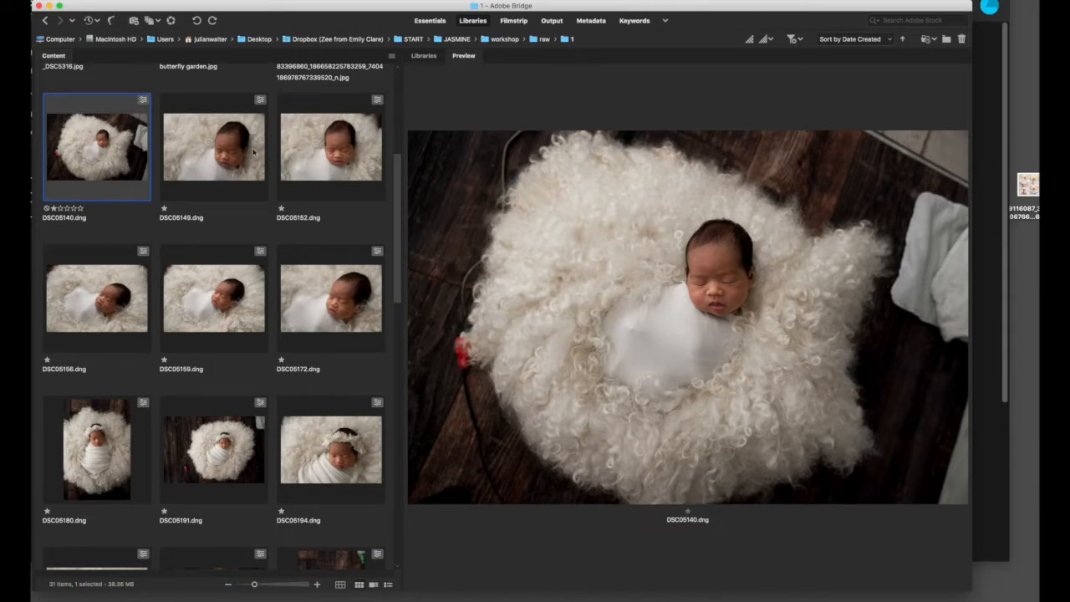
- Compare the baby photos DSC05149, DSC05152, DSC05140 and DSC05172 side by side in the preview
{"action": "left_click", "coordinate": [253, 152]}
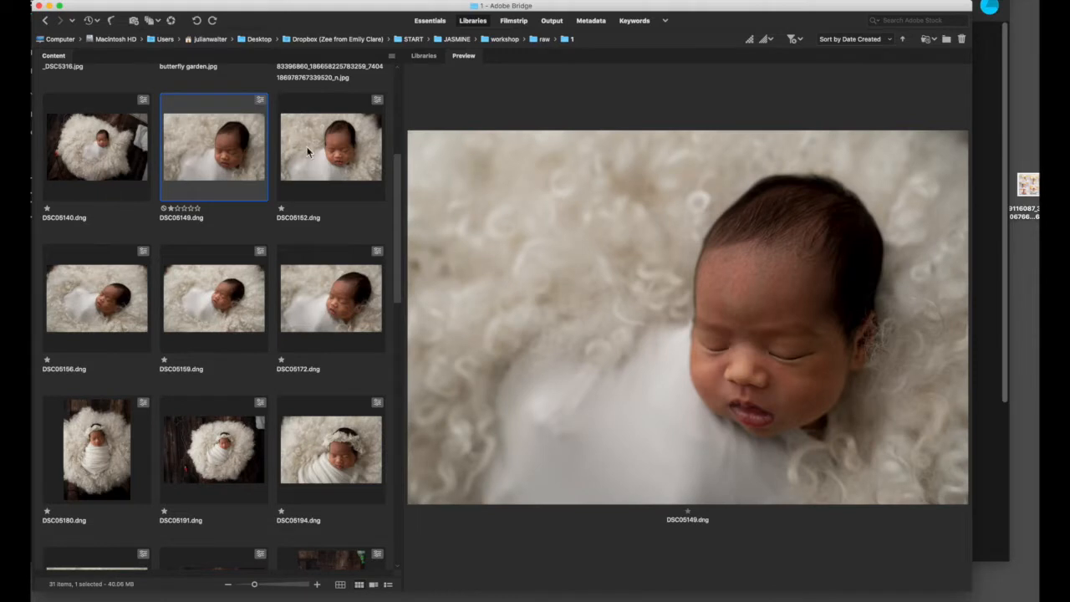
{"action": "left_click", "coordinate": [305, 147], "text": "shift"}
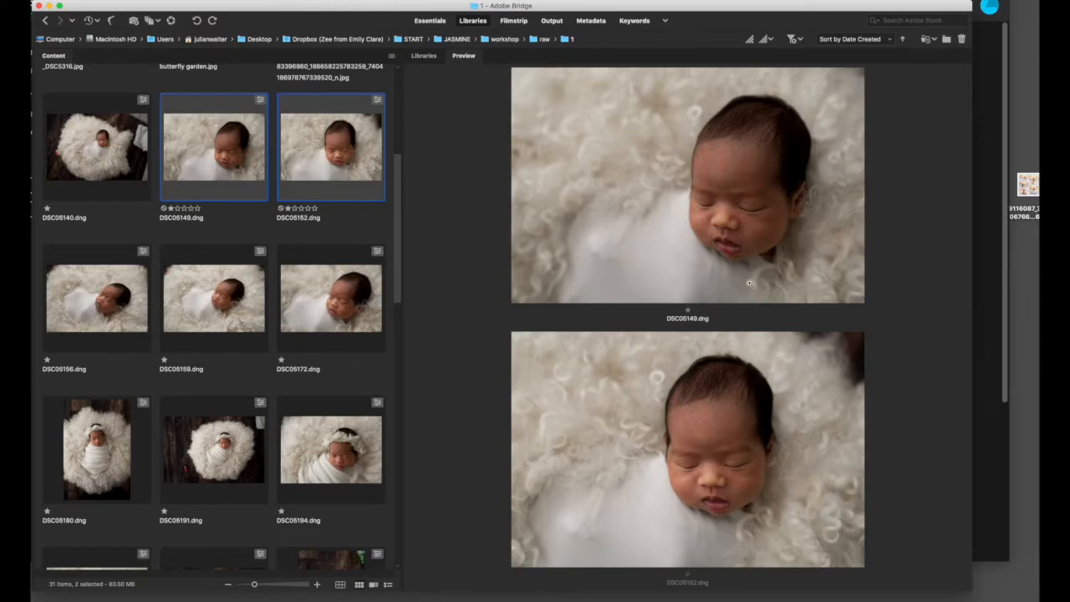
{"action": "left_click", "coordinate": [108, 148], "text": "super"}
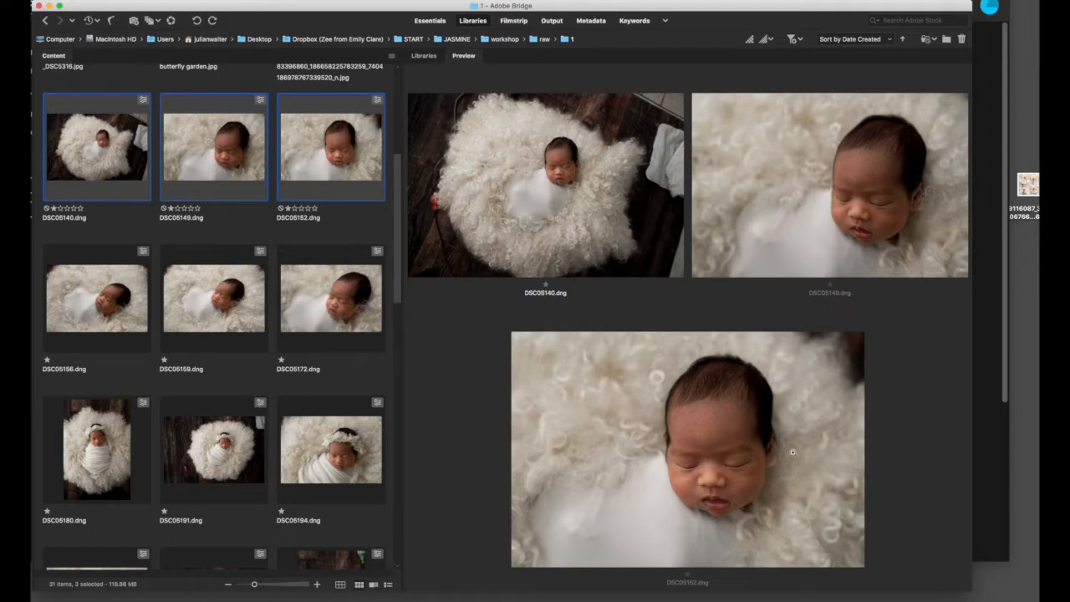
{"action": "left_click", "coordinate": [308, 325], "text": "super"}
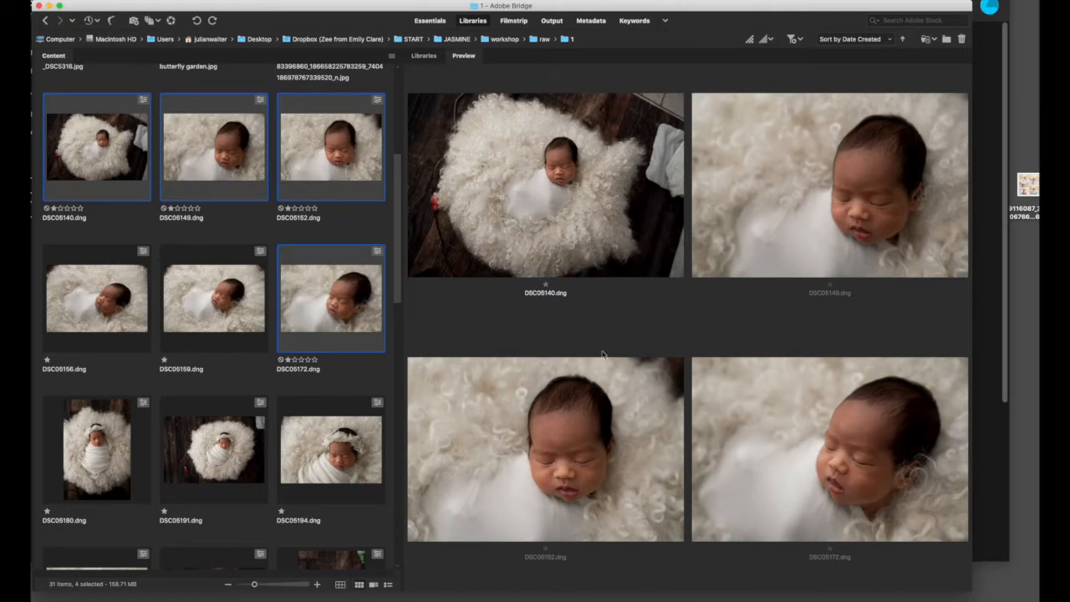
- Compare the headband photos DSC05191, DSC05194 and DSC05205 together in the preview
{"action": "scroll", "coordinate": [324, 399], "scroll_direction": "down", "scroll_amount": 5}
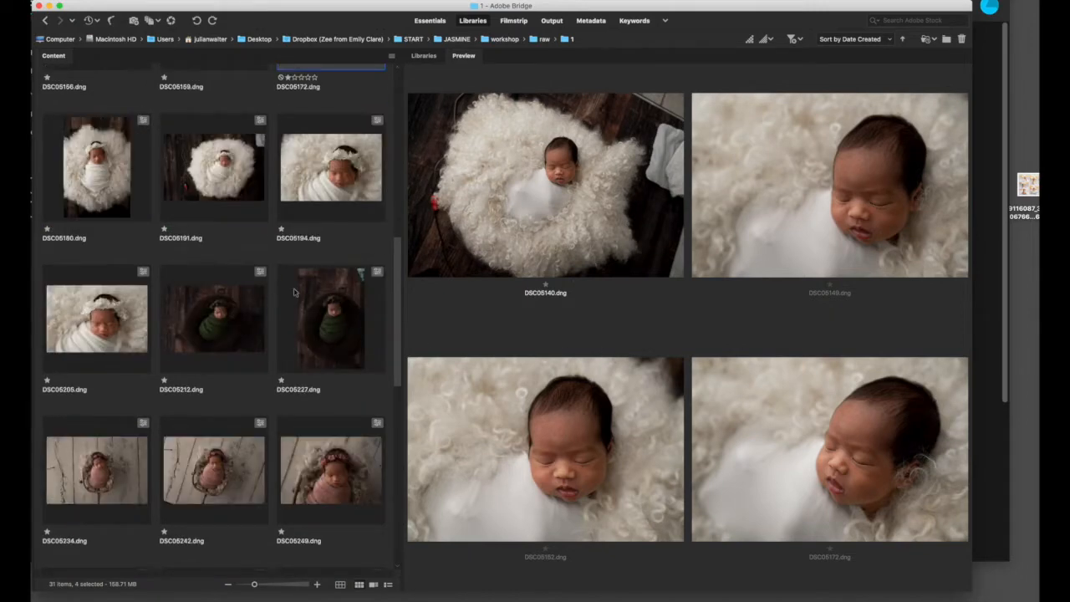
{"action": "left_click", "coordinate": [252, 195]}
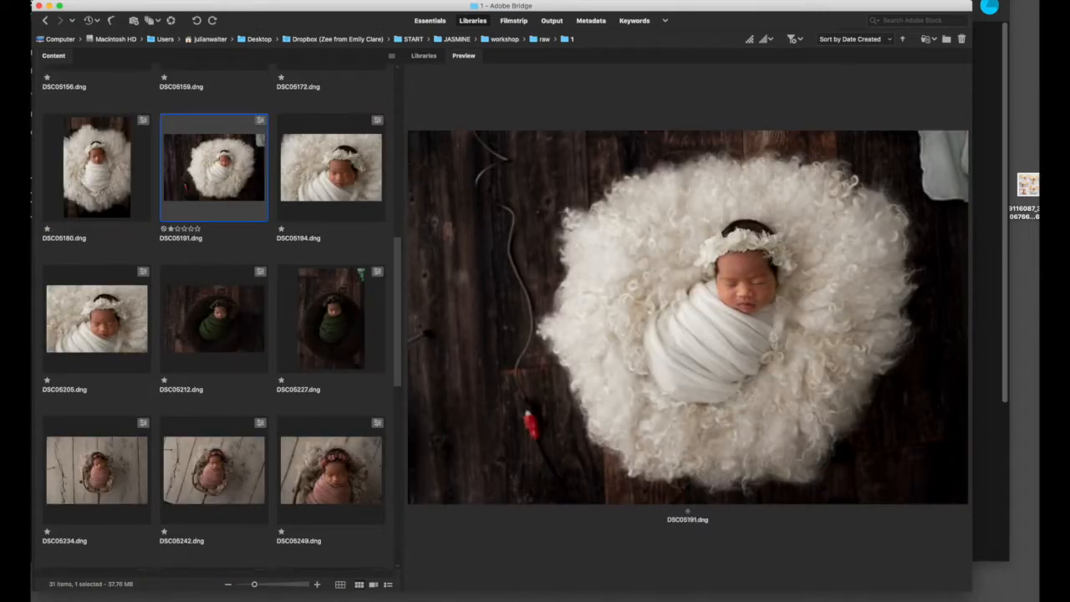
{"action": "left_click", "coordinate": [365, 184], "text": "shift"}
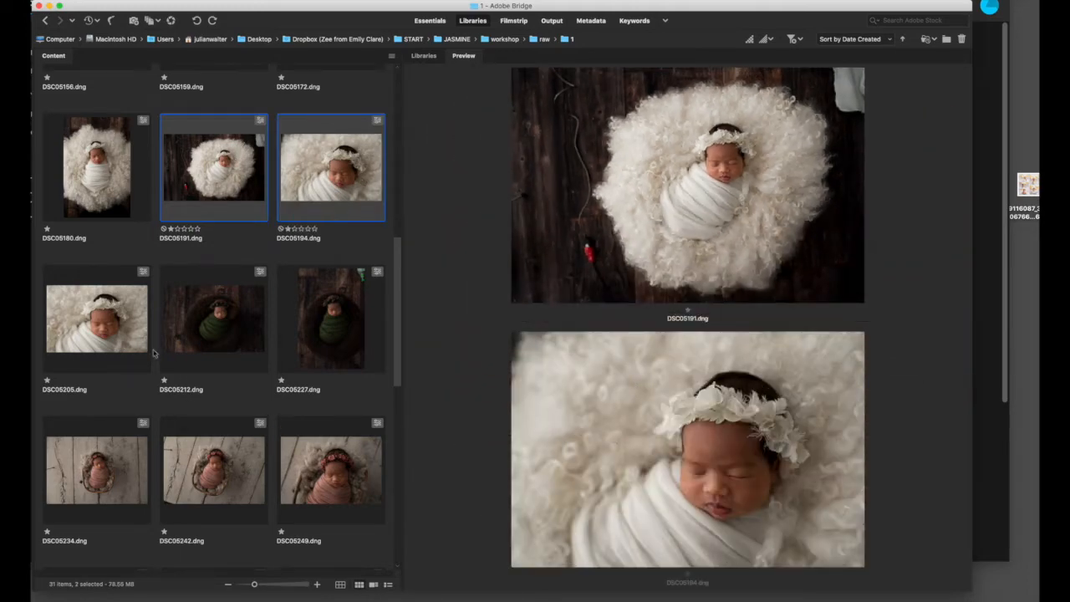
{"action": "left_click", "coordinate": [136, 332], "text": "shift"}
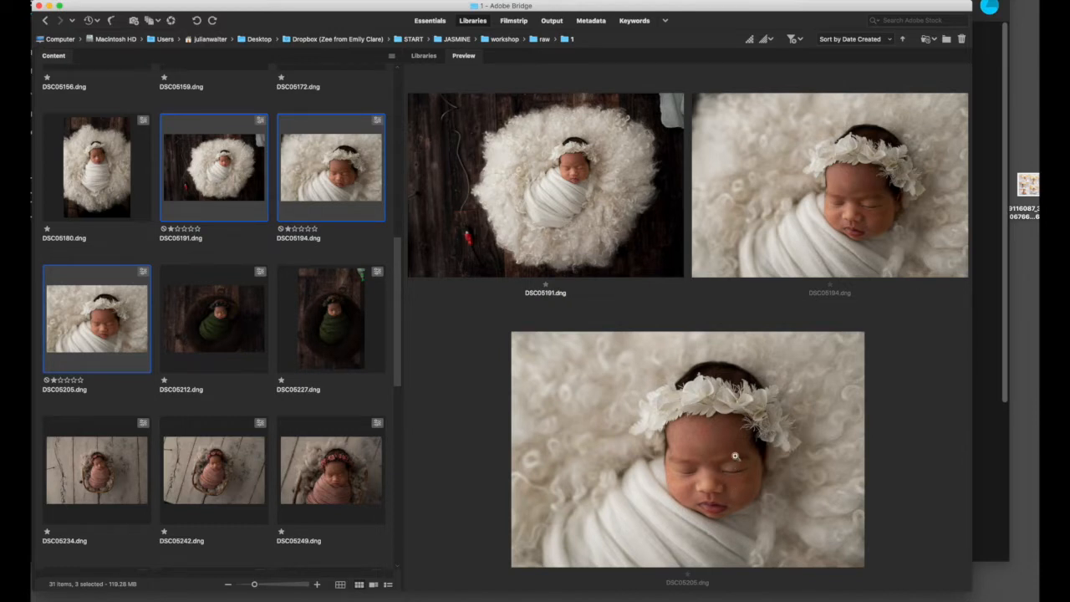
- Compare the portrait-format photo DSC05180 with the landscape shot DSC05191 in the preview
{"action": "scroll", "coordinate": [263, 364], "scroll_direction": "up", "scroll_amount": 5}
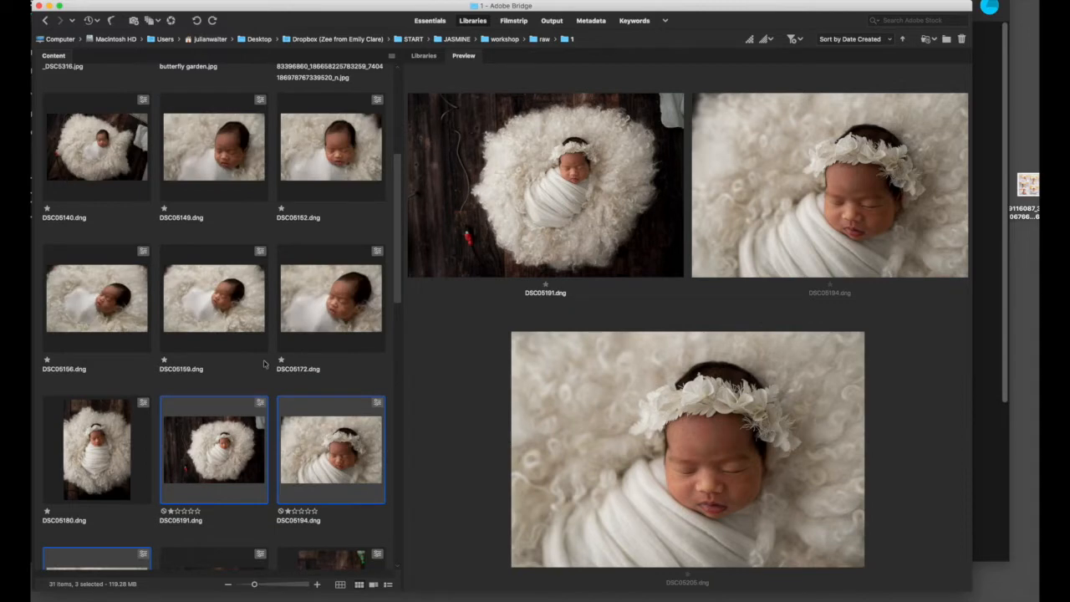
{"action": "left_click", "coordinate": [91, 456]}
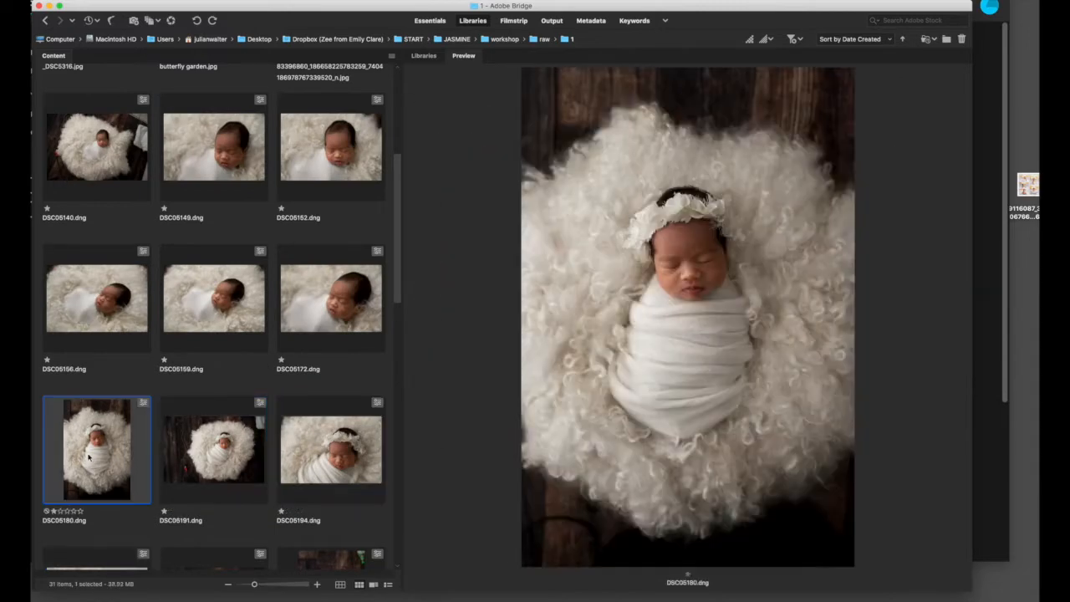
{"action": "left_click", "coordinate": [237, 461], "text": "shift"}
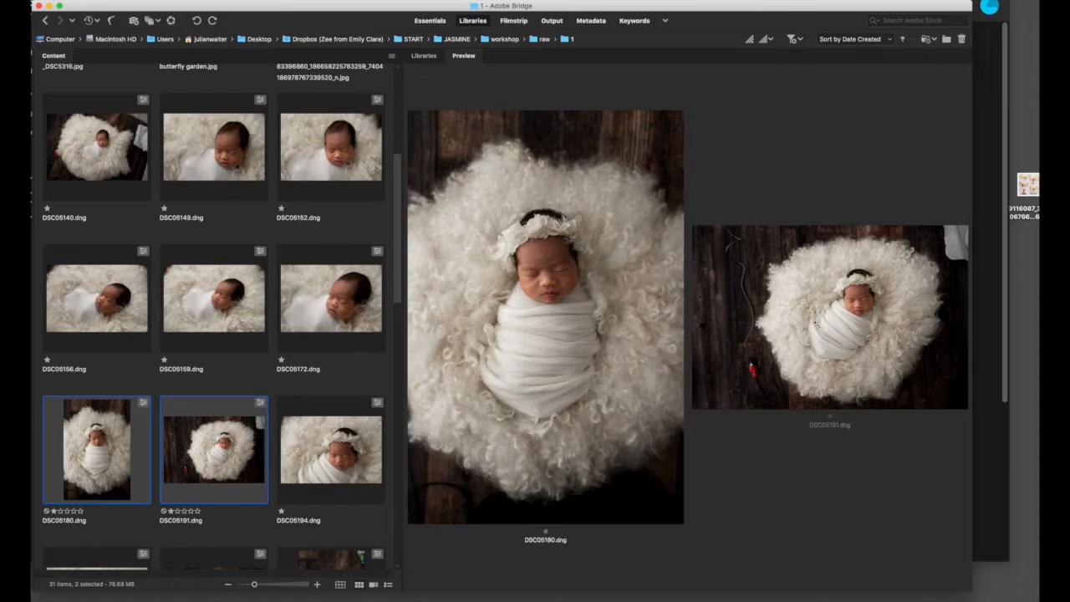
- Preview the photos of the baby held in hands one after another, from DSC05306 to DSC05380
{"action": "scroll", "coordinate": [259, 343], "scroll_direction": "down", "scroll_amount": 5}
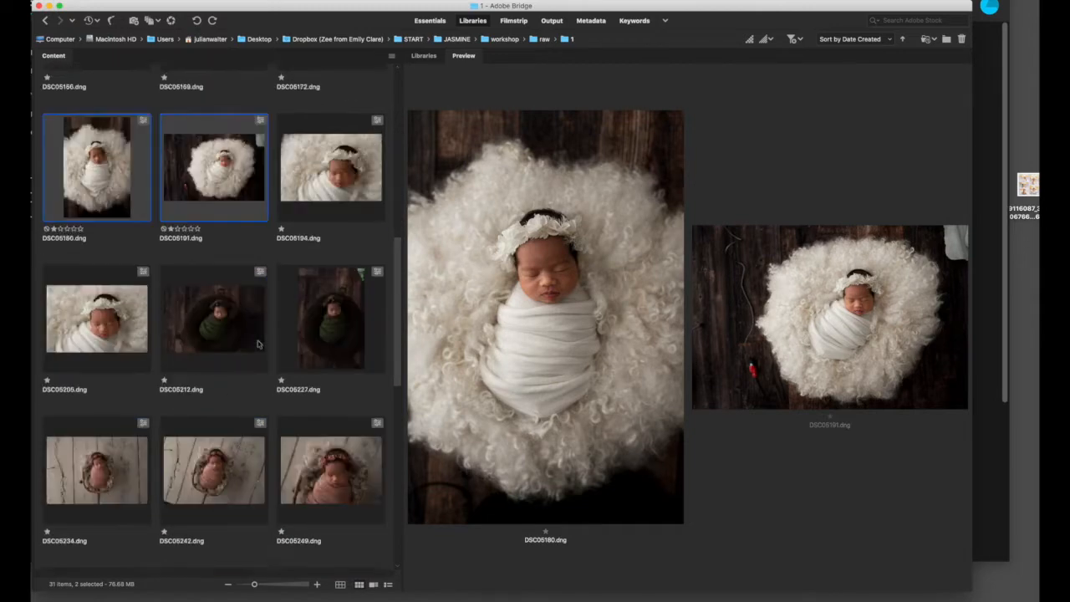
{"action": "scroll", "coordinate": [259, 343], "scroll_direction": "down", "scroll_amount": 2}
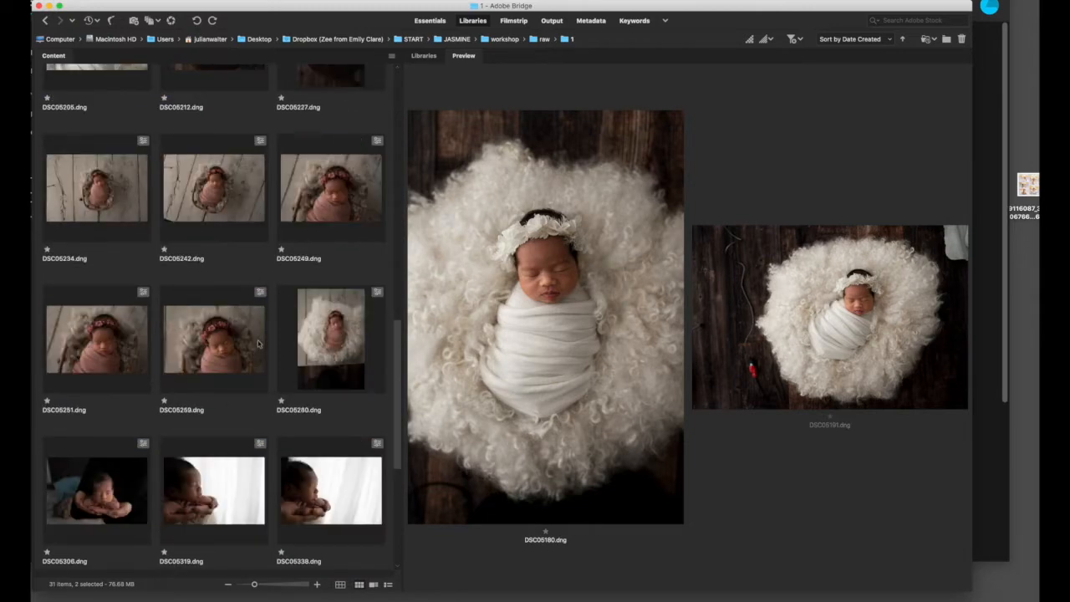
{"action": "scroll", "coordinate": [261, 344], "scroll_direction": "down", "scroll_amount": 4}
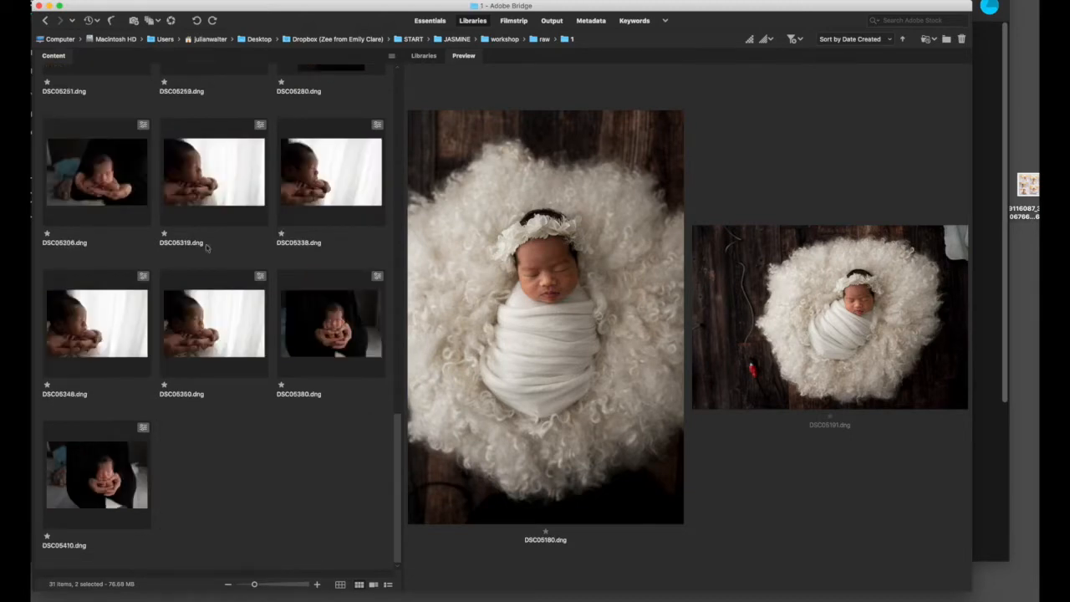
{"action": "left_click", "coordinate": [135, 189]}
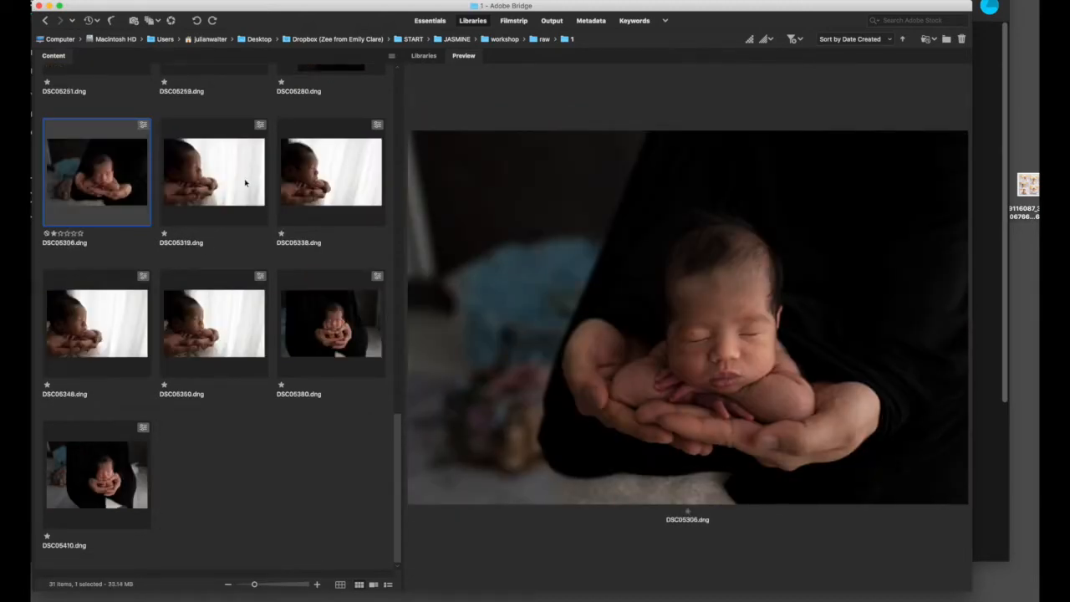
{"action": "key", "text": "Right"}
{"action": "key", "text": "Right"}
{"action": "key", "text": "Right"}
{"action": "key", "text": "Right"}
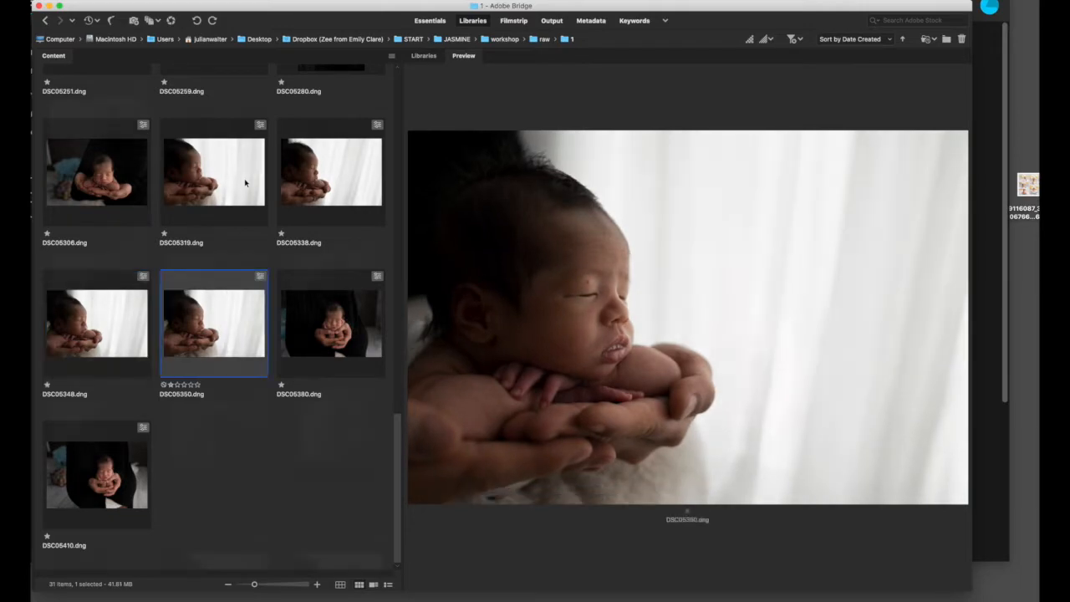
{"action": "key", "text": "Right"}
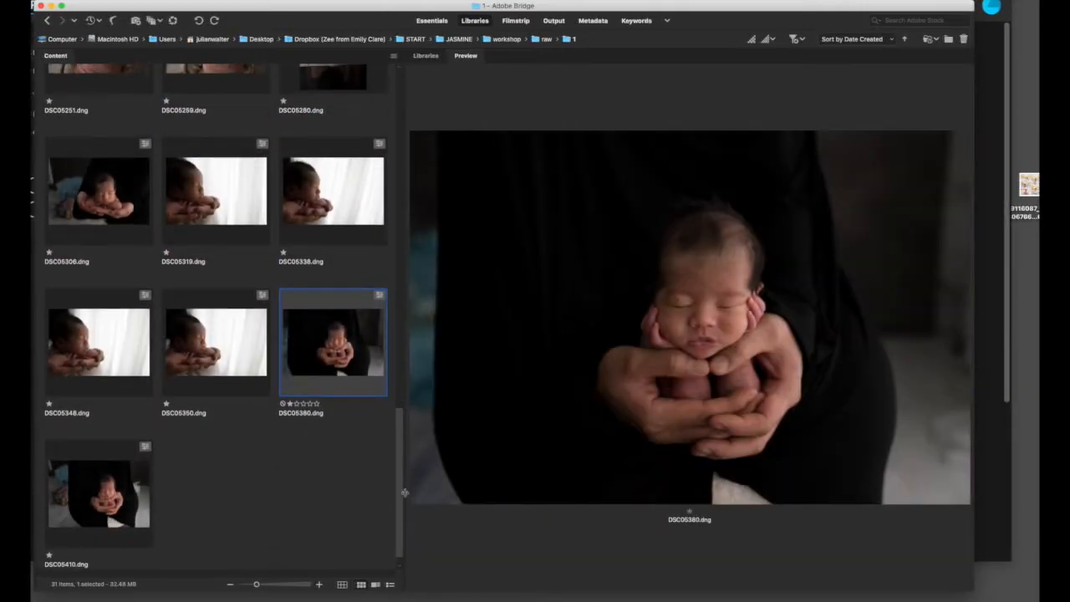
- Open DSC05140.dng and the AMORE.jpg backdrop in Adobe Photoshop 2020, keeping the existing Camera Raw settings
{"action": "scroll", "coordinate": [230, 289], "scroll_direction": "up", "scroll_amount": 15}
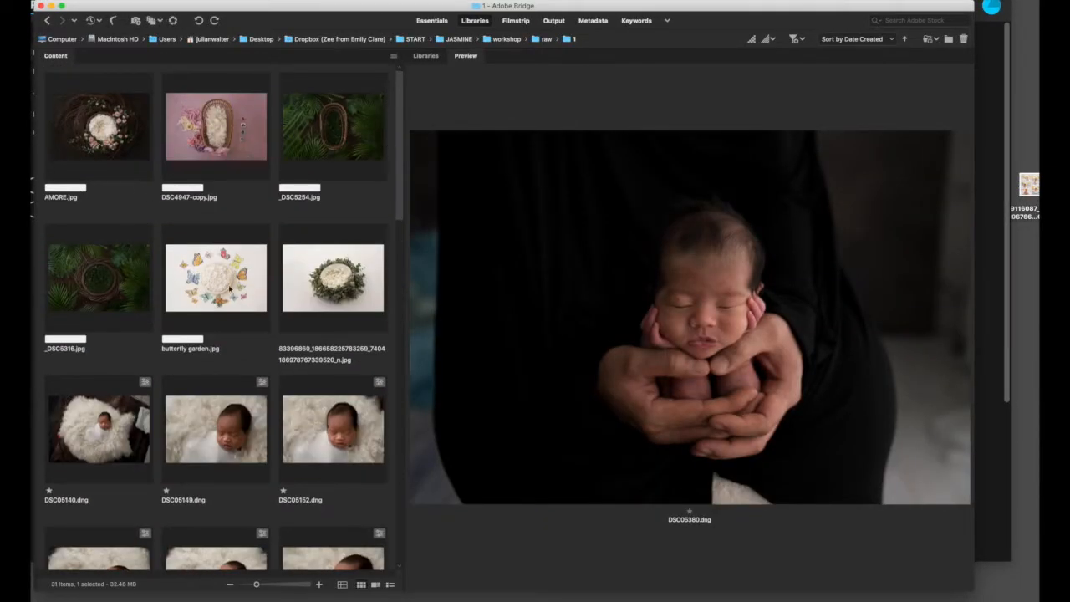
{"action": "left_click", "coordinate": [126, 422]}
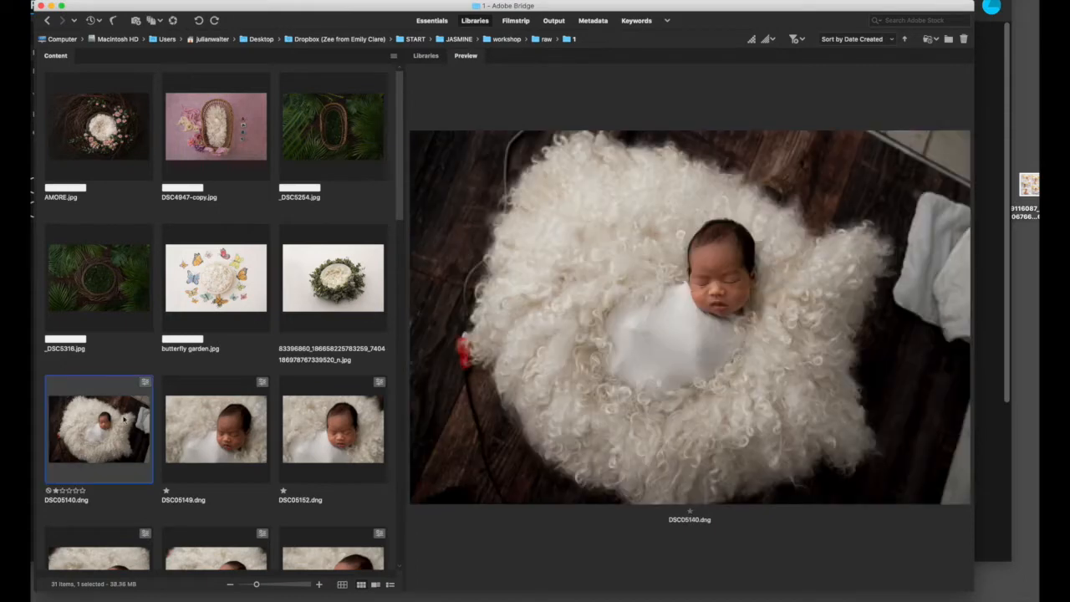
{"action": "left_click", "coordinate": [97, 158], "text": "super"}
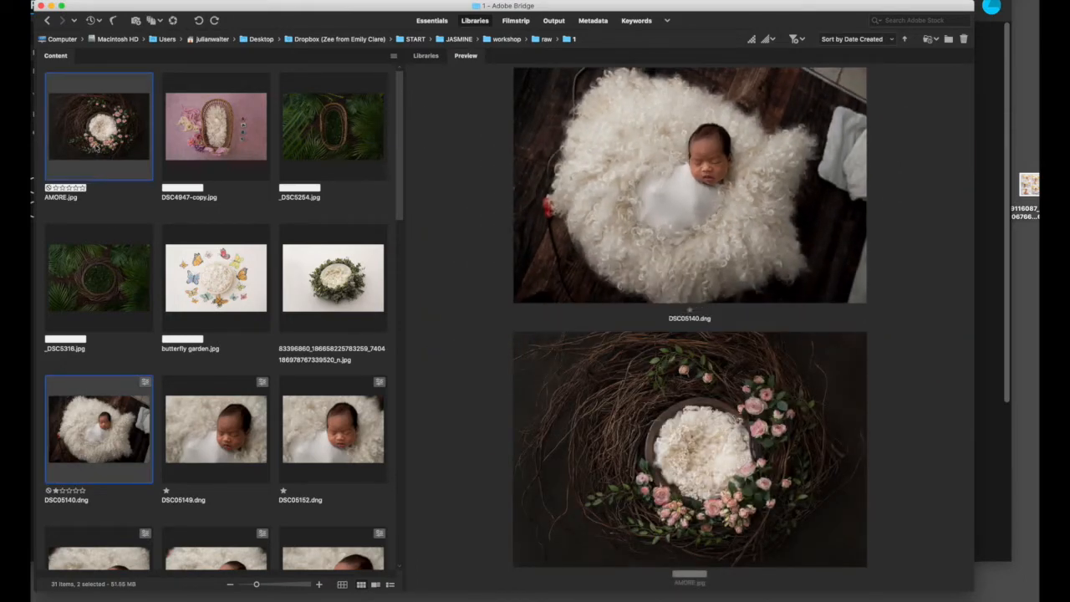
{"action": "right_click", "coordinate": [97, 147]}
{"action": "mouse_move", "coordinate": [167, 161]}
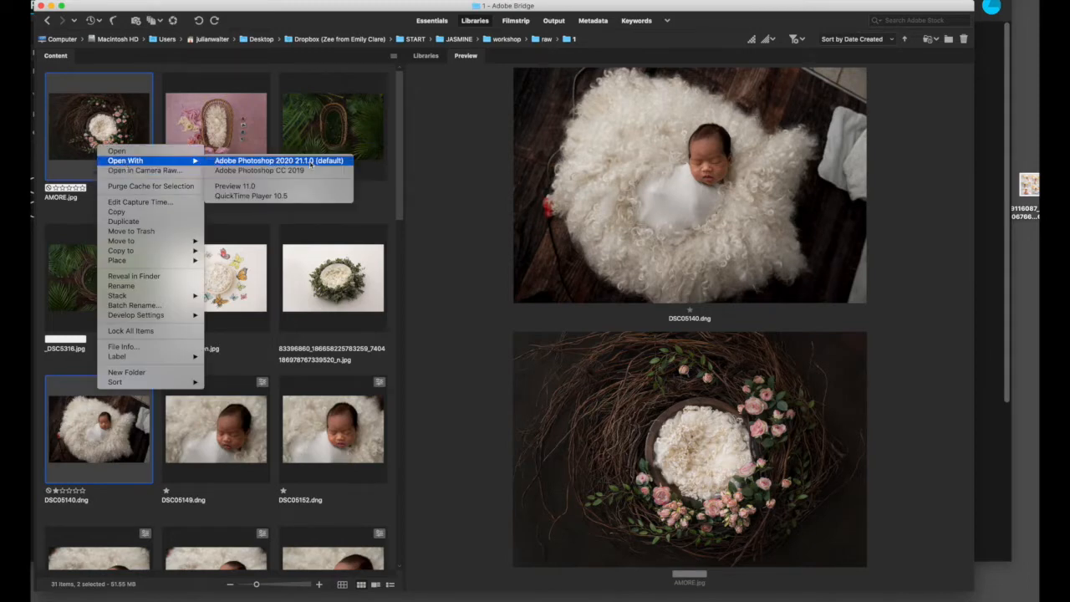
{"action": "left_click", "coordinate": [310, 163]}
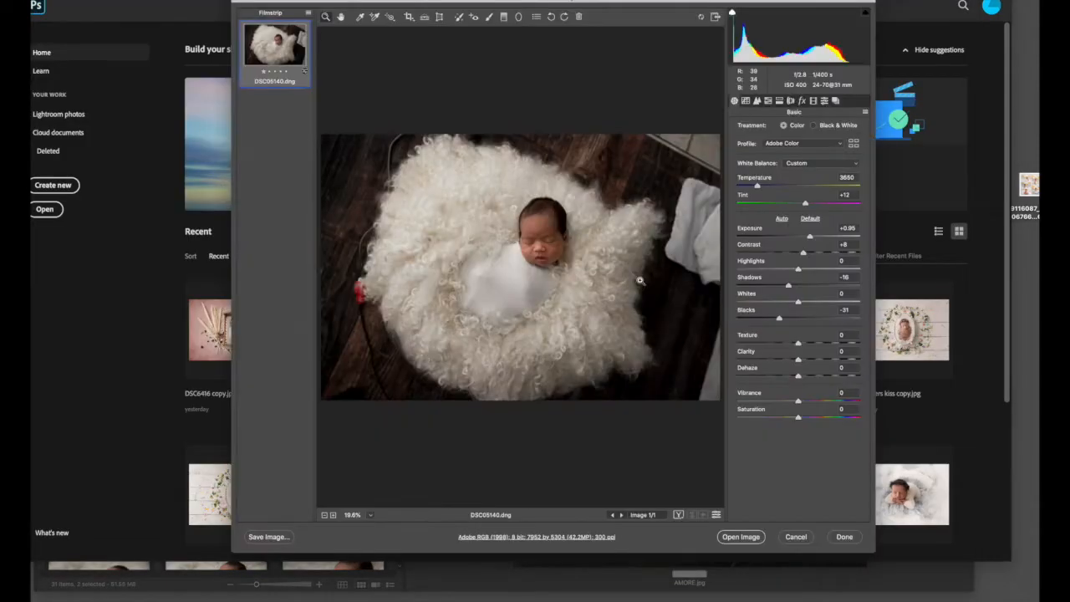
{"action": "left_click", "coordinate": [737, 537]}
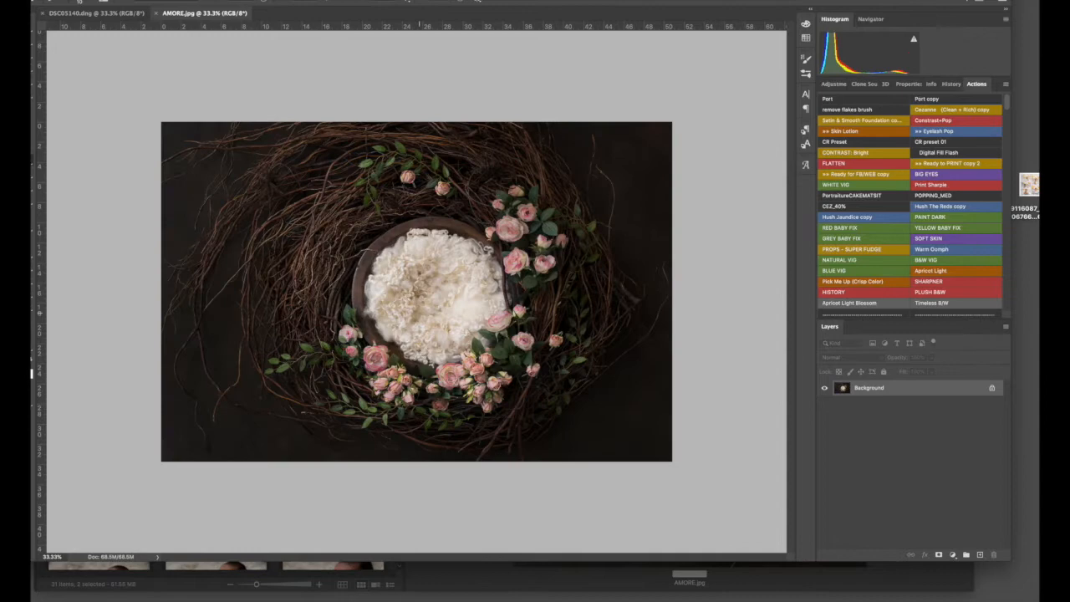
- Start Liquify on the DSC05140.dng photo and nudge the white wrap's upper edge beside the baby's chin with an 800 brush
{"action": "left_click", "coordinate": [121, 15]}
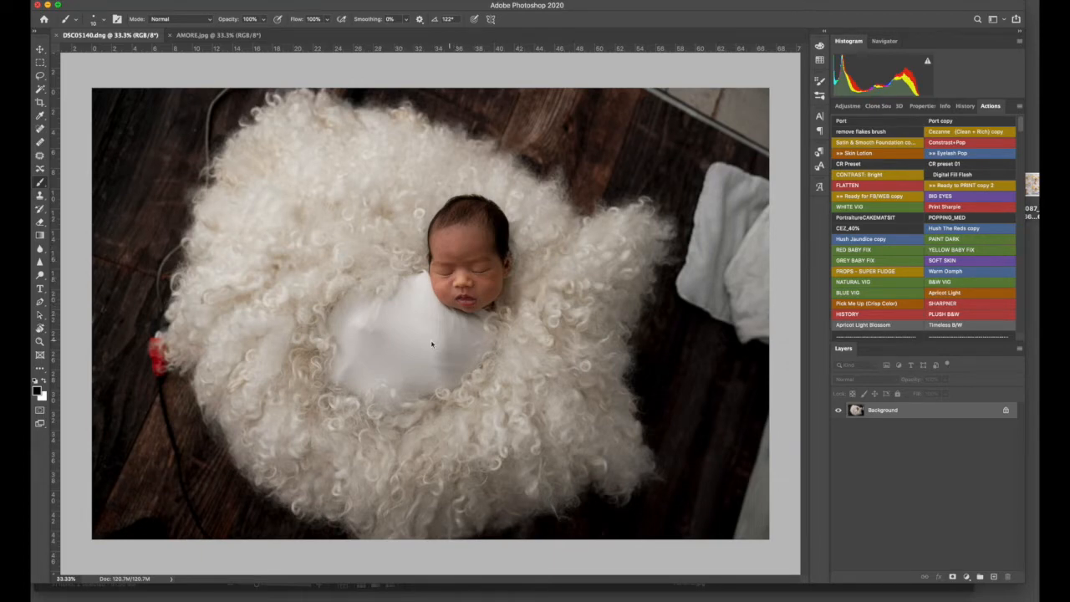
{"action": "key", "text": "super+shift+x"}
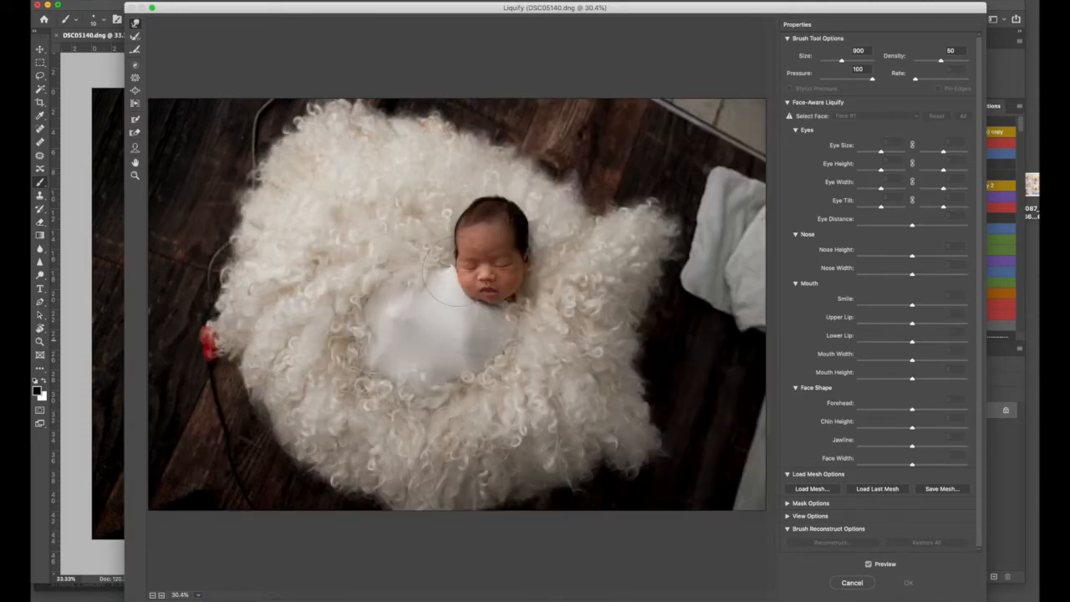
{"action": "key", "text": "bracketleft"}
{"action": "left_click_drag", "start_coordinate": [445, 275], "coordinate": [450, 283]}
- Push the lower-left edge of the white wrap inward with a larger Liquify brush
{"action": "key", "text": "bracketright"}
{"action": "key", "text": "bracketright"}
{"action": "key", "text": "bracketright"}
{"action": "key", "text": "bracketright"}
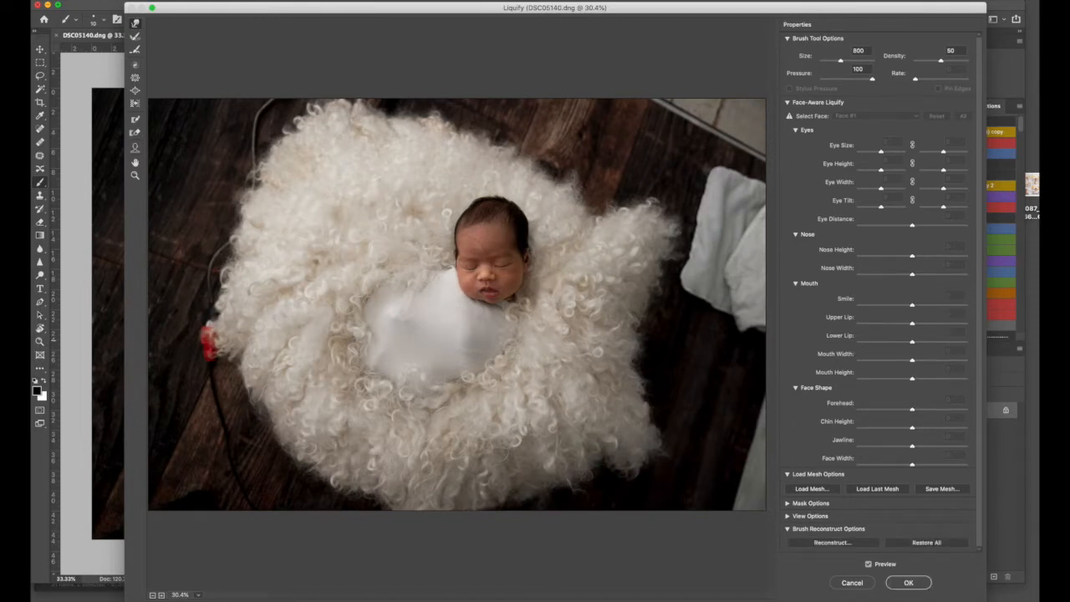
{"action": "key", "text": "bracketleft"}
{"action": "key", "text": "bracketleft"}
{"action": "key", "text": "bracketleft"}
{"action": "key", "text": "bracketright"}
{"action": "key", "text": "bracketright"}
{"action": "key", "text": "bracketright"}
{"action": "key", "text": "bracketright"}
{"action": "key", "text": "bracketright"}
{"action": "key", "text": "bracketright"}
{"action": "key", "text": "bracketright"}
{"action": "key", "text": "bracketright"}
{"action": "key", "text": "bracketright"}
{"action": "key", "text": "bracketright"}
{"action": "key", "text": "bracketright"}
{"action": "key", "text": "bracketright"}
{"action": "key", "text": "bracketright"}
{"action": "left_click_drag", "start_coordinate": [361, 370], "coordinate": [368, 360]}
- Push the left side of the white wrap slightly inward using a Liquify brush size of 1800
{"action": "key", "text": "bracketleft"}
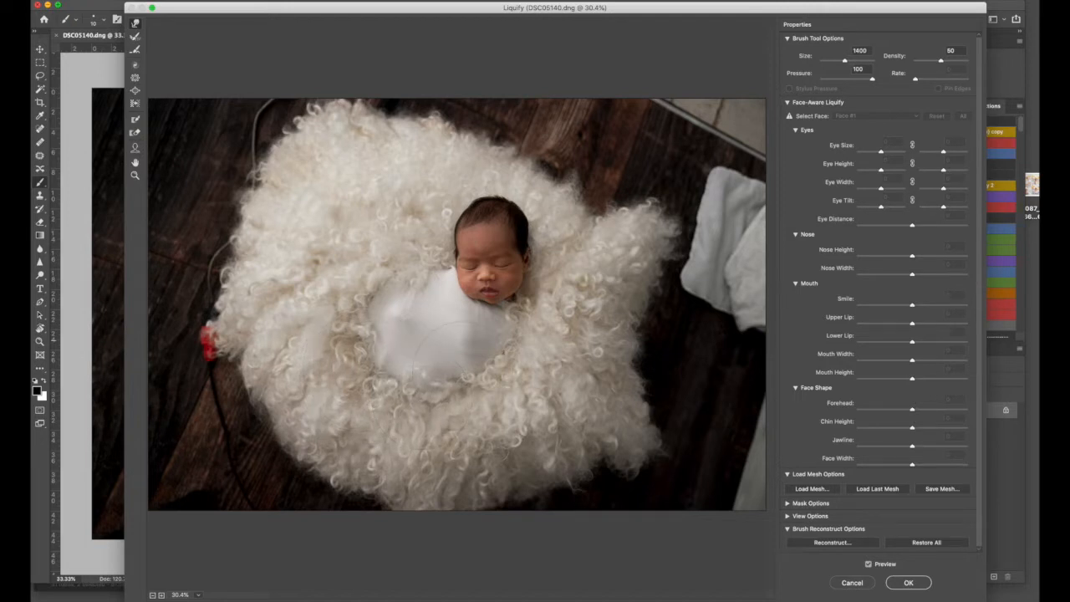
{"action": "key", "text": "bracketright"}
{"action": "key", "text": "bracketright"}
{"action": "key", "text": "bracketright"}
{"action": "key", "text": "bracketright"}
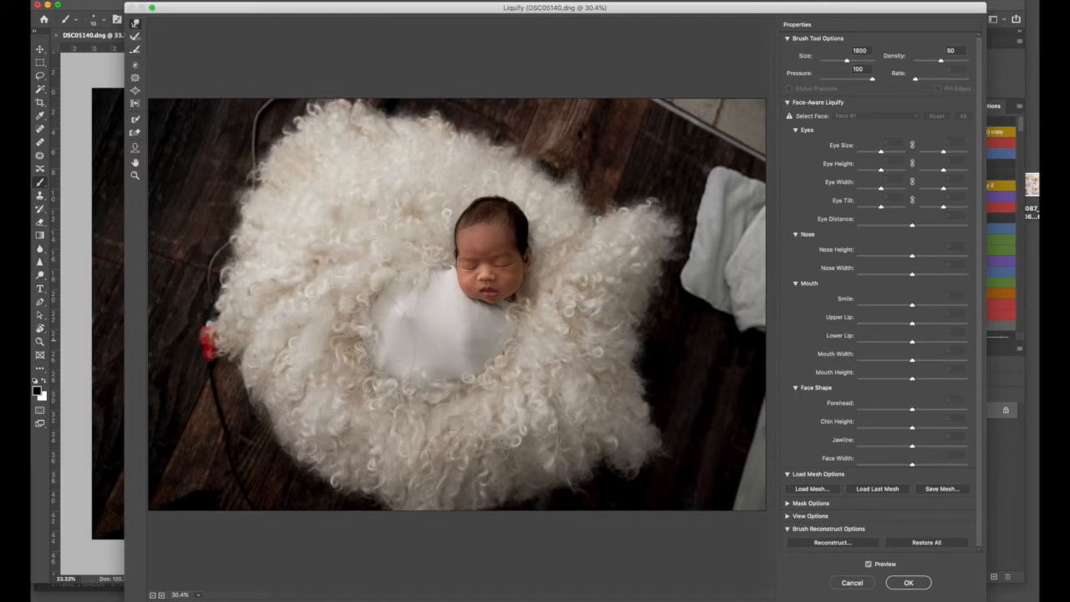
{"action": "left_click_drag", "start_coordinate": [359, 349], "coordinate": [368, 348]}
- Slim the wrap's upper-left and lower-left edges inward with a Liquify brush size of 2400
{"action": "key", "text": "bracketright"}
{"action": "key", "text": "bracketright"}
{"action": "key", "text": "bracketright"}
{"action": "key", "text": "bracketright"}
{"action": "key", "text": "bracketright"}
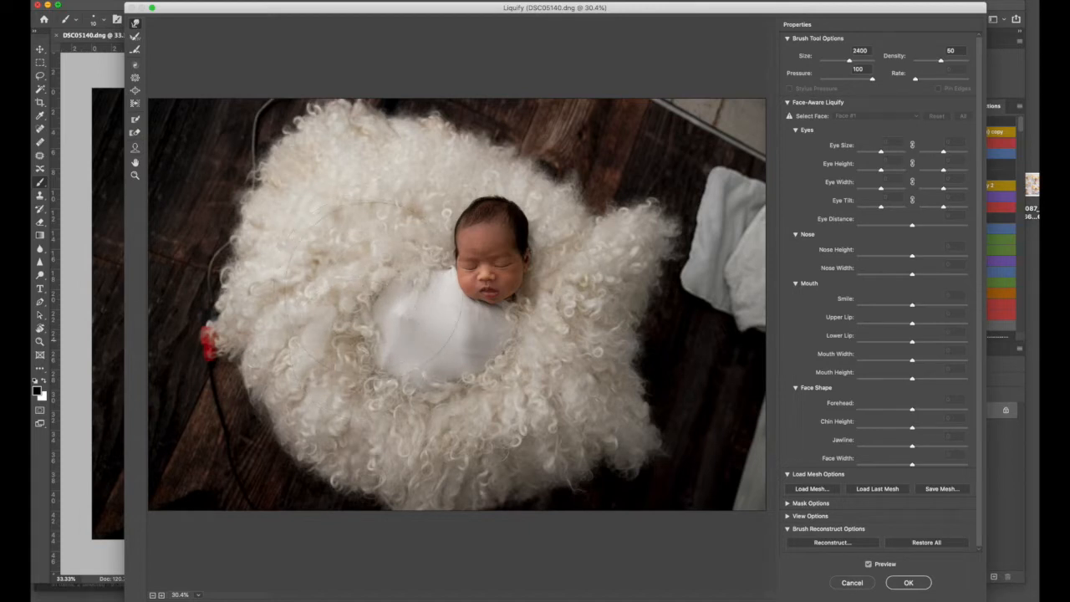
{"action": "left_click_drag", "start_coordinate": [359, 296], "coordinate": [371, 299]}
{"action": "left_click_drag", "start_coordinate": [349, 395], "coordinate": [360, 388]}
- Reduce the Liquify brush and push the bottom edge of the white wrap upward
{"action": "key", "text": "bracketleft"}
{"action": "key", "text": "bracketleft"}
{"action": "key", "text": "bracketleft"}
{"action": "key", "text": "bracketleft"}
{"action": "left_click_drag", "start_coordinate": [436, 419], "coordinate": [450, 412]}
- Refine the wrap's rounded outline with Liquify brush sizes between 1600 and 2600, and apply the filter
{"action": "key", "text": "bracketleft"}
{"action": "key", "text": "bracketleft"}
{"action": "key", "text": "bracketleft"}
{"action": "key", "text": "bracketleft"}
{"action": "key", "text": "bracketleft"}
{"action": "key", "text": "bracketleft"}
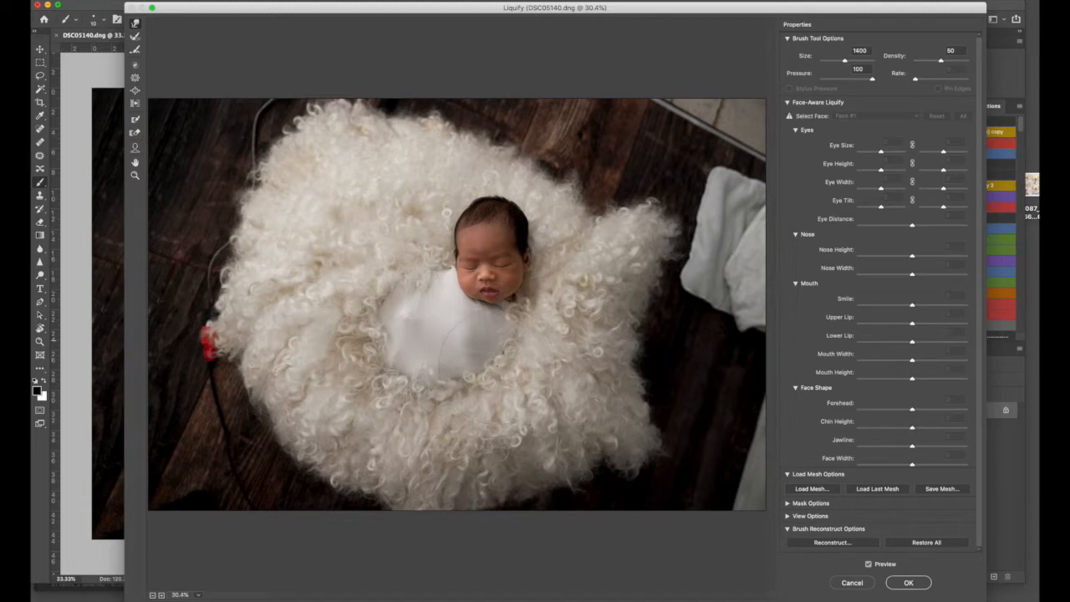
{"action": "key", "text": "bracketright"}
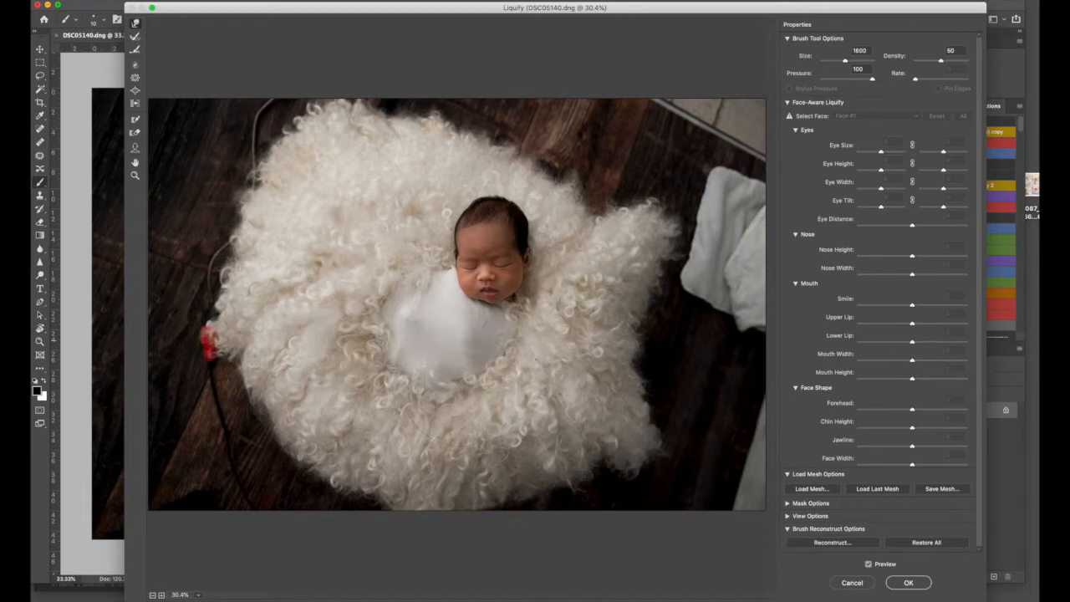
{"action": "key", "text": "bracketleft"}
{"action": "key", "text": "bracketright"}
{"action": "key", "text": "bracketright"}
{"action": "key", "text": "bracketright"}
{"action": "key", "text": "bracketright"}
{"action": "key", "text": "bracketright"}
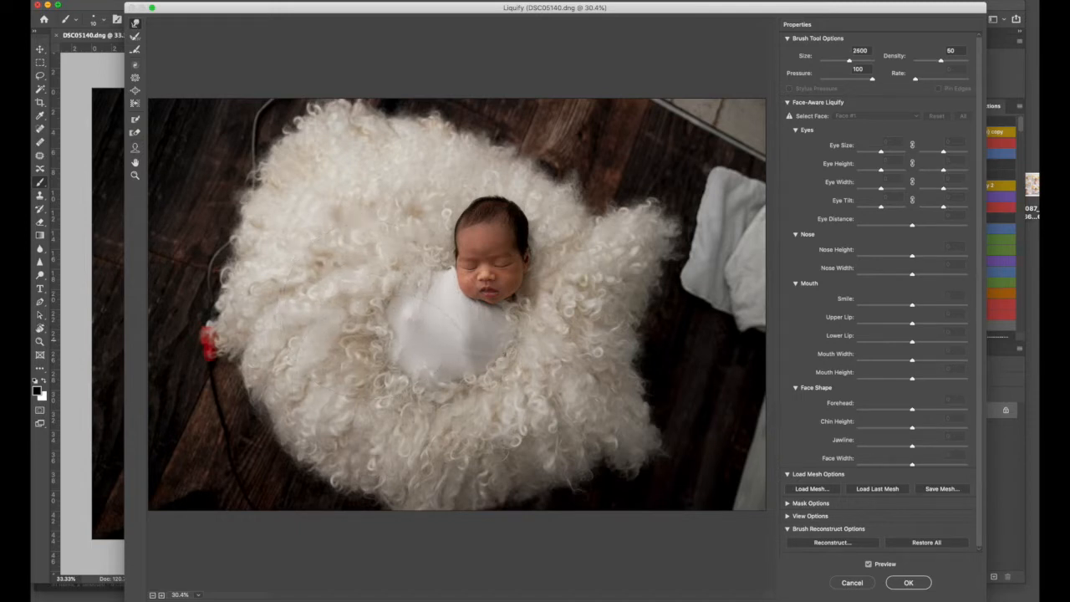
{"action": "key", "text": "bracketleft"}
{"action": "key", "text": "bracketleft"}
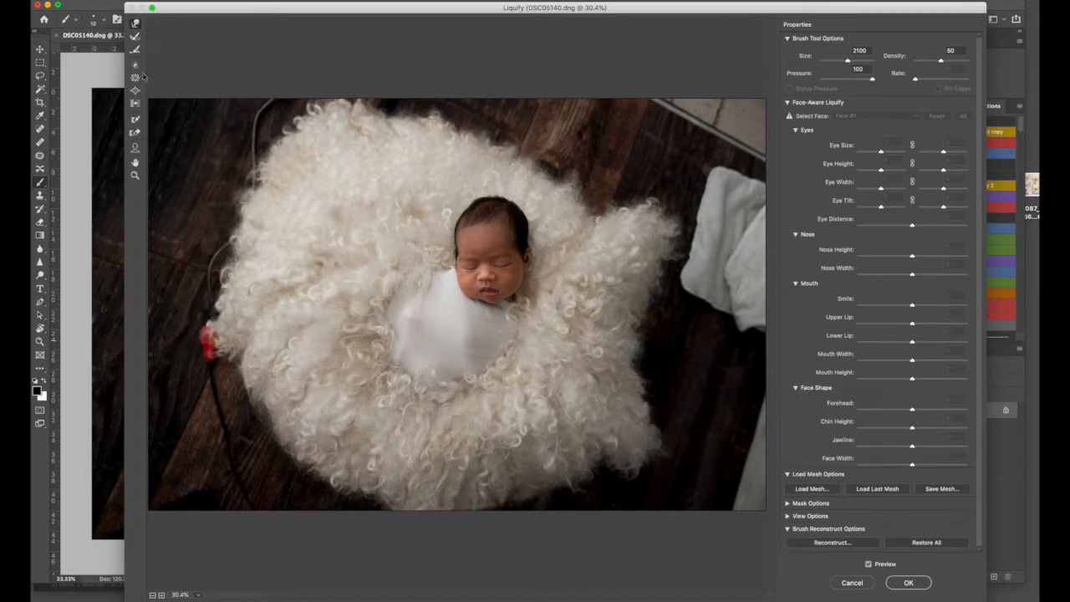
{"action": "key", "text": "Return"}
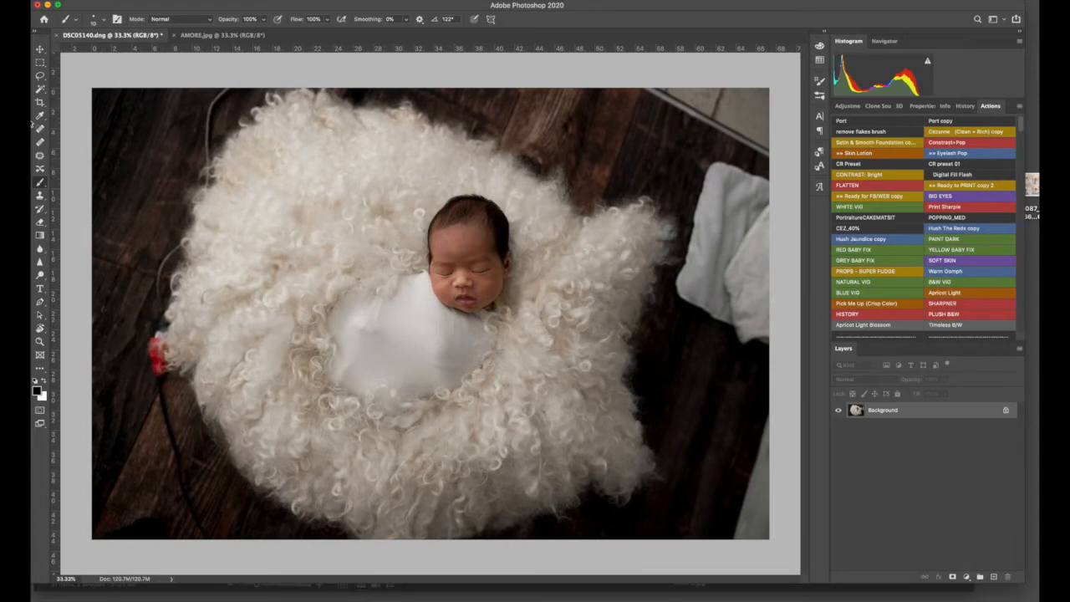
- Shrink the baby's lips slightly in Liquify using the Pucker tool with a brush size of 80
{"action": "key", "text": "super+shift+x"}
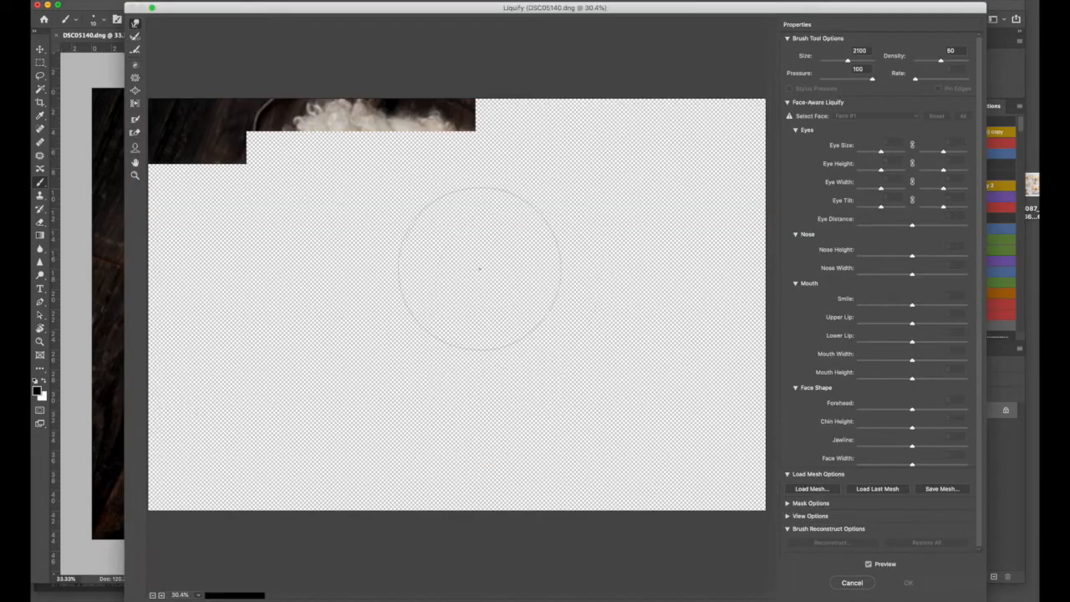
{"action": "left_click", "coordinate": [135, 78]}
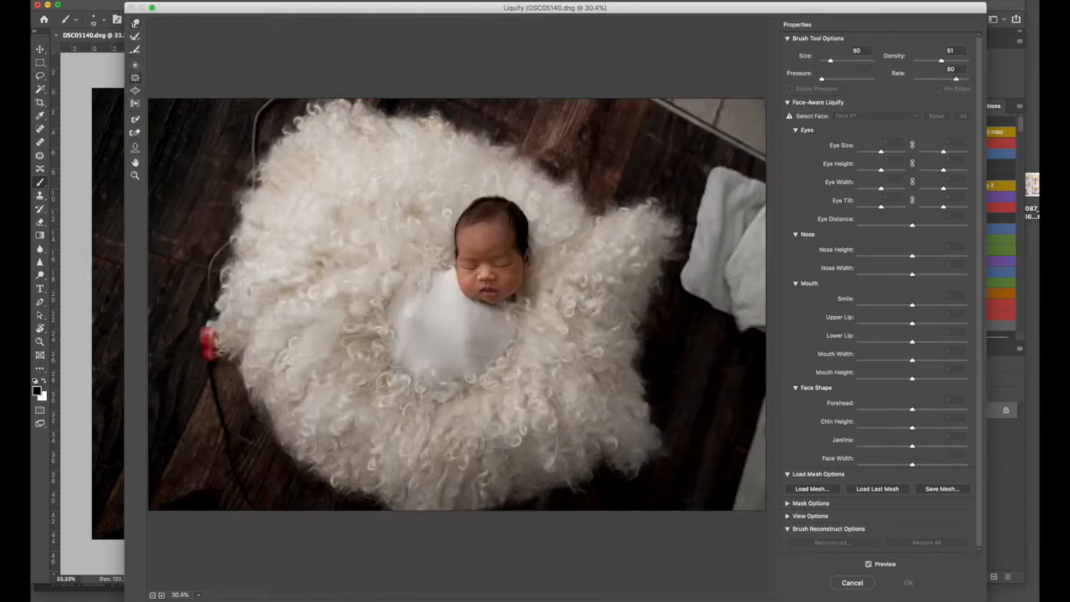
{"action": "scroll", "coordinate": [495, 290], "scroll_direction": "up", "scroll_amount": 6}
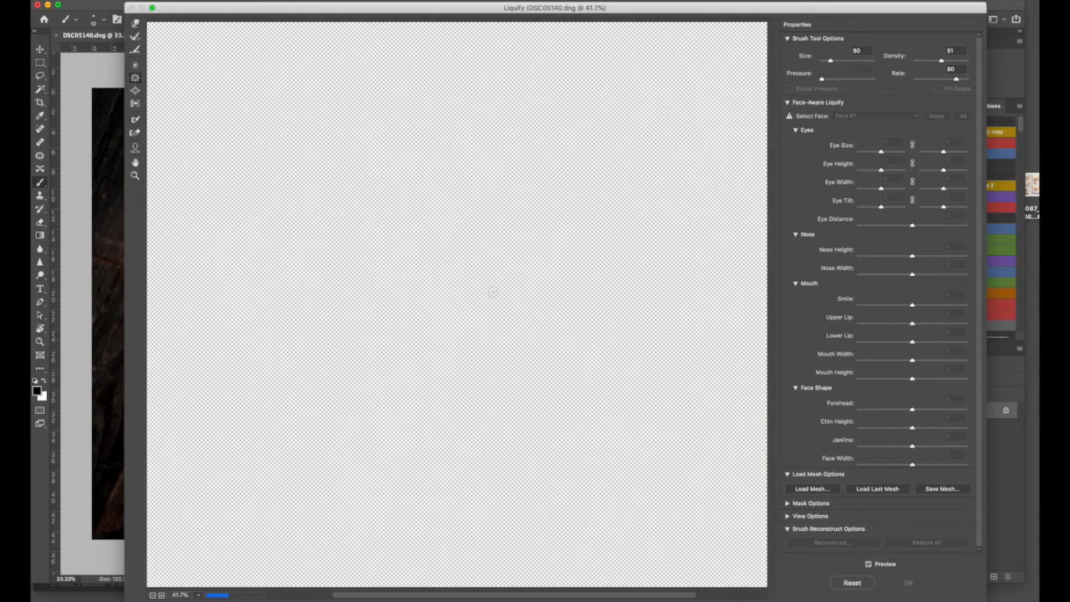
{"action": "scroll", "coordinate": [493, 290], "scroll_direction": "up", "scroll_amount": 4}
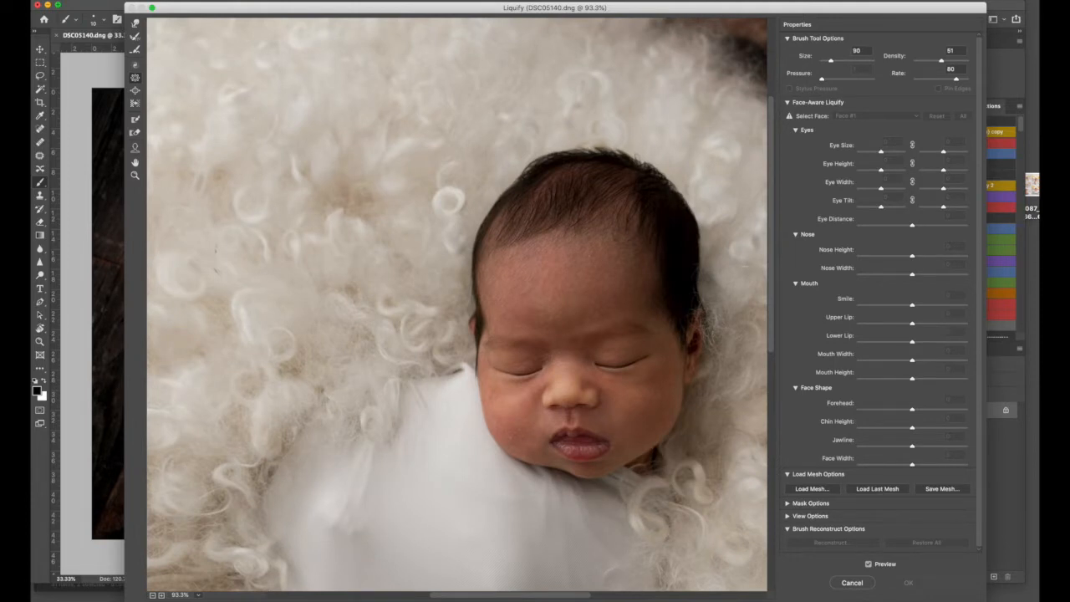
{"action": "key", "text": "bracketleft"}
{"action": "key", "text": "bracketleft"}
{"action": "left_click", "coordinate": [579, 444]}
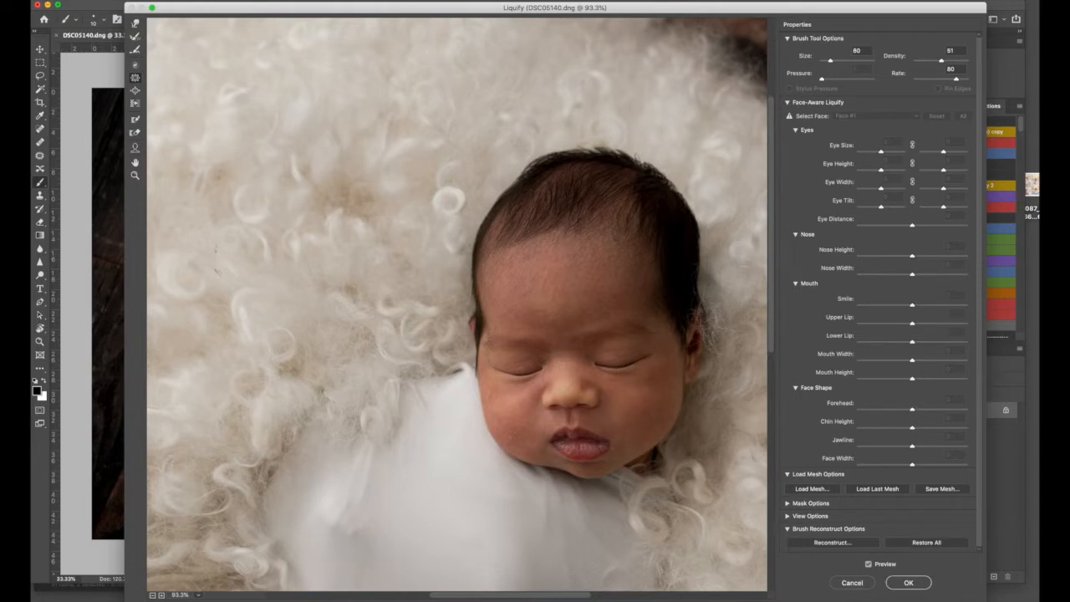
- Reduce the Forward Warp brush to size 175 and apply the Liquify changes to the baby photo
{"action": "left_click", "coordinate": [135, 24]}
{"action": "key", "text": "bracketleft"}
{"action": "key", "text": "bracketleft"}
{"action": "key", "text": "bracketleft"}
{"action": "key", "text": "bracketleft"}
{"action": "key", "text": "bracketleft"}
{"action": "key", "text": "bracketleft"}
{"action": "key", "text": "bracketleft"}
{"action": "key", "text": "bracketleft"}
{"action": "key", "text": "bracketleft"}
{"action": "key", "text": "bracketleft"}
{"action": "key", "text": "bracketleft"}
{"action": "key", "text": "bracketleft"}
{"action": "key", "text": "bracketleft"}
{"action": "key", "text": "bracketleft"}
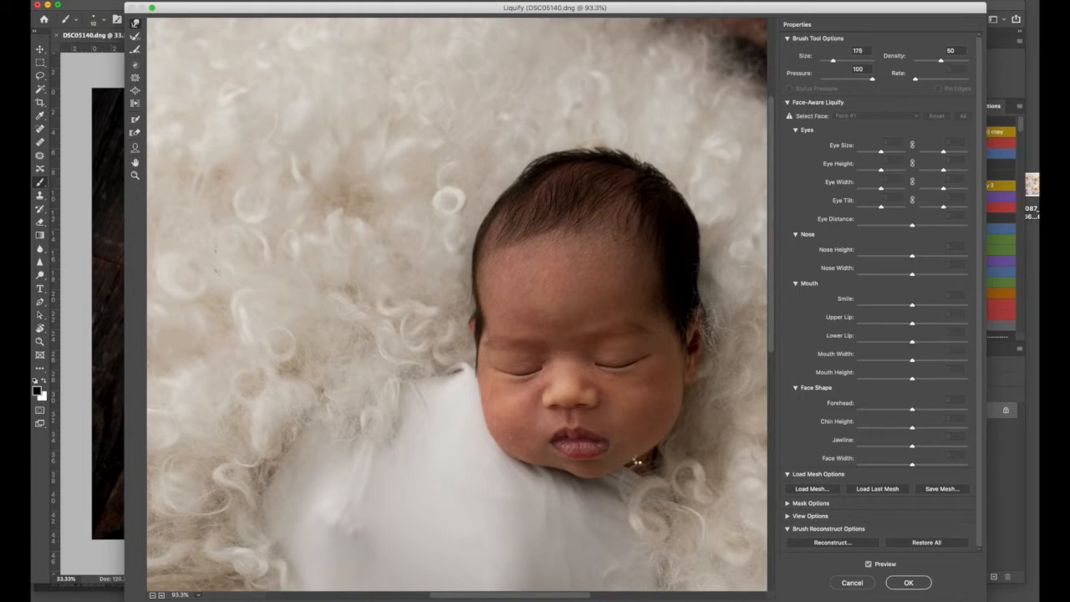
{"action": "key", "text": "Return"}
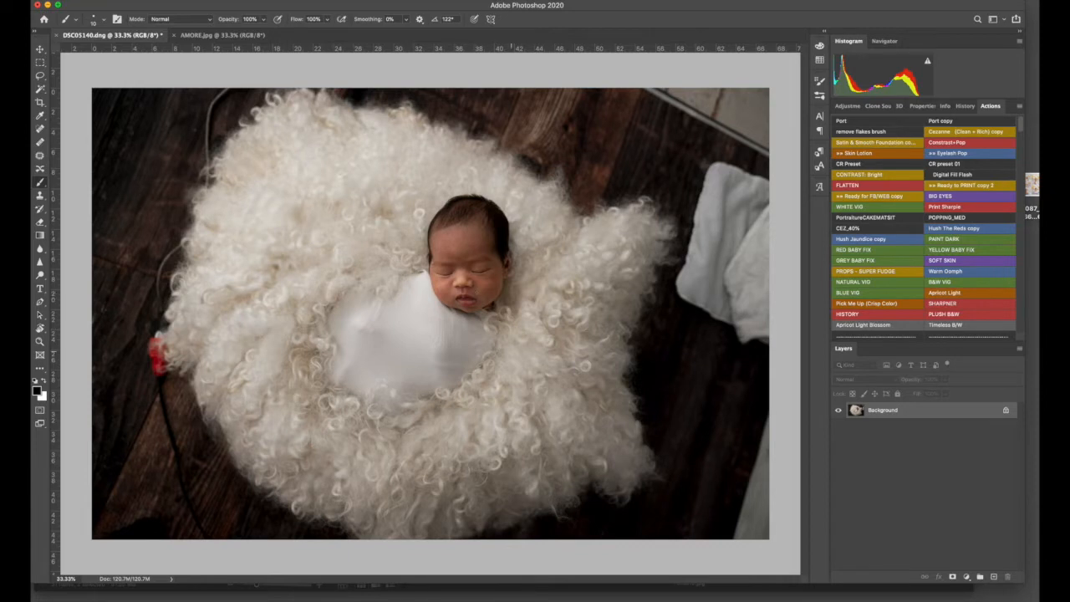
- Compare the original photo with the final Liquify state using the document's history
{"action": "left_click", "coordinate": [961, 106]}
{"action": "left_click", "coordinate": [944, 123]}
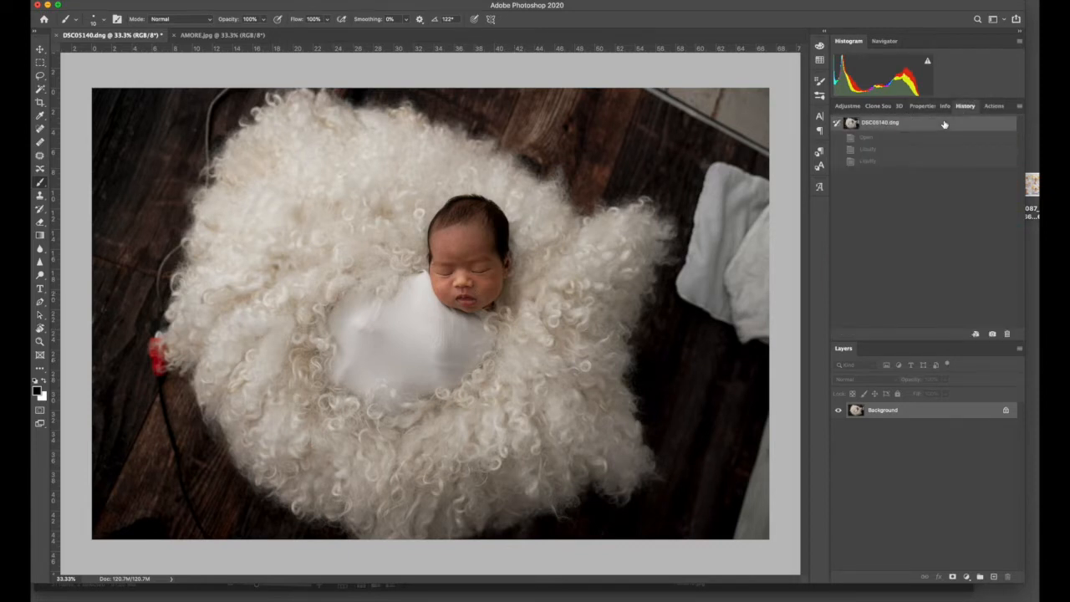
{"action": "left_click", "coordinate": [911, 160]}
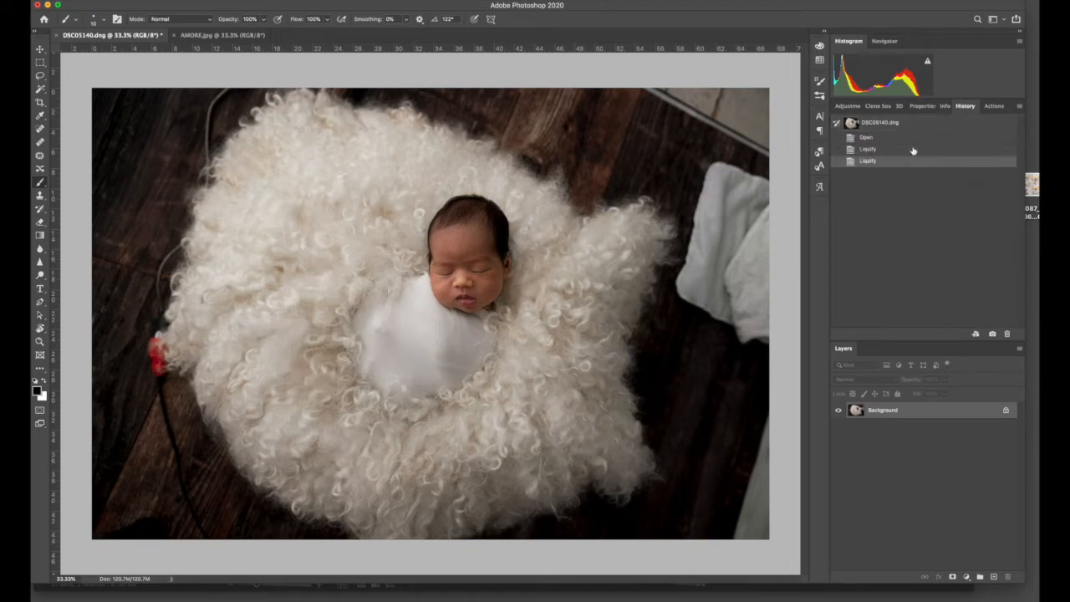
{"action": "left_click", "coordinate": [912, 129]}
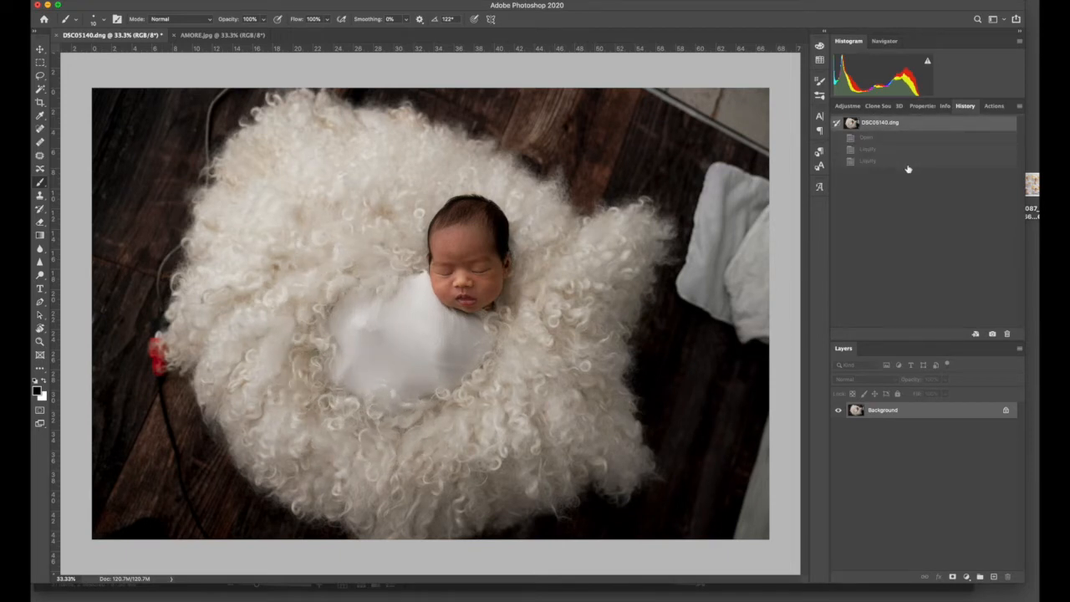
{"action": "left_click", "coordinate": [907, 162]}
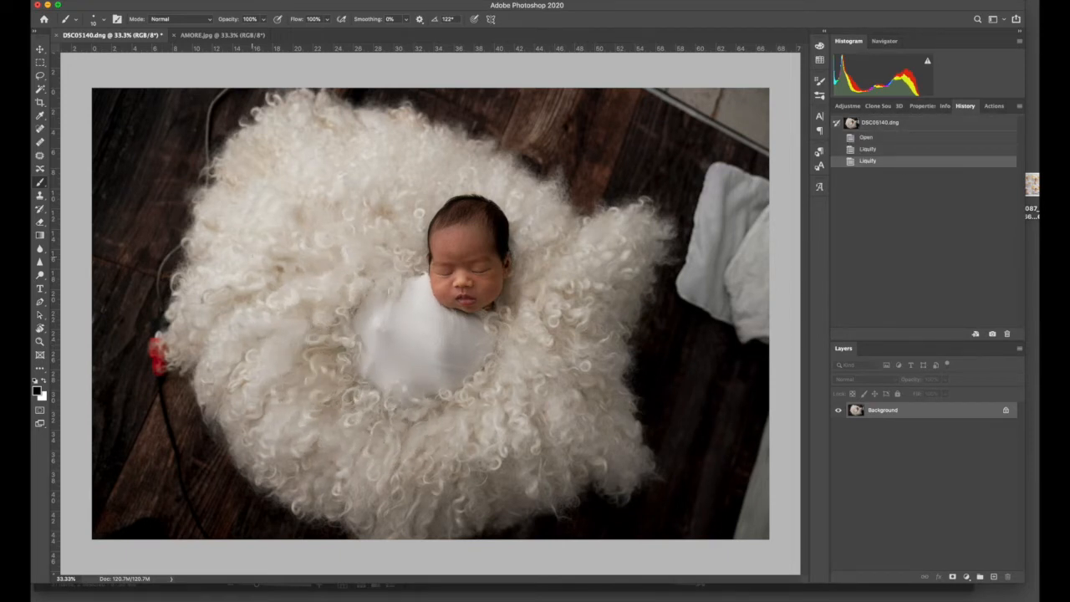
- Copy the entire reshaped baby photo and paste it as a new layer into AMORE.jpg
{"action": "left_click", "coordinate": [222, 35]}
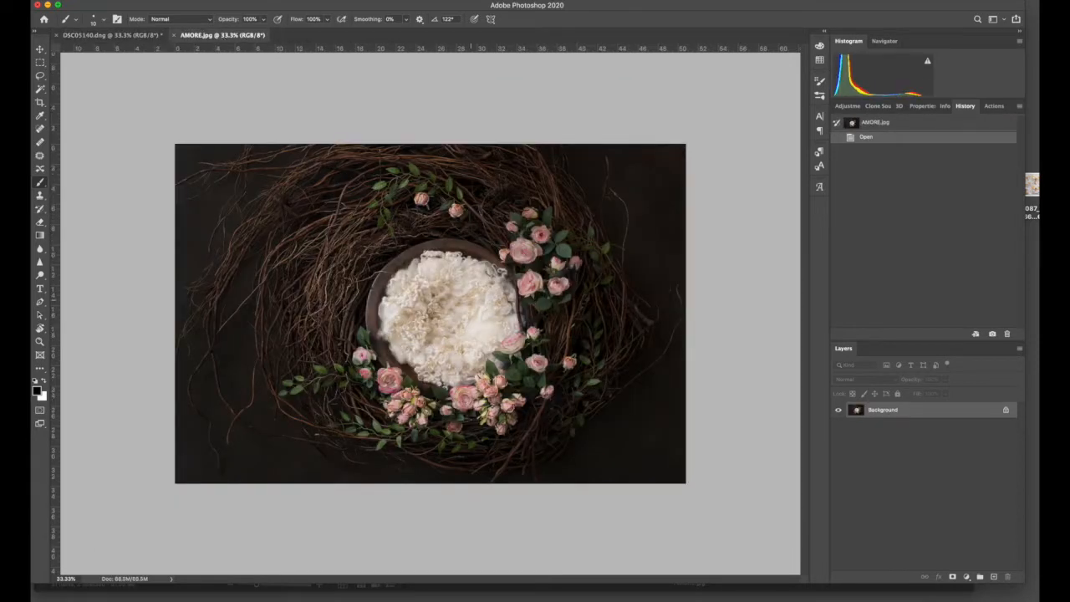
{"action": "left_click", "coordinate": [143, 36]}
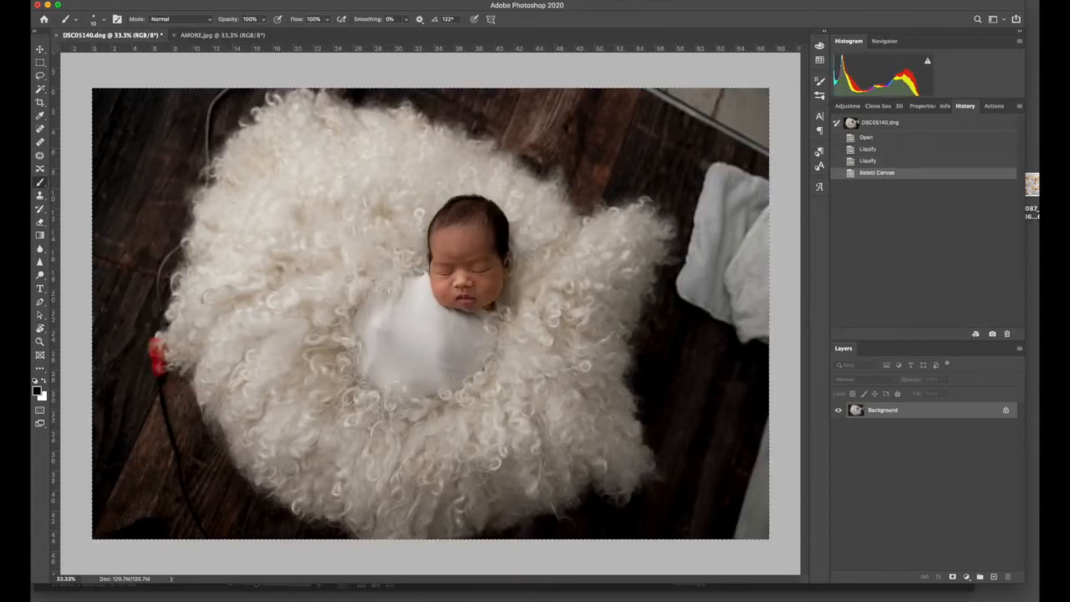
{"action": "left_click", "coordinate": [220, 36]}
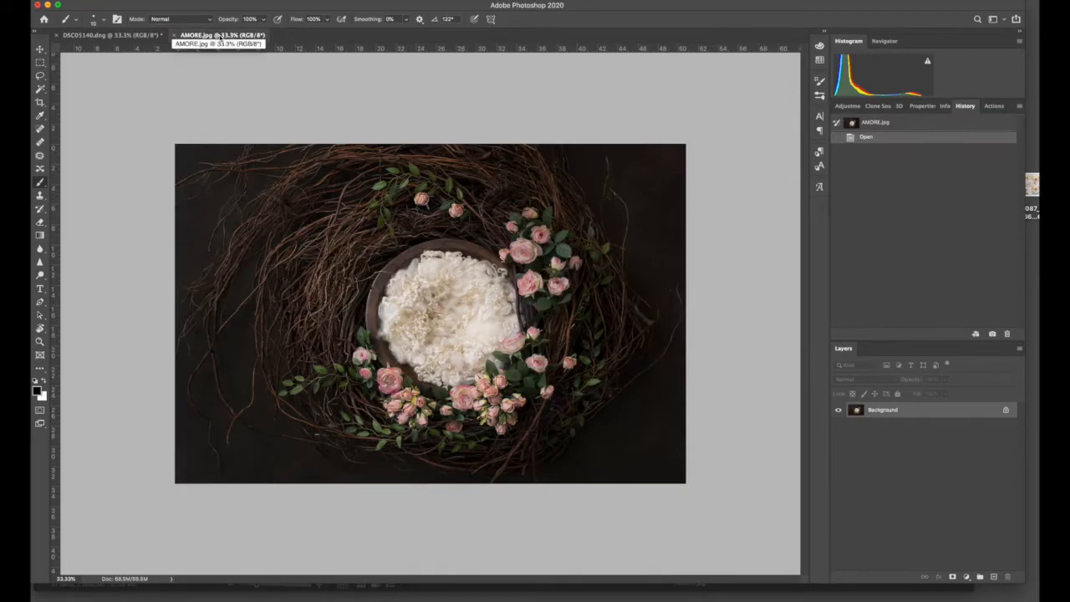
{"action": "key", "text": "super+v"}
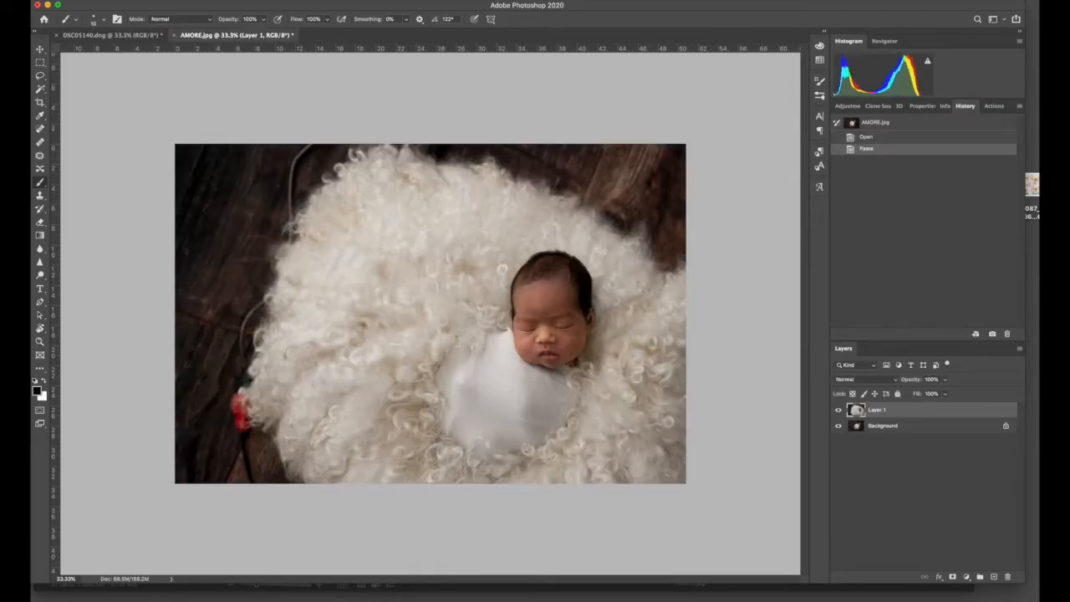
- Add a layer mask to the pasted baby layer and lower the layer's opacity to 40%
{"action": "left_click", "coordinate": [113, 35]}
{"action": "left_click", "coordinate": [237, 35]}
{"action": "left_click_drag", "start_coordinate": [859, 412], "coordinate": [951, 575]}
{"action": "left_click_drag", "start_coordinate": [933, 389], "coordinate": [916, 393]}
- Free-transform the baby layer to about 62% scale and position the baby over the fur-filled bowl
{"action": "key", "text": "ctrl+t"}
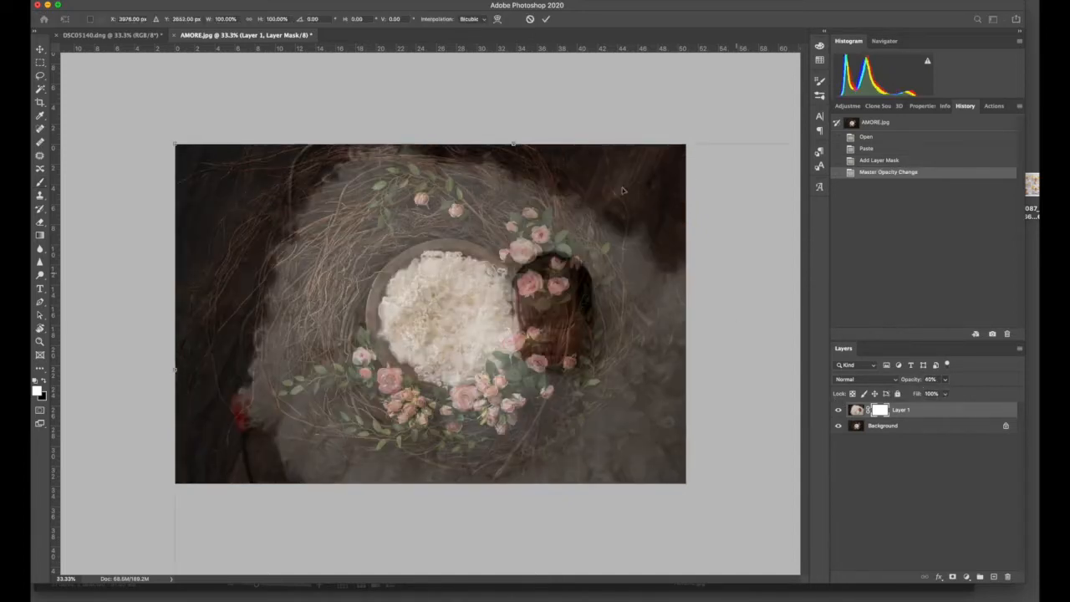
{"action": "left_click_drag", "start_coordinate": [513, 143], "coordinate": [513, 286]}
{"action": "left_click_drag", "start_coordinate": [592, 370], "coordinate": [532, 238]}
{"action": "left_click_drag", "start_coordinate": [454, 156], "coordinate": [454, 172]}
{"action": "left_click_drag", "start_coordinate": [553, 320], "coordinate": [543, 325]}
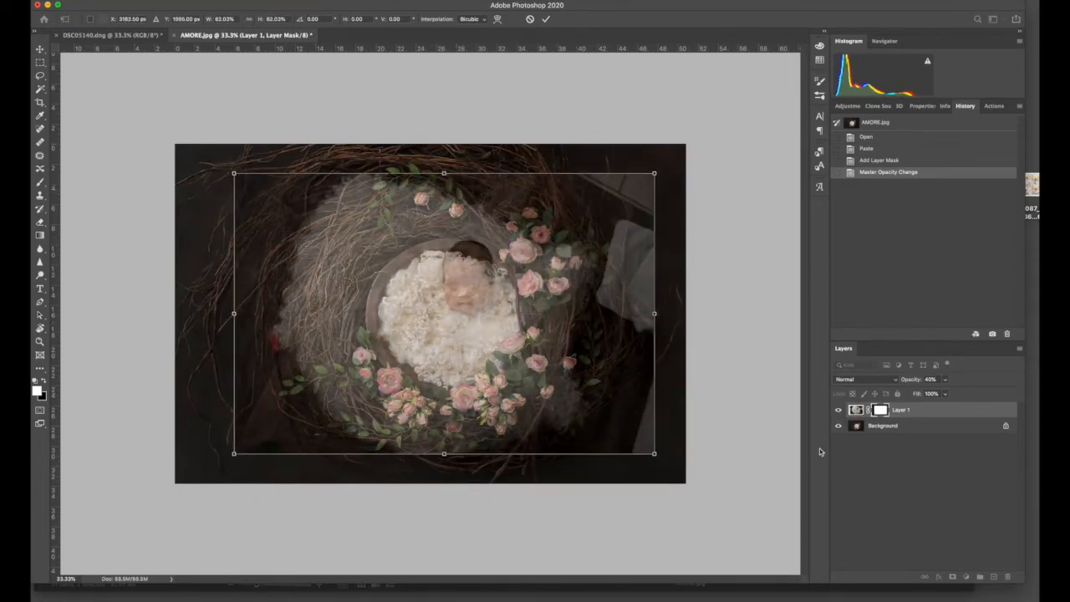
- Raise the baby layer's opacity to about 59% and shrink it further to fit the baby inside the bowl
{"action": "left_click", "coordinate": [944, 379]}
{"action": "left_click_drag", "start_coordinate": [950, 395], "coordinate": [953, 394]}
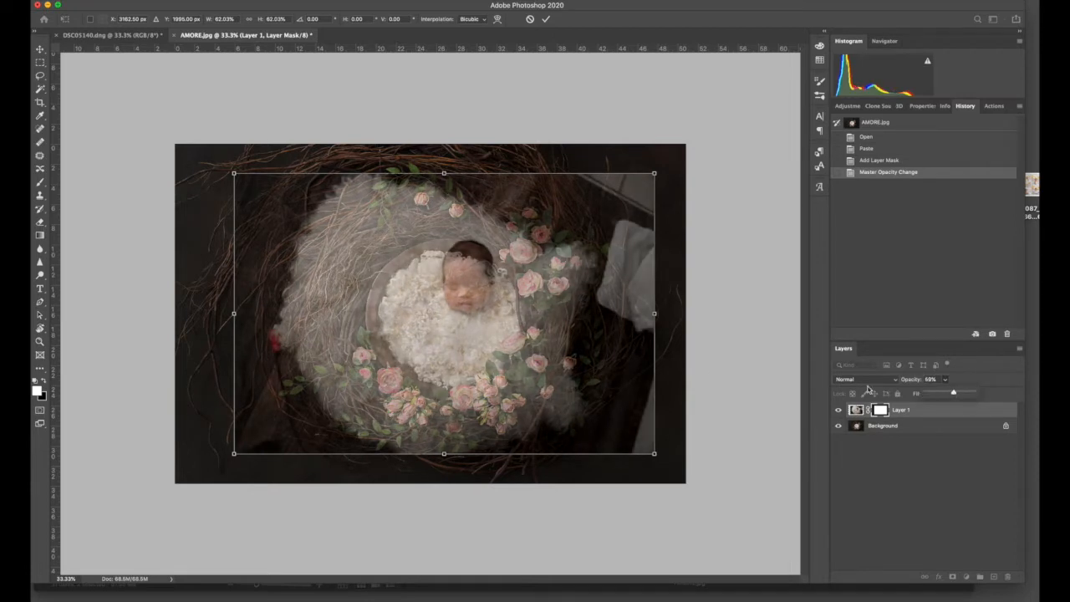
{"action": "left_click_drag", "start_coordinate": [531, 272], "coordinate": [541, 272]}
{"action": "left_click_drag", "start_coordinate": [665, 173], "coordinate": [639, 190]}
{"action": "left_click_drag", "start_coordinate": [574, 261], "coordinate": [577, 259]}
{"action": "left_click_drag", "start_coordinate": [641, 188], "coordinate": [637, 189]}
{"action": "left_click_drag", "start_coordinate": [575, 291], "coordinate": [578, 276]}
- Fit the baby layer in the bowl at about 53.6% scale and 1.44° rotation, and restore its opacity to 100%
{"action": "left_click_drag", "start_coordinate": [641, 183], "coordinate": [592, 220]}
{"action": "left_click_drag", "start_coordinate": [568, 268], "coordinate": [590, 275]}
{"action": "left_click_drag", "start_coordinate": [444, 209], "coordinate": [443, 193]}
{"action": "key", "text": "ctrl+z"}
{"action": "left_click_drag", "start_coordinate": [645, 310], "coordinate": [644, 316]}
{"action": "left_click_drag", "start_coordinate": [524, 383], "coordinate": [553, 399]}
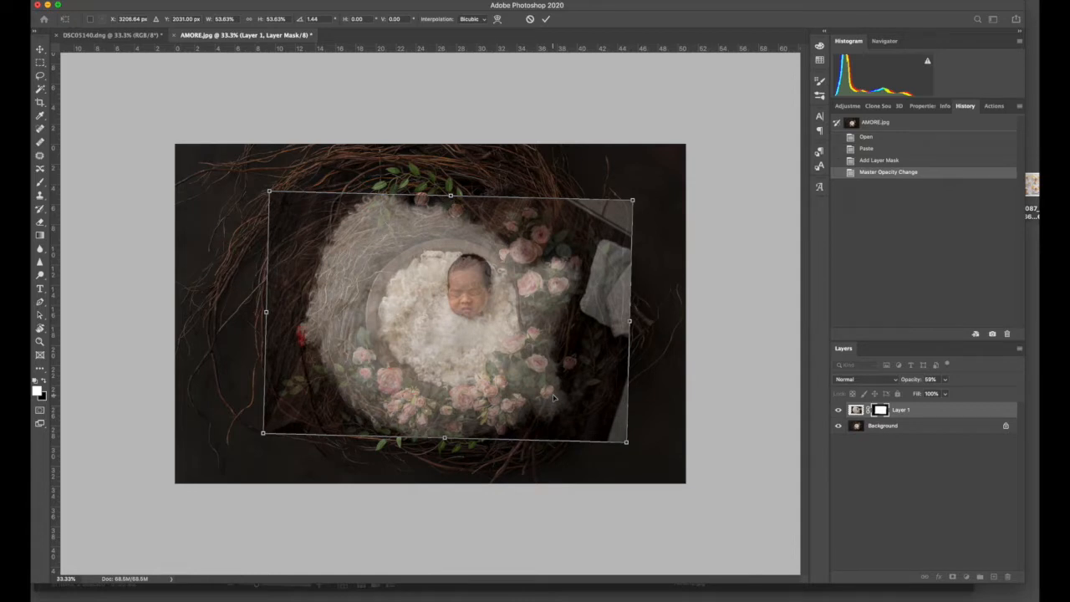
{"action": "left_click", "coordinate": [945, 380]}
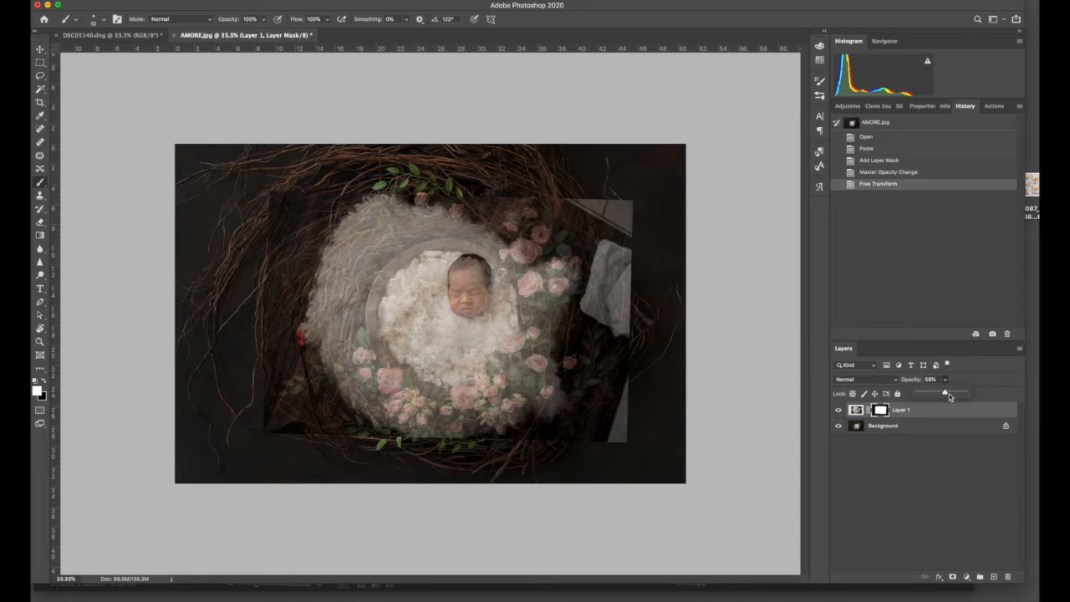
{"action": "left_click_drag", "start_coordinate": [949, 393], "coordinate": [964, 392]}
- Mask out the upper-left part of the baby photo with a soft black brush of size 1500
{"action": "key", "text": "bracketright"}
{"action": "key", "text": "bracketright"}
{"action": "key", "text": "bracketright"}
{"action": "key", "text": "bracketright"}
{"action": "key", "text": "bracketright"}
{"action": "key", "text": "bracketright"}
{"action": "key", "text": "bracketright"}
{"action": "key", "text": "bracketright"}
{"action": "key", "text": "bracketright"}
{"action": "key", "text": "bracketright"}
{"action": "key", "text": "bracketright"}
{"action": "key", "text": "bracketright"}
{"action": "key", "text": "bracketright"}
{"action": "key", "text": "bracketright"}
{"action": "key", "text": "bracketright"}
{"action": "key", "text": "bracketright"}
{"action": "key", "text": "bracketright"}
{"action": "key", "text": "bracketright"}
{"action": "key", "text": "bracketright"}
{"action": "key", "text": "bracketright"}
{"action": "key", "text": "bracketright"}
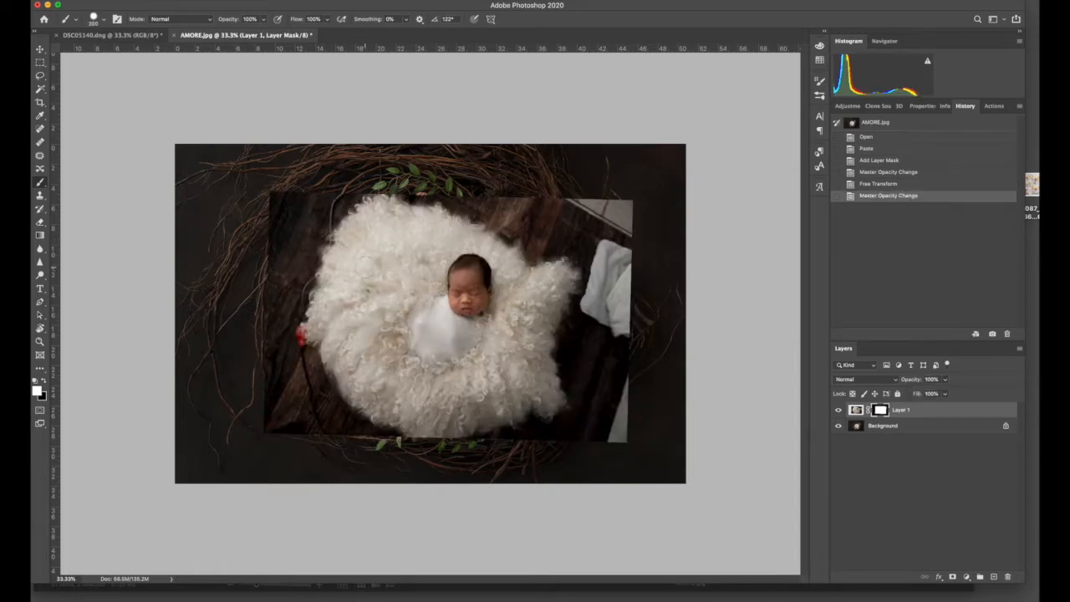
{"action": "right_click", "coordinate": [320, 230]}
{"action": "left_click", "coordinate": [378, 280]}
{"action": "left_click", "coordinate": [328, 42]}
{"action": "key", "text": "x"}
{"action": "mouse_move", "coordinate": [275, 191]}
{"action": "left_mouse_down"}
{"action": "mouse_move", "coordinate": [401, 192]}
{"action": "mouse_move", "coordinate": [268, 206]}
{"action": "left_mouse_up"}
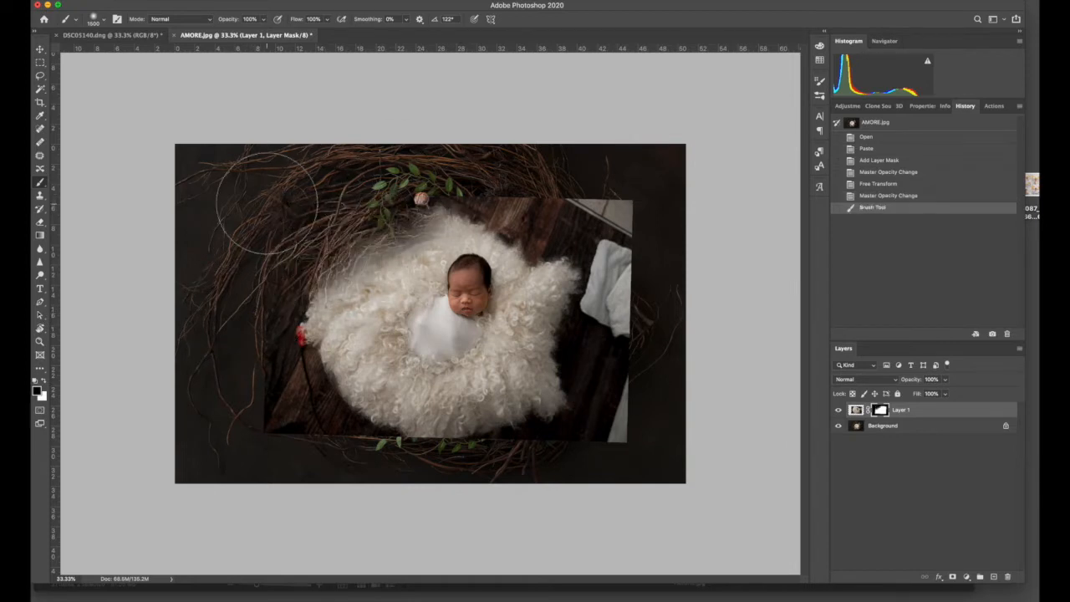
- Enlarge the brush to 1900 and mask out the rug along the bowl's upper-left edge
{"action": "key", "text": "bracketright"}
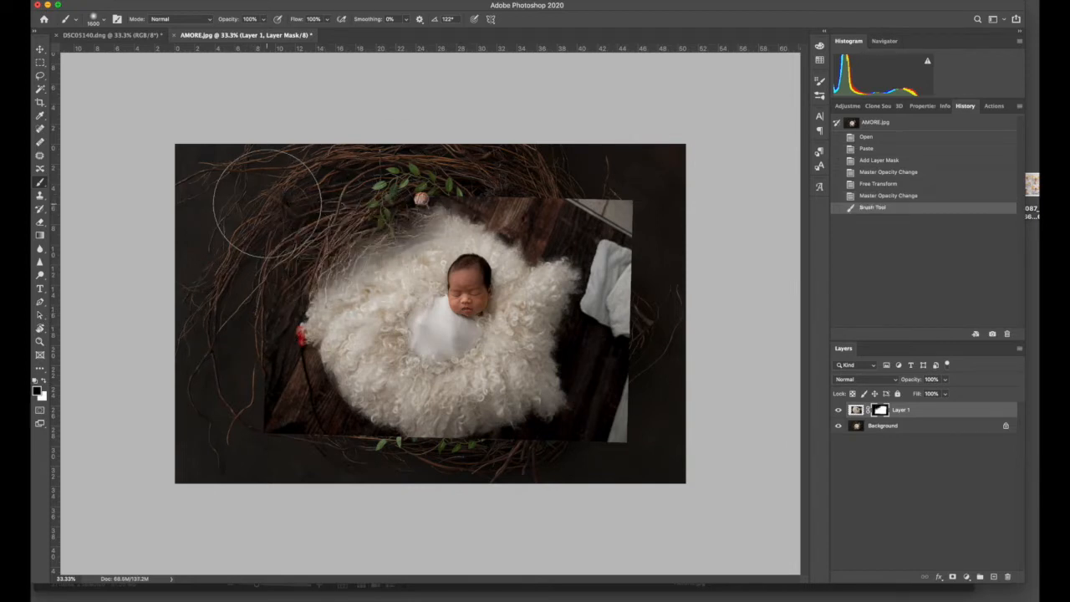
{"action": "key", "text": "bracketright"}
{"action": "key", "text": "bracketright"}
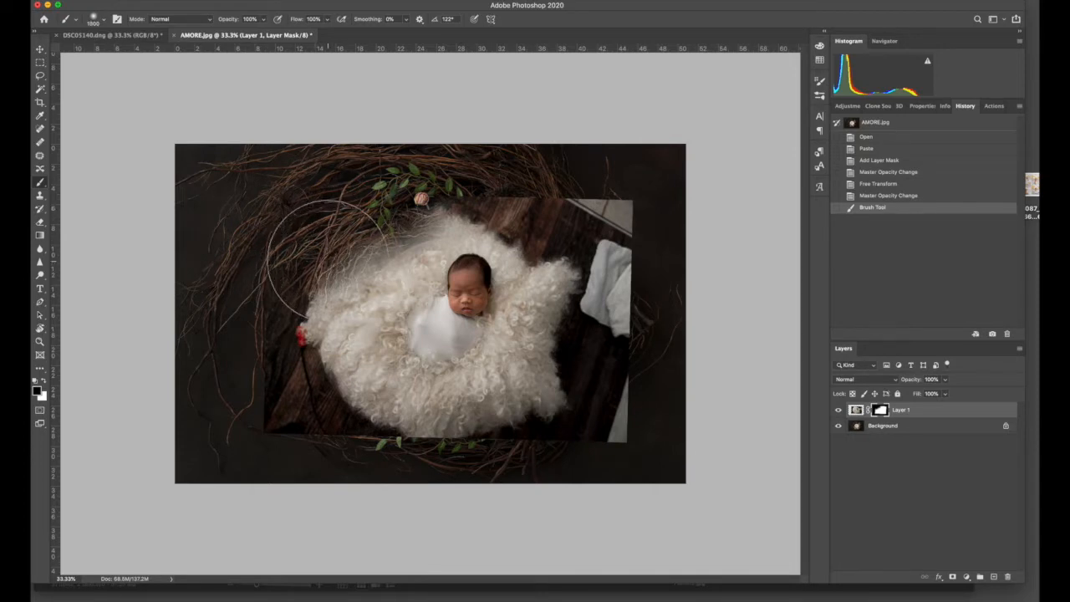
{"action": "left_click", "coordinate": [318, 260]}
{"action": "left_click", "coordinate": [355, 228]}
{"action": "left_click", "coordinate": [391, 204]}
- Mask out the rug and wooden floor on the left side of the bowl with a brush size of 2000
{"action": "key", "text": "bracketright"}
{"action": "key", "text": "bracketright"}
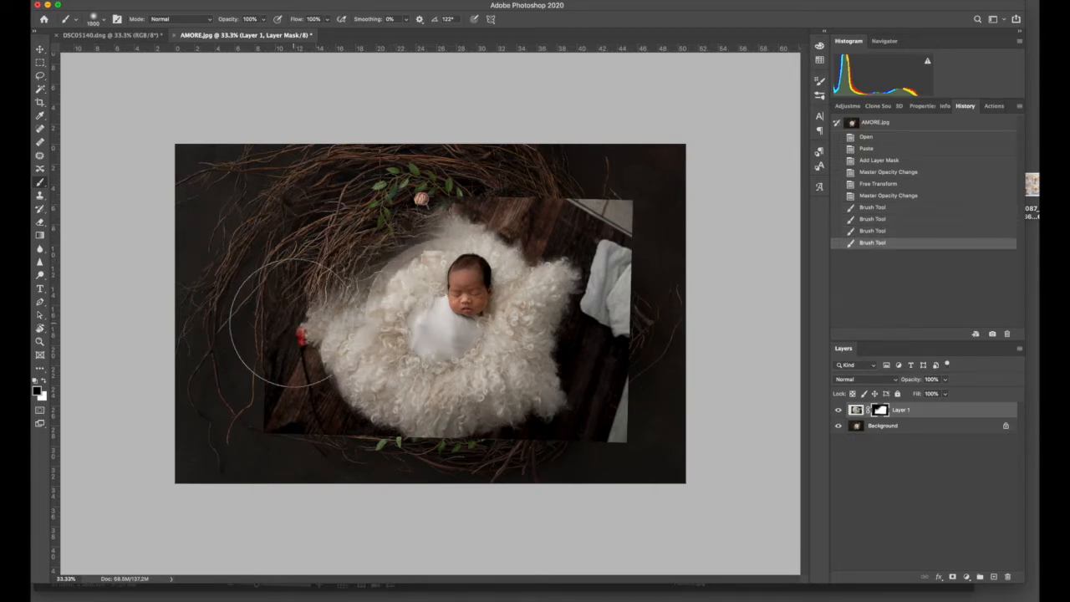
{"action": "left_click", "coordinate": [299, 326]}
{"action": "left_click", "coordinate": [306, 299]}
{"action": "left_click", "coordinate": [309, 314]}
{"action": "left_click", "coordinate": [311, 410]}
{"action": "left_click", "coordinate": [332, 409]}
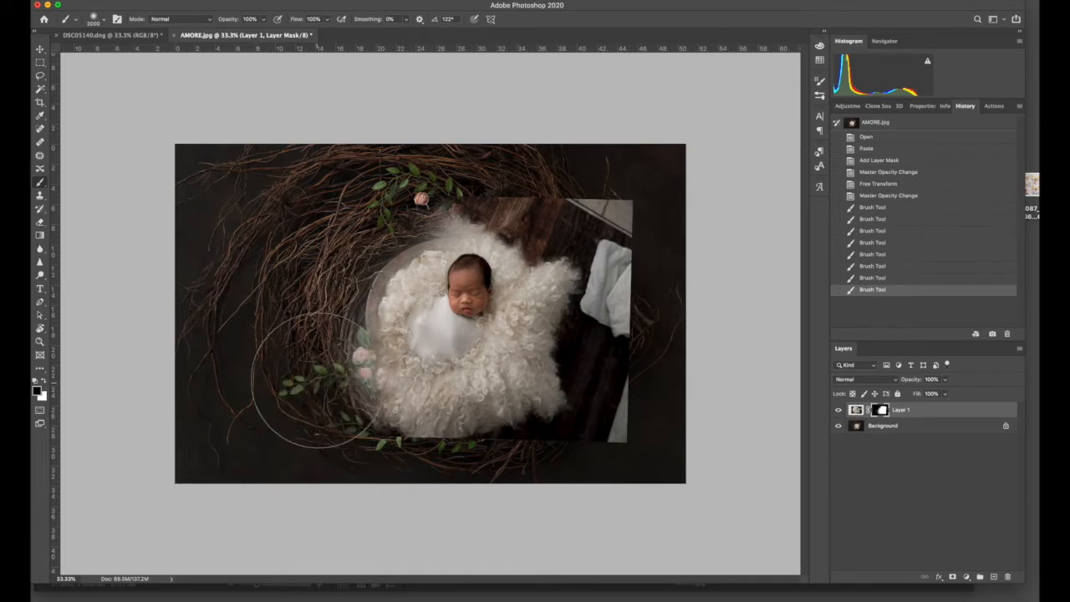
- Mask out the baby photo's rug along the lower edge to reveal the backdrop's roses and leaves
{"action": "left_click", "coordinate": [335, 384]}
{"action": "left_click", "coordinate": [346, 401]}
{"action": "left_click", "coordinate": [368, 418]}
{"action": "left_click", "coordinate": [405, 428]}
{"action": "left_click", "coordinate": [430, 431]}
{"action": "left_click", "coordinate": [496, 418]}
{"action": "left_click", "coordinate": [583, 420]}
- Mask out the white cloth, wooden floor and rug on the right and upper-right of the baby photo
{"action": "left_click", "coordinate": [609, 335]}
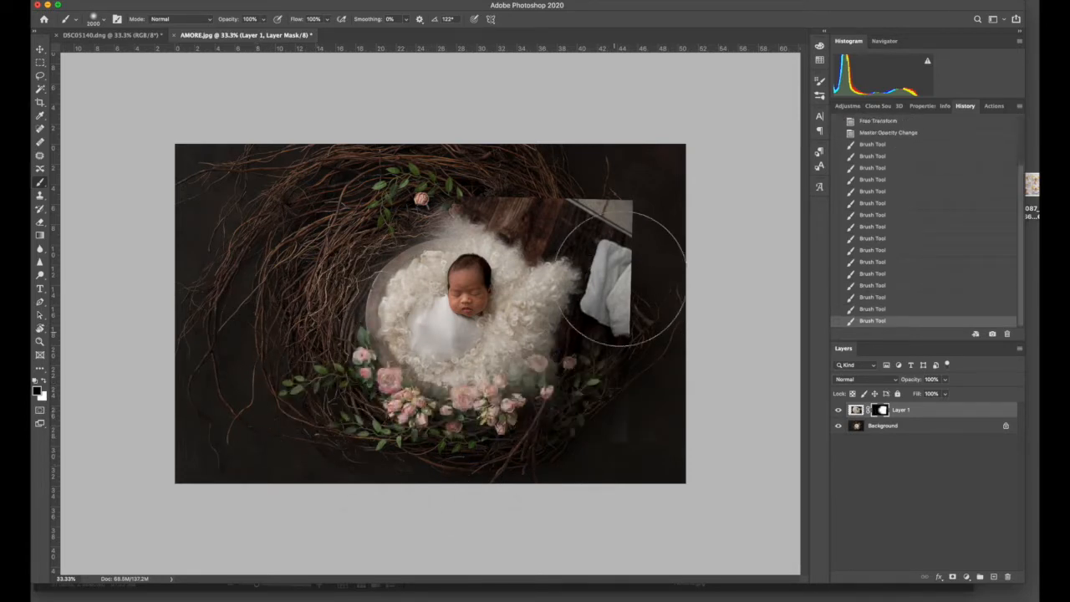
{"action": "left_click", "coordinate": [589, 306]}
{"action": "left_click", "coordinate": [568, 228]}
{"action": "left_click", "coordinate": [496, 221]}
- Reduce the brush to 1800 and mask out leftover photo areas around the upper-right roses and right side
{"action": "key", "text": "bracketleft"}
{"action": "key", "text": "bracketleft"}
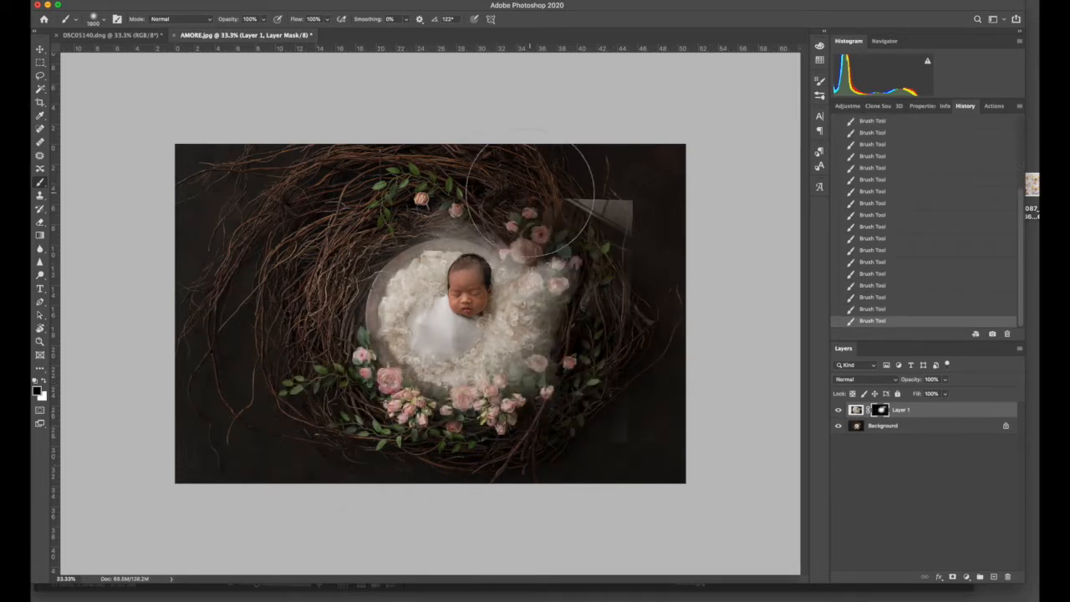
{"action": "left_click", "coordinate": [573, 218]}
{"action": "left_click", "coordinate": [558, 255]}
{"action": "left_click", "coordinate": [576, 326]}
- Reduce the brush to about 1100 and mask out the remaining rug over the bowl's right edge and roses
{"action": "key", "text": "bracketleft"}
{"action": "key", "text": "bracketleft"}
{"action": "key", "text": "bracketleft"}
{"action": "key", "text": "bracketleft"}
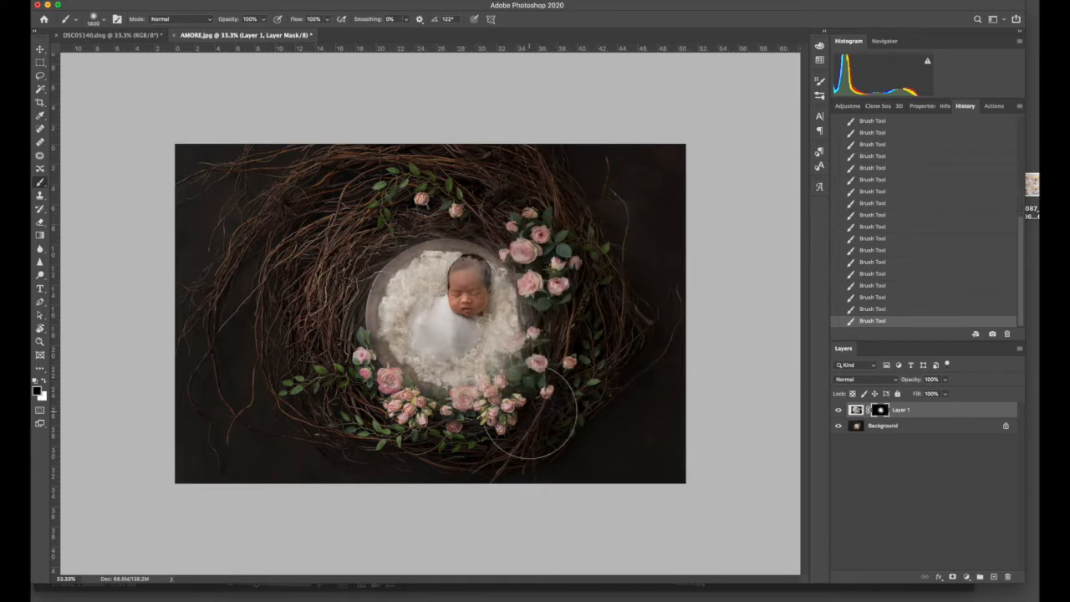
{"action": "key", "text": "bracketleft"}
{"action": "key", "text": "bracketleft"}
{"action": "key", "text": "bracketleft"}
{"action": "key", "text": "bracketleft"}
{"action": "key", "text": "bracketright"}
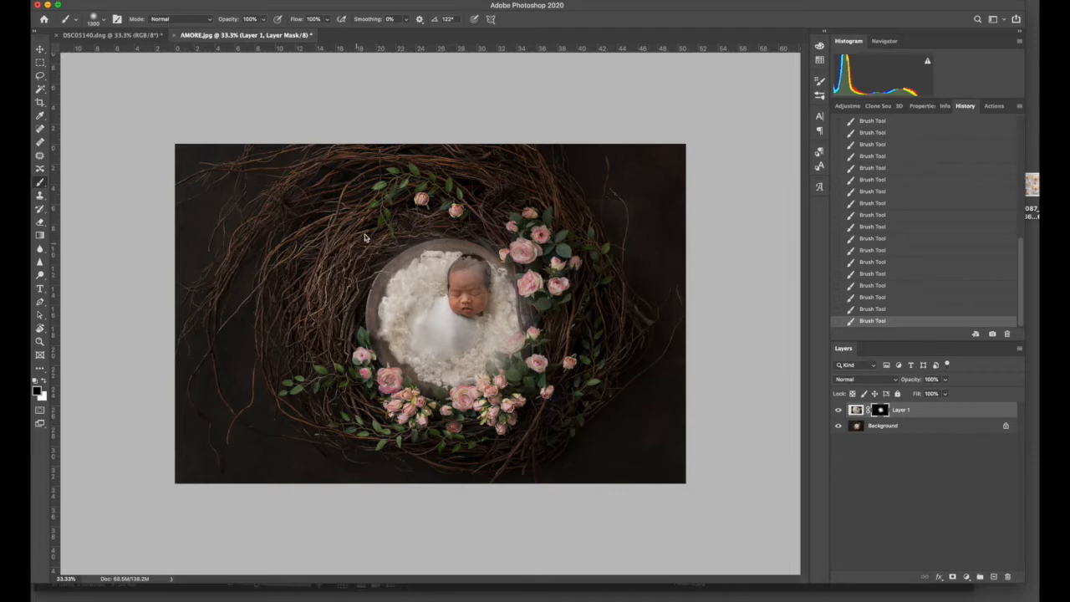
{"action": "left_click", "coordinate": [555, 256]}
{"action": "left_click", "coordinate": [576, 309]}
{"action": "left_click", "coordinate": [565, 321]}
{"action": "left_click", "coordinate": [558, 341]}
{"action": "left_click", "coordinate": [549, 403]}
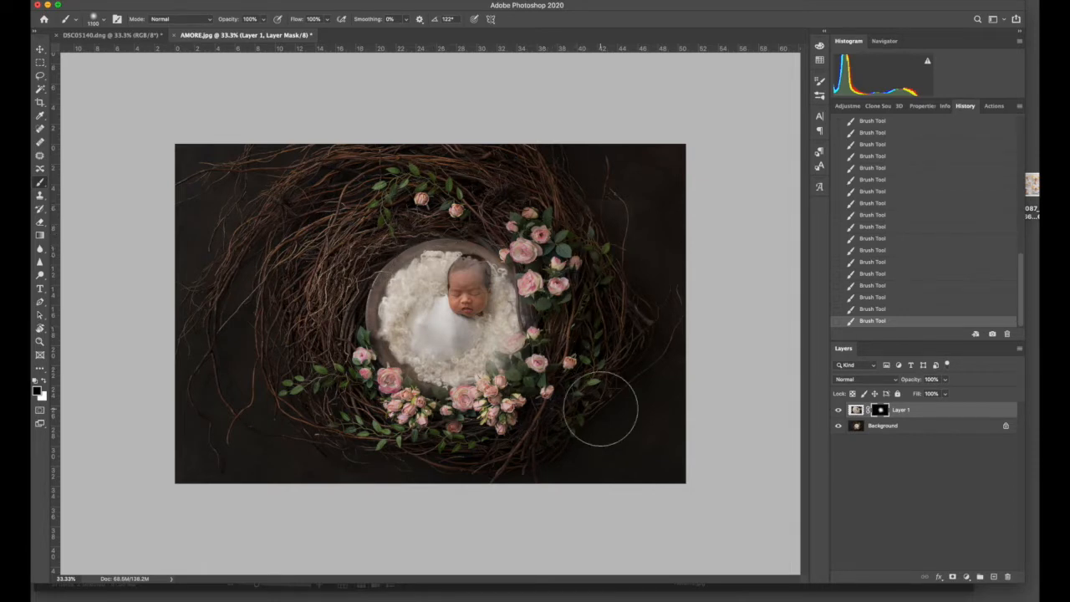
- Reduce the mask brush to 800 px and set its opacity back to 100% for work around the bowl
{"action": "key", "text": "bracketleft"}
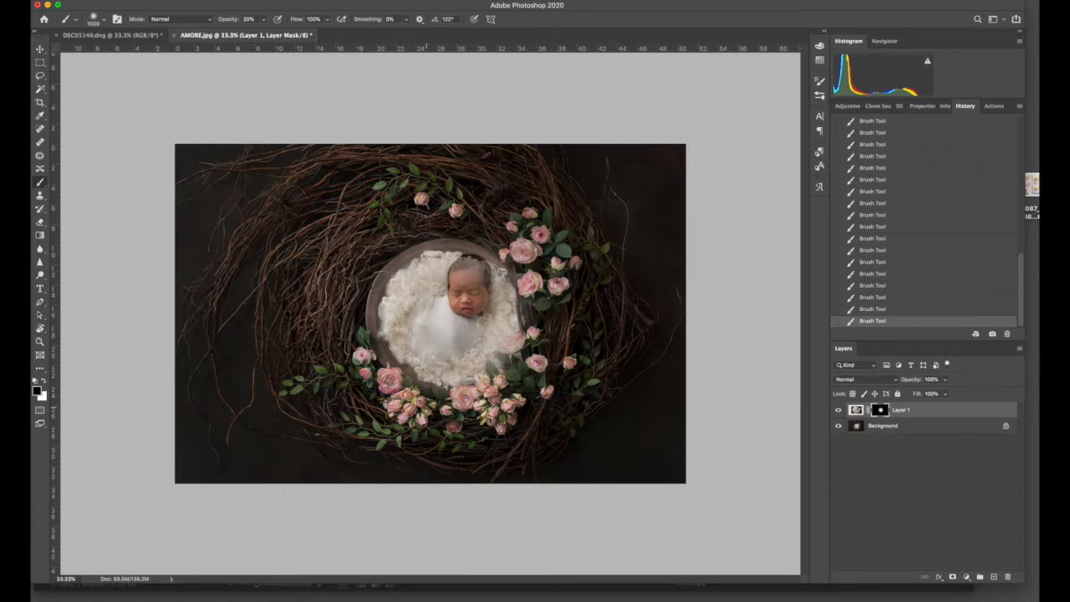
{"action": "key", "text": "bracketleft"}
{"action": "key", "text": "bracketleft"}
{"action": "key", "text": "bracketleft"}
{"action": "key", "text": "bracketleft"}
{"action": "key", "text": "bracketleft"}
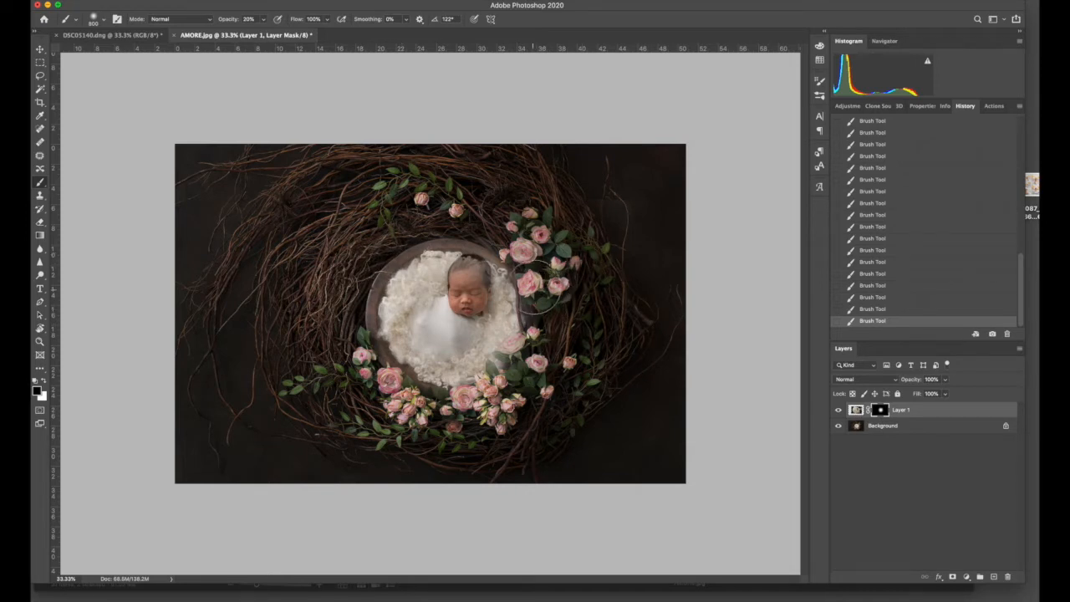
{"action": "key", "text": "0"}
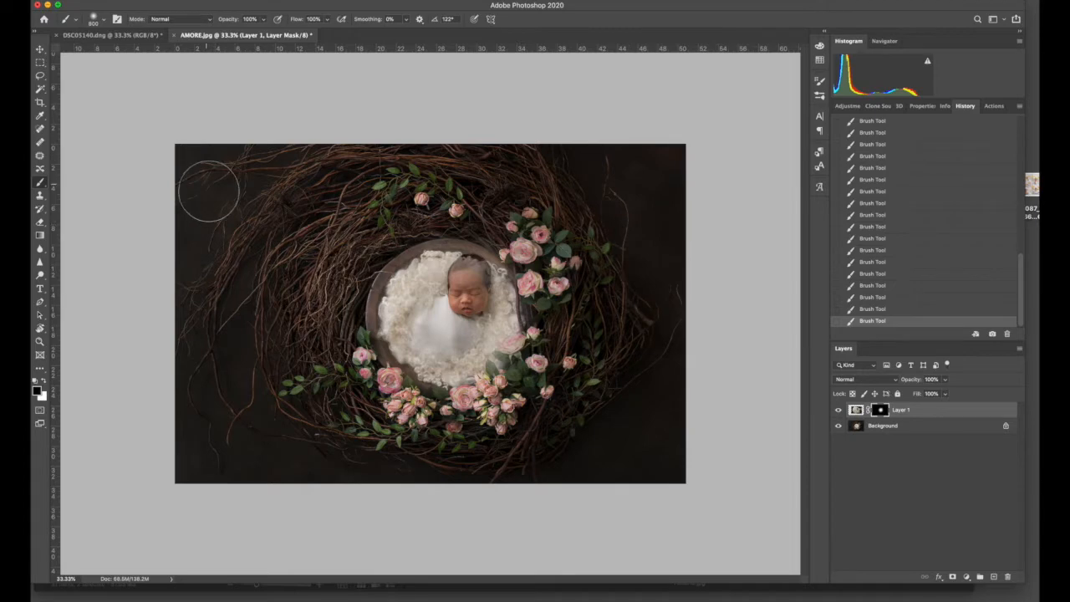
{"action": "left_click_drag", "start_coordinate": [485, 264], "coordinate": [555, 175]}
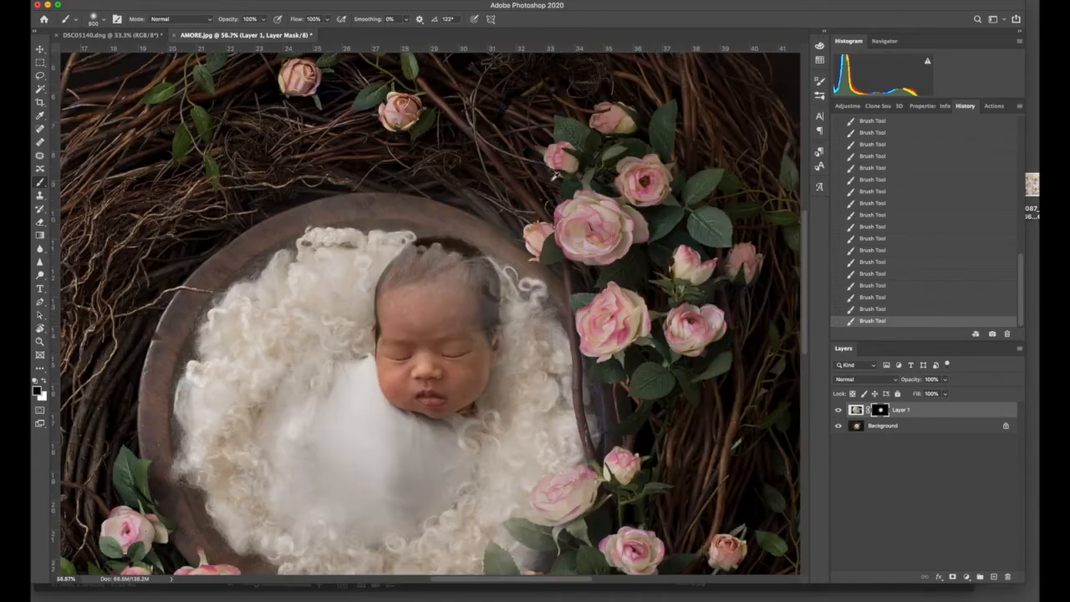
- Set the brush to 32% hardness, reduce it to 125 px, and mask out the photo haze over the bowl's rim above the baby's head
{"action": "key", "text": "bracketleft"}
{"action": "key", "text": "bracketleft"}
{"action": "key", "text": "bracketleft"}
{"action": "key", "text": "bracketleft"}
{"action": "key", "text": "bracketleft"}
{"action": "key", "text": "bracketleft"}
{"action": "key", "text": "bracketleft"}
{"action": "key", "text": "bracketleft"}
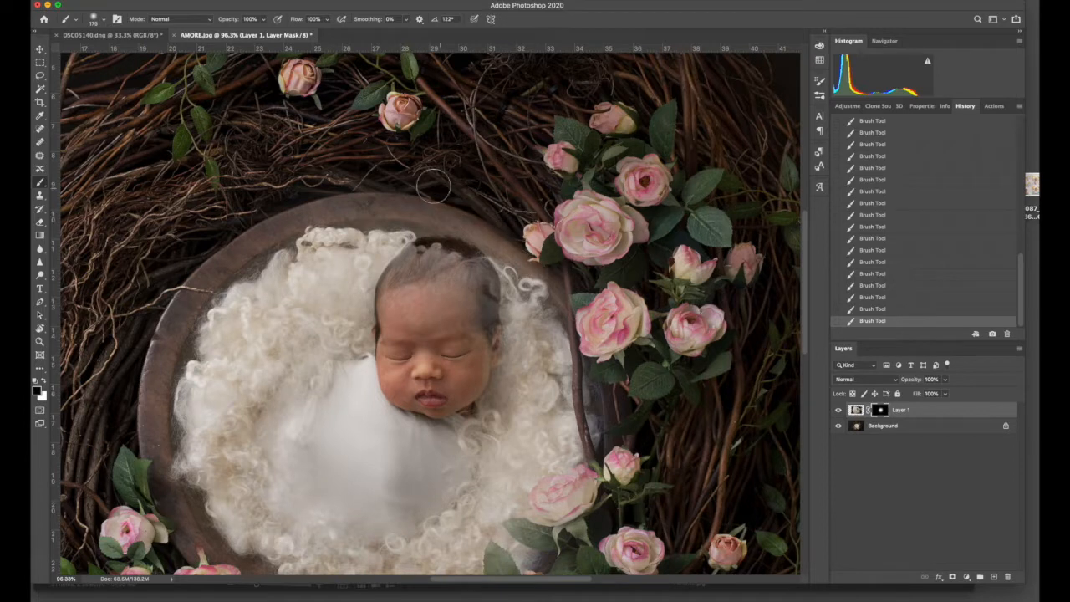
{"action": "right_click", "coordinate": [475, 212]}
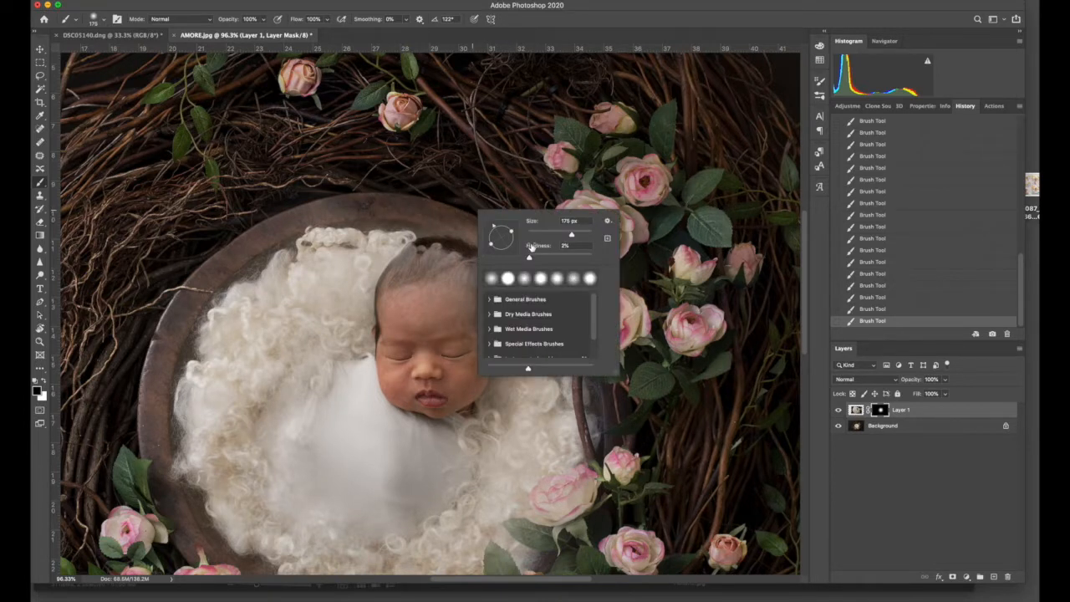
{"action": "left_click", "coordinate": [550, 256]}
{"action": "left_click", "coordinate": [463, 210]}
{"action": "key", "text": "bracketleft"}
{"action": "key", "text": "bracketleft"}
{"action": "key", "text": "bracketleft"}
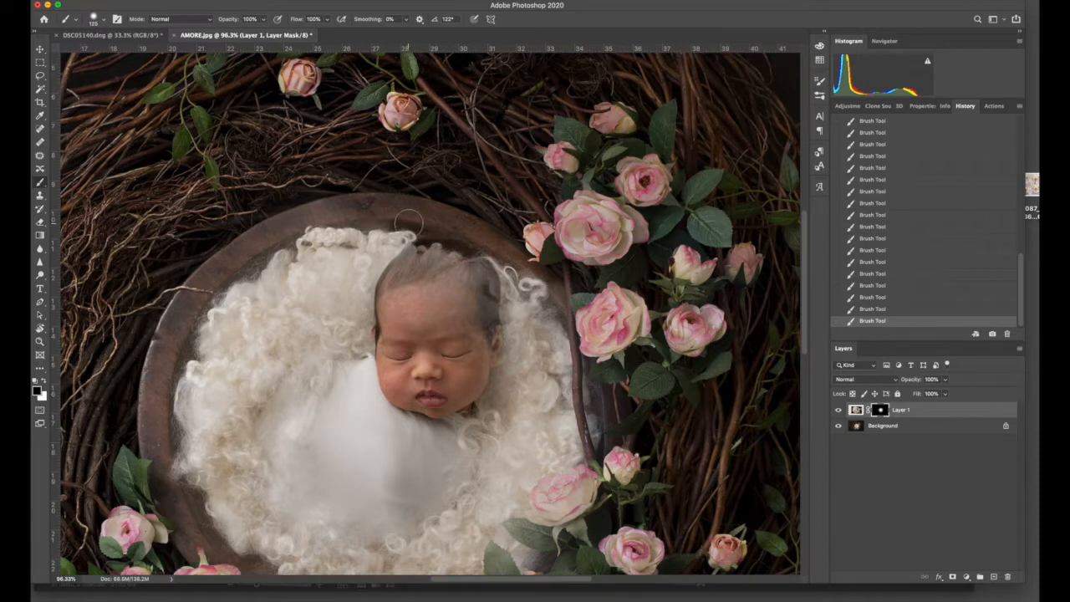
- Paint the baby's dark hair back in on the mask with white, using an 80 px brush at 61% hardness
{"action": "key", "text": "bracketleft"}
{"action": "key", "text": "bracketleft"}
{"action": "right_click", "coordinate": [453, 293]}
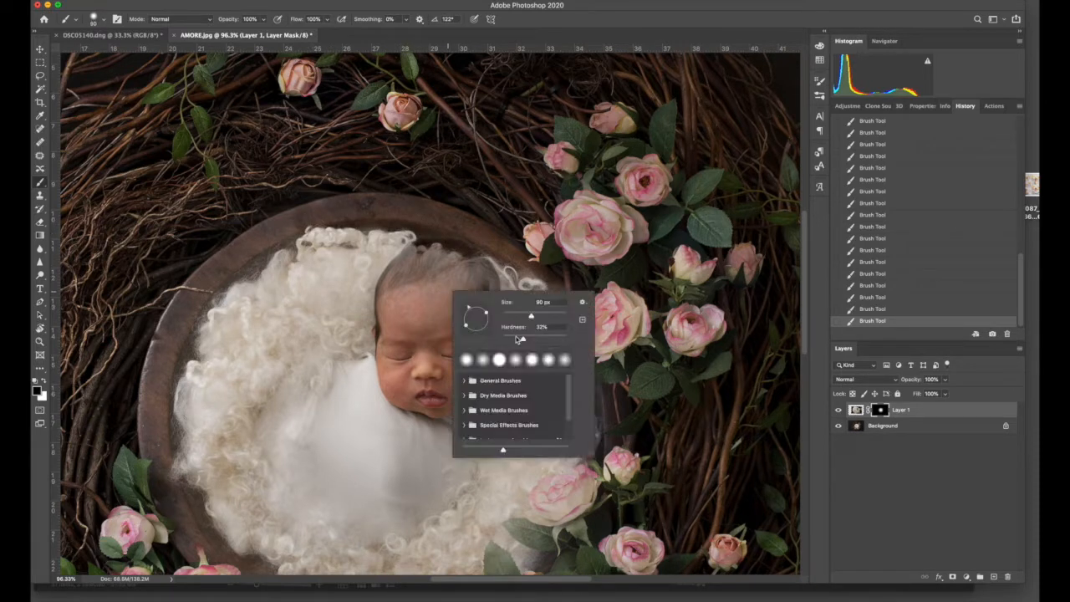
{"action": "left_click", "coordinate": [537, 337]}
{"action": "key", "text": "Return"}
{"action": "key", "text": "x"}
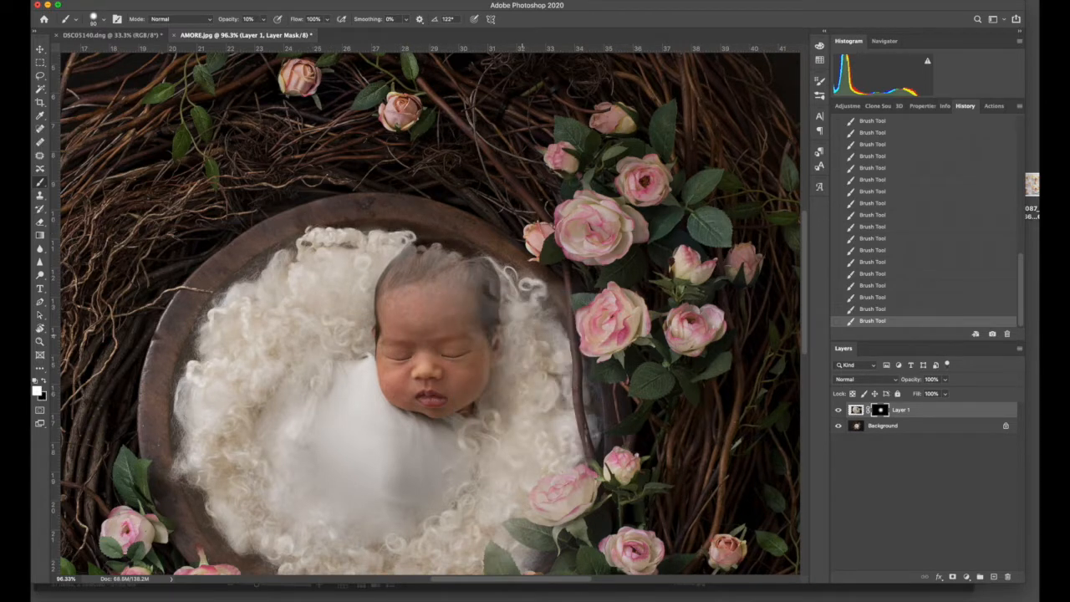
{"action": "mouse_move", "coordinate": [445, 361]}
{"action": "left_mouse_down"}
{"action": "mouse_move", "coordinate": [444, 254]}
{"action": "mouse_move", "coordinate": [424, 248]}
{"action": "mouse_move", "coordinate": [392, 274]}
{"action": "mouse_move", "coordinate": [419, 251]}
{"action": "mouse_move", "coordinate": [463, 259]}
{"action": "mouse_move", "coordinate": [456, 253]}
{"action": "mouse_move", "coordinate": [488, 288]}
{"action": "mouse_move", "coordinate": [484, 333]}
{"action": "mouse_move", "coordinate": [482, 292]}
{"action": "mouse_move", "coordinate": [460, 298]}
{"action": "mouse_move", "coordinate": [455, 274]}
{"action": "mouse_move", "coordinate": [427, 273]}
{"action": "mouse_move", "coordinate": [403, 336]}
{"action": "mouse_move", "coordinate": [422, 335]}
{"action": "mouse_move", "coordinate": [440, 306]}
{"action": "mouse_move", "coordinate": [467, 367]}
{"action": "mouse_move", "coordinate": [469, 345]}
{"action": "mouse_move", "coordinate": [438, 391]}
{"action": "left_mouse_up"}
- Lower the brush hardness, enlarge the brush to 500 px, and blend the baby's ear and surrounding fur back in
{"action": "key", "text": "bracketright"}
{"action": "key", "text": "bracketright"}
{"action": "key", "text": "bracketright"}
{"action": "key", "text": "bracketright"}
{"action": "right_click", "coordinate": [458, 367]}
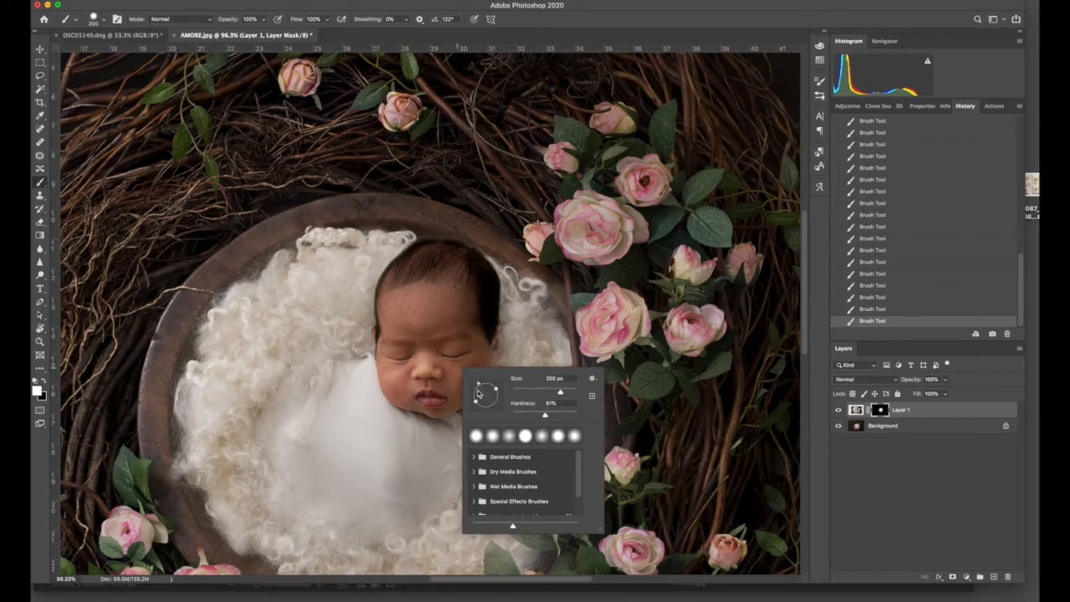
{"action": "left_click_drag", "start_coordinate": [513, 414], "coordinate": [494, 411]}
{"action": "key", "text": "Return"}
{"action": "key", "text": "bracketright"}
{"action": "key", "text": "bracketright"}
{"action": "key", "text": "bracketright"}
{"action": "key", "text": "bracketright"}
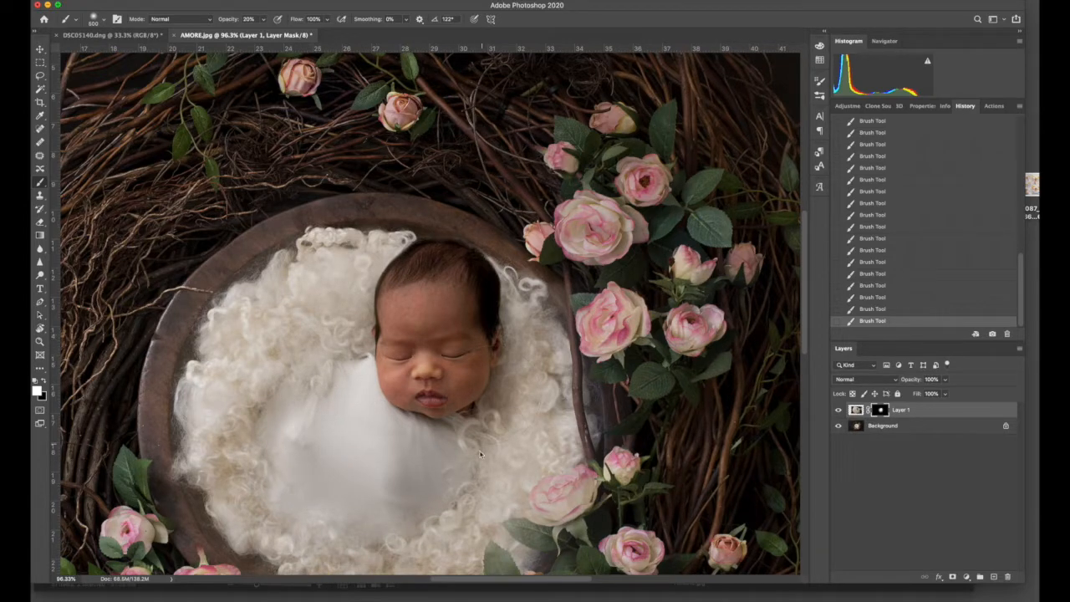
- Set the brush opacity to 100% and paint the lower part of the baby's white wrap back in over the fur
{"action": "scroll", "coordinate": [301, 402], "scroll_direction": "down", "scroll_amount": 5}
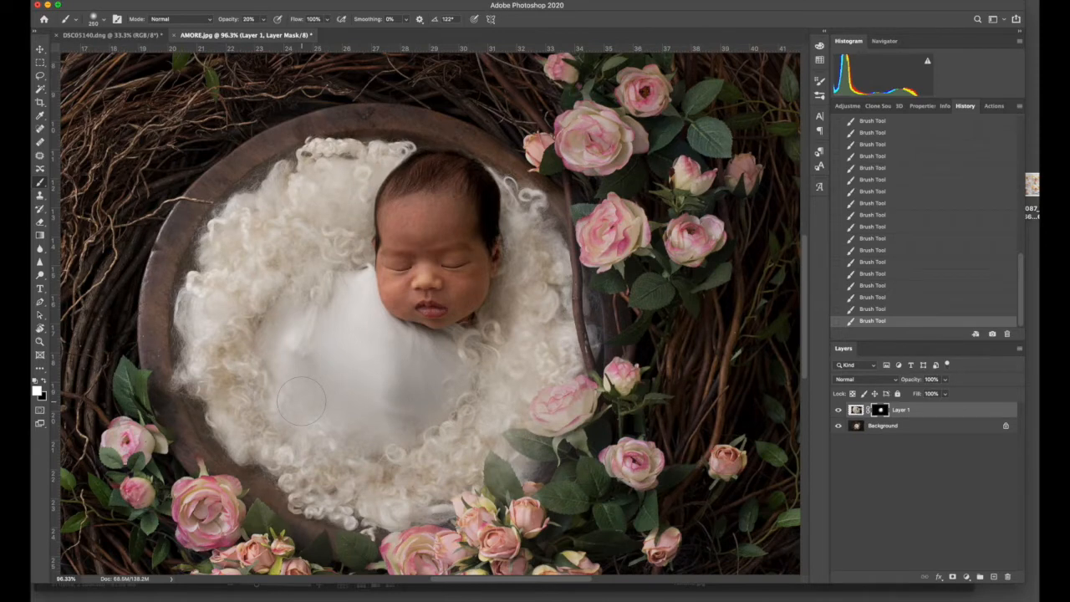
{"action": "key", "text": "0"}
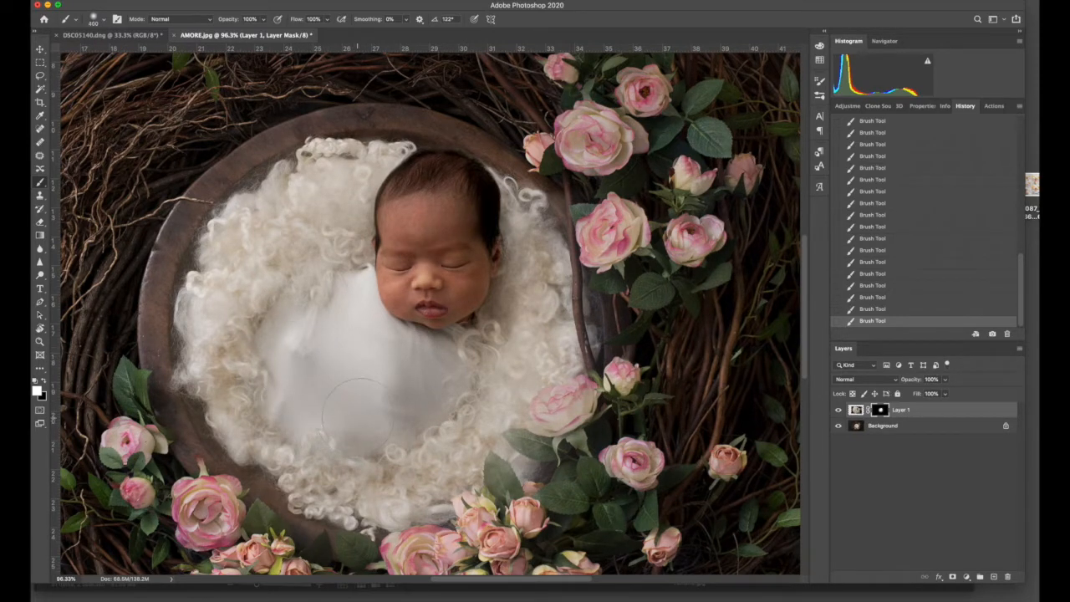
{"action": "key", "text": "bracketright"}
{"action": "key", "text": "bracketright"}
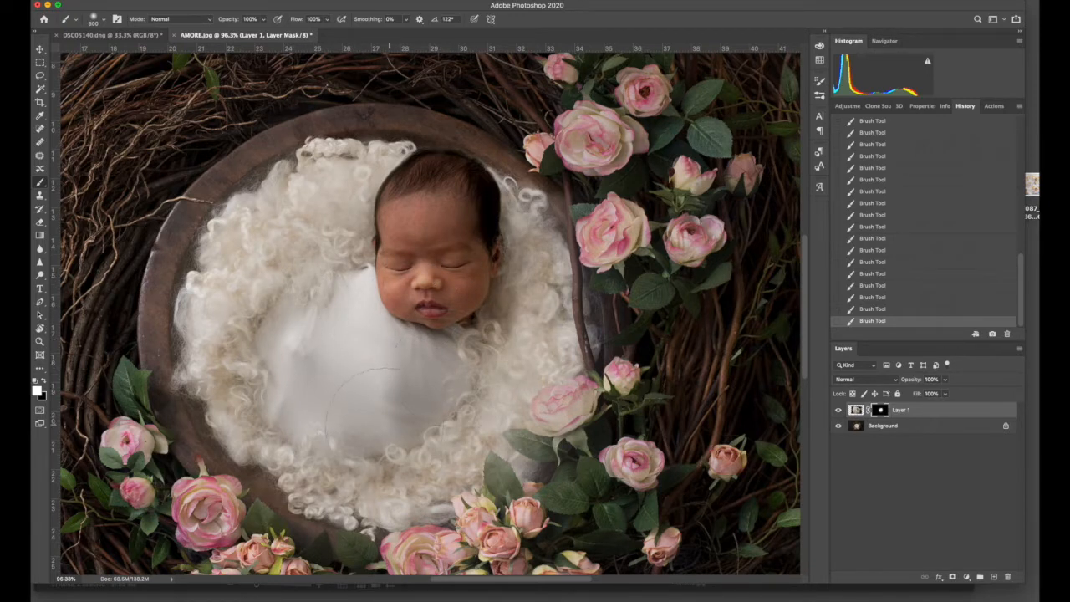
- Mask out the remaining haze over the roses and leaves at the bowl's lower-right edge with a 400 px black brush
{"action": "key", "text": "bracketleft"}
{"action": "key", "text": "bracketleft"}
{"action": "key", "text": "bracketleft"}
{"action": "key", "text": "x"}
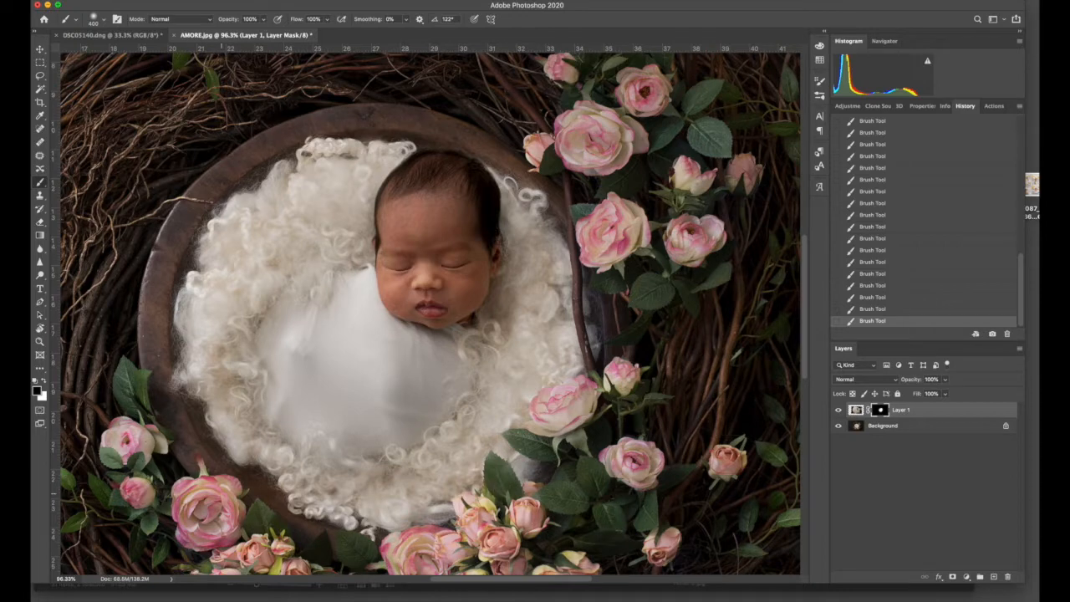
- Touch up the mask around the bowl with a larger brush at 20% opacity and flatten the image
{"action": "scroll", "coordinate": [139, 208], "scroll_direction": "down", "scroll_amount": 6}
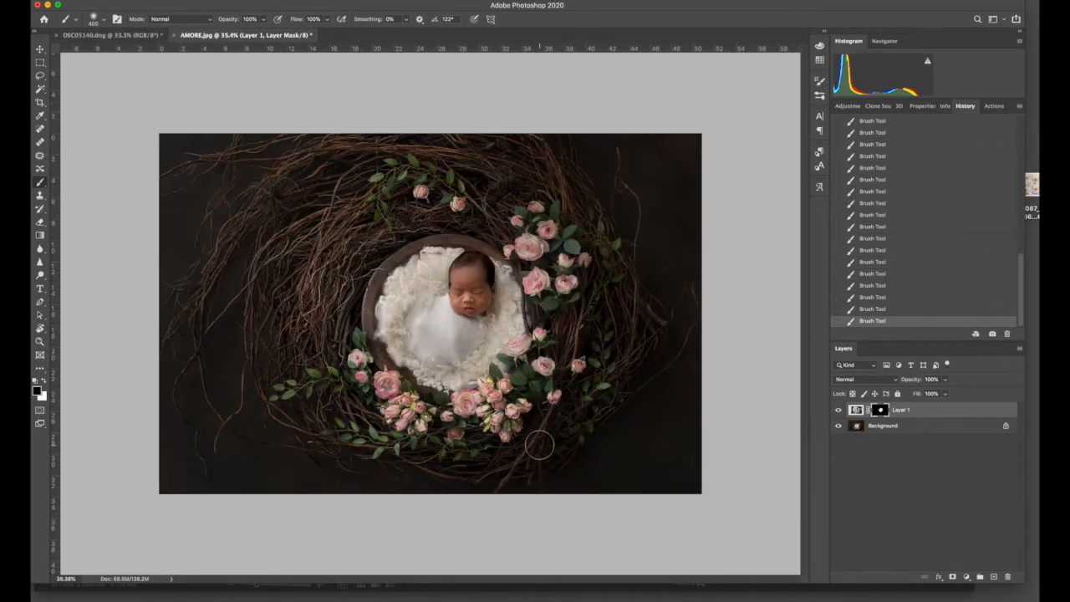
{"action": "scroll", "coordinate": [554, 369], "scroll_direction": "down", "scroll_amount": 3}
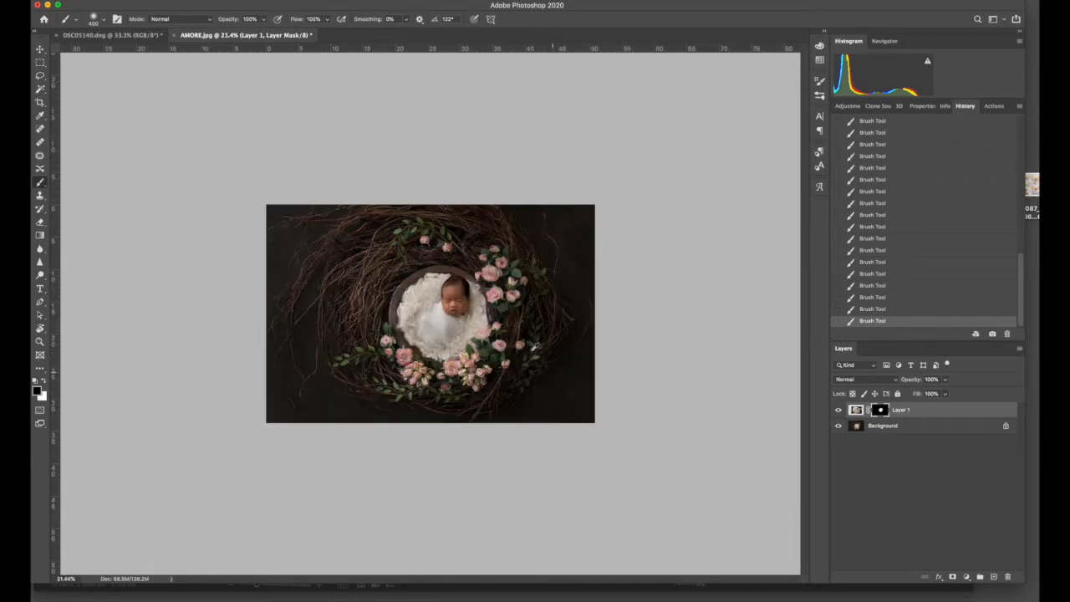
{"action": "scroll", "coordinate": [485, 288], "scroll_direction": "up", "scroll_amount": 5}
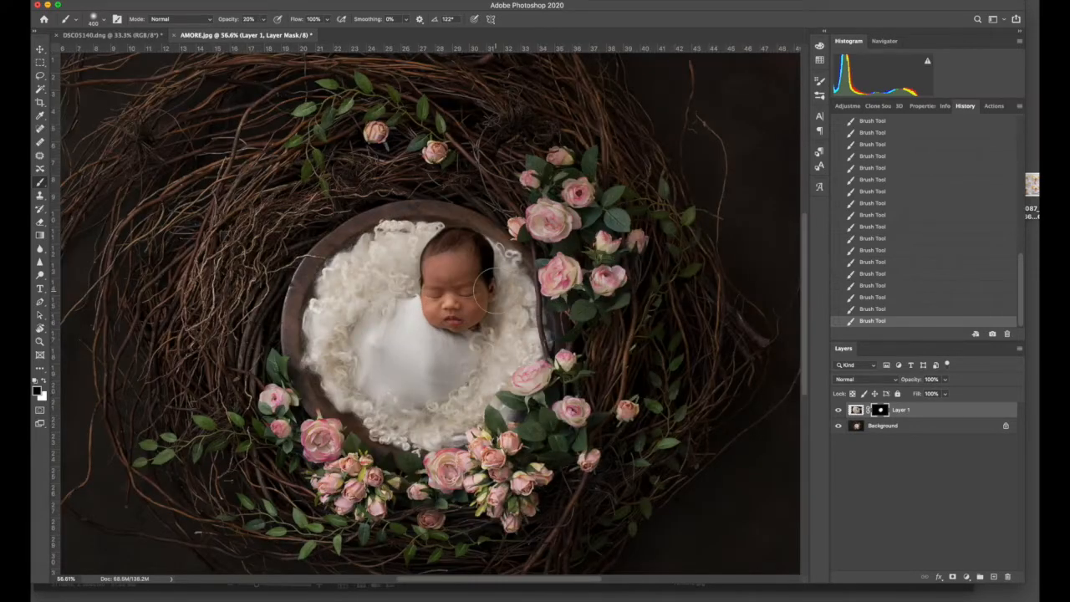
{"action": "key", "text": "bracketright"}
{"action": "key", "text": "bracketright"}
{"action": "key", "text": "bracketright"}
{"action": "key", "text": "bracketright"}
{"action": "scroll", "coordinate": [623, 438], "scroll_direction": "down", "scroll_amount": 4}
{"action": "key", "text": "super+shift+e"}
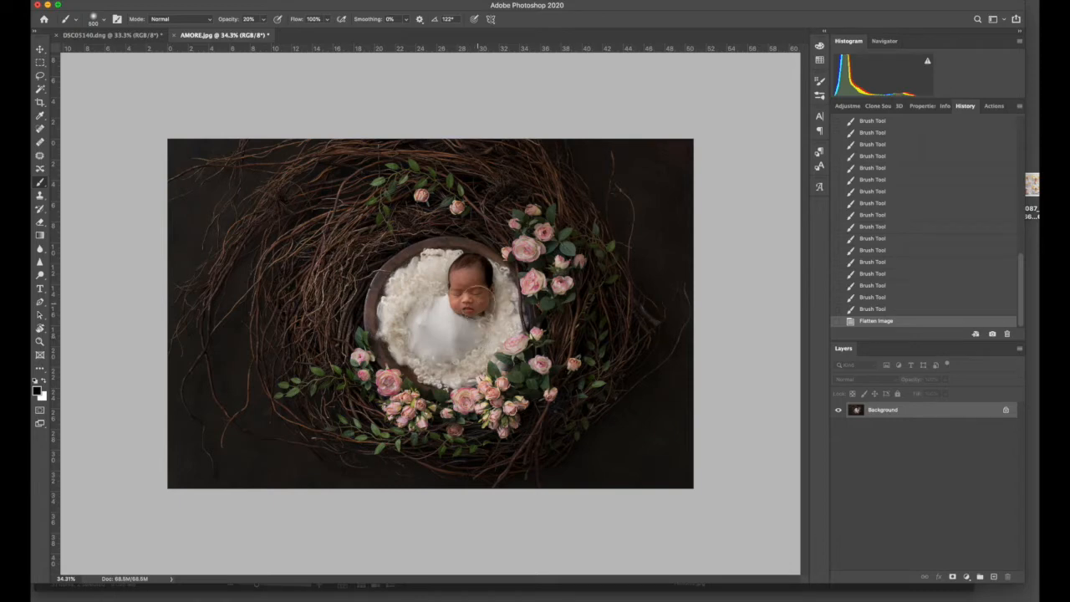
- Run the remove flakes brush action, accepting Dust & Scratches at radius 12 pixels and threshold 10 levels
{"action": "scroll", "coordinate": [483, 299], "scroll_direction": "up", "scroll_amount": 6}
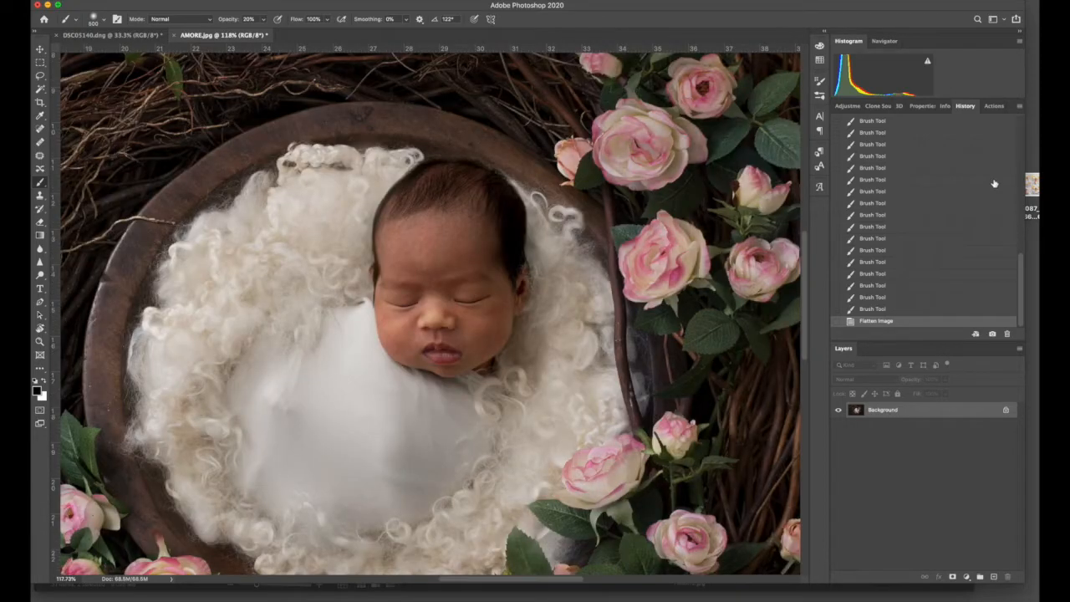
{"action": "left_click", "coordinate": [991, 106]}
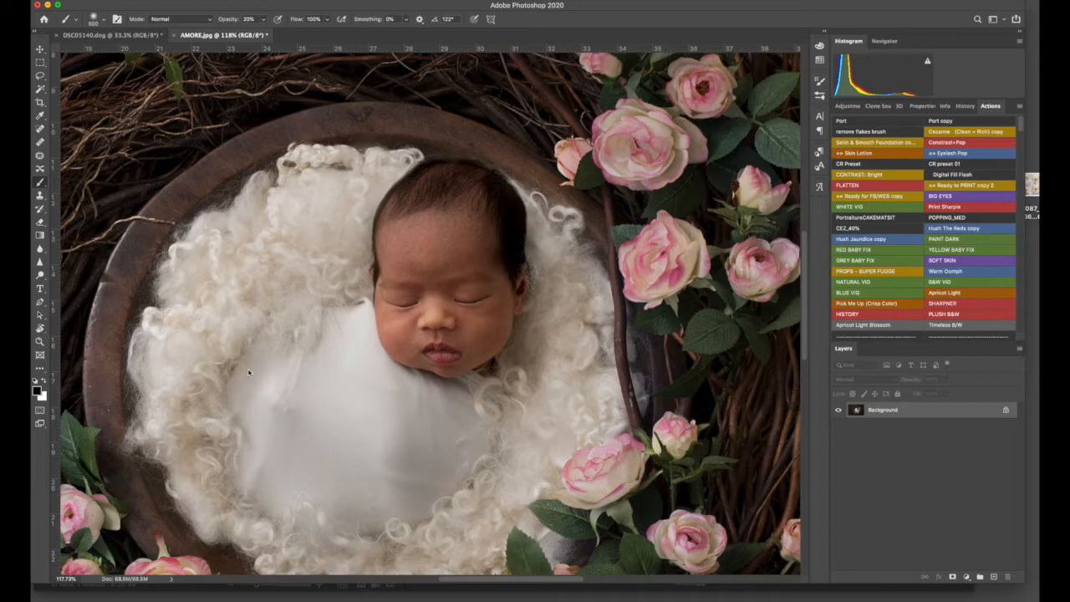
{"action": "left_click", "coordinate": [860, 131]}
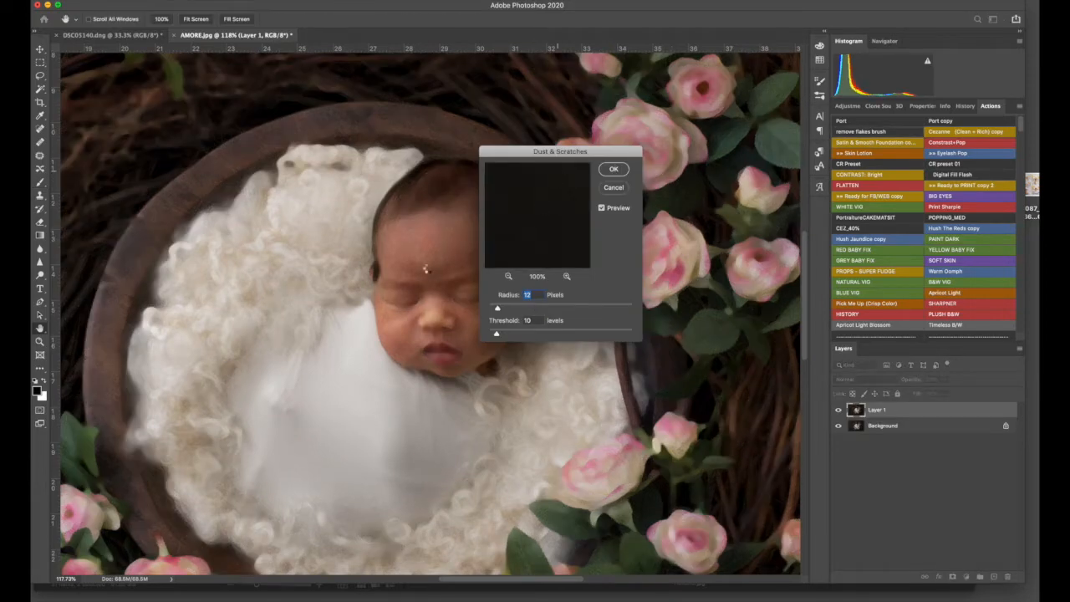
{"action": "key", "text": "Return"}
- Paint the flake-removal smoothing onto the baby's skin through the mask and merge the layer into the background
{"action": "key", "text": "bracketleft"}
{"action": "key", "text": "bracketleft"}
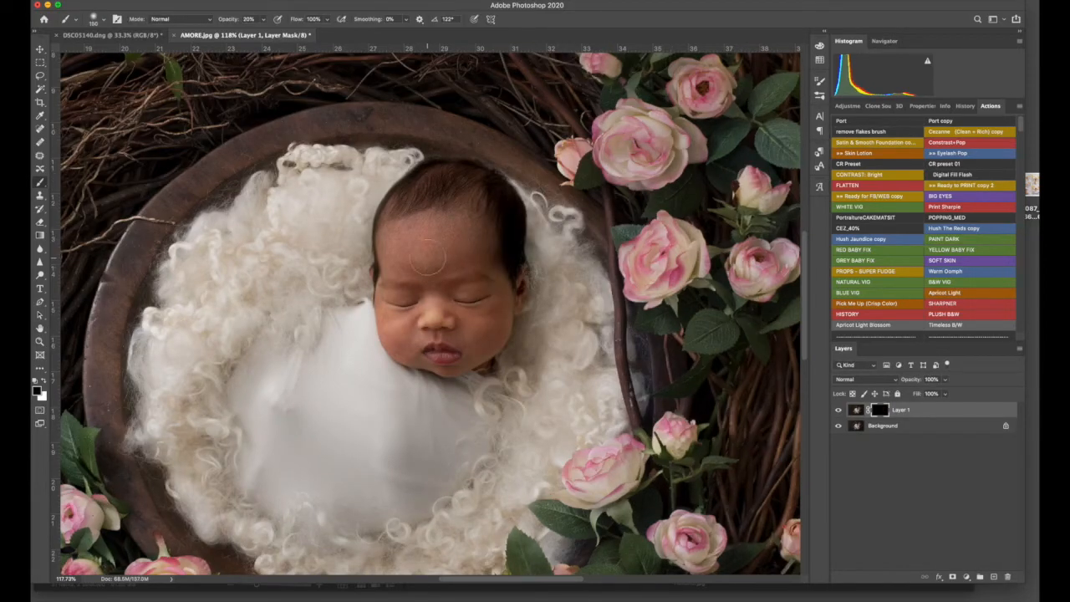
{"action": "key", "text": "0"}
{"action": "key", "text": "bracketleft"}
{"action": "key", "text": "x"}
{"action": "key", "text": "2"}
{"action": "key", "text": "bracketright"}
{"action": "key", "text": "bracketright"}
{"action": "key", "text": "bracketright"}
{"action": "key", "text": "super+e"}
{"action": "scroll", "coordinate": [494, 270], "scroll_direction": "down", "scroll_amount": 10}
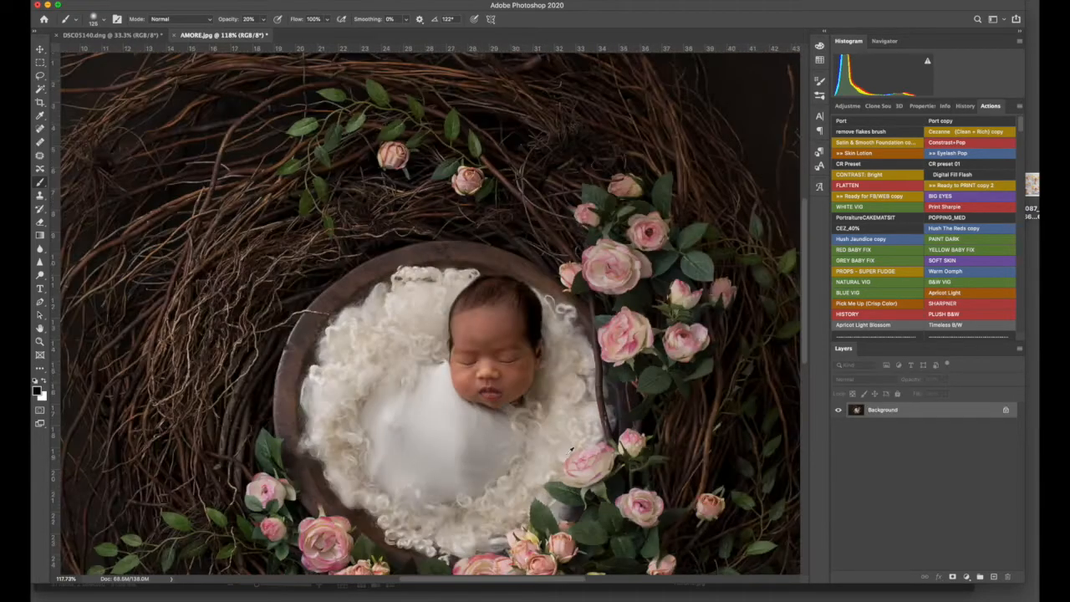
- Run the Eyelash Pop action and paint its effect over the baby's eyelashes with a smaller brush
{"action": "scroll", "coordinate": [495, 270], "scroll_direction": "up", "scroll_amount": 10}
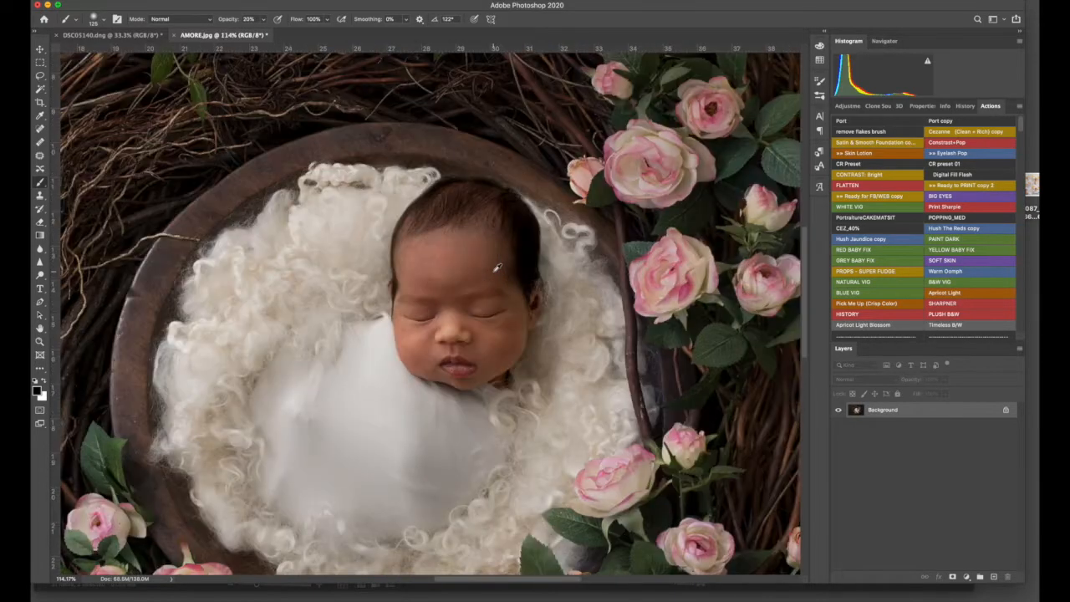
{"action": "left_click", "coordinate": [956, 155]}
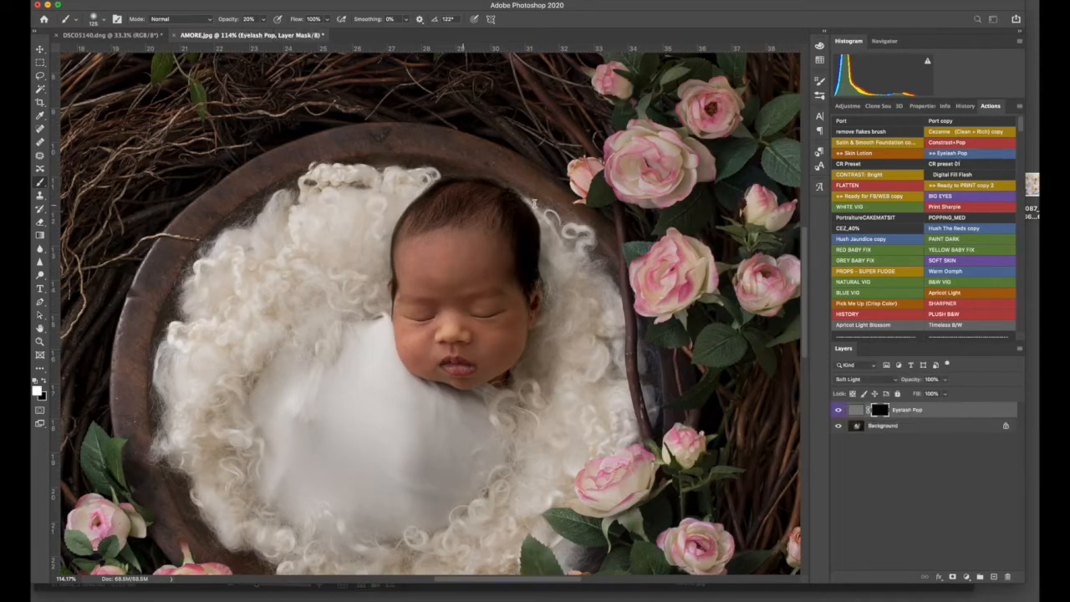
{"action": "key", "text": "Return"}
{"action": "key", "text": "bracketleft"}
{"action": "key", "text": "bracketleft"}
{"action": "key", "text": "bracketleft"}
- Paint the Eyelash Pop effect over the baby's hair, wrap and surrounding fur with a much larger brush
{"action": "key", "text": "bracketright"}
{"action": "key", "text": "bracketright"}
{"action": "key", "text": "bracketright"}
{"action": "key", "text": "bracketright"}
{"action": "key", "text": "bracketright"}
{"action": "key", "text": "bracketright"}
{"action": "key", "text": "bracketright"}
{"action": "key", "text": "bracketright"}
{"action": "key", "text": "bracketright"}
{"action": "key", "text": "bracketright"}
{"action": "key", "text": "bracketright"}
{"action": "key", "text": "bracketright"}
{"action": "key", "text": "bracketright"}
{"action": "key", "text": "bracketright"}
{"action": "mouse_move", "coordinate": [442, 185]}
{"action": "left_mouse_down"}
{"action": "mouse_move", "coordinate": [480, 185]}
{"action": "mouse_move", "coordinate": [514, 226]}
{"action": "left_mouse_up"}
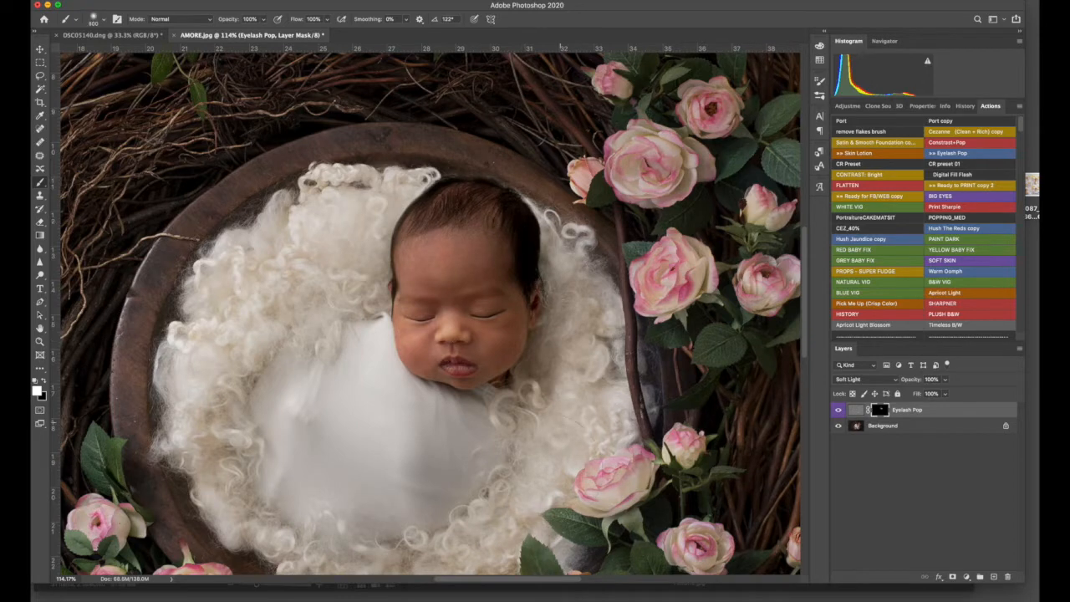
{"action": "mouse_move", "coordinate": [487, 518]}
{"action": "left_mouse_down"}
{"action": "mouse_move", "coordinate": [311, 522]}
{"action": "mouse_move", "coordinate": [244, 276]}
{"action": "mouse_move", "coordinate": [259, 292]}
{"action": "mouse_move", "coordinate": [242, 401]}
{"action": "left_mouse_up"}
{"action": "key", "text": "bracketleft"}
- Enlarge the brush to 1000 px and merge the Eyelash Pop layer into the background
{"action": "scroll", "coordinate": [445, 313], "scroll_direction": "down", "scroll_amount": 10}
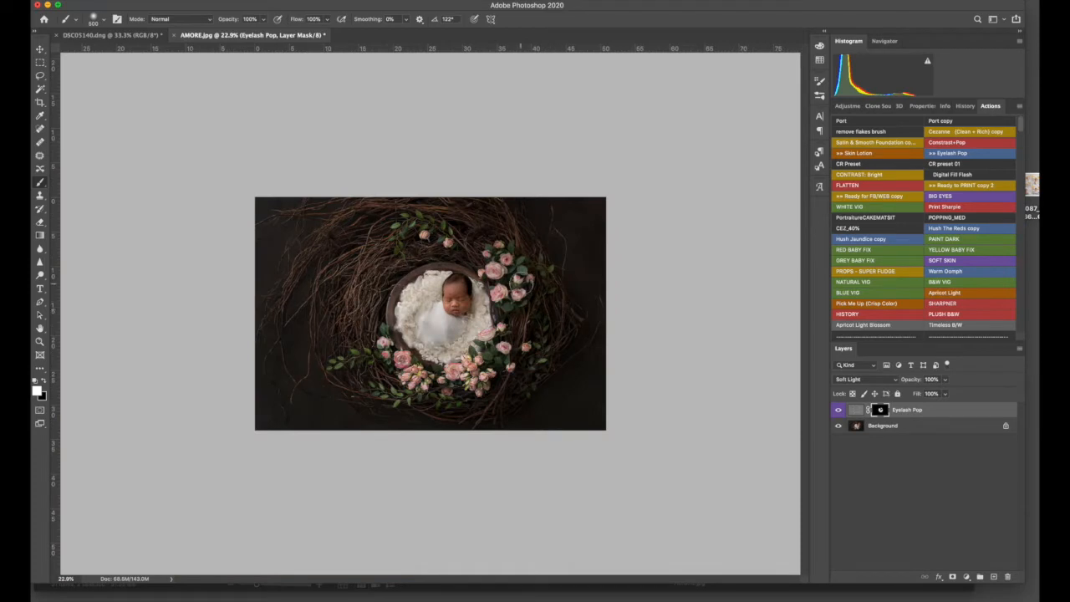
{"action": "key", "text": "bracketright"}
{"action": "key", "text": "bracketright"}
{"action": "key", "text": "bracketright"}
{"action": "key", "text": "bracketright"}
{"action": "key", "text": "bracketright"}
{"action": "key", "text": "super+e"}
- Run the Gently Neutralise & Whiten action from the LSP White Linen Base set
{"action": "scroll", "coordinate": [987, 235], "scroll_direction": "down", "scroll_amount": 10}
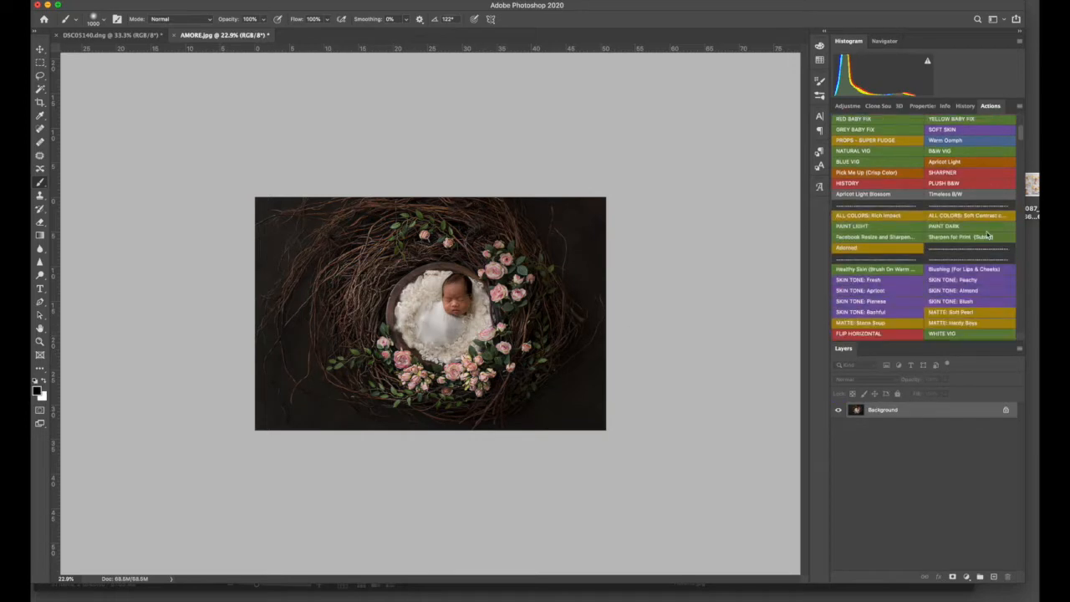
{"action": "scroll", "coordinate": [987, 234], "scroll_direction": "down", "scroll_amount": 5}
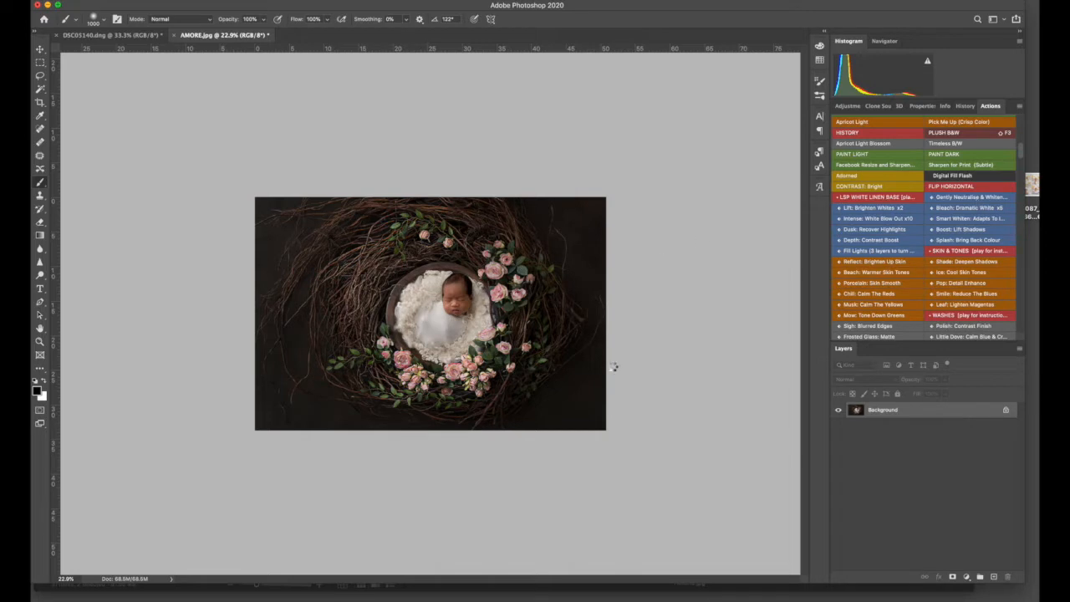
{"action": "left_click", "coordinate": [959, 198]}
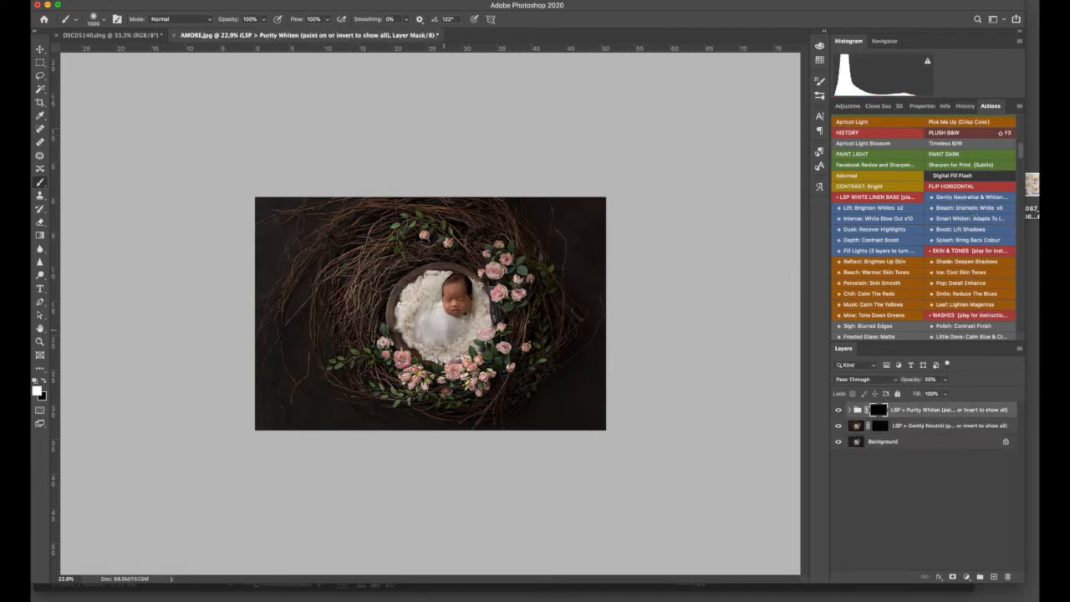
- Paint the Purity Whiten effect onto the wrap and fur with a 400 px brush at 20% opacity and flatten the image
{"action": "scroll", "coordinate": [470, 317], "scroll_direction": "up", "scroll_amount": 5}
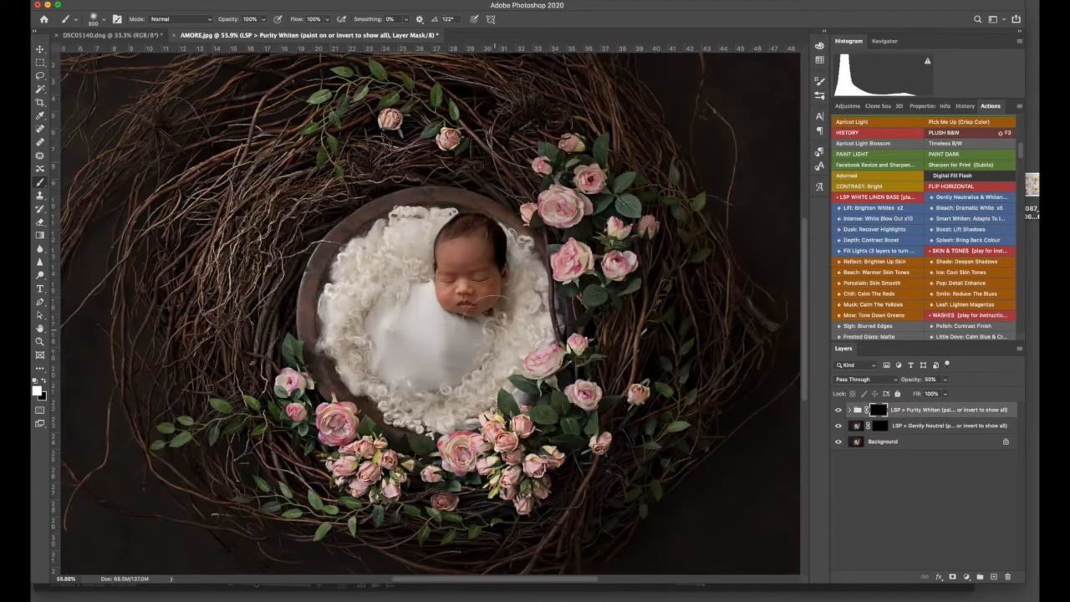
{"action": "left_click_drag", "start_coordinate": [504, 341], "coordinate": [501, 331]}
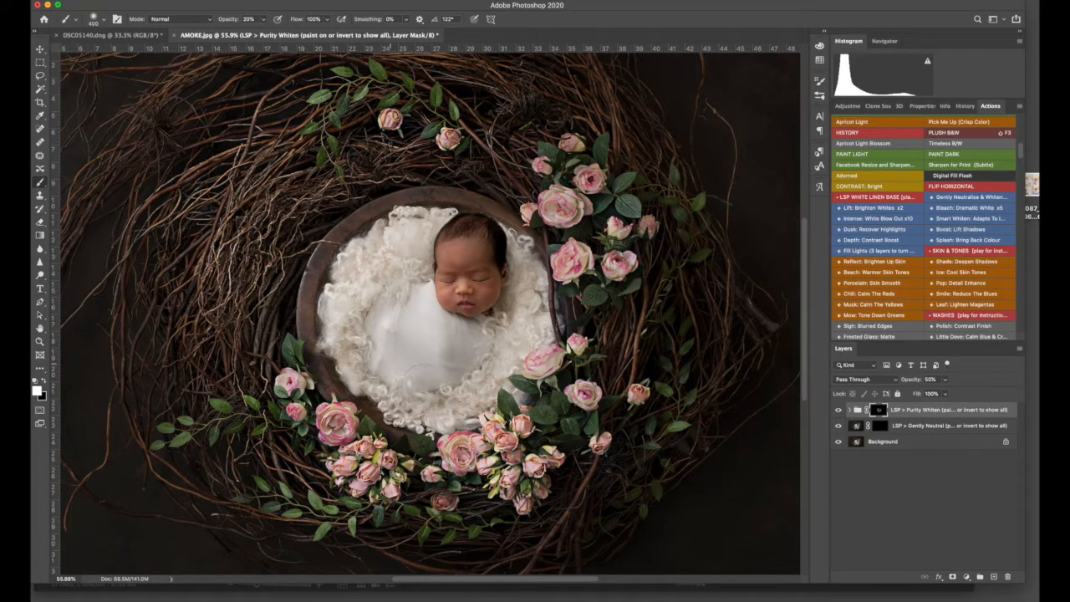
{"action": "scroll", "coordinate": [463, 344], "scroll_direction": "down", "scroll_amount": 5}
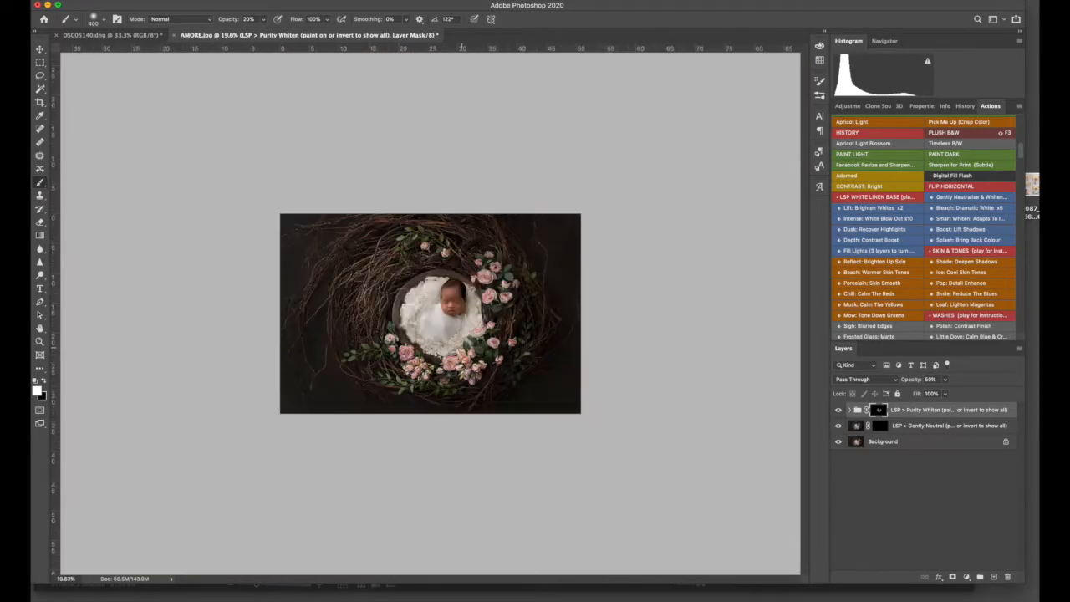
{"action": "key", "text": "super+shift+e"}
{"action": "scroll", "coordinate": [483, 294], "scroll_direction": "up", "scroll_amount": 3}
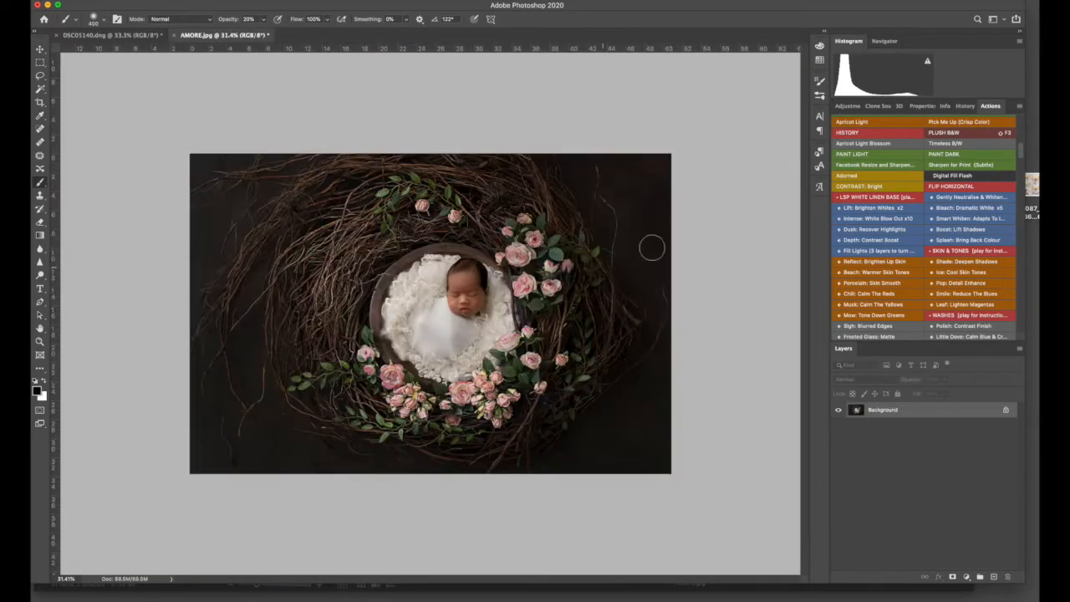
- Duplicate the background layer, raise the copy's contrast slightly with the Camera Raw filter, and merge it back down
{"action": "scroll", "coordinate": [888, 154], "scroll_direction": "up", "scroll_amount": 5}
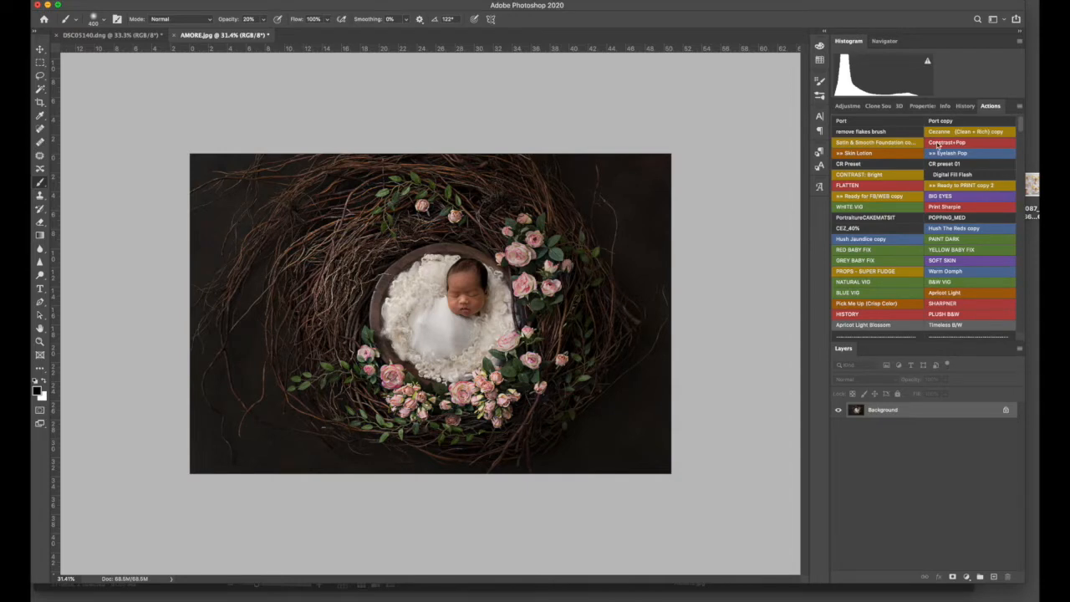
{"action": "key", "text": "super+j"}
{"action": "key", "text": "super+shift+a"}
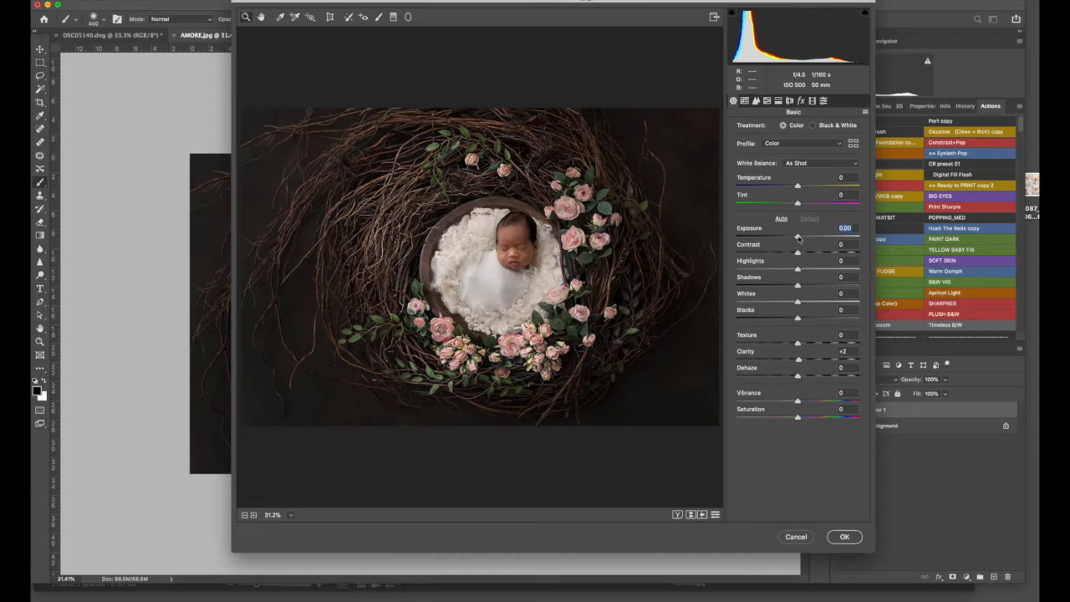
{"action": "left_click_drag", "start_coordinate": [797, 251], "coordinate": [803, 251]}
{"action": "left_click", "coordinate": [843, 536]}
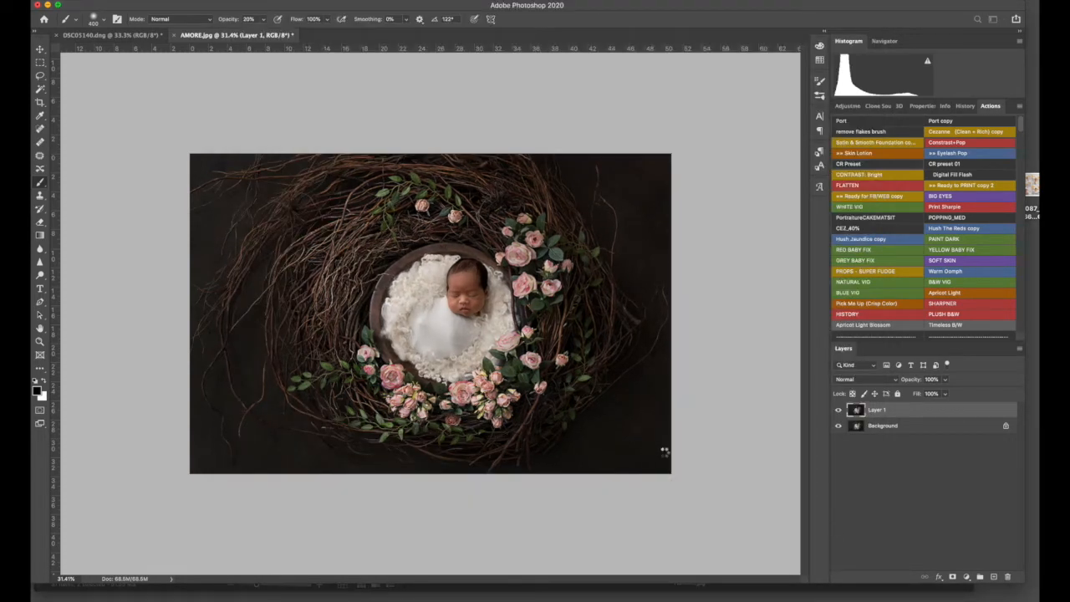
{"action": "key", "text": "super+e"}
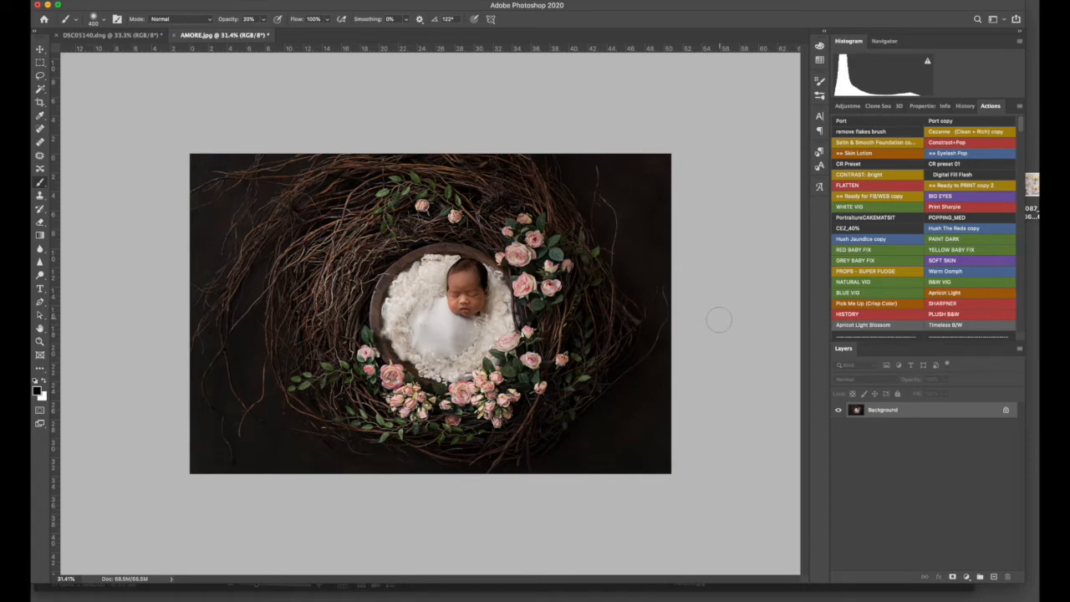
- Run the Cezanne (Clean + Rich) copy action, lower the Cezanne group's opacity to 51%, and flatten the image
{"action": "left_click", "coordinate": [961, 133]}
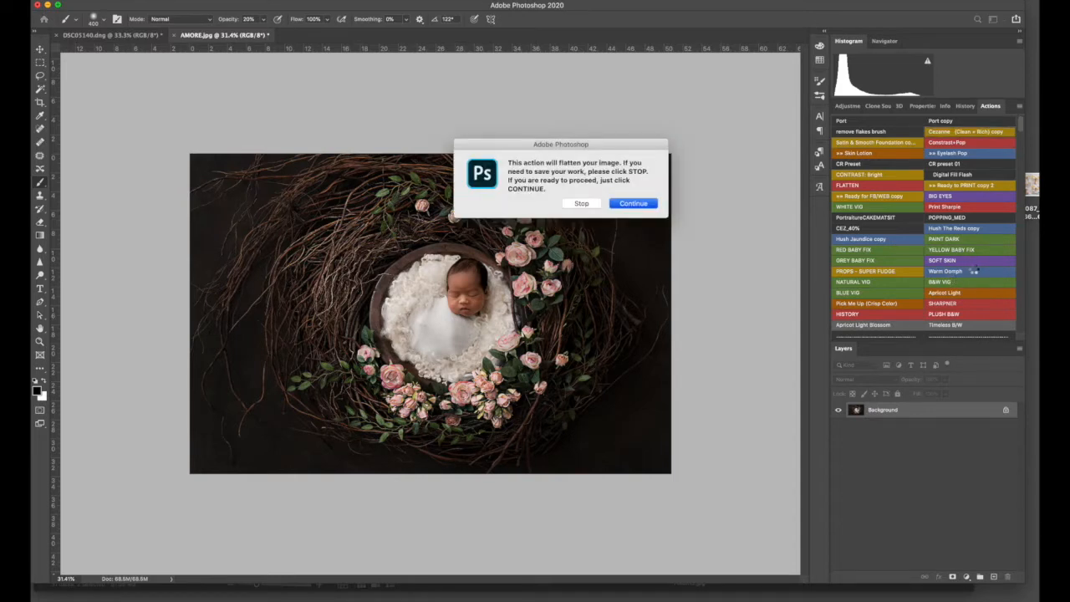
{"action": "key", "text": "Return"}
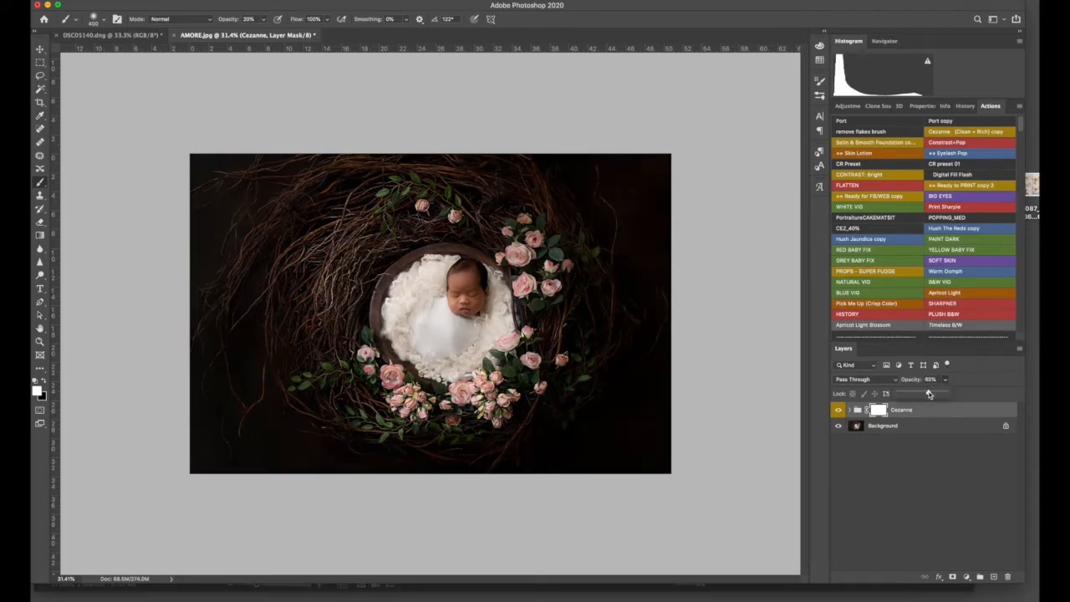
{"action": "left_click_drag", "start_coordinate": [924, 394], "coordinate": [924, 395]}
{"action": "scroll", "coordinate": [418, 308], "scroll_direction": "down", "scroll_amount": 2}
{"action": "scroll", "coordinate": [436, 296], "scroll_direction": "up", "scroll_amount": 5}
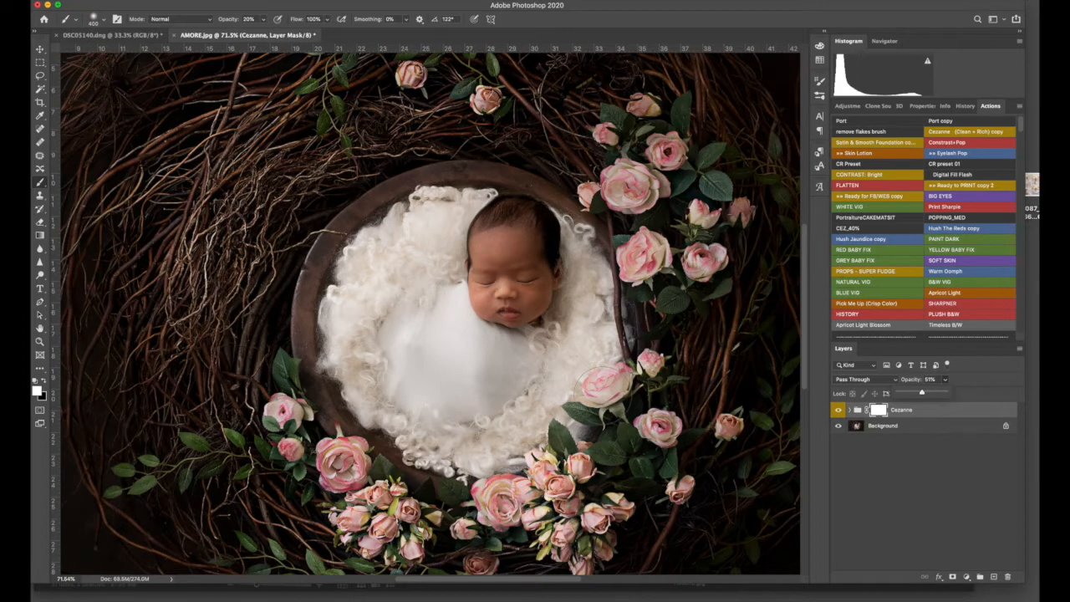
{"action": "key", "text": "super+shift+e"}
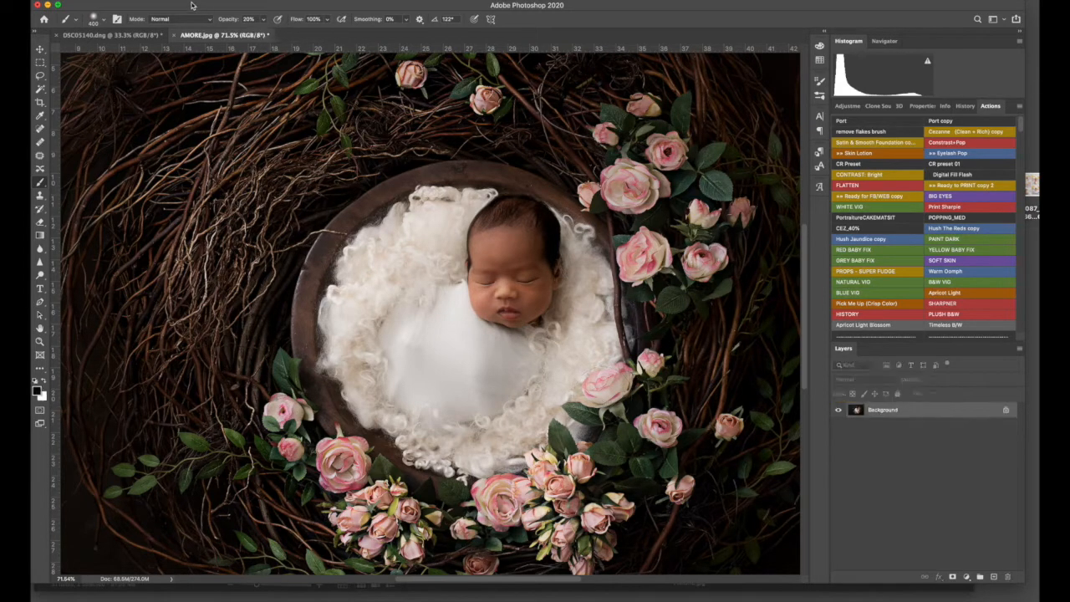
- Lasso the shaded side of the baby's head with a 150 px feather and brighten it with Curves, input 121 to output 135
{"action": "left_click", "coordinate": [40, 77]}
{"action": "mouse_move", "coordinate": [541, 226]}
{"action": "left_mouse_down"}
{"action": "mouse_move", "coordinate": [508, 252]}
{"action": "mouse_move", "coordinate": [596, 326]}
{"action": "mouse_move", "coordinate": [555, 225]}
{"action": "mouse_move", "coordinate": [556, 273]}
{"action": "left_mouse_up"}
{"action": "key", "text": "super+m"}
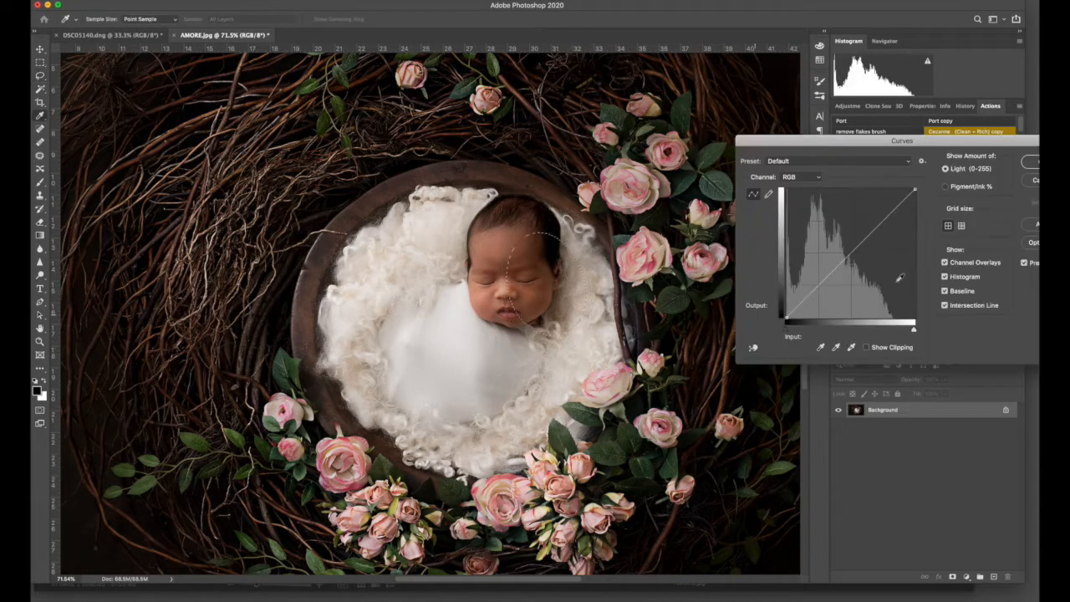
{"action": "left_click_drag", "start_coordinate": [849, 251], "coordinate": [848, 248]}
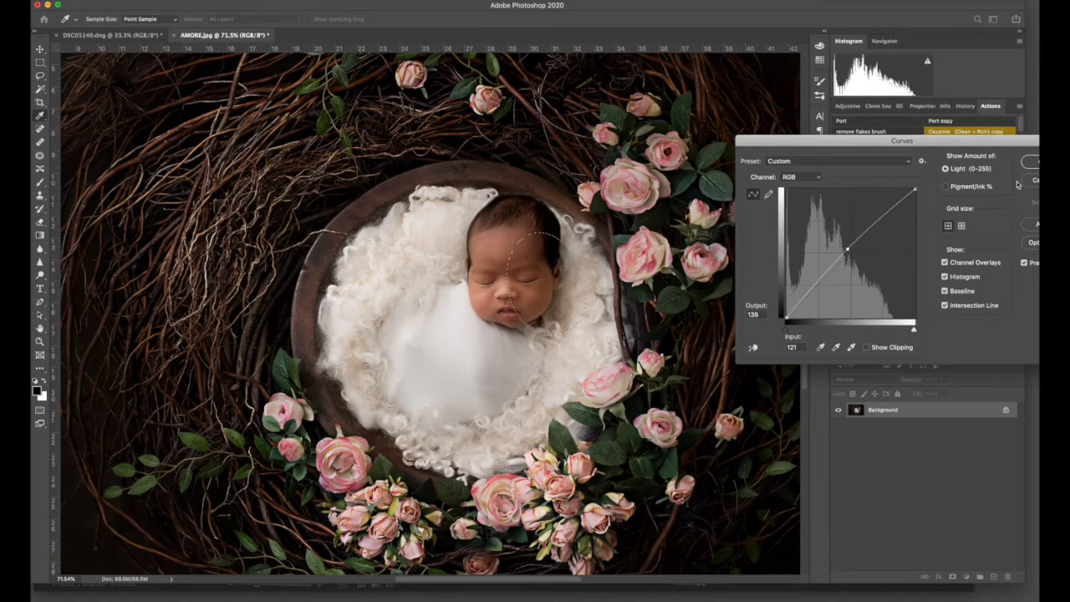
{"action": "left_click", "coordinate": [1031, 161]}
{"action": "key", "text": "l"}
{"action": "scroll", "coordinate": [502, 477], "scroll_direction": "down", "scroll_amount": 5}
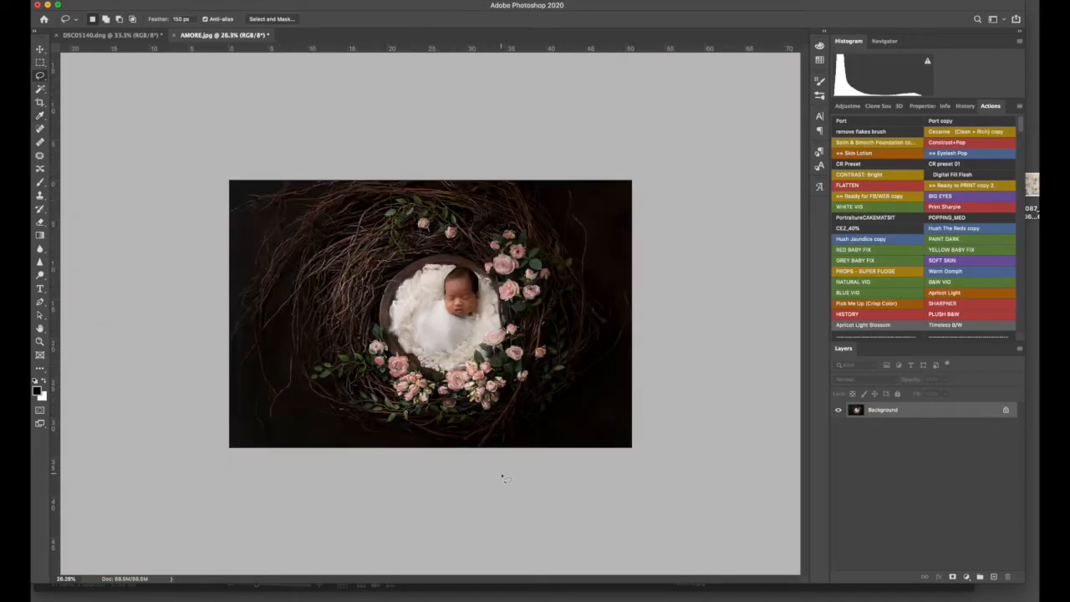
- Run the Ready to PRINT copy 2 action, adjust the Sharpen for Print group's opacity, and flatten the image
{"action": "left_click", "coordinate": [942, 187]}
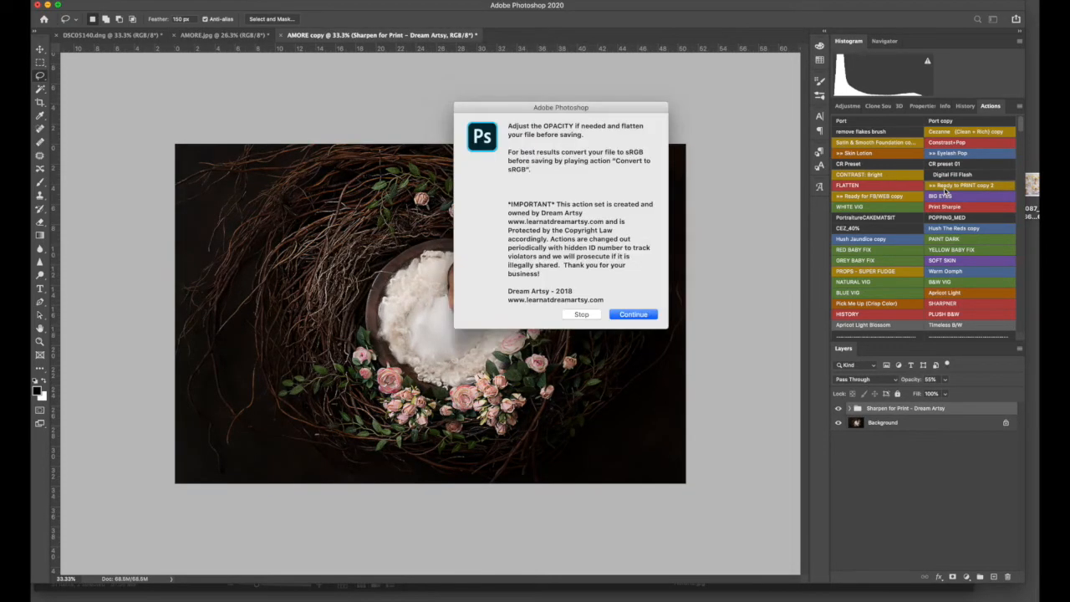
{"action": "key", "text": "Return"}
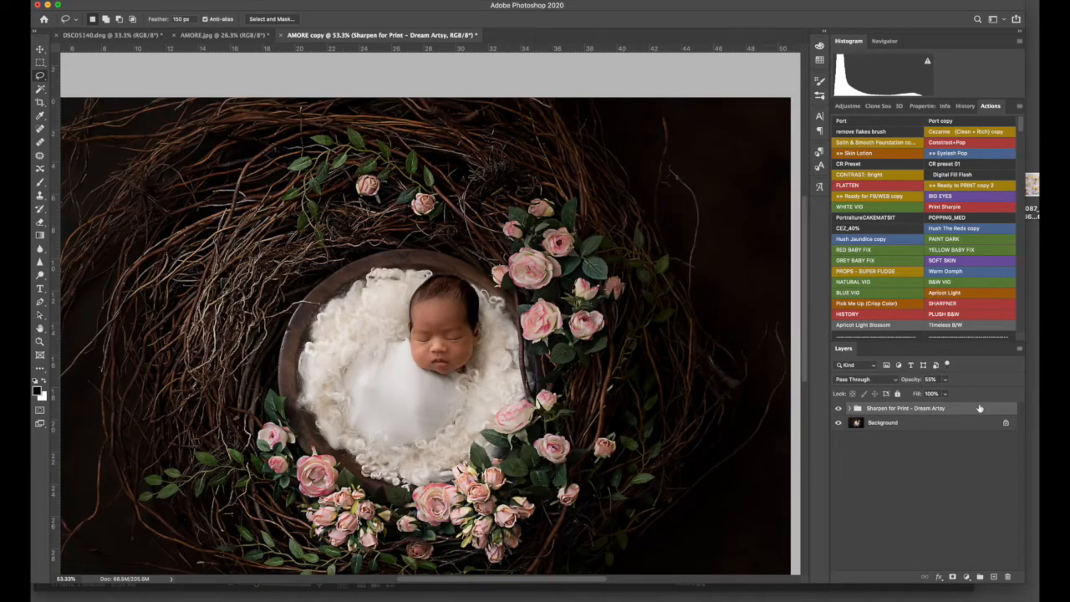
{"action": "left_click", "coordinate": [944, 380]}
{"action": "left_click_drag", "start_coordinate": [941, 389], "coordinate": [933, 393]}
{"action": "key", "text": "super+shift+e"}
{"action": "key", "text": "super+0"}
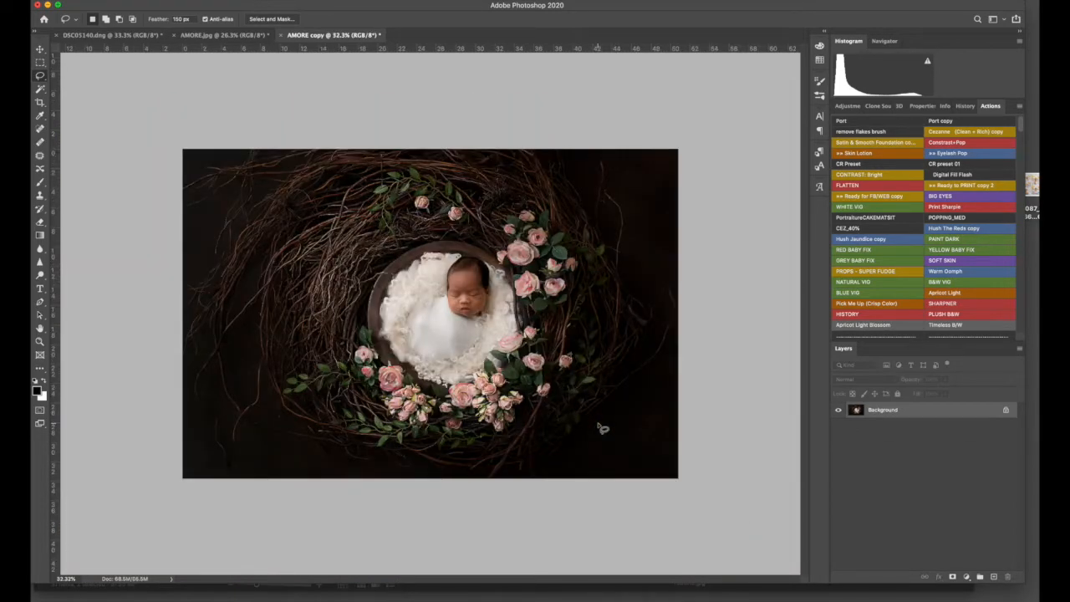
- Save the print version as AMORE copy.jpg in the workshop folder as a JPEG at maximum quality 12
{"action": "key", "text": "super+shift+s"}
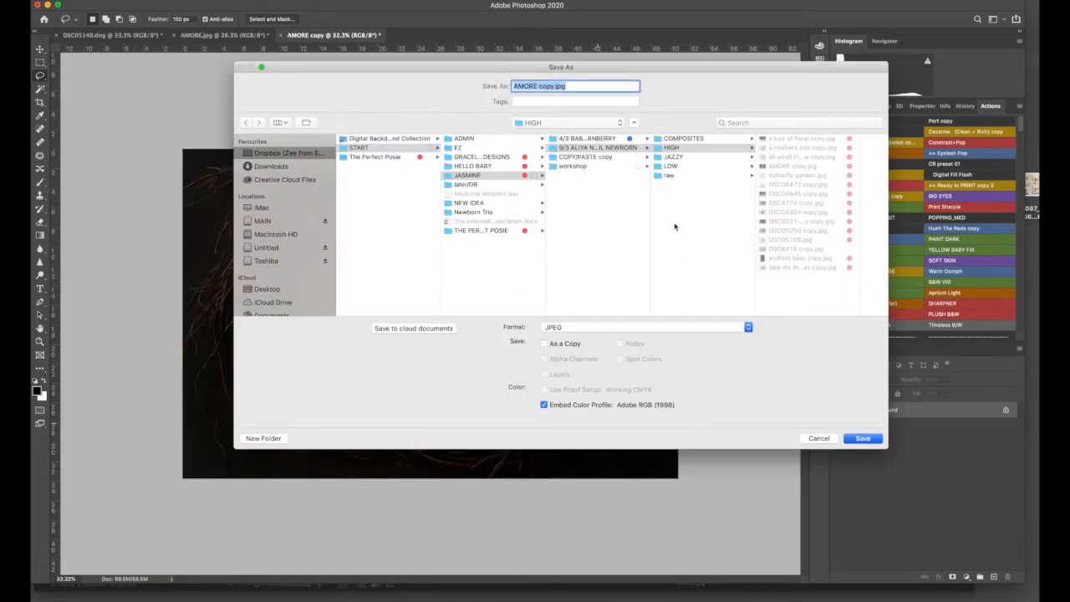
{"action": "left_click", "coordinate": [580, 166]}
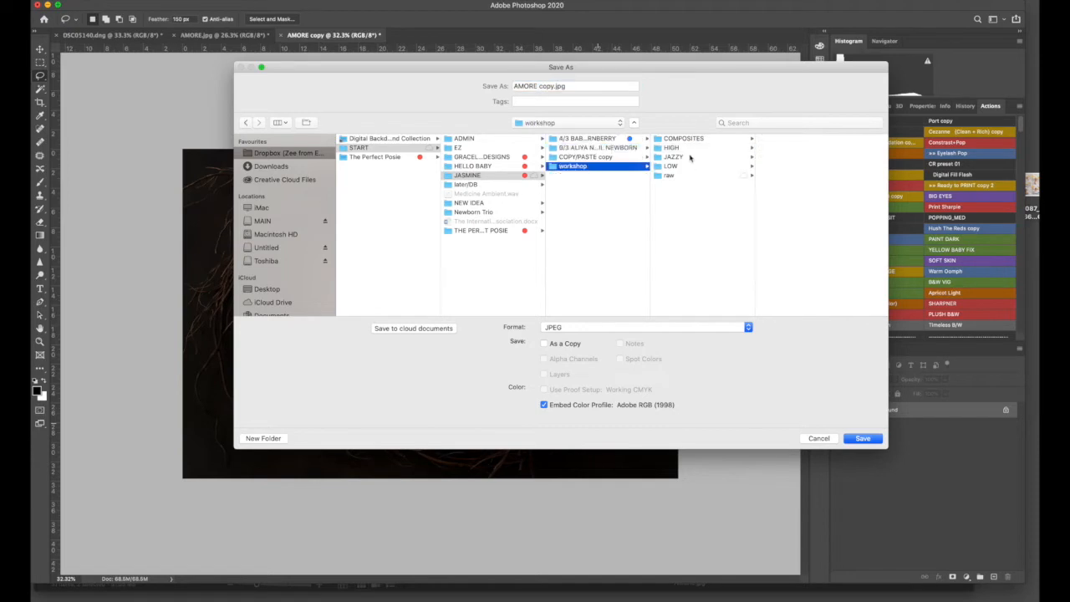
{"action": "left_click", "coordinate": [862, 438]}
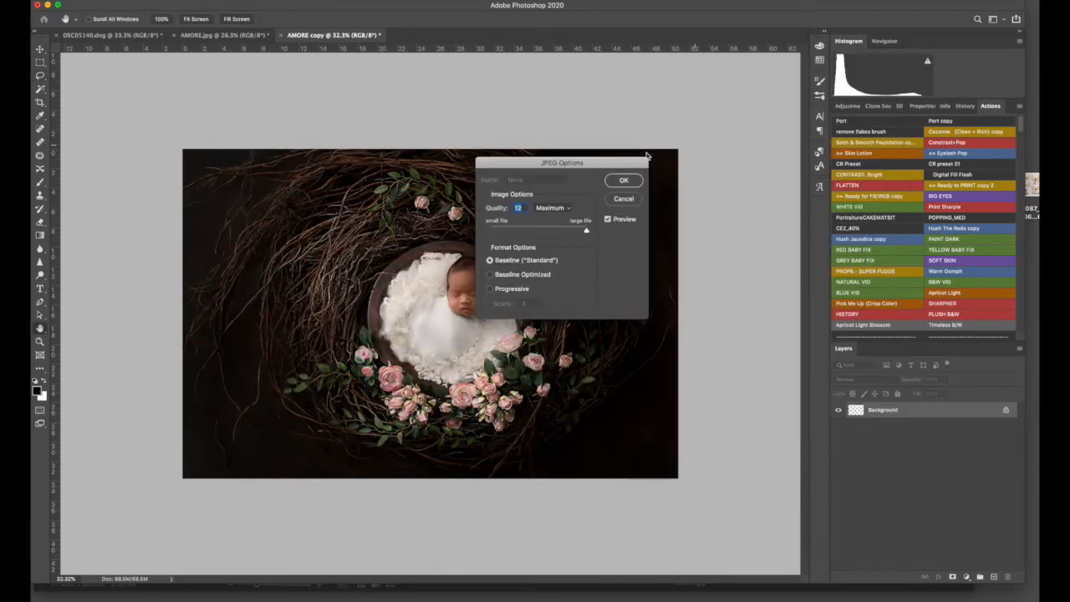
{"action": "left_click", "coordinate": [619, 181]}
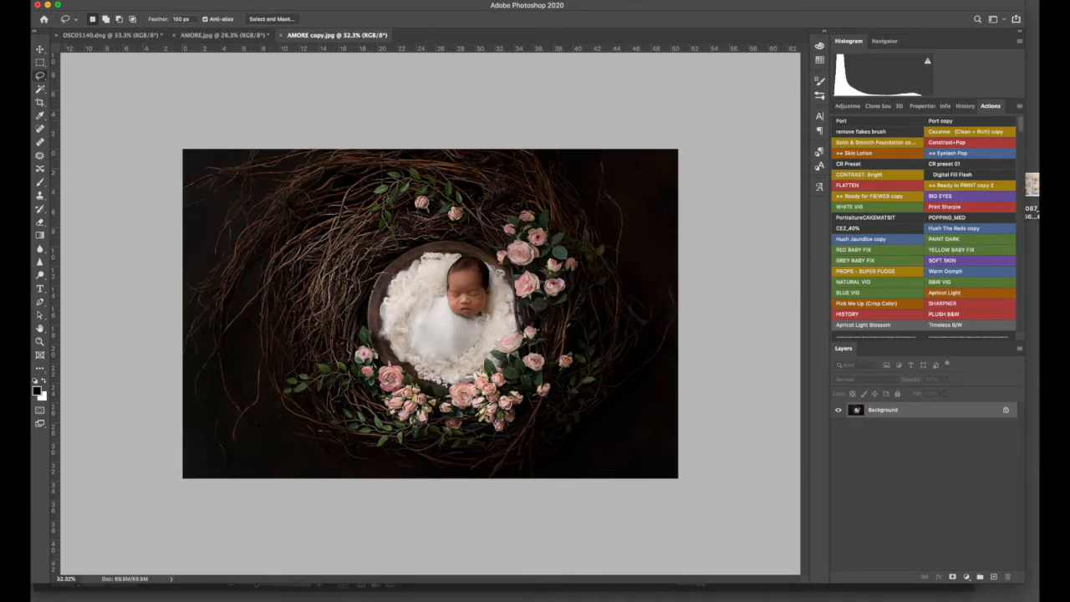
- Dismiss the clipboard alerts and place the hellobaby_brush-WATERMARK copy file at about 59% scale over the flowers below the baby
{"action": "left_click", "coordinate": [641, 203]}
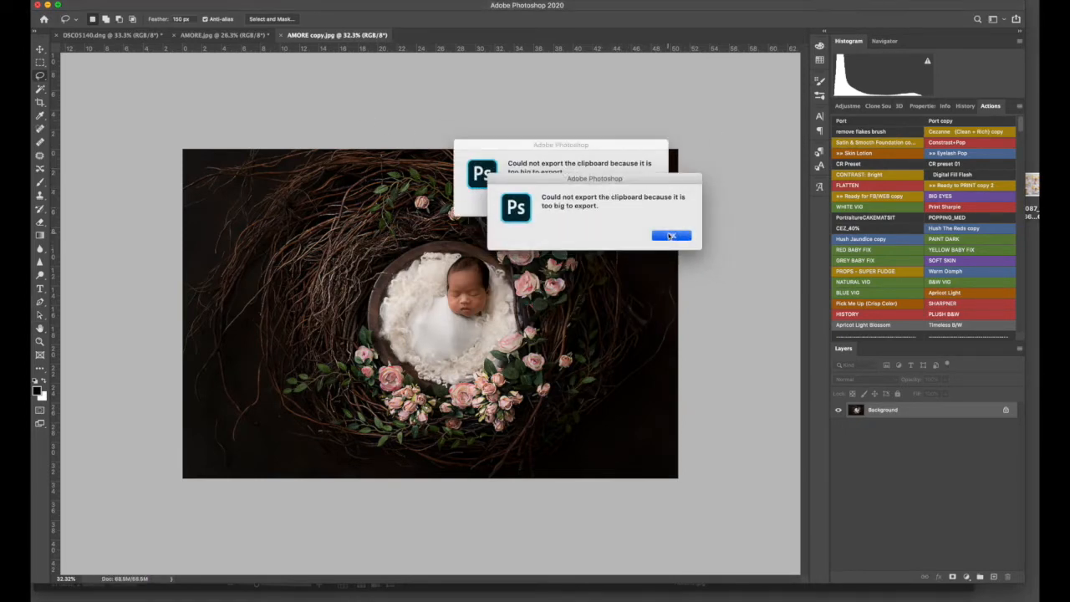
{"action": "left_click", "coordinate": [670, 237]}
{"action": "left_click", "coordinate": [642, 203]}
{"action": "left_click_drag", "start_coordinate": [1033, 229], "coordinate": [734, 228]}
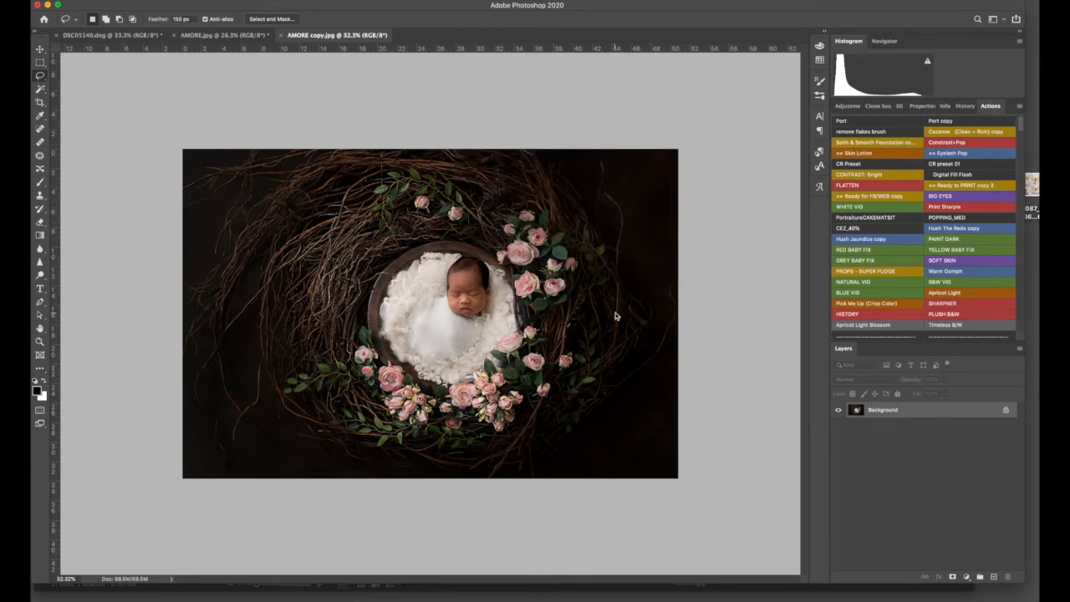
{"action": "mouse_move", "coordinate": [516, 300]}
{"action": "left_mouse_down"}
{"action": "mouse_move", "coordinate": [446, 310]}
{"action": "mouse_move", "coordinate": [494, 400]}
{"action": "mouse_move", "coordinate": [520, 412]}
{"action": "mouse_move", "coordinate": [547, 347]}
{"action": "mouse_move", "coordinate": [547, 359]}
{"action": "left_mouse_up"}
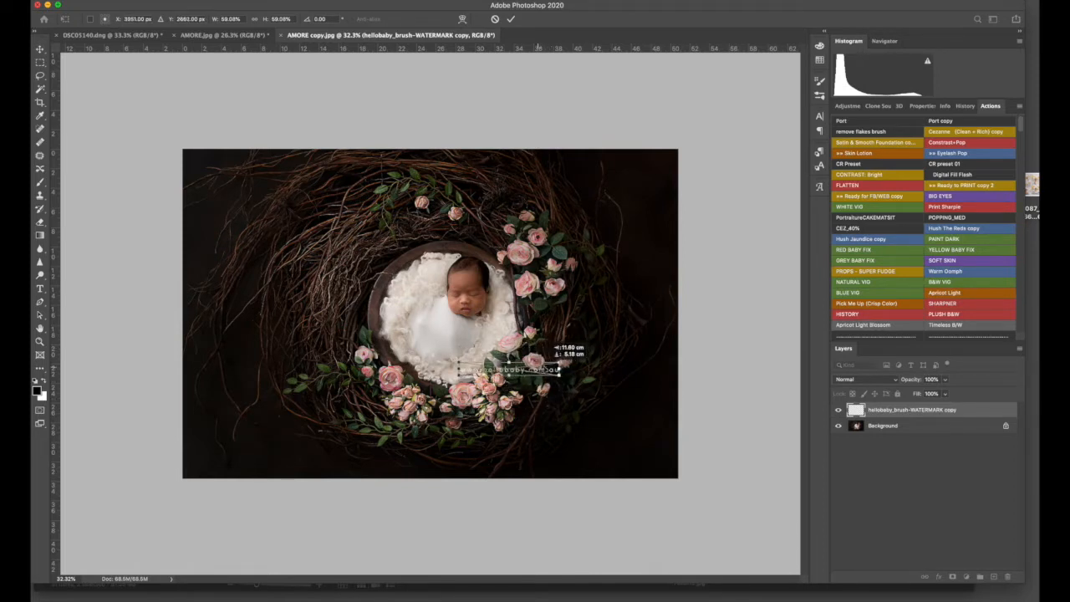
{"action": "left_click", "coordinate": [511, 18]}
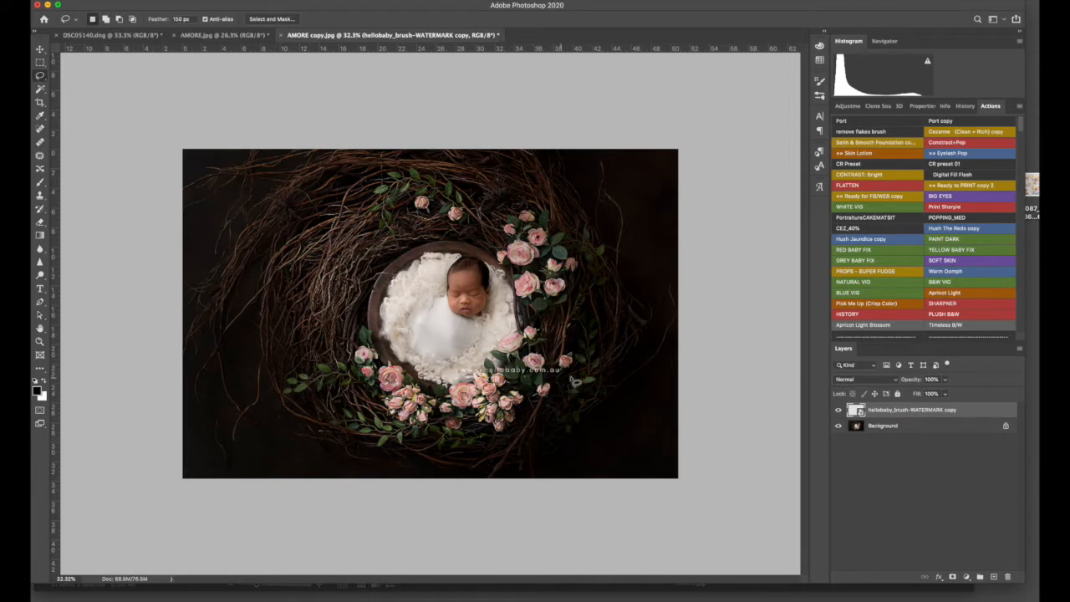
- Run the Ready for FB/WEB copy action and save the optimized JPEG as AMORE-copy.jpg in the workshop folder
{"action": "left_click", "coordinate": [913, 198]}
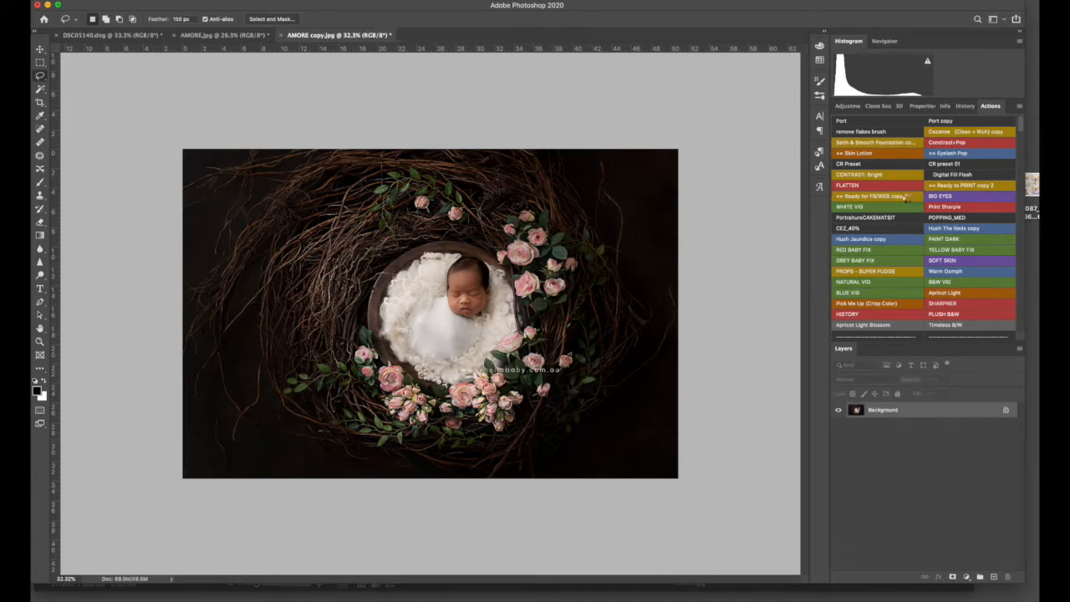
{"action": "key", "text": "Return"}
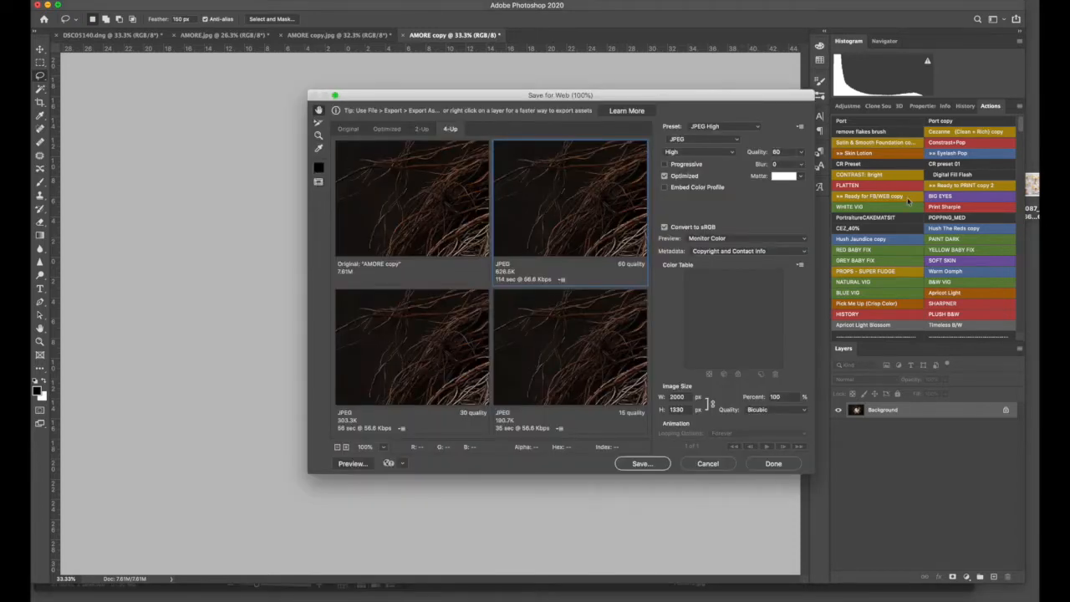
{"action": "key", "text": "Return"}
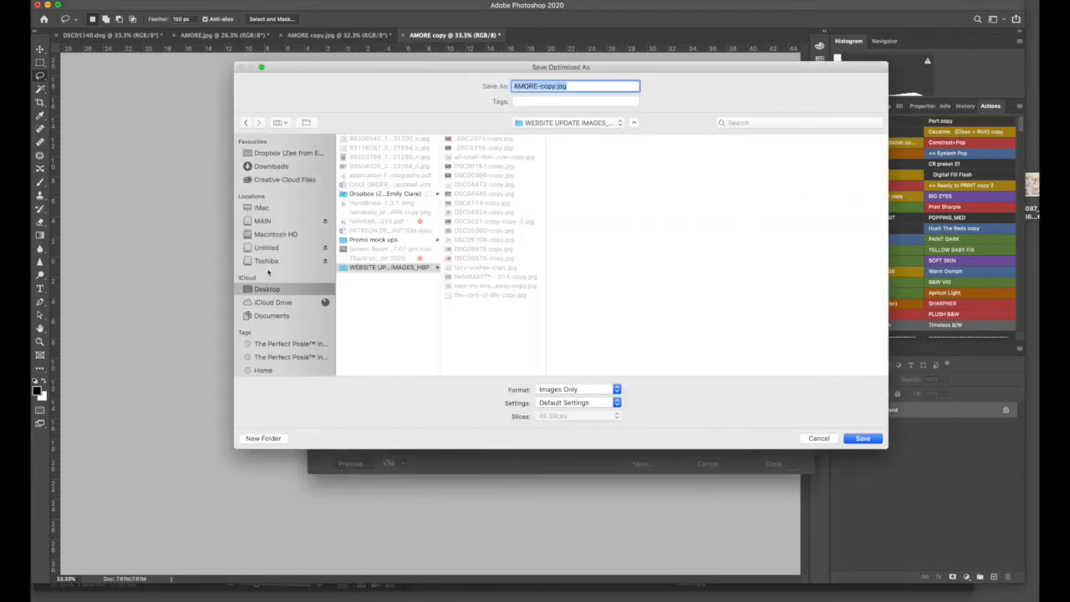
{"action": "left_click", "coordinate": [280, 153]}
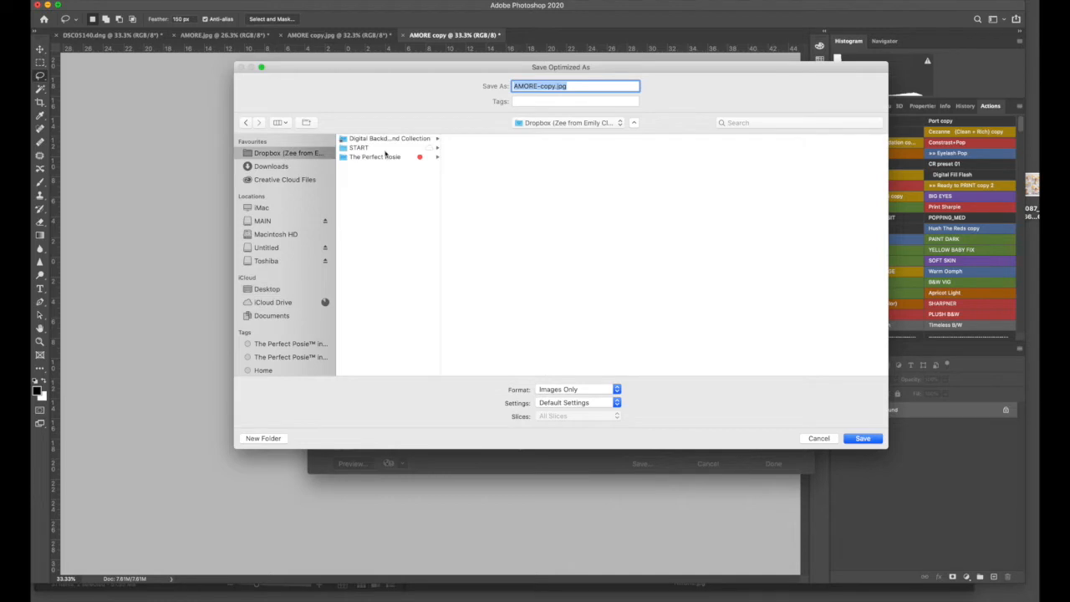
{"action": "left_click", "coordinate": [393, 147]}
{"action": "left_click", "coordinate": [468, 175]}
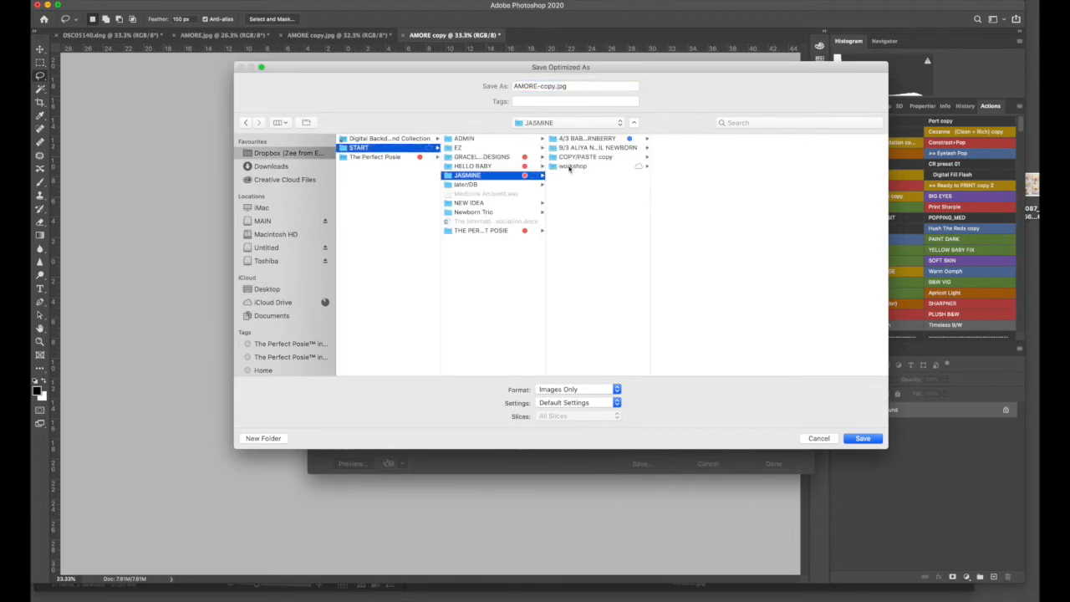
{"action": "left_click", "coordinate": [570, 166]}
{"action": "left_click", "coordinate": [858, 438]}
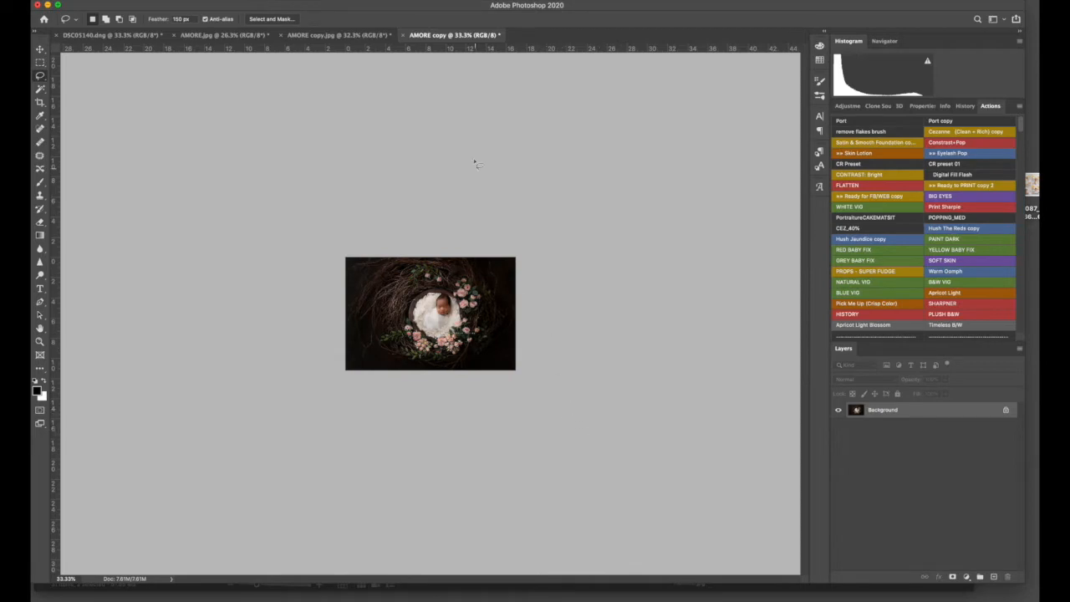
- Close the web copy, AMORE copy.jpg and AMORE.jpg without saving, leaving DSC05140.dng open
{"action": "left_click", "coordinate": [402, 36]}
{"action": "key", "text": "super+d"}
{"action": "left_click", "coordinate": [282, 35]}
{"action": "key", "text": "super+d"}
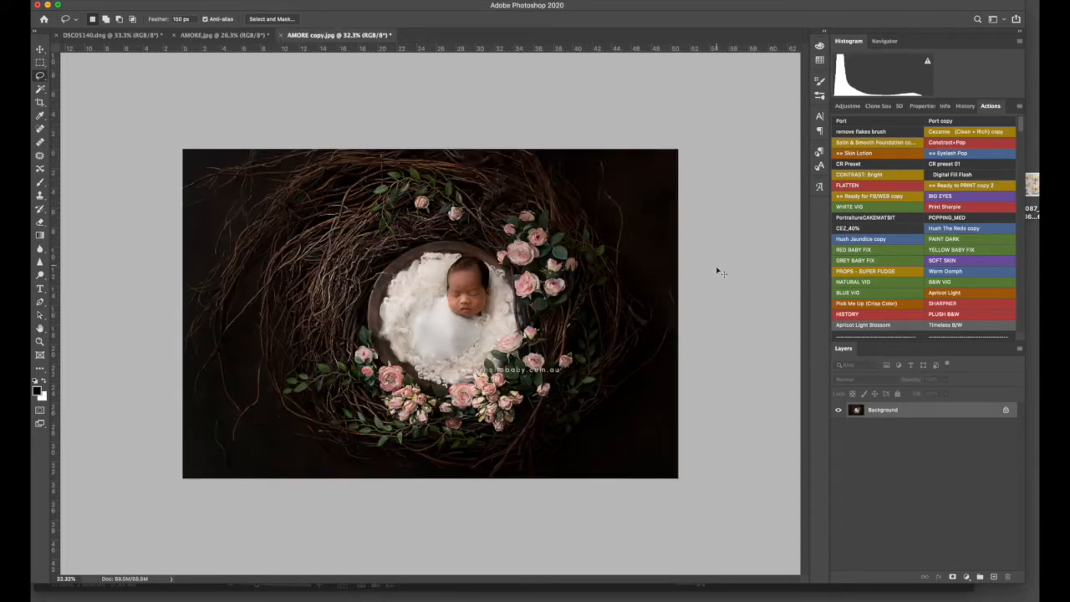
{"action": "left_click", "coordinate": [174, 35]}
{"action": "key", "text": "d"}
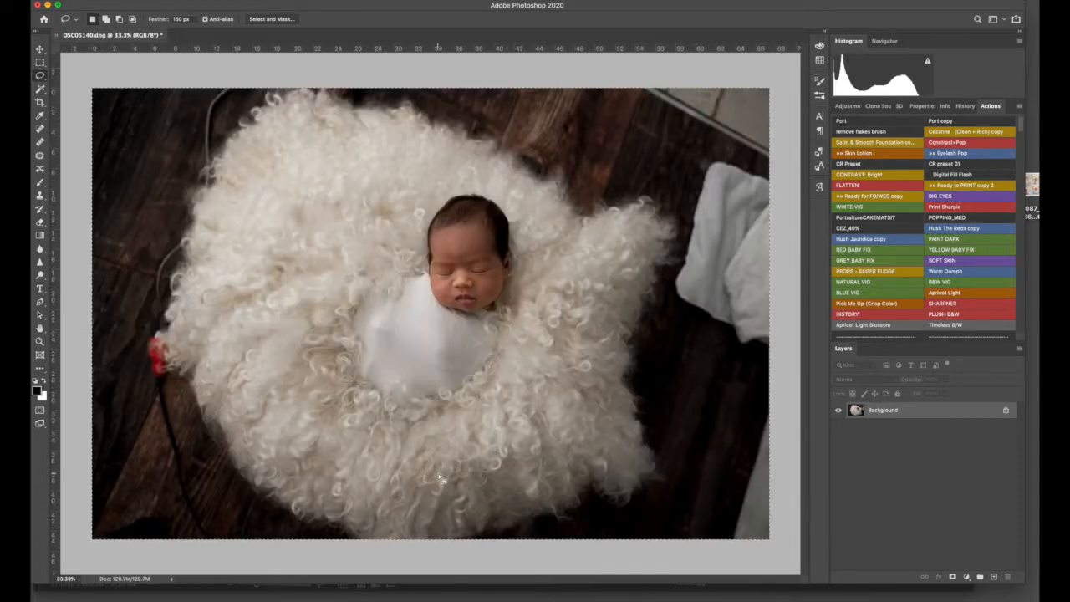
- Switch to Finder, browse to BRUSHES inside START > GRACELAND DESIGNS, and place the SOOC+TPP+HB watermark onto the DSC05140.dng photo
{"action": "double_click", "coordinate": [1057, 117]}
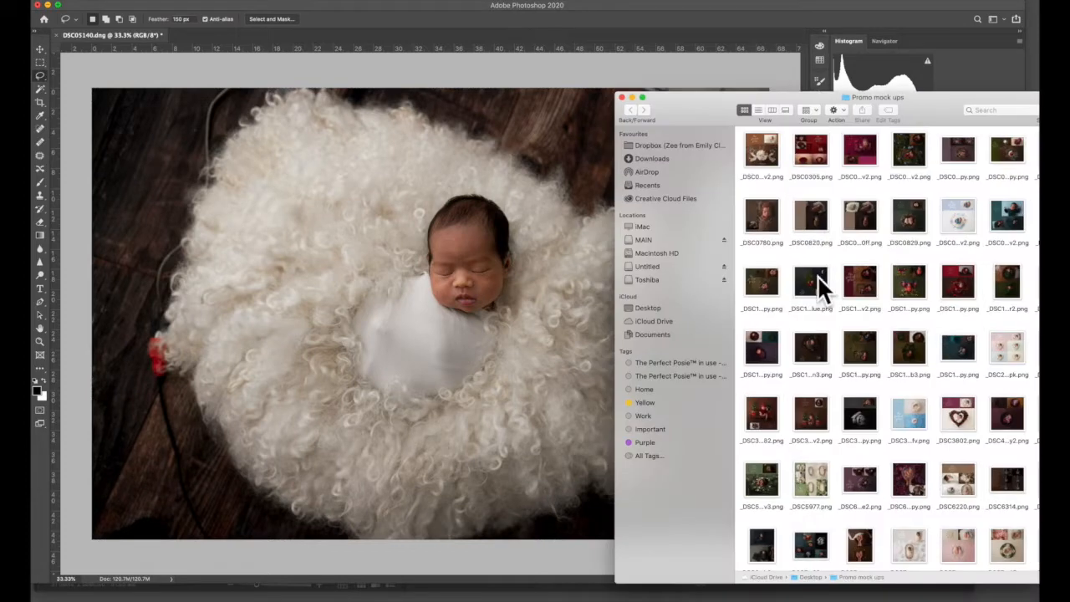
{"action": "left_click", "coordinate": [639, 144]}
{"action": "double_click", "coordinate": [807, 155]}
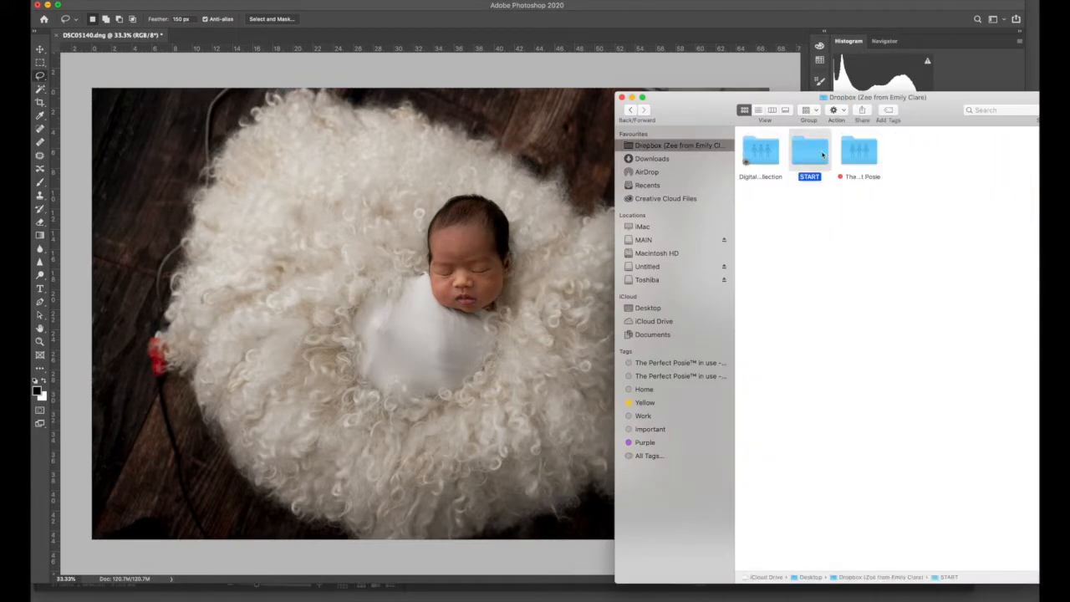
{"action": "double_click", "coordinate": [860, 152]}
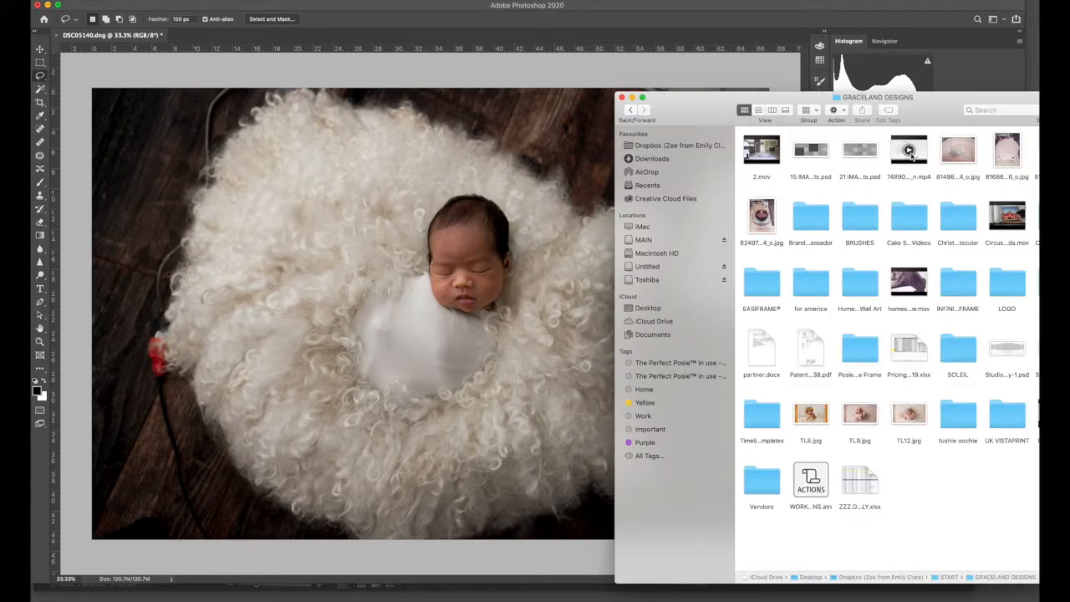
{"action": "double_click", "coordinate": [849, 225]}
{"action": "mouse_move", "coordinate": [1005, 149]}
{"action": "left_mouse_down"}
{"action": "mouse_move", "coordinate": [489, 359]}
{"action": "mouse_move", "coordinate": [424, 361]}
{"action": "left_mouse_up"}
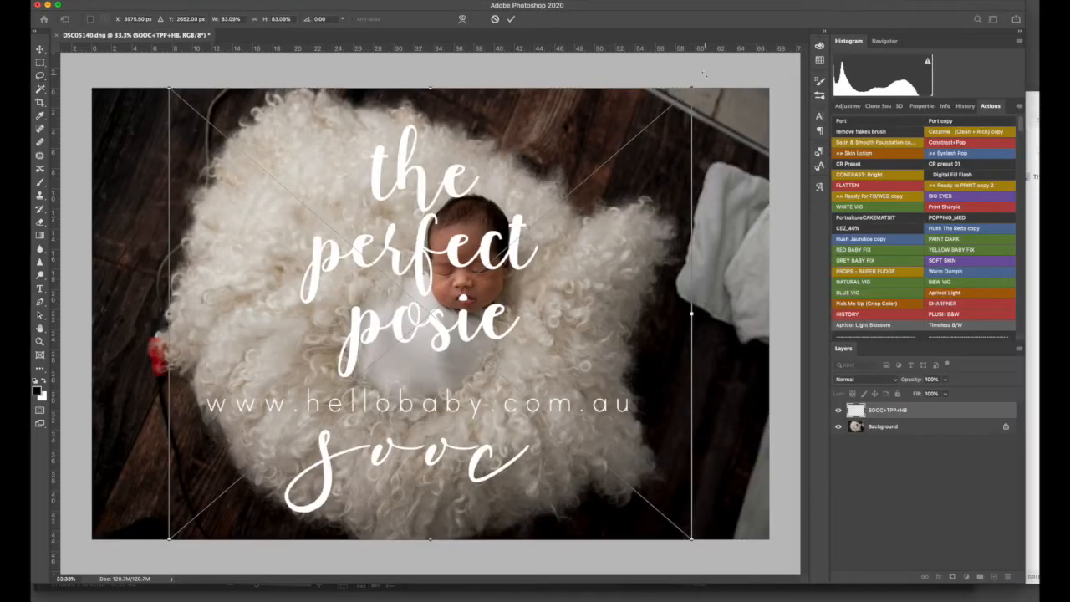
- Shrink the SOOC+TPP+HB watermark and position it over the fur and wrap beside the baby, below the face
{"action": "left_click_drag", "start_coordinate": [690, 91], "coordinate": [585, 179]}
{"action": "left_click_drag", "start_coordinate": [555, 237], "coordinate": [430, 360]}
{"action": "left_click_drag", "start_coordinate": [361, 398], "coordinate": [445, 319]}
{"action": "left_click", "coordinate": [511, 18]}
- Run the Ready for FB/WEB copy action on the watermarked photo and save the optimized JPEG as sooc in the workshop folder
{"action": "left_click", "coordinate": [886, 195]}
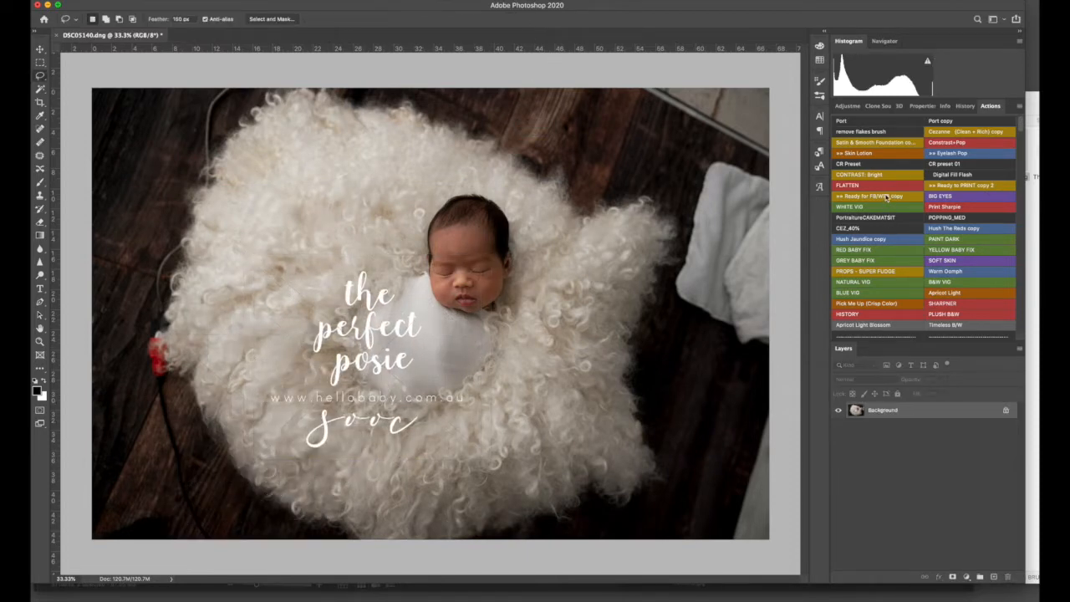
{"action": "key", "text": "Return"}
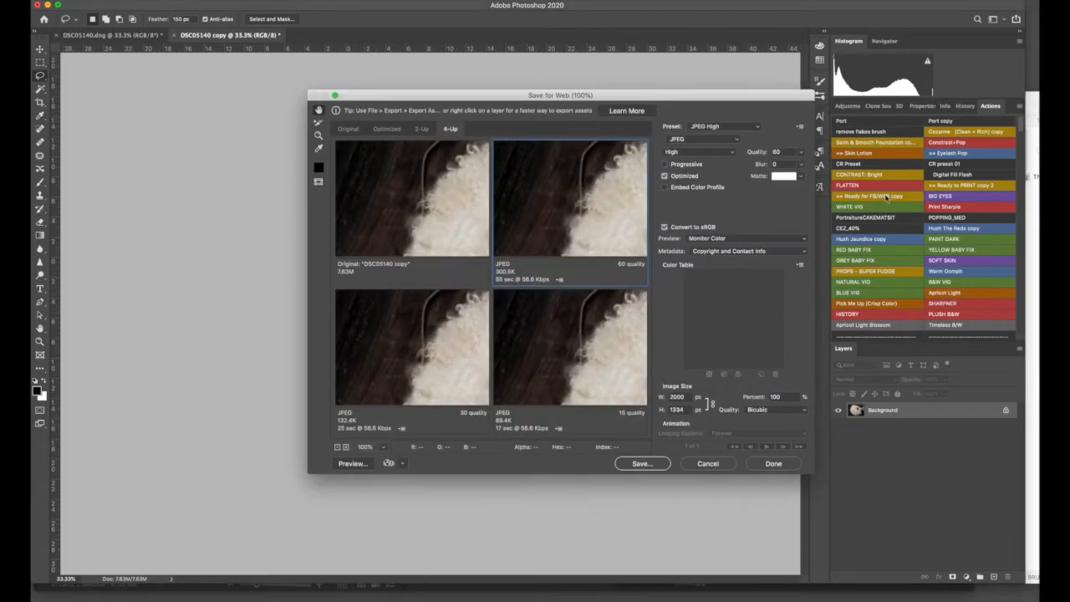
{"action": "key", "text": "Return"}
{"action": "type", "text": "sooc"}
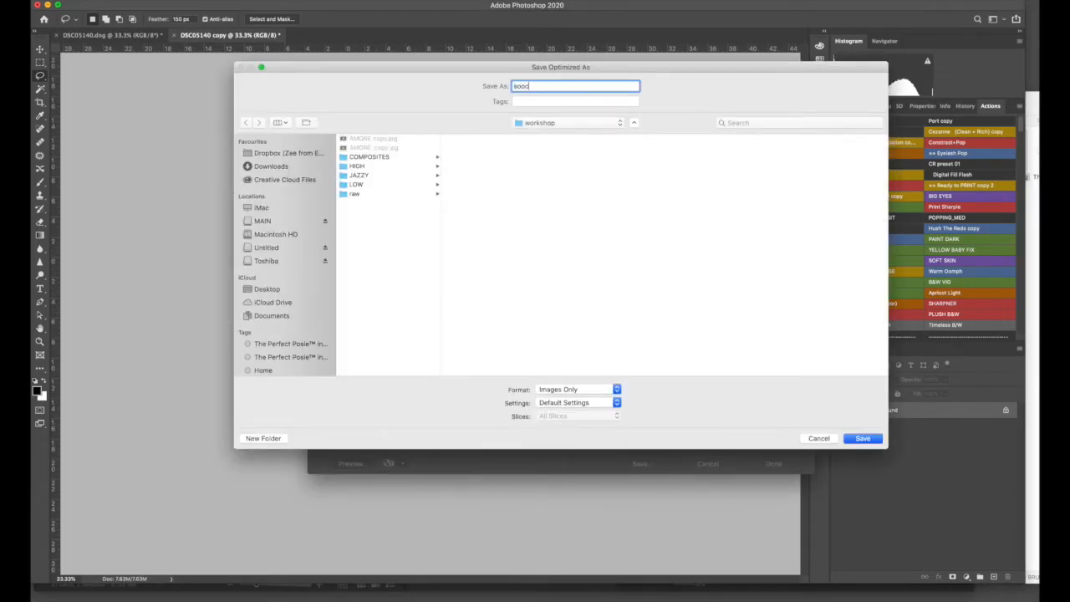
{"action": "key", "text": "Return"}
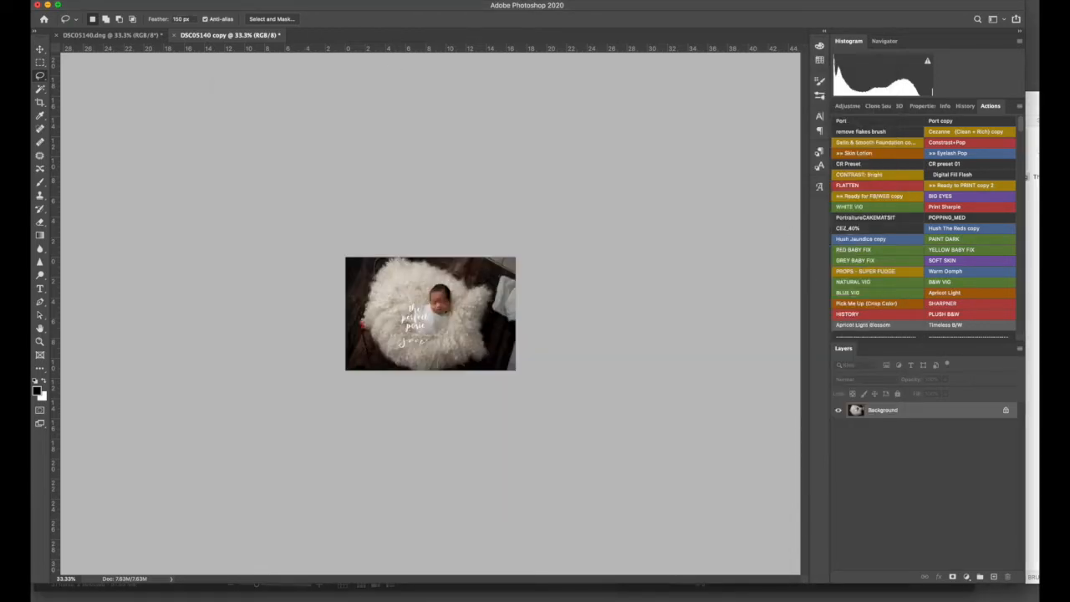
{"action": "right_click", "coordinate": [772, 599]}
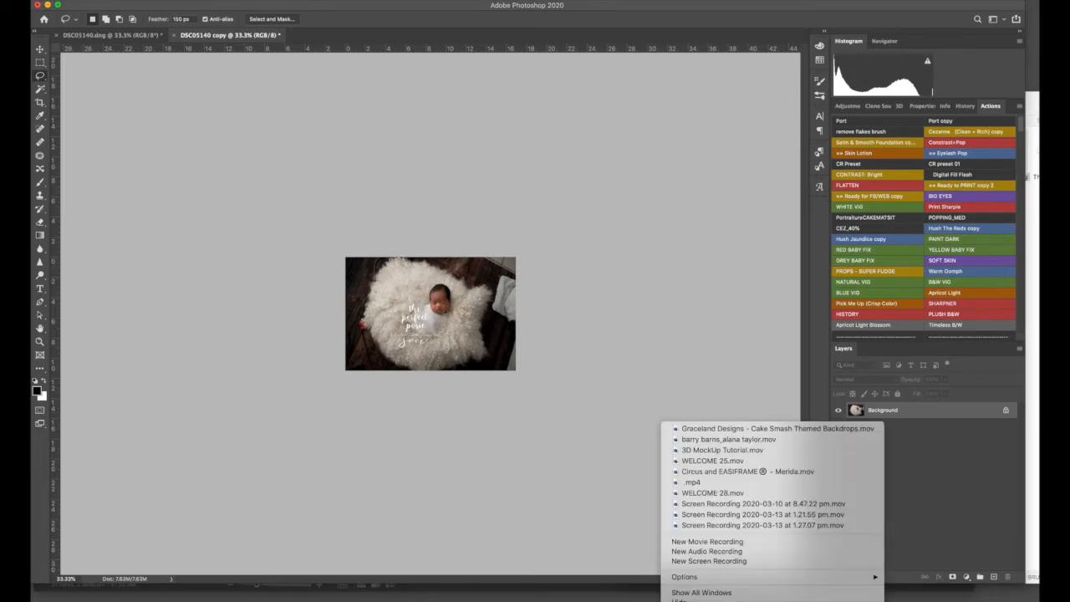
{"action": "left_click", "coordinate": [697, 561]}
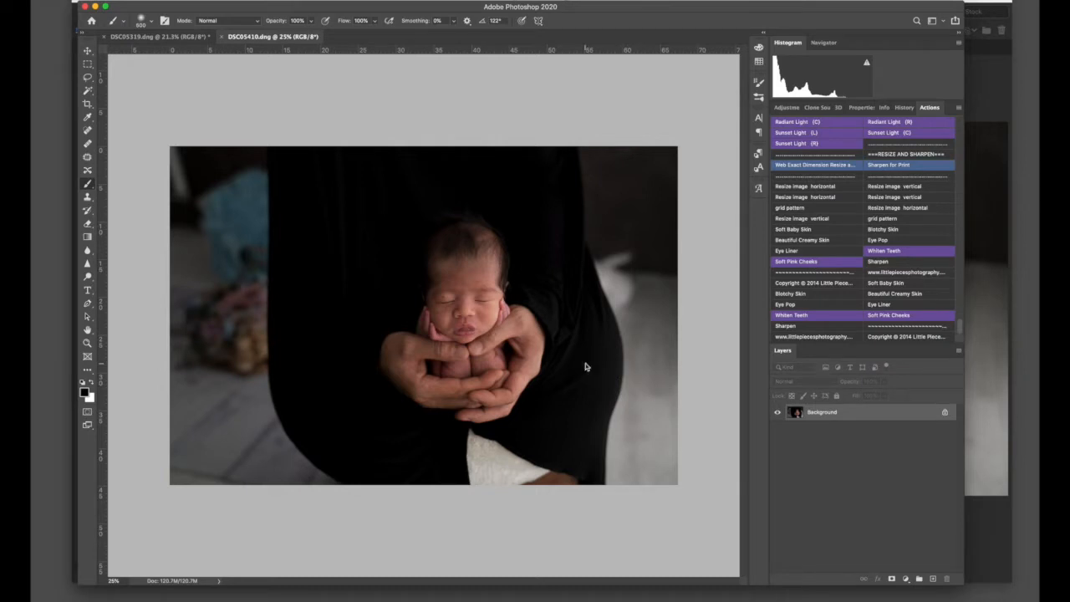
- Reshape the baby-in-hands photo DSC05410.dng in Liquify with the Forward Warp and Pucker tools and apply the result
{"action": "key", "text": "super+shift+x"}
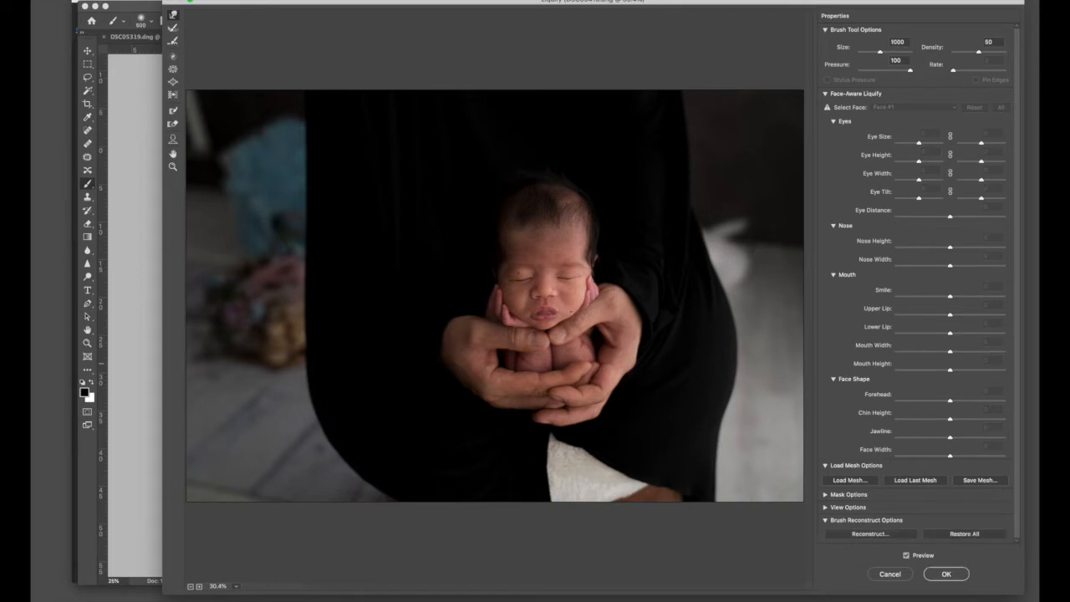
{"action": "key", "text": "bracketleft"}
{"action": "key", "text": "bracketleft"}
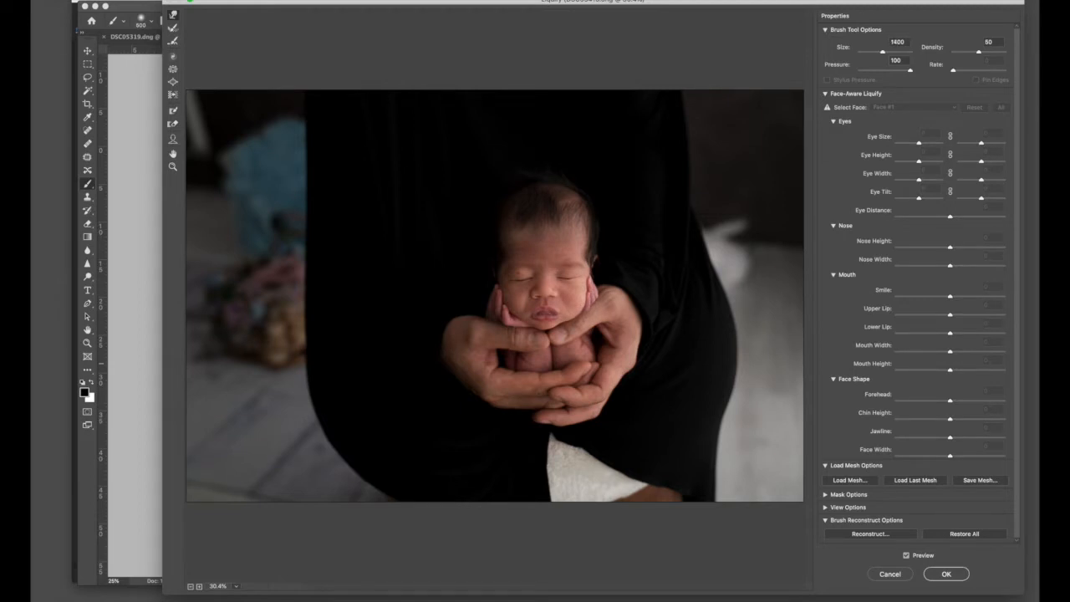
{"action": "key", "text": "bracketleft"}
{"action": "key", "text": "bracketleft"}
{"action": "key", "text": "bracketleft"}
{"action": "key", "text": "bracketleft"}
{"action": "left_click", "coordinate": [173, 70]}
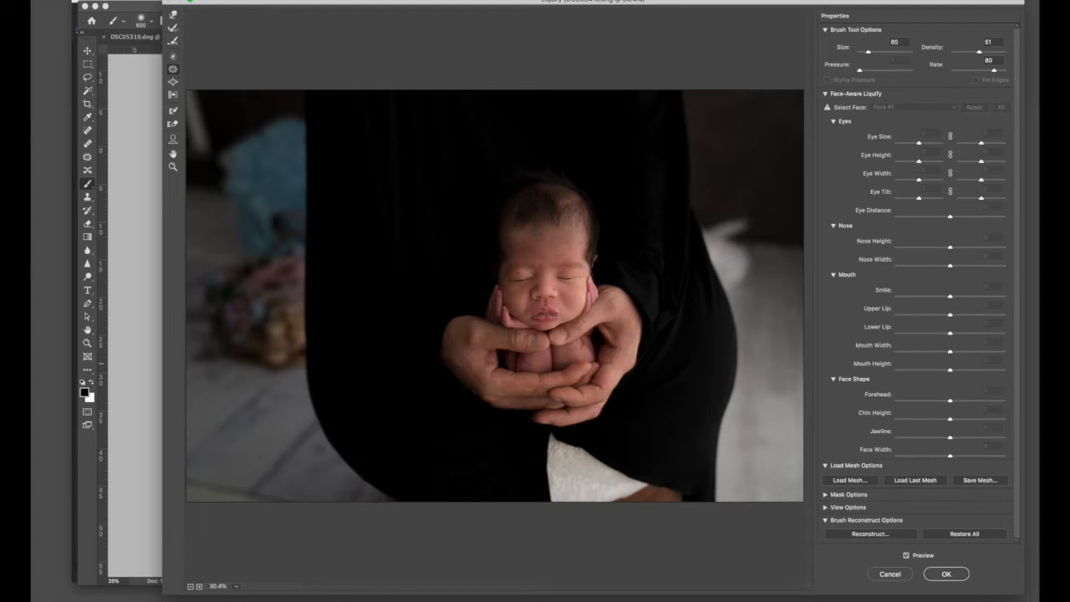
{"action": "key", "text": "Return"}
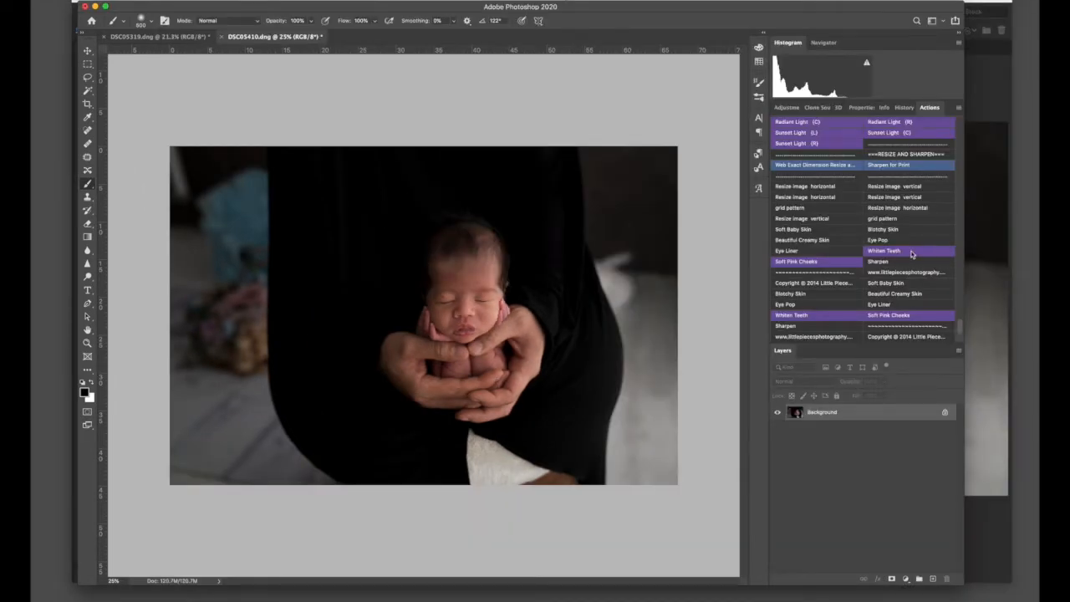
- Select Snapshot 1 in the history of DSC05410.dng as the working state
{"action": "scroll", "coordinate": [827, 262], "scroll_direction": "up", "scroll_amount": 15}
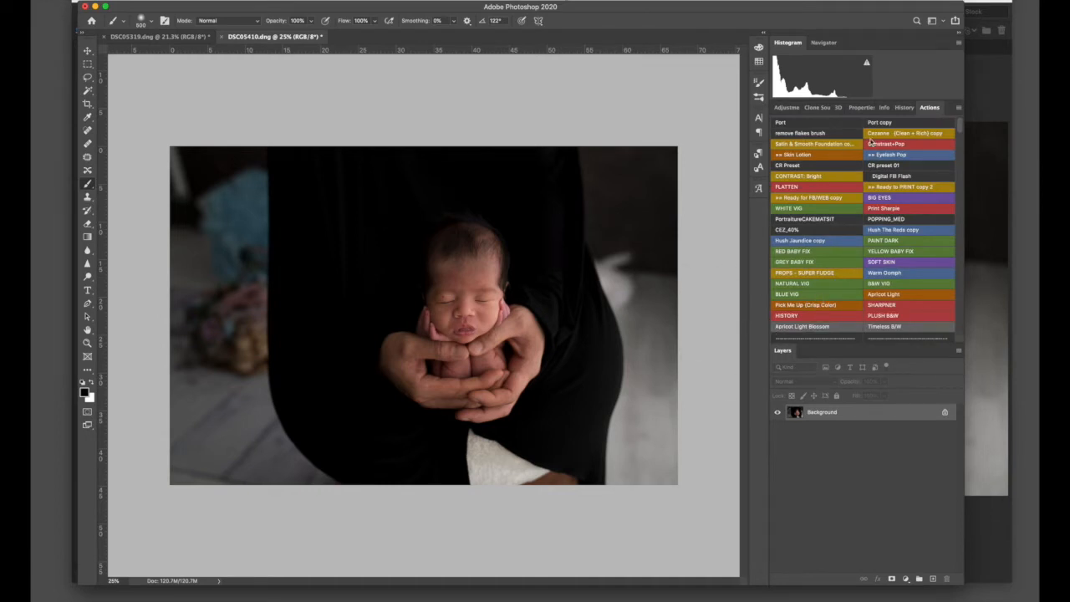
{"action": "left_click", "coordinate": [903, 107]}
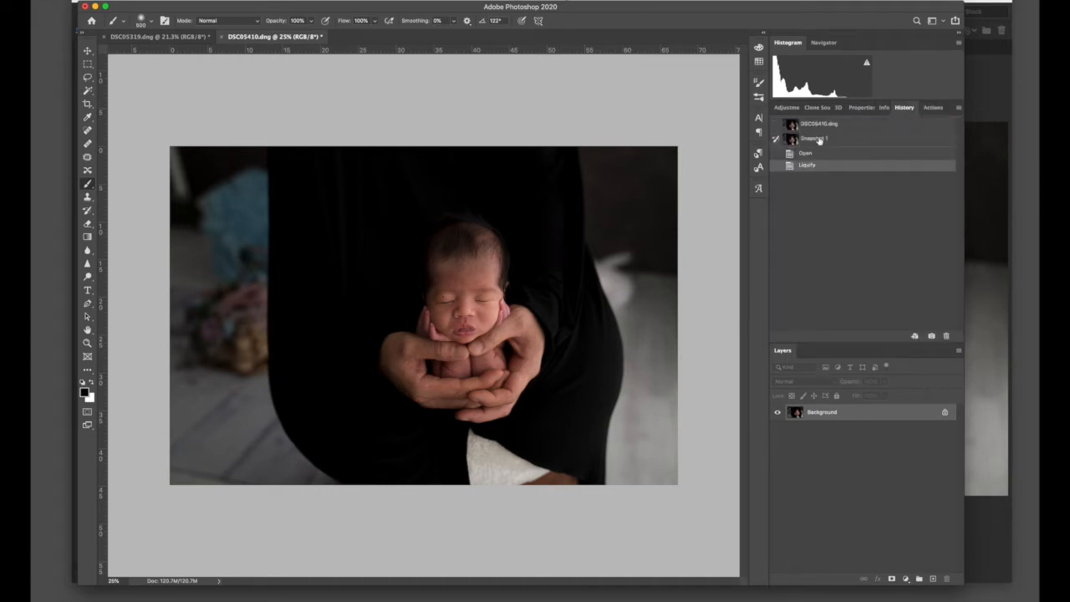
{"action": "left_click", "coordinate": [811, 139]}
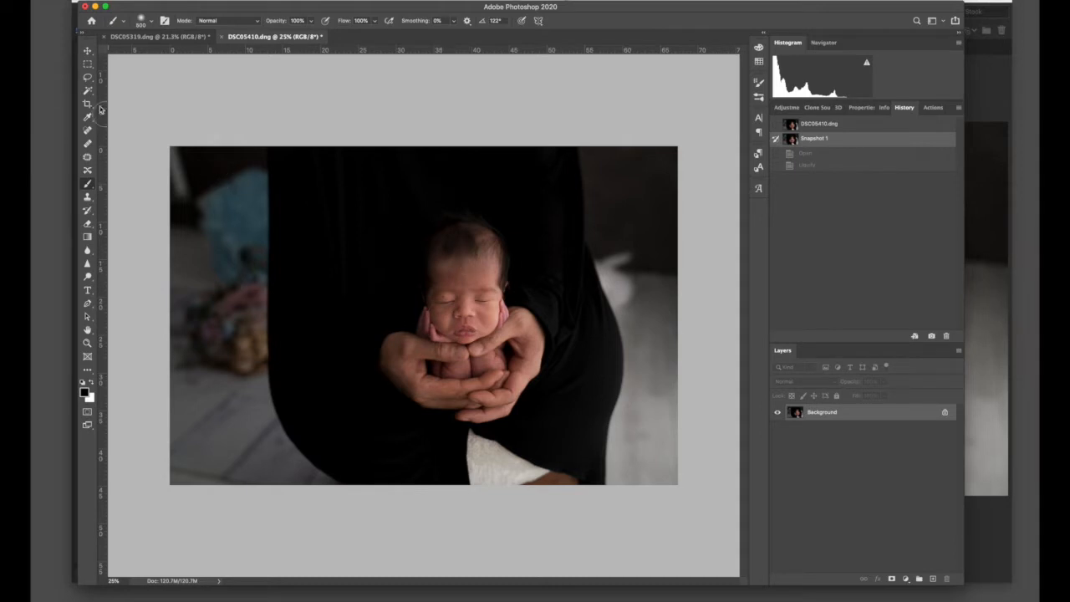
- Lasso around the baby and the supporting hands, and invert the selection to cover the background
{"action": "left_click", "coordinate": [87, 78]}
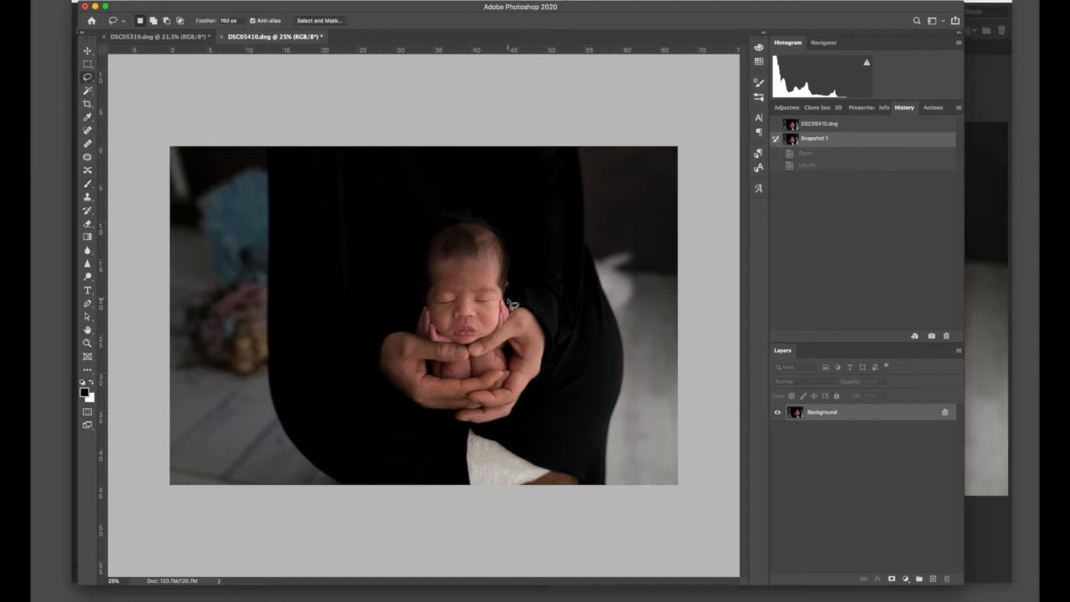
{"action": "mouse_move", "coordinate": [507, 303]}
{"action": "left_mouse_down"}
{"action": "mouse_move", "coordinate": [501, 241]}
{"action": "mouse_move", "coordinate": [485, 224]}
{"action": "mouse_move", "coordinate": [454, 221]}
{"action": "mouse_move", "coordinate": [428, 239]}
{"action": "mouse_move", "coordinate": [418, 304]}
{"action": "mouse_move", "coordinate": [389, 344]}
{"action": "mouse_move", "coordinate": [403, 391]}
{"action": "mouse_move", "coordinate": [451, 419]}
{"action": "mouse_move", "coordinate": [514, 415]}
{"action": "mouse_move", "coordinate": [544, 345]}
{"action": "mouse_move", "coordinate": [512, 303]}
{"action": "left_mouse_up"}
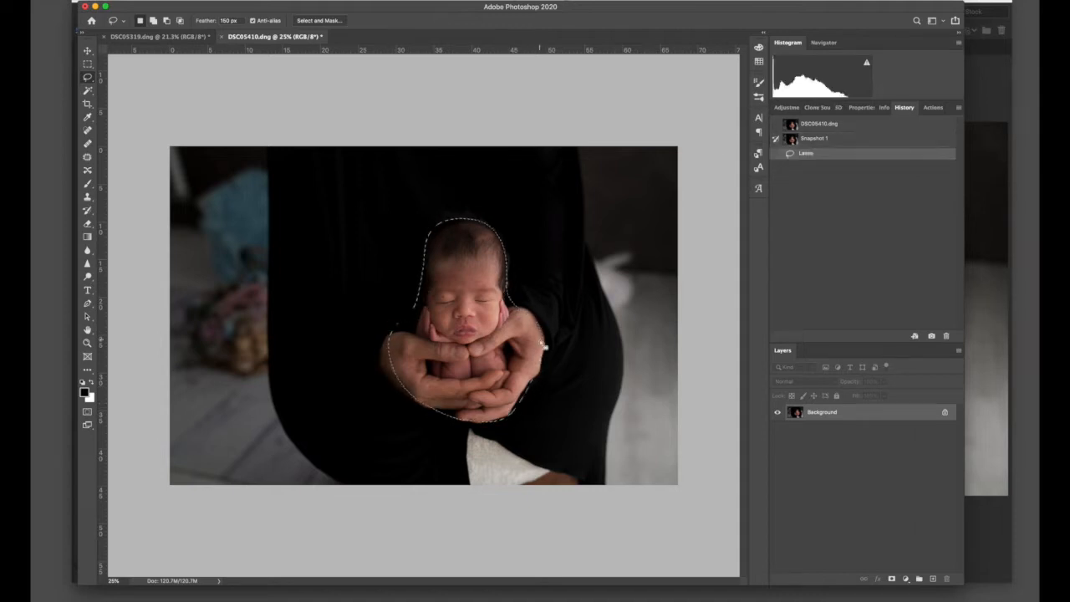
{"action": "key", "text": "shift"}
{"action": "key", "text": "shift"}
{"action": "key", "text": "super+shift+i"}
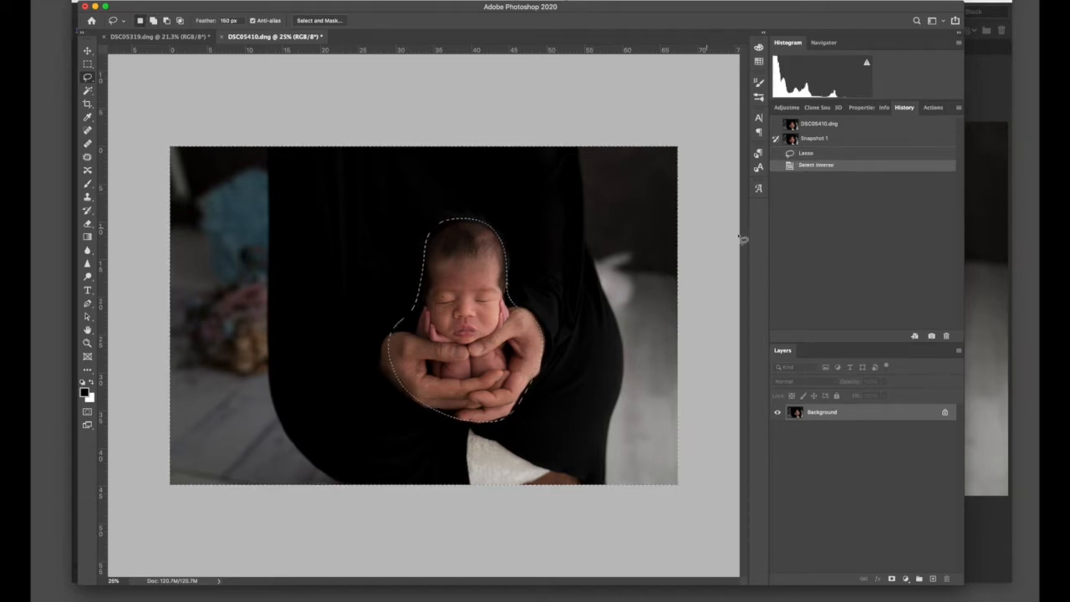
- Darken the selected background to black with Curves by pulling the highlight point down to near-zero output, and deselect
{"action": "key", "text": "super+m"}
{"action": "left_click_drag", "start_coordinate": [917, 137], "coordinate": [731, 111]}
{"action": "left_click_drag", "start_coordinate": [703, 220], "coordinate": [763, 270]}
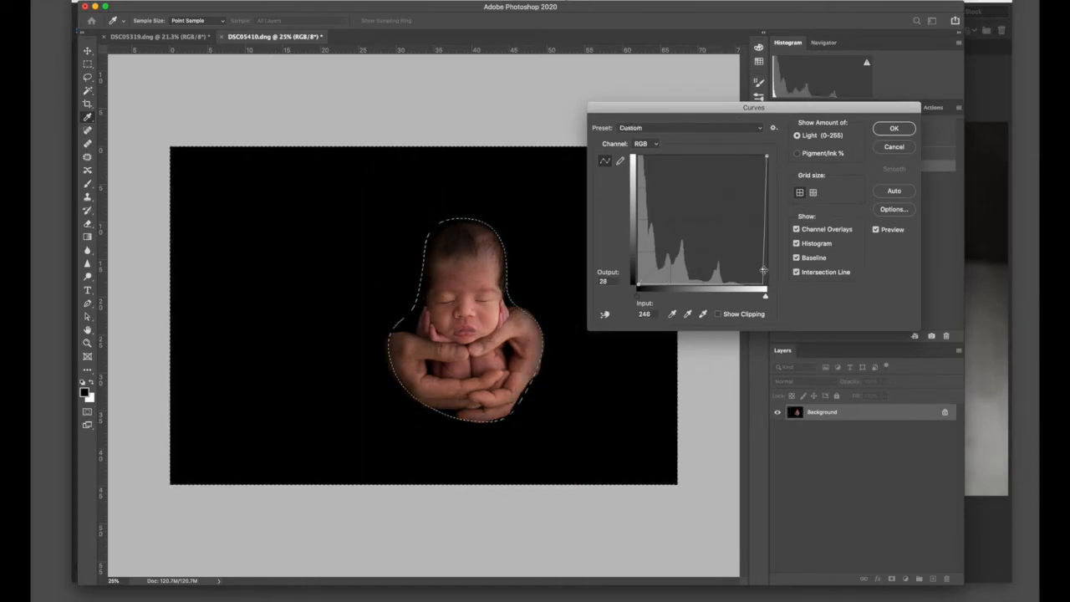
{"action": "mouse_move", "coordinate": [763, 269]}
{"action": "left_mouse_down"}
{"action": "mouse_move", "coordinate": [763, 239]}
{"action": "mouse_move", "coordinate": [675, 157]}
{"action": "mouse_move", "coordinate": [657, 156]}
{"action": "mouse_move", "coordinate": [734, 244]}
{"action": "mouse_move", "coordinate": [762, 253]}
{"action": "mouse_move", "coordinate": [762, 279]}
{"action": "left_mouse_up"}
{"action": "left_click", "coordinate": [893, 129]}
{"action": "key", "text": "super+d"}
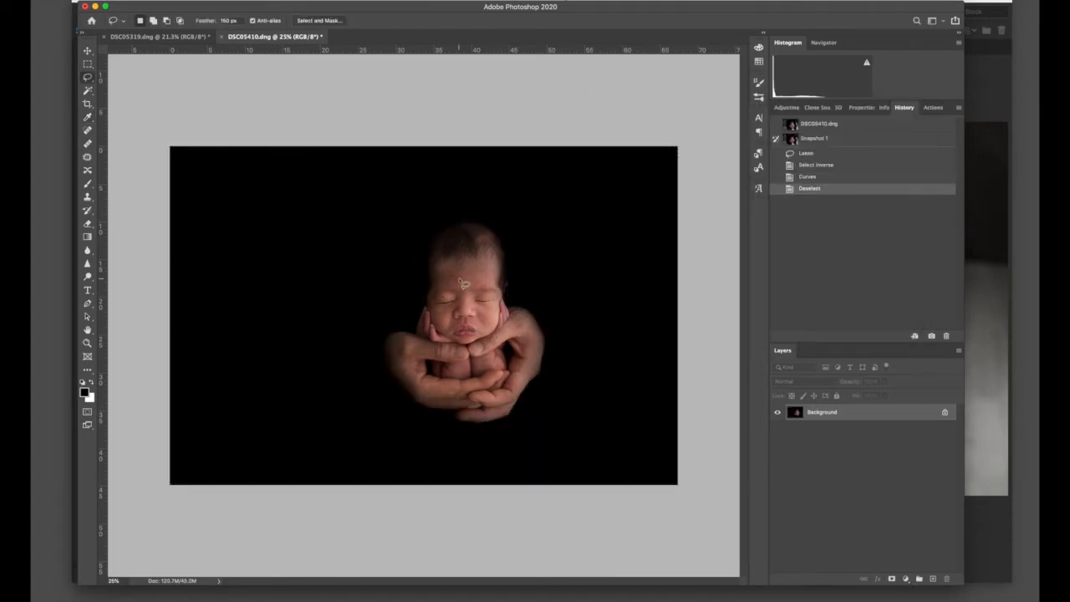
- Restore the darkened edges of the hands with the History Brush enlarged to size 700
{"action": "left_click", "coordinate": [931, 108]}
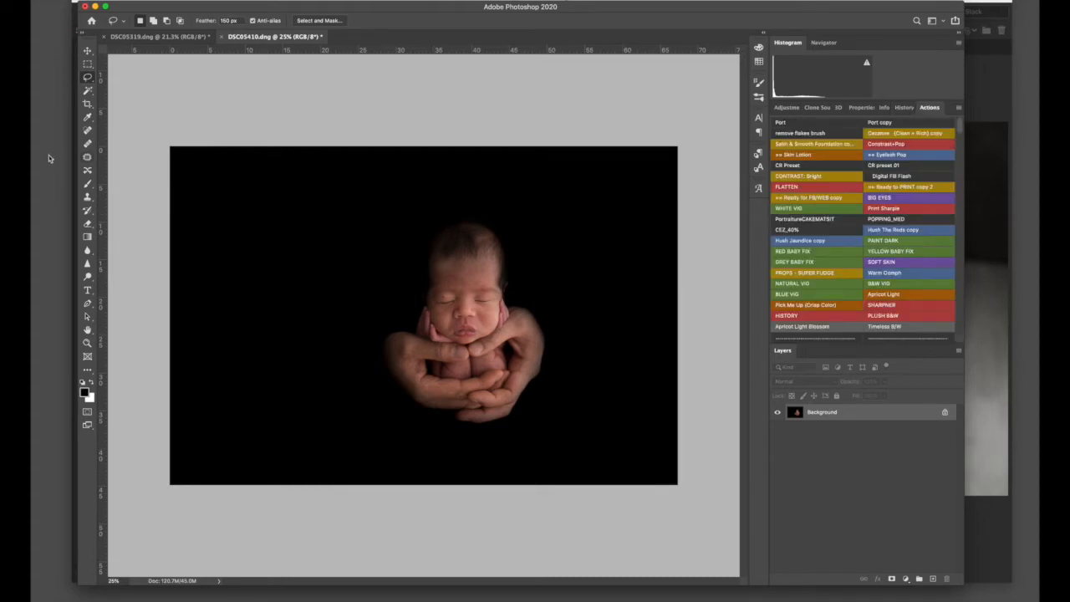
{"action": "left_click", "coordinate": [87, 211]}
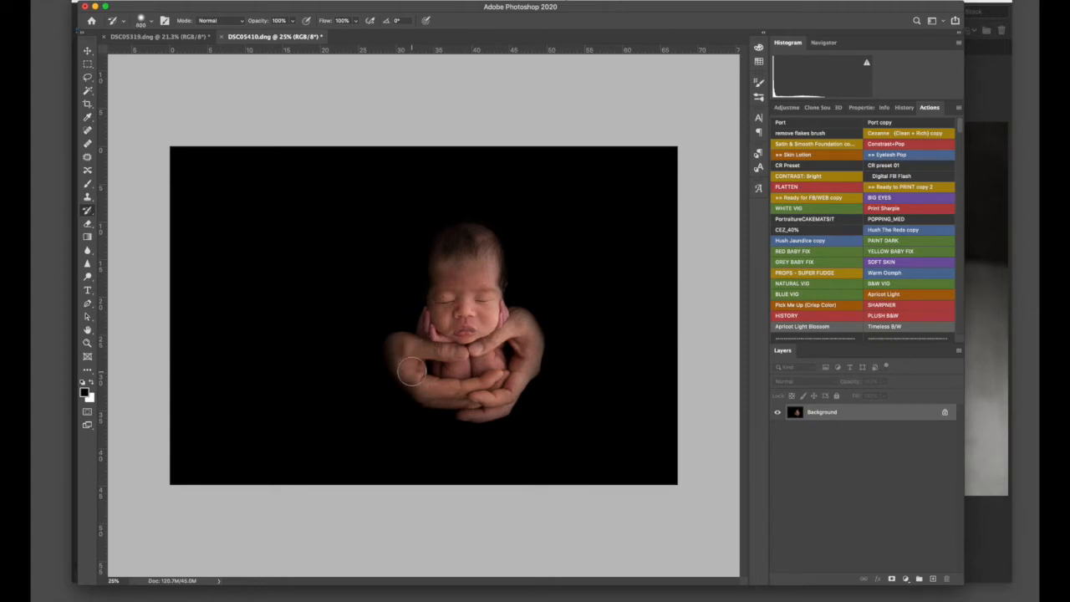
{"action": "key", "text": "["}
{"action": "key", "text": "["}
{"action": "key", "text": "["}
{"action": "key", "text": "["}
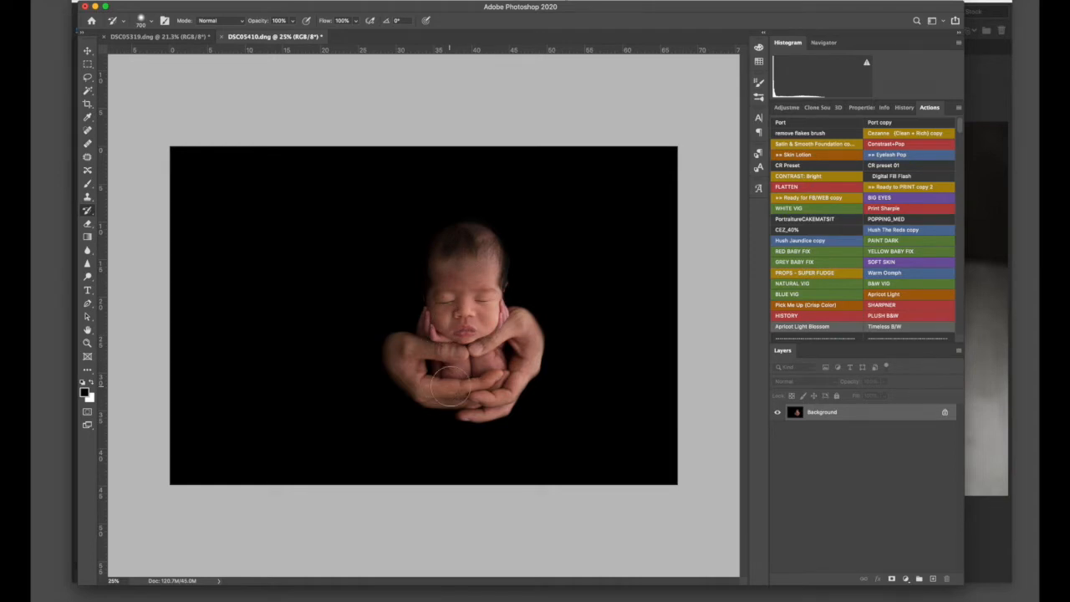
- Crop the photo closer around the baby and hands, keeping the original ratio
{"action": "left_click", "coordinate": [86, 104]}
{"action": "left_click_drag", "start_coordinate": [169, 316], "coordinate": [219, 316]}
{"action": "left_click_drag", "start_coordinate": [559, 305], "coordinate": [561, 301]}
{"action": "left_click_drag", "start_coordinate": [627, 316], "coordinate": [621, 317]}
{"action": "left_click_drag", "start_coordinate": [527, 304], "coordinate": [525, 308]}
- Add the Paint On Gray Skin Fix group and paint its mask over the baby's forehead in white at 20% brush opacity
{"action": "key", "text": "super+r"}
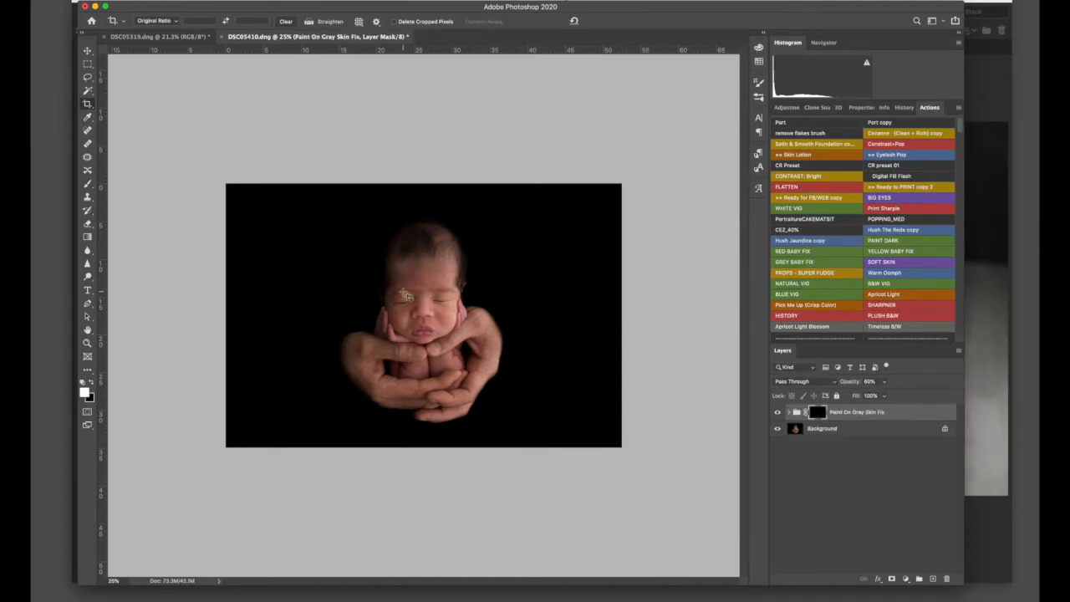
{"action": "key", "text": "b"}
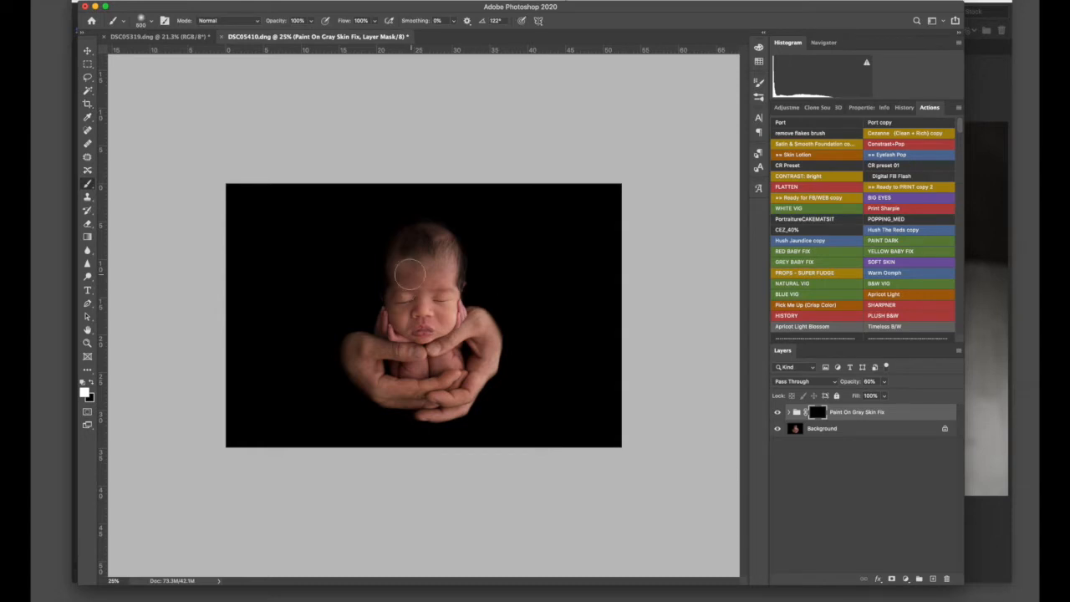
{"action": "key", "text": "2"}
{"action": "key", "text": "bracketright"}
{"action": "mouse_move", "coordinate": [403, 268]}
{"action": "left_mouse_down"}
{"action": "mouse_move", "coordinate": [425, 262]}
{"action": "mouse_move", "coordinate": [418, 270]}
{"action": "mouse_move", "coordinate": [434, 274]}
{"action": "left_mouse_up"}
- Reduce the brush size to 400 and run the Hush Jaundice copy action to add the Under The Blanket correction
{"action": "key", "text": "bracketleft"}
{"action": "key", "text": "bracketleft"}
{"action": "key", "text": "bracketleft"}
{"action": "key", "text": "bracketleft"}
{"action": "key", "text": "bracketleft"}
{"action": "key", "text": "bracketleft"}
{"action": "left_click", "coordinate": [781, 242]}
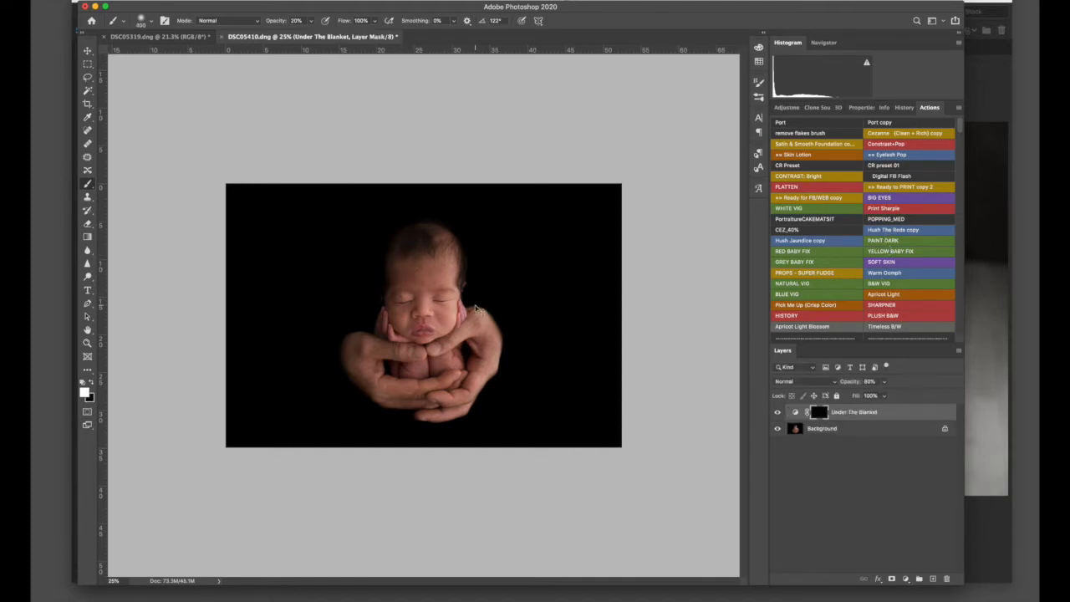
- Run the Blotchy Skin action and prepare a smaller brush at 100% opacity for painting on its mask
{"action": "scroll", "coordinate": [399, 260], "scroll_direction": "up", "scroll_amount": 5}
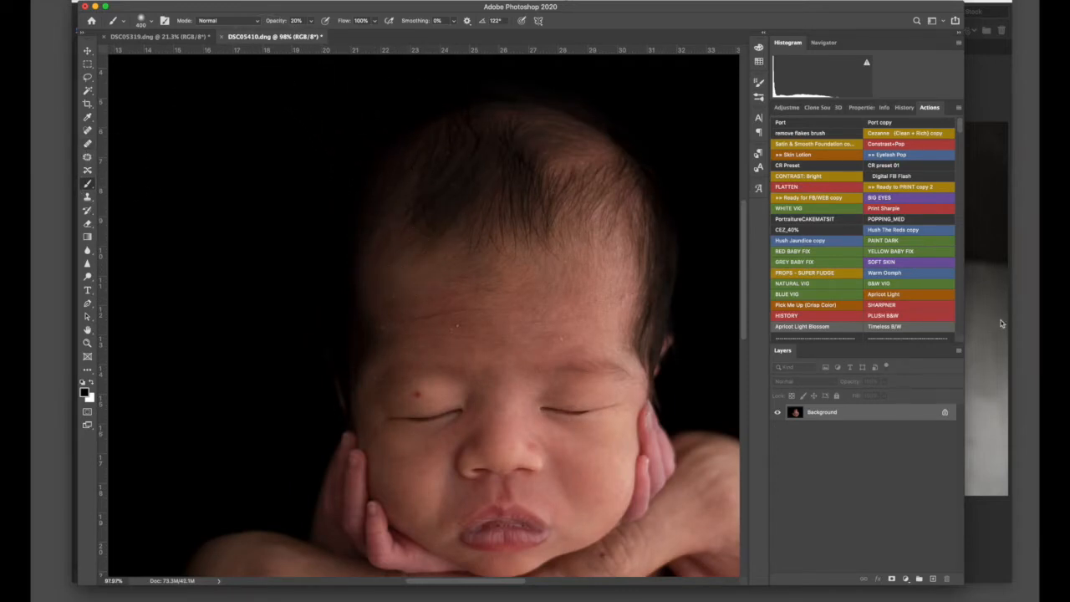
{"action": "scroll", "coordinate": [718, 267], "scroll_direction": "down", "scroll_amount": 2}
{"action": "scroll", "coordinate": [822, 259], "scroll_direction": "down", "scroll_amount": 10}
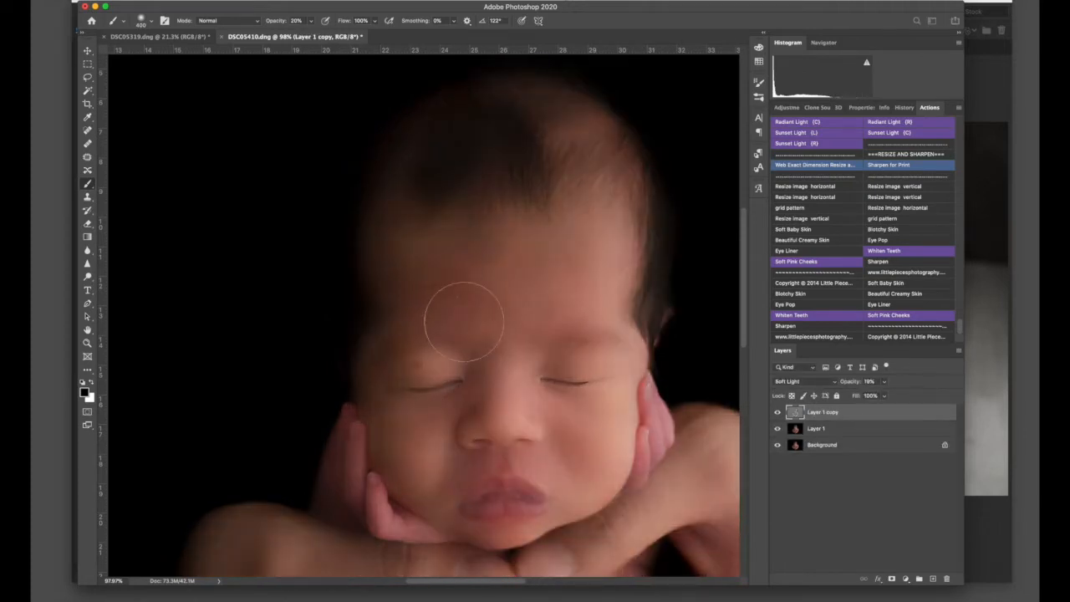
{"action": "key", "text": "bracketleft"}
{"action": "key", "text": "bracketleft"}
{"action": "key", "text": "bracketleft"}
{"action": "key", "text": "bracketleft"}
{"action": "key", "text": "bracketleft"}
{"action": "key", "text": "bracketleft"}
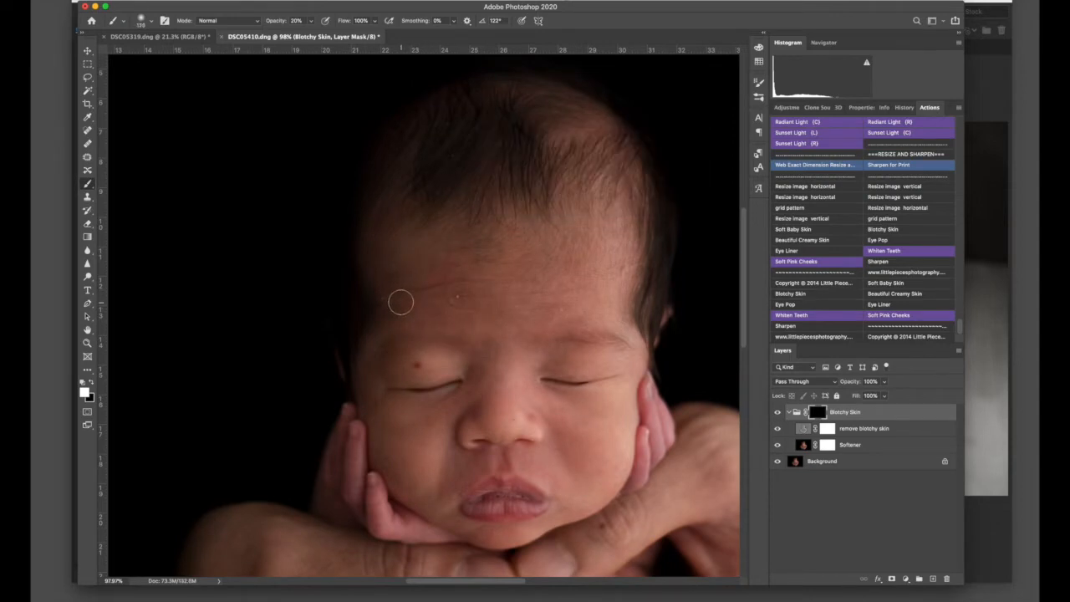
{"action": "key", "text": "0"}
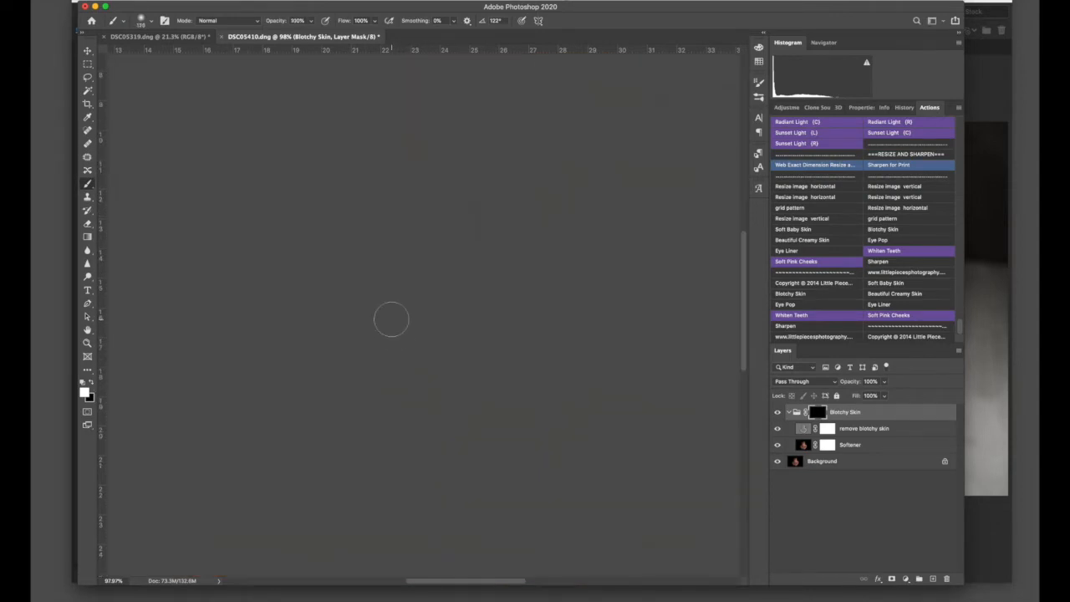
{"action": "key", "text": "super+0"}
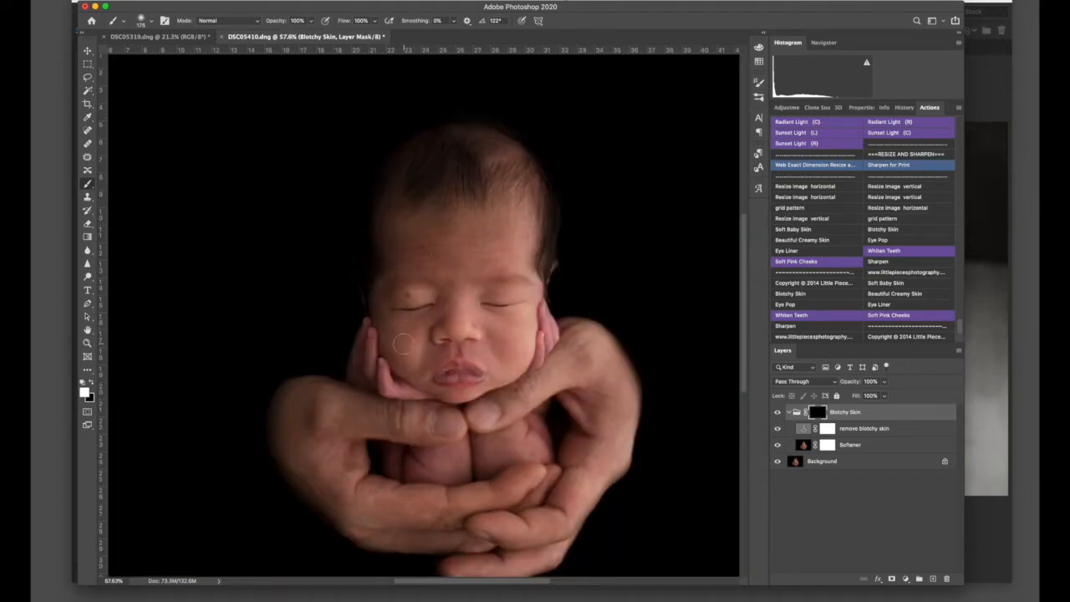
- Paint the Blotchy Skin mask over the baby's cheek, forehead and body with varied brush sizes, and merge the layers
{"action": "left_click_drag", "start_coordinate": [427, 363], "coordinate": [438, 354]}
{"action": "key", "text": "bracketright"}
{"action": "key", "text": "bracketright"}
{"action": "mouse_move", "coordinate": [394, 255]}
{"action": "left_mouse_down"}
{"action": "mouse_move", "coordinate": [390, 272]}
{"action": "mouse_move", "coordinate": [416, 221]}
{"action": "mouse_move", "coordinate": [433, 258]}
{"action": "mouse_move", "coordinate": [429, 239]}
{"action": "mouse_move", "coordinate": [471, 257]}
{"action": "left_mouse_up"}
{"action": "key", "text": "bracketleft"}
{"action": "key", "text": "bracketleft"}
{"action": "key", "text": "bracketleft"}
{"action": "key", "text": "bracketright"}
{"action": "key", "text": "bracketright"}
{"action": "key", "text": "bracketright"}
{"action": "left_click_drag", "start_coordinate": [457, 454], "coordinate": [520, 444]}
{"action": "key", "text": "shift+super+e"}
{"action": "scroll", "coordinate": [486, 302], "scroll_direction": "down", "scroll_amount": 8}
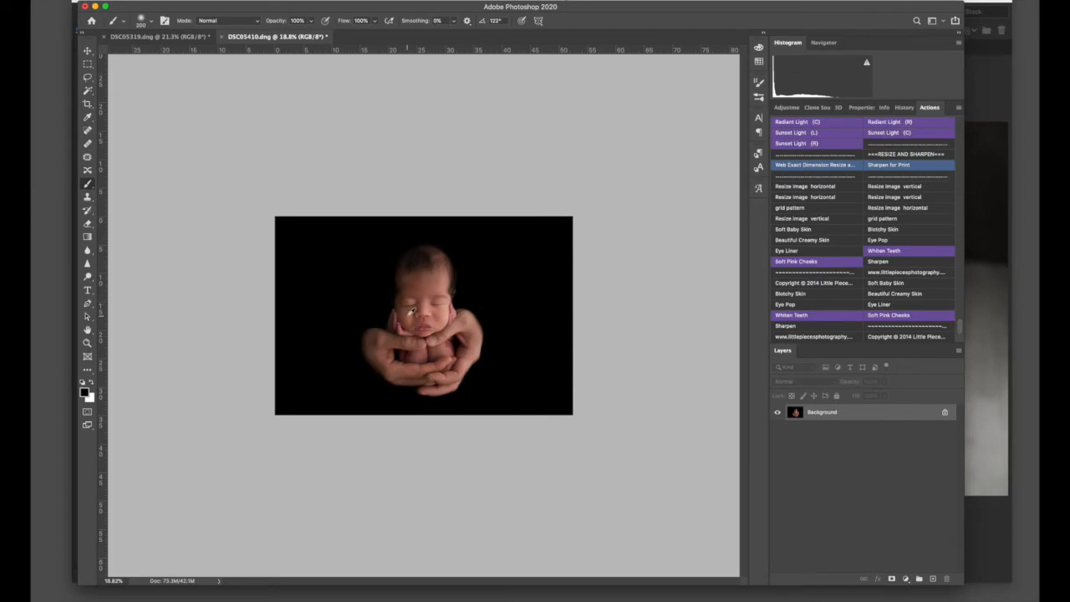
- Apply Dust & Scratches with a 12-pixel radius and threshold 10 on a masked layer over the baby's skin, and merge it
{"action": "scroll", "coordinate": [411, 310], "scroll_direction": "up", "scroll_amount": 10}
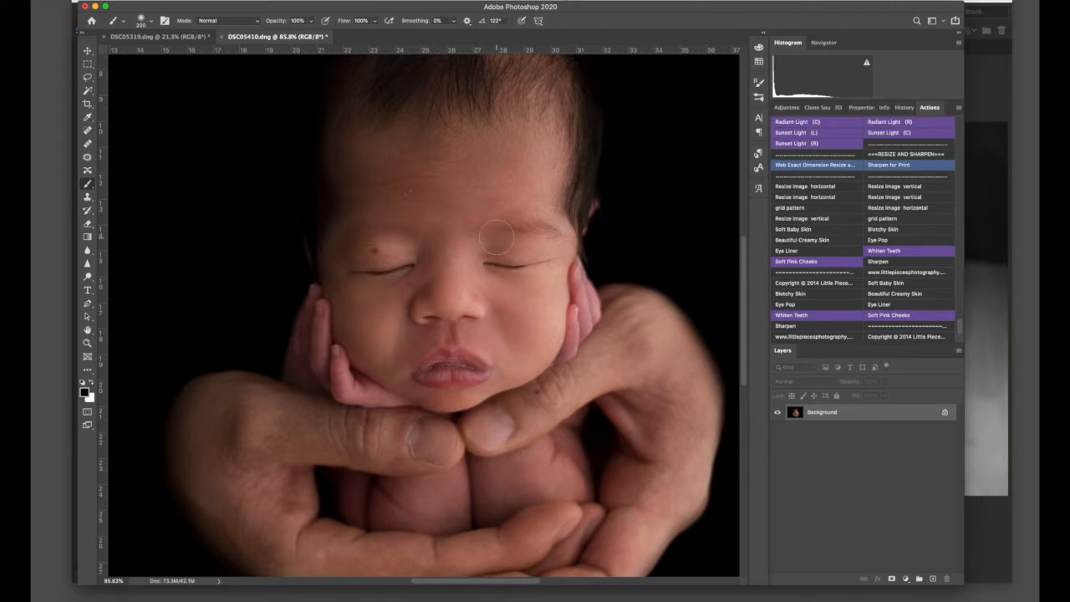
{"action": "scroll", "coordinate": [884, 191], "scroll_direction": "up", "scroll_amount": 5}
{"action": "scroll", "coordinate": [883, 191], "scroll_direction": "up", "scroll_amount": 5}
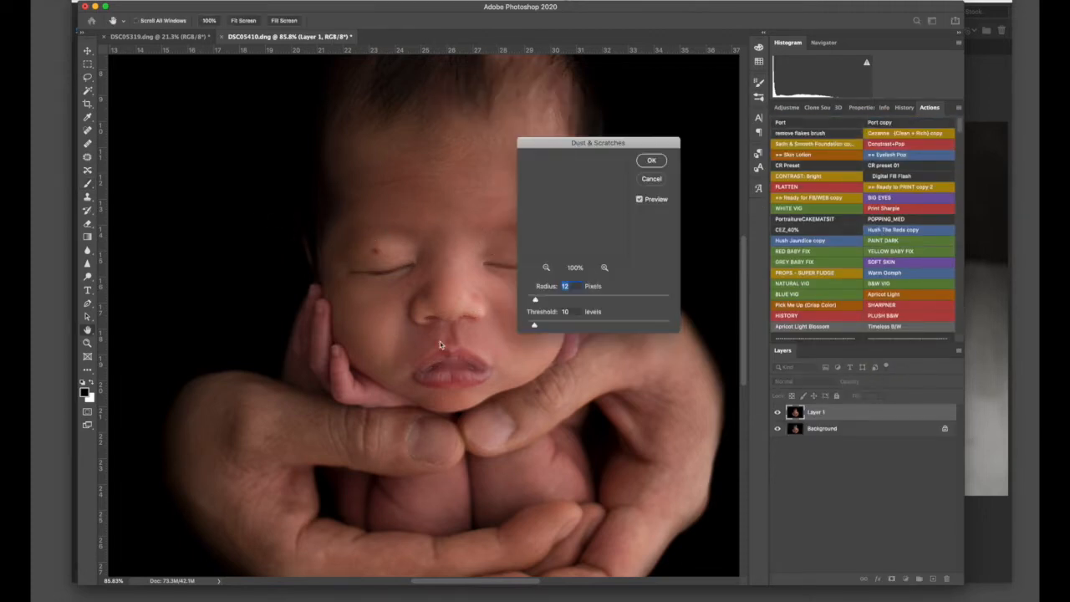
{"action": "key", "text": "Return"}
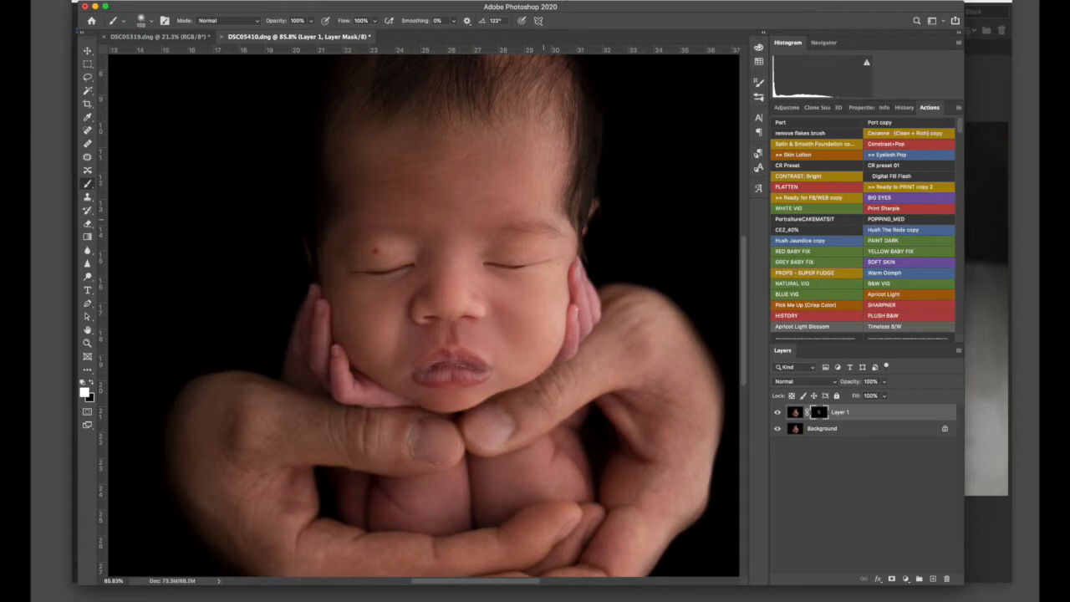
{"action": "scroll", "coordinate": [443, 79], "scroll_direction": "up", "scroll_amount": 5}
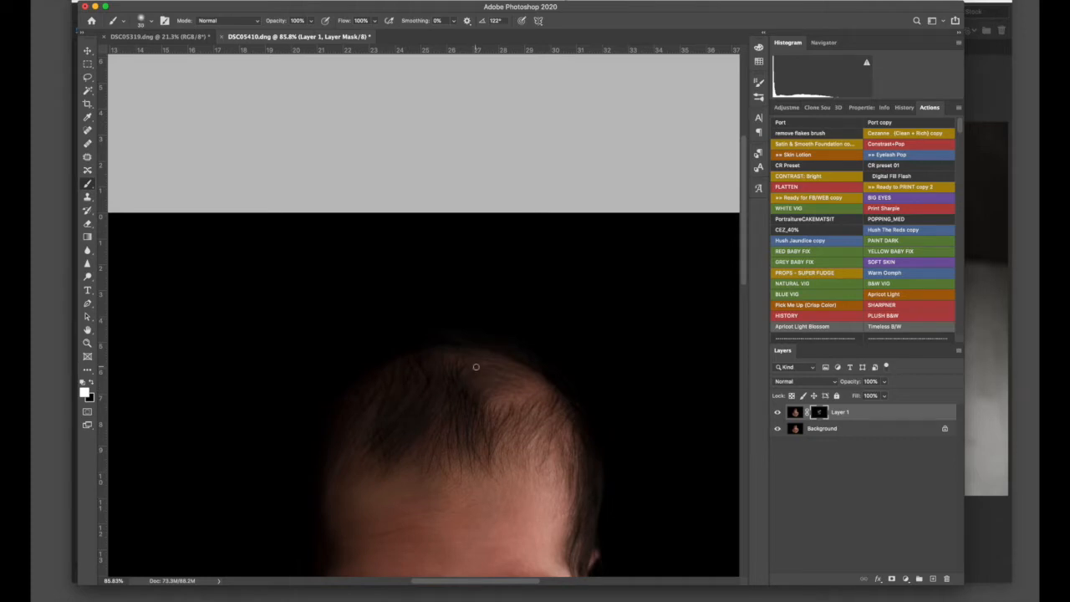
{"action": "scroll", "coordinate": [475, 366], "scroll_direction": "down", "scroll_amount": 10}
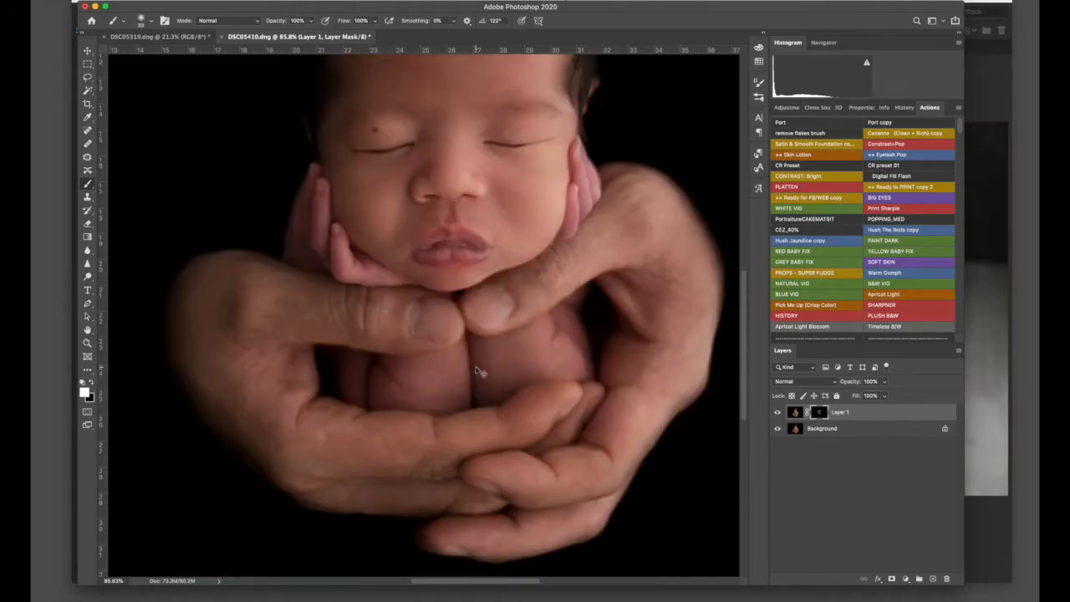
{"action": "key", "text": "super+e"}
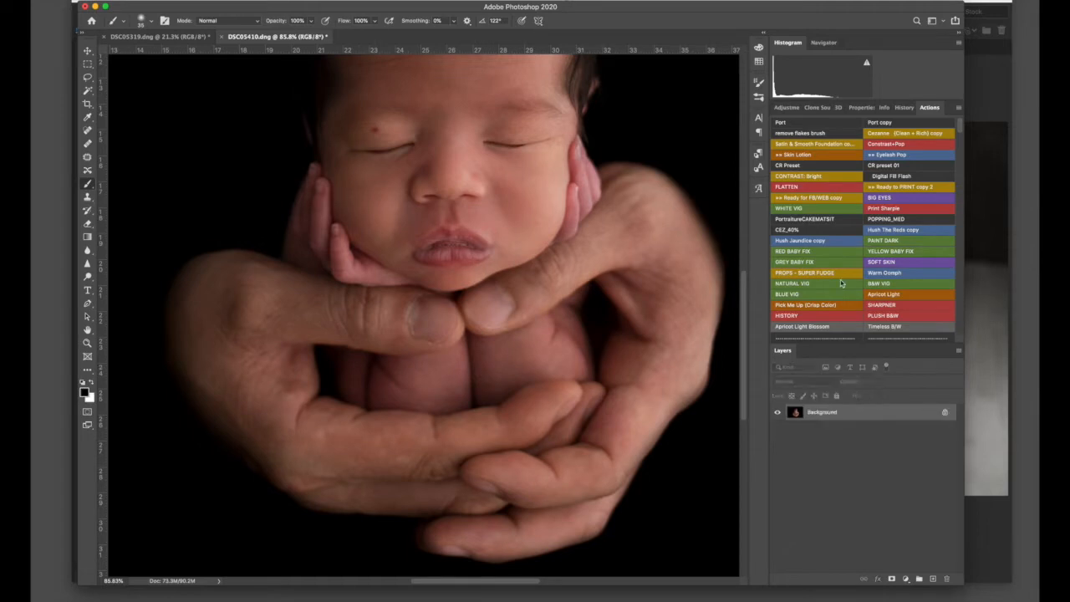
- Run the Eye Liner action for the baby's closed eyes with a 20-pixel brush, and try the Eye Pop action
{"action": "scroll", "coordinate": [848, 286], "scroll_direction": "down", "scroll_amount": 20}
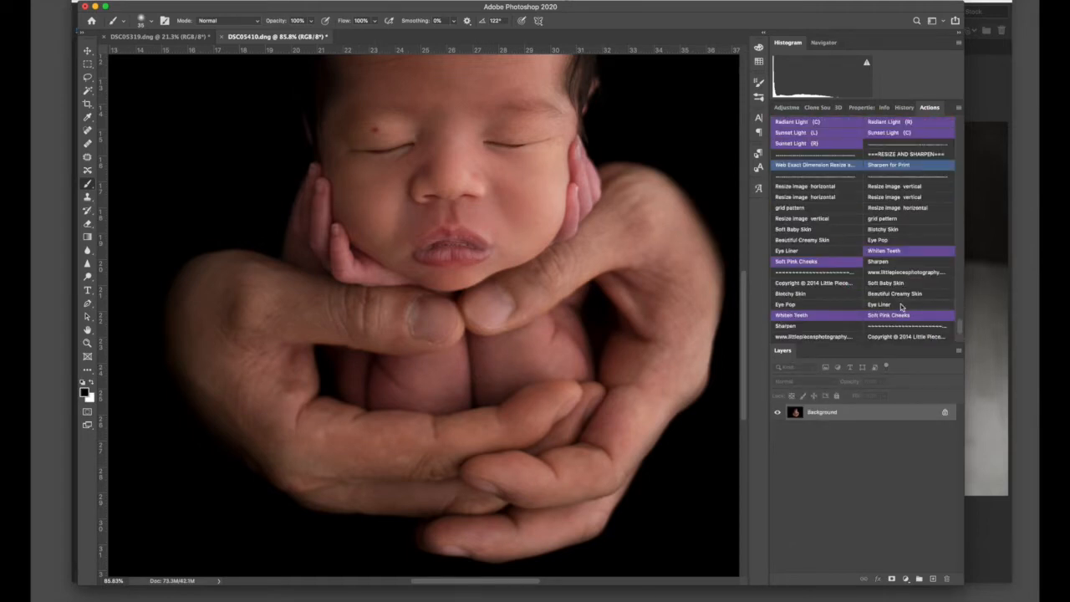
{"action": "key", "text": "Return"}
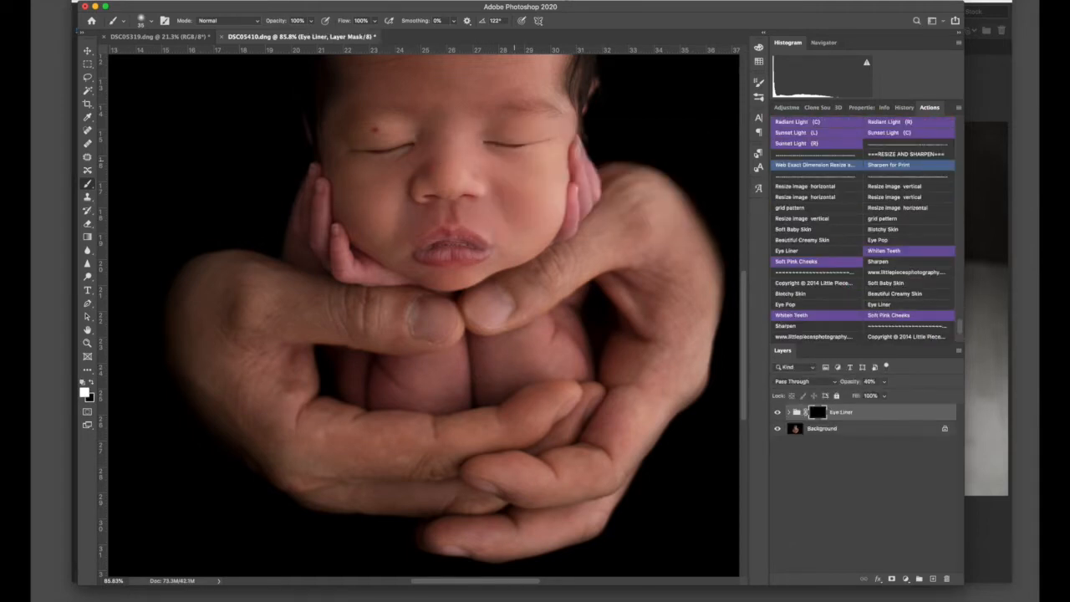
{"action": "scroll", "coordinate": [514, 203], "scroll_direction": "up", "scroll_amount": 3}
{"action": "scroll", "coordinate": [514, 203], "scroll_direction": "up", "scroll_amount": 4}
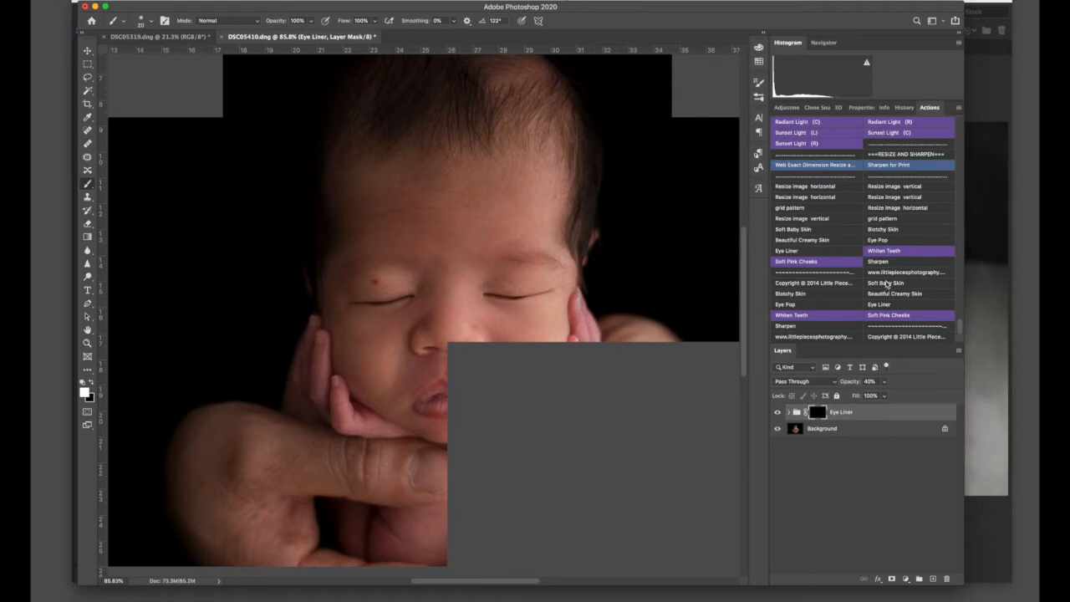
{"action": "left_click", "coordinate": [814, 306]}
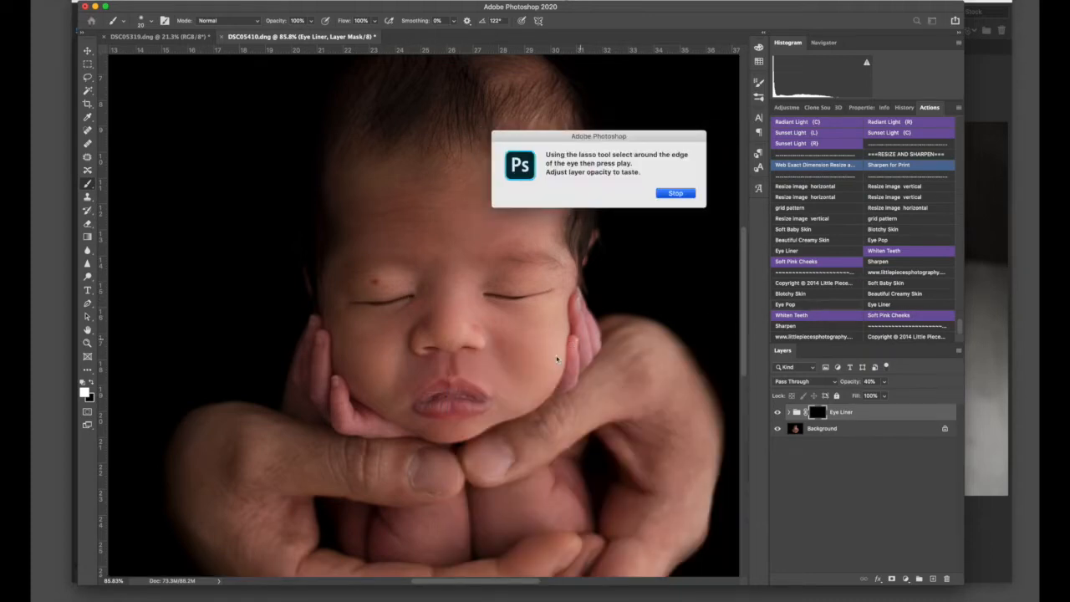
{"action": "key", "text": "Return"}
- Run the Sharpen action, reveal its effect with a white group mask, and enlarge the brush
{"action": "left_click", "coordinate": [795, 327]}
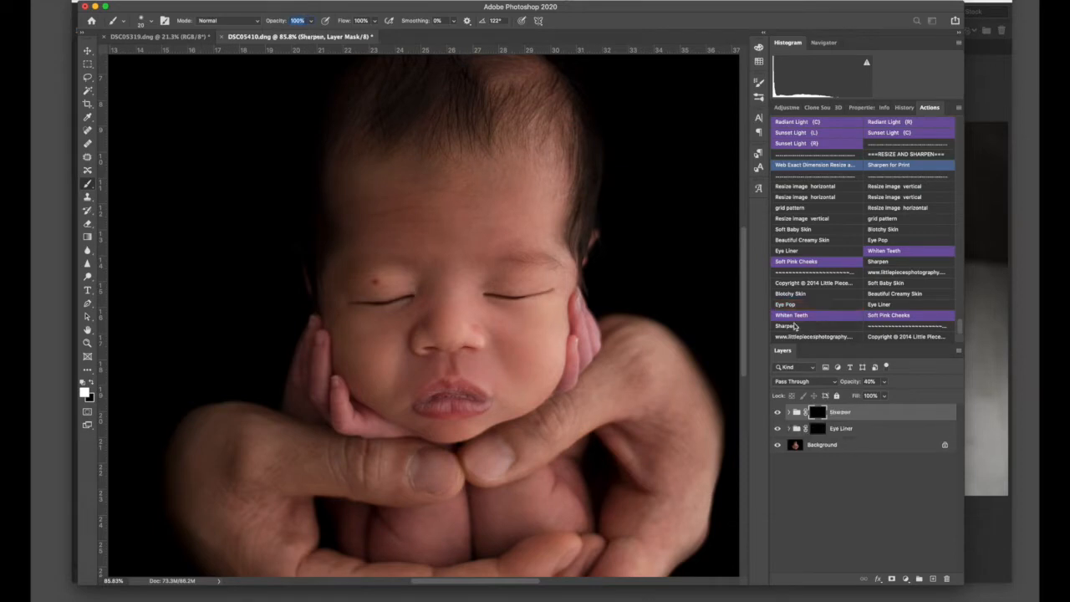
{"action": "key", "text": "Return"}
{"action": "key", "text": "Return"}
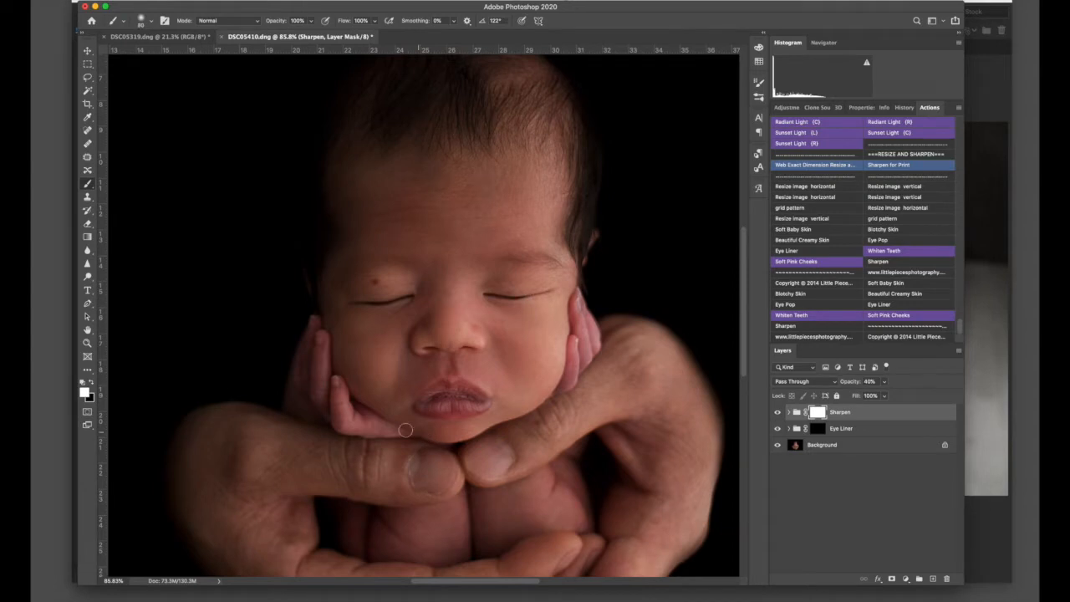
{"action": "key", "text": "bracketright"}
{"action": "key", "text": "bracketright"}
{"action": "key", "text": "bracketright"}
{"action": "key", "text": "bracketright"}
{"action": "key", "text": "bracketright"}
{"action": "key", "text": "bracketright"}
{"action": "key", "text": "bracketright"}
{"action": "key", "text": "bracketright"}
- Expand the Sharpen group, select the Define layer's mask, and merge all visible layers into the background
{"action": "scroll", "coordinate": [646, 456], "scroll_direction": "down", "scroll_amount": 5}
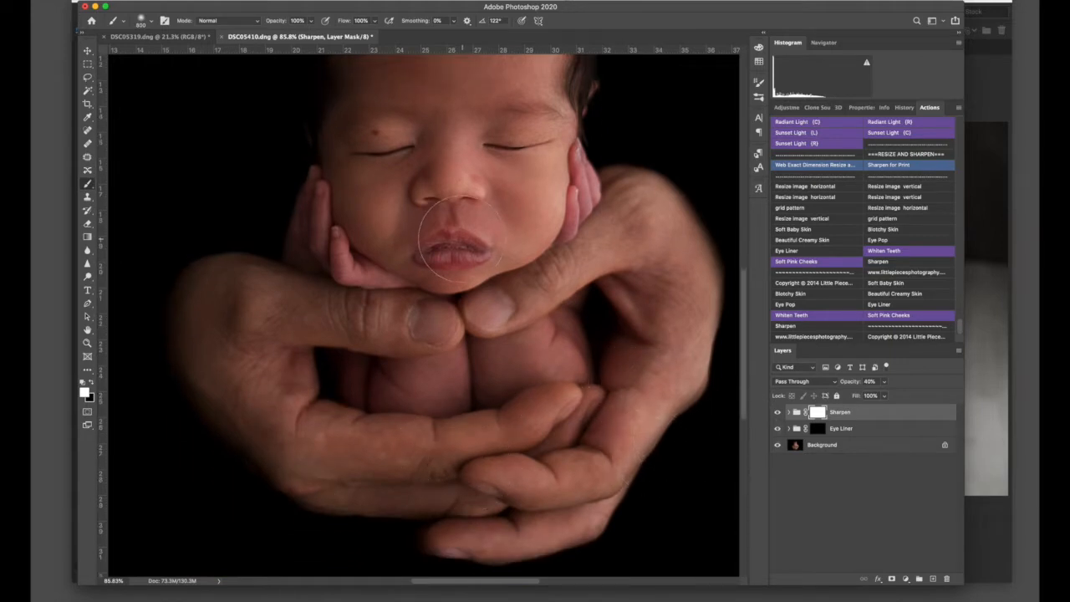
{"action": "scroll", "coordinate": [458, 236], "scroll_direction": "up", "scroll_amount": 5}
{"action": "left_click", "coordinate": [788, 413]}
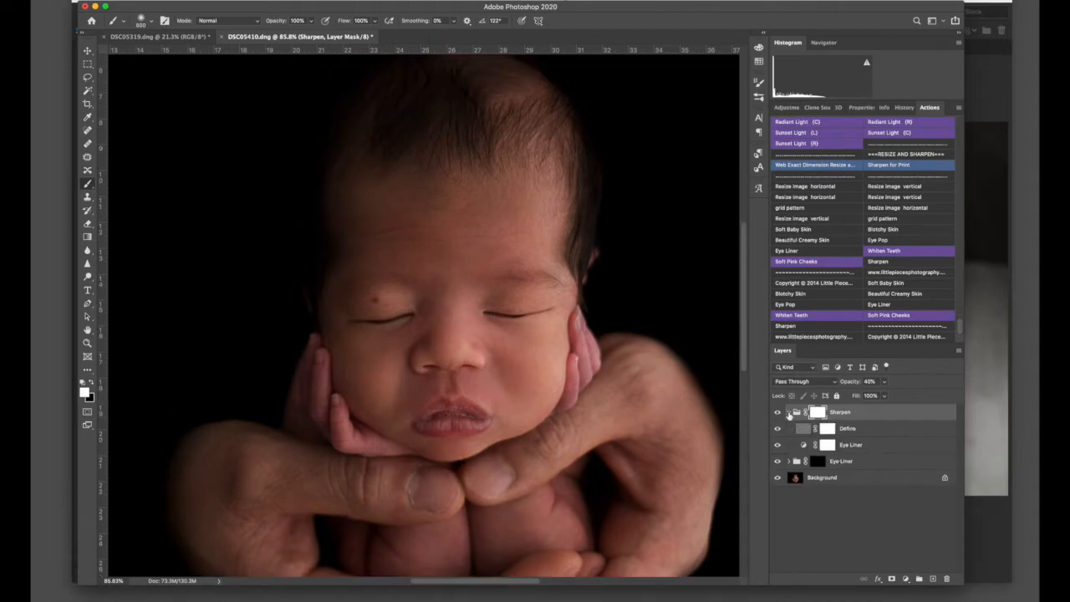
{"action": "left_click", "coordinate": [826, 430]}
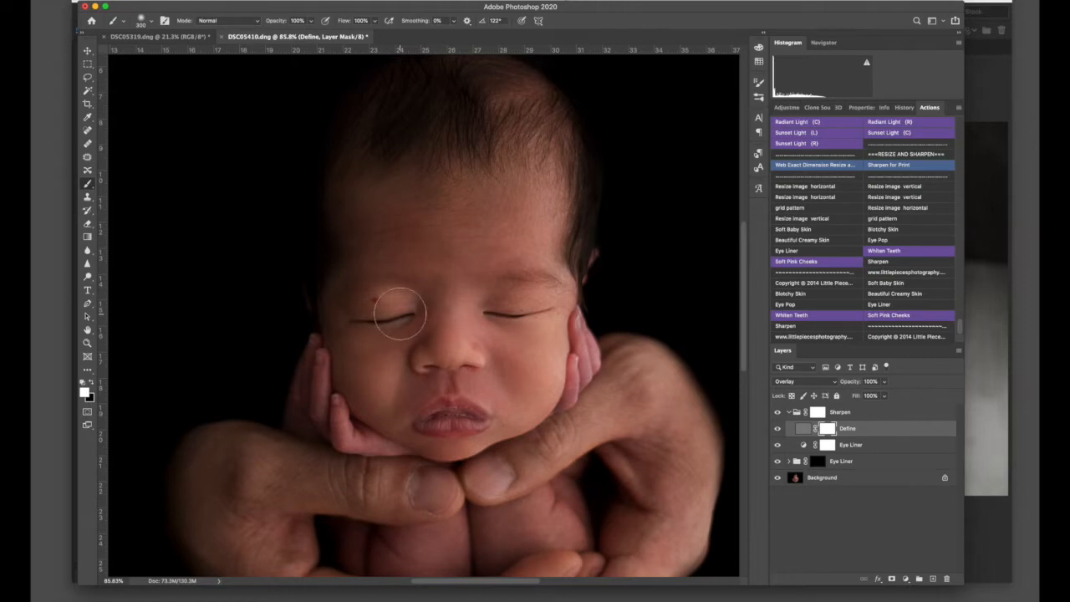
{"action": "scroll", "coordinate": [547, 428], "scroll_direction": "down", "scroll_amount": 3}
{"action": "scroll", "coordinate": [547, 428], "scroll_direction": "down", "scroll_amount": 5}
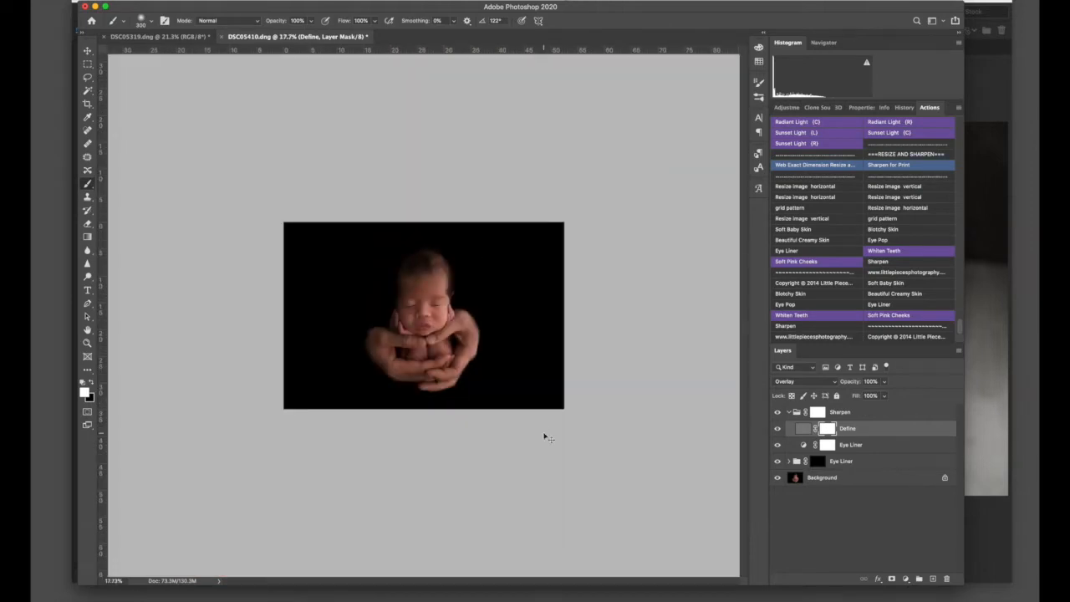
{"action": "key", "text": "super+shift+e"}
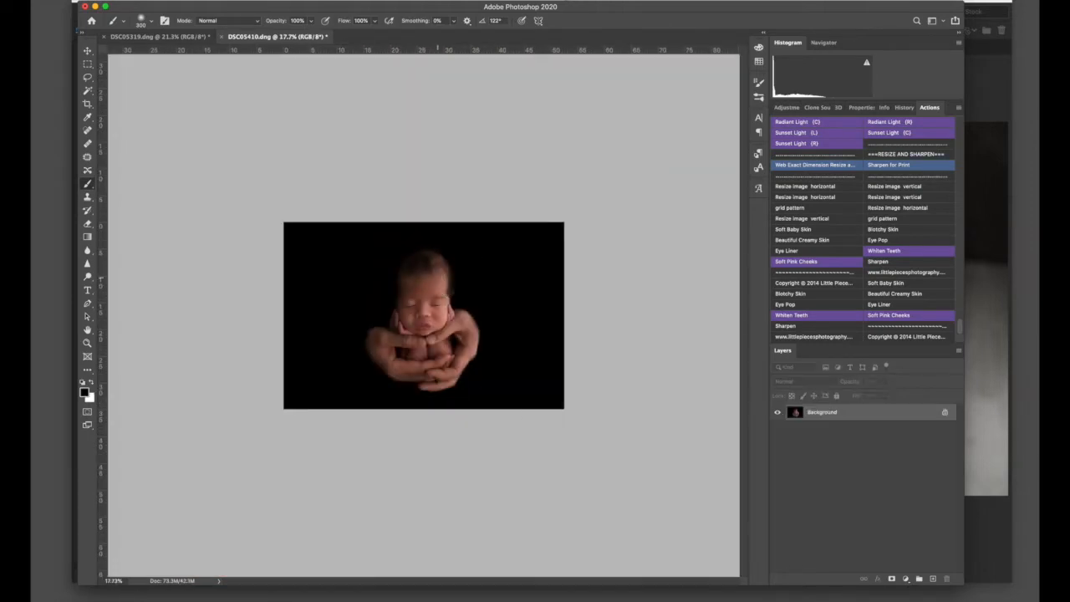
- Run the Chill: Calm The Reds action and paint its mask over the baby's body in white at 10% opacity
{"action": "scroll", "coordinate": [439, 274], "scroll_direction": "up", "scroll_amount": 4}
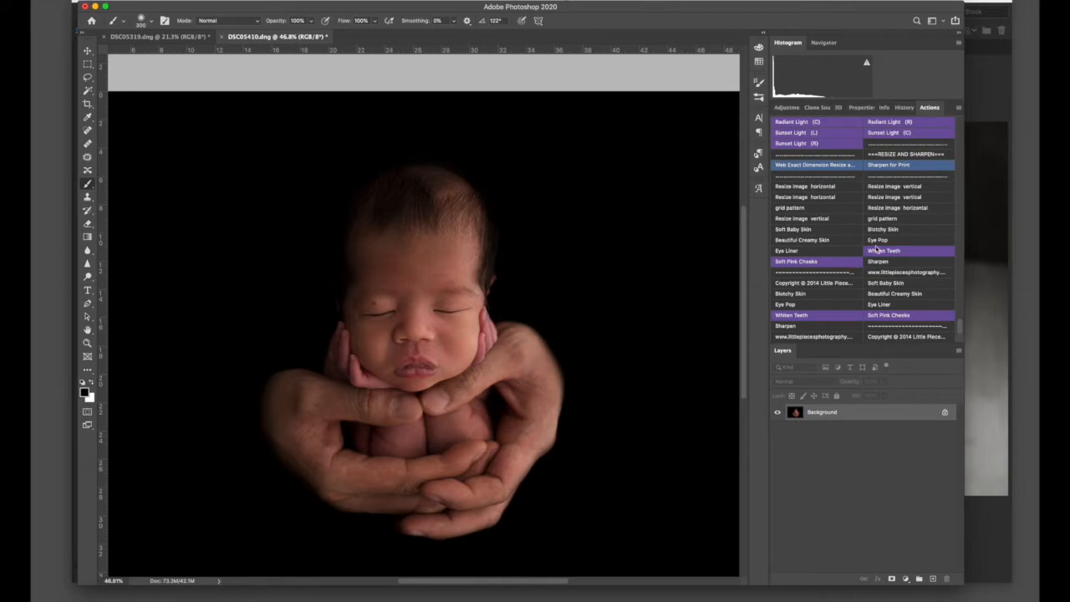
{"action": "scroll", "coordinate": [876, 249], "scroll_direction": "up", "scroll_amount": 2}
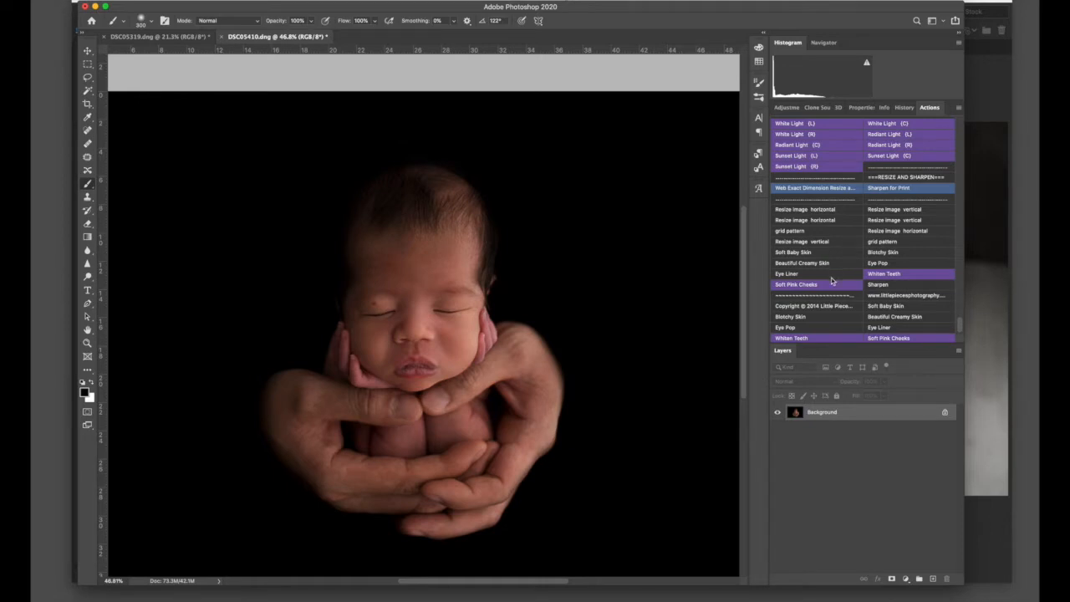
{"action": "scroll", "coordinate": [831, 280], "scroll_direction": "down", "scroll_amount": 2}
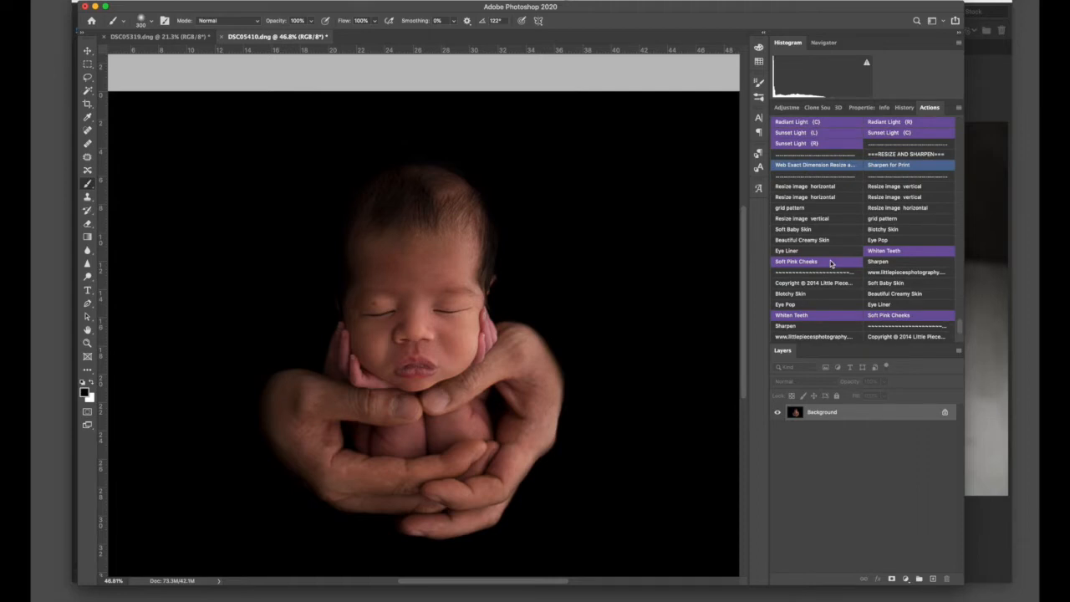
{"action": "scroll", "coordinate": [832, 264], "scroll_direction": "up", "scroll_amount": 20}
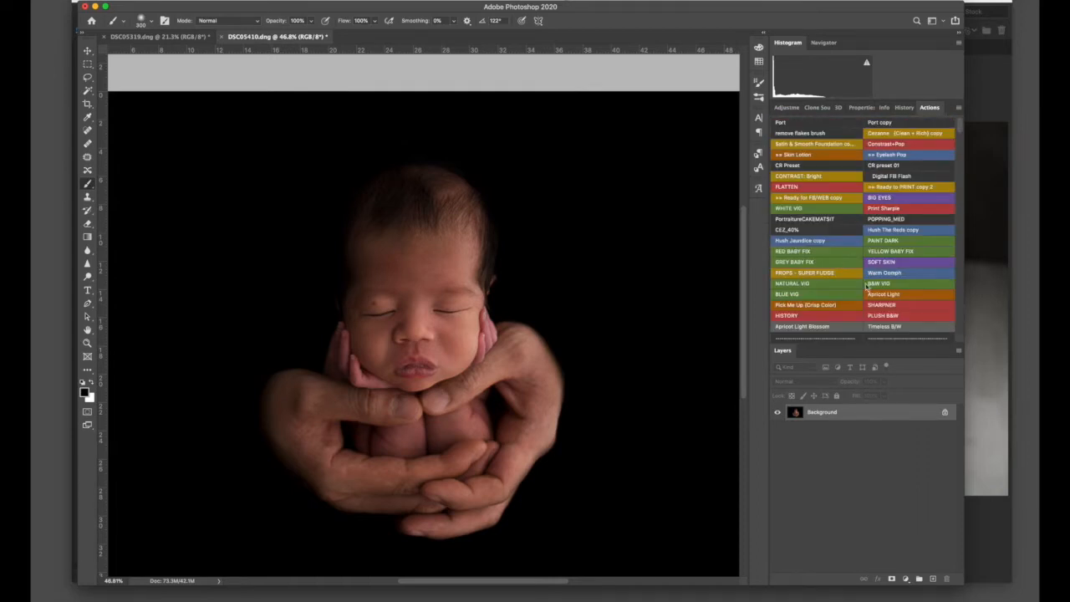
{"action": "scroll", "coordinate": [930, 264], "scroll_direction": "down", "scroll_amount": 10}
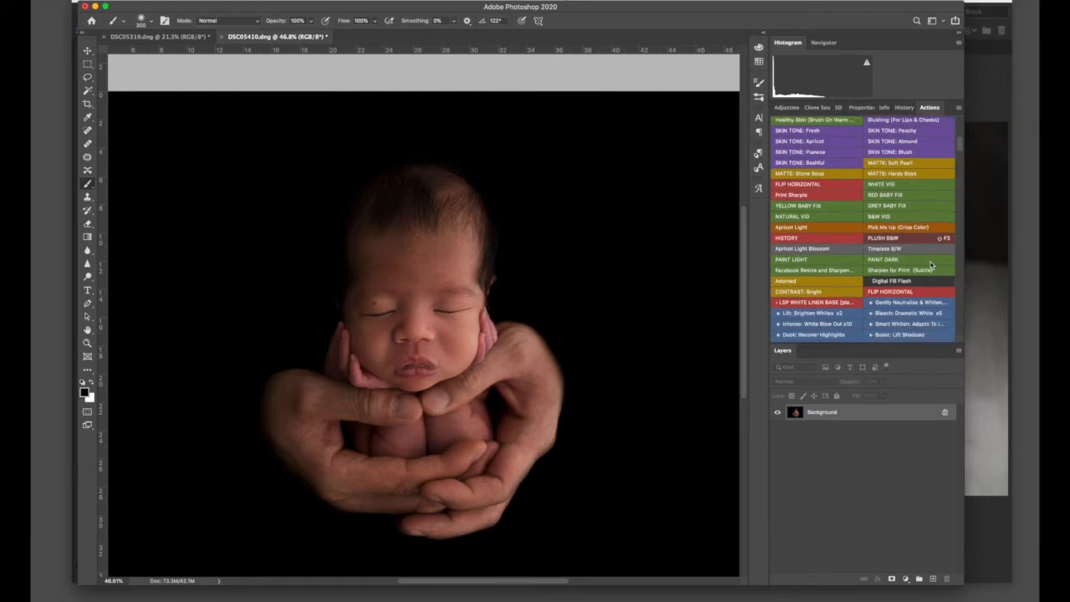
{"action": "scroll", "coordinate": [930, 264], "scroll_direction": "down", "scroll_amount": 5}
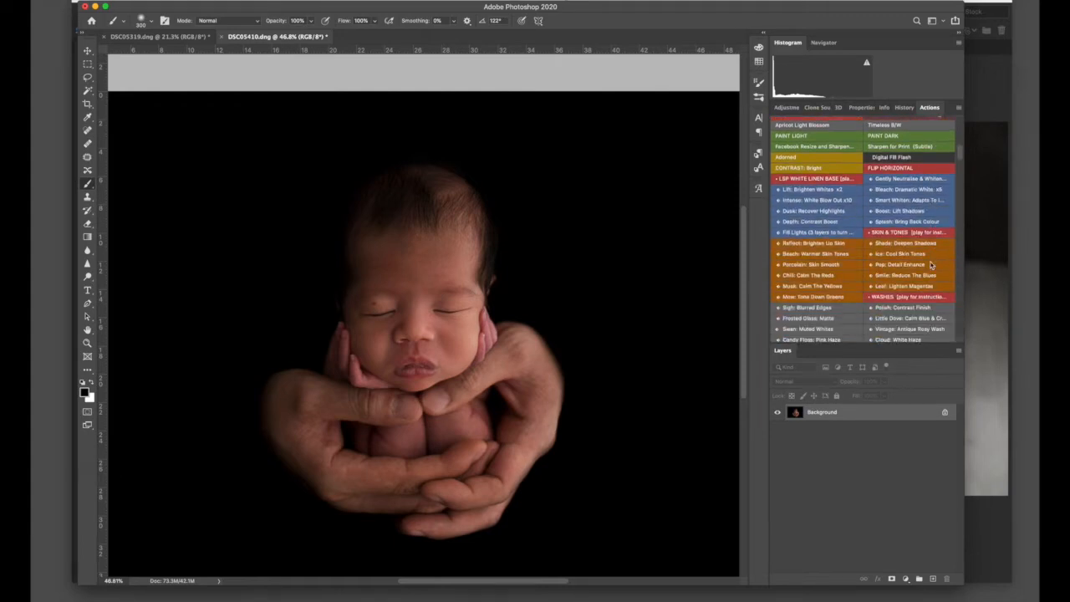
{"action": "left_click", "coordinate": [809, 277]}
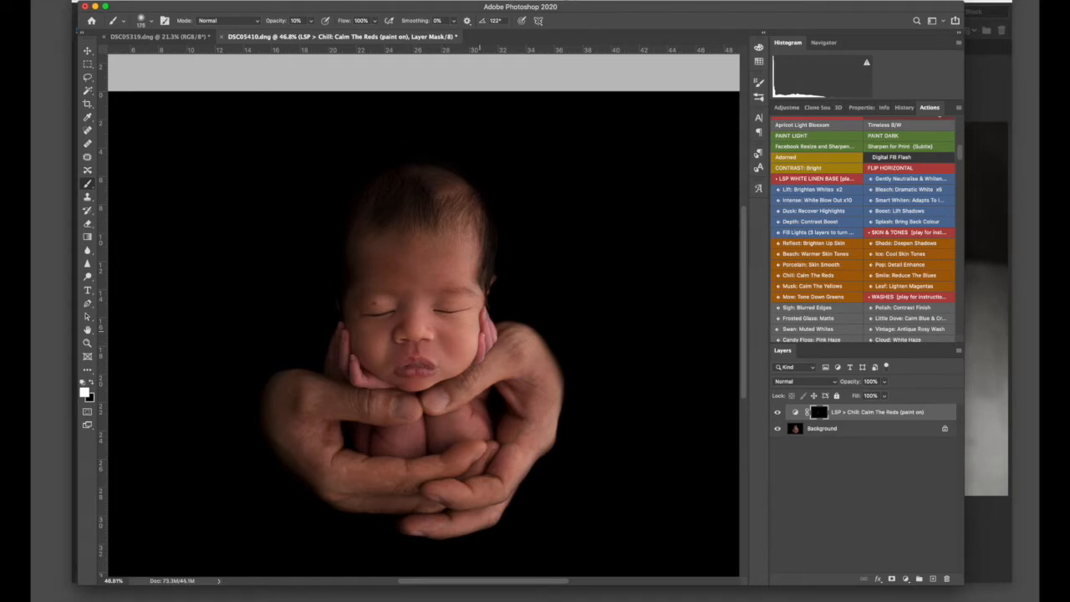
{"action": "mouse_move", "coordinate": [455, 428]}
{"action": "left_mouse_down"}
{"action": "mouse_move", "coordinate": [381, 437]}
{"action": "mouse_move", "coordinate": [405, 445]}
{"action": "mouse_move", "coordinate": [470, 412]}
{"action": "left_mouse_up"}
- Add the Leaf: Lighten Magentas, Smile: Reduce The Blues and Musk: Calm The Yellows corrections and enlarge the brush
{"action": "left_click", "coordinate": [903, 286]}
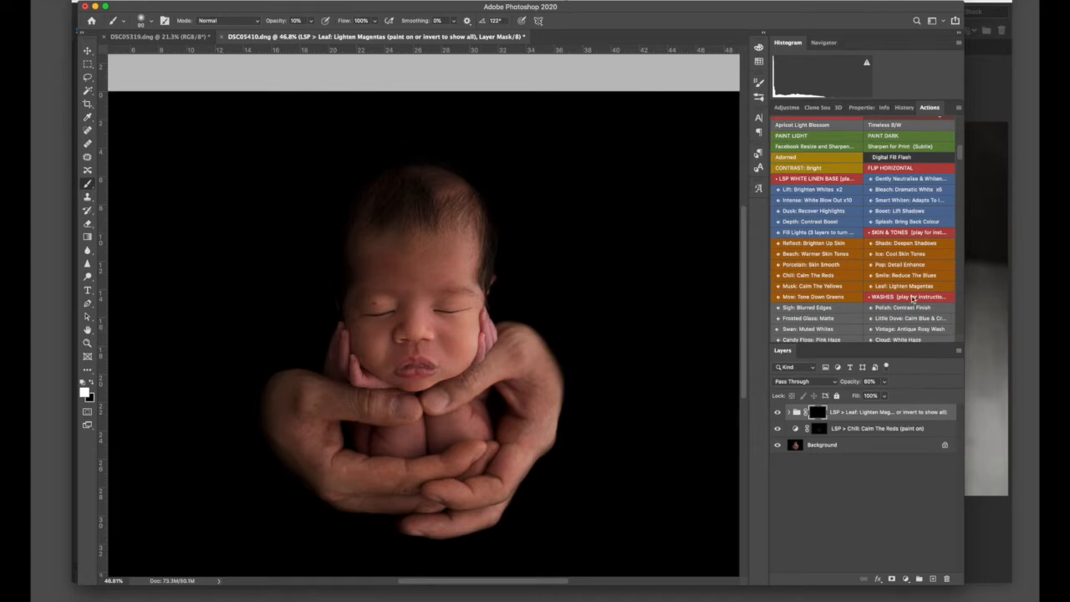
{"action": "left_click", "coordinate": [917, 276]}
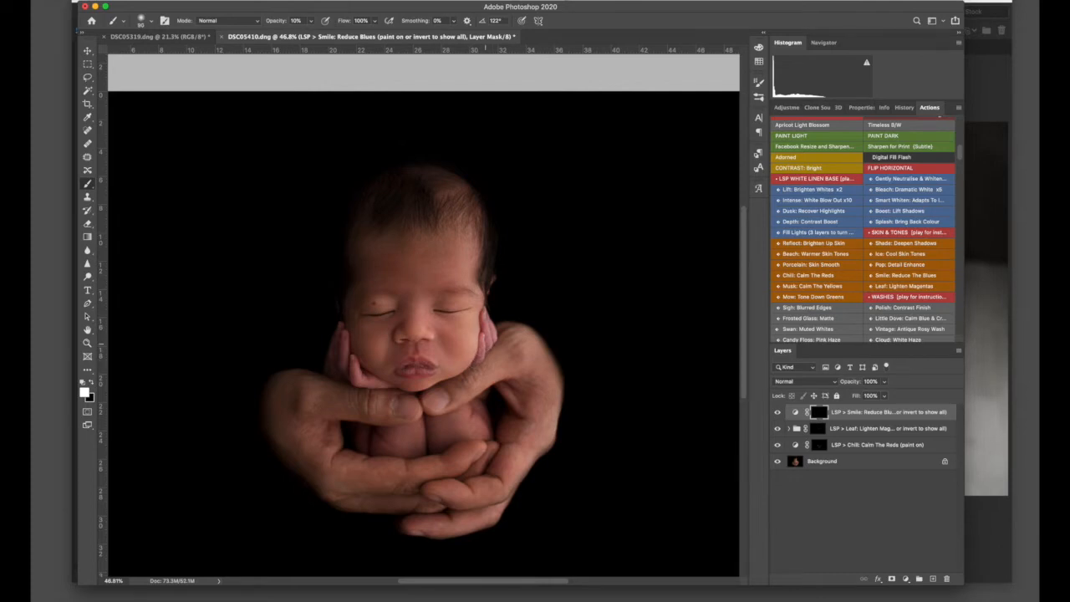
{"action": "key", "text": "bracketright"}
{"action": "key", "text": "bracketright"}
{"action": "key", "text": "bracketright"}
{"action": "key", "text": "bracketright"}
{"action": "key", "text": "bracketright"}
{"action": "key", "text": "bracketright"}
{"action": "key", "text": "bracketright"}
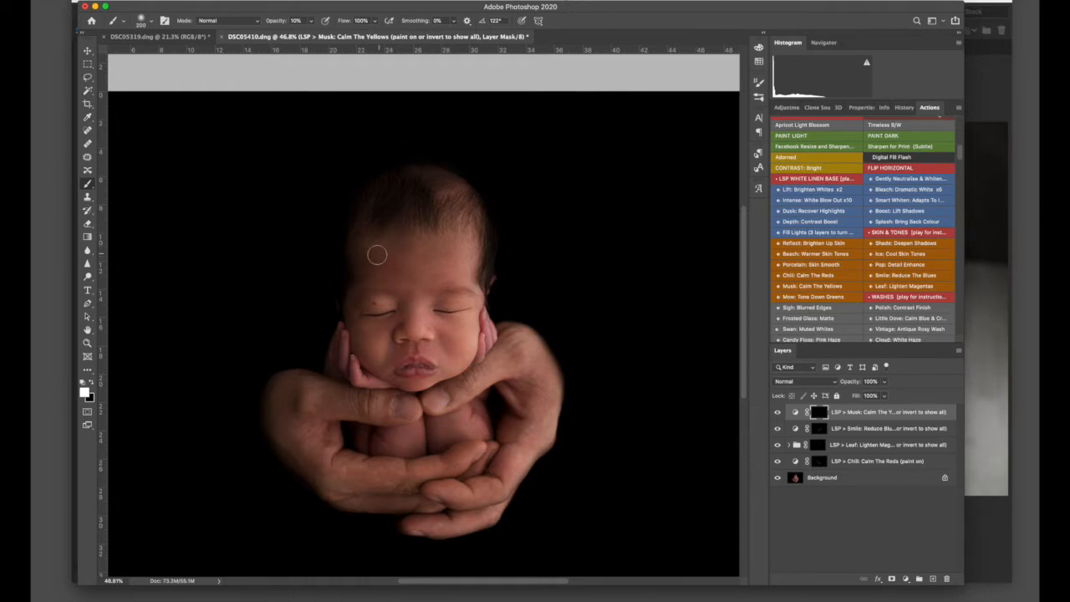
- Enlarge the brush to 250, add a second Chill: Calm The Reds correction over the skin, and merge all visible layers
{"action": "key", "text": "bracketright"}
{"action": "key", "text": "bracketright"}
{"action": "key", "text": "bracketright"}
{"action": "left_click", "coordinate": [847, 276]}
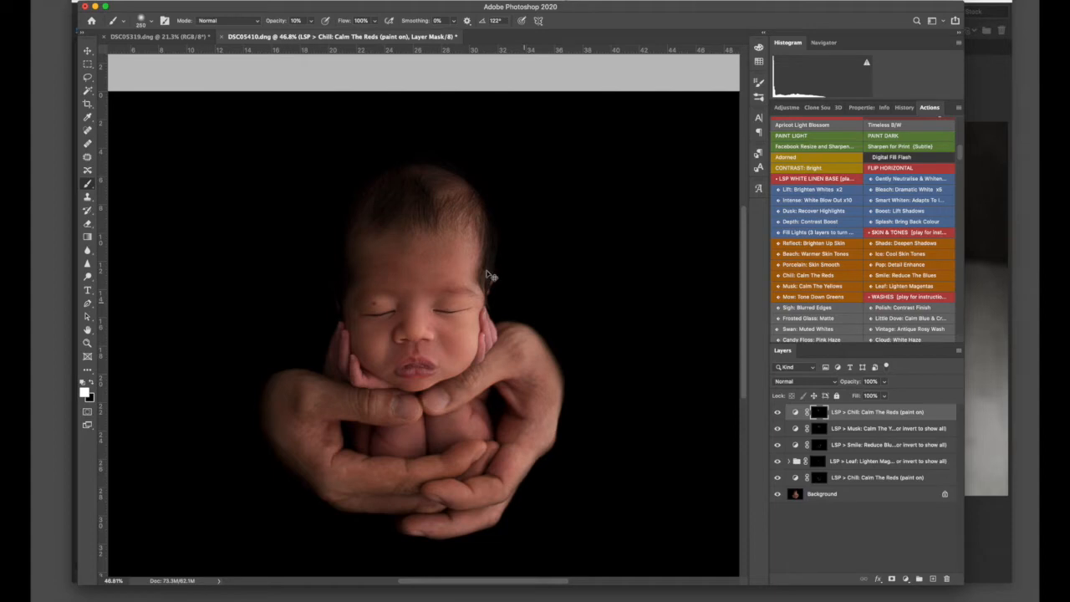
{"action": "key", "text": "shift+super+e"}
- Try to smooth the creases below the baby's hairline with the Patch tool in Normal mode
{"action": "scroll", "coordinate": [387, 256], "scroll_direction": "up", "scroll_amount": 8}
{"action": "scroll", "coordinate": [351, 218], "scroll_direction": "up", "scroll_amount": 1}
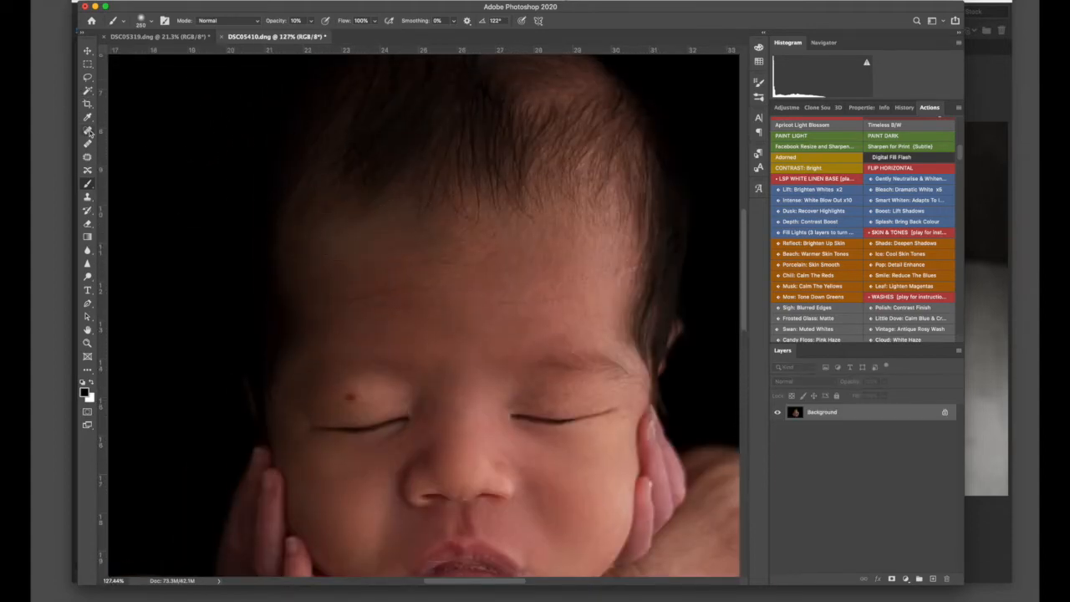
{"action": "left_click", "coordinate": [86, 157]}
{"action": "mouse_move", "coordinate": [381, 221]}
{"action": "left_mouse_down"}
{"action": "mouse_move", "coordinate": [315, 233]}
{"action": "mouse_move", "coordinate": [324, 264]}
{"action": "mouse_move", "coordinate": [395, 254]}
{"action": "mouse_move", "coordinate": [387, 217]}
{"action": "mouse_move", "coordinate": [388, 252]}
{"action": "mouse_move", "coordinate": [420, 288]}
{"action": "left_mouse_up"}
{"action": "key", "text": "super+d"}
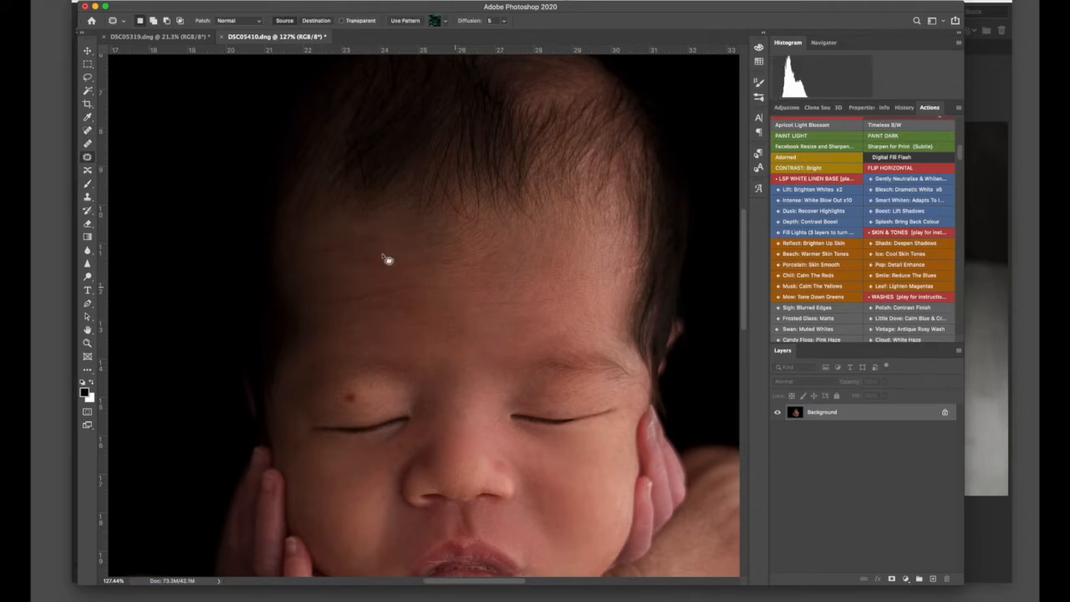
{"action": "mouse_move", "coordinate": [381, 211]}
{"action": "left_mouse_down"}
{"action": "mouse_move", "coordinate": [341, 241]}
{"action": "mouse_move", "coordinate": [384, 220]}
{"action": "mouse_move", "coordinate": [356, 224]}
{"action": "mouse_move", "coordinate": [353, 272]}
{"action": "mouse_move", "coordinate": [388, 238]}
{"action": "mouse_move", "coordinate": [346, 235]}
{"action": "mouse_move", "coordinate": [347, 258]}
{"action": "mouse_move", "coordinate": [543, 252]}
{"action": "left_mouse_up"}
{"action": "key", "text": "super+d"}
{"action": "mouse_move", "coordinate": [349, 215]}
{"action": "left_mouse_down"}
{"action": "mouse_move", "coordinate": [353, 272]}
{"action": "mouse_move", "coordinate": [397, 249]}
{"action": "mouse_move", "coordinate": [385, 208]}
{"action": "mouse_move", "coordinate": [357, 221]}
{"action": "left_mouse_up"}
{"action": "key", "text": "super+d"}
{"action": "scroll", "coordinate": [494, 316], "scroll_direction": "down", "scroll_amount": 10}
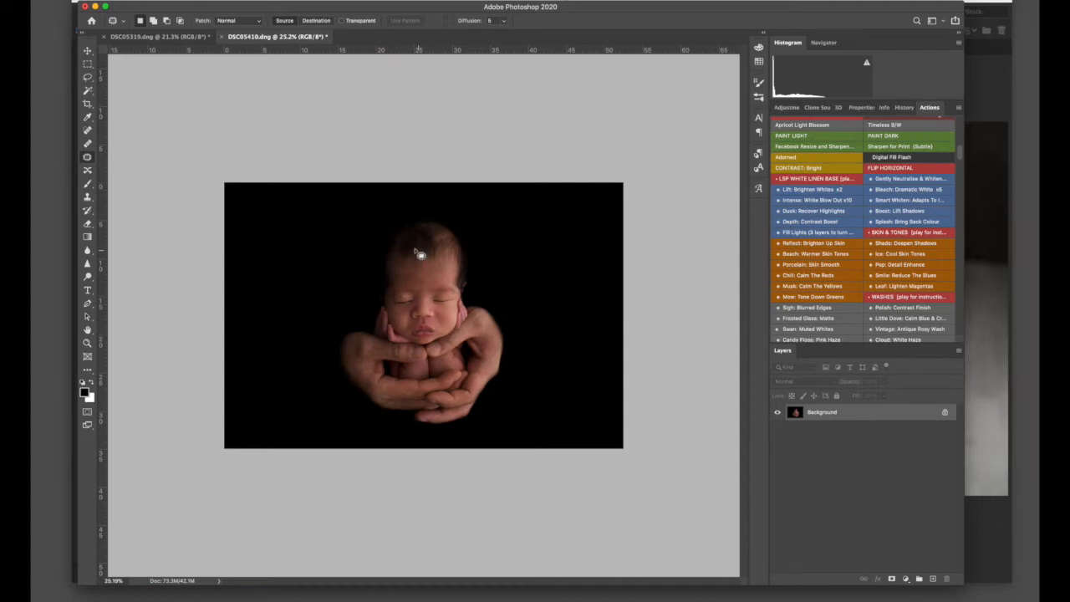
- Try to patch another crease across the shaded side of the baby's forehead
{"action": "scroll", "coordinate": [407, 251], "scroll_direction": "up", "scroll_amount": 4}
{"action": "scroll", "coordinate": [408, 252], "scroll_direction": "up", "scroll_amount": 8}
{"action": "mouse_move", "coordinate": [402, 361]}
{"action": "left_mouse_down"}
{"action": "mouse_move", "coordinate": [327, 378]}
{"action": "mouse_move", "coordinate": [383, 381]}
{"action": "mouse_move", "coordinate": [439, 360]}
{"action": "mouse_move", "coordinate": [389, 399]}
{"action": "mouse_move", "coordinate": [464, 404]}
{"action": "left_mouse_up"}
{"action": "left_click", "coordinate": [373, 371]}
{"action": "mouse_move", "coordinate": [332, 373]}
{"action": "left_mouse_down"}
{"action": "mouse_move", "coordinate": [392, 377]}
{"action": "mouse_move", "coordinate": [407, 348]}
{"action": "mouse_move", "coordinate": [441, 334]}
{"action": "left_mouse_up"}
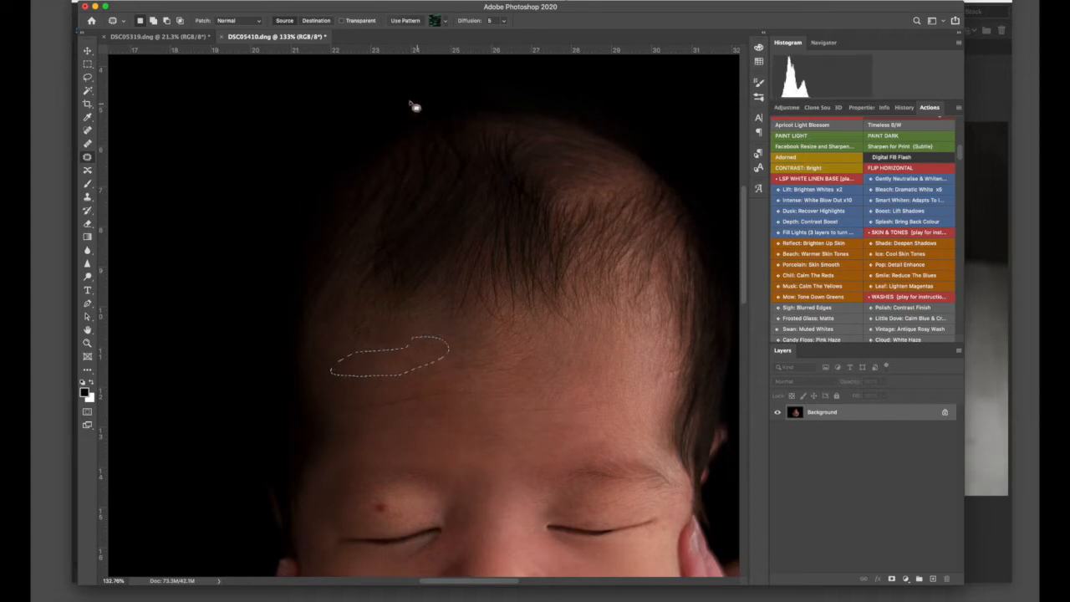
- Try patching the shaded forehead areas with the Patch tool set to Content-Aware
{"action": "left_click", "coordinate": [239, 22]}
{"action": "left_click", "coordinate": [239, 32]}
{"action": "left_click_drag", "start_coordinate": [426, 370], "coordinate": [489, 365]}
{"action": "key", "text": "super+d"}
{"action": "mouse_move", "coordinate": [427, 335]}
{"action": "left_mouse_down"}
{"action": "mouse_move", "coordinate": [342, 349]}
{"action": "mouse_move", "coordinate": [375, 378]}
{"action": "mouse_move", "coordinate": [427, 366]}
{"action": "mouse_move", "coordinate": [397, 342]}
{"action": "mouse_move", "coordinate": [405, 426]}
{"action": "left_mouse_up"}
{"action": "key", "text": "super+d"}
{"action": "mouse_move", "coordinate": [410, 316]}
{"action": "left_mouse_down"}
{"action": "mouse_move", "coordinate": [328, 318]}
{"action": "mouse_move", "coordinate": [325, 365]}
{"action": "mouse_move", "coordinate": [430, 348]}
{"action": "mouse_move", "coordinate": [433, 302]}
{"action": "mouse_move", "coordinate": [418, 386]}
{"action": "left_mouse_up"}
{"action": "key", "text": "super+d"}
{"action": "scroll", "coordinate": [502, 365], "scroll_direction": "down", "scroll_amount": 5}
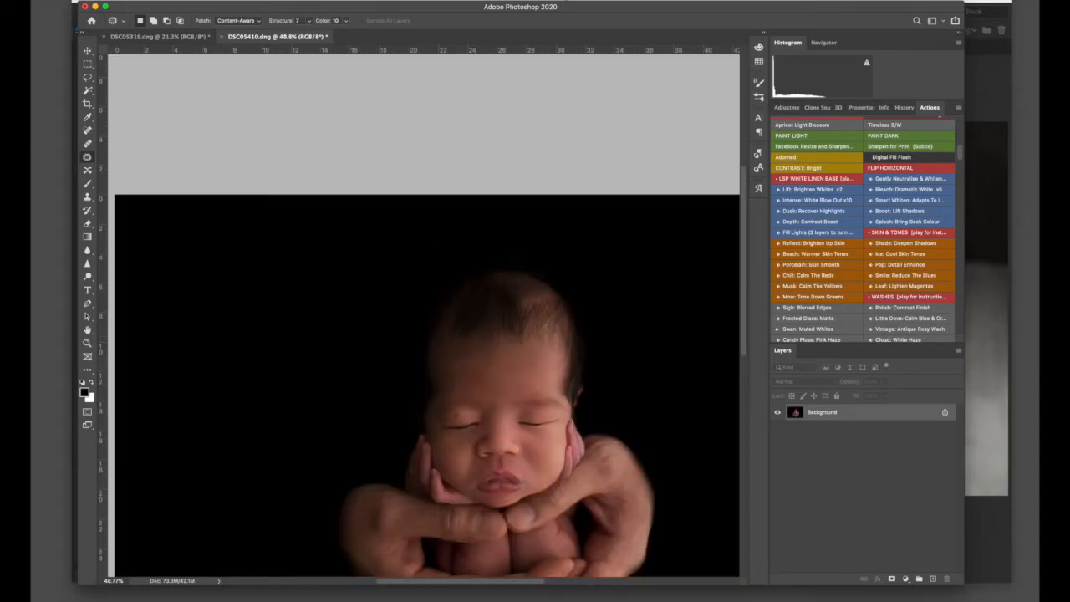
- Return the Patch tool to Normal mode and undo the forehead patches
{"action": "left_click", "coordinate": [257, 21]}
{"action": "left_click", "coordinate": [238, 11]}
{"action": "left_click_drag", "start_coordinate": [456, 340], "coordinate": [433, 355]}
{"action": "key", "text": "super+z"}
{"action": "key", "text": "super+z"}
{"action": "key", "text": "super+z"}
{"action": "key", "text": "super+z"}
{"action": "key", "text": "super+z"}
{"action": "key", "text": "super+z"}
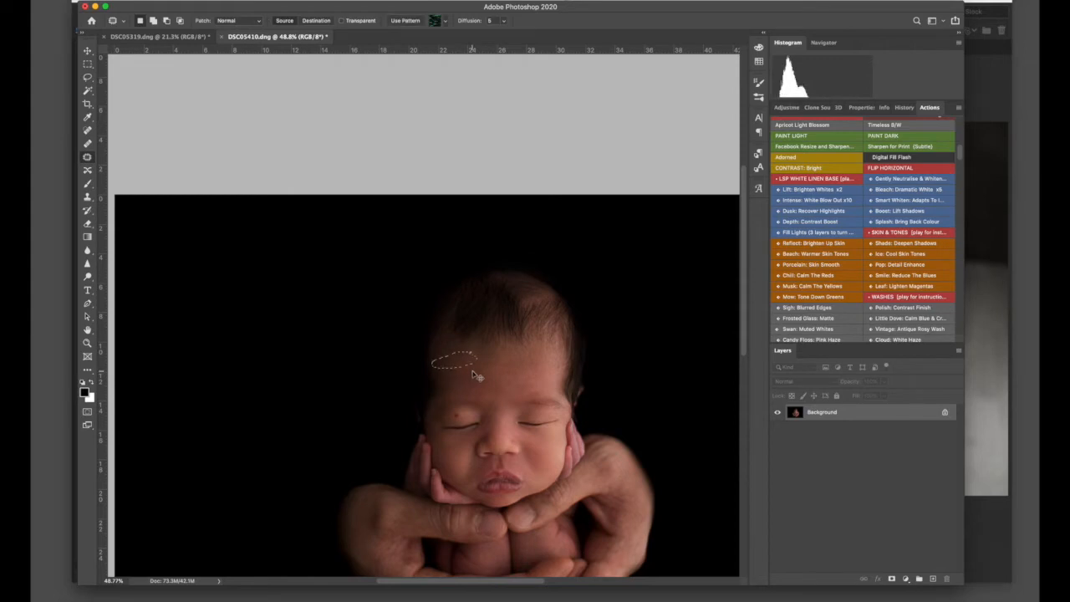
{"action": "key", "text": "super+z"}
{"action": "key", "text": "super+z"}
{"action": "key", "text": "super+z"}
{"action": "key", "text": "super+z"}
{"action": "key", "text": "super+z"}
{"action": "key", "text": "super+z"}
{"action": "key", "text": "super+z"}
{"action": "key", "text": "super+z"}
{"action": "key", "text": "super+z"}
{"action": "key", "text": "super+z"}
{"action": "key", "text": "super+z"}
{"action": "key", "text": "super+z"}
{"action": "key", "text": "super+z"}
{"action": "key", "text": "super+z"}
- Patch the creases below the baby's hairline and across the shaded side of the forehead
{"action": "scroll", "coordinate": [465, 370], "scroll_direction": "up", "scroll_amount": 3}
{"action": "mouse_move", "coordinate": [478, 337]}
{"action": "left_mouse_down"}
{"action": "mouse_move", "coordinate": [449, 346]}
{"action": "mouse_move", "coordinate": [478, 355]}
{"action": "mouse_move", "coordinate": [476, 315]}
{"action": "mouse_move", "coordinate": [432, 360]}
{"action": "mouse_move", "coordinate": [475, 343]}
{"action": "left_mouse_up"}
{"action": "key", "text": "super+d"}
{"action": "left_click_drag", "start_coordinate": [469, 347], "coordinate": [463, 376]}
{"action": "key", "text": "super+d"}
{"action": "mouse_move", "coordinate": [472, 337]}
{"action": "left_mouse_down"}
{"action": "mouse_move", "coordinate": [436, 341]}
{"action": "mouse_move", "coordinate": [472, 337]}
{"action": "left_mouse_up"}
{"action": "left_click_drag", "start_coordinate": [458, 381], "coordinate": [464, 379]}
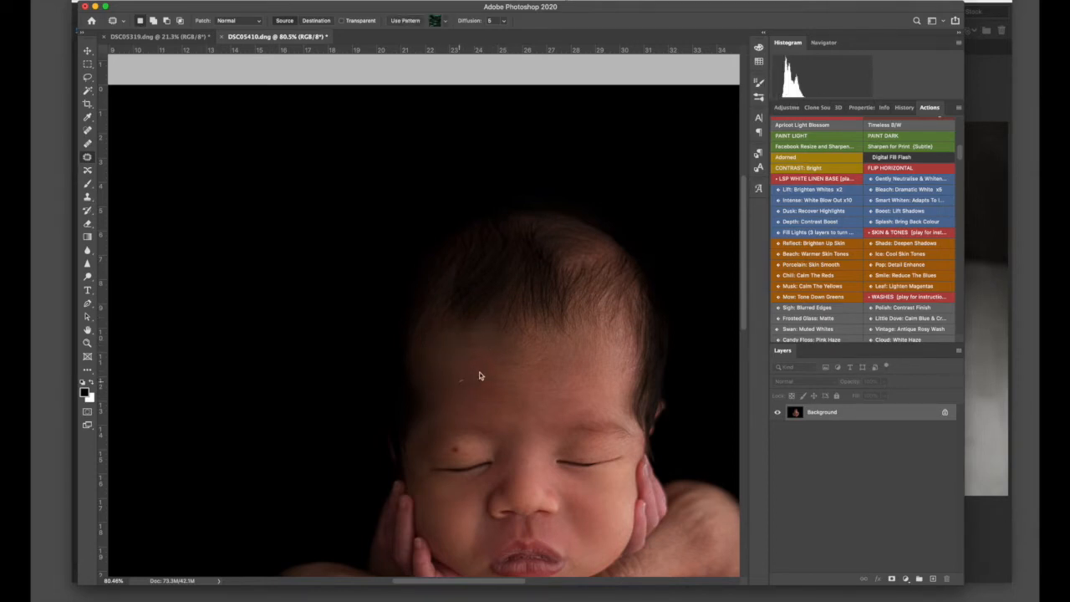
- Patch the remaining lines on the upper forehead with smoother nearby skin and clear the selection
{"action": "key", "text": "Return"}
{"action": "mouse_move", "coordinate": [456, 358]}
{"action": "left_mouse_down"}
{"action": "mouse_move", "coordinate": [475, 339]}
{"action": "mouse_move", "coordinate": [452, 355]}
{"action": "left_mouse_up"}
{"action": "mouse_move", "coordinate": [452, 350]}
{"action": "left_mouse_down"}
{"action": "mouse_move", "coordinate": [444, 370]}
{"action": "mouse_move", "coordinate": [465, 353]}
{"action": "mouse_move", "coordinate": [470, 368]}
{"action": "left_mouse_up"}
{"action": "key", "text": "super+d"}
{"action": "key", "text": "super+d"}
{"action": "mouse_move", "coordinate": [524, 341]}
{"action": "left_mouse_down"}
{"action": "mouse_move", "coordinate": [418, 353]}
{"action": "mouse_move", "coordinate": [465, 369]}
{"action": "mouse_move", "coordinate": [510, 363]}
{"action": "mouse_move", "coordinate": [519, 349]}
{"action": "mouse_move", "coordinate": [498, 367]}
{"action": "mouse_move", "coordinate": [507, 404]}
{"action": "left_mouse_up"}
{"action": "key", "text": "super+d"}
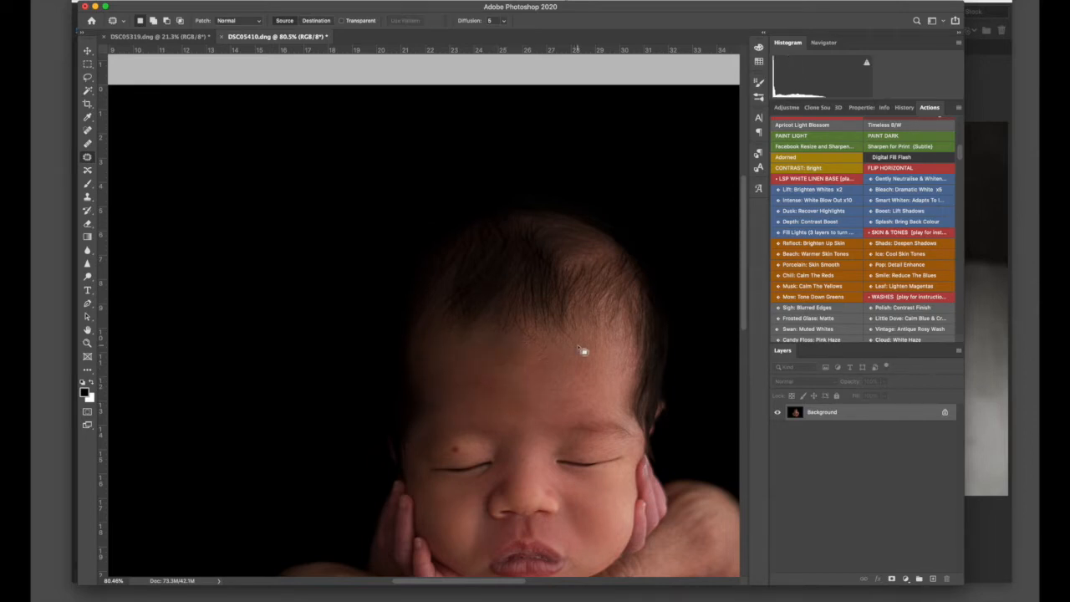
- Reveal the masked Layer 1 over the baby's forehead by painting white with an enlarged brush at 100% opacity
{"action": "scroll", "coordinate": [578, 347], "scroll_direction": "down", "scroll_amount": 5}
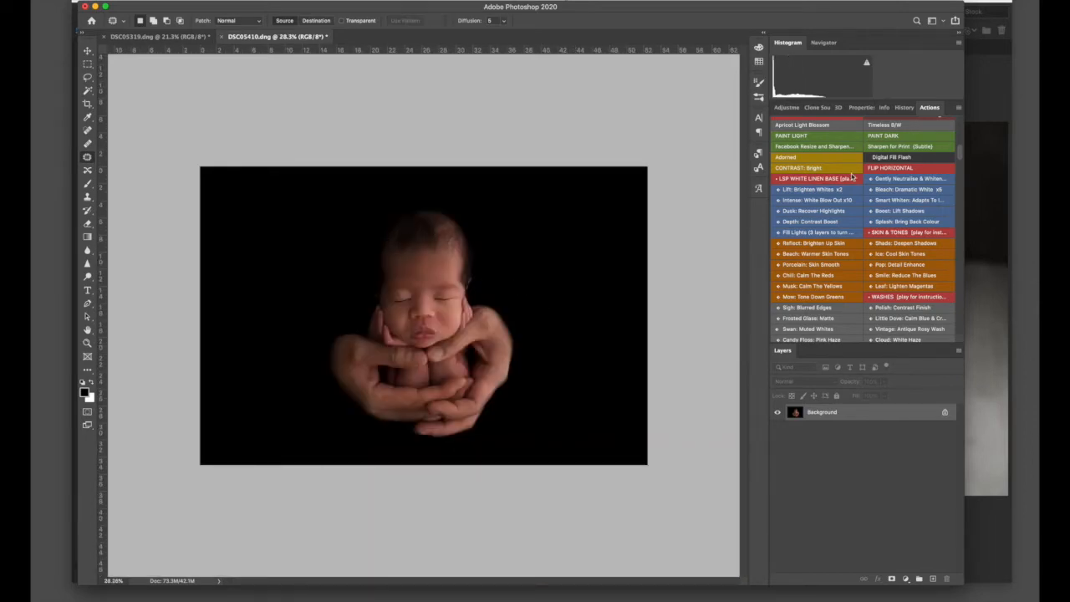
{"action": "scroll", "coordinate": [844, 167], "scroll_direction": "up", "scroll_amount": 5}
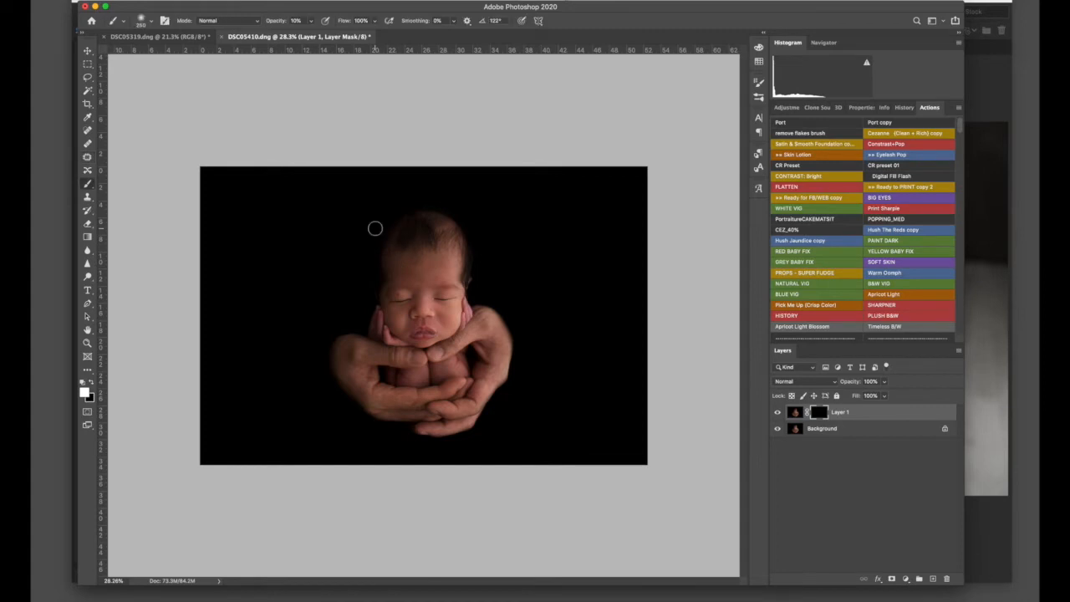
{"action": "key", "text": "]"}
{"action": "key", "text": "]"}
{"action": "left_click_drag", "start_coordinate": [402, 265], "coordinate": [408, 270]}
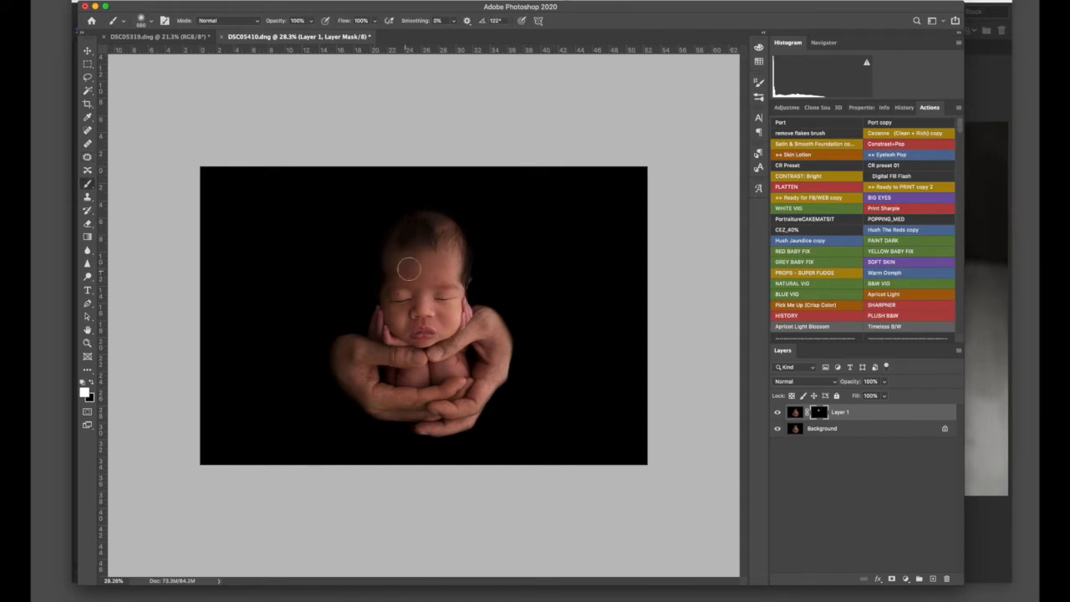
- Run the Skin Lotion action, continue past its warnings and paint the effect over the baby's forehead
{"action": "left_click", "coordinate": [810, 157]}
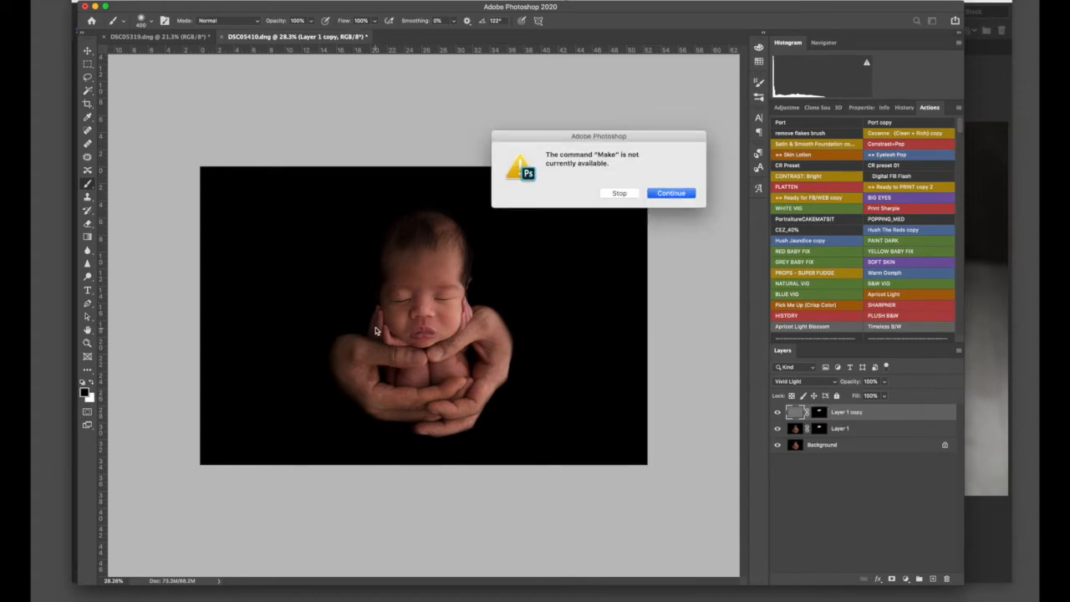
{"action": "key", "text": "Return"}
{"action": "key", "text": "Return"}
{"action": "mouse_move", "coordinate": [425, 275]}
{"action": "left_mouse_down"}
{"action": "mouse_move", "coordinate": [425, 245]}
{"action": "mouse_move", "coordinate": [402, 256]}
{"action": "mouse_move", "coordinate": [431, 262]}
{"action": "left_mouse_up"}
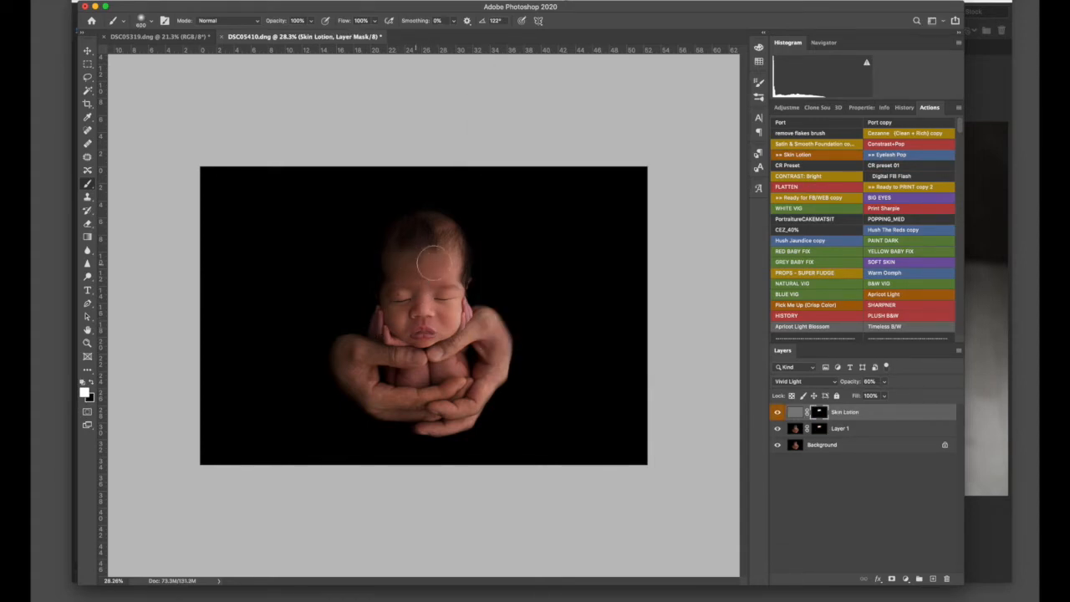
- Merge the Skin Lotion layer and Layer 1 down into the Background
{"action": "scroll", "coordinate": [410, 239], "scroll_direction": "up", "scroll_amount": 5}
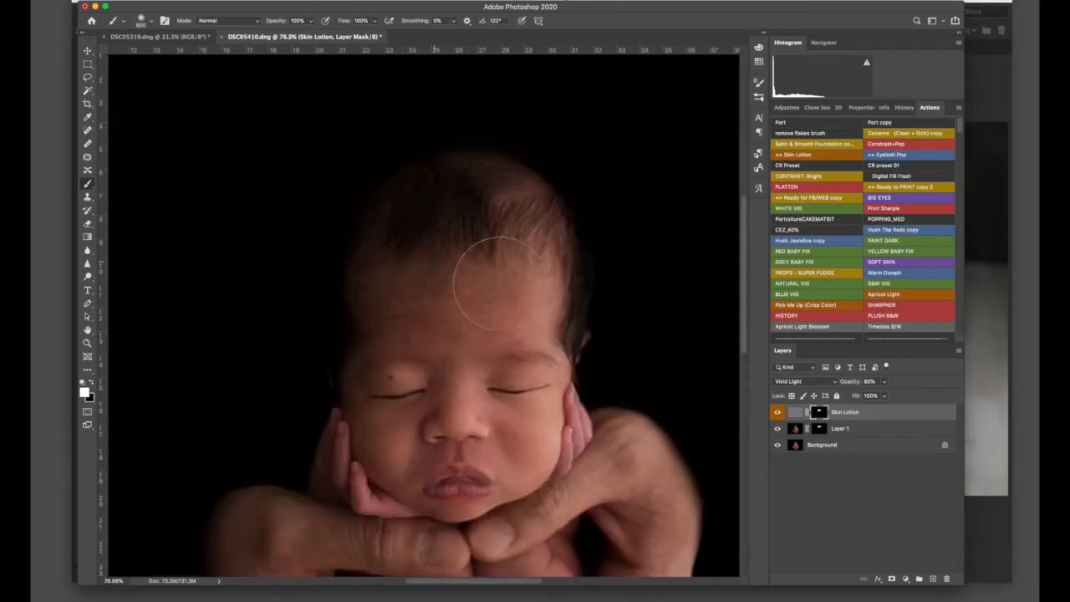
{"action": "left_click", "coordinate": [844, 415]}
{"action": "key", "text": "super+e"}
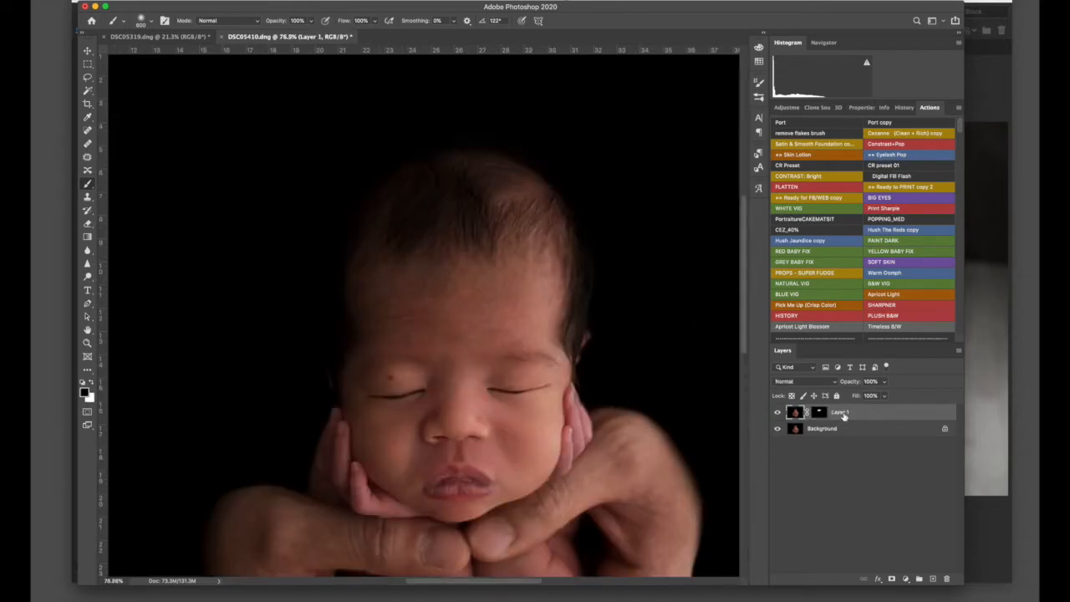
{"action": "key", "text": "super+e"}
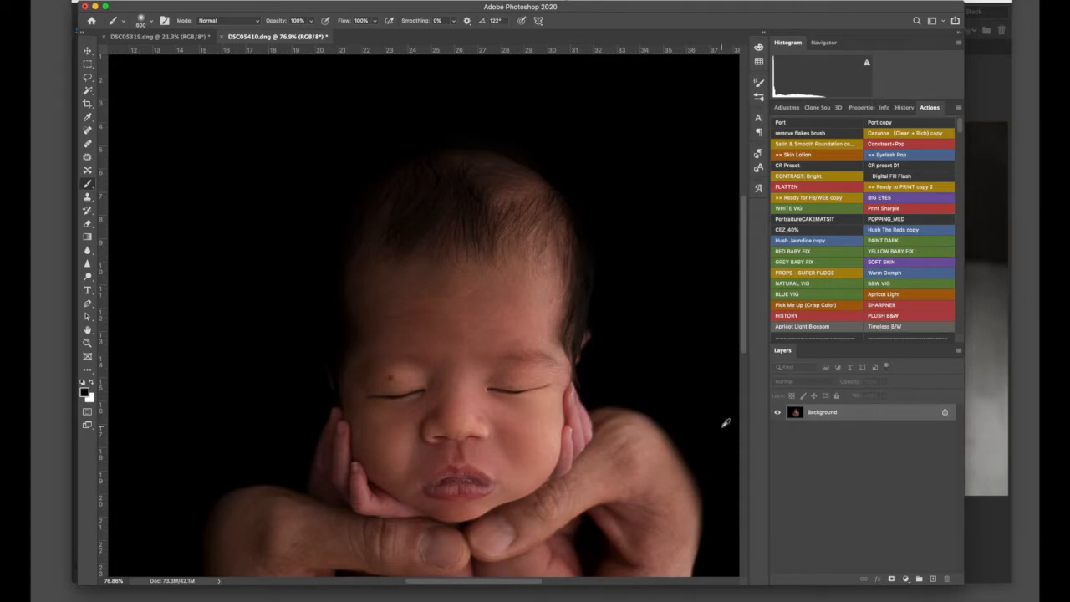
- Apply a Camera Raw adjustment with the basic tone sliders reset to default, Contrast +13, Blacks -7 and slightly lower Highlights
{"action": "scroll", "coordinate": [404, 422], "scroll_direction": "down", "scroll_amount": 5}
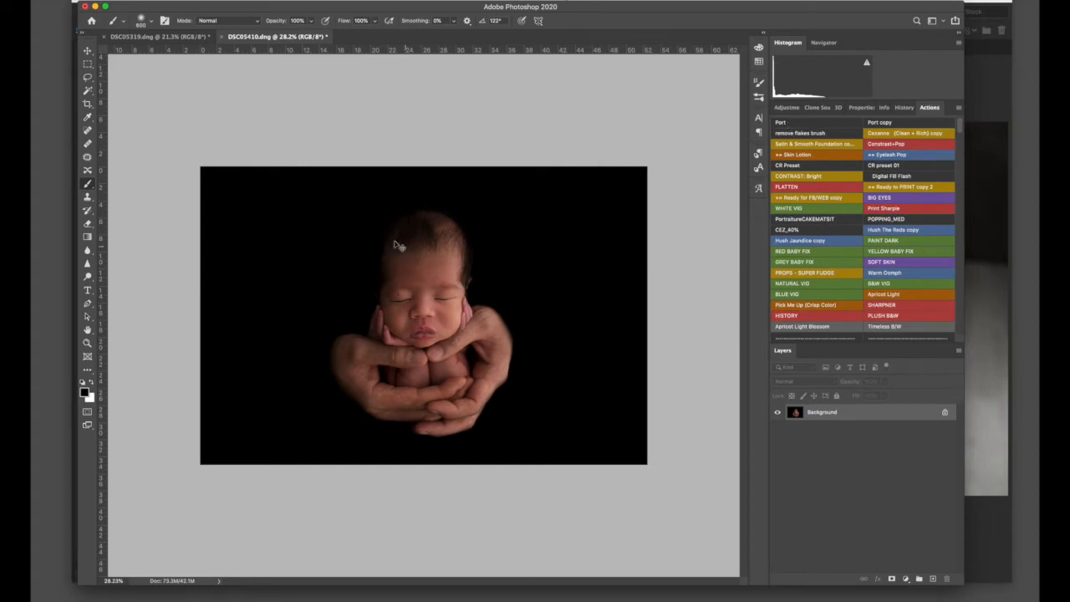
{"action": "scroll", "coordinate": [389, 234], "scroll_direction": "up", "scroll_amount": 3}
{"action": "scroll", "coordinate": [389, 234], "scroll_direction": "up", "scroll_amount": 3}
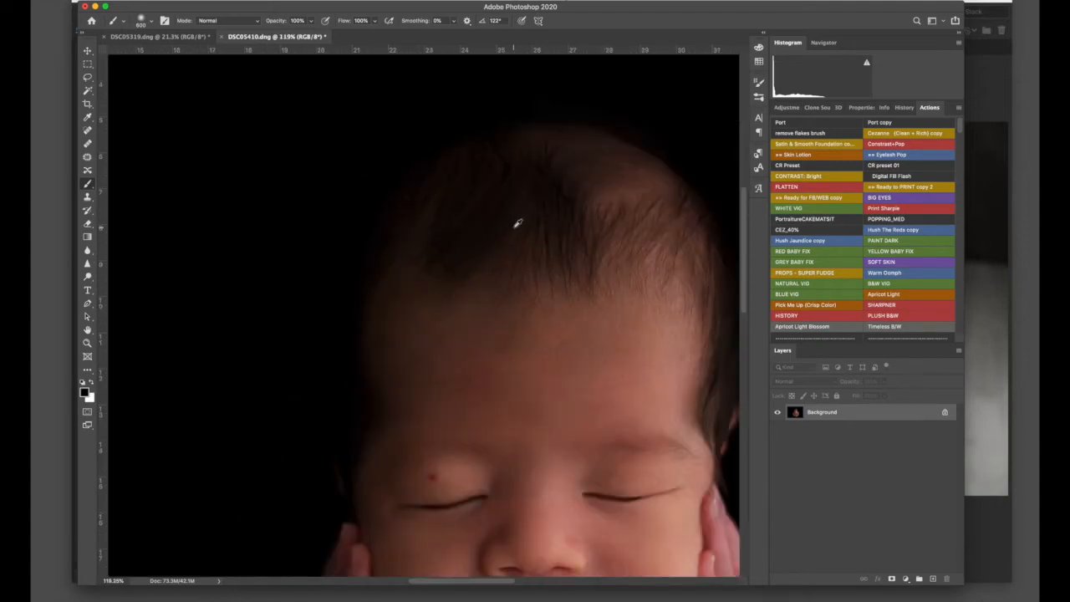
{"action": "scroll", "coordinate": [516, 223], "scroll_direction": "down", "scroll_amount": 3}
{"action": "scroll", "coordinate": [518, 223], "scroll_direction": "down", "scroll_amount": 2}
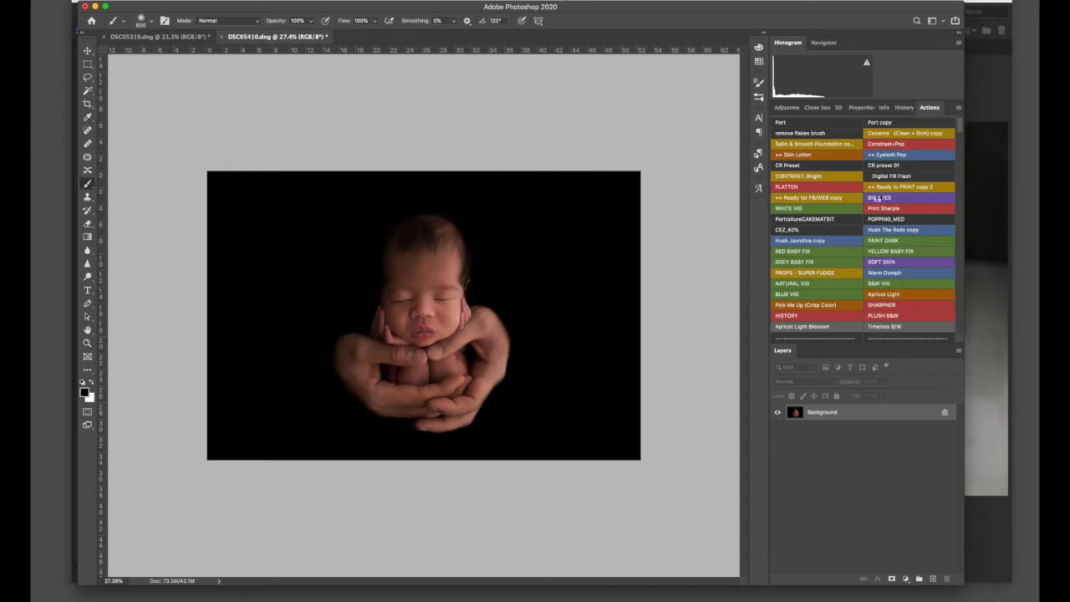
{"action": "left_click", "coordinate": [830, 272]}
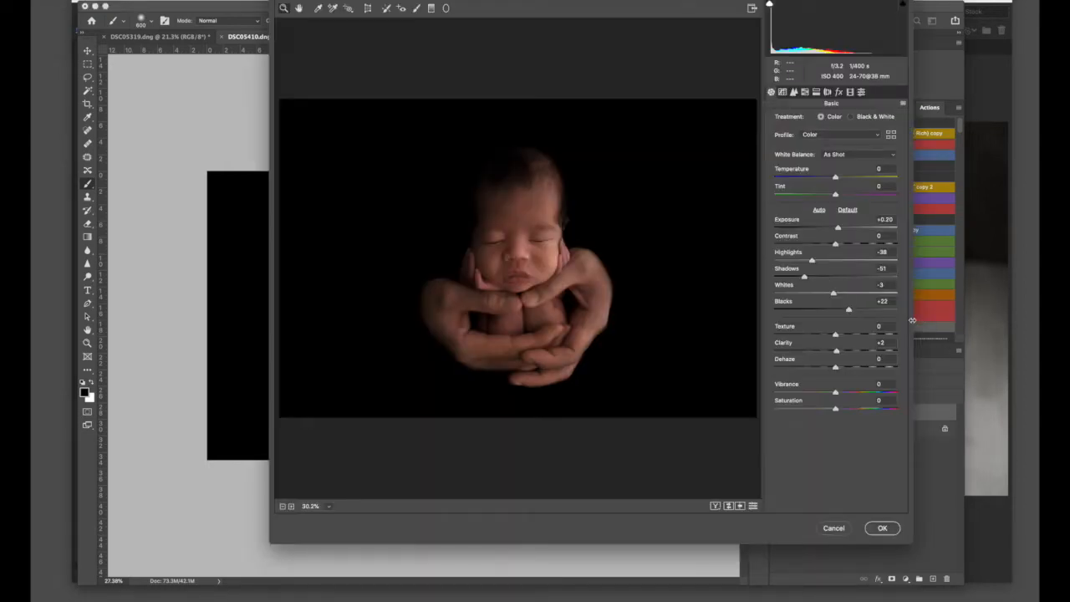
{"action": "left_click", "coordinate": [849, 210]}
{"action": "left_click_drag", "start_coordinate": [838, 243], "coordinate": [842, 244]}
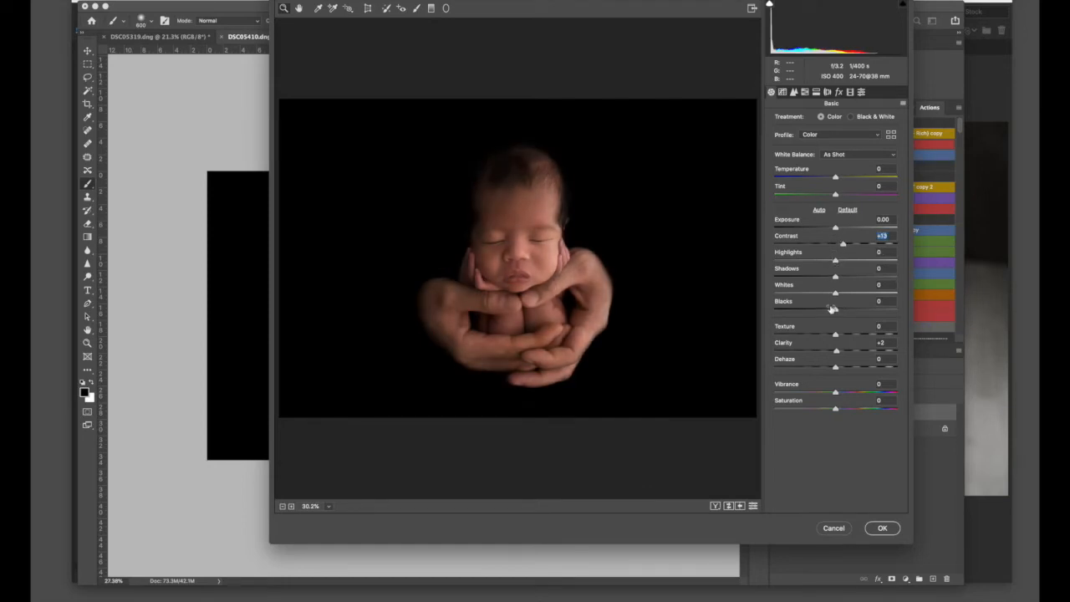
{"action": "left_click_drag", "start_coordinate": [834, 309], "coordinate": [830, 311]}
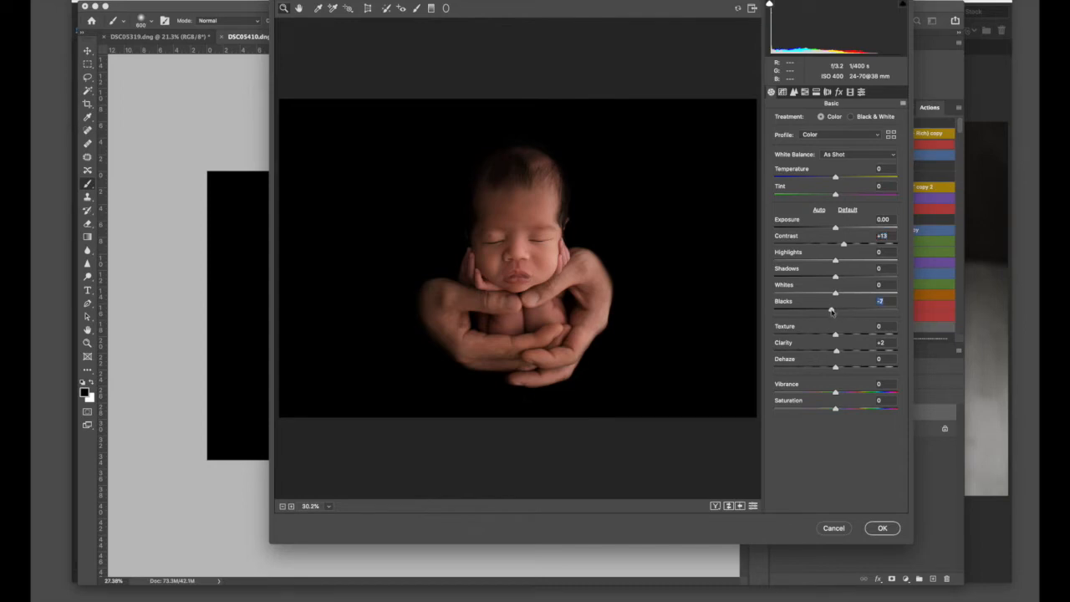
{"action": "left_click", "coordinate": [829, 261]}
{"action": "left_click", "coordinate": [882, 527]}
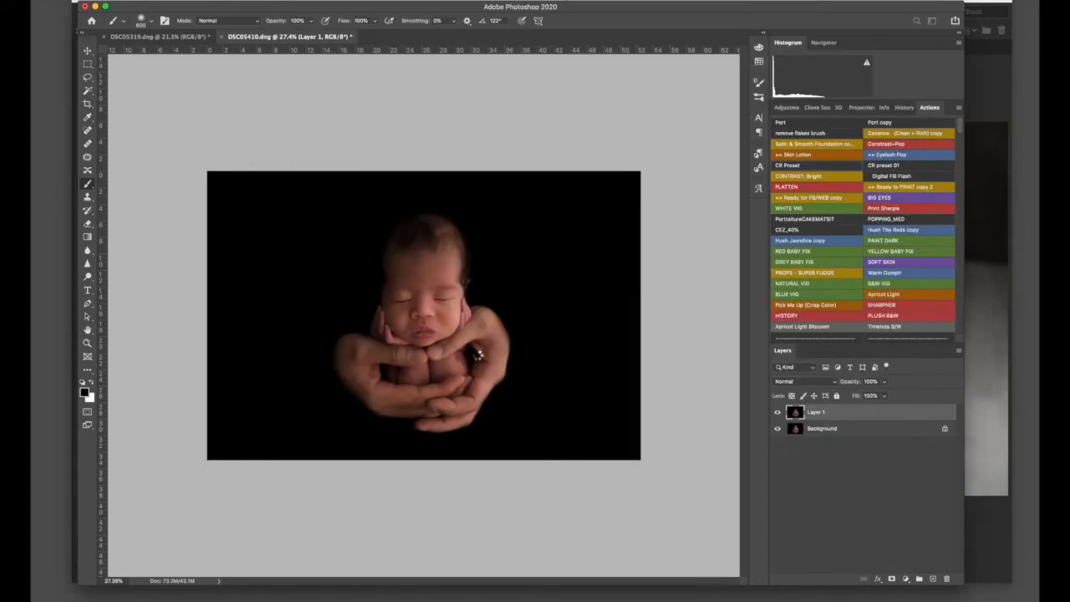
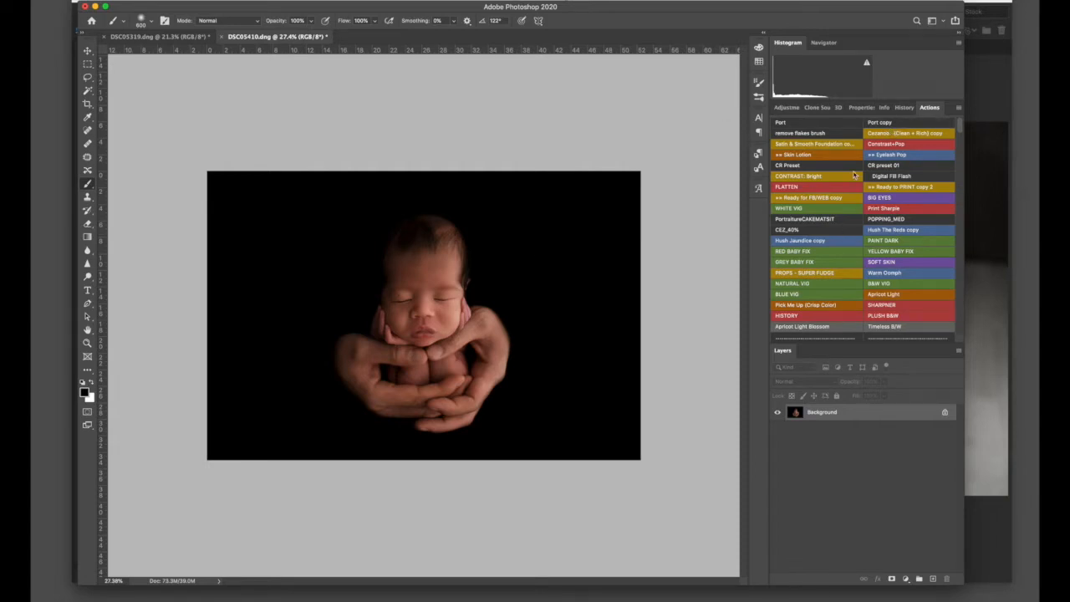
- Return the history to the last Flatten Image state and run the Cezanne (Clean + Rich) action, accepting its flattening
{"action": "left_click", "coordinate": [903, 107]}
{"action": "left_click", "coordinate": [819, 311]}
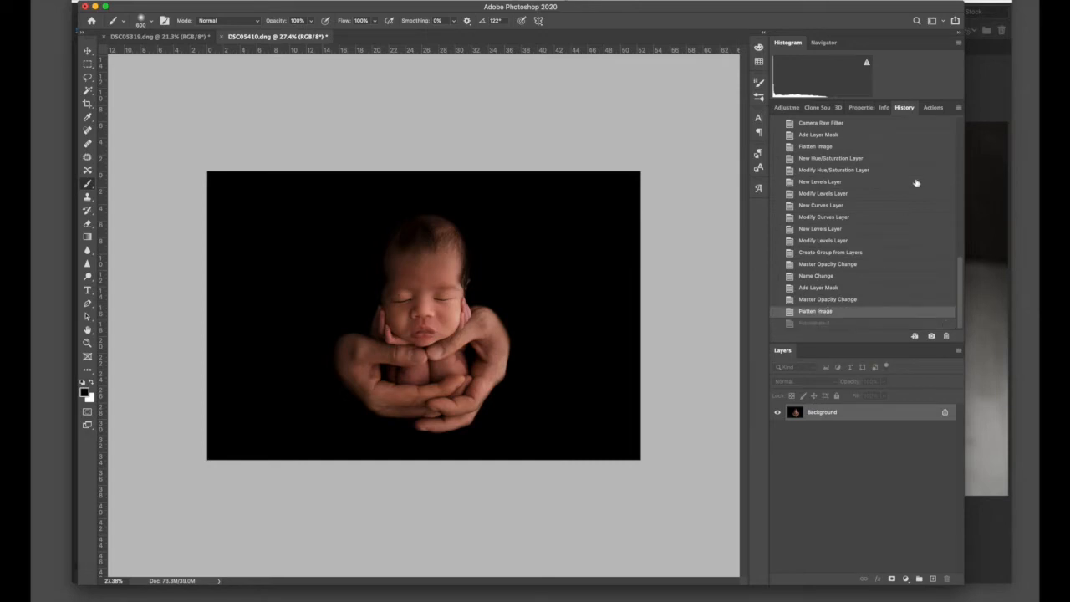
{"action": "left_click", "coordinate": [930, 107]}
{"action": "left_click", "coordinate": [906, 132]}
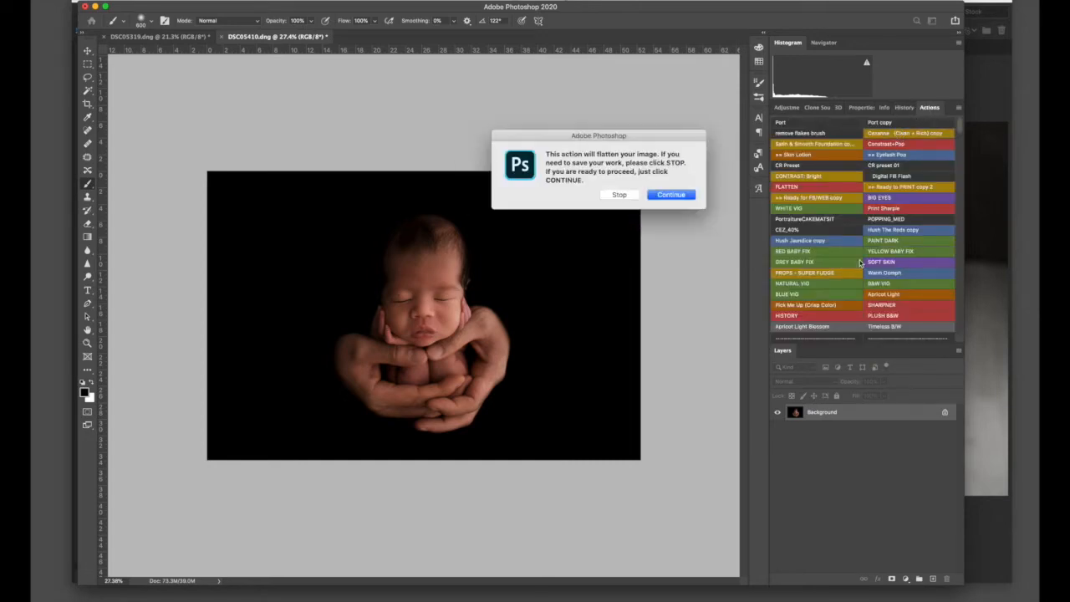
{"action": "key", "text": "Return"}
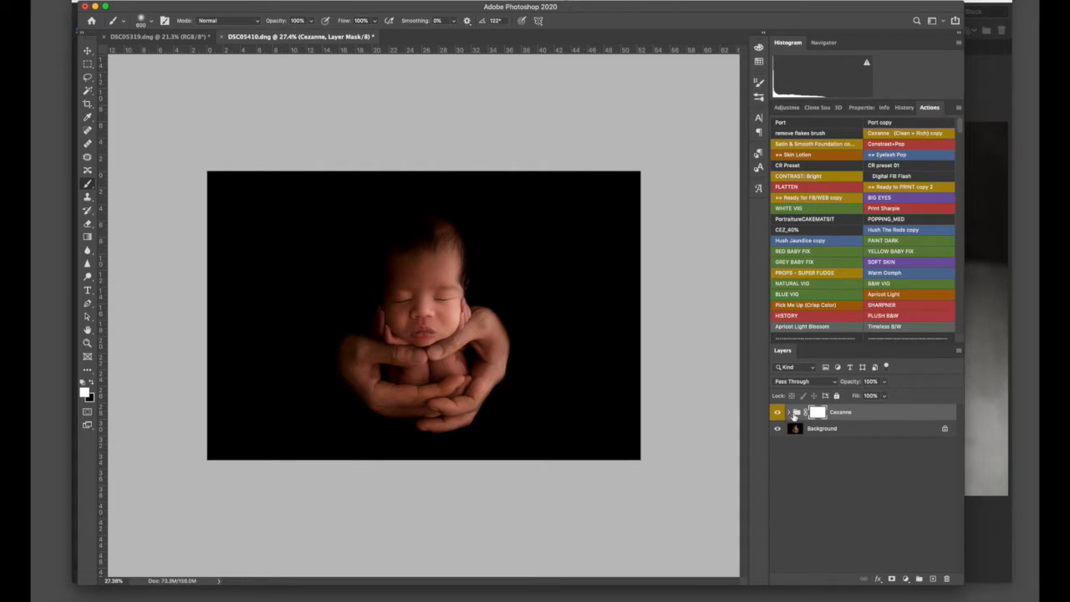
- Expand the Cezanne group, keep Cezanne Base at 100% opacity and set the Cezanne Punch layer's opacity to 40%
{"action": "left_click", "coordinate": [789, 412]}
{"action": "left_click", "coordinate": [853, 445]}
{"action": "left_click", "coordinate": [883, 396]}
{"action": "left_click", "coordinate": [863, 396]}
{"action": "left_click", "coordinate": [886, 395]}
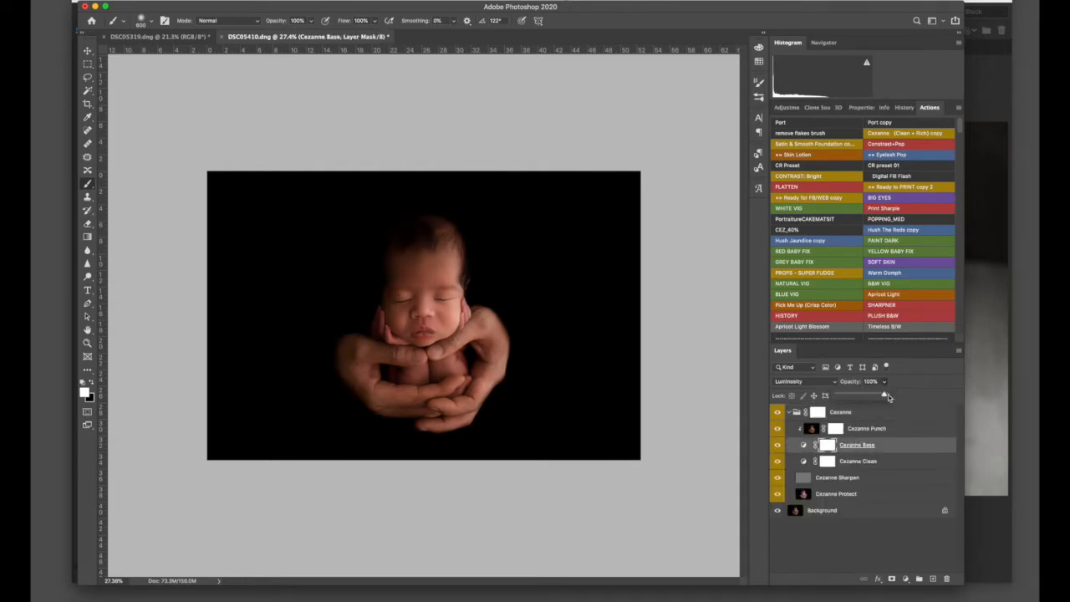
{"action": "left_click", "coordinate": [881, 430]}
{"action": "left_click", "coordinate": [884, 382]}
{"action": "left_click_drag", "start_coordinate": [867, 396], "coordinate": [855, 397]}
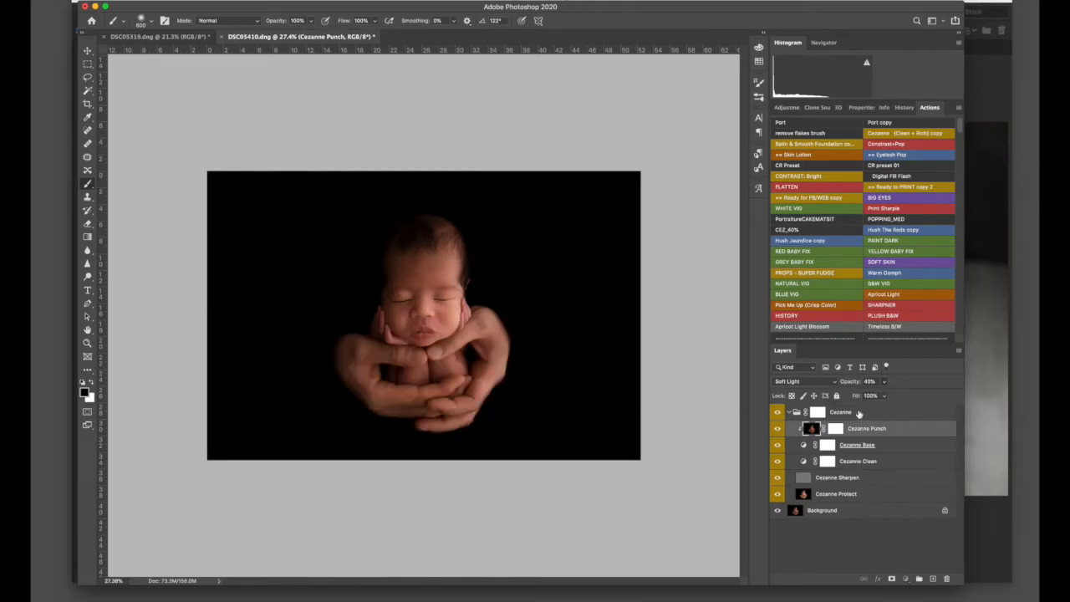
- Lower the whole Cezanne group's opacity to about 55% and merge all layers into the Background
{"action": "left_click", "coordinate": [861, 412]}
{"action": "left_click", "coordinate": [884, 381]}
{"action": "left_click_drag", "start_coordinate": [866, 396], "coordinate": [864, 397]}
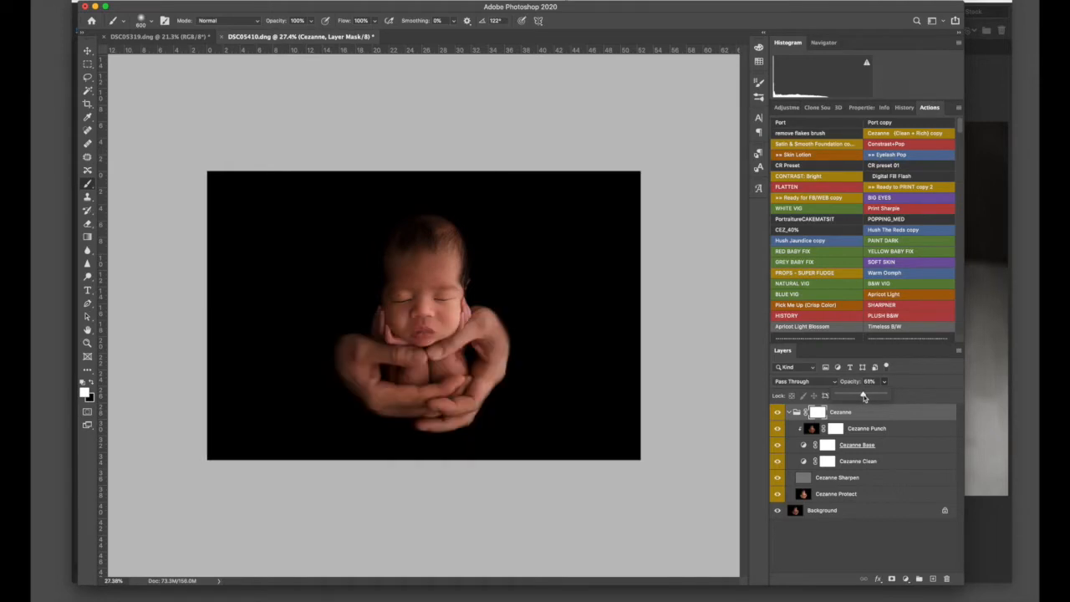
{"action": "scroll", "coordinate": [402, 265], "scroll_direction": "down", "scroll_amount": 5}
{"action": "scroll", "coordinate": [407, 261], "scroll_direction": "down", "scroll_amount": 2}
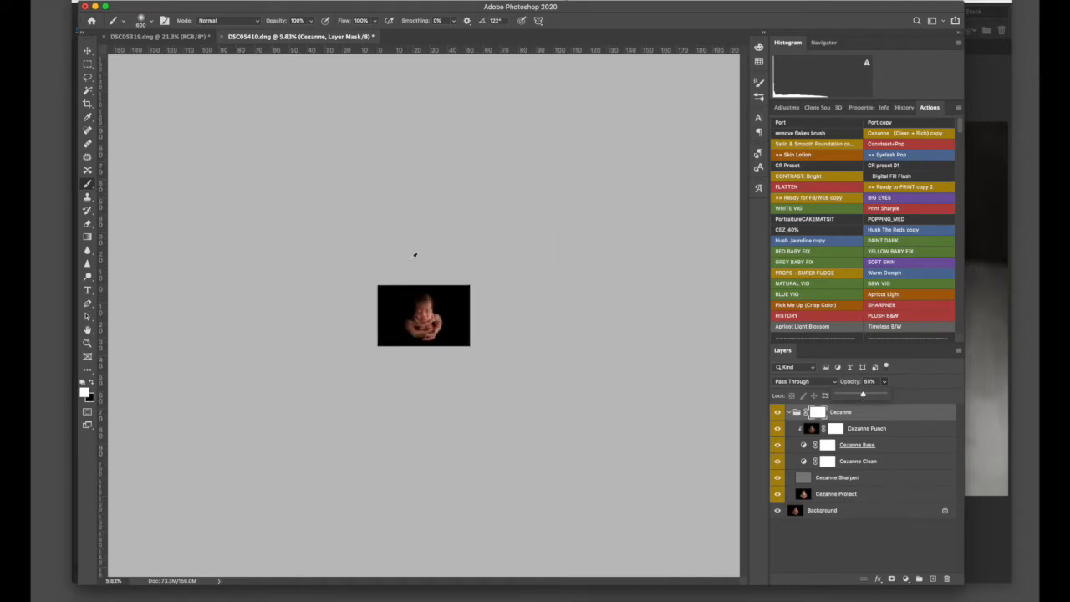
{"action": "scroll", "coordinate": [414, 257], "scroll_direction": "up", "scroll_amount": 8}
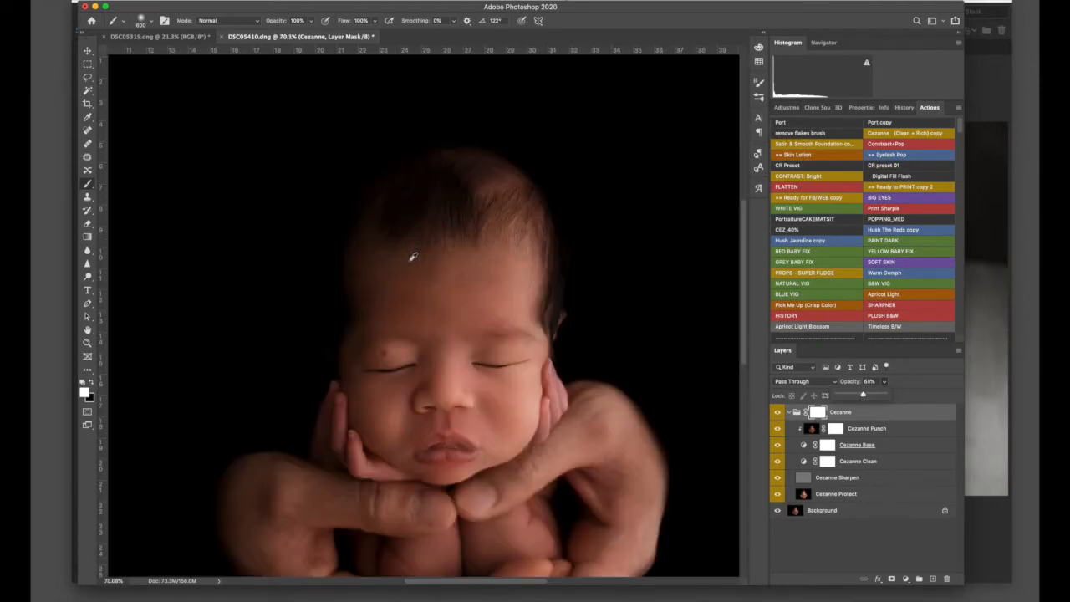
{"action": "scroll", "coordinate": [412, 257], "scroll_direction": "down", "scroll_amount": 6}
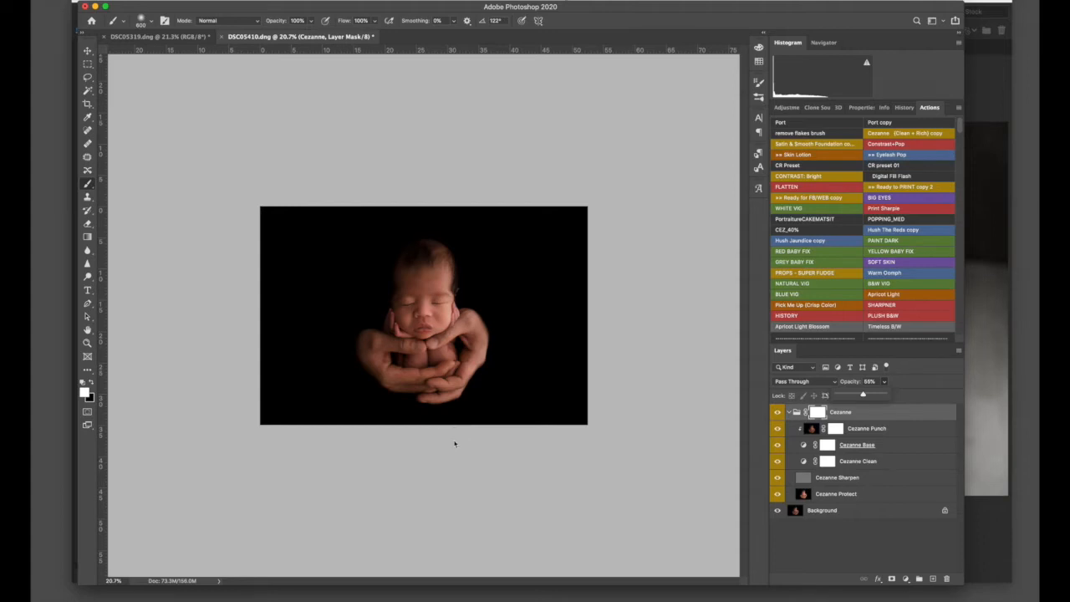
{"action": "key", "text": "super+shift+e"}
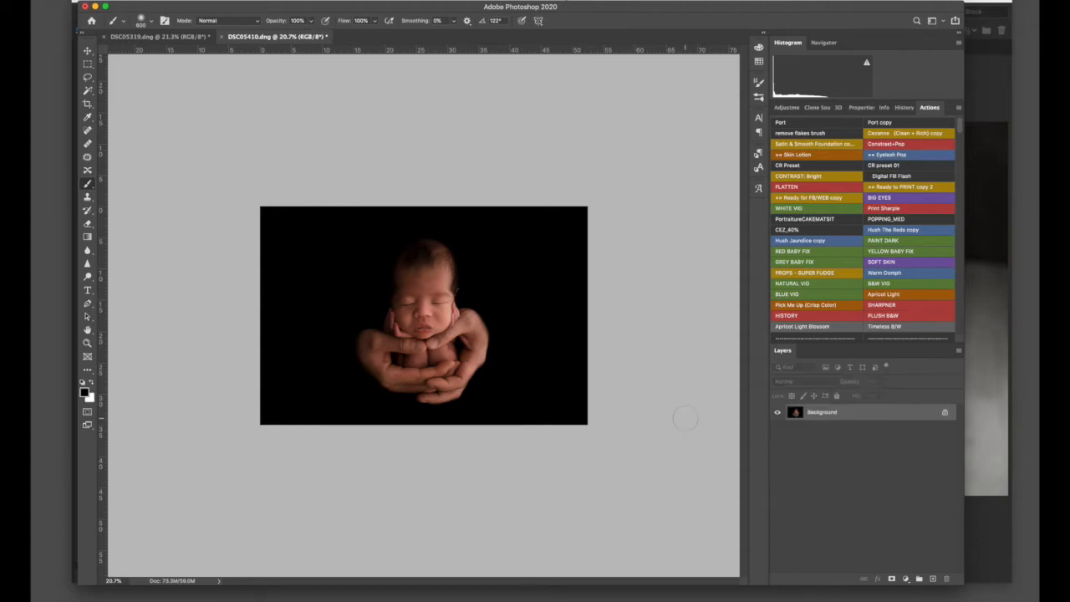
- Run the Satin & Smooth Foundation action, followed by the Blush to Cheeks & Lips action
{"action": "key", "text": "XF86AudioMute"}
{"action": "left_click", "coordinate": [845, 144]}
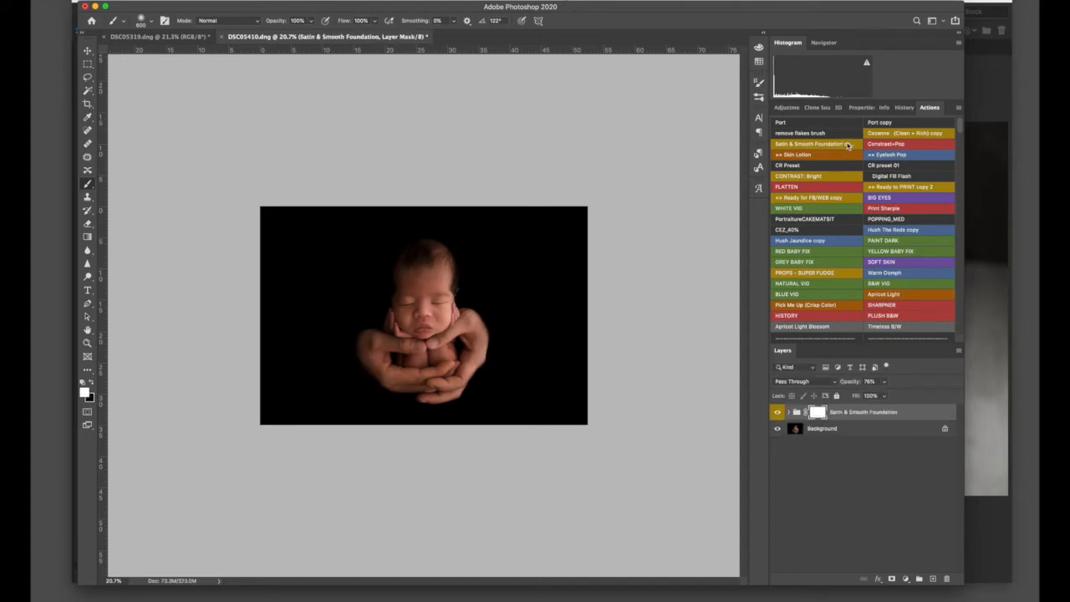
{"action": "scroll", "coordinate": [852, 240], "scroll_direction": "down", "scroll_amount": 15}
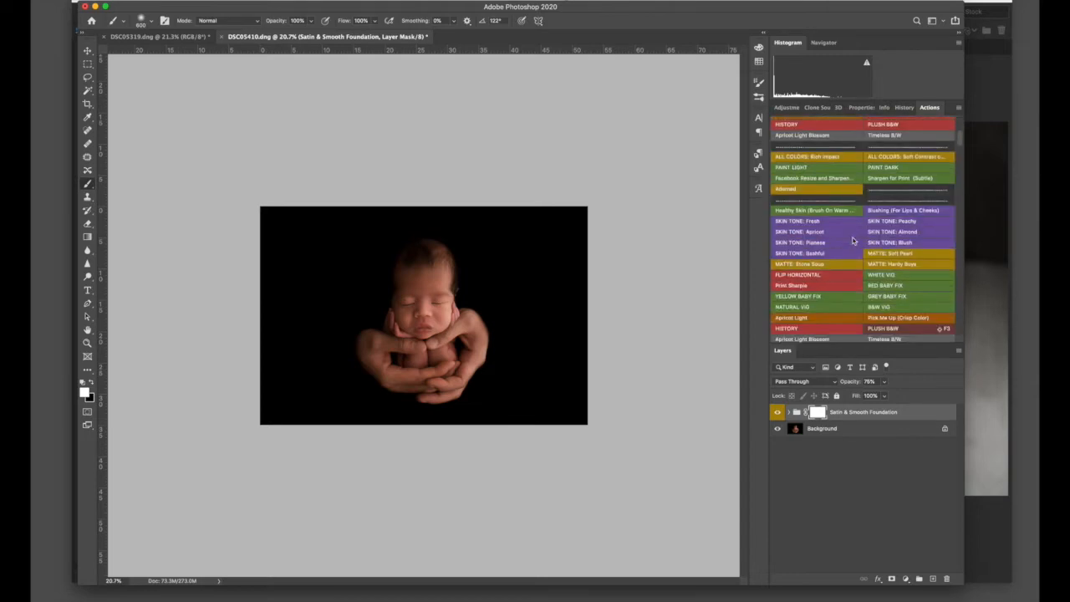
{"action": "scroll", "coordinate": [852, 241], "scroll_direction": "down", "scroll_amount": 4}
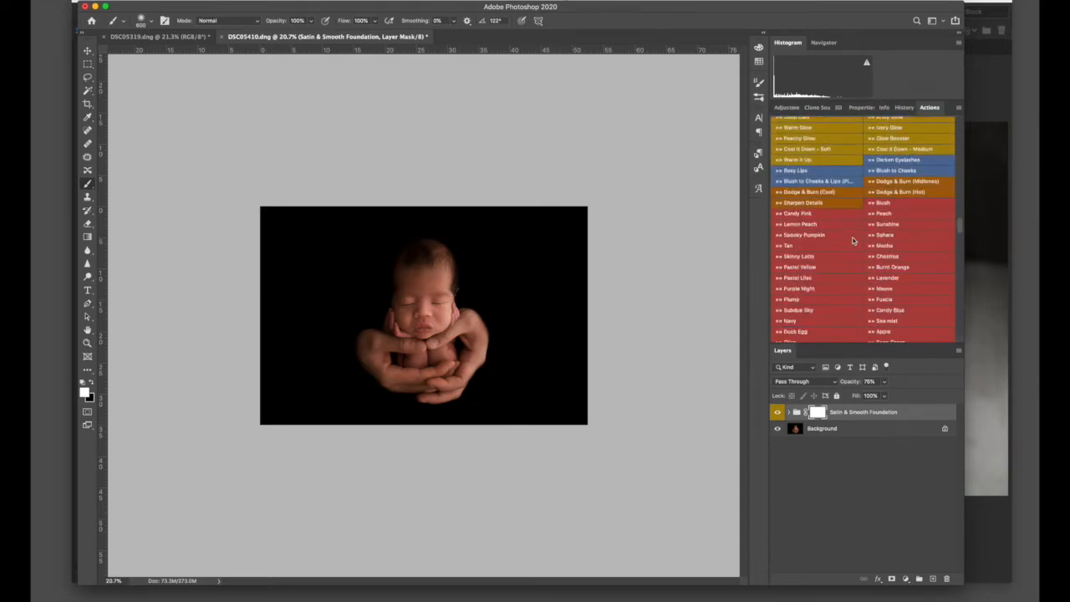
{"action": "key", "text": "Return"}
- Shrink the brush to lip size and paint the Blush to Cheeks & Lips effect over the baby's lips
{"action": "key", "text": "bracketleft"}
{"action": "key", "text": "bracketleft"}
{"action": "key", "text": "bracketleft"}
{"action": "key", "text": "bracketleft"}
{"action": "key", "text": "bracketleft"}
{"action": "key", "text": "bracketleft"}
{"action": "key", "text": "bracketleft"}
{"action": "key", "text": "bracketleft"}
{"action": "key", "text": "bracketleft"}
{"action": "key", "text": "bracketleft"}
{"action": "key", "text": "bracketleft"}
{"action": "key", "text": "bracketleft"}
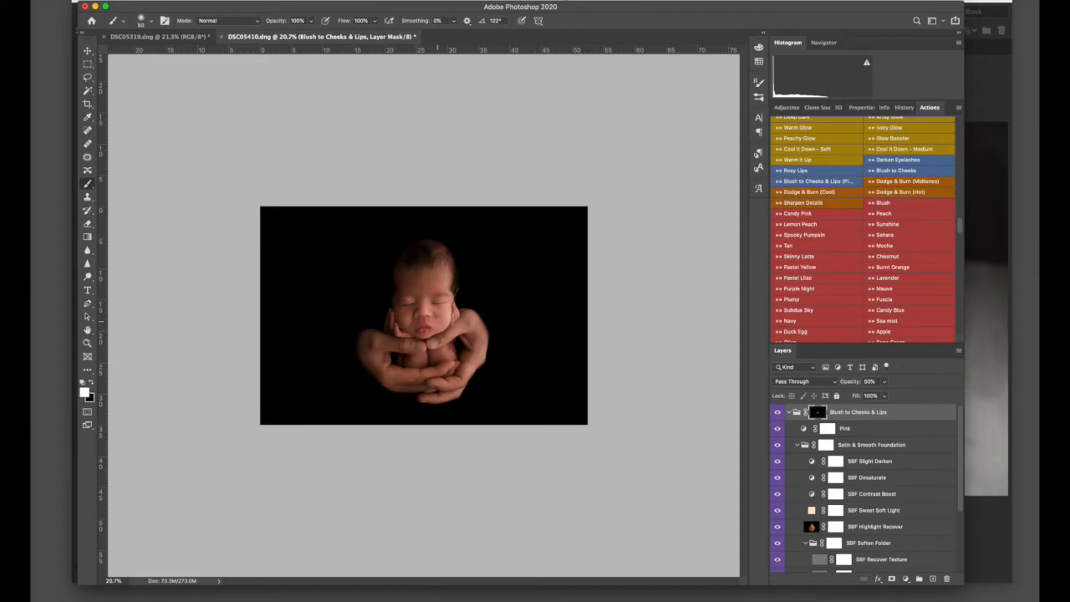
{"action": "scroll", "coordinate": [440, 311], "scroll_direction": "up", "scroll_amount": 5}
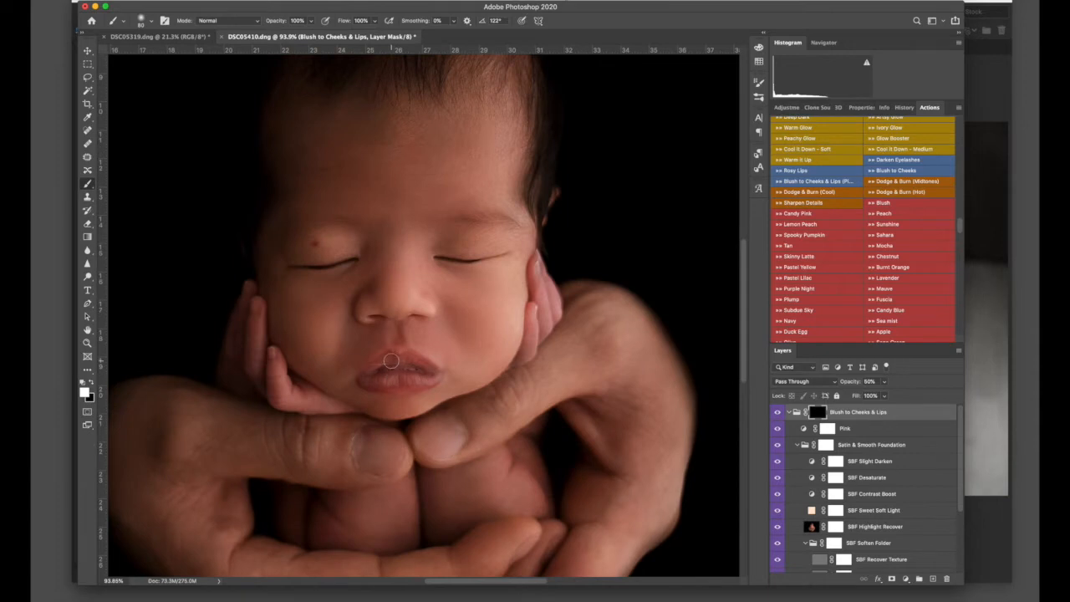
{"action": "mouse_move", "coordinate": [368, 375]}
{"action": "left_mouse_down"}
{"action": "mouse_move", "coordinate": [406, 363]}
{"action": "mouse_move", "coordinate": [412, 376]}
{"action": "mouse_move", "coordinate": [372, 381]}
{"action": "mouse_move", "coordinate": [423, 380]}
{"action": "left_mouse_up"}
- Set the Blush to Cheeks & Lips group's opacity to 17% and check it on the whole photo
{"action": "left_click", "coordinate": [883, 381]}
{"action": "left_click_drag", "start_coordinate": [882, 396], "coordinate": [869, 398]}
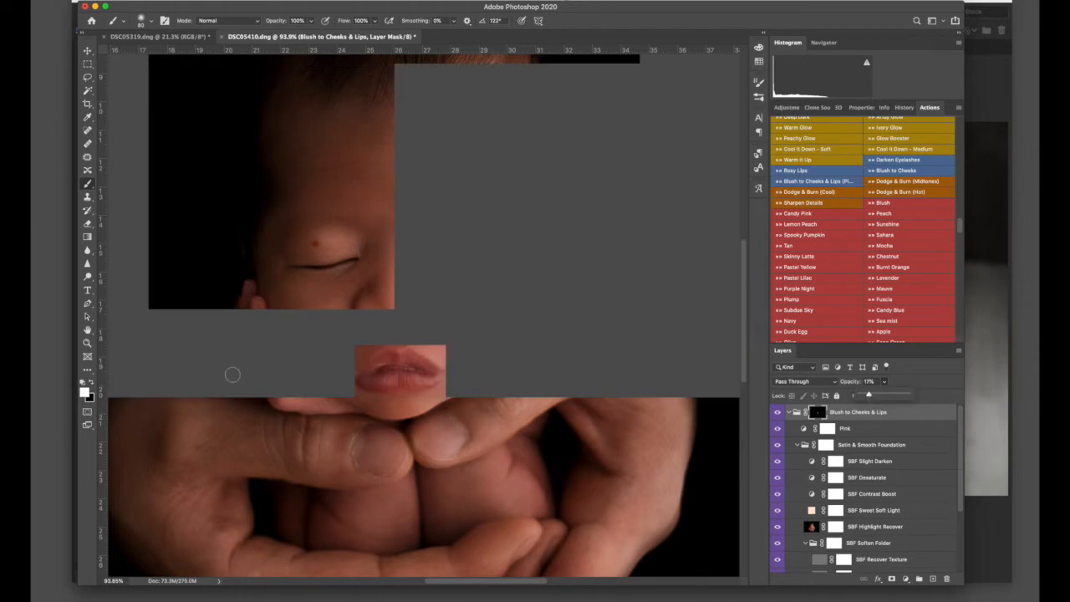
{"action": "key", "text": "super+minus"}
{"action": "key", "text": "super+minus"}
{"action": "key", "text": "super+minus"}
{"action": "key", "text": "super+minus"}
{"action": "key", "text": "super+minus"}
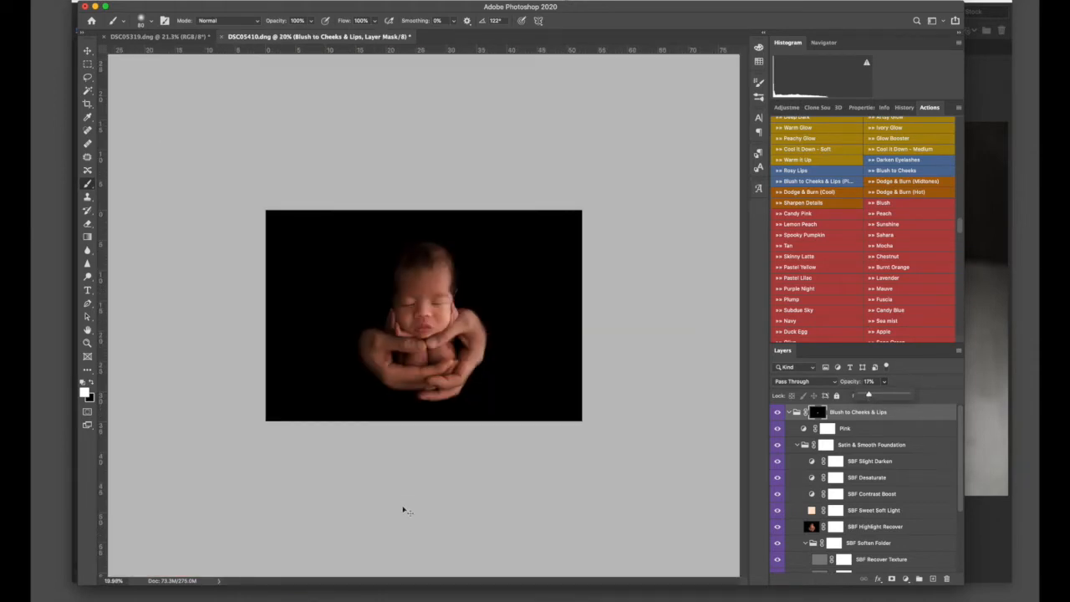
- Merge the lip-tint layers into the Background and run the Blush to Cheeks action
{"action": "left_click", "coordinate": [833, 191]}
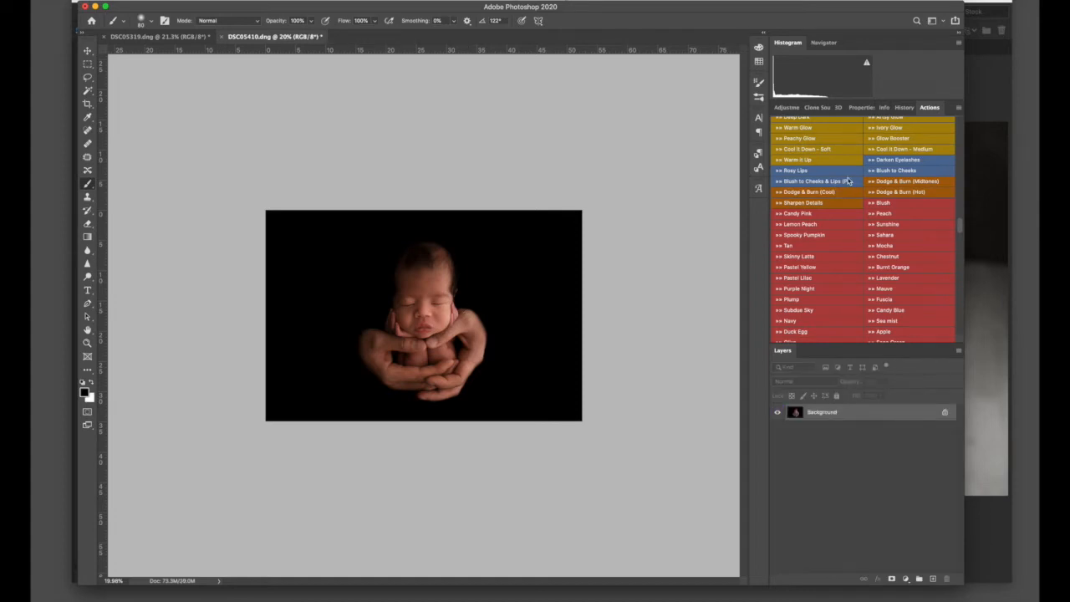
{"action": "left_click", "coordinate": [871, 170]}
{"action": "key", "text": "Return"}
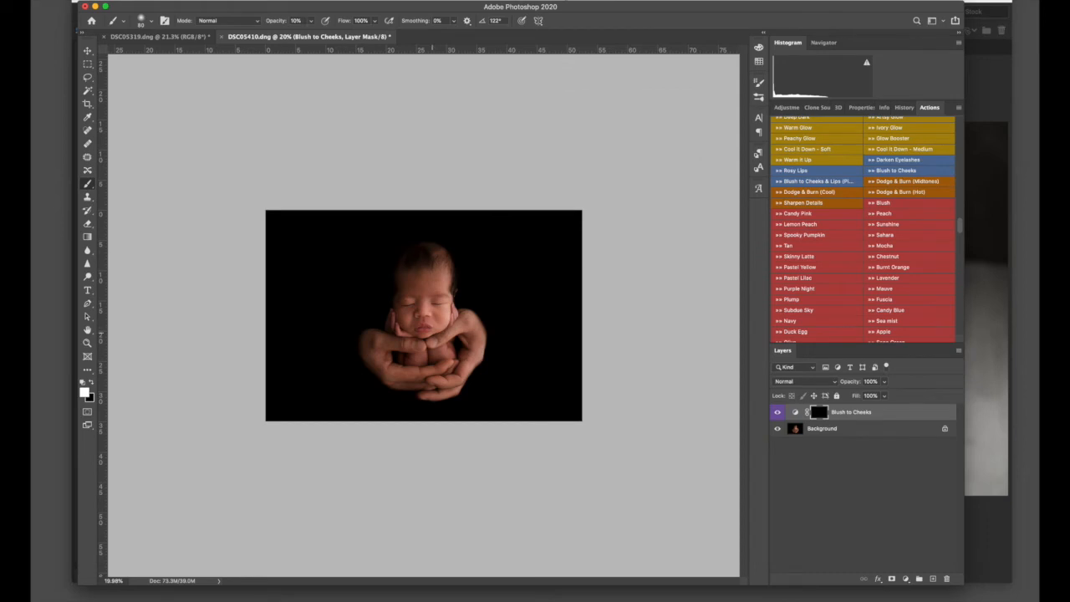
- Enlarge the brush to 300, paint blush over the baby's cheek at 10% brush opacity and merge the layer down
{"action": "key", "text": "bracketright"}
{"action": "key", "text": "bracketright"}
{"action": "key", "text": "bracketright"}
{"action": "key", "text": "bracketright"}
{"action": "key", "text": "bracketright"}
{"action": "key", "text": "bracketright"}
{"action": "left_click_drag", "start_coordinate": [402, 317], "coordinate": [408, 321]}
{"action": "left_click_drag", "start_coordinate": [407, 320], "coordinate": [402, 317]}
{"action": "scroll", "coordinate": [475, 371], "scroll_direction": "down", "scroll_amount": 5}
{"action": "key", "text": "super+e"}
{"action": "scroll", "coordinate": [451, 323], "scroll_direction": "up", "scroll_amount": 6}
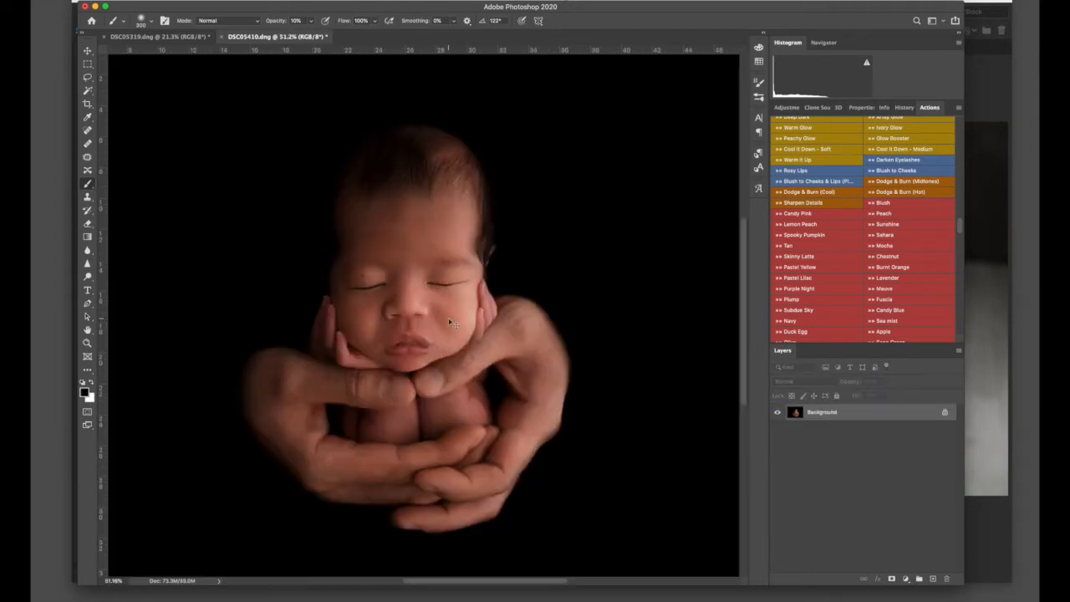
- Run the PLUSH B&W action and lower its Plush Matte layer's opacity to about 28%
{"action": "scroll", "coordinate": [454, 314], "scroll_direction": "down", "scroll_amount": 3}
{"action": "scroll", "coordinate": [924, 158], "scroll_direction": "up", "scroll_amount": 5}
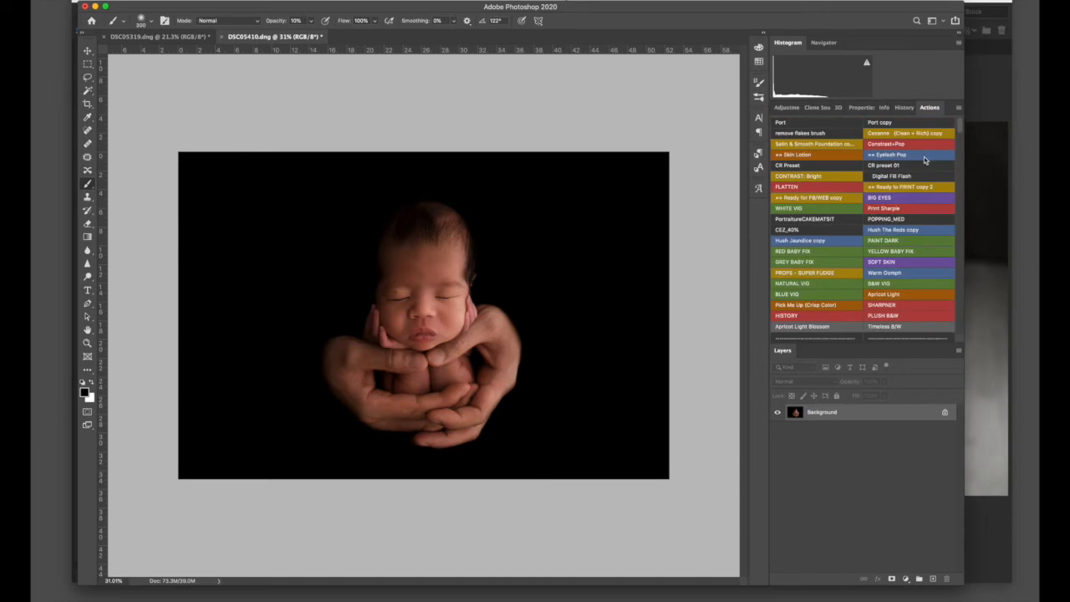
{"action": "scroll", "coordinate": [887, 316], "scroll_direction": "down", "scroll_amount": 2}
{"action": "left_click", "coordinate": [886, 288]}
{"action": "key", "text": "Return"}
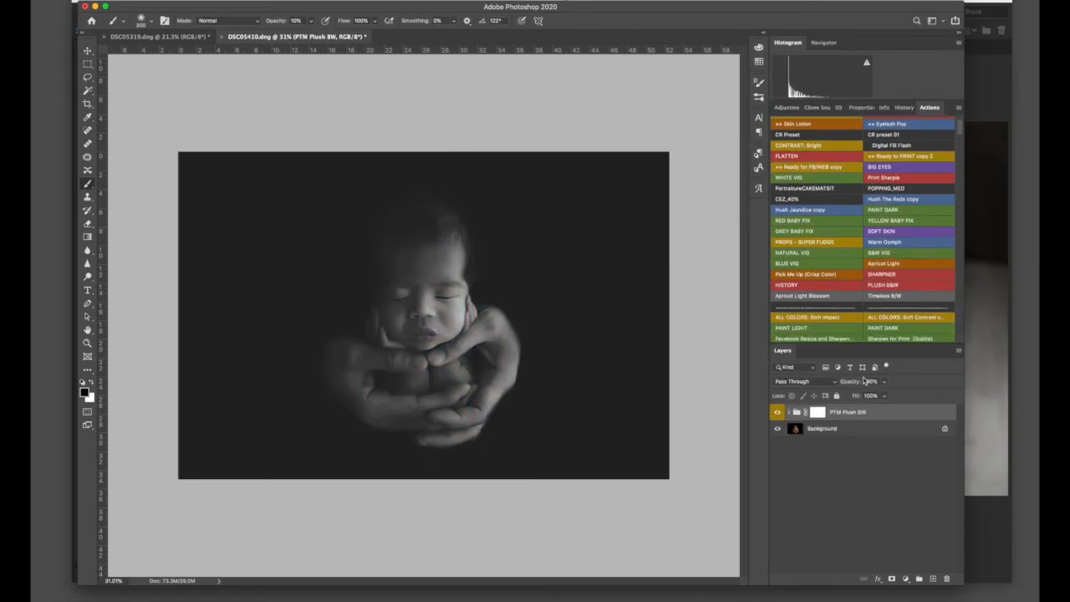
{"action": "left_click", "coordinate": [789, 413]}
{"action": "left_click", "coordinate": [867, 445]}
{"action": "left_click", "coordinate": [886, 382]}
{"action": "left_click_drag", "start_coordinate": [864, 396], "coordinate": [862, 397]}
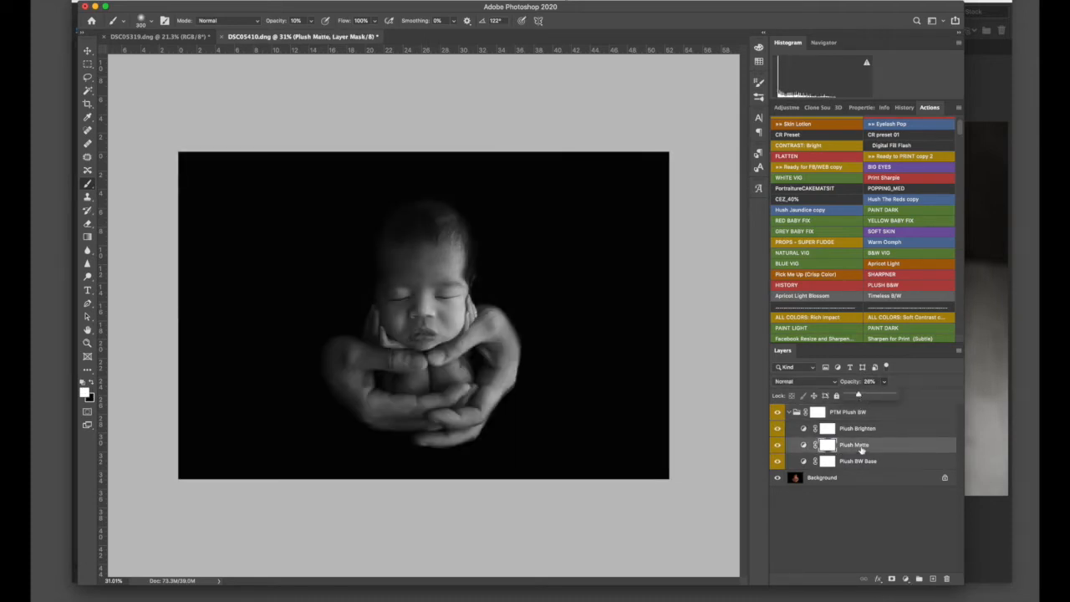
- Check the Plush Brighten opacity, fine-tune the Plush Matte opacity and merge the black-and-white group into the Background
{"action": "left_click", "coordinate": [864, 428]}
{"action": "left_click", "coordinate": [884, 382]}
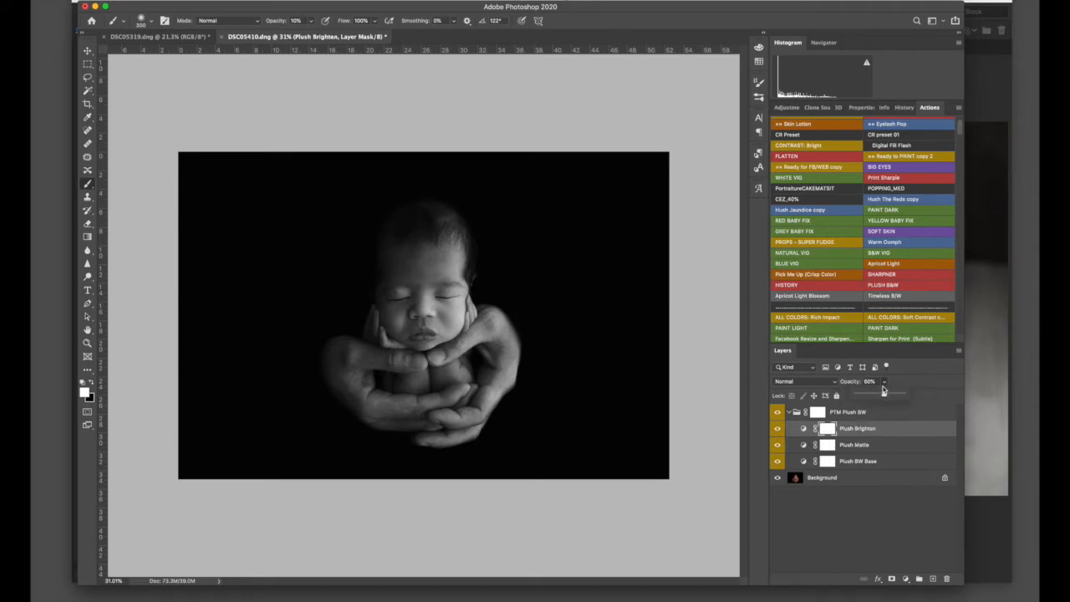
{"action": "left_click", "coordinate": [865, 444]}
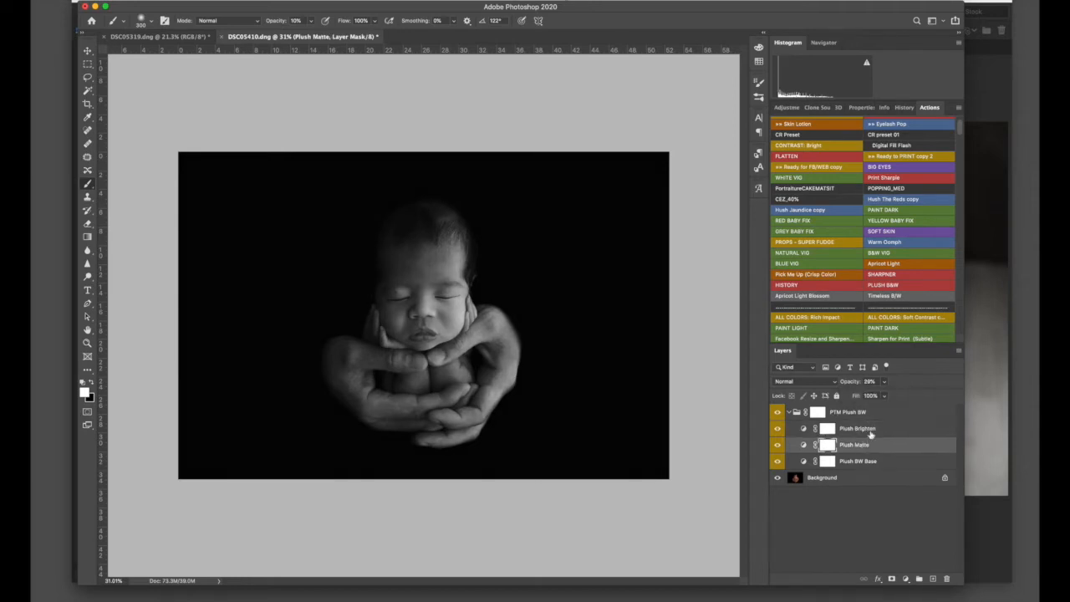
{"action": "left_click", "coordinate": [885, 383]}
{"action": "left_click_drag", "start_coordinate": [885, 396], "coordinate": [883, 397]}
{"action": "key", "text": "super+shift+e"}
{"action": "scroll", "coordinate": [508, 331], "scroll_direction": "down", "scroll_amount": 5}
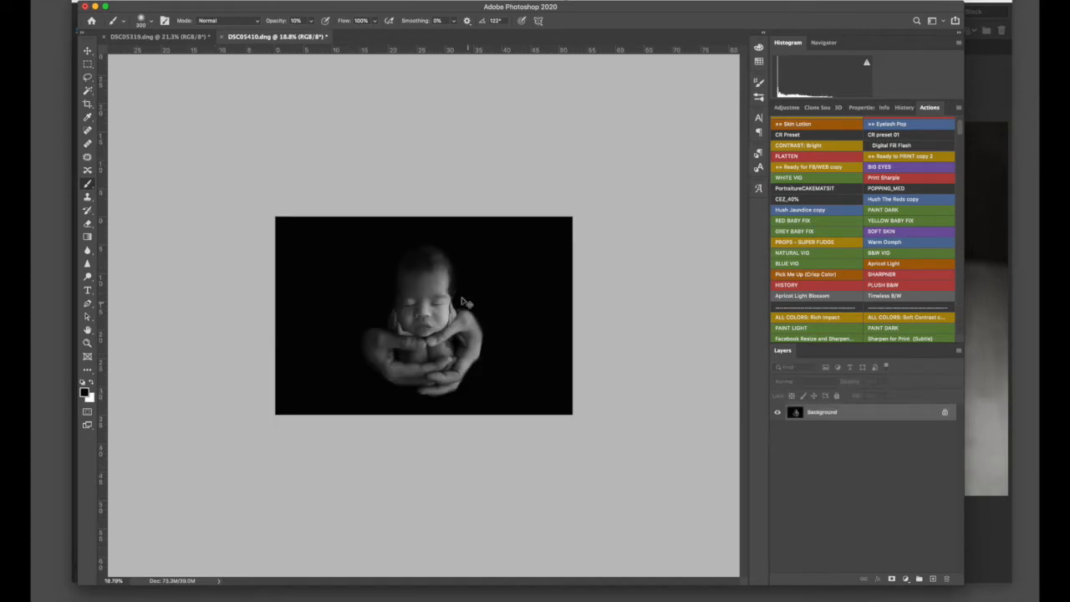
- Run the remove flakes brush action with Dust & Scratches radius 12 and threshold 10, and paint its effect over the baby's forehead
{"action": "scroll", "coordinate": [811, 208], "scroll_direction": "up", "scroll_amount": 2}
{"action": "left_click", "coordinate": [813, 135]}
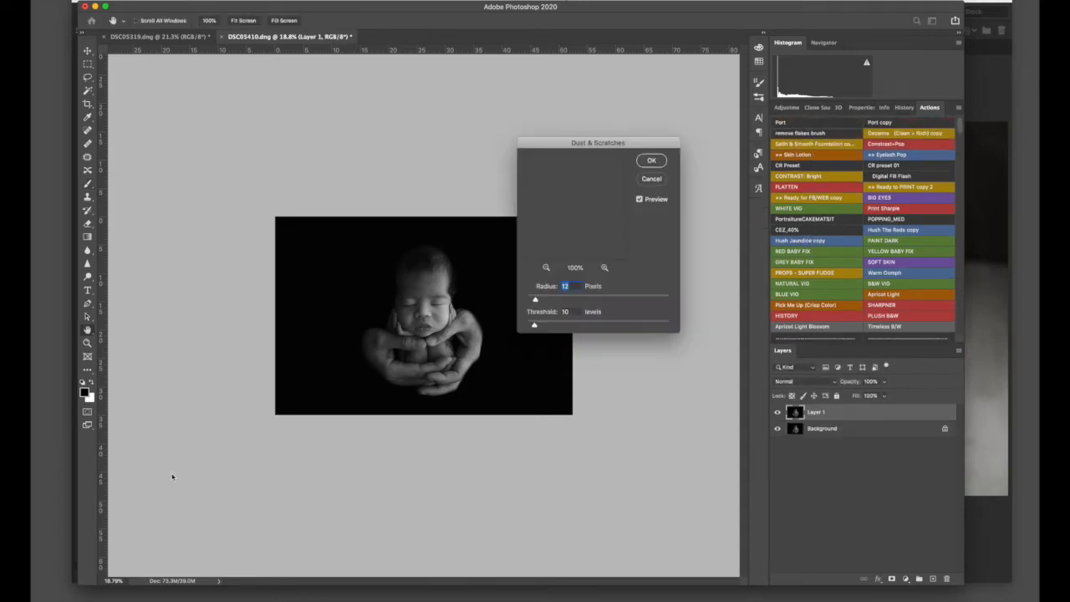
{"action": "key", "text": "Return"}
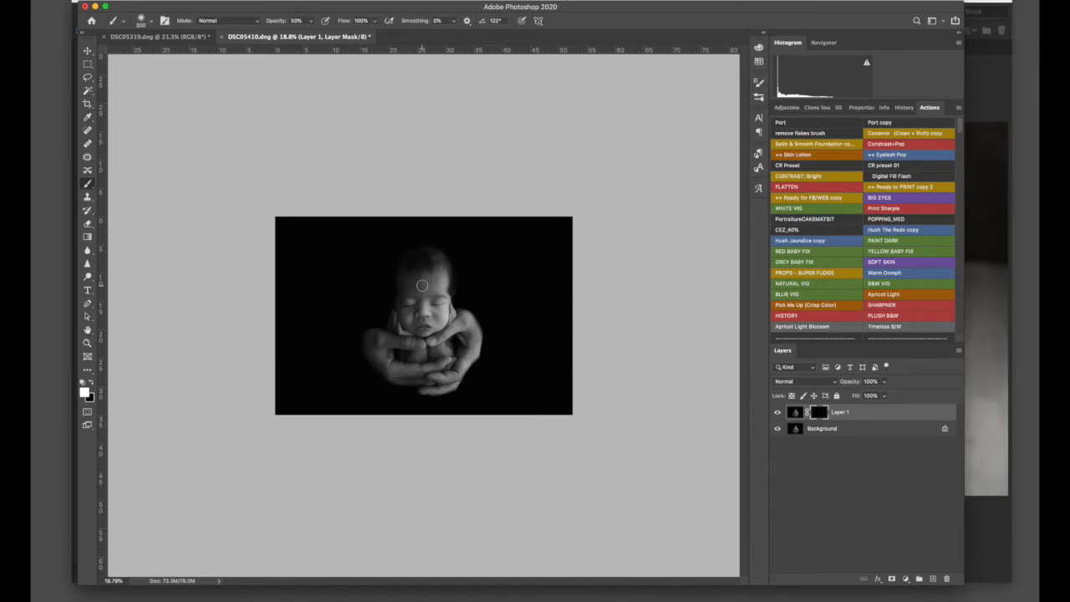
{"action": "scroll", "coordinate": [422, 286], "scroll_direction": "up", "scroll_amount": 5}
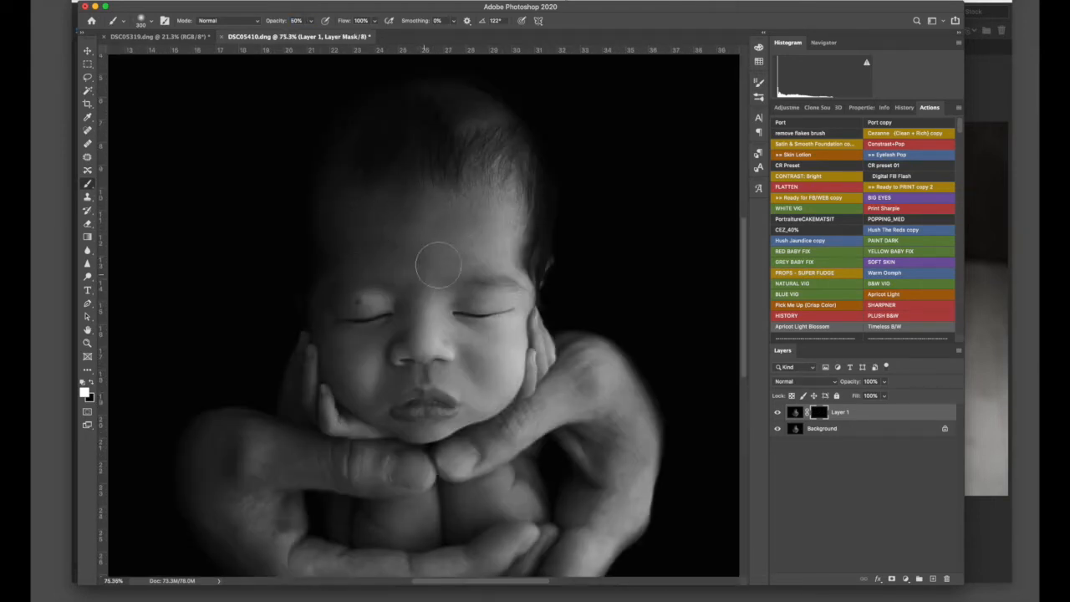
{"action": "mouse_move", "coordinate": [464, 247]}
{"action": "left_mouse_down"}
{"action": "mouse_move", "coordinate": [453, 300]}
{"action": "mouse_move", "coordinate": [422, 310]}
{"action": "left_mouse_up"}
- Merge the smoothed layer into the Background and switch to the Spot Healing Brush with the whole photo in view
{"action": "key", "text": "super+e"}
{"action": "left_click", "coordinate": [88, 130]}
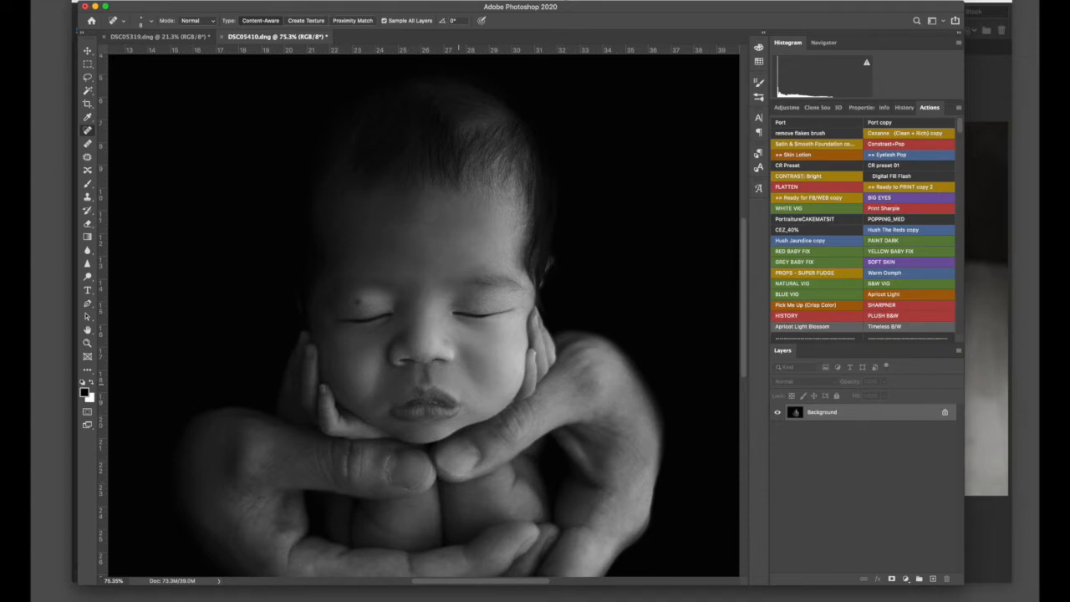
{"action": "key", "text": "super+0"}
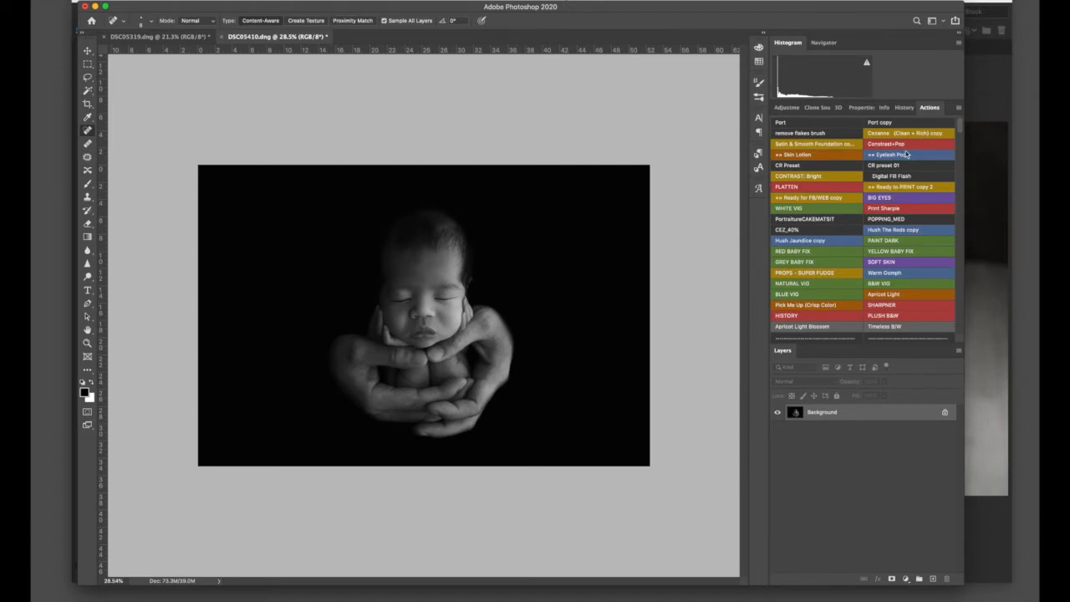
- Run the Print Sharpie action, set its layer's opacity to 11% and check the sharpening on the face
{"action": "left_click", "coordinate": [891, 212]}
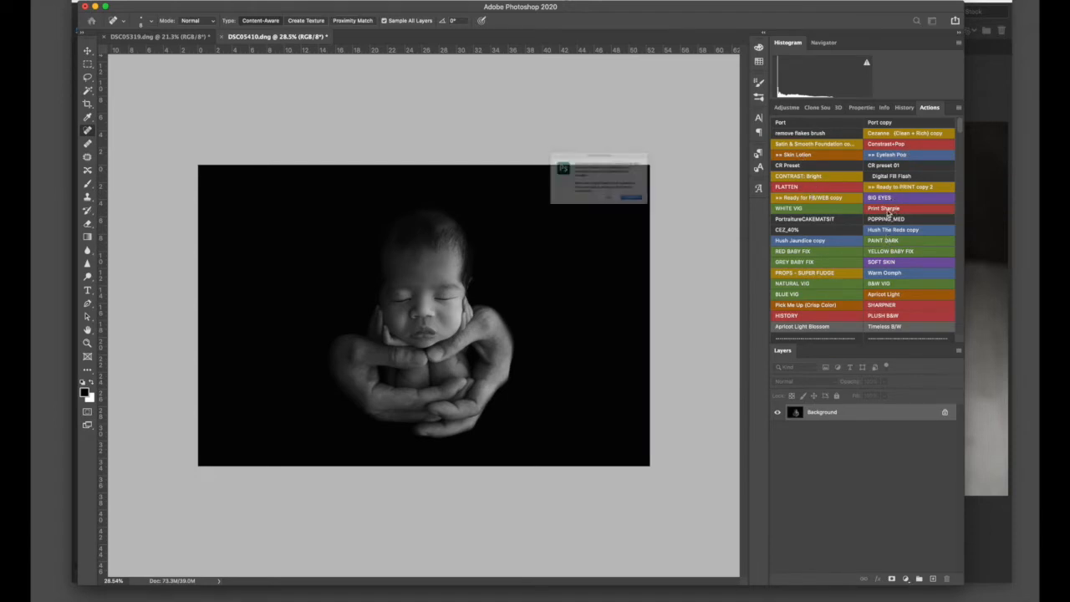
{"action": "key", "text": "Return"}
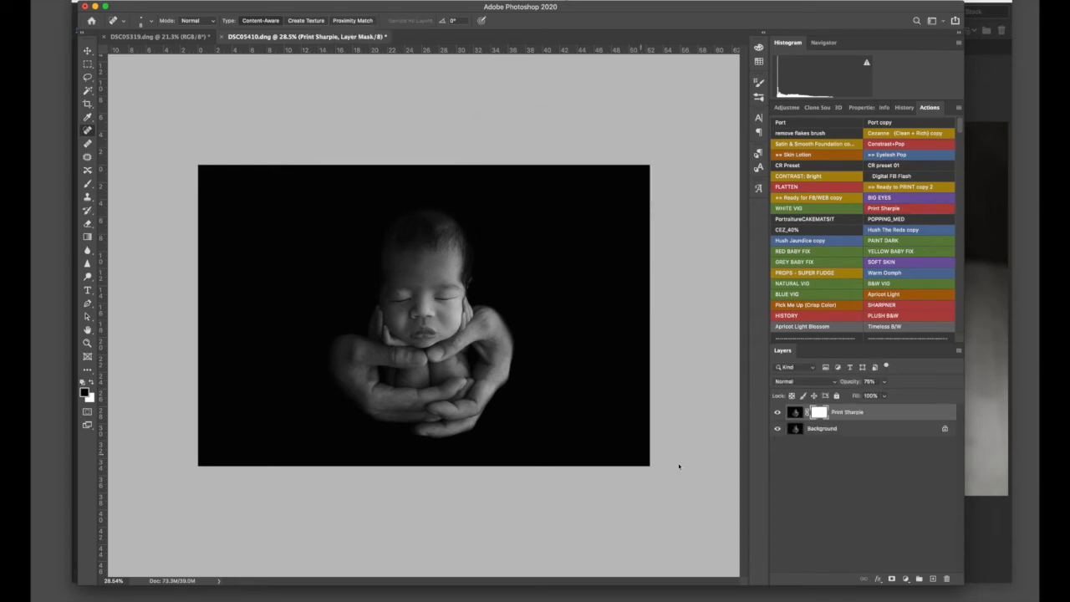
{"action": "left_click_drag", "start_coordinate": [883, 381], "coordinate": [854, 396]}
{"action": "scroll", "coordinate": [435, 287], "scroll_direction": "up", "scroll_amount": 5}
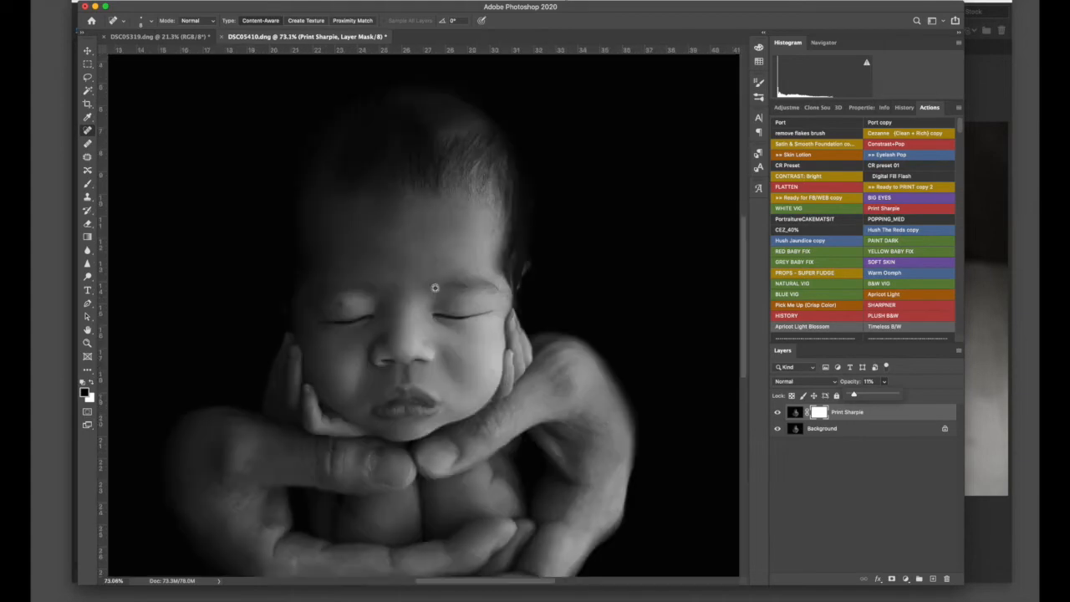
{"action": "scroll", "coordinate": [435, 288], "scroll_direction": "down", "scroll_amount": 5}
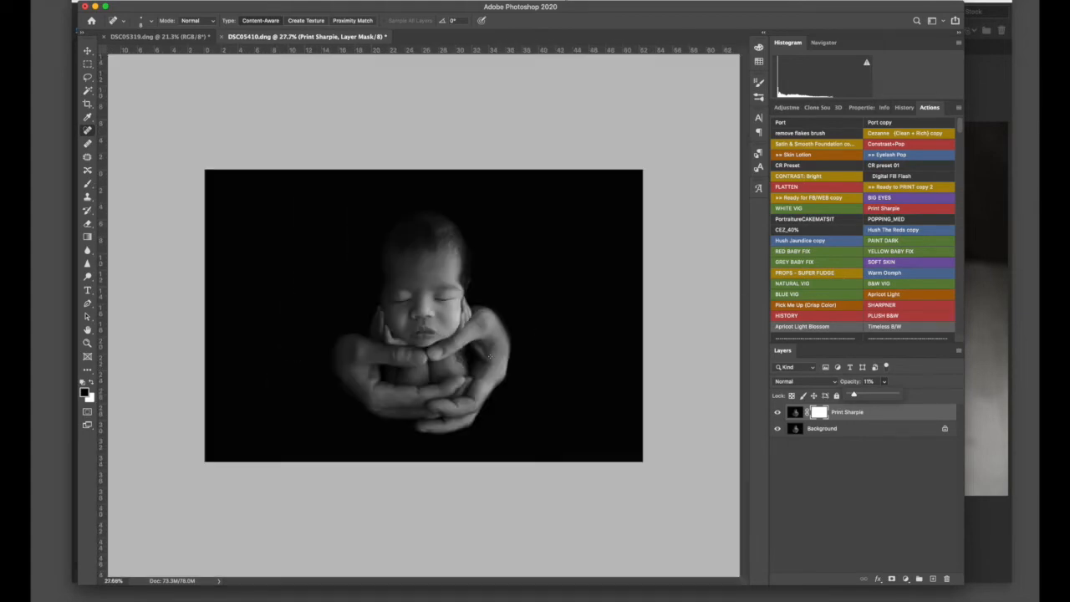
- Merge the Print Sharpie layer into the Background and run the Ready to PRINT copy 2 action
{"action": "key", "text": "super+e"}
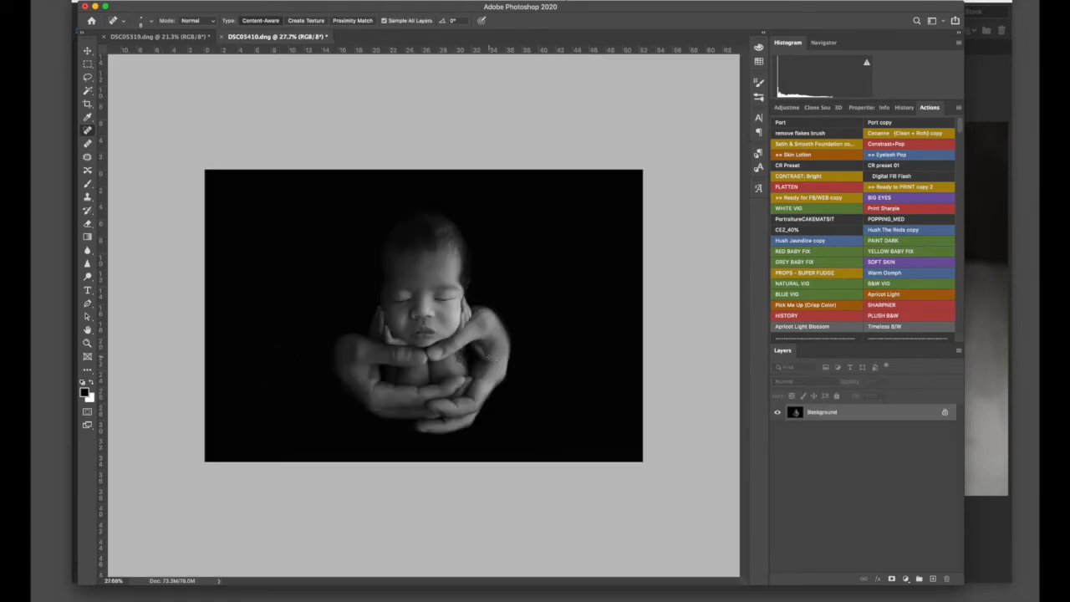
{"action": "left_click", "coordinate": [903, 188]}
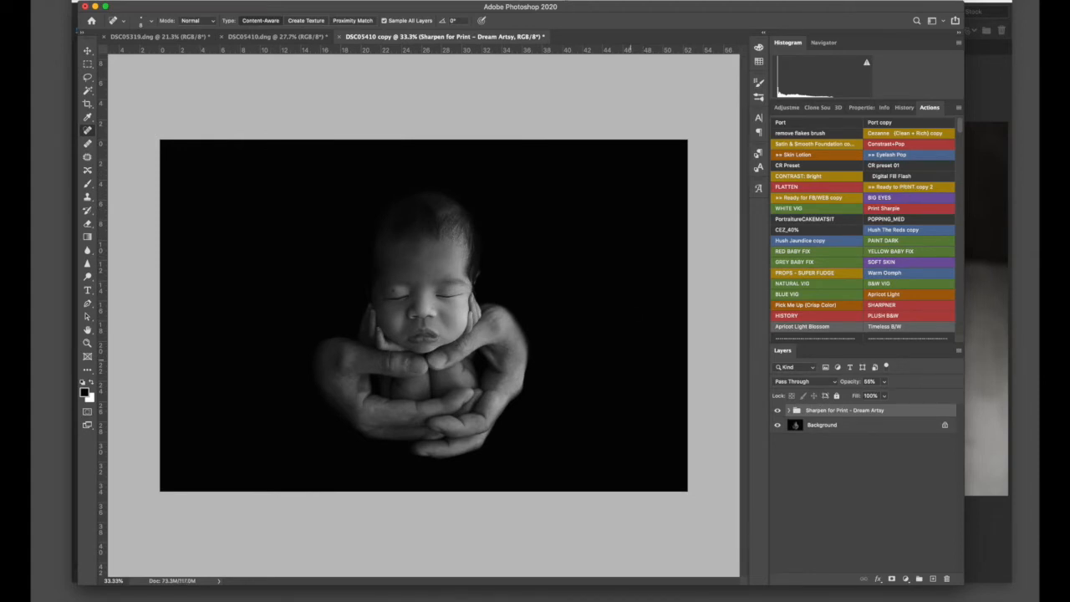
{"action": "right_click", "coordinate": [774, 600]}
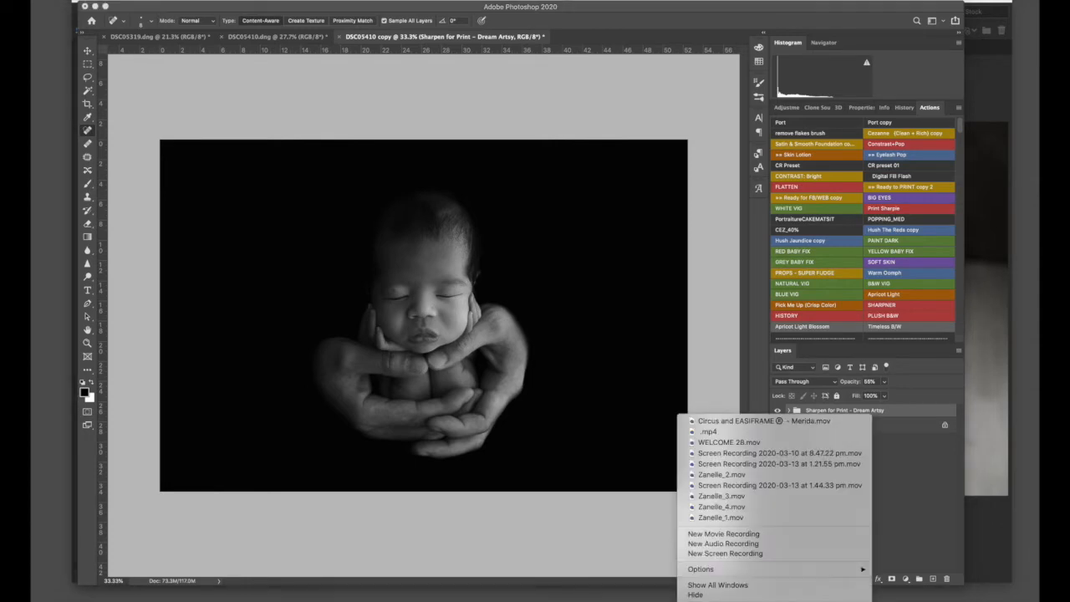
{"action": "left_click", "coordinate": [728, 553]}
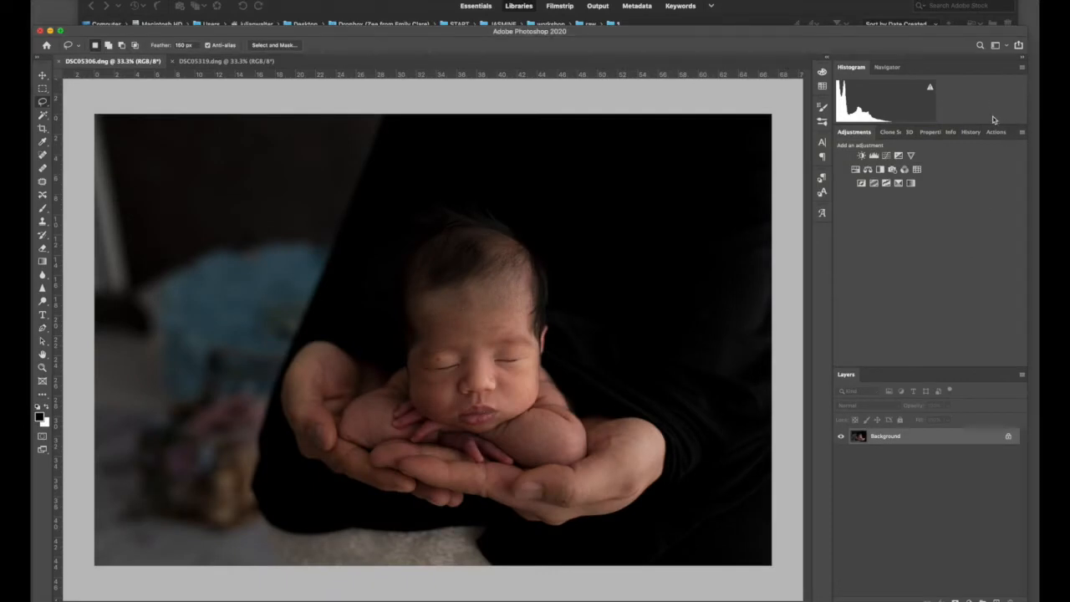
- Show the actions list for DSC05306.dng and apply a Liquify adjustment with a size 900 brush
{"action": "left_click", "coordinate": [995, 132]}
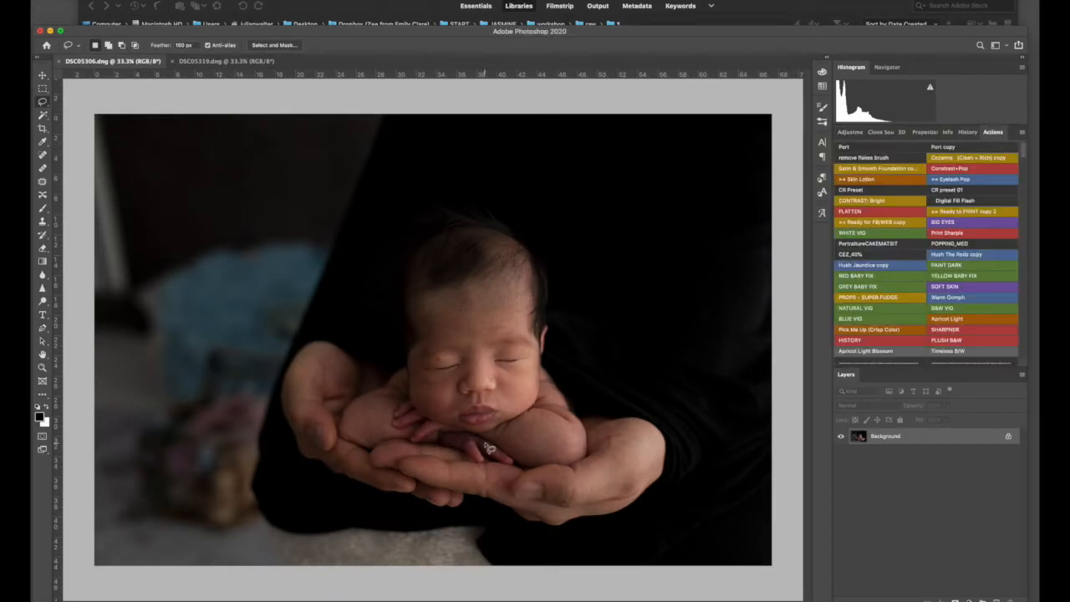
{"action": "key", "text": "super+shift+x"}
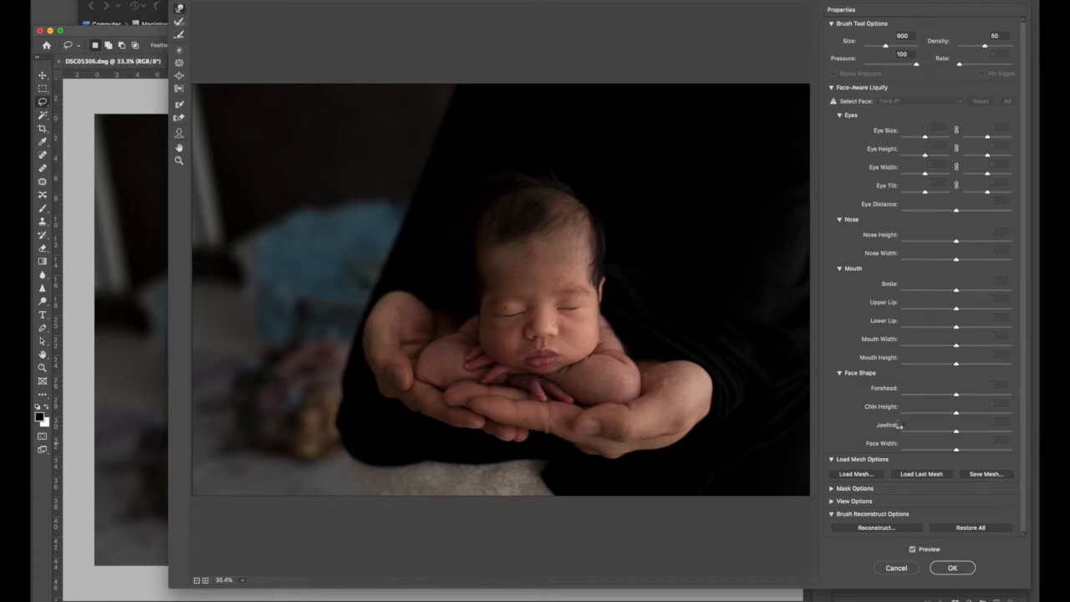
{"action": "key", "text": "Return"}
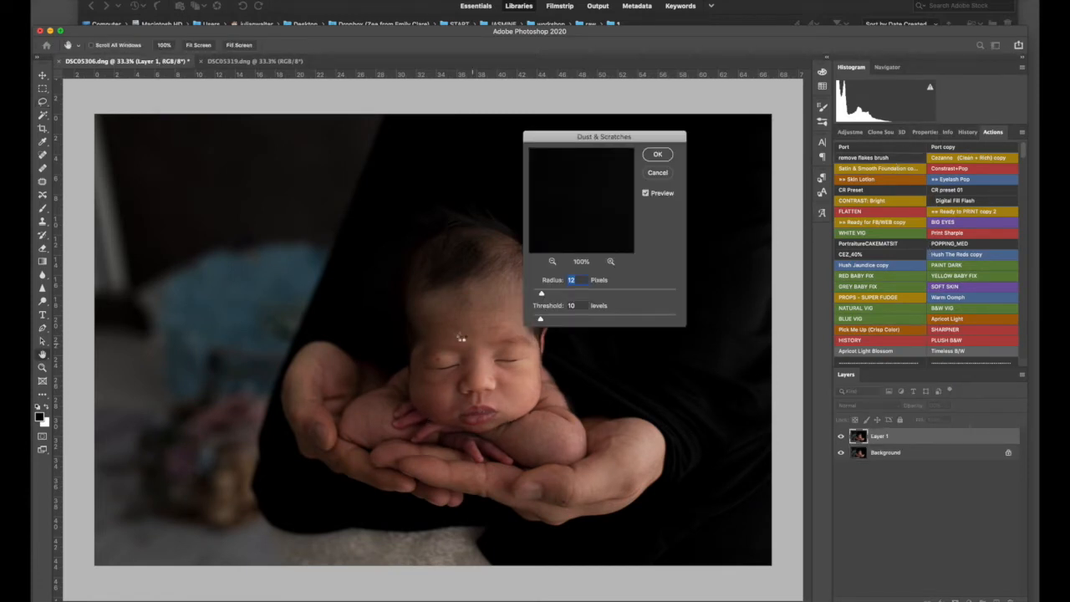
- Apply Dust & Scratches with radius 12 and threshold 10, and paint it over the baby's forehead at 100% brush opacity
{"action": "key", "text": "Return"}
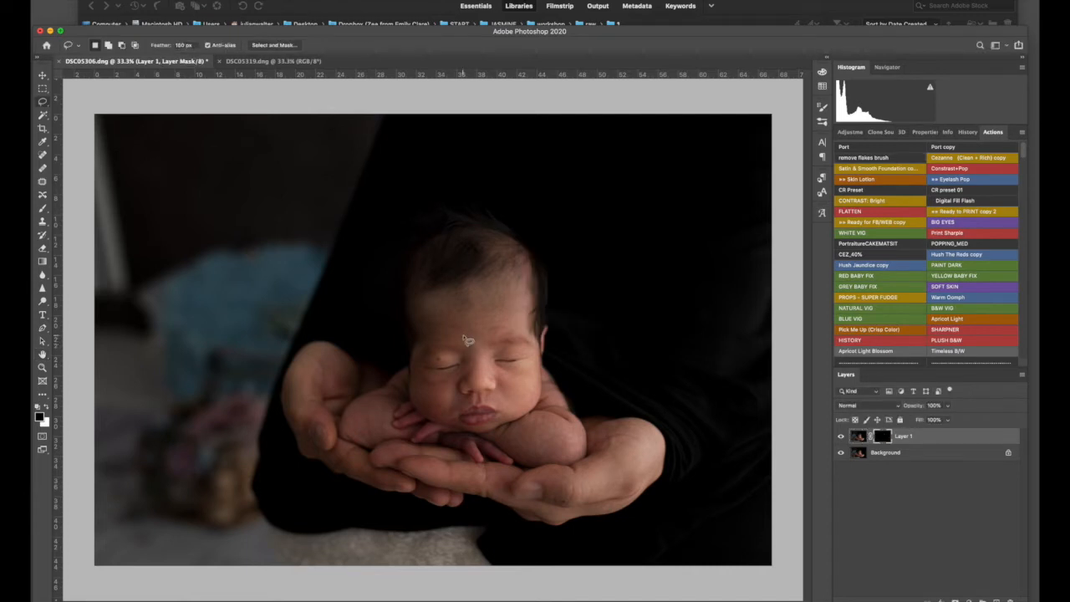
{"action": "key", "text": "0"}
{"action": "key", "text": "bracketleft"}
{"action": "key", "text": "bracketleft"}
{"action": "key", "text": "bracketleft"}
{"action": "key", "text": "bracketleft"}
{"action": "key", "text": "bracketleft"}
{"action": "key", "text": "x"}
{"action": "key", "text": "bracketright"}
{"action": "key", "text": "bracketright"}
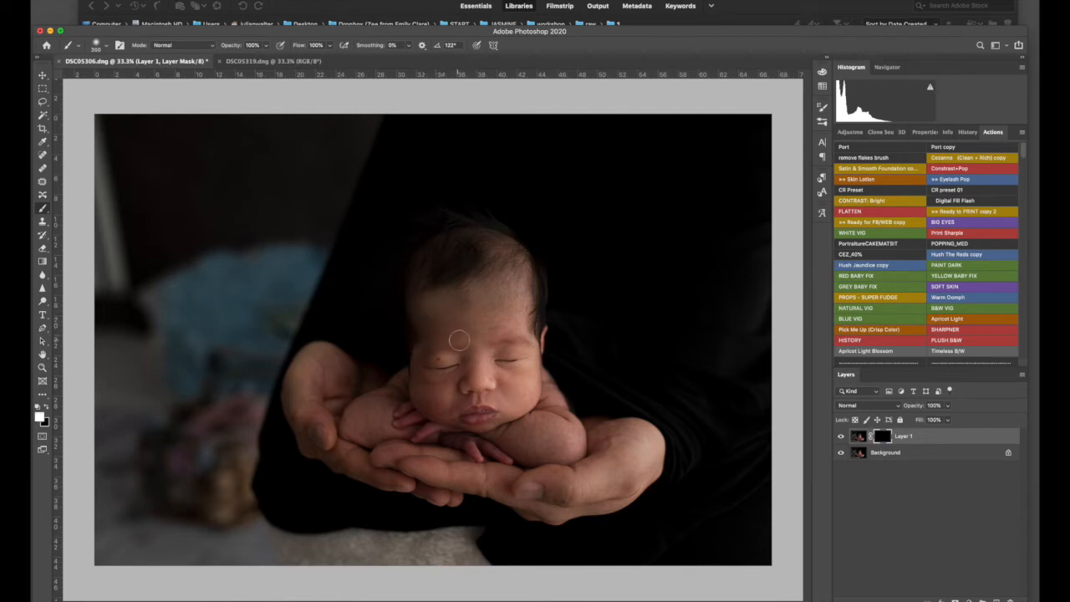
{"action": "mouse_move", "coordinate": [508, 311]}
{"action": "left_mouse_down"}
{"action": "mouse_move", "coordinate": [456, 316]}
{"action": "mouse_move", "coordinate": [474, 367]}
{"action": "left_mouse_up"}
- Continue brushing the smoothing over the skin with varied brush sizes and merge the layer into the Background
{"action": "key", "text": "bracketright"}
{"action": "key", "text": "bracketright"}
{"action": "key", "text": "bracketright"}
{"action": "key", "text": "bracketright"}
{"action": "key", "text": "bracketleft"}
{"action": "key", "text": "bracketright"}
{"action": "key", "text": "bracketright"}
{"action": "key", "text": "bracketright"}
{"action": "key", "text": "bracketright"}
{"action": "key", "text": "bracketleft"}
{"action": "key", "text": "bracketleft"}
{"action": "key", "text": "bracketleft"}
{"action": "key", "text": "bracketleft"}
{"action": "left_click", "coordinate": [884, 152]}
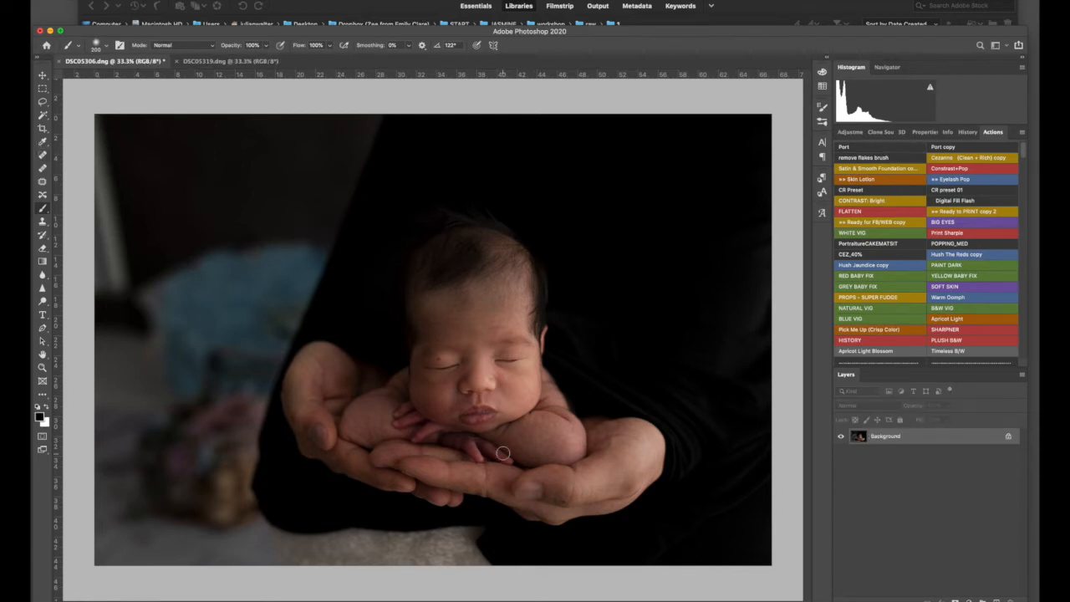
- Heal the small spots on the baby's cheeks and around the mouth with the Spot Healing Brush
{"action": "scroll", "coordinate": [503, 422], "scroll_direction": "up", "scroll_amount": 5}
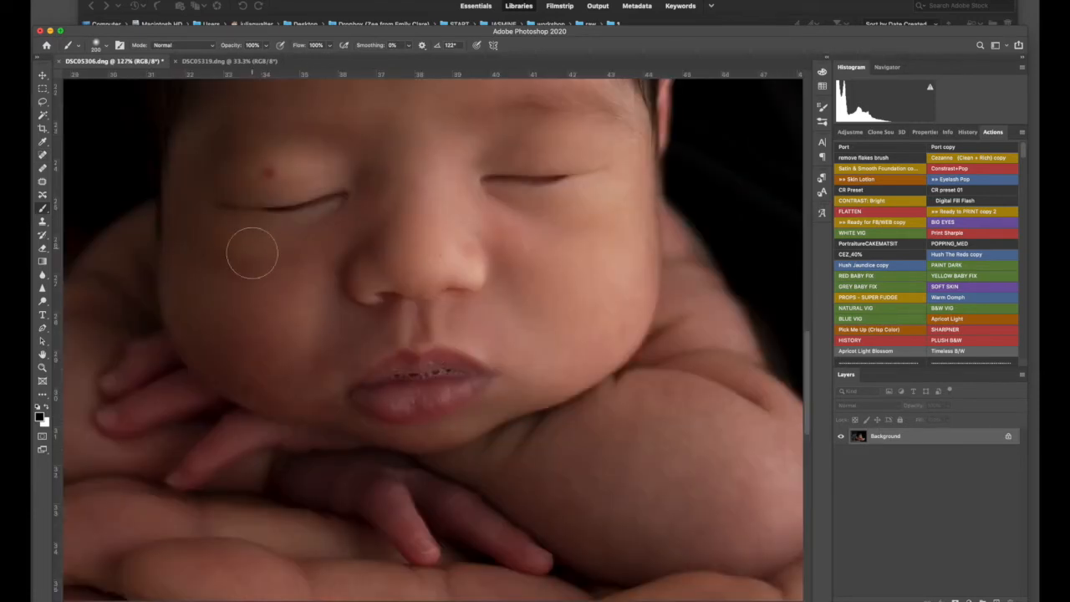
{"action": "left_click", "coordinate": [41, 155]}
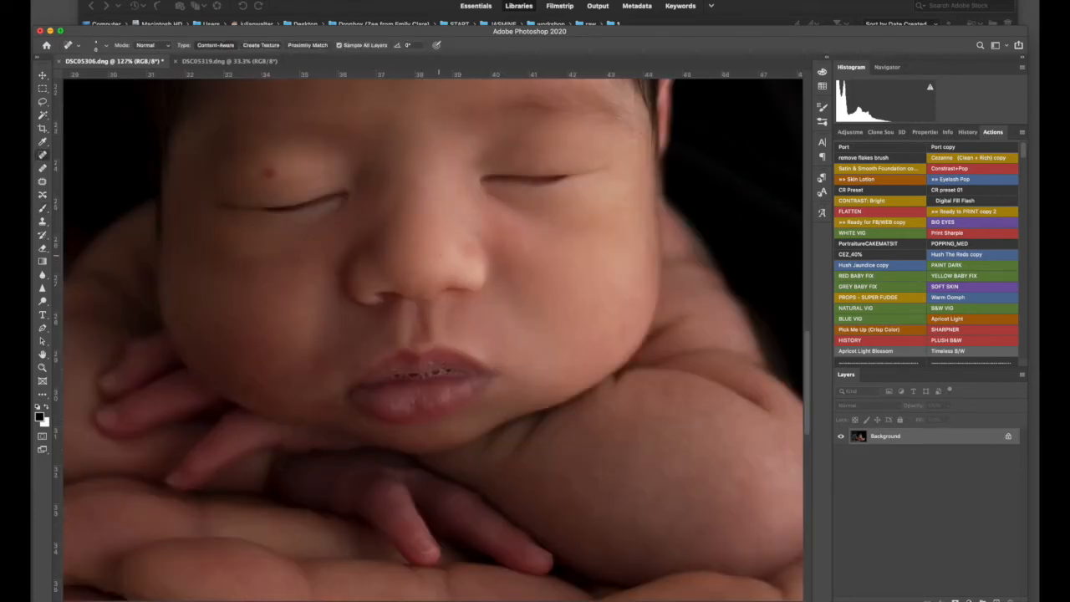
{"action": "left_click", "coordinate": [341, 402]}
{"action": "key", "text": "bracketright"}
{"action": "key", "text": "bracketright"}
{"action": "left_click", "coordinate": [299, 384]}
{"action": "left_click", "coordinate": [187, 260]}
{"action": "key", "text": "bracketleft"}
{"action": "left_click_drag", "start_coordinate": [431, 366], "coordinate": [395, 370]}
{"action": "key", "text": "bracketright"}
{"action": "scroll", "coordinate": [624, 326], "scroll_direction": "down", "scroll_amount": 10}
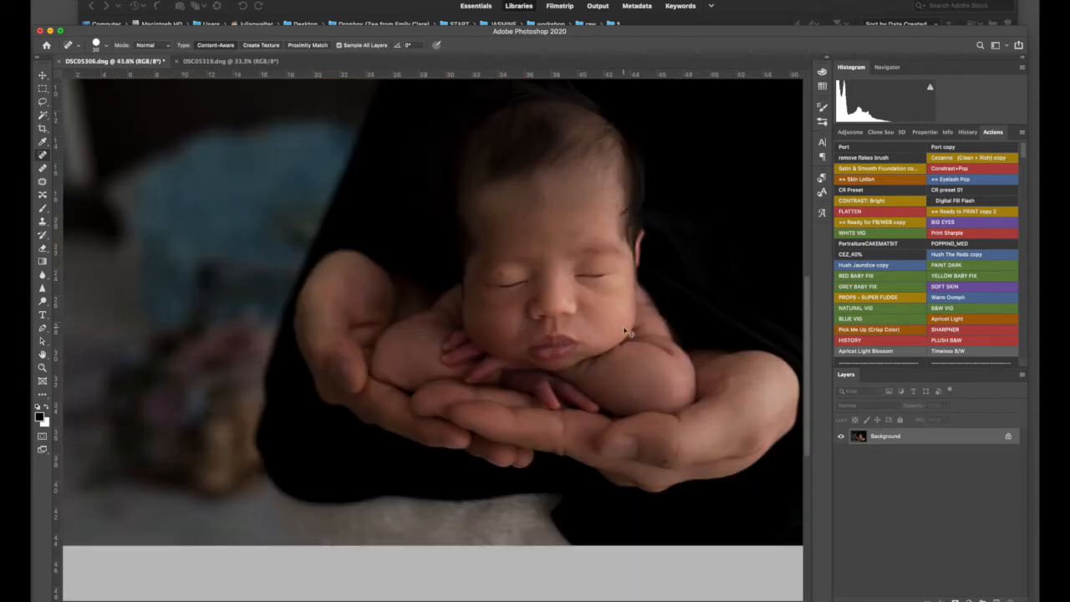
- Shrink the Spot Healing Brush to 15 for close retouching around the baby's lips
{"action": "scroll", "coordinate": [582, 326], "scroll_direction": "up", "scroll_amount": 10}
{"action": "scroll", "coordinate": [582, 326], "scroll_direction": "up", "scroll_amount": 8}
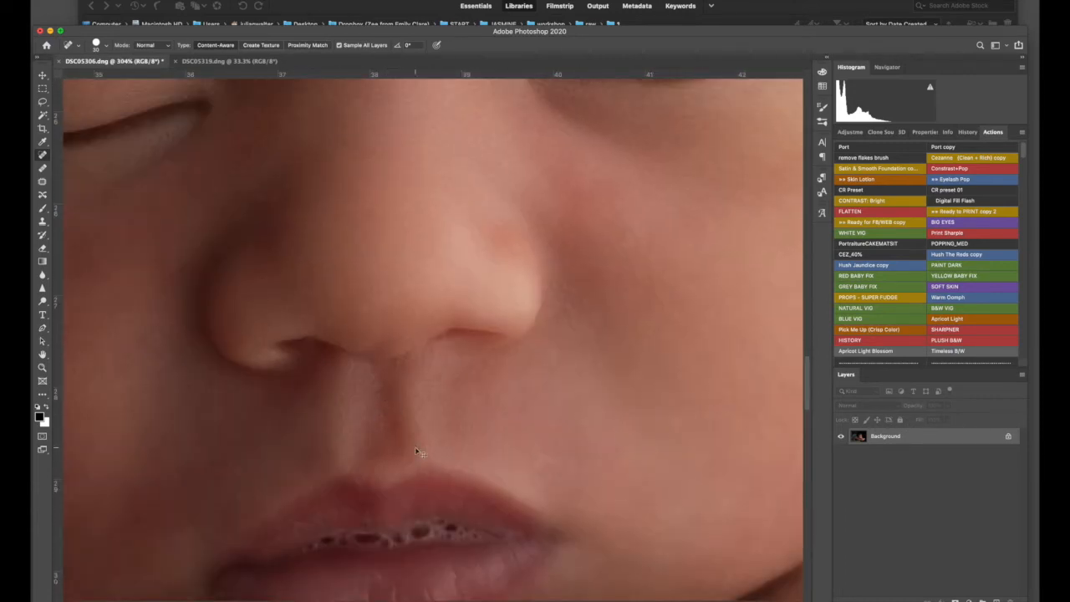
{"action": "key", "text": "bracketleft"}
{"action": "key", "text": "bracketleft"}
{"action": "scroll", "coordinate": [551, 430], "scroll_direction": "down", "scroll_amount": 2}
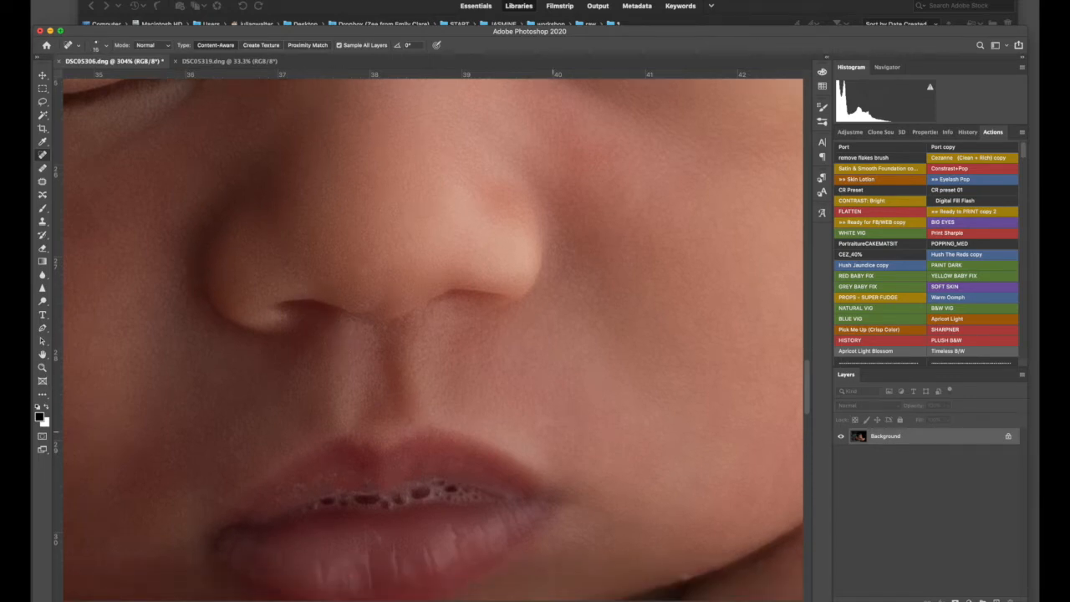
- Refine shapes on the photo in Liquify with a much smaller Forward Warp brush and the Pucker tool at size 125, and apply the result
{"action": "key", "text": "super+shift+x"}
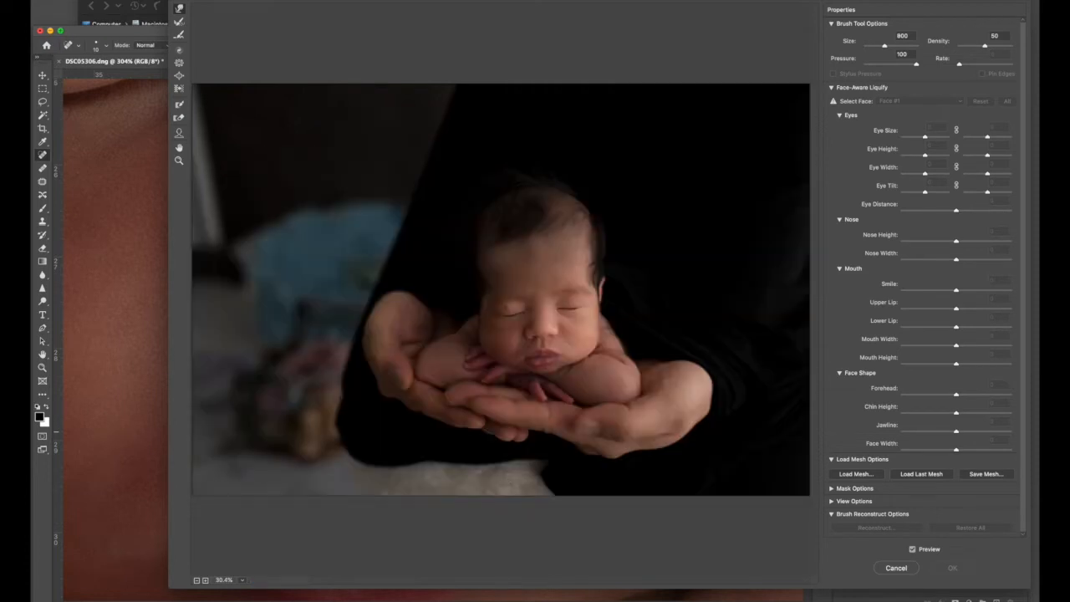
{"action": "key", "text": "bracketleft"}
{"action": "key", "text": "bracketleft"}
{"action": "key", "text": "bracketleft"}
{"action": "key", "text": "bracketleft"}
{"action": "key", "text": "bracketleft"}
{"action": "key", "text": "bracketleft"}
{"action": "key", "text": "bracketleft"}
{"action": "key", "text": "bracketleft"}
{"action": "key", "text": "bracketleft"}
{"action": "key", "text": "bracketleft"}
{"action": "key", "text": "bracketleft"}
{"action": "key", "text": "bracketleft"}
{"action": "left_click", "coordinate": [179, 62]}
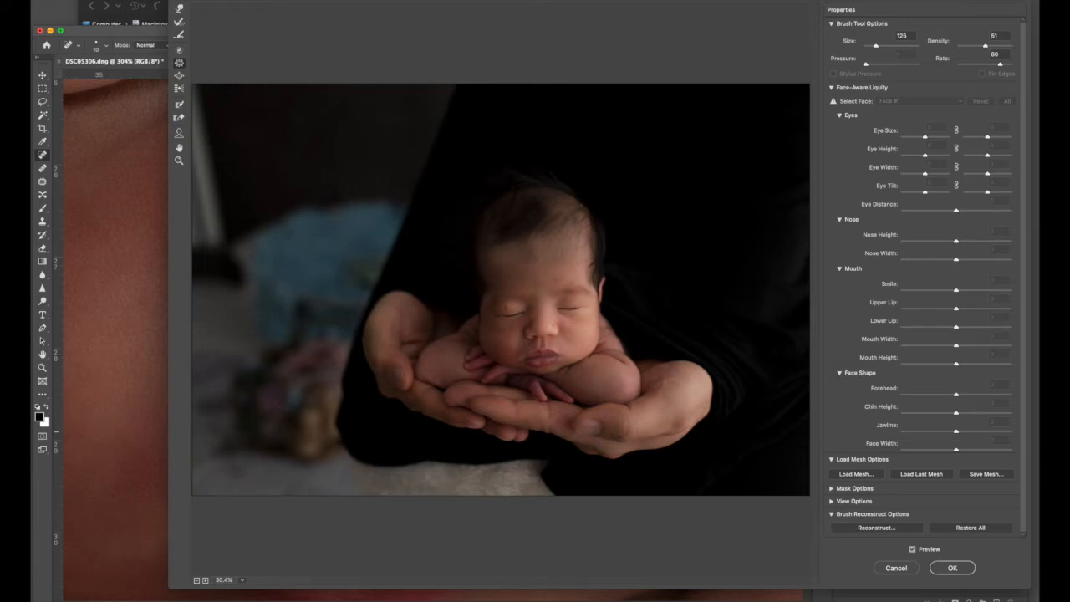
{"action": "left_click", "coordinate": [179, 9]}
{"action": "key", "text": "Return"}
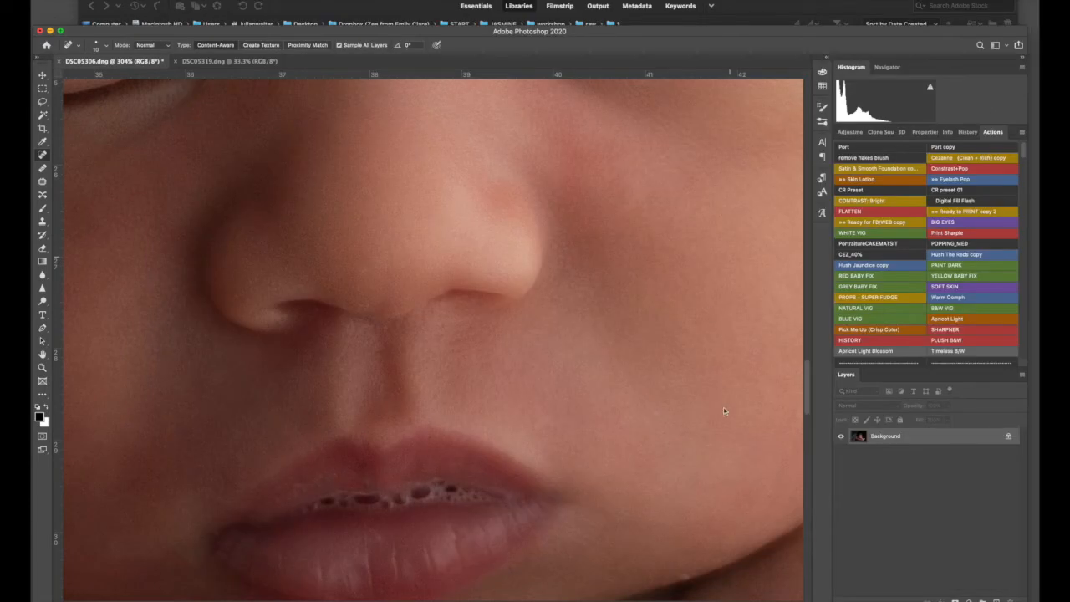
- Run the RED BABY FIX action, paint the correction over the reddish skin at 10% brush opacity with varied brush sizes, and merge the layers
{"action": "scroll", "coordinate": [548, 497], "scroll_direction": "down", "scroll_amount": 5}
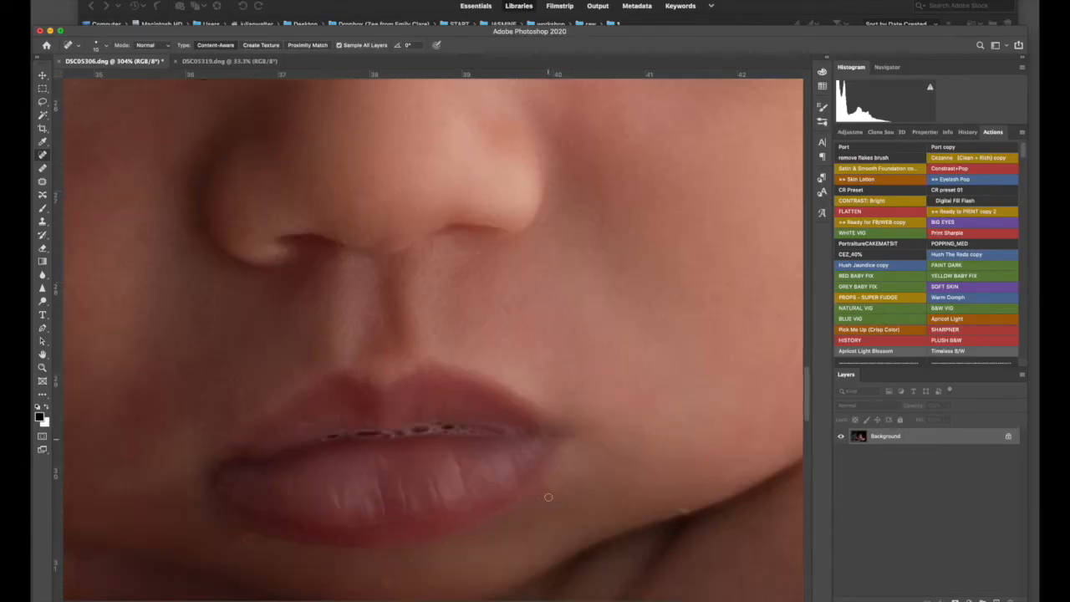
{"action": "scroll", "coordinate": [549, 498], "scroll_direction": "down", "scroll_amount": 10}
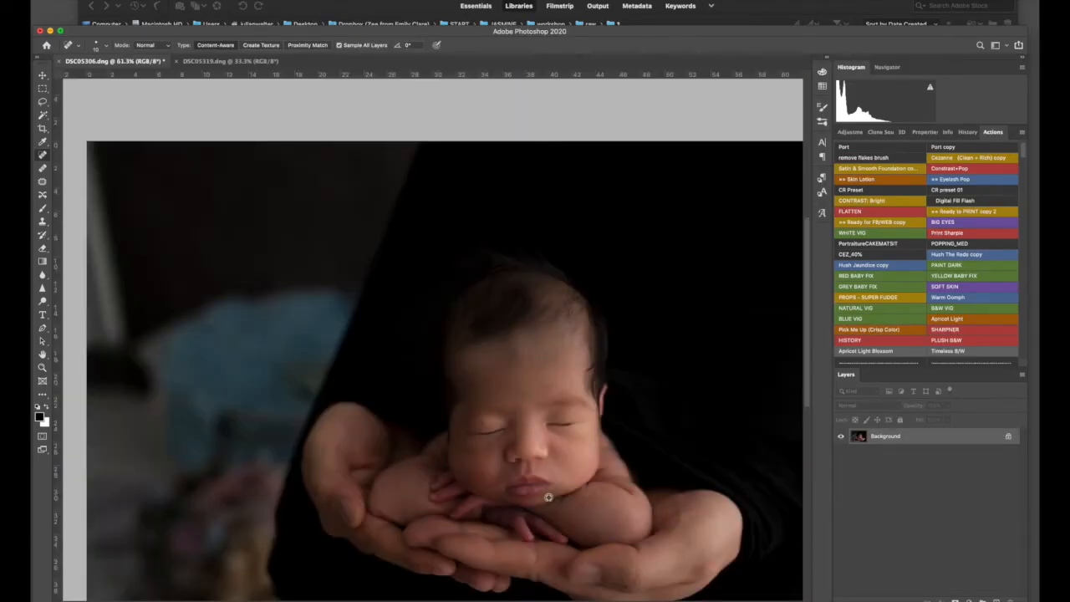
{"action": "left_click", "coordinate": [857, 275]}
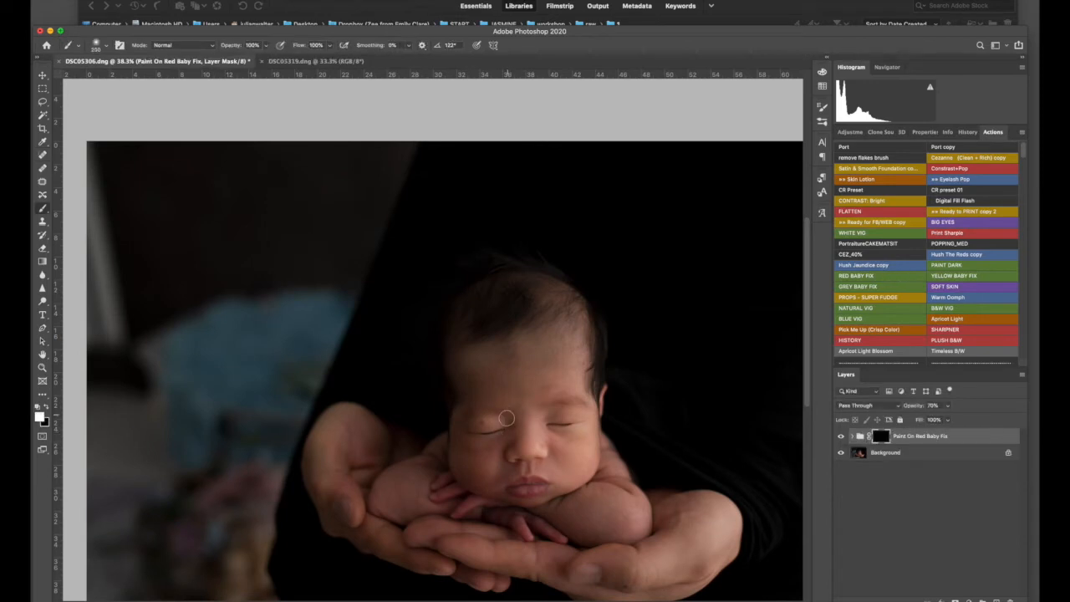
{"action": "key", "text": "1"}
{"action": "key", "text": "bracketright"}
{"action": "key", "text": "bracketright"}
{"action": "key", "text": "bracketleft"}
{"action": "key", "text": "bracketright"}
{"action": "key", "text": "bracketright"}
{"action": "key", "text": "super+shift+e"}
- Apply a Camera Raw adjustment with Exposure +0.20, Highlights -38, Shadows -51, Whites -3, Blacks +22 and Clarity +2
{"action": "scroll", "coordinate": [535, 446], "scroll_direction": "down", "scroll_amount": 5}
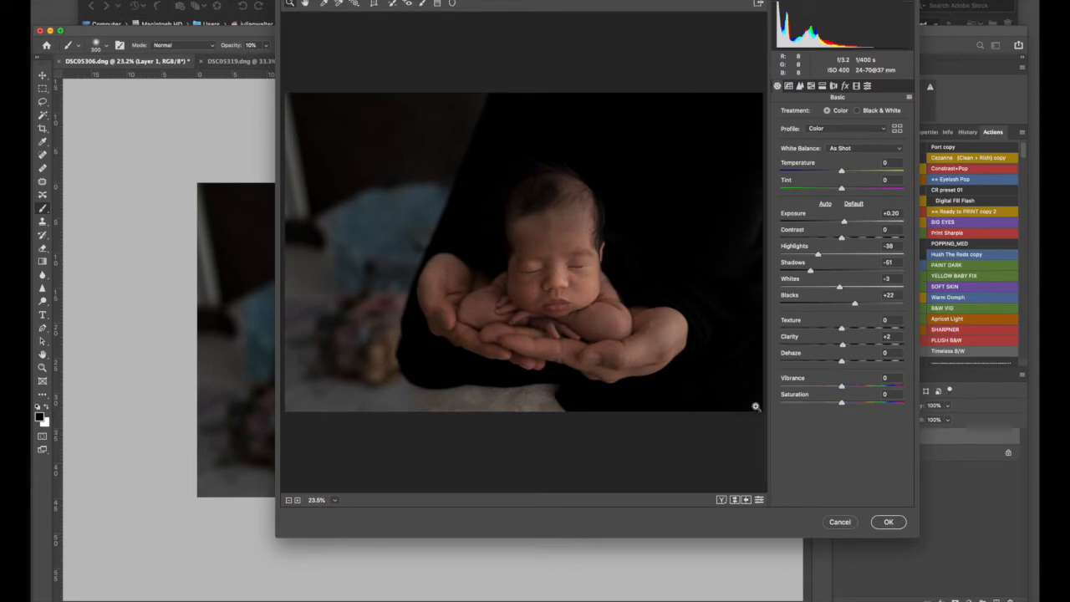
{"action": "key", "text": "Return"}
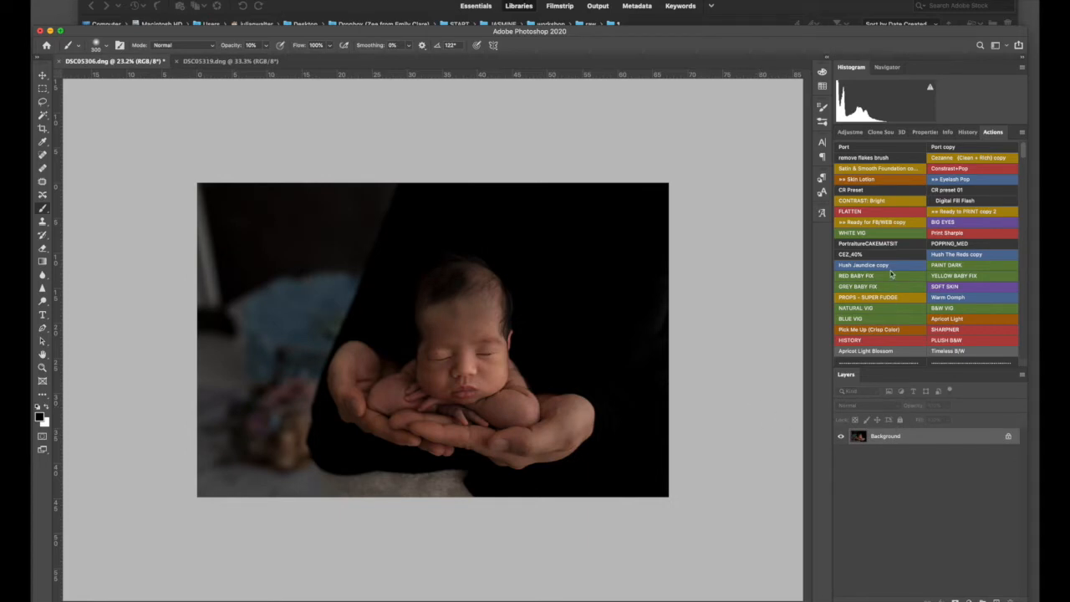
- Run the Cezanne (Clean + Rich) action, reduce its layer group to 20% opacity, and flatten it into the photo
{"action": "left_click", "coordinate": [967, 158]}
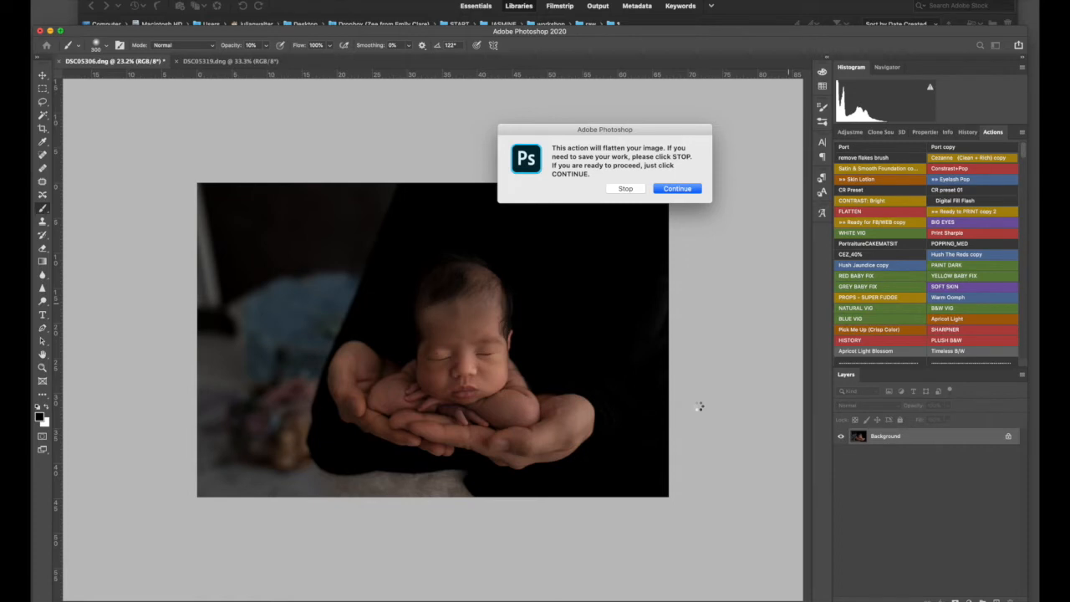
{"action": "key", "text": "Return"}
{"action": "left_click", "coordinate": [938, 408]}
{"action": "left_click", "coordinate": [948, 407]}
{"action": "left_click", "coordinate": [920, 419]}
{"action": "left_click_drag", "start_coordinate": [920, 418], "coordinate": [914, 419]}
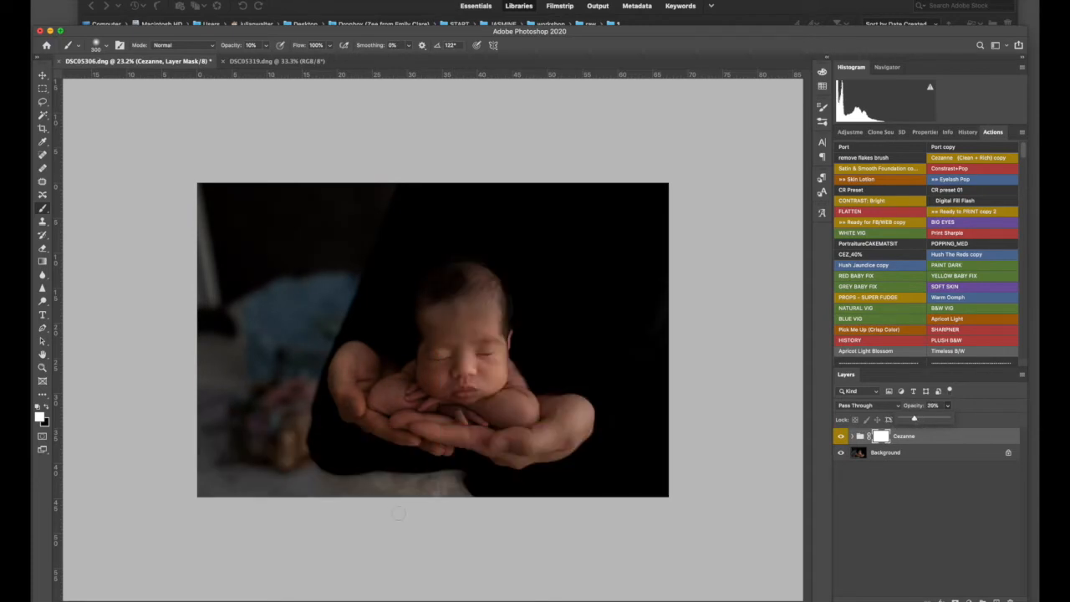
{"action": "left_click", "coordinate": [947, 237]}
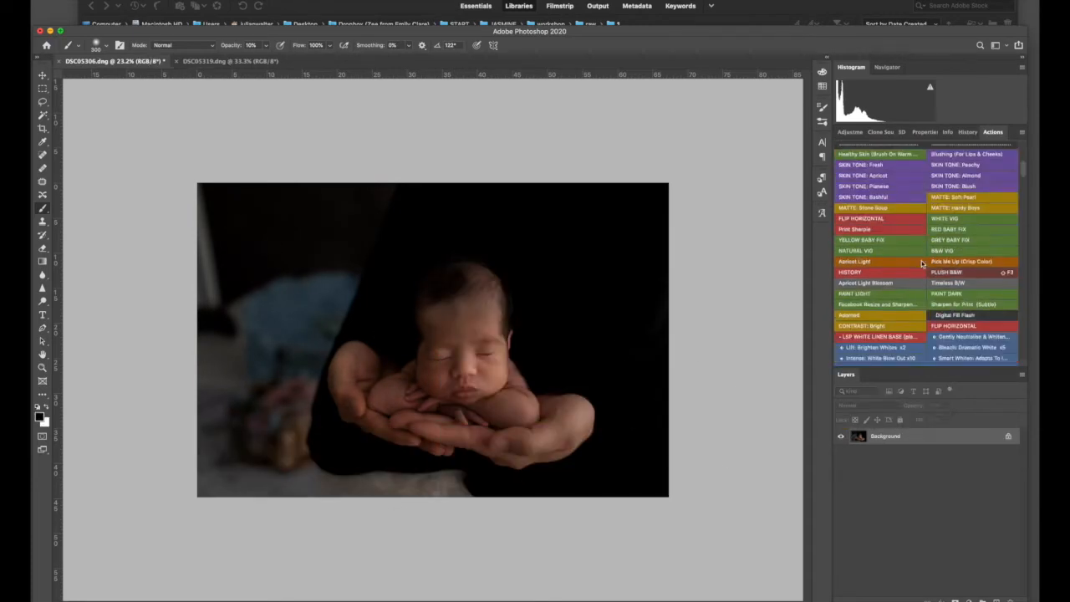
- Look further through the saved actions for another effect to apply to the photo
{"action": "scroll", "coordinate": [922, 264], "scroll_direction": "down", "scroll_amount": 10}
{"action": "scroll", "coordinate": [922, 263], "scroll_direction": "down", "scroll_amount": 2}
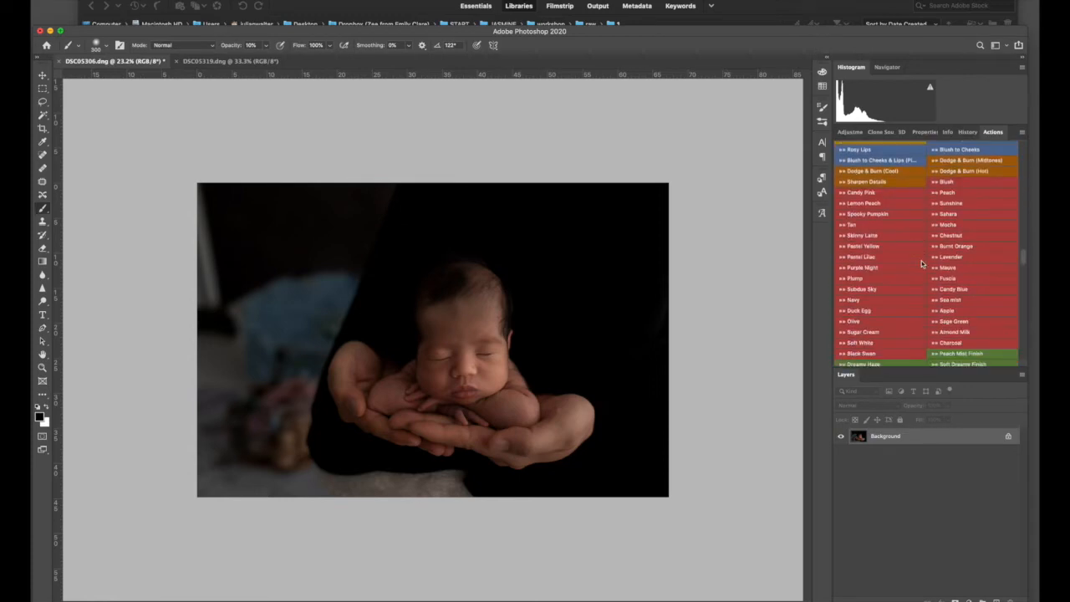
- Run the Blush to Cheeks & Lips action on the portrait and flatten the image
{"action": "left_click", "coordinate": [899, 163]}
{"action": "key", "text": "Return"}
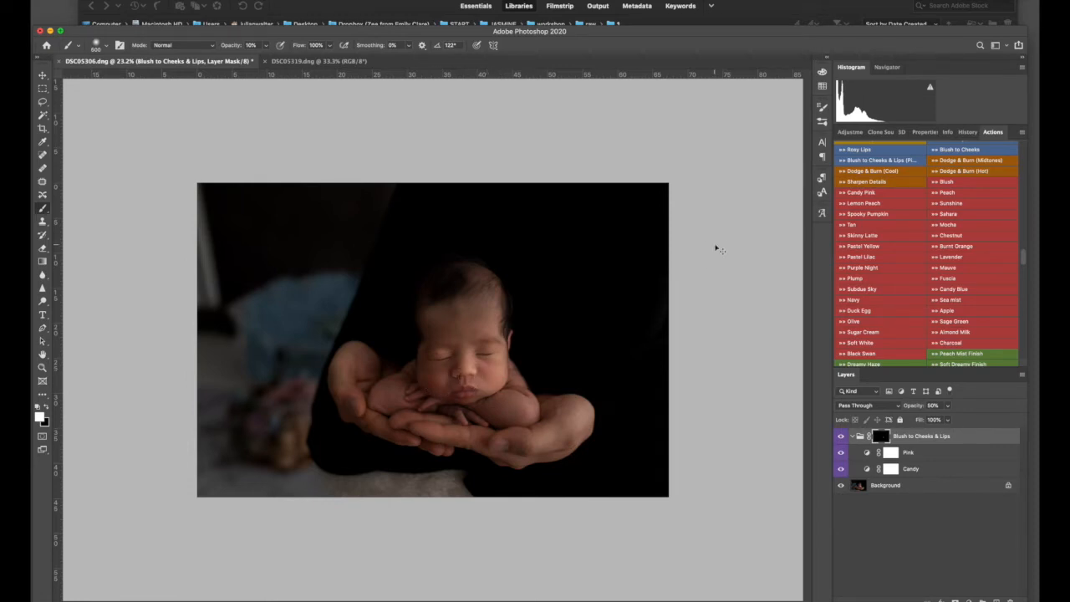
{"action": "key", "text": "super+shift+e"}
- Run the Grey Baby Fix action and paint the correction onto the baby's skin with a 400 px brush at 10% opacity
{"action": "scroll", "coordinate": [920, 193], "scroll_direction": "up", "scroll_amount": 10}
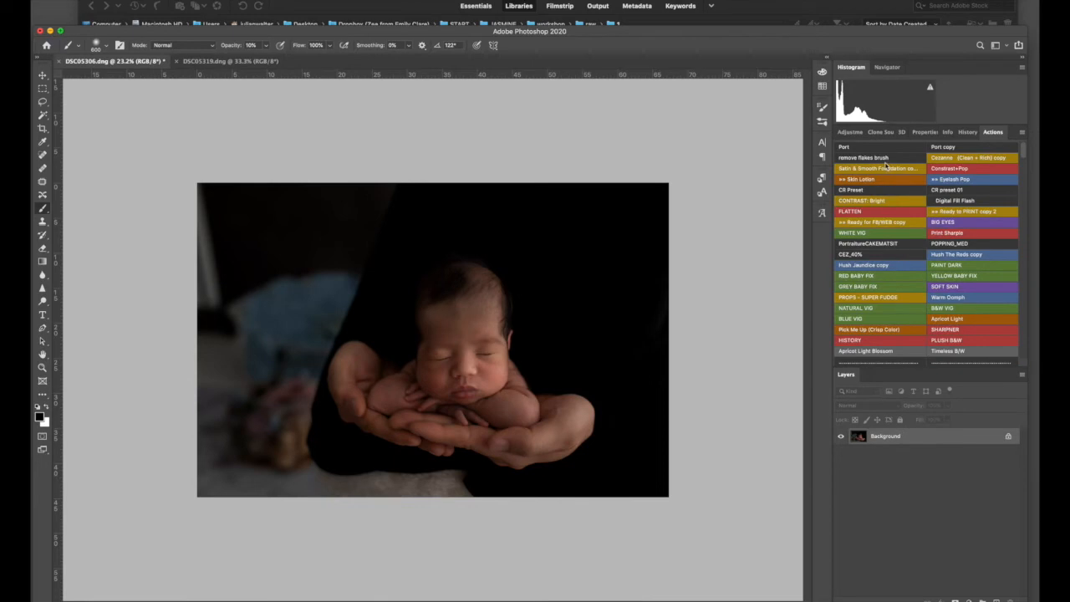
{"action": "scroll", "coordinate": [687, 350], "scroll_direction": "down", "scroll_amount": 3}
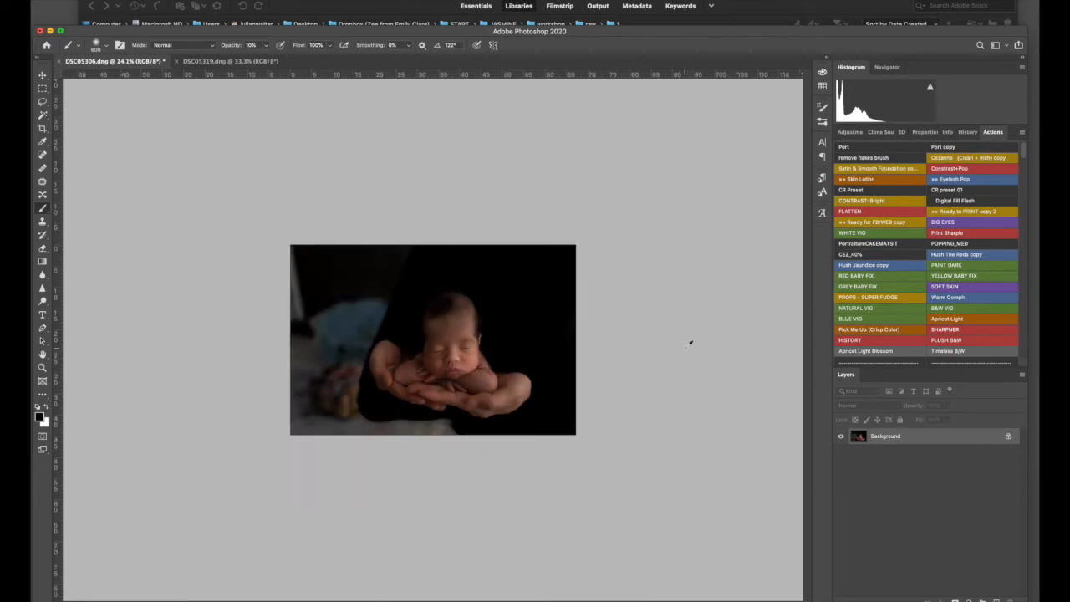
{"action": "scroll", "coordinate": [468, 355], "scroll_direction": "up", "scroll_amount": 5}
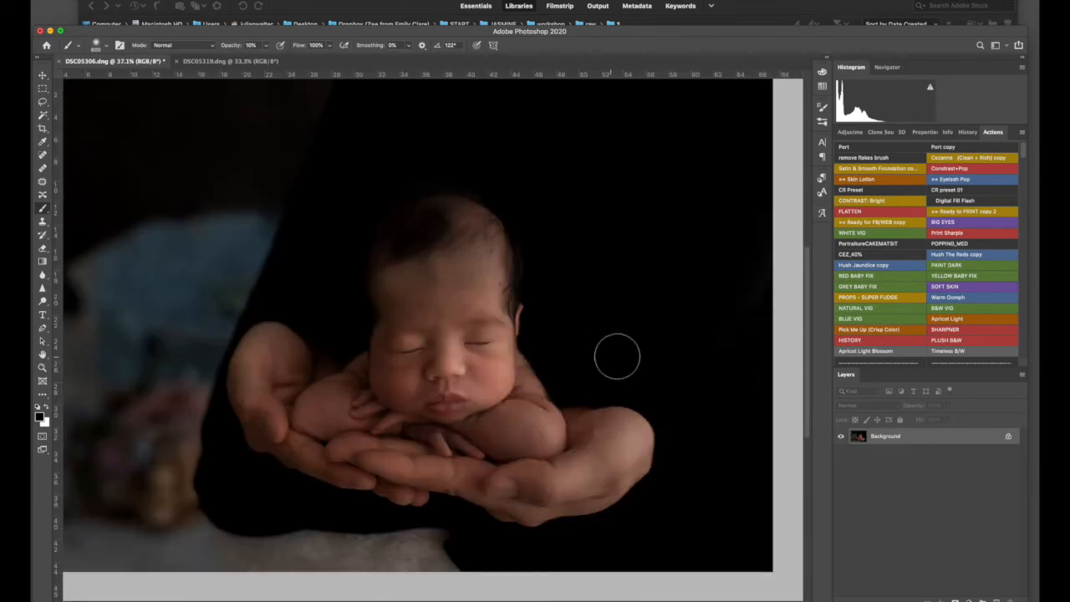
{"action": "scroll", "coordinate": [975, 264], "scroll_direction": "down", "scroll_amount": 10}
{"action": "scroll", "coordinate": [976, 263], "scroll_direction": "down", "scroll_amount": 2}
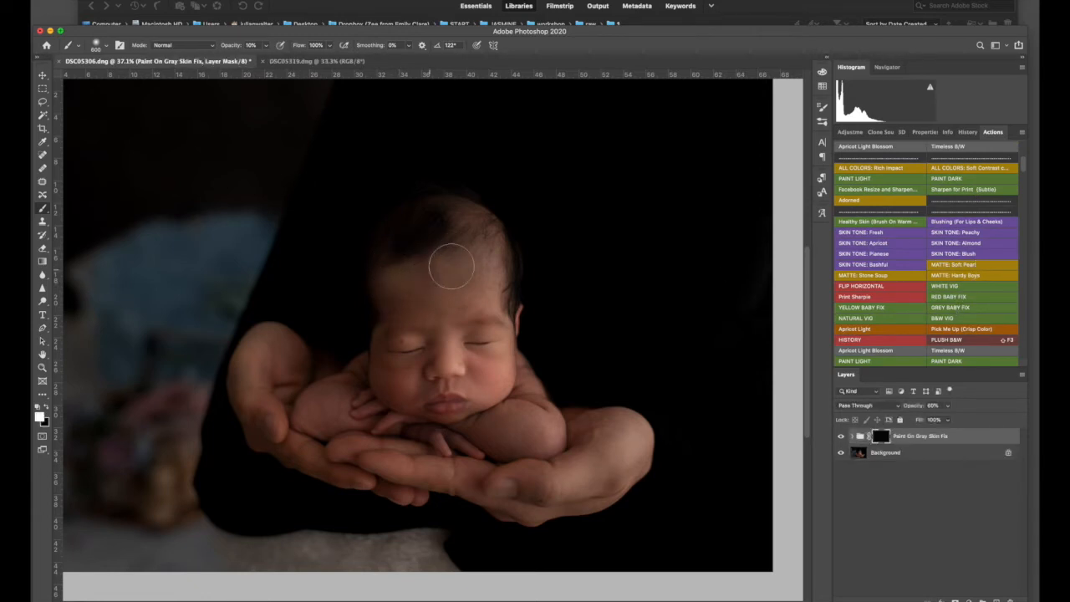
{"action": "key", "text": "bracketleft"}
{"action": "key", "text": "bracketleft"}
{"action": "key", "text": "bracketleft"}
{"action": "key", "text": "bracketleft"}
{"action": "key", "text": "bracketleft"}
{"action": "key", "text": "bracketleft"}
- Flatten the gray skin correction into the background
{"action": "key", "text": "super+shift+e"}
{"action": "scroll", "coordinate": [563, 343], "scroll_direction": "down", "scroll_amount": 5}
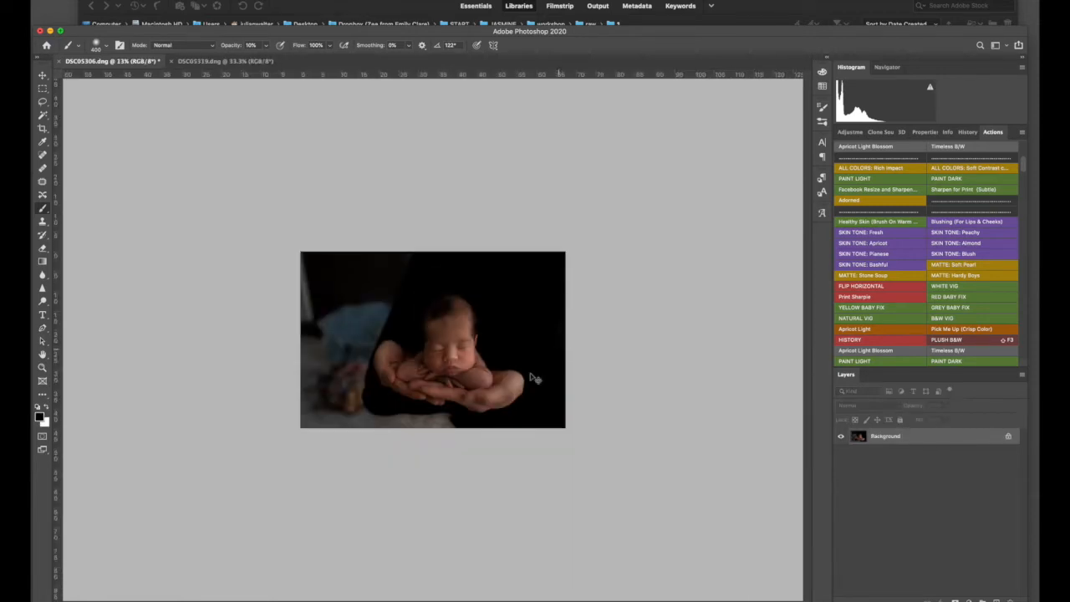
{"action": "key", "text": "super+z"}
{"action": "scroll", "coordinate": [490, 386], "scroll_direction": "up", "scroll_amount": 5}
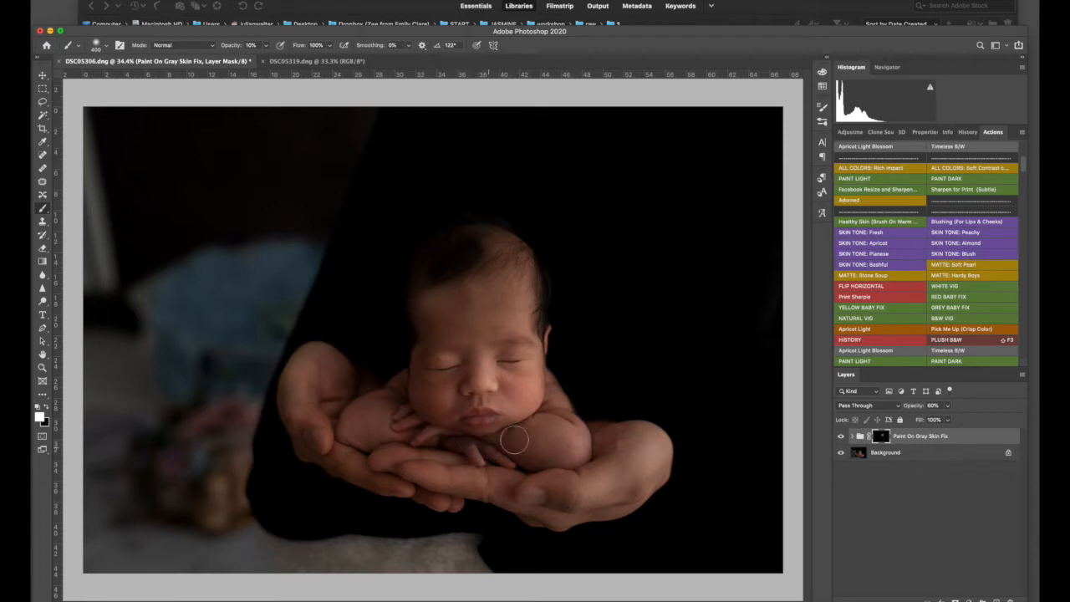
{"action": "left_click", "coordinate": [848, 221]}
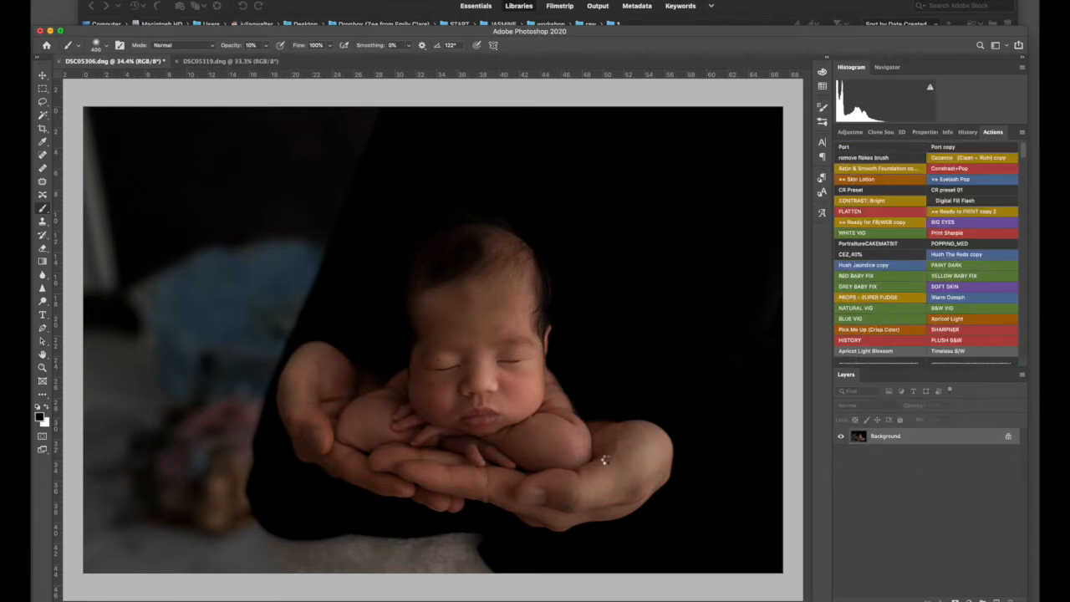
- Run the Skin Lotion action, smooth the skin on its mask with a 300 px brush at 80% opacity, and flatten the image
{"action": "key", "text": "Return"}
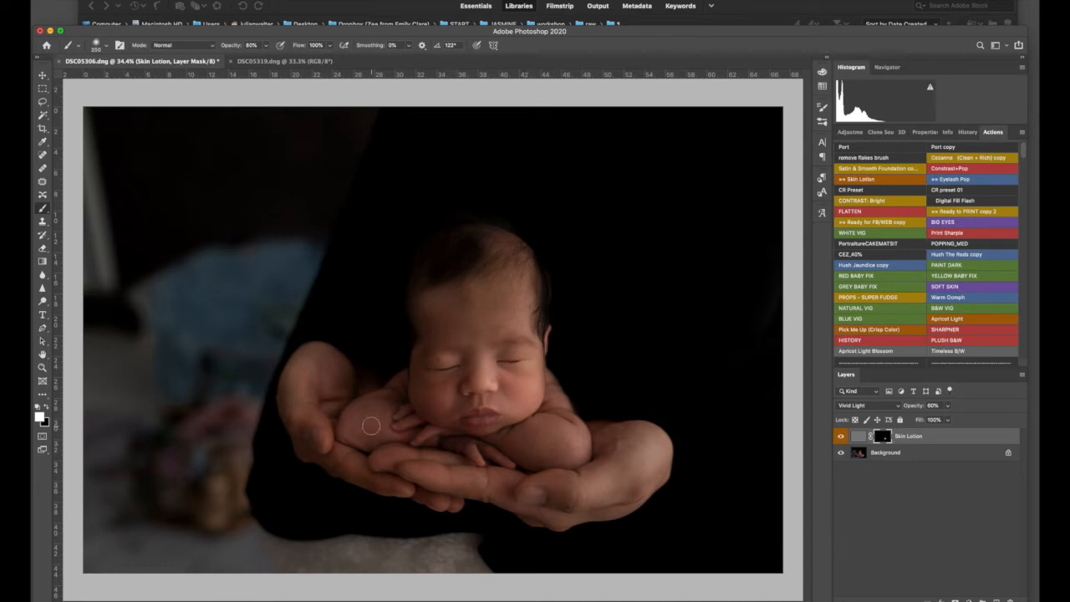
{"action": "key", "text": "bracketright"}
{"action": "key", "text": "bracketright"}
{"action": "key", "text": "bracketright"}
{"action": "key", "text": "bracketright"}
{"action": "key", "text": "bracketleft"}
{"action": "key", "text": "bracketleft"}
{"action": "key", "text": "bracketleft"}
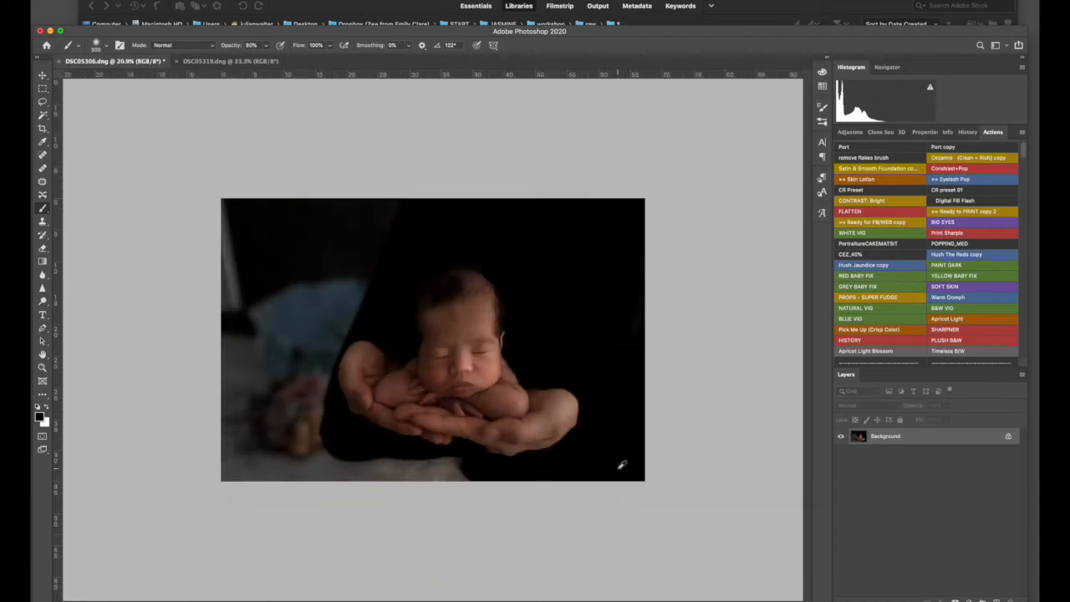
- Make Snapshot 1 in the history the current state and the History Brush source
{"action": "scroll", "coordinate": [619, 469], "scroll_direction": "down", "scroll_amount": 4}
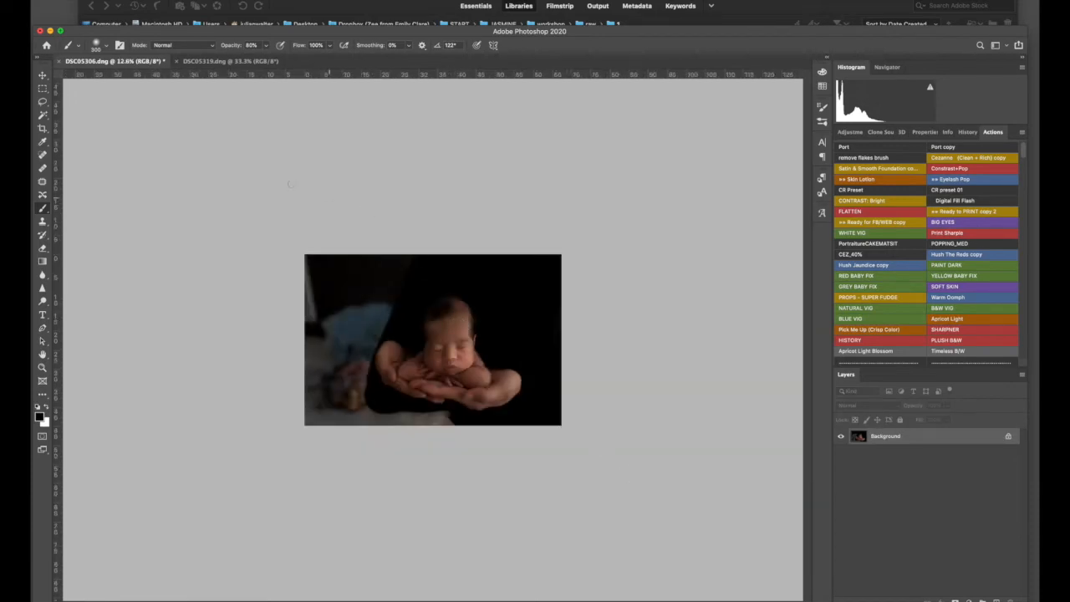
{"action": "left_click", "coordinate": [43, 102]}
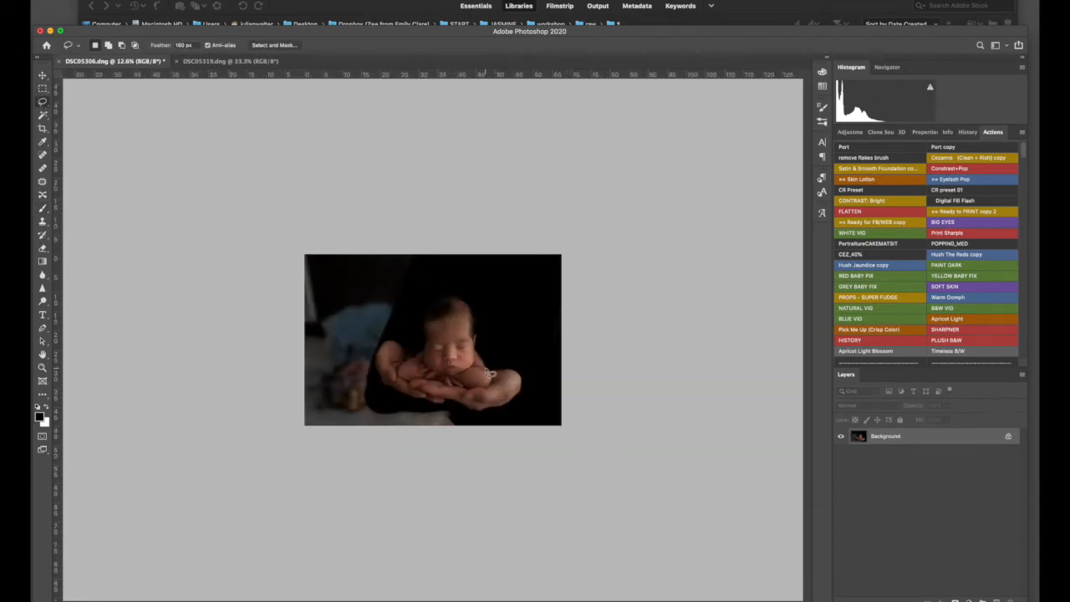
{"action": "scroll", "coordinate": [891, 314], "scroll_direction": "down", "scroll_amount": 3}
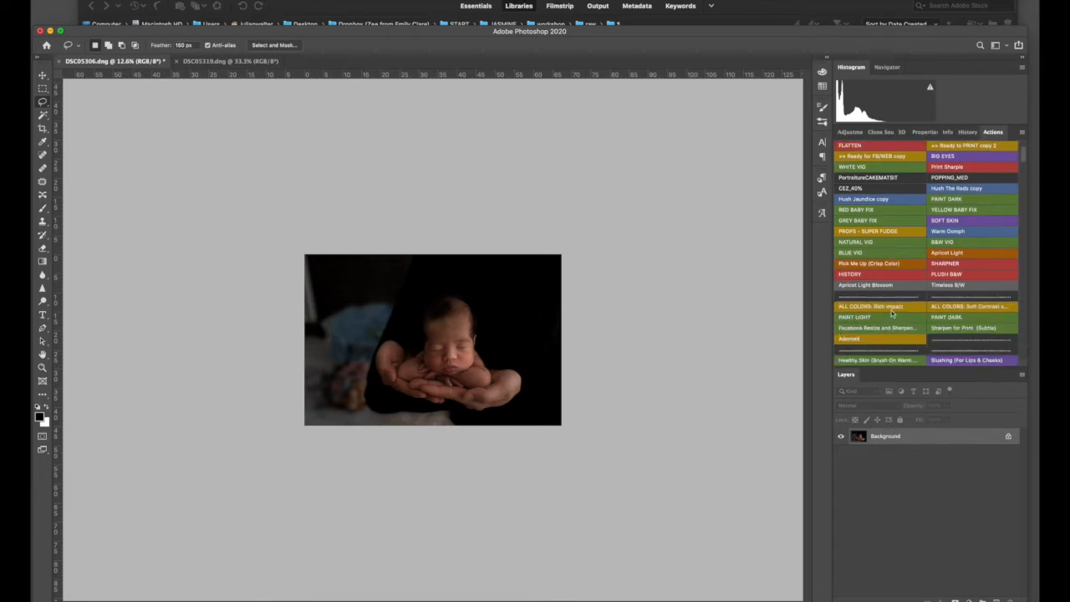
{"action": "left_click", "coordinate": [965, 132]}
{"action": "scroll", "coordinate": [857, 165], "scroll_direction": "up", "scroll_amount": 1}
{"action": "left_click", "coordinate": [854, 166]}
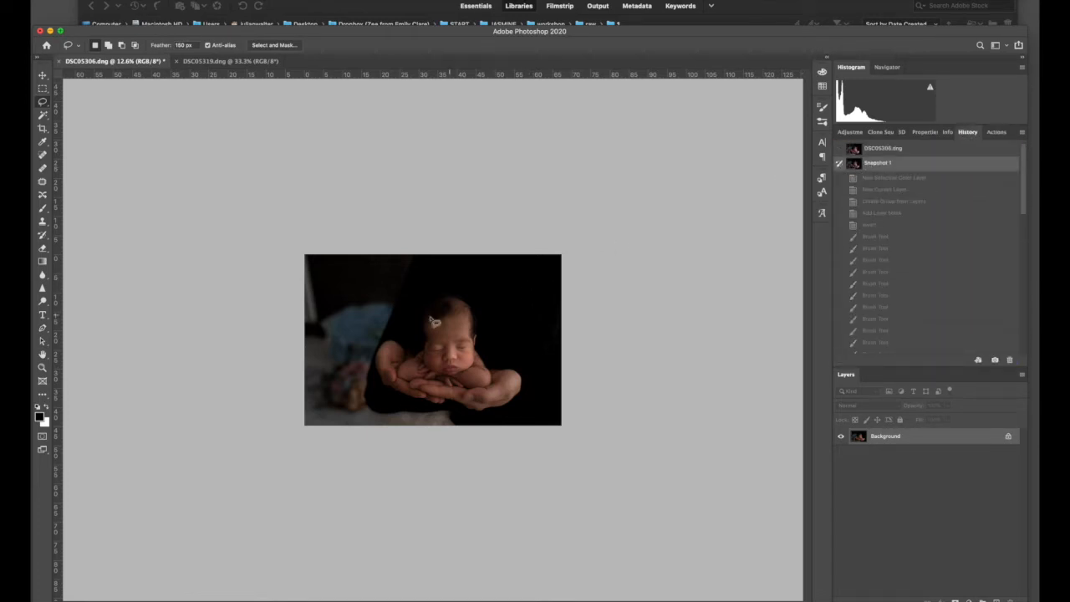
- Darken everything outside a feathered lasso selection around the baby and hands to black, using a Curves point at input 250, output 1
{"action": "mouse_move", "coordinate": [475, 329]}
{"action": "left_mouse_down"}
{"action": "mouse_move", "coordinate": [443, 301]}
{"action": "mouse_move", "coordinate": [424, 314]}
{"action": "mouse_move", "coordinate": [414, 349]}
{"action": "mouse_move", "coordinate": [381, 344]}
{"action": "mouse_move", "coordinate": [379, 381]}
{"action": "mouse_move", "coordinate": [451, 411]}
{"action": "mouse_move", "coordinate": [521, 402]}
{"action": "mouse_move", "coordinate": [529, 382]}
{"action": "mouse_move", "coordinate": [494, 368]}
{"action": "mouse_move", "coordinate": [478, 328]}
{"action": "mouse_move", "coordinate": [528, 399]}
{"action": "left_mouse_up"}
{"action": "key", "text": "ctrl+m"}
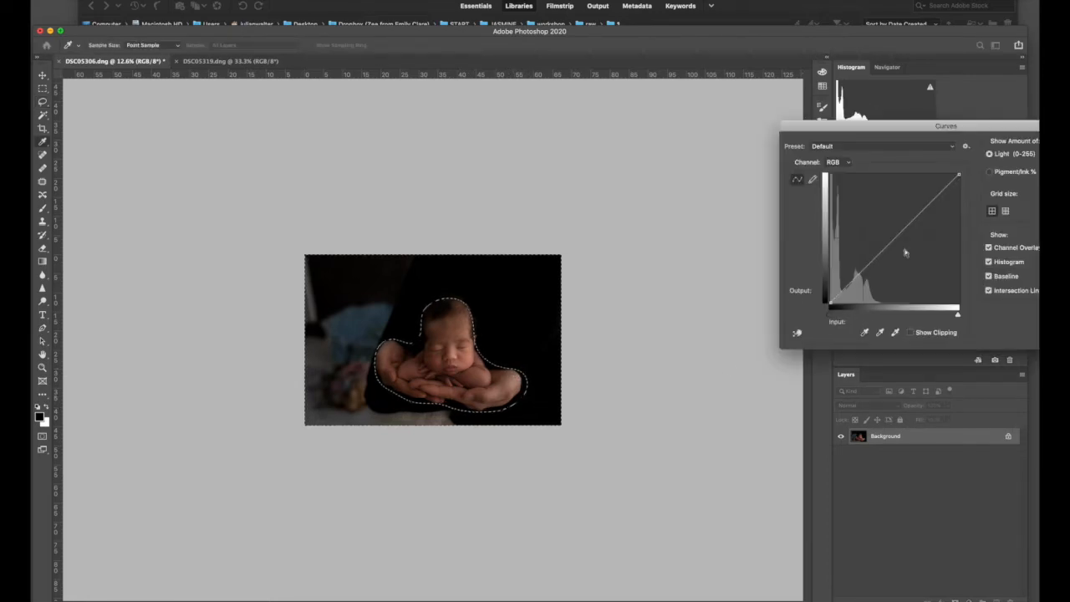
{"action": "left_click_drag", "start_coordinate": [895, 239], "coordinate": [957, 302]}
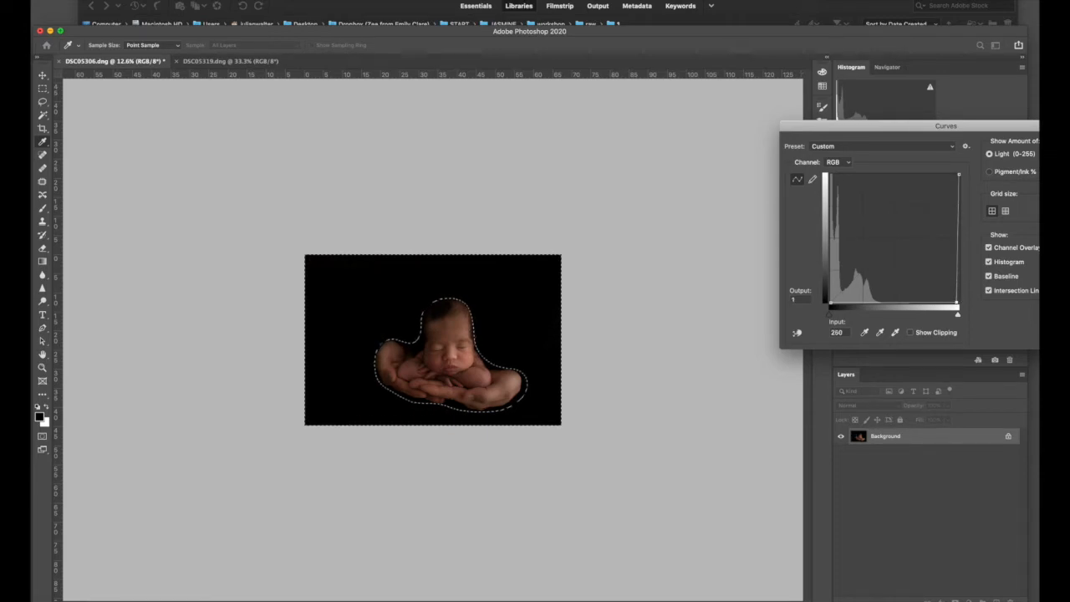
{"action": "key", "text": "Return"}
{"action": "key", "text": "cmd+d"}
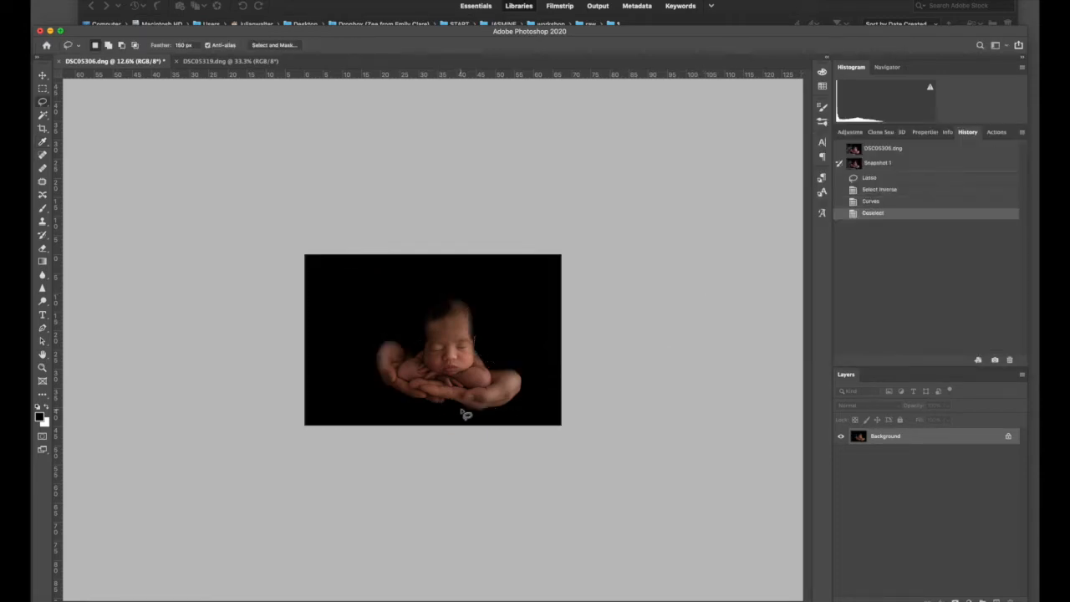
- Restore the baby's head, shoulders and the left hand's edges from Snapshot 1 with the History Brush, reducing it to 200 px
{"action": "left_click", "coordinate": [40, 237]}
{"action": "scroll", "coordinate": [433, 341], "scroll_direction": "up", "scroll_amount": 3}
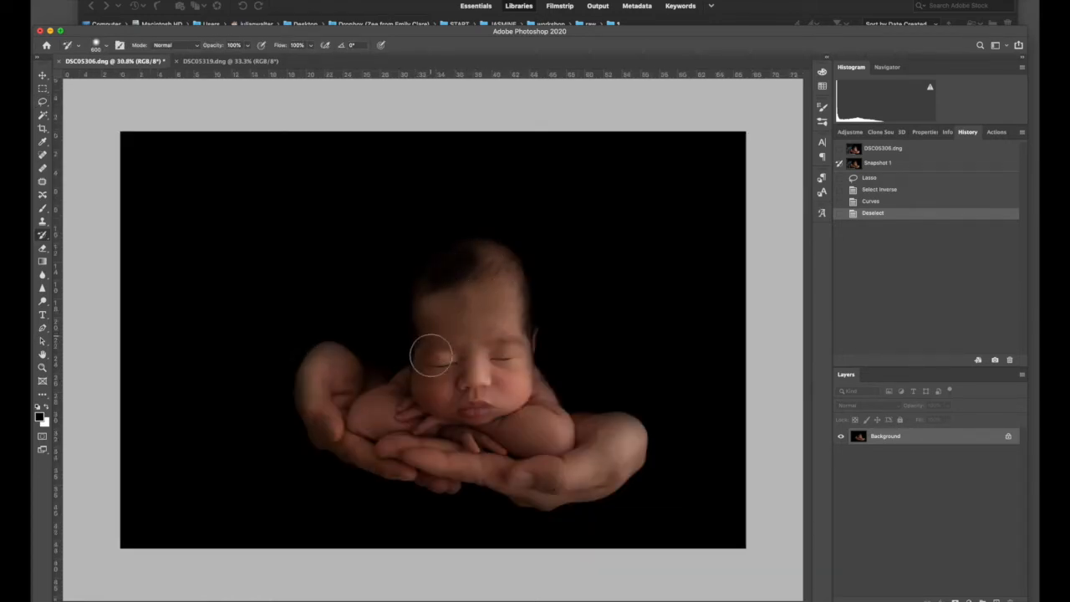
{"action": "mouse_move", "coordinate": [532, 404]}
{"action": "left_mouse_down"}
{"action": "mouse_move", "coordinate": [579, 449]}
{"action": "mouse_move", "coordinate": [604, 437]}
{"action": "mouse_move", "coordinate": [539, 458]}
{"action": "mouse_move", "coordinate": [442, 446]}
{"action": "mouse_move", "coordinate": [360, 415]}
{"action": "left_mouse_up"}
{"action": "key", "text": "bracketleft"}
{"action": "key", "text": "bracketleft"}
{"action": "key", "text": "bracketleft"}
{"action": "key", "text": "bracketleft"}
{"action": "key", "text": "bracketleft"}
{"action": "key", "text": "bracketleft"}
{"action": "key", "text": "bracketleft"}
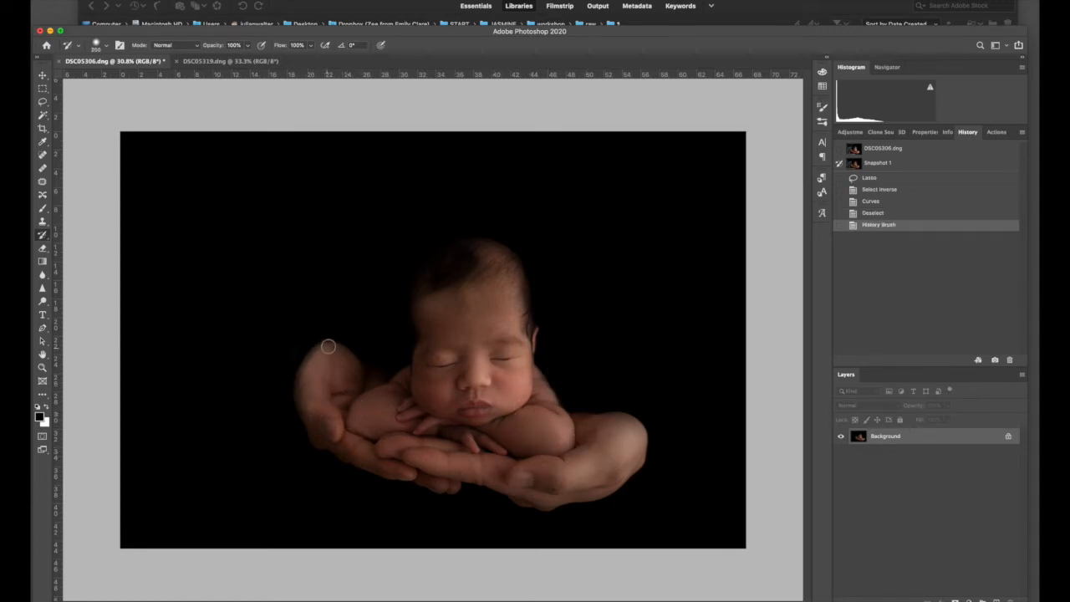
{"action": "left_click", "coordinate": [343, 450]}
- Restore the right hand, the baby's arm and the face with the History Brush, enlarging it to 800 px
{"action": "key", "text": "bracketright"}
{"action": "key", "text": "bracketright"}
{"action": "key", "text": "bracketright"}
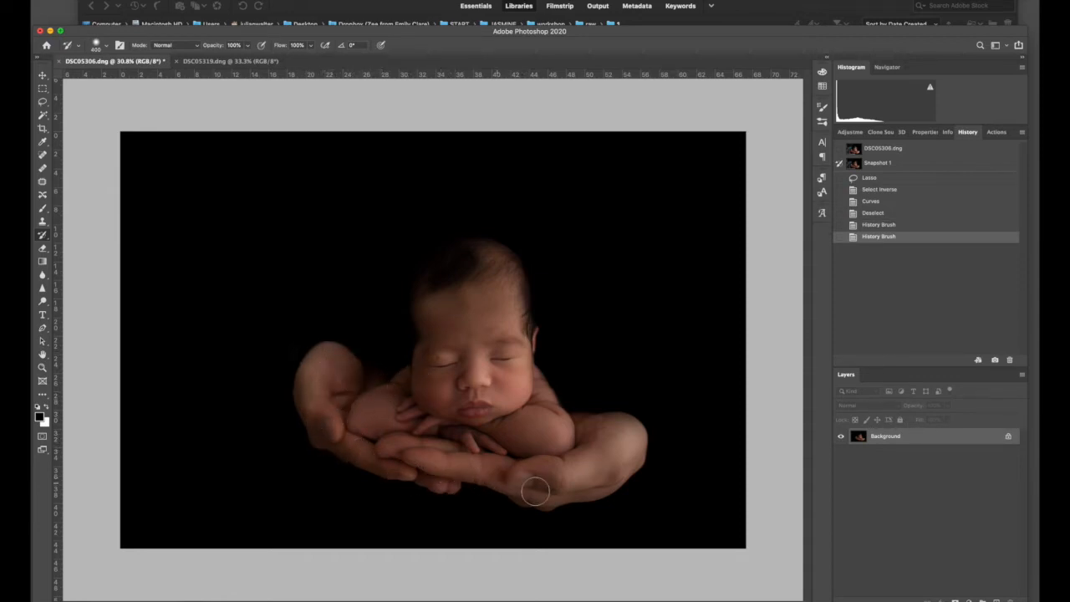
{"action": "left_click", "coordinate": [578, 426]}
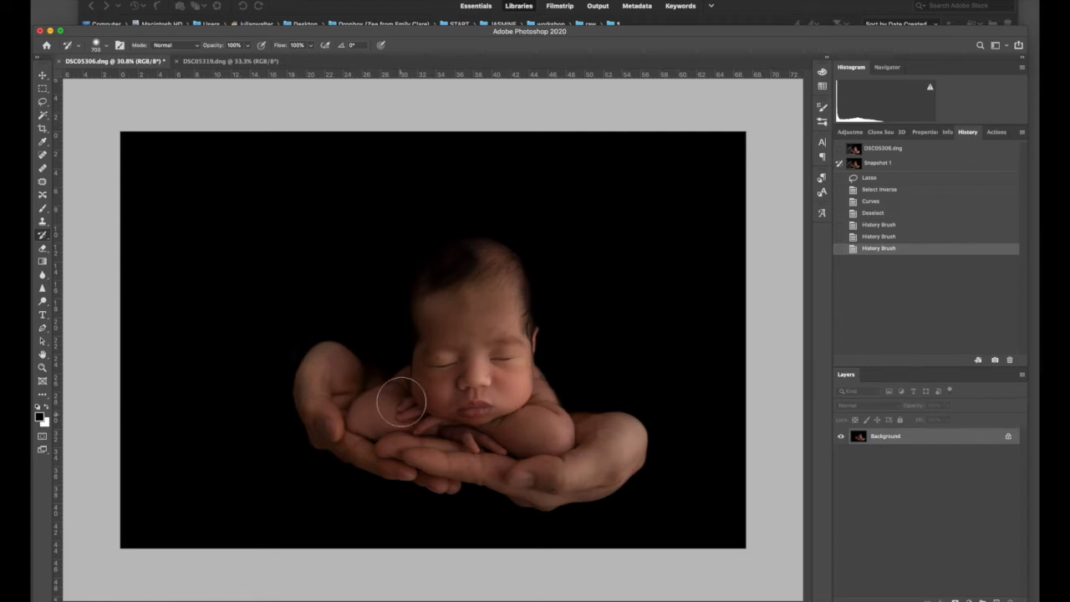
{"action": "left_click", "coordinate": [406, 394]}
{"action": "key", "text": "]"}
{"action": "mouse_move", "coordinate": [459, 318]}
{"action": "left_mouse_down"}
{"action": "mouse_move", "coordinate": [490, 291]}
{"action": "mouse_move", "coordinate": [451, 380]}
{"action": "left_mouse_up"}
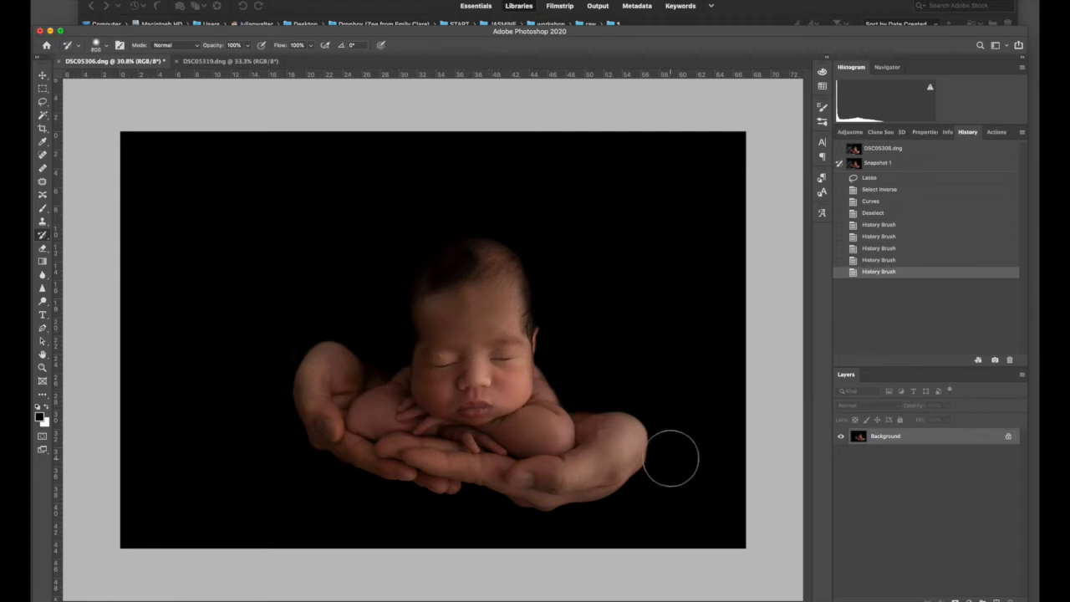
- Crop the photo tighter from its upper-left corner, keeping the original ratio
{"action": "scroll", "coordinate": [670, 457], "scroll_direction": "down", "scroll_amount": 5}
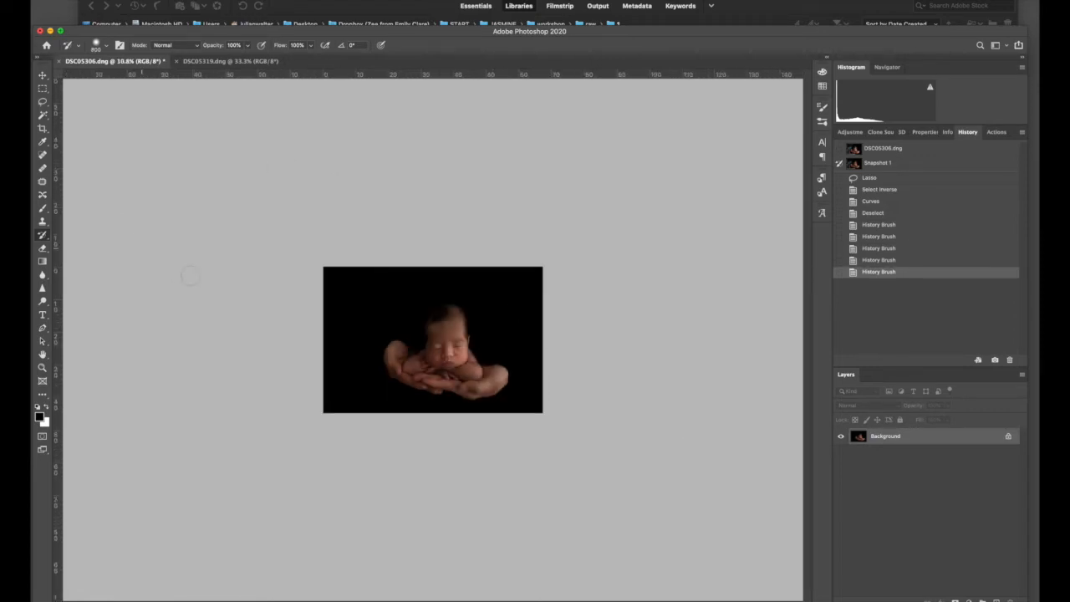
{"action": "left_click", "coordinate": [38, 127]}
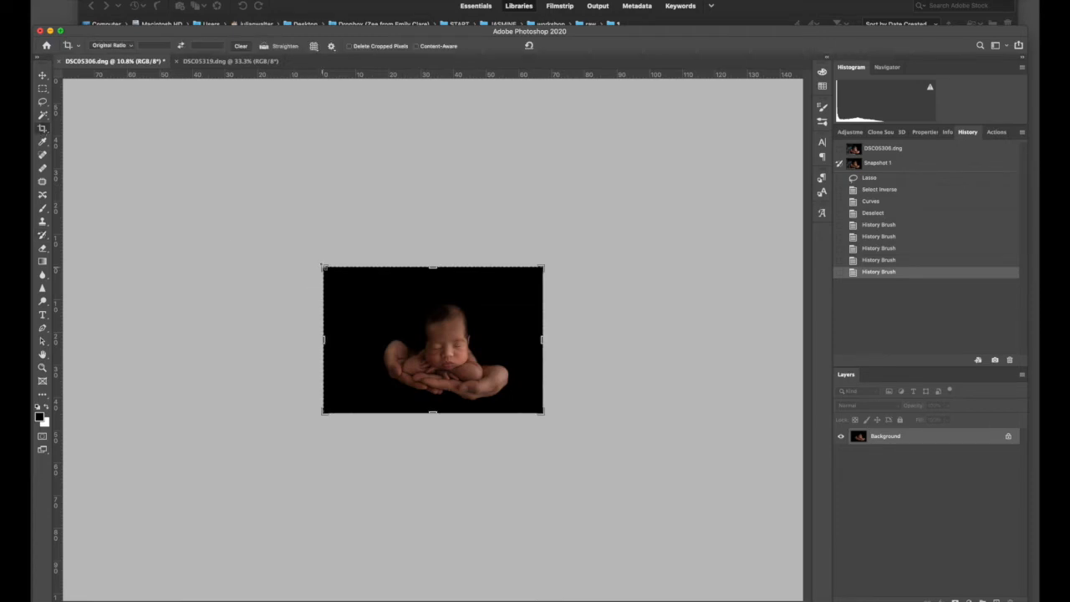
{"action": "left_click_drag", "start_coordinate": [324, 267], "coordinate": [337, 276]}
{"action": "key", "text": "Return"}
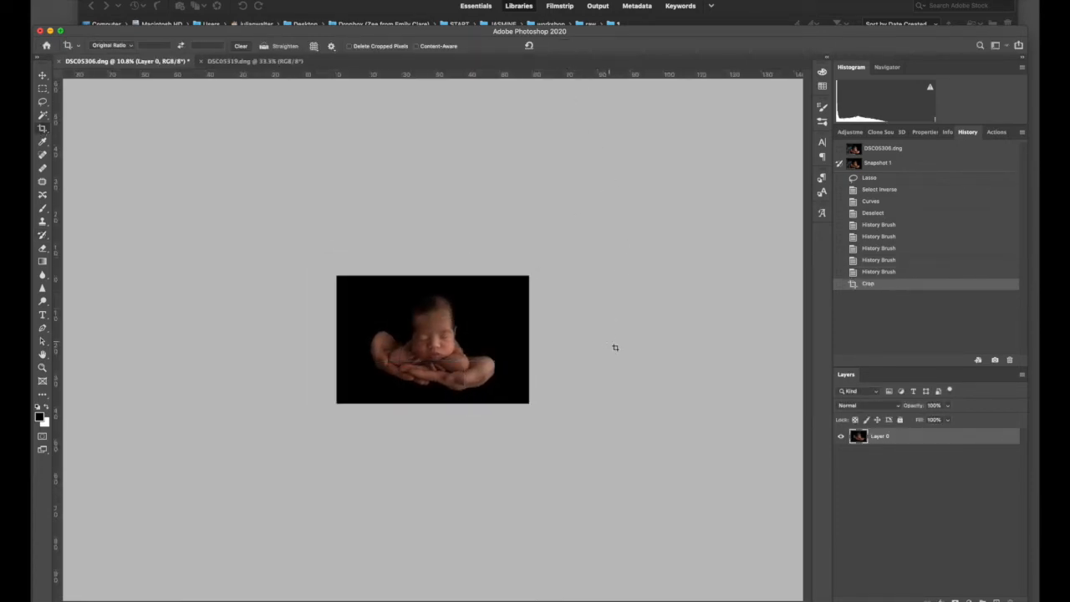
- Fine-tune the crop frame at about 59 × 39 cm, apply it and flatten the image
{"action": "left_click", "coordinate": [410, 347]}
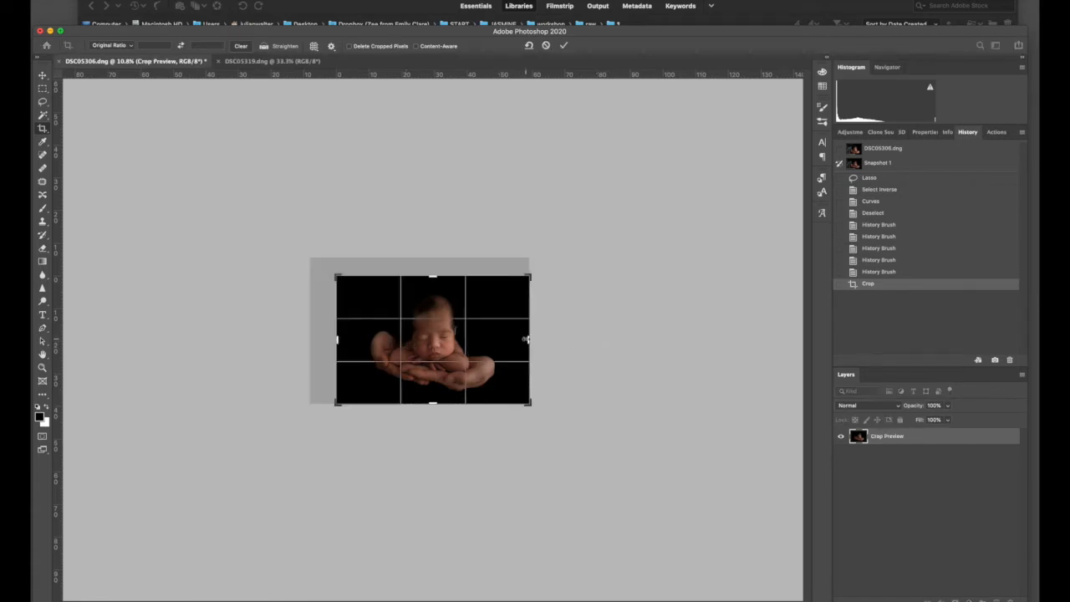
{"action": "left_click_drag", "start_coordinate": [525, 340], "coordinate": [525, 341]}
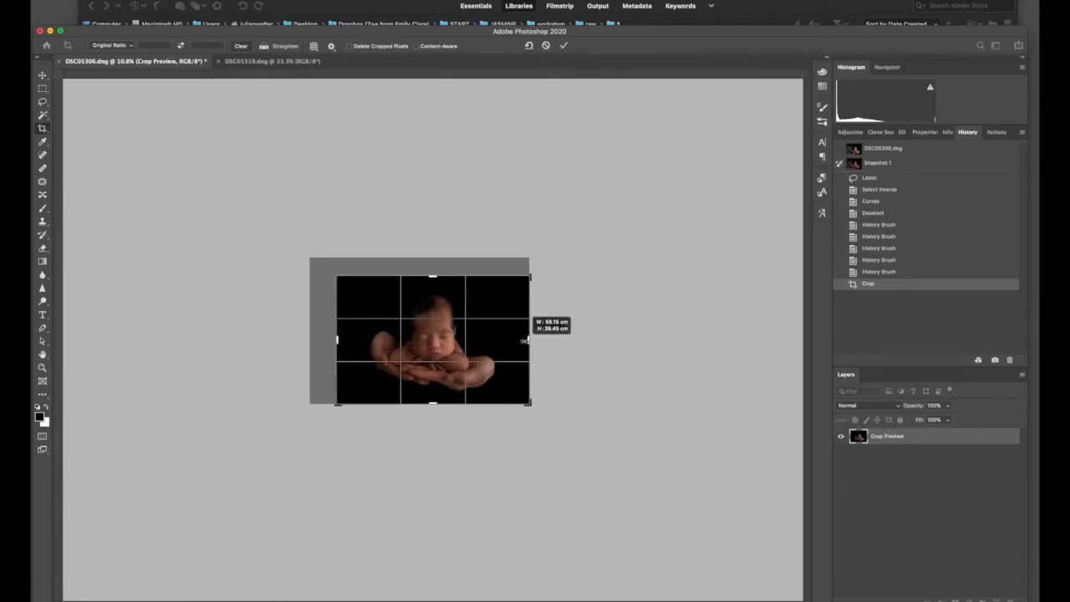
{"action": "key", "text": "super+r"}
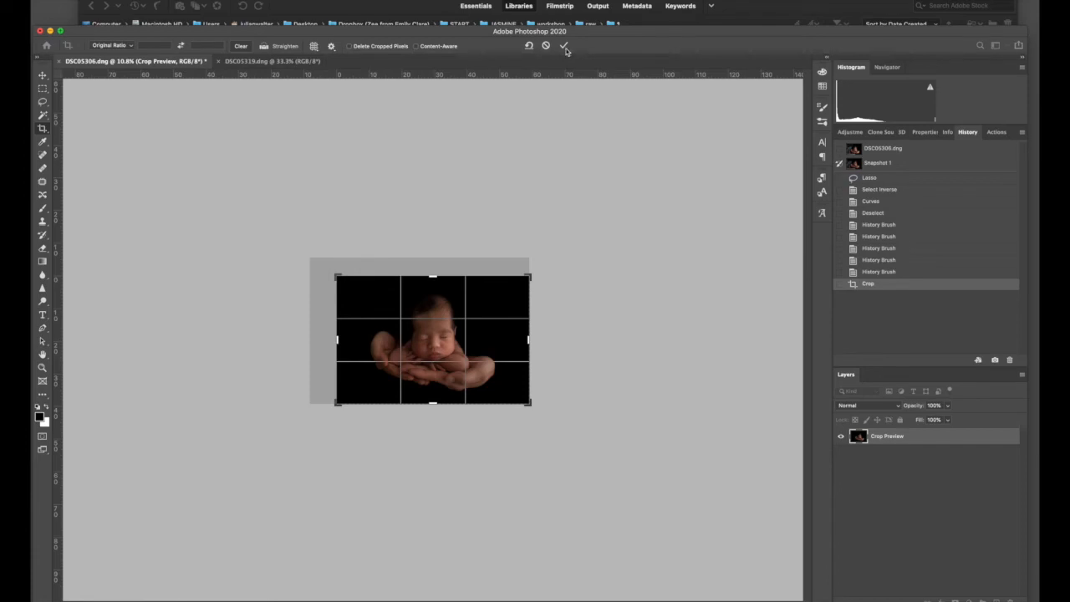
{"action": "left_click", "coordinate": [565, 48]}
{"action": "key", "text": "super+0"}
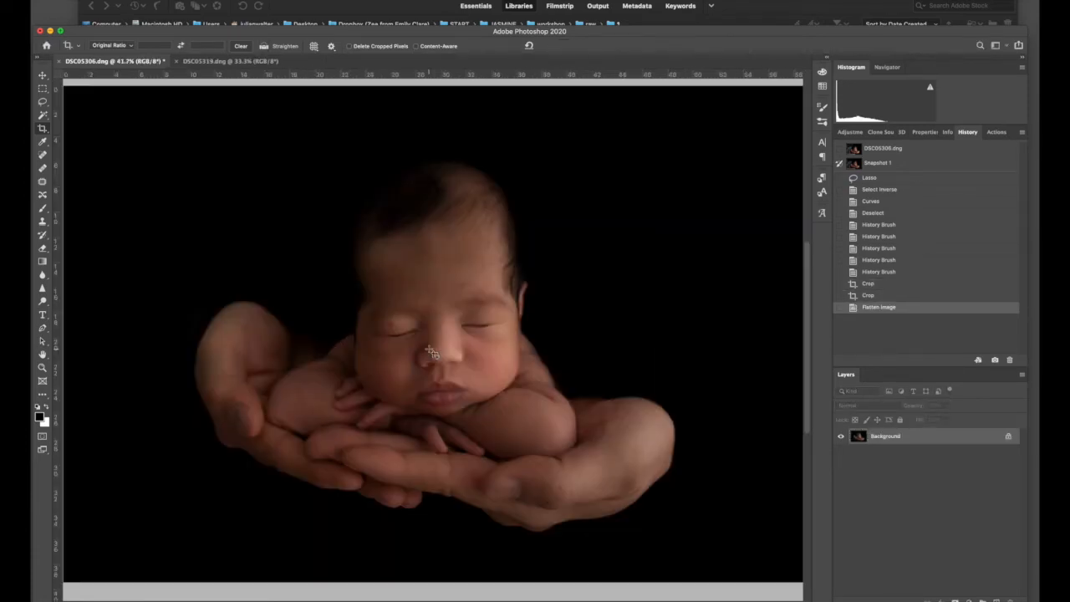
- Run the Ready to PRINT copy 2 action to create a print-sharpened copy of the photo
{"action": "left_click", "coordinate": [993, 132]}
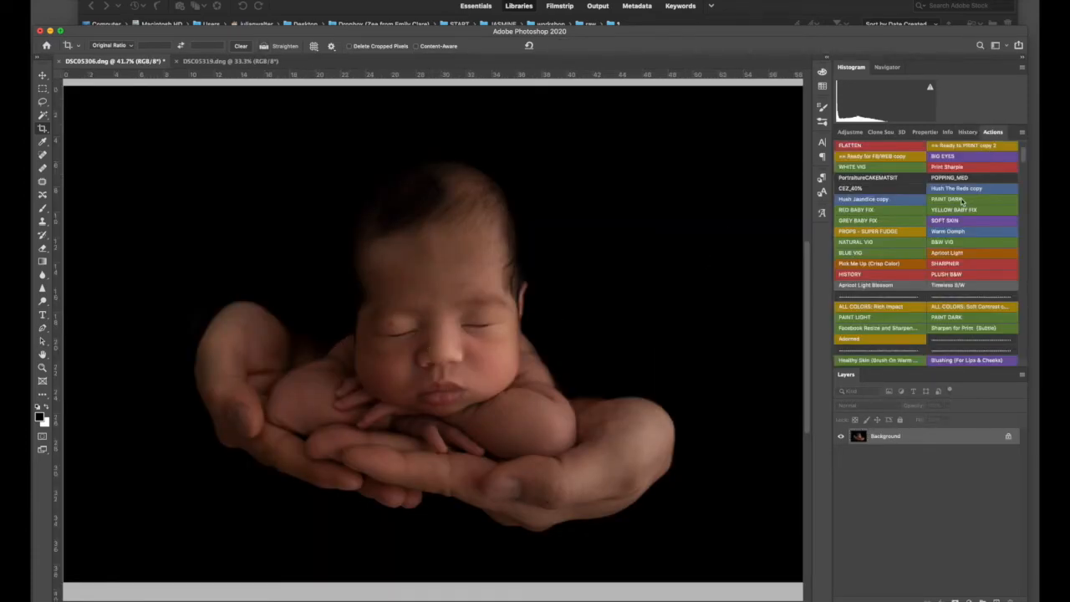
{"action": "scroll", "coordinate": [549, 405], "scroll_direction": "down", "scroll_amount": 5}
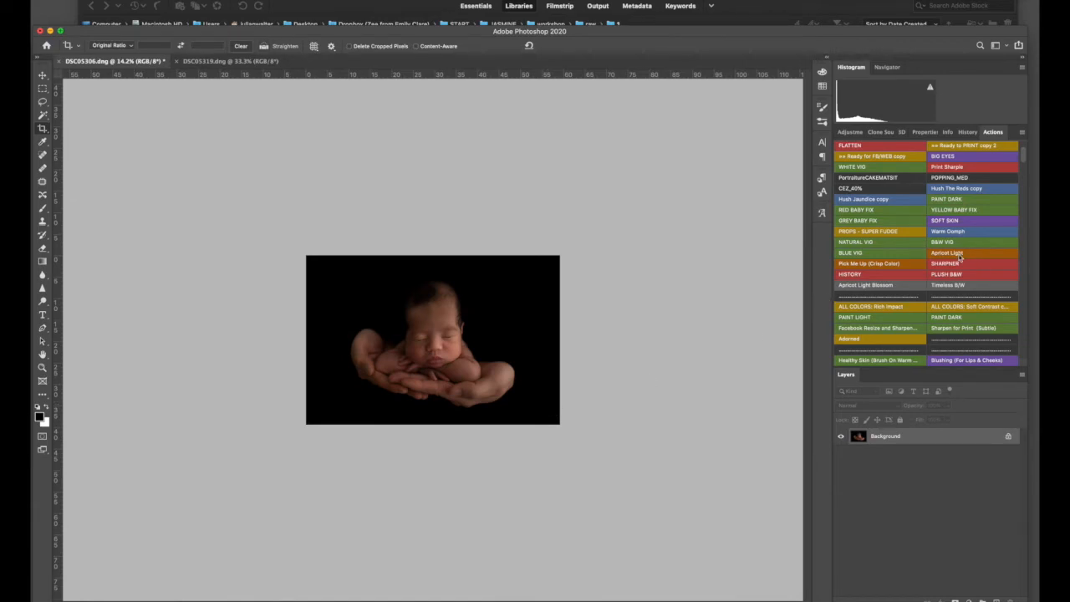
{"action": "scroll", "coordinate": [979, 160], "scroll_direction": "up", "scroll_amount": 3}
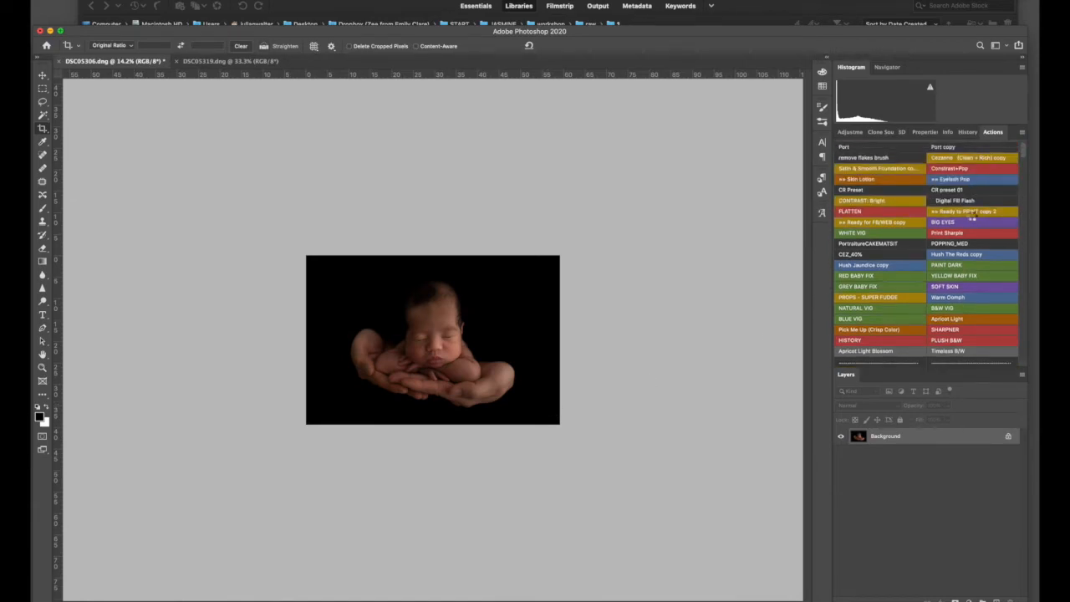
{"action": "left_click", "coordinate": [972, 213]}
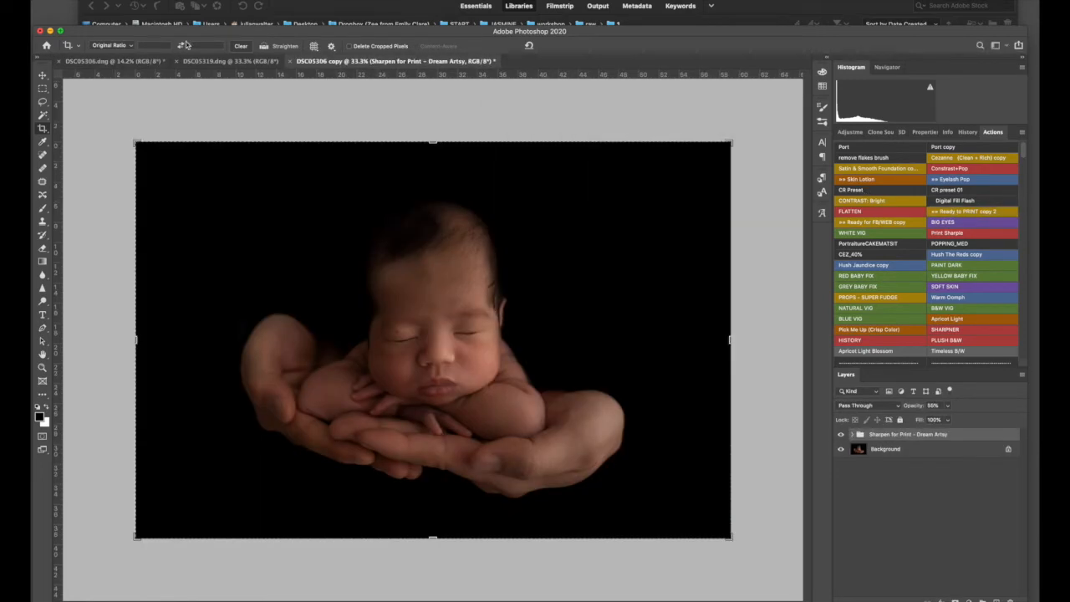
- Lasso the baby's face around the eyes, nose and mouth and brighten it with Curves at input 121, output 137
{"action": "left_click", "coordinate": [44, 106]}
{"action": "mouse_move", "coordinate": [428, 320]}
{"action": "left_mouse_down"}
{"action": "mouse_move", "coordinate": [399, 316]}
{"action": "mouse_move", "coordinate": [403, 374]}
{"action": "mouse_move", "coordinate": [482, 362]}
{"action": "left_mouse_up"}
{"action": "left_click_drag", "start_coordinate": [427, 308], "coordinate": [467, 366]}
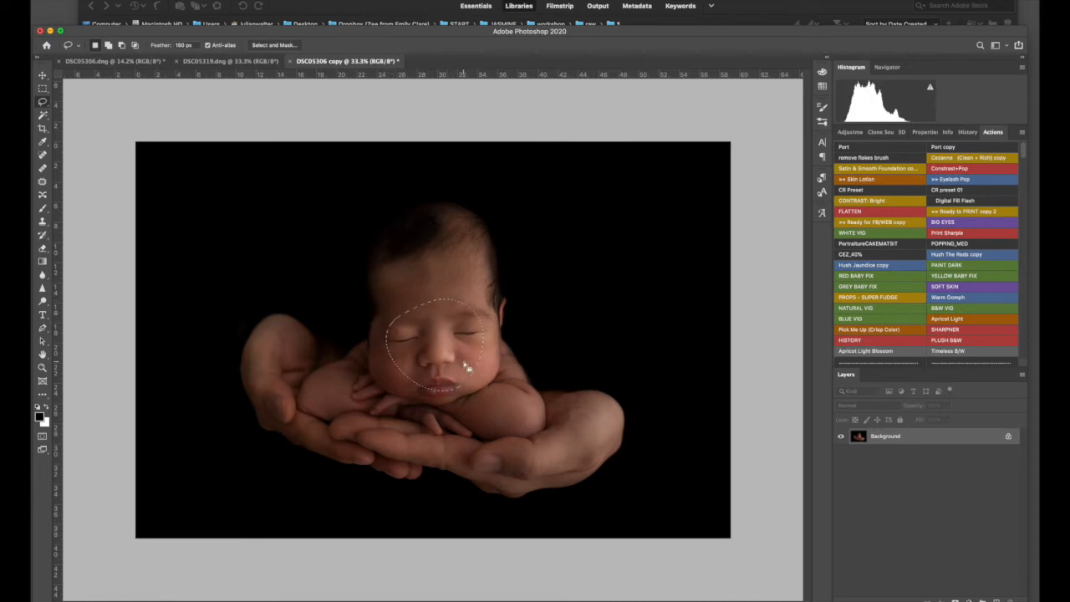
{"action": "key", "text": "super+m"}
{"action": "left_click_drag", "start_coordinate": [895, 239], "coordinate": [891, 233]}
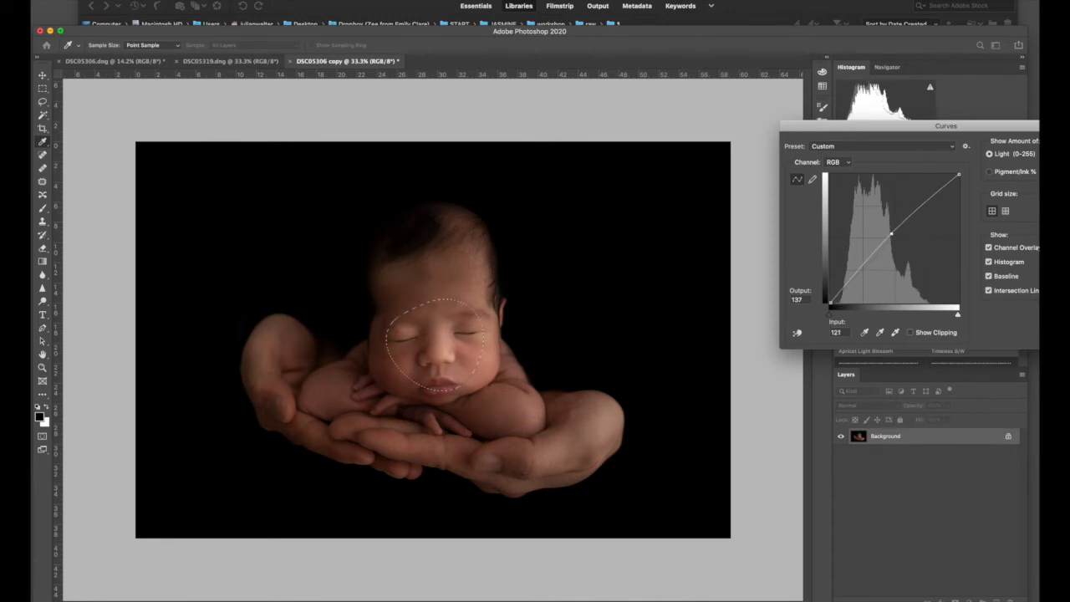
{"action": "key", "text": "Return"}
- Invert the selection and try slightly darkening everything outside the face with Curves at input 132, output 126
{"action": "key", "text": "super+m"}
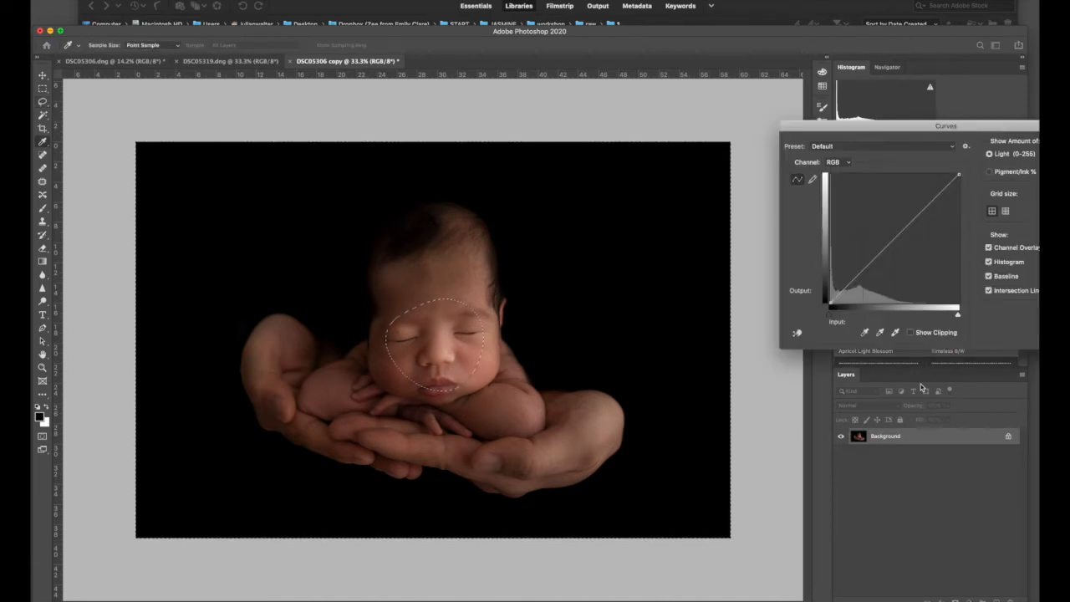
{"action": "left_click_drag", "start_coordinate": [899, 236], "coordinate": [896, 238]}
{"action": "key", "text": "Return"}
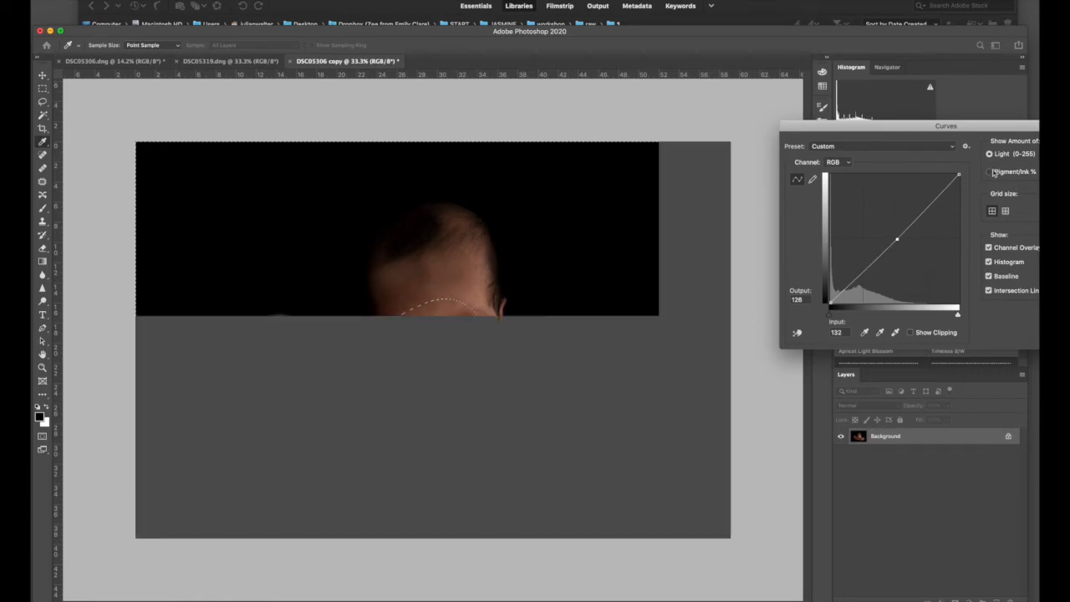
{"action": "key", "text": "shift+super+s"}
{"action": "left_click", "coordinate": [864, 425]}
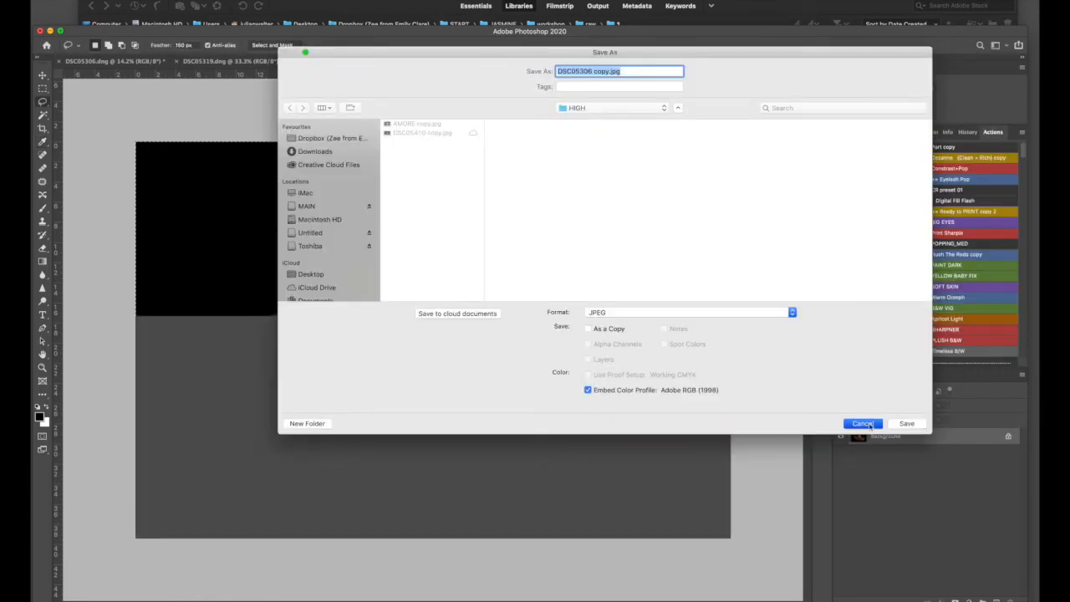
- Undo the Curves darkening outside the face and clear the selection
{"action": "scroll", "coordinate": [566, 436], "scroll_direction": "down", "scroll_amount": 5}
{"action": "key", "text": "super+z"}
{"action": "key", "text": "super+d"}
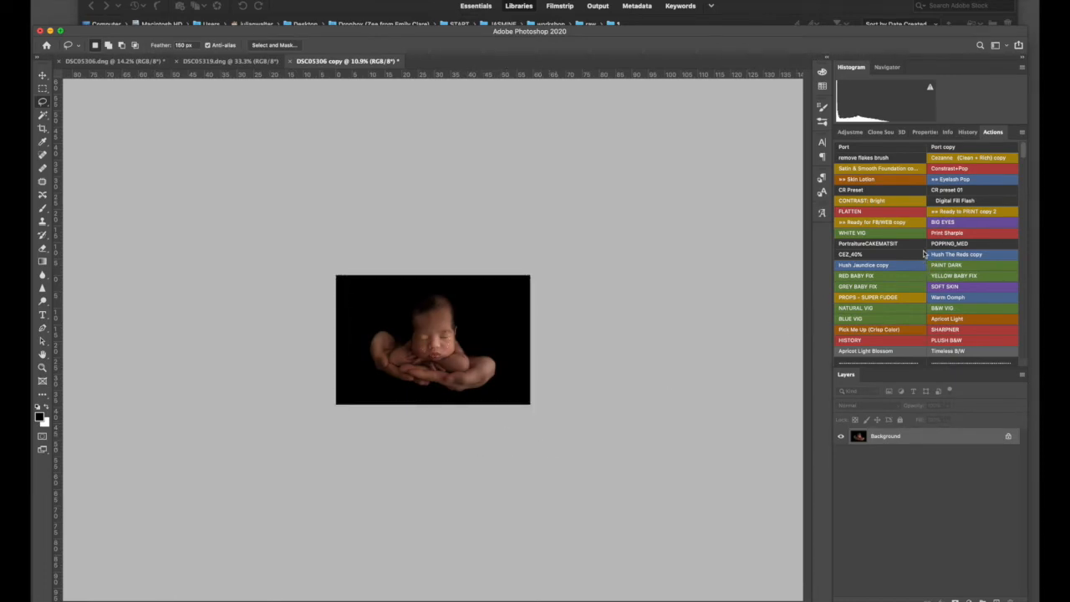
- Run the Digital Fill Flash action, paint its light over the shaded cheek and chin with a 600 px brush at 10% opacity, and merge it
{"action": "left_click", "coordinate": [951, 209]}
{"action": "key", "text": "Return"}
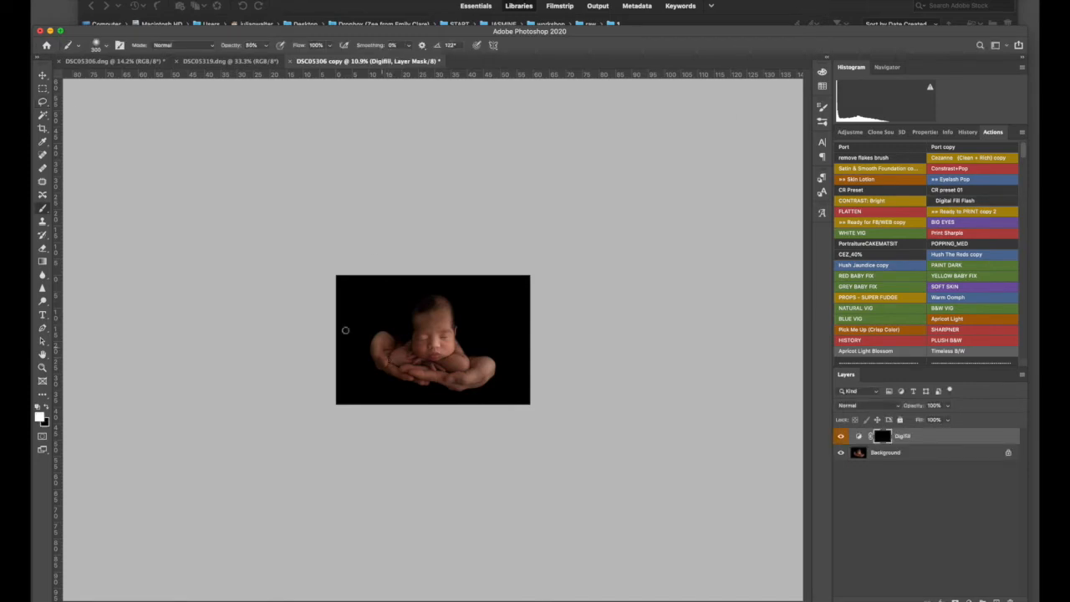
{"action": "scroll", "coordinate": [322, 311], "scroll_direction": "up", "scroll_amount": 5}
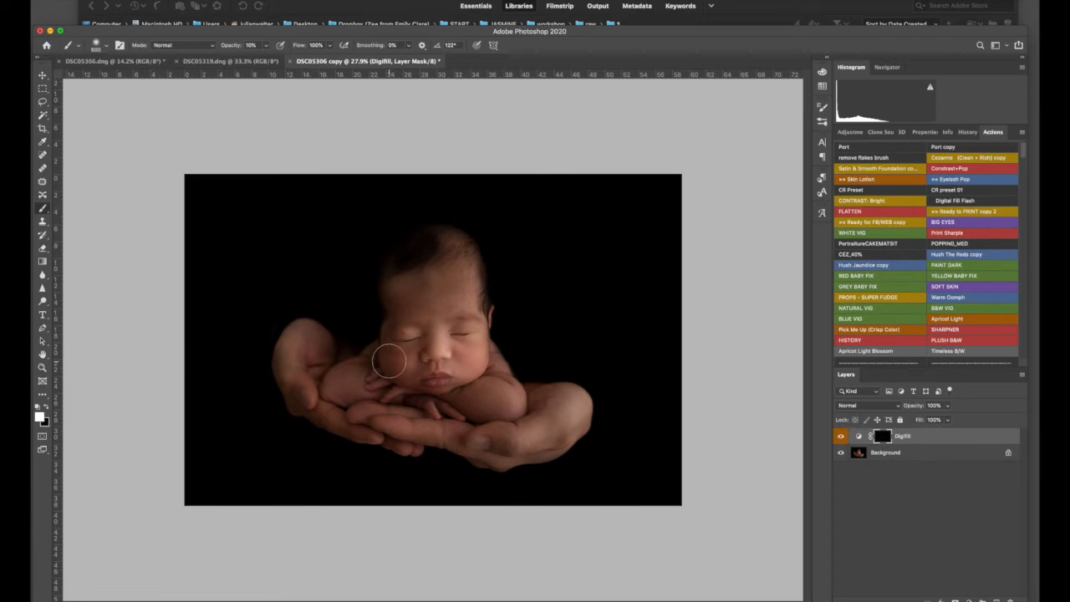
{"action": "key", "text": "bracketleft"}
{"action": "key", "text": "bracketleft"}
{"action": "key", "text": "bracketleft"}
{"action": "key", "text": "bracketleft"}
{"action": "key", "text": "bracketright"}
{"action": "key", "text": "bracketright"}
{"action": "key", "text": "bracketright"}
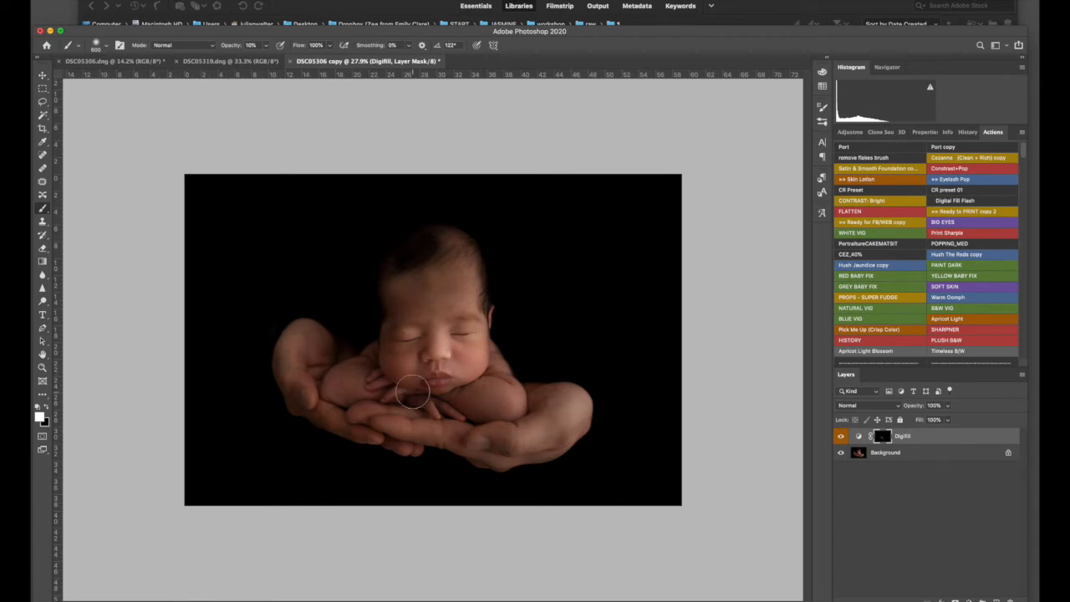
{"action": "scroll", "coordinate": [425, 372], "scroll_direction": "up", "scroll_amount": 5}
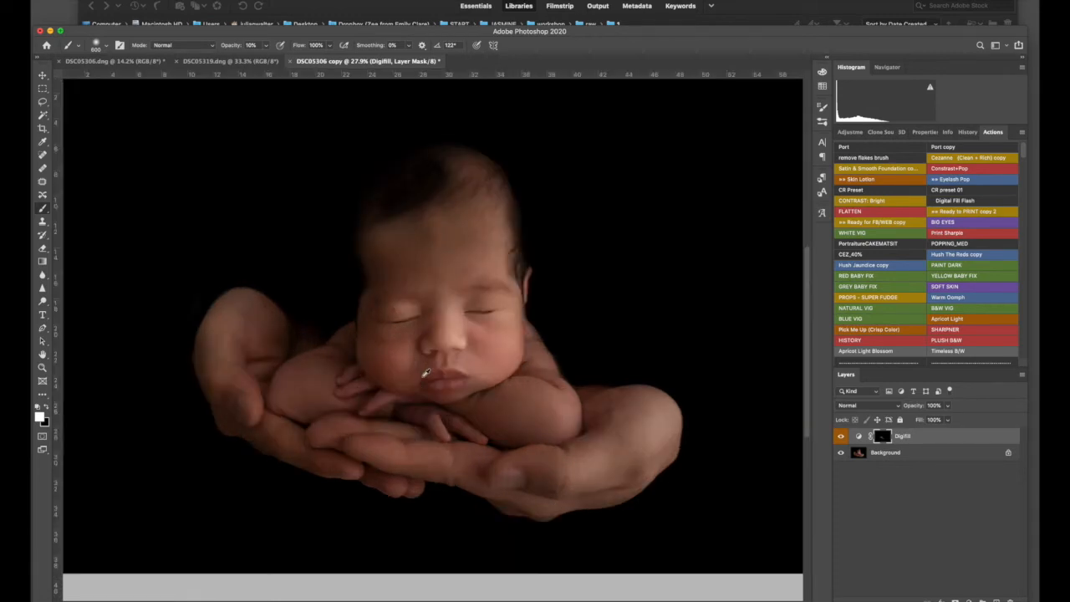
{"action": "key", "text": "super+e"}
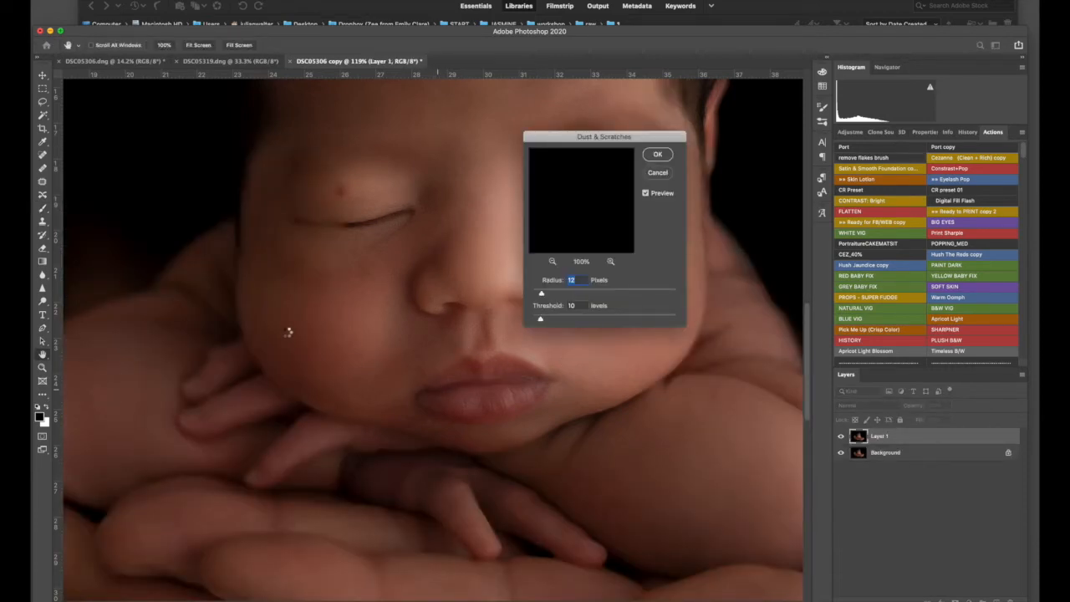
- Apply Dust & Scratches with radius 12 and threshold 10, and paint the smoothing onto the baby's flaky lips at 80% brush opacity
{"action": "key", "text": "Return"}
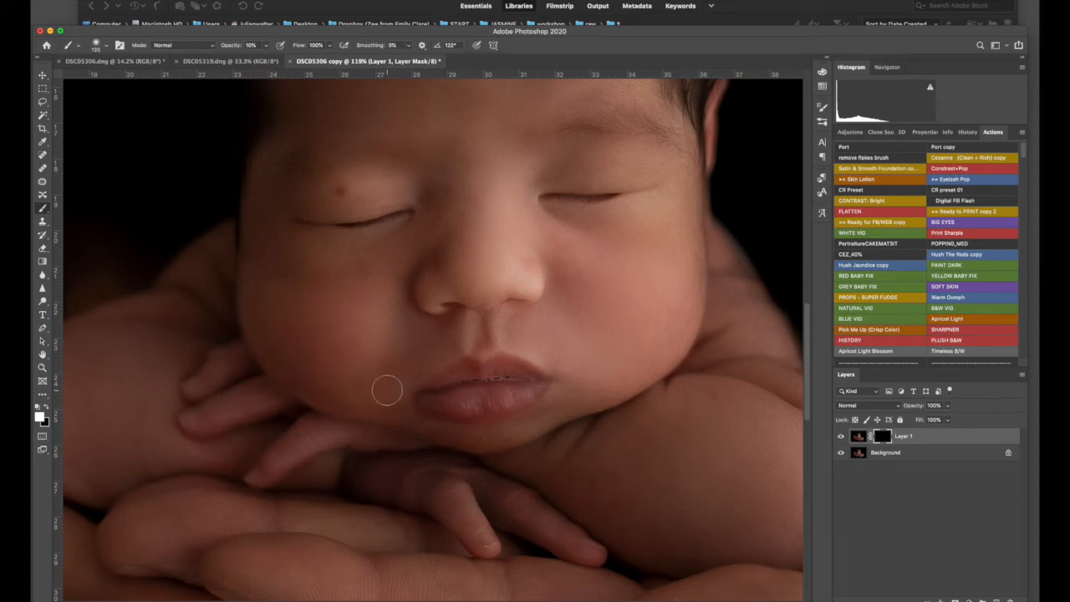
{"action": "key", "text": "bracketright"}
{"action": "key", "text": "bracketright"}
{"action": "key", "text": "8"}
{"action": "key", "text": "bracketright"}
{"action": "key", "text": "bracketleft"}
{"action": "key", "text": "bracketleft"}
{"action": "key", "text": "bracketright"}
{"action": "key", "text": "bracketright"}
{"action": "key", "text": "bracketright"}
{"action": "scroll", "coordinate": [394, 555], "scroll_direction": "down", "scroll_amount": 8}
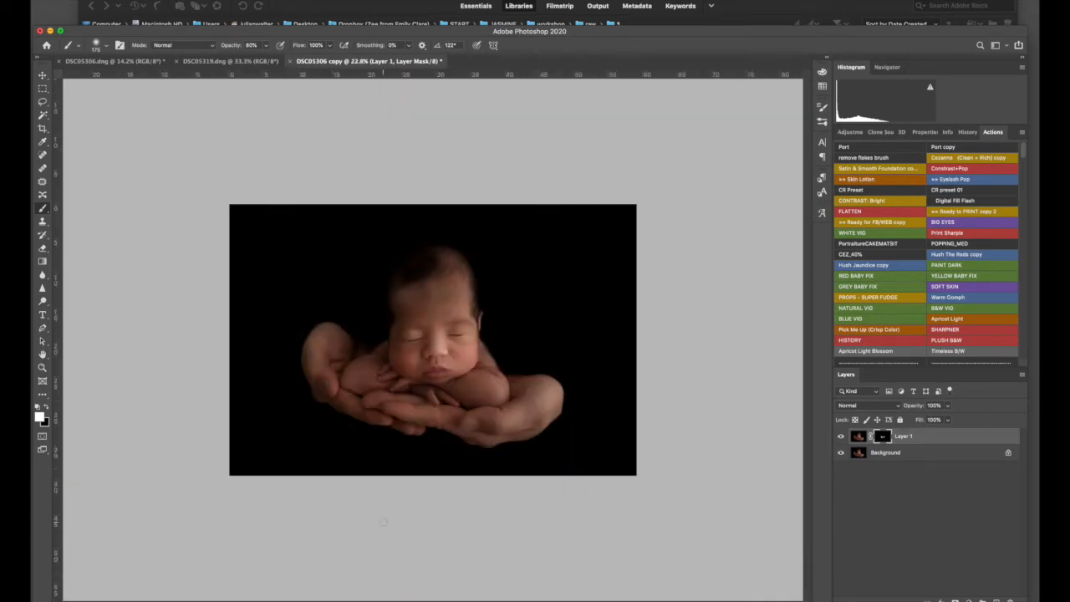
- Set the lip-smoothing layer's opacity to 68% and merge it into the photo
{"action": "left_click", "coordinate": [946, 405]}
{"action": "left_click_drag", "start_coordinate": [941, 419], "coordinate": [934, 421]}
{"action": "left_click", "coordinate": [976, 212]}
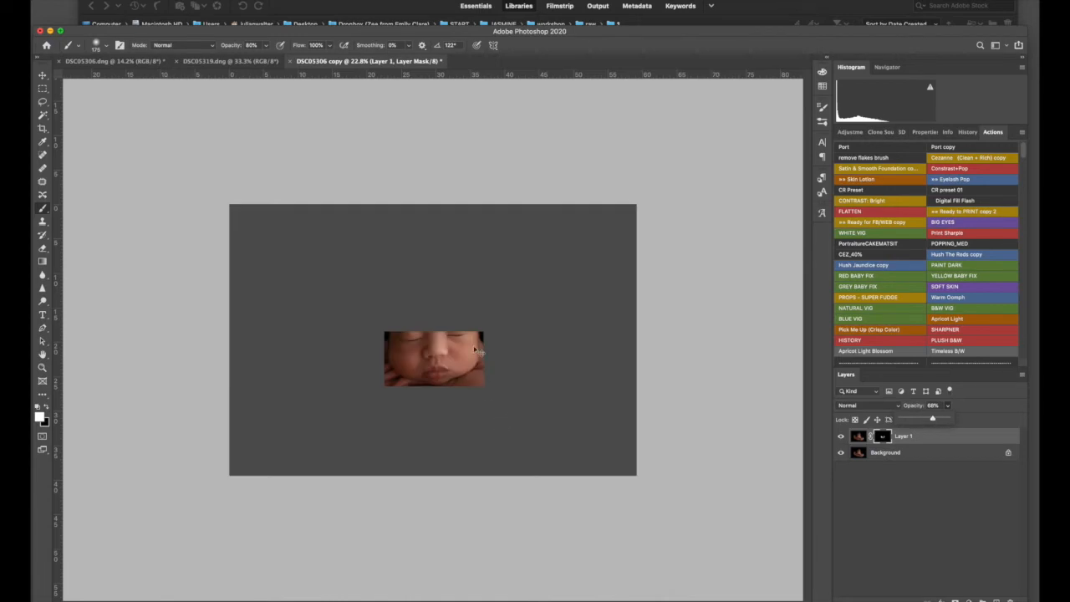
- Run the Eyelash Pop action, paint its effect over the eyes, nose and lips with a 400 px brush, and merge it
{"action": "left_click", "coordinate": [959, 179]}
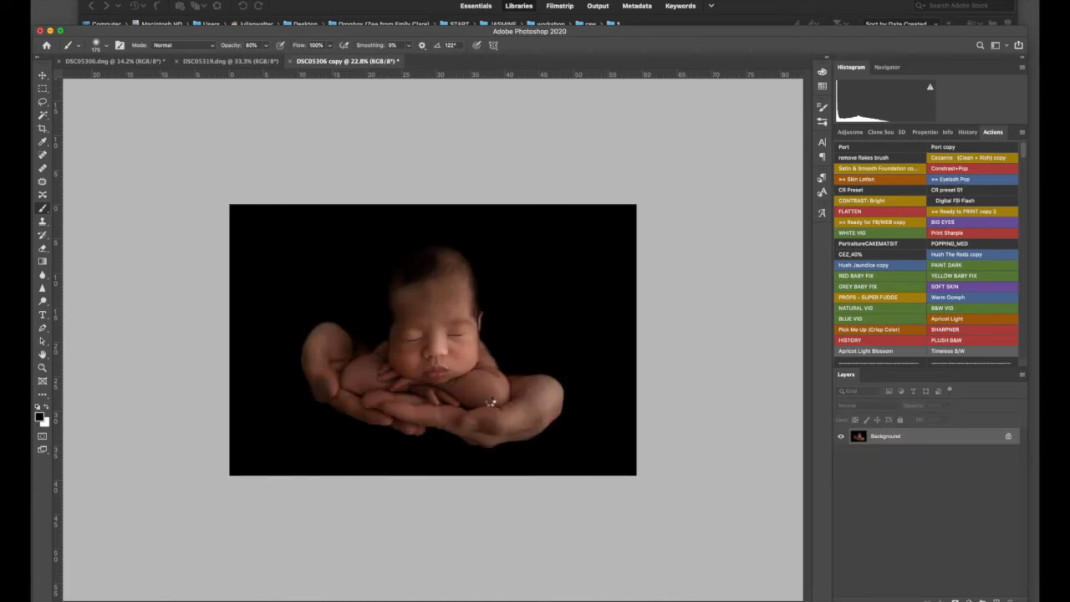
{"action": "key", "text": "Return"}
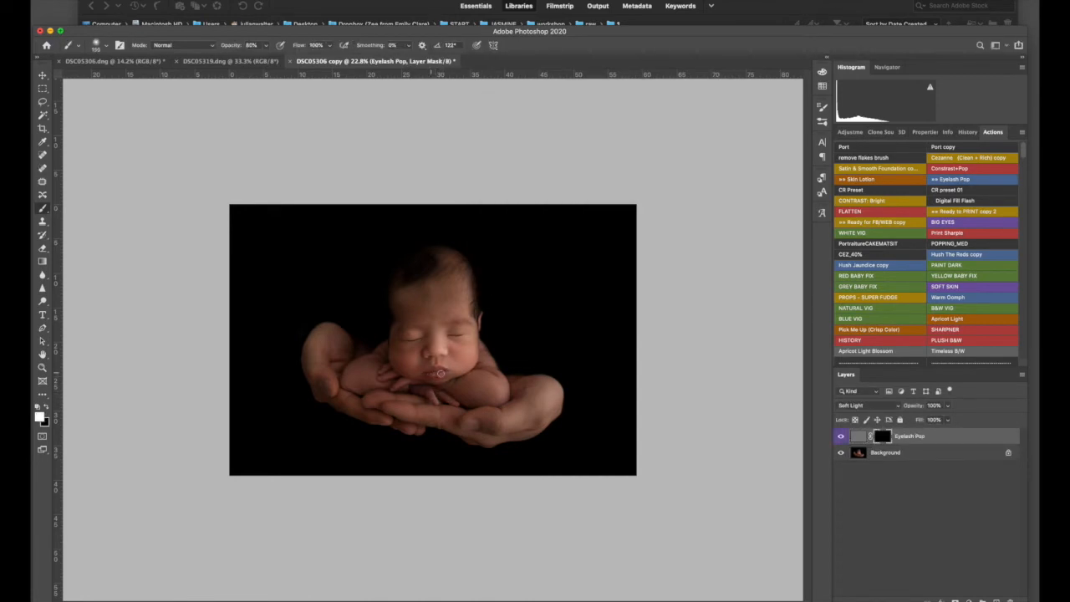
{"action": "key", "text": "bracketright"}
{"action": "key", "text": "bracketright"}
{"action": "key", "text": "bracketright"}
{"action": "key", "text": "bracketright"}
{"action": "left_click_drag", "start_coordinate": [427, 340], "coordinate": [433, 366]}
{"action": "scroll", "coordinate": [493, 406], "scroll_direction": "down", "scroll_amount": 5}
{"action": "key", "text": "super+e"}
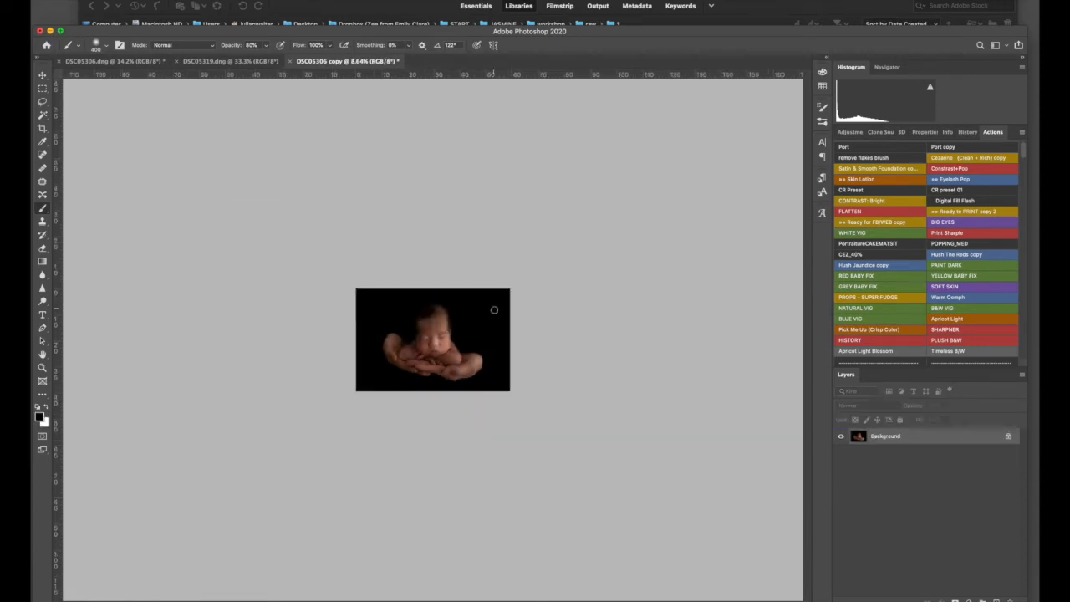
- Run the Skin Lotion action and paint it over the forehead and cheeks at 80% opacity, enlarging the brush to 700 px
{"action": "scroll", "coordinate": [488, 309], "scroll_direction": "up", "scroll_amount": 10}
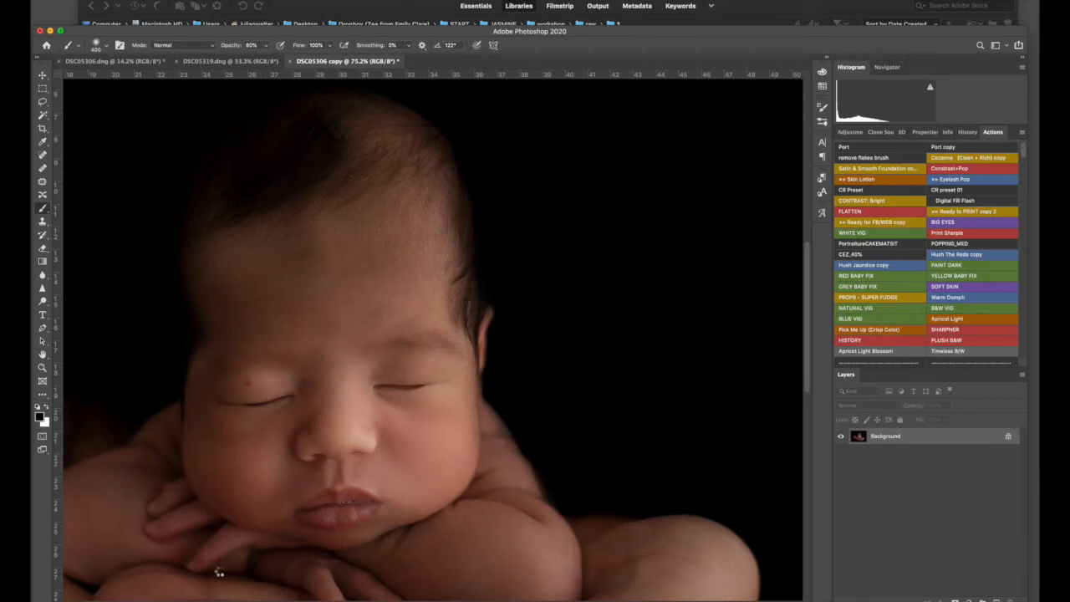
{"action": "key", "text": "Return"}
{"action": "mouse_move", "coordinate": [310, 273]}
{"action": "left_mouse_down"}
{"action": "mouse_move", "coordinate": [310, 263]}
{"action": "mouse_move", "coordinate": [256, 263]}
{"action": "mouse_move", "coordinate": [268, 258]}
{"action": "left_mouse_up"}
{"action": "key", "text": "bracketright"}
{"action": "key", "text": "bracketright"}
{"action": "key", "text": "bracketright"}
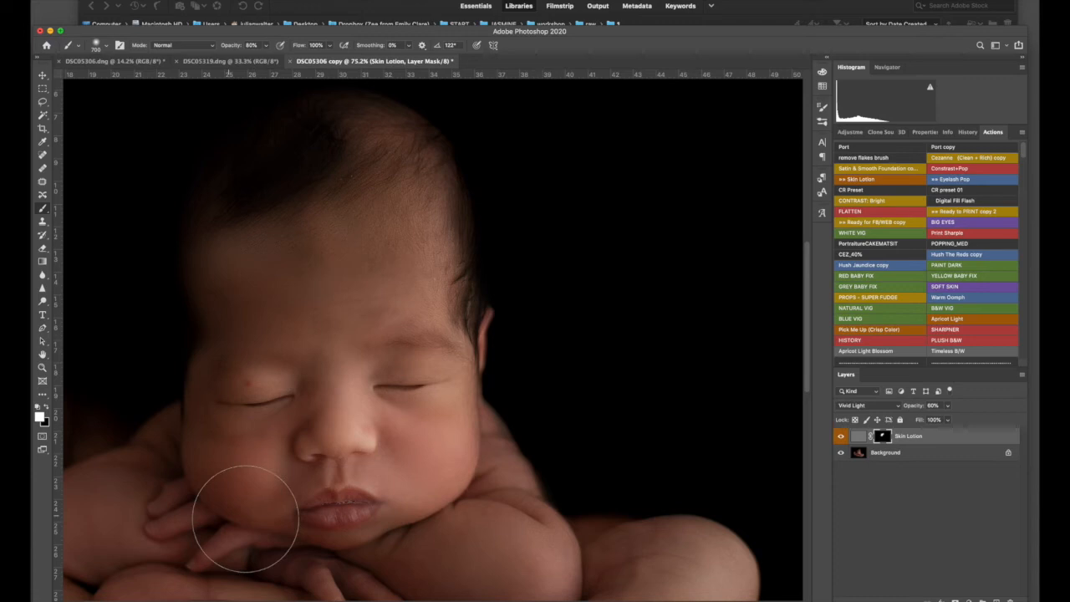
{"action": "scroll", "coordinate": [588, 480], "scroll_direction": "down", "scroll_amount": 5}
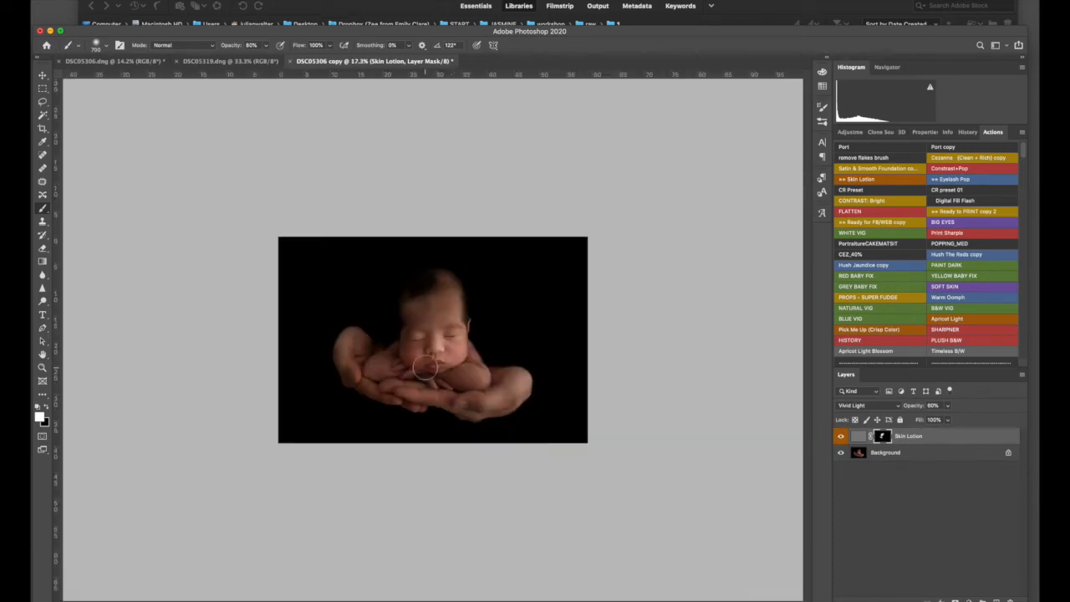
{"action": "key", "text": "x"}
{"action": "scroll", "coordinate": [446, 424], "scroll_direction": "down", "scroll_amount": 2}
{"action": "scroll", "coordinate": [449, 426], "scroll_direction": "up", "scroll_amount": 2}
{"action": "scroll", "coordinate": [448, 426], "scroll_direction": "up", "scroll_amount": 5}
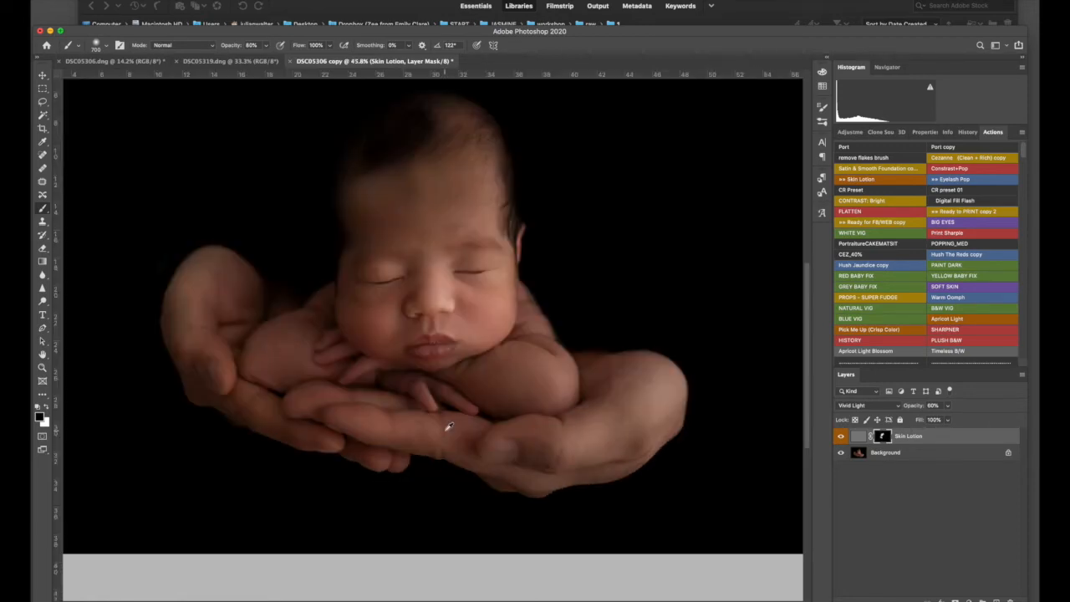
{"action": "scroll", "coordinate": [449, 426], "scroll_direction": "down", "scroll_amount": 5}
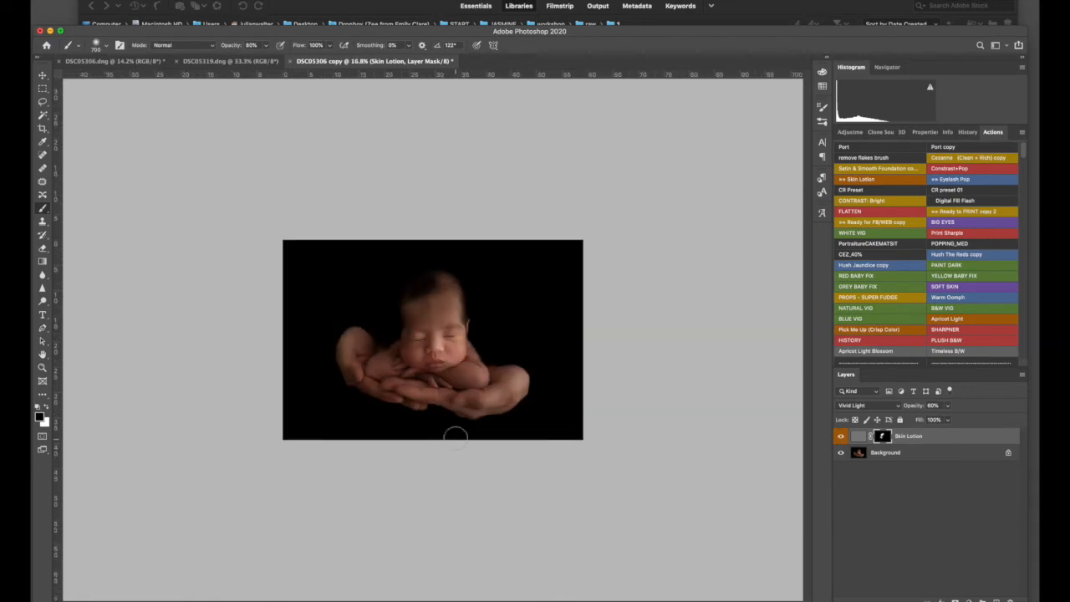
- Run the PAINT DARK action, darken the forehead lightly with a 250 px brush at 10% opacity, and flatten the image
{"action": "scroll", "coordinate": [432, 274], "scroll_direction": "up", "scroll_amount": 8}
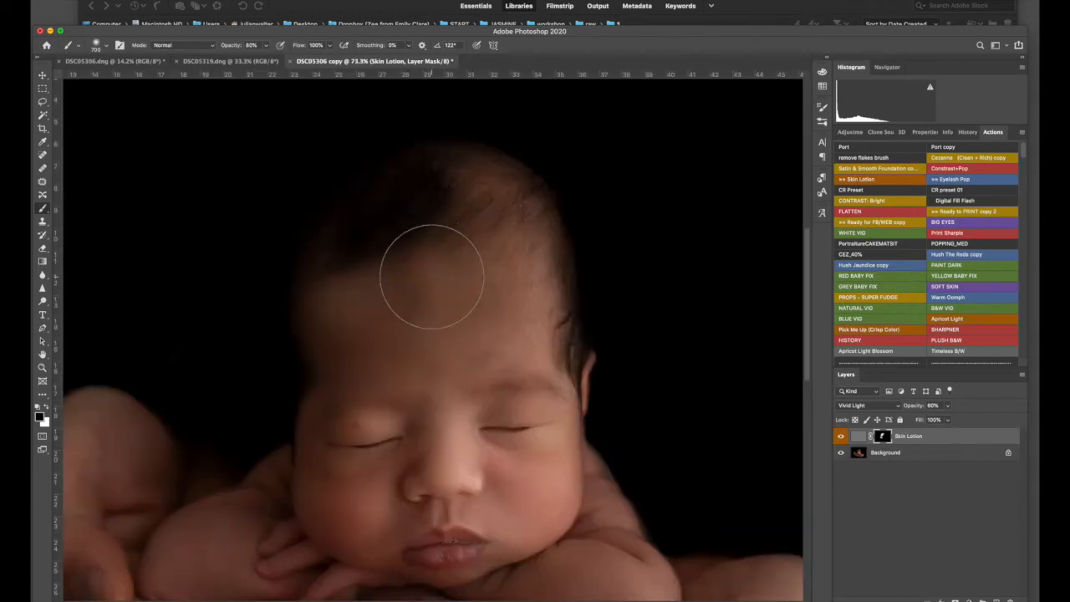
{"action": "left_click", "coordinate": [974, 266]}
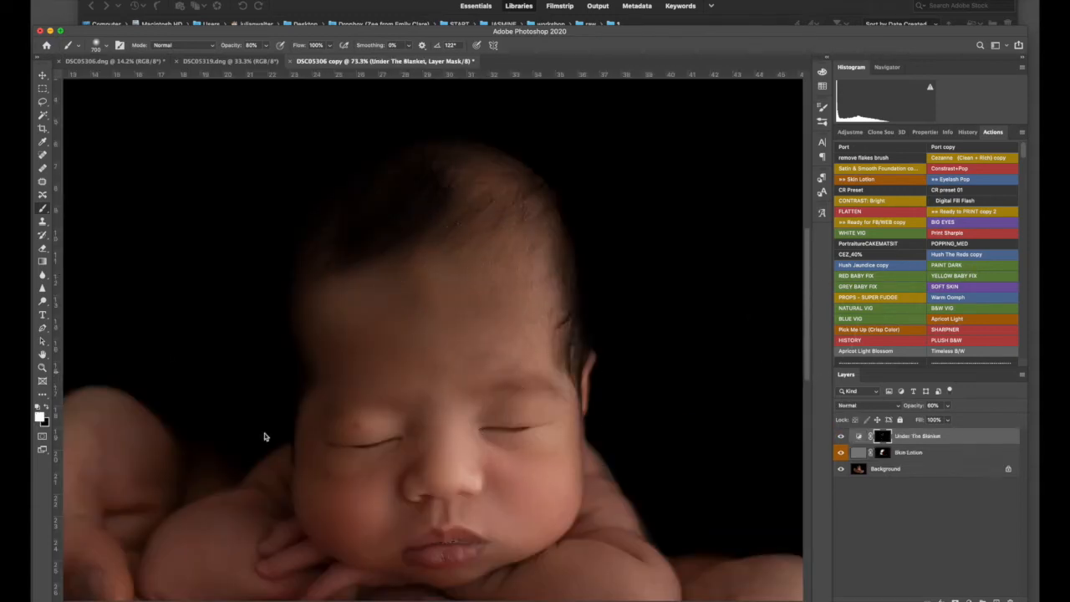
{"action": "key", "text": "1"}
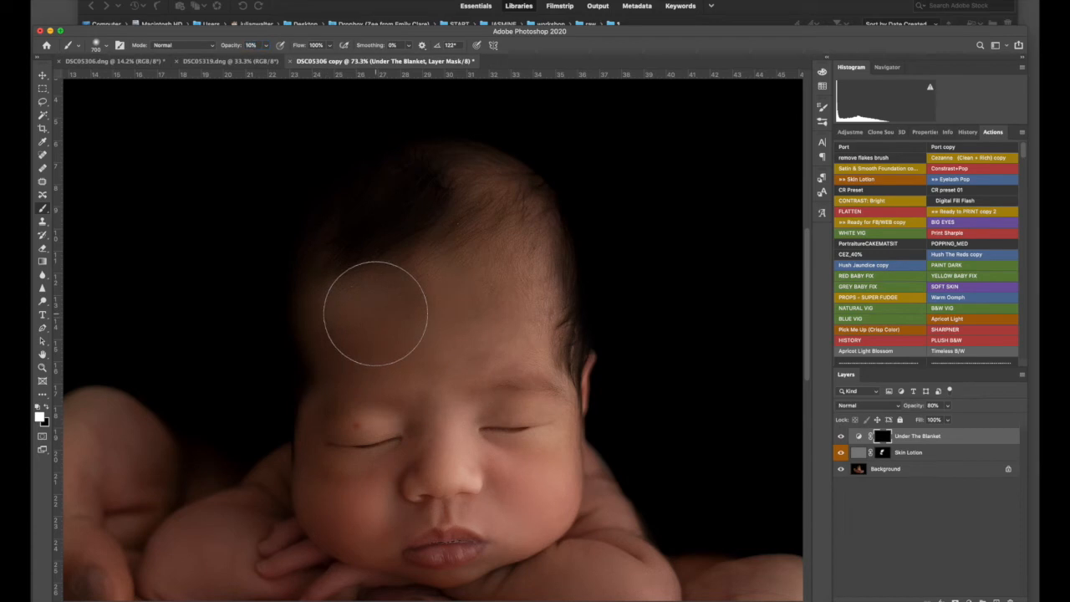
{"action": "key", "text": "bracketleft"}
{"action": "key", "text": "bracketleft"}
{"action": "key", "text": "bracketleft"}
{"action": "key", "text": "bracketleft"}
{"action": "key", "text": "bracketleft"}
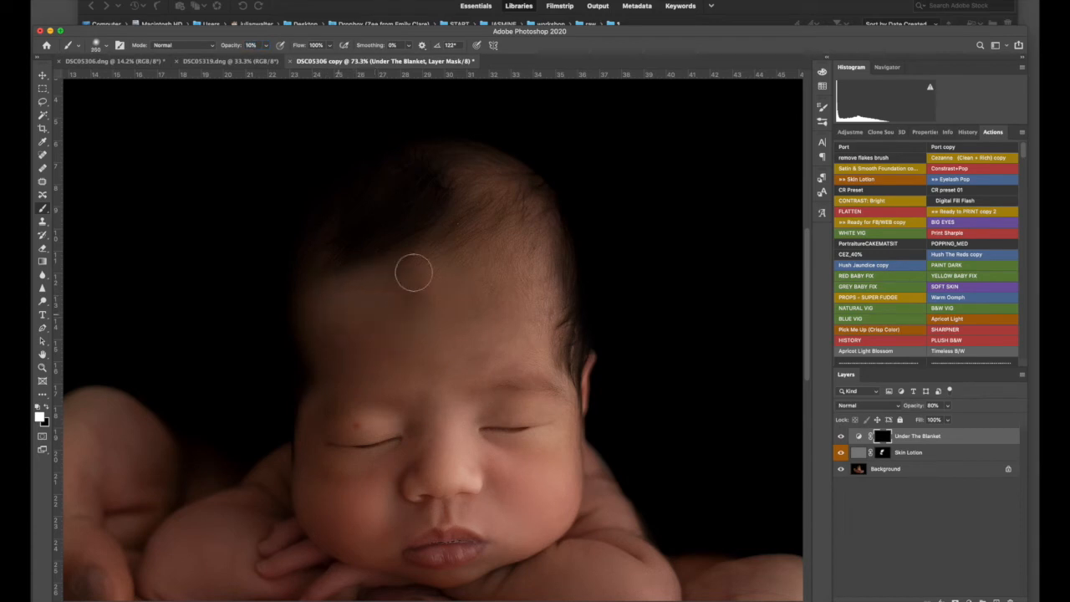
{"action": "scroll", "coordinate": [469, 350], "scroll_direction": "down", "scroll_amount": 2}
{"action": "scroll", "coordinate": [469, 349], "scroll_direction": "down", "scroll_amount": 3}
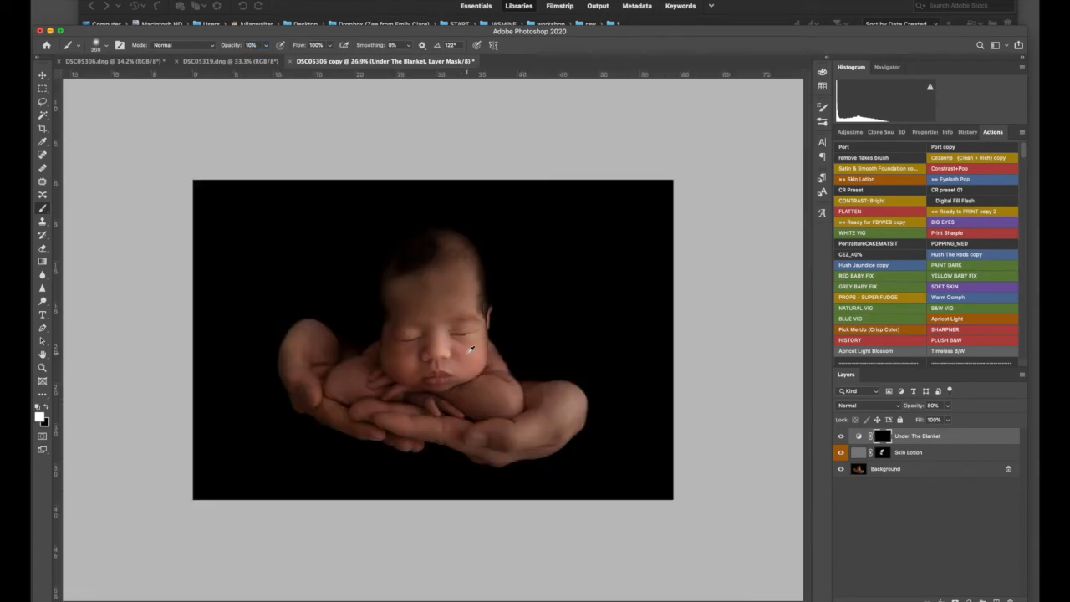
{"action": "scroll", "coordinate": [473, 423], "scroll_direction": "down", "scroll_amount": 3}
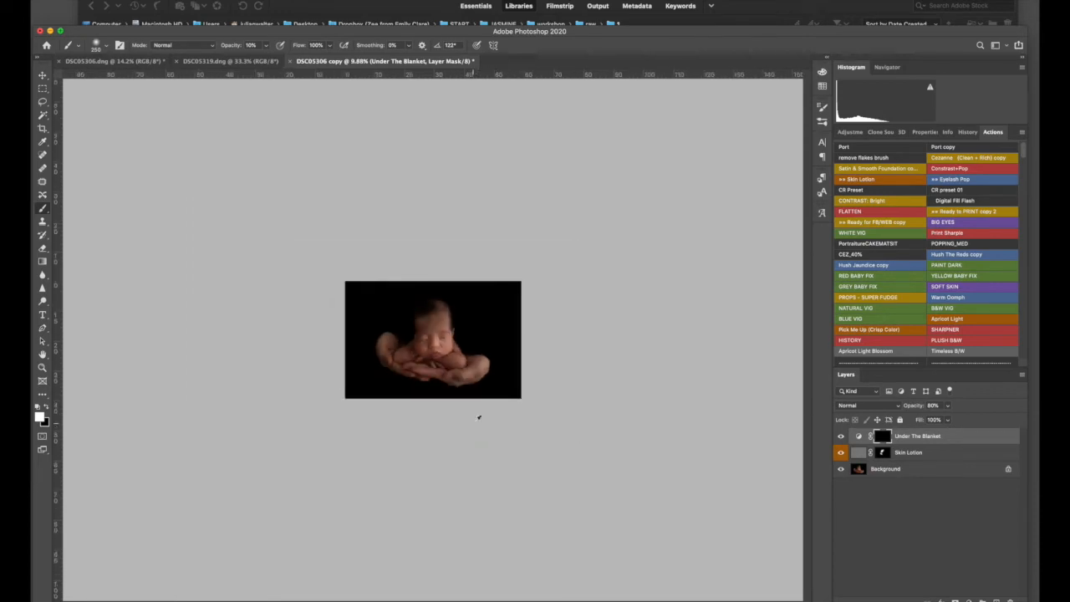
{"action": "key", "text": "super+shift+e"}
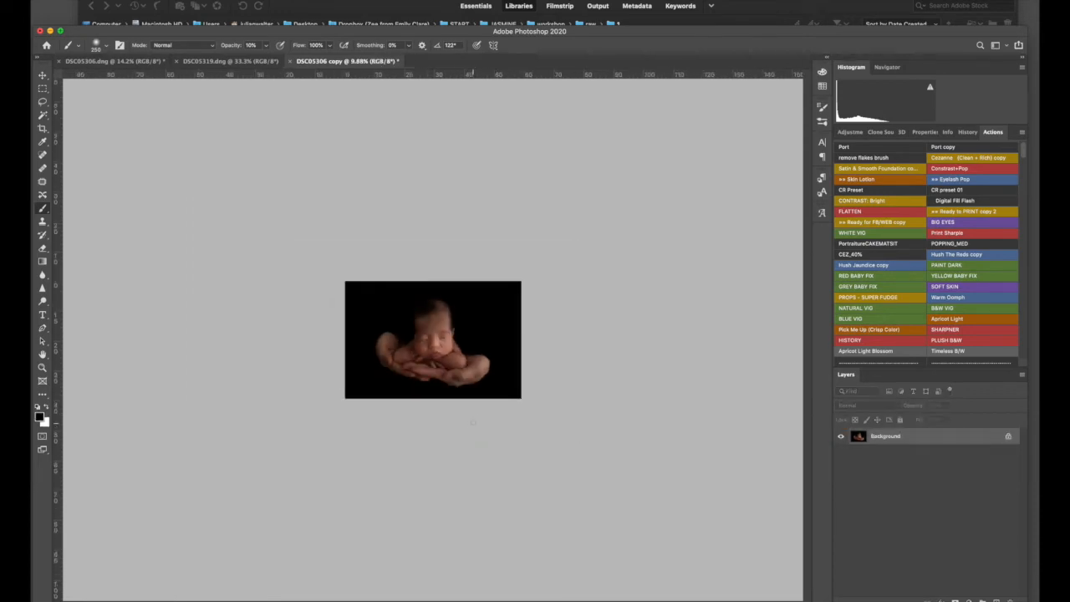
- Lasso the hairline at the top of the head, darken it with Curves at input 142, output 125, and deselect
{"action": "key", "text": "l"}
{"action": "mouse_move", "coordinate": [427, 314]}
{"action": "left_mouse_down"}
{"action": "mouse_move", "coordinate": [417, 326]}
{"action": "mouse_move", "coordinate": [428, 334]}
{"action": "mouse_move", "coordinate": [434, 316]}
{"action": "left_mouse_up"}
{"action": "key", "text": "super+m"}
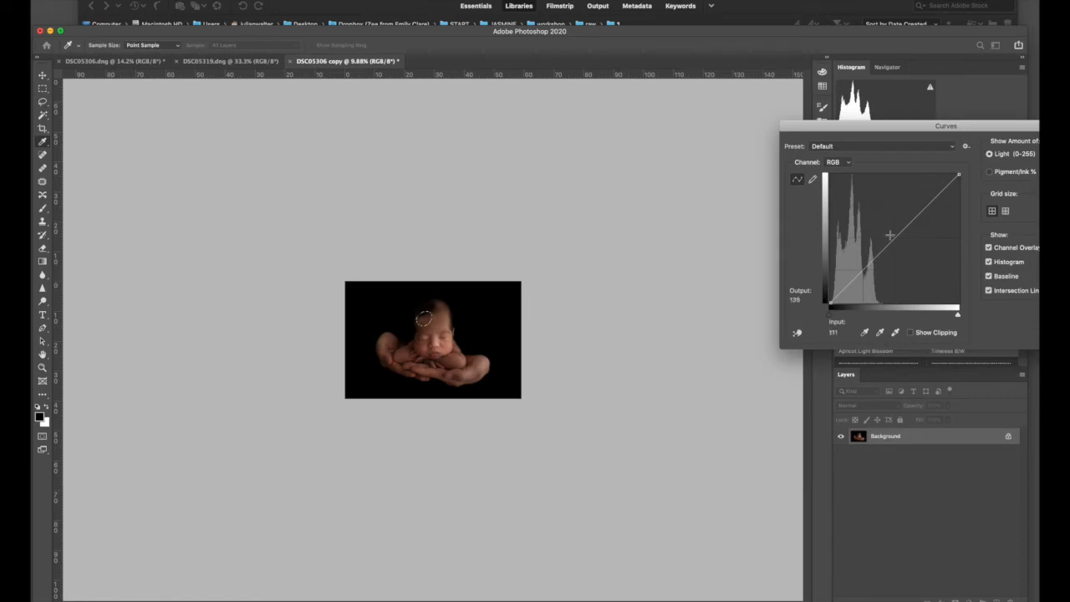
{"action": "left_click_drag", "start_coordinate": [896, 239], "coordinate": [902, 240]}
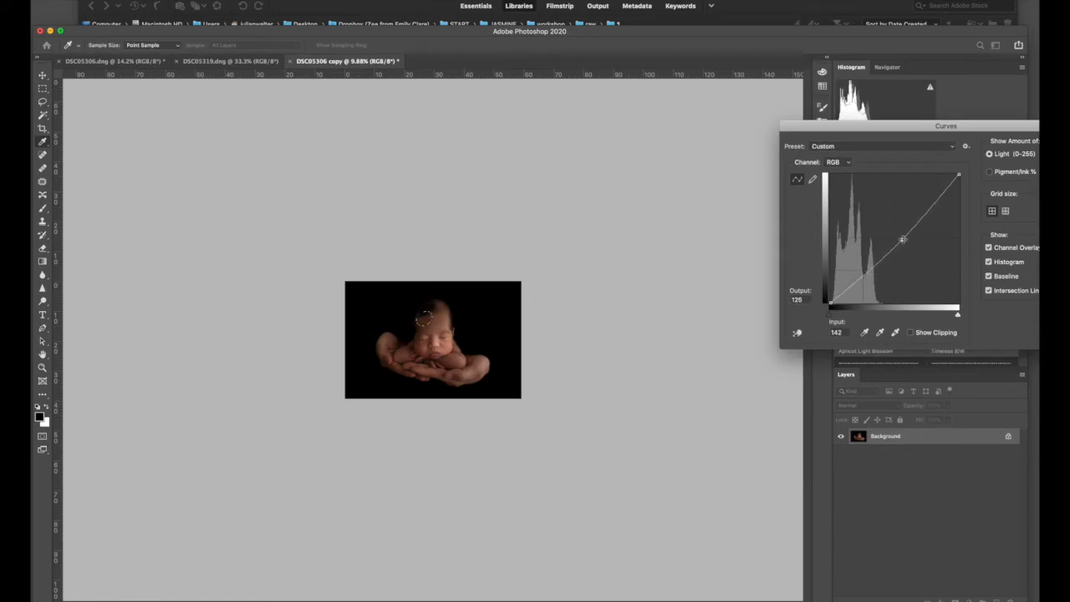
{"action": "key", "text": "Return"}
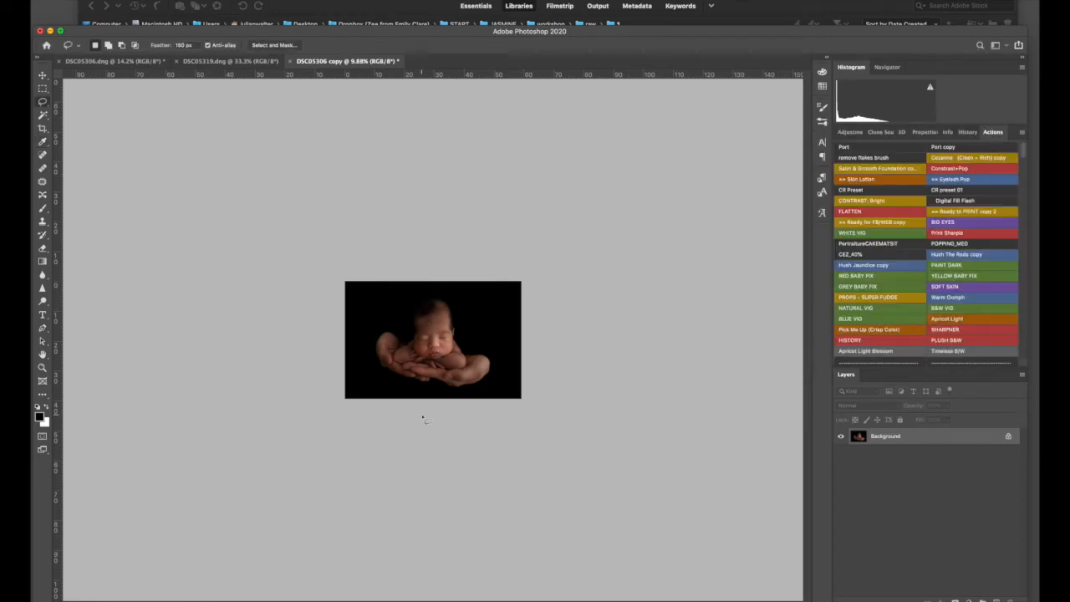
{"action": "key", "text": "super+d"}
- Run the PLUSH B&W action and lower the opacity of the Plush Matte layer in its group
{"action": "left_click", "coordinate": [958, 341]}
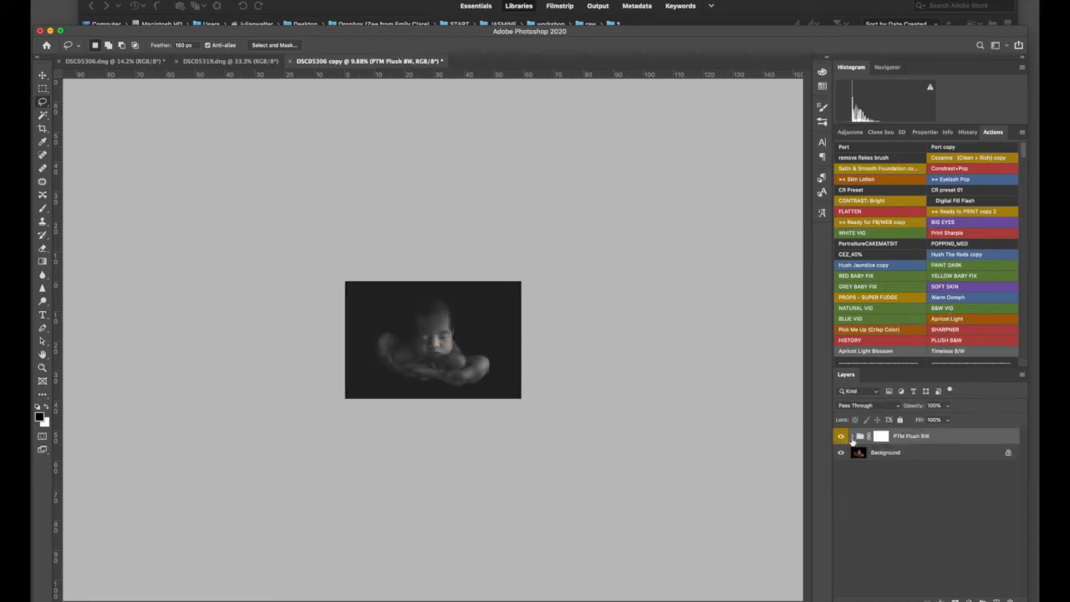
{"action": "left_click", "coordinate": [851, 436]}
{"action": "left_click", "coordinate": [919, 469]}
{"action": "left_click", "coordinate": [948, 405]}
{"action": "left_click_drag", "start_coordinate": [943, 416], "coordinate": [926, 435]}
- Lower the Plush Brighten layer's opacity to 19% and the Plush Matte layer's to 9%
{"action": "left_click", "coordinate": [919, 452]}
{"action": "left_click", "coordinate": [948, 405]}
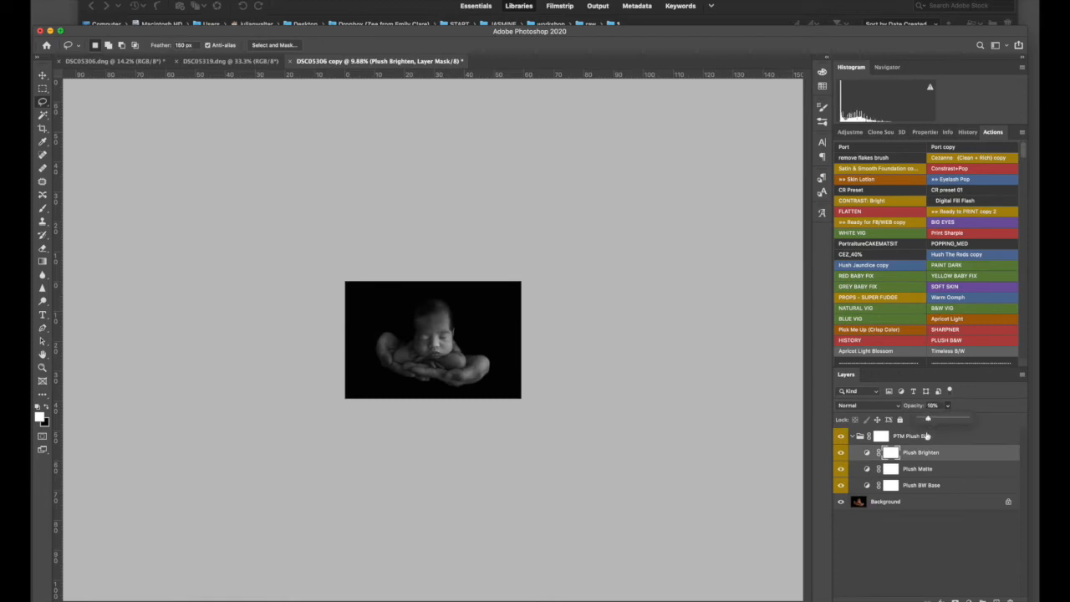
{"action": "left_click", "coordinate": [926, 471]}
{"action": "left_click", "coordinate": [947, 406]}
{"action": "left_click_drag", "start_coordinate": [946, 420], "coordinate": [939, 418]}
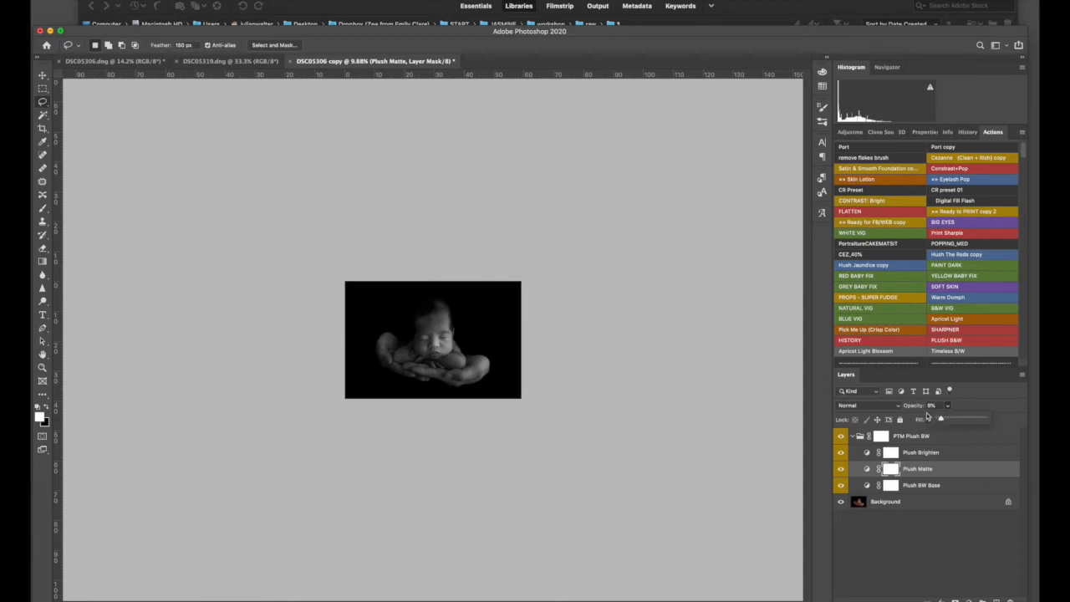
- Flatten the black-and-white adjustment group into the background
{"action": "scroll", "coordinate": [456, 308], "scroll_direction": "up", "scroll_amount": 5}
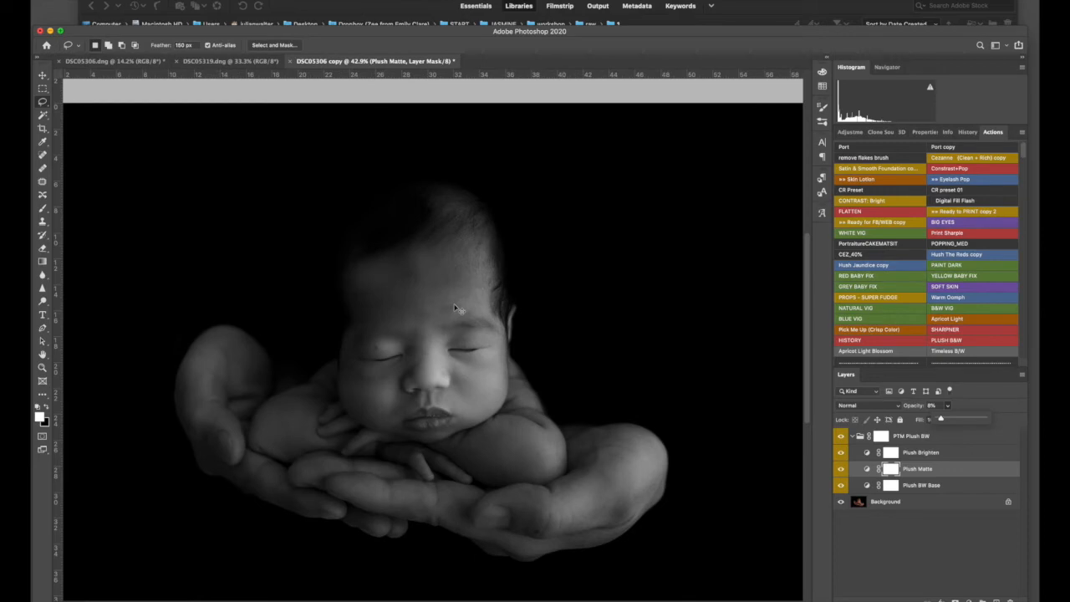
{"action": "left_click", "coordinate": [961, 276]}
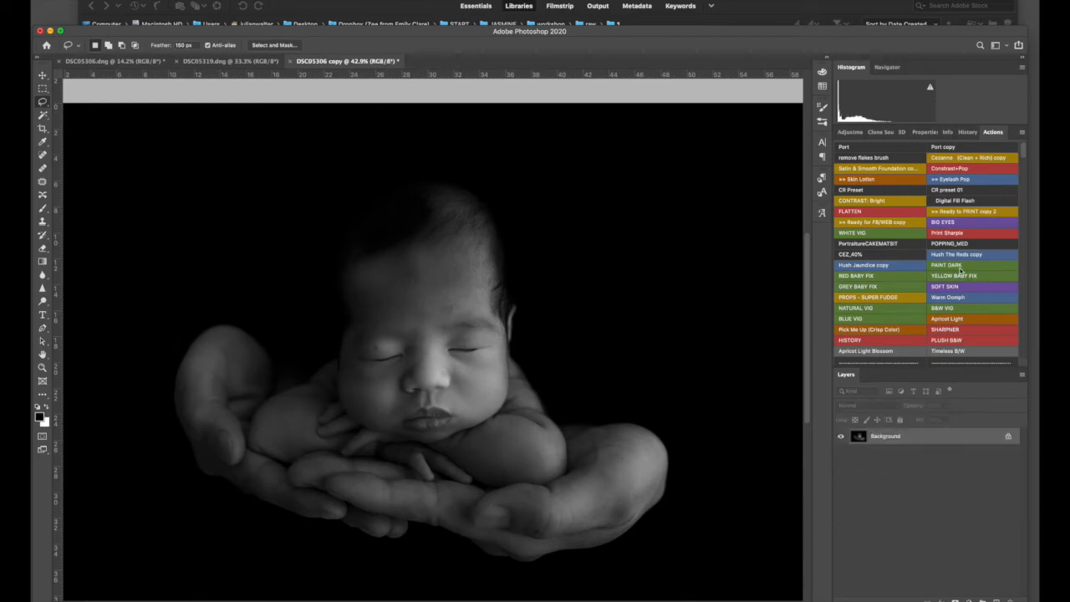
{"action": "scroll", "coordinate": [422, 321], "scroll_direction": "down", "scroll_amount": 4}
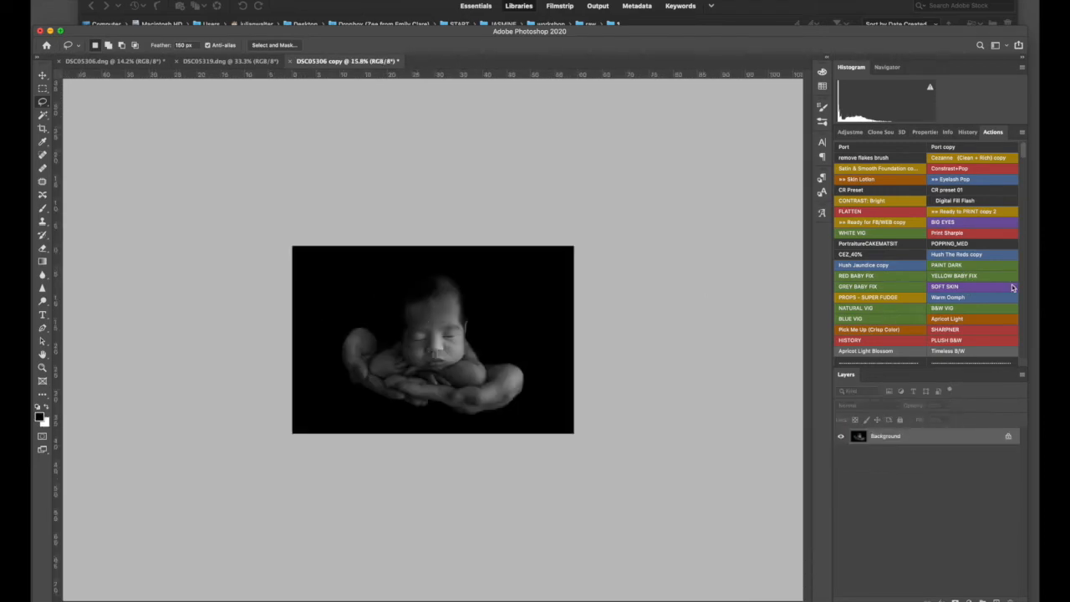
- Run the PAINT DARK action, enlarge the 10% opacity brush for darkening the portrait, and merge the layer down
{"action": "left_click", "coordinate": [985, 265]}
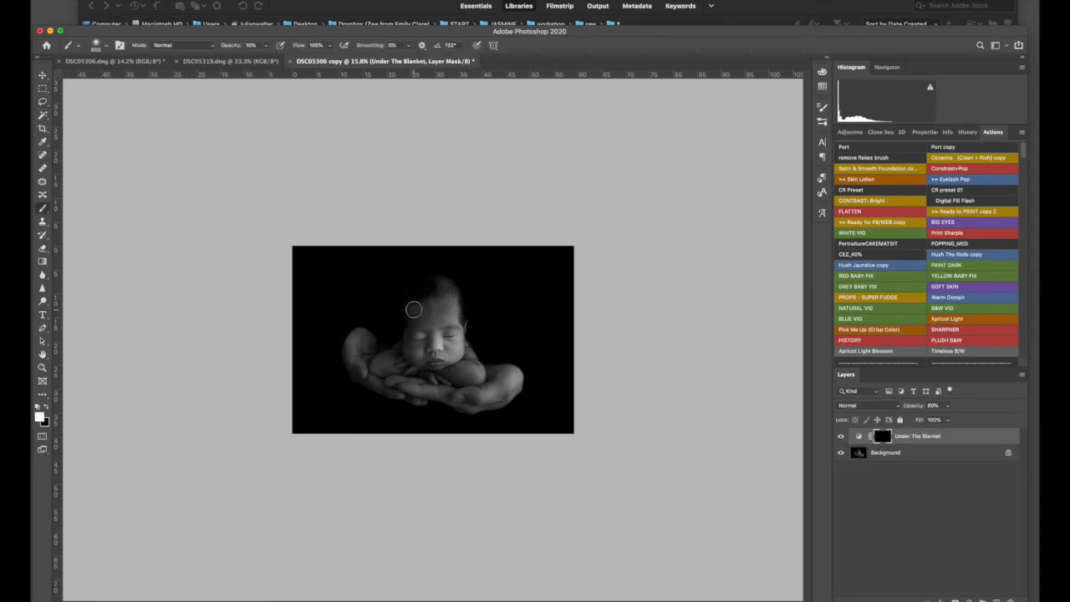
{"action": "key", "text": "bracketright"}
{"action": "key", "text": "bracketright"}
{"action": "key", "text": "bracketright"}
{"action": "key", "text": "super+e"}
- Add a Brightness/Contrast adjustment, lower the brightness slightly, and merge it down
{"action": "left_click", "coordinate": [853, 133]}
{"action": "left_click", "coordinate": [862, 156]}
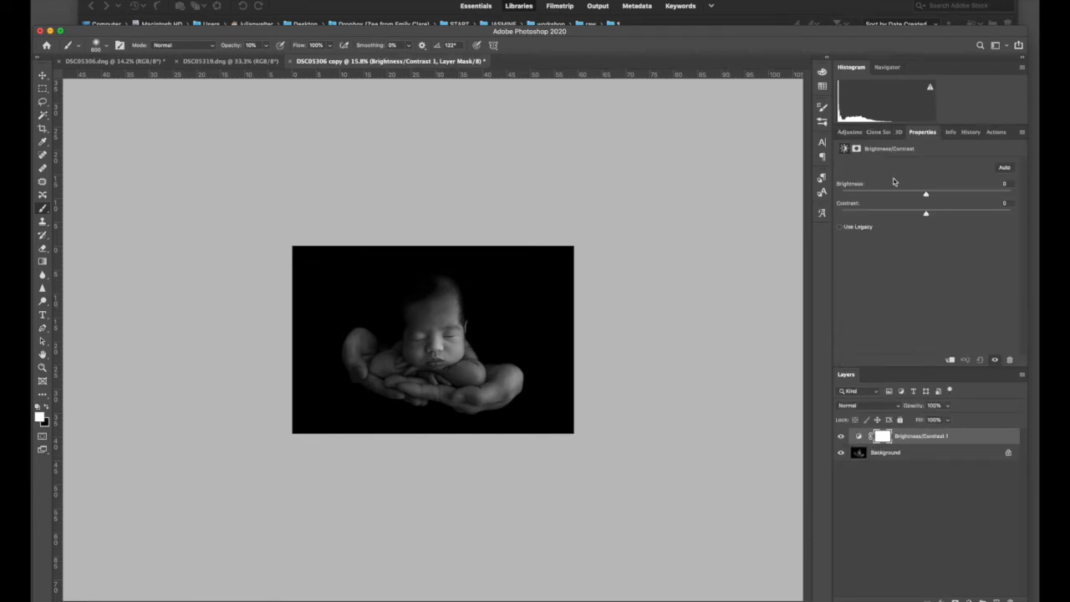
{"action": "left_click_drag", "start_coordinate": [928, 195], "coordinate": [923, 194]}
{"action": "key", "text": "super+e"}
- Run the Raw BW action from the CONVERT TO BW set and lower the Raw BW layer's opacity to 20%
{"action": "left_click", "coordinate": [994, 132]}
{"action": "scroll", "coordinate": [871, 254], "scroll_direction": "down", "scroll_amount": 15}
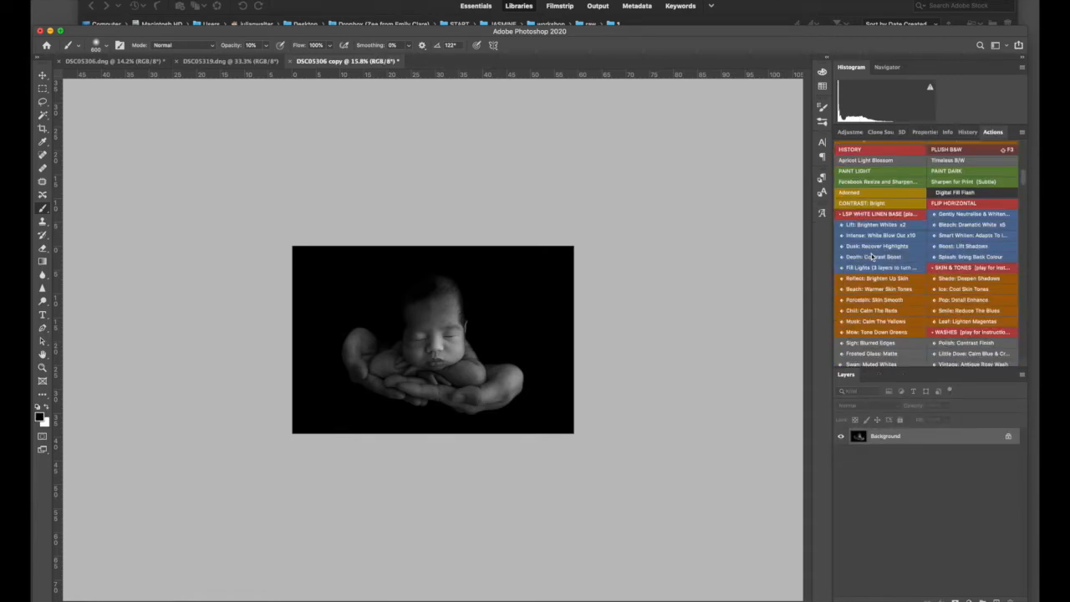
{"action": "scroll", "coordinate": [870, 255], "scroll_direction": "down", "scroll_amount": 3}
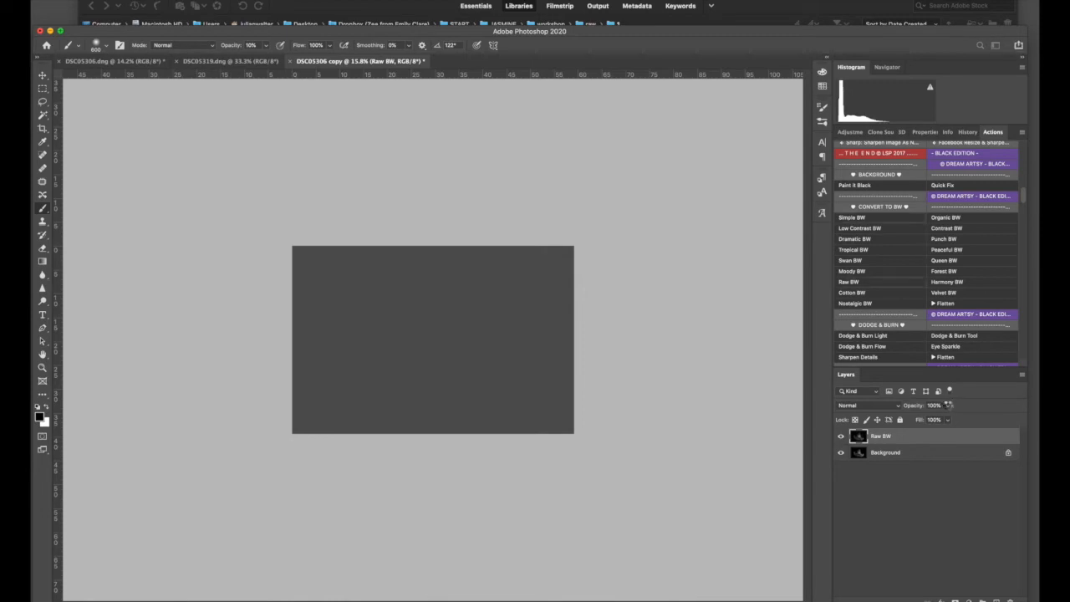
{"action": "key", "text": "Return"}
{"action": "key", "text": "Return"}
{"action": "left_click_drag", "start_coordinate": [924, 420], "coordinate": [925, 420]}
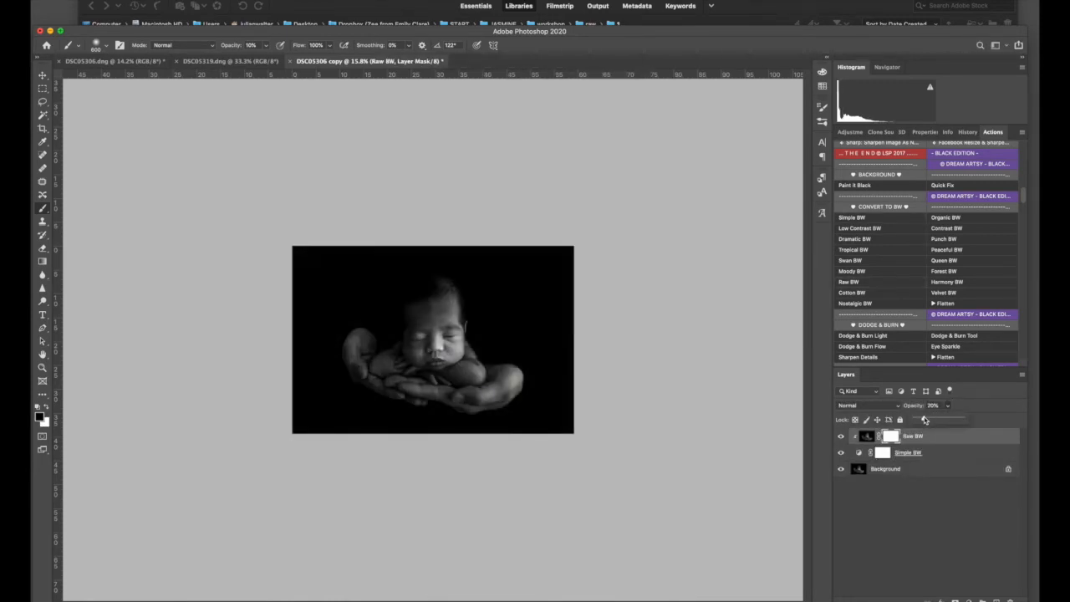
- Lower the Simple BW layer's opacity to 17% and flatten the image
{"action": "left_click", "coordinate": [904, 457]}
{"action": "left_click", "coordinate": [948, 407]}
{"action": "left_click", "coordinate": [909, 419]}
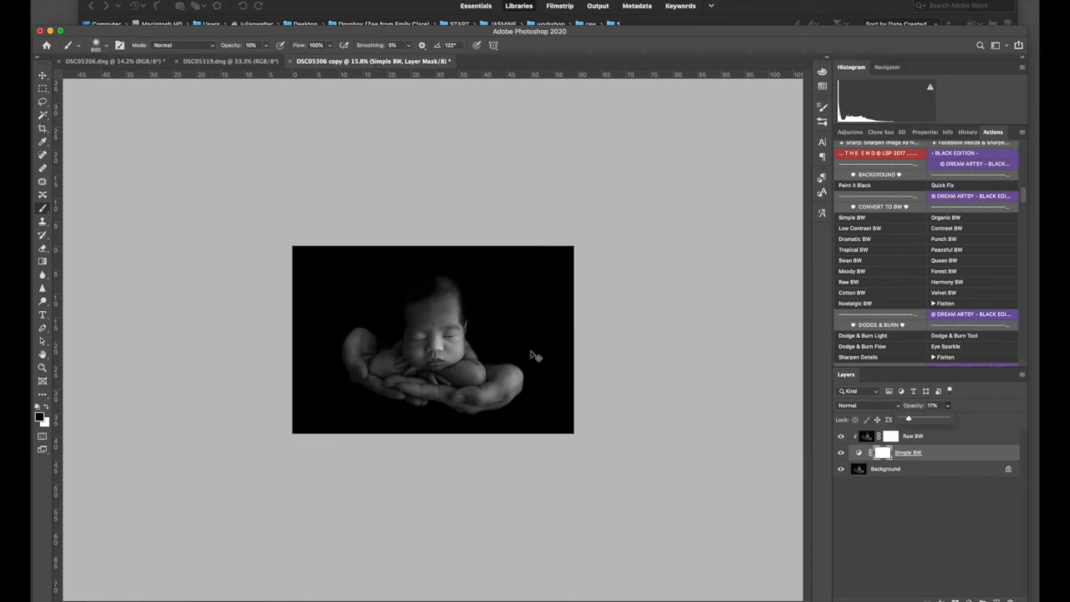
{"action": "key", "text": "super+shift+e"}
{"action": "scroll", "coordinate": [416, 325], "scroll_direction": "up", "scroll_amount": 5}
{"action": "scroll", "coordinate": [418, 324], "scroll_direction": "up", "scroll_amount": 5}
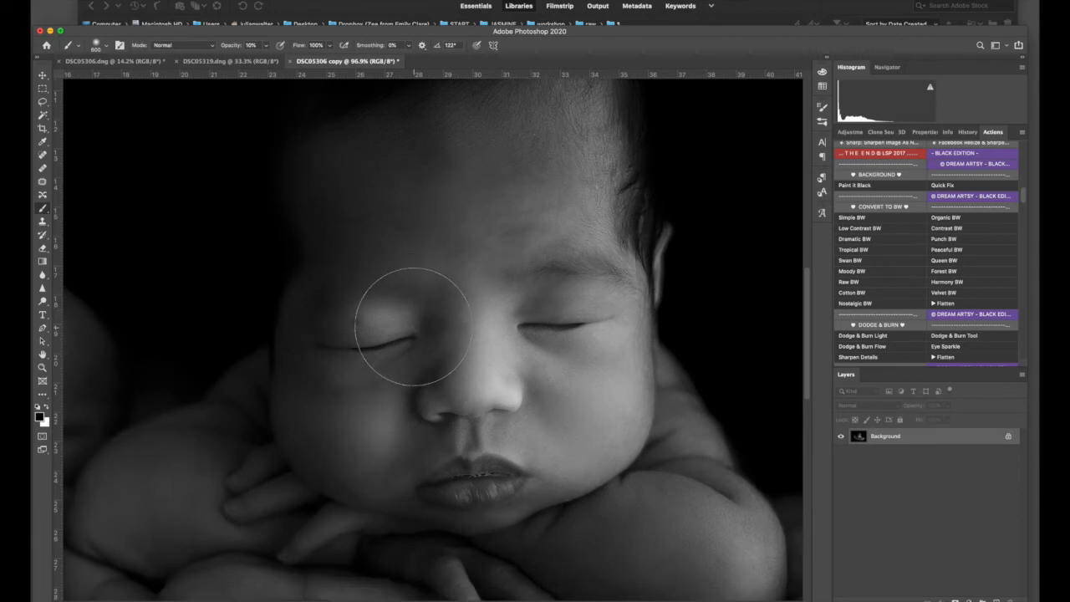
{"action": "scroll", "coordinate": [413, 326], "scroll_direction": "down", "scroll_amount": 5}
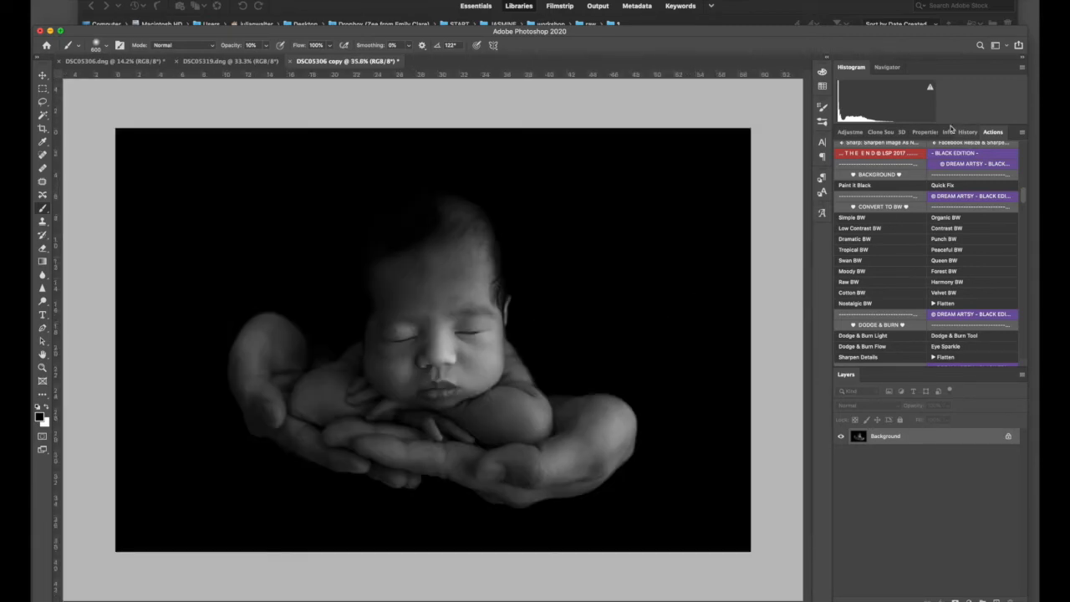
- Run the Ready to PRINT copy 2 action and save the sharpened result as DSC05306 copy 2.jpg
{"action": "scroll", "coordinate": [946, 276], "scroll_direction": "up", "scroll_amount": 10}
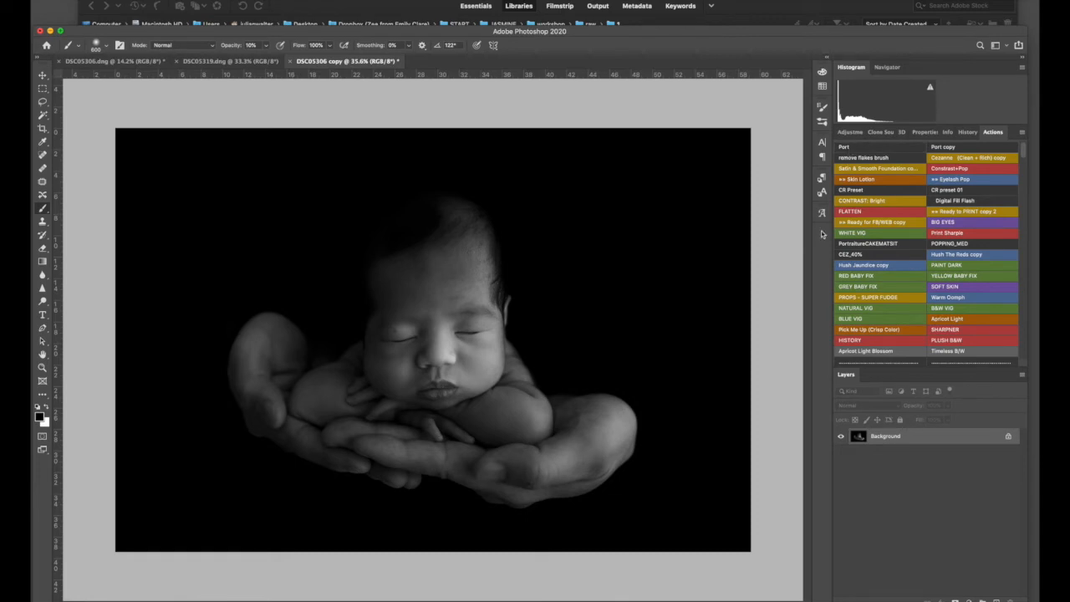
{"action": "left_click", "coordinate": [988, 211]}
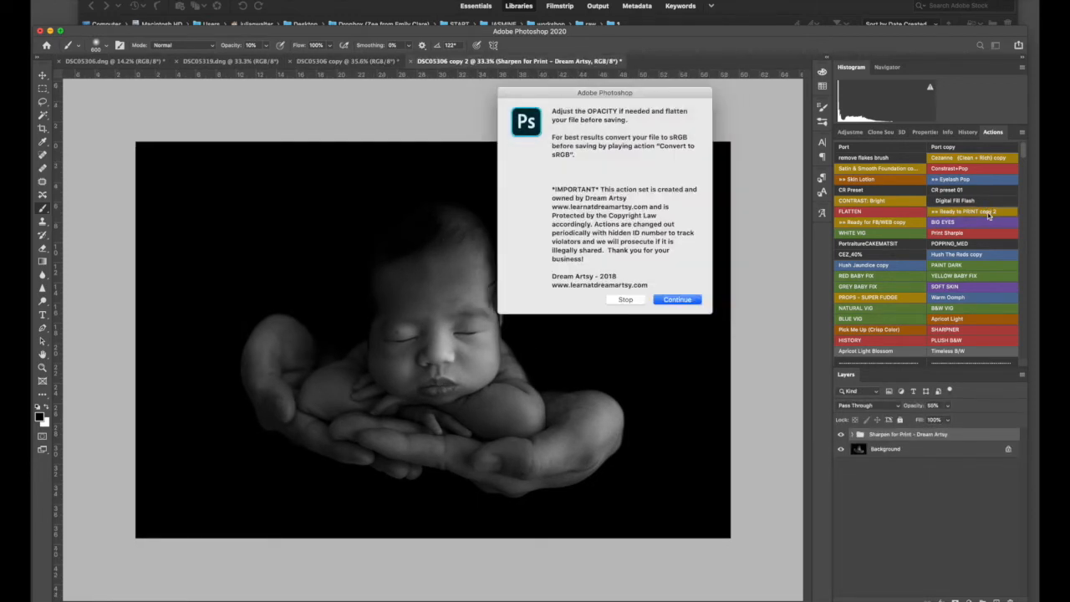
{"action": "key", "text": "Return"}
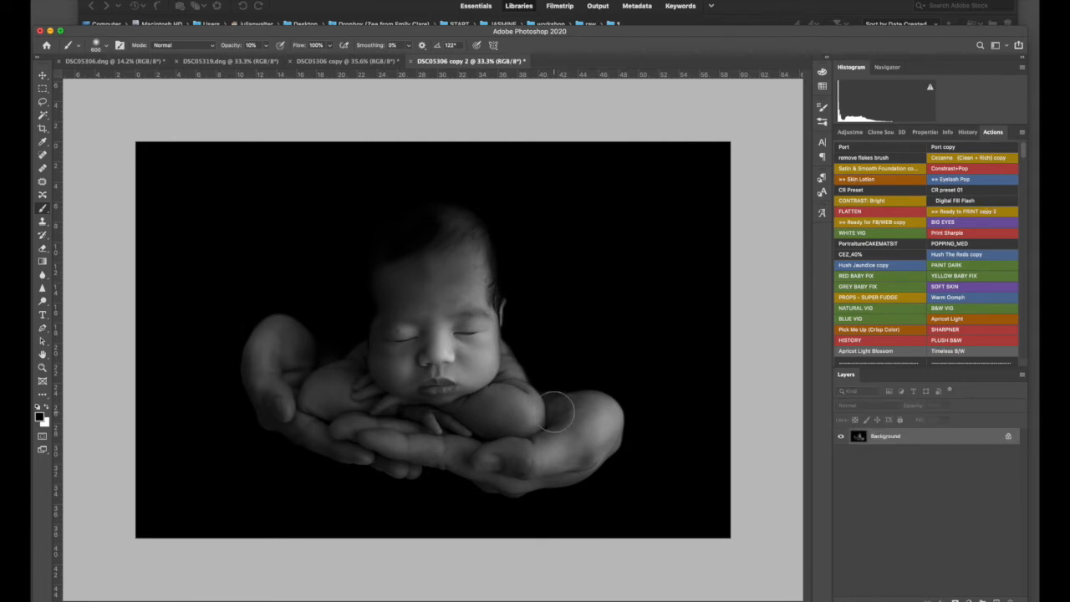
{"action": "key", "text": "super+shift+s"}
{"action": "key", "text": "Return"}
{"action": "key", "text": "F5"}
{"action": "left_click_drag", "start_coordinate": [520, 329], "coordinate": [643, 453]}
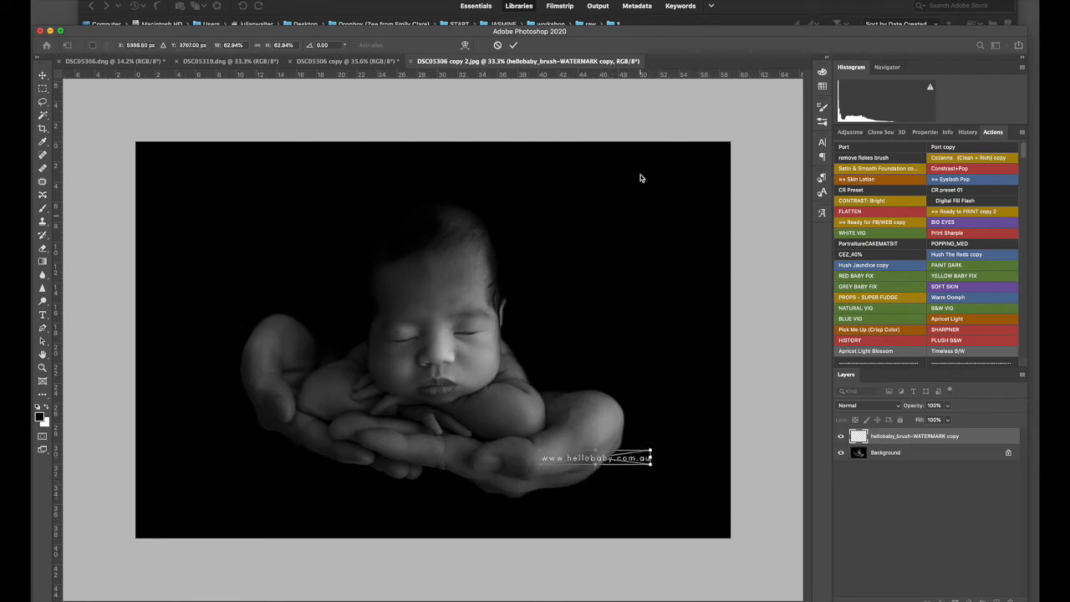
{"action": "left_click", "coordinate": [513, 45]}
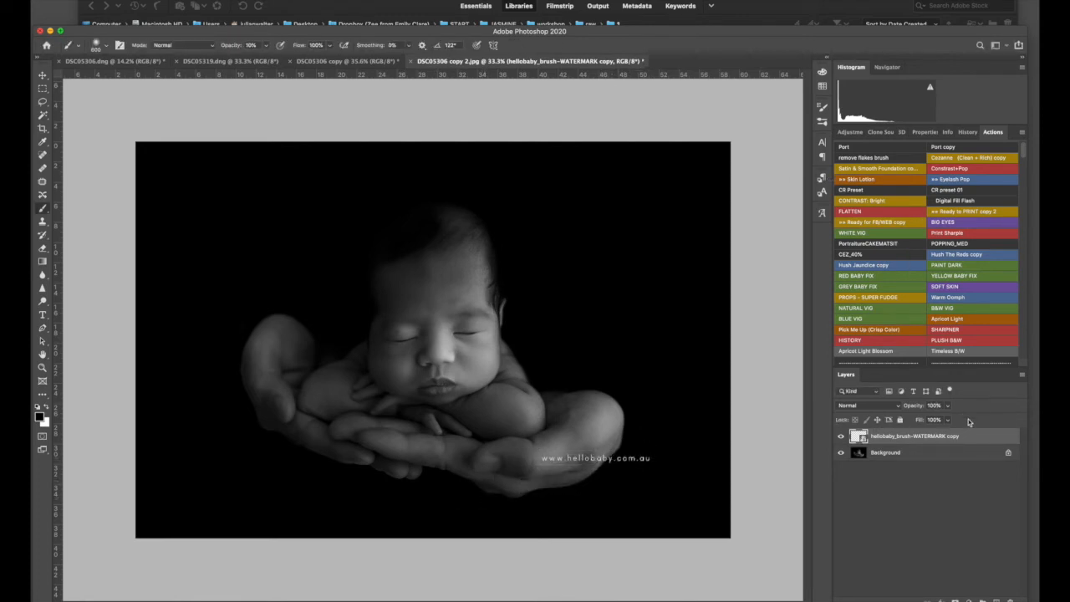
{"action": "key", "text": "super+e"}
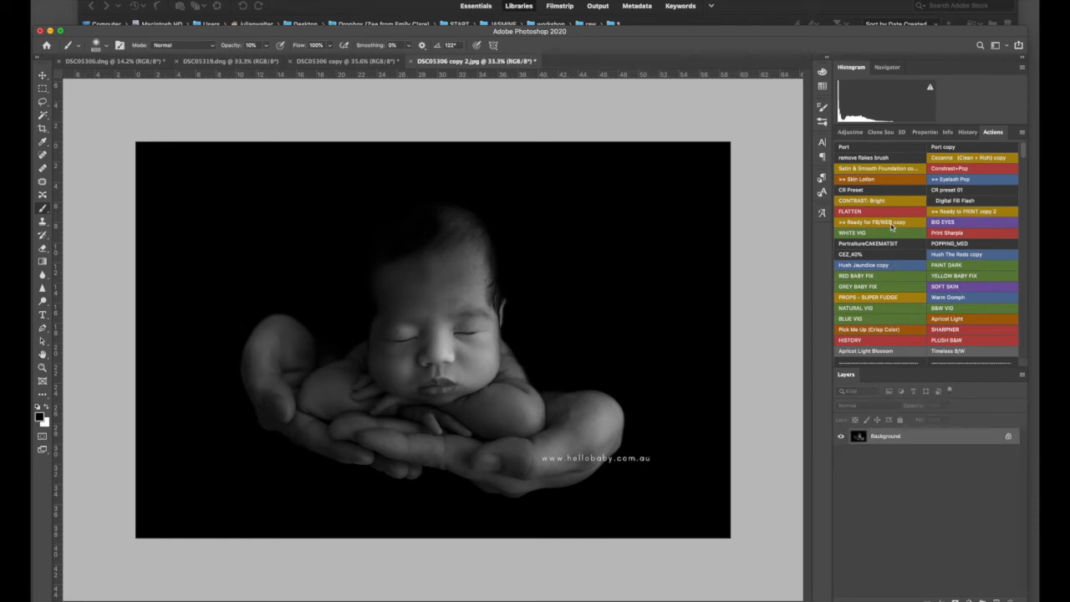
- Run the Ready for FB/WEB copy action, and close the web copy and the watermarked print copy without saving further changes
{"action": "left_click", "coordinate": [890, 225]}
{"action": "key", "text": "Return"}
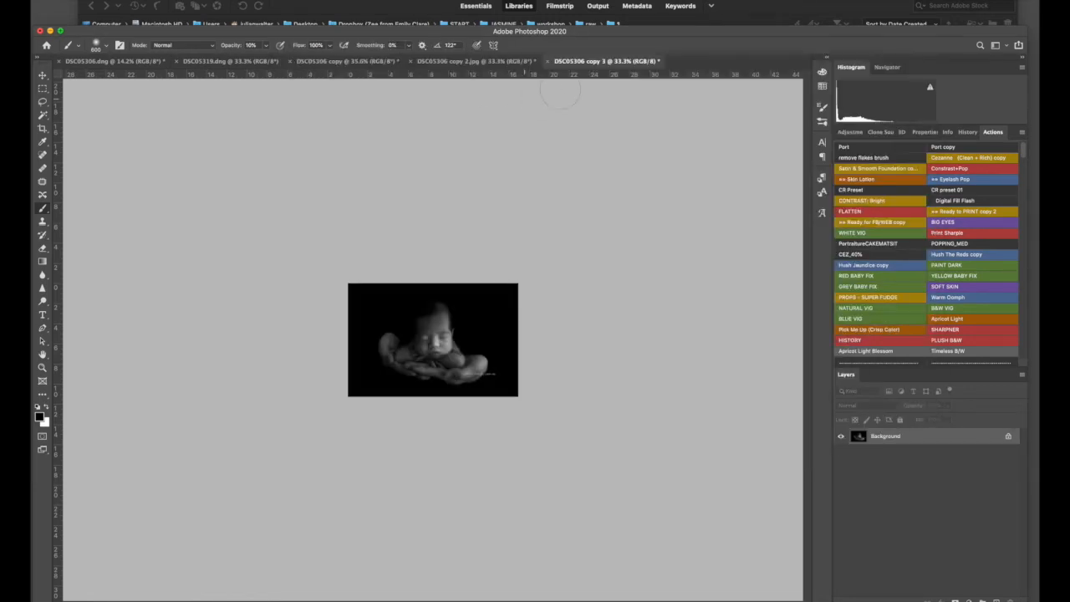
{"action": "left_click", "coordinate": [548, 61]}
{"action": "key", "text": "super+d"}
{"action": "left_click", "coordinate": [412, 62]}
{"action": "key", "text": "super+d"}
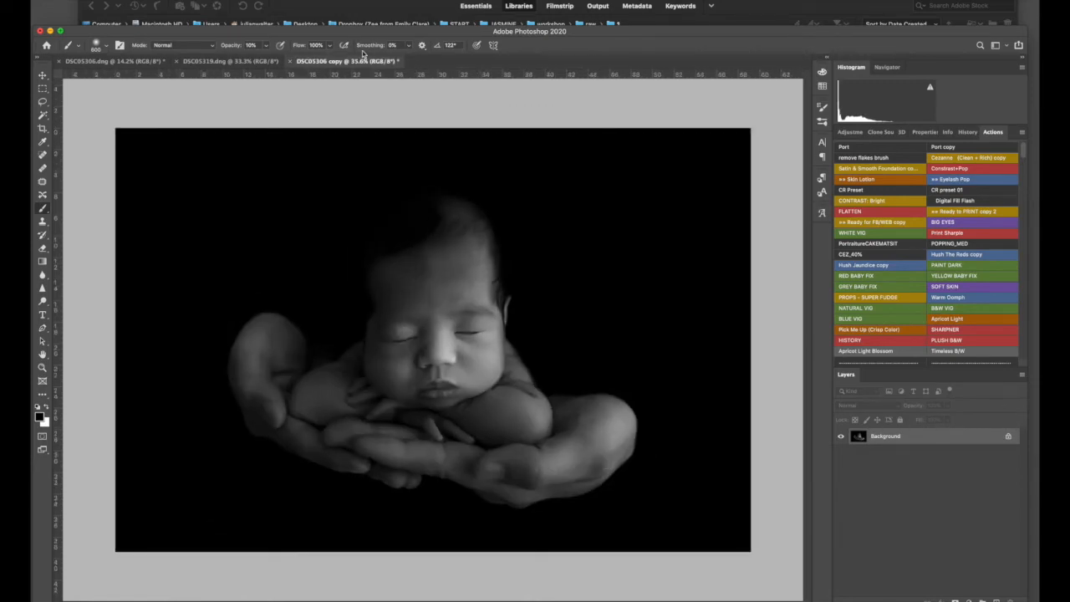
- Close the DSC05306 copy and DSC05306.dng without saving, keeping only DSC05319.dng open
{"action": "left_click", "coordinate": [291, 62]}
{"action": "key", "text": "super+d"}
{"action": "left_click", "coordinate": [40, 31]}
{"action": "key", "text": "super+d"}
{"action": "left_click", "coordinate": [651, 189]}
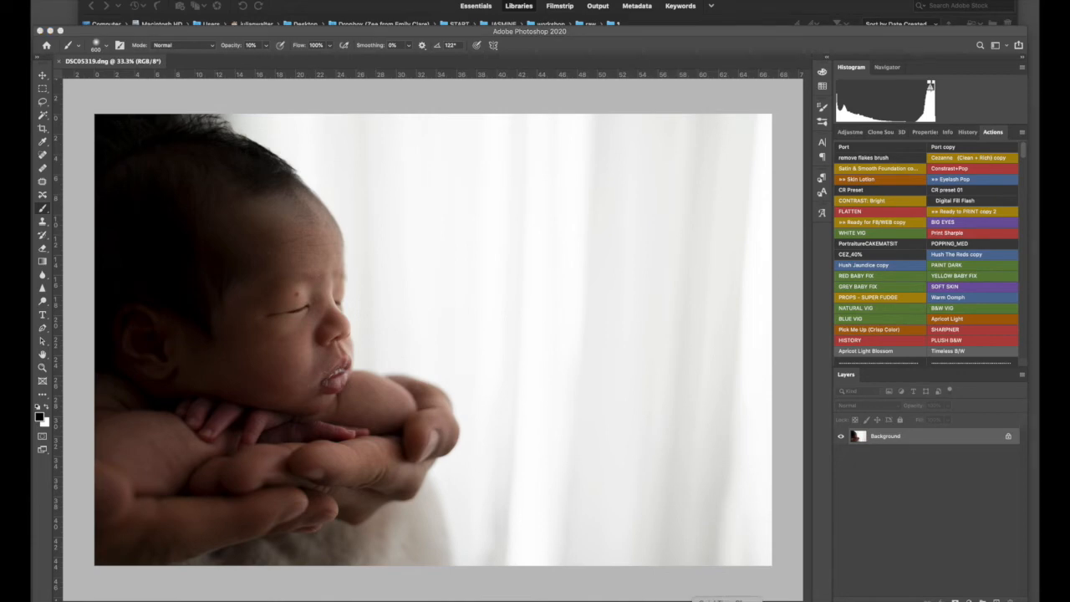
{"action": "right_click", "coordinate": [727, 601]}
{"action": "left_click", "coordinate": [763, 545]}
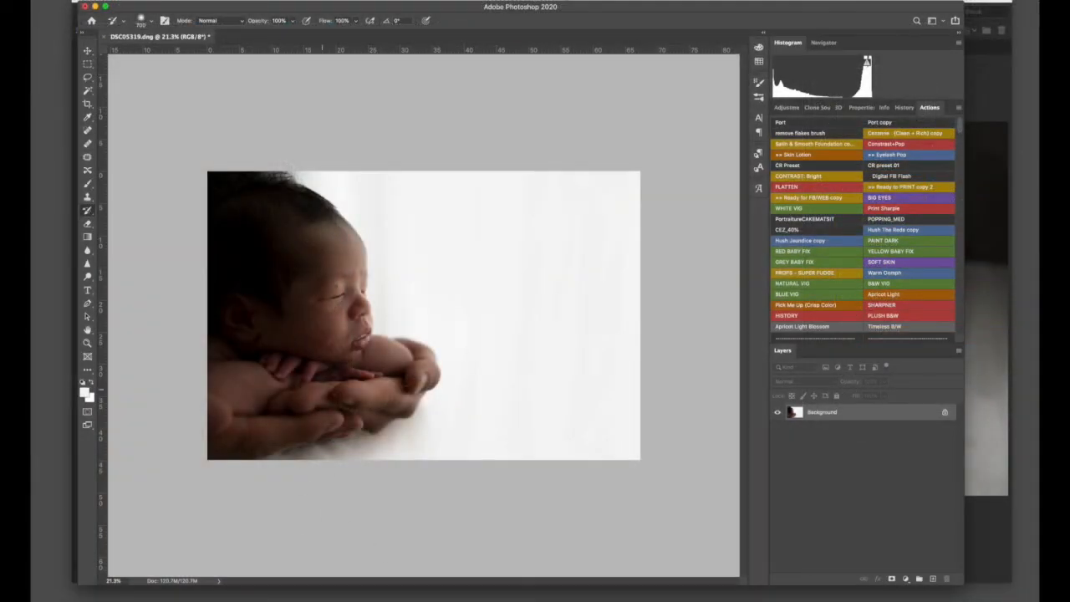
- Crop the profile portrait at its original ratio, trimming the top and right edges of the photo, and flatten it
{"action": "left_click", "coordinate": [87, 104]}
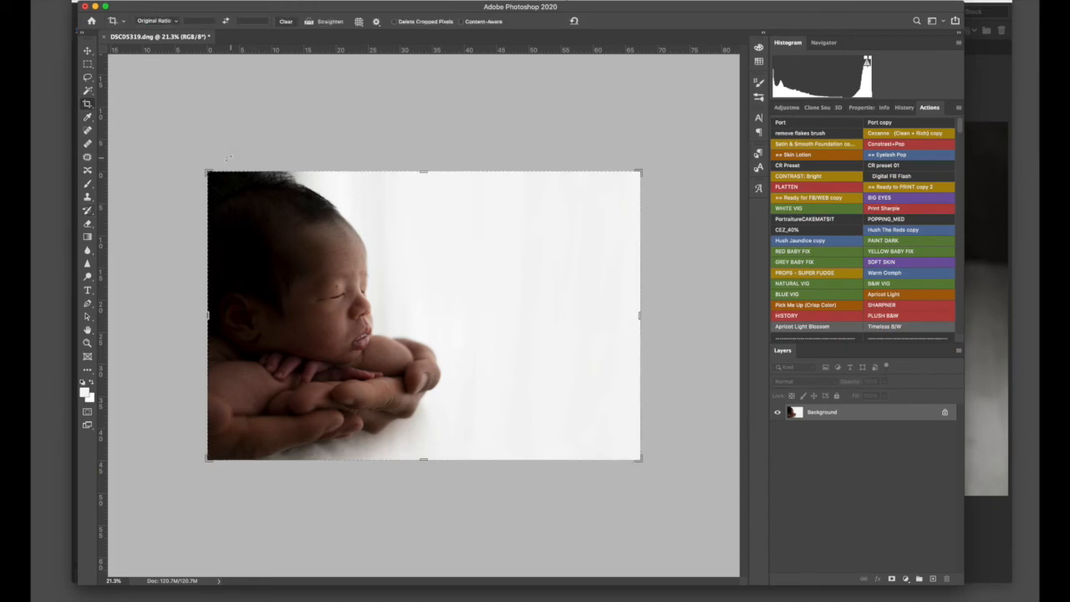
{"action": "left_click_drag", "start_coordinate": [208, 172], "coordinate": [219, 178]}
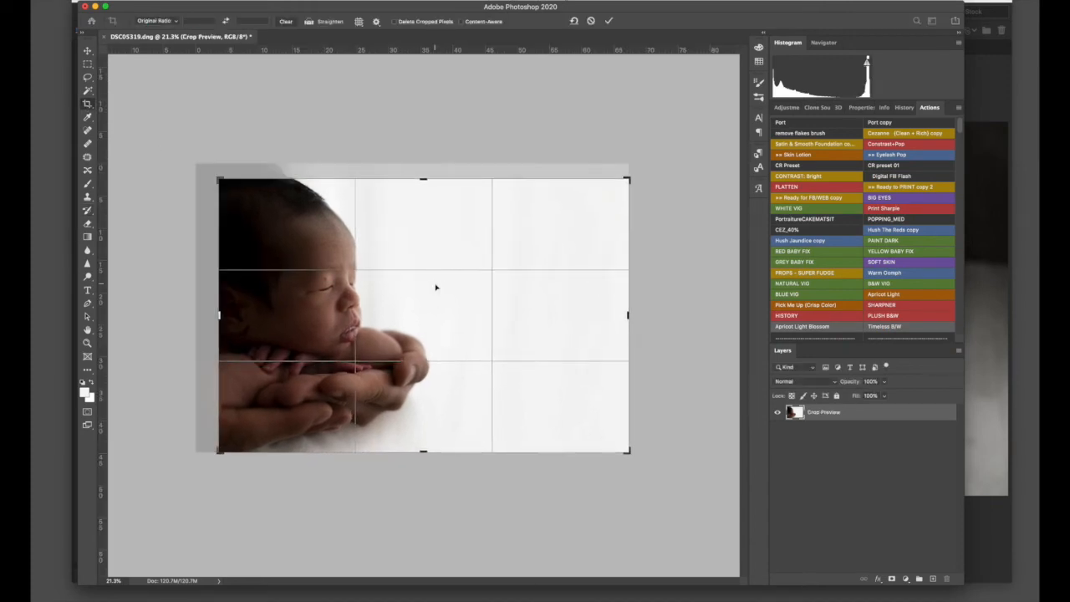
{"action": "left_click_drag", "start_coordinate": [511, 307], "coordinate": [526, 306]}
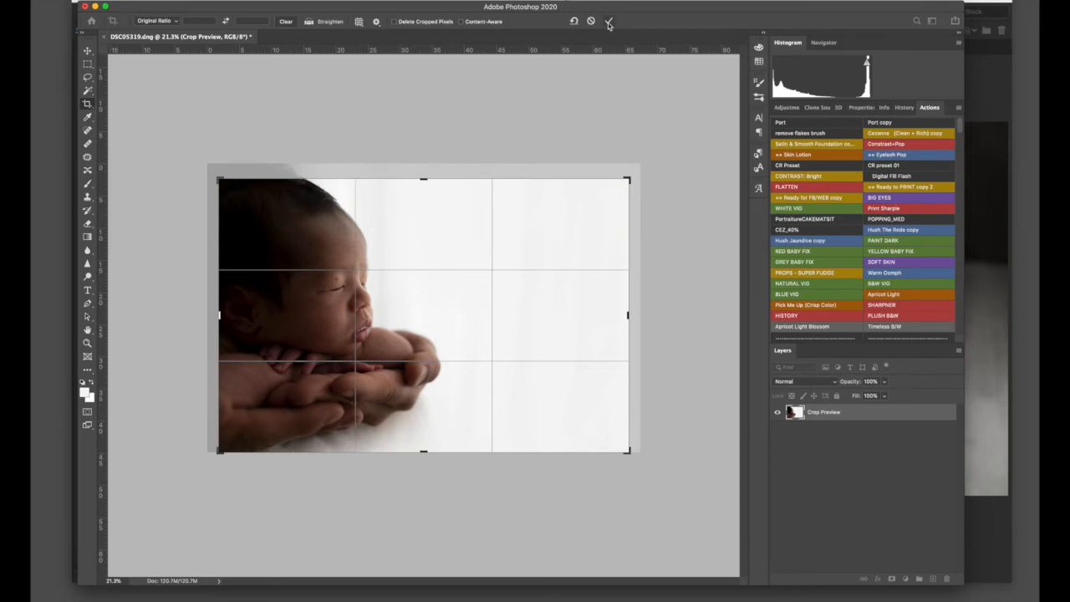
{"action": "left_click_drag", "start_coordinate": [471, 224], "coordinate": [482, 223]}
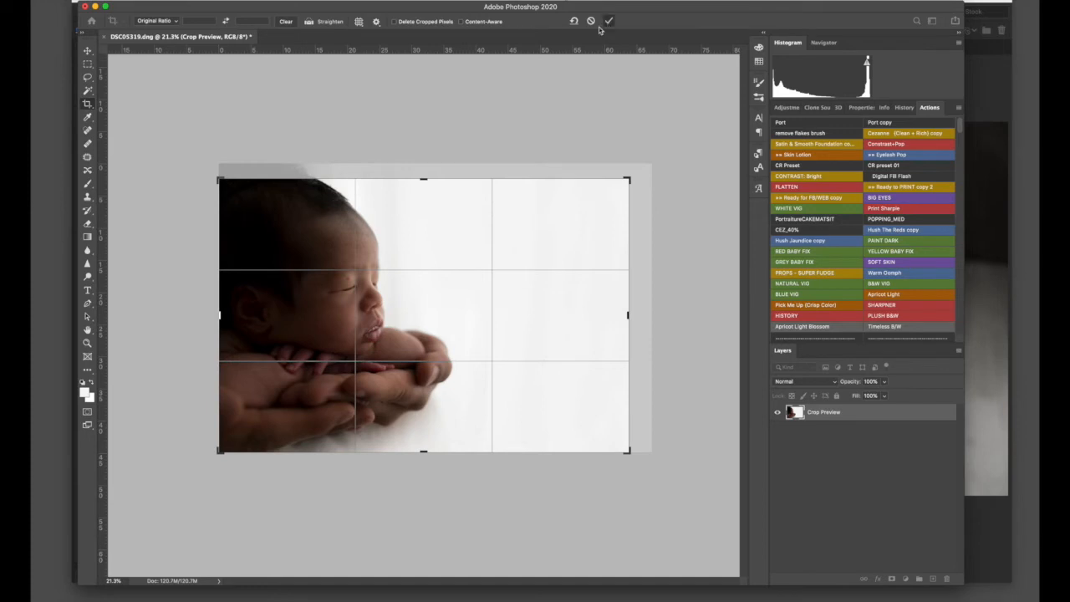
{"action": "key", "text": "Return"}
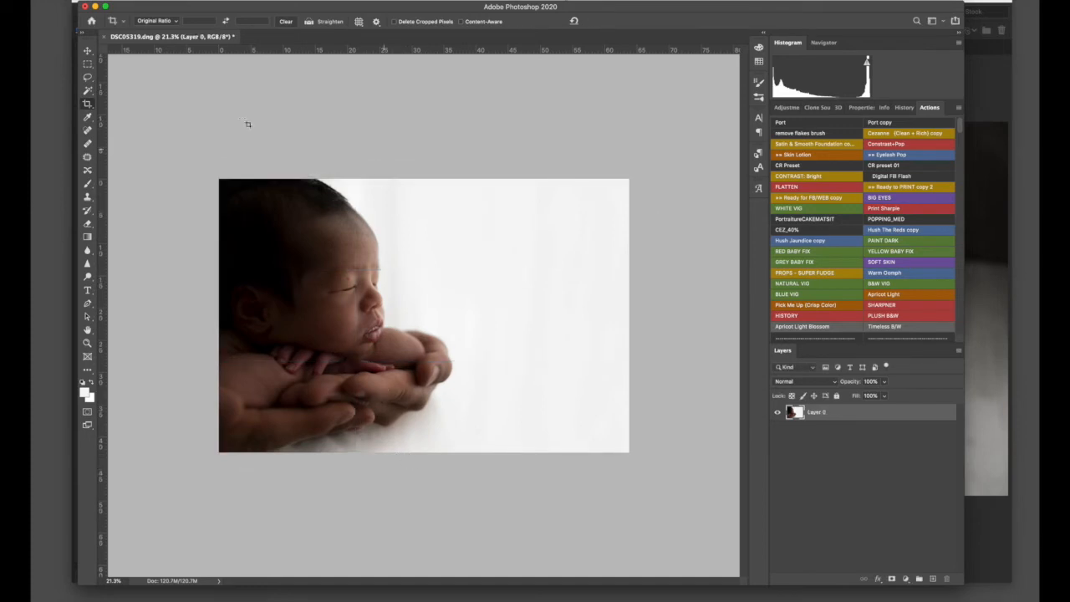
{"action": "left_click", "coordinate": [787, 187]}
- Run a retouching action, accept its prompts, and set the image to Snapshot 1 in the history
{"action": "scroll", "coordinate": [857, 256], "scroll_direction": "down", "scroll_amount": 5}
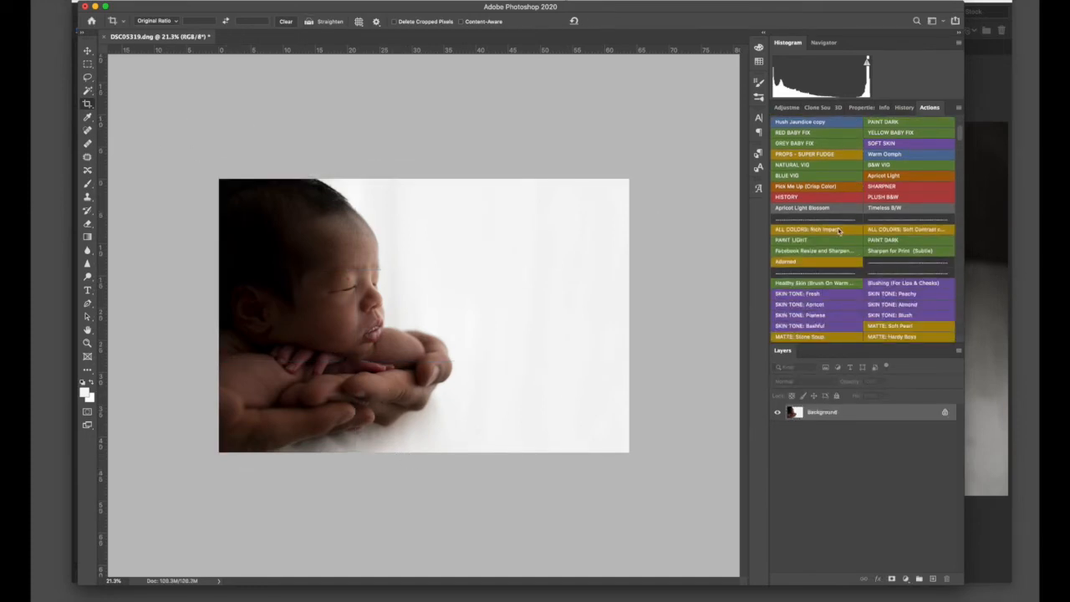
{"action": "key", "text": "Return"}
{"action": "key", "text": "Return"}
{"action": "left_click", "coordinate": [902, 110]}
{"action": "scroll", "coordinate": [861, 198], "scroll_direction": "up", "scroll_amount": 10}
{"action": "left_click", "coordinate": [822, 140]}
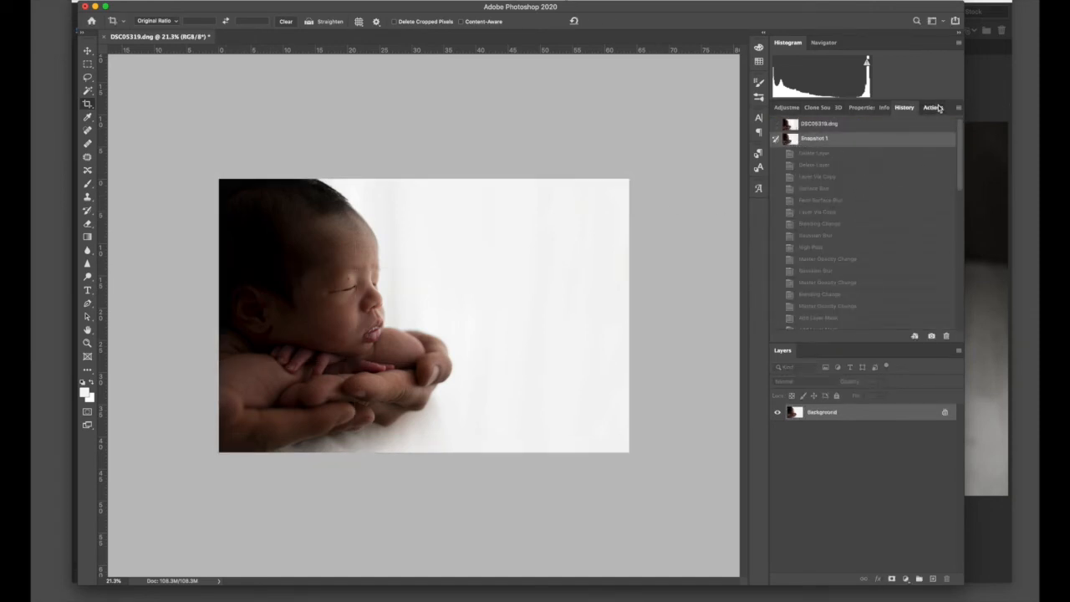
- Brush white at 50% opacity over the backdrop beside the forehead and below the hands, reducing the brush size as needed
{"action": "left_click", "coordinate": [930, 108]}
{"action": "left_click", "coordinate": [87, 183]}
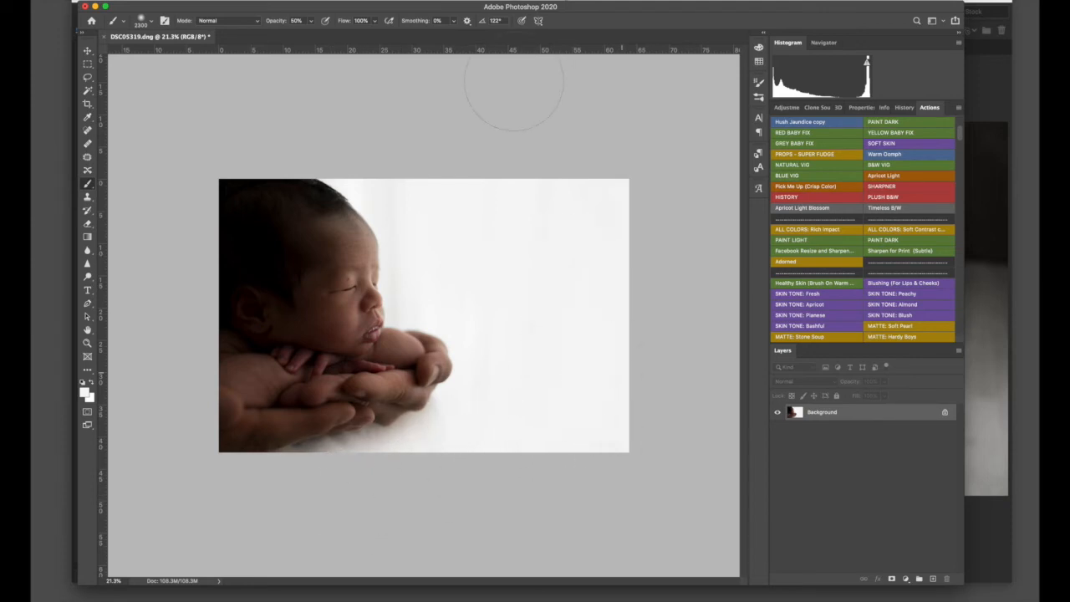
{"action": "key", "text": "bracketleft"}
{"action": "key", "text": "bracketleft"}
{"action": "key", "text": "bracketleft"}
{"action": "mouse_move", "coordinate": [403, 175]}
{"action": "left_mouse_down"}
{"action": "mouse_move", "coordinate": [426, 277]}
{"action": "mouse_move", "coordinate": [419, 224]}
{"action": "mouse_move", "coordinate": [374, 166]}
{"action": "mouse_move", "coordinate": [423, 289]}
{"action": "left_mouse_up"}
{"action": "key", "text": "bracketleft"}
{"action": "key", "text": "bracketleft"}
{"action": "key", "text": "bracketleft"}
{"action": "left_click_drag", "start_coordinate": [366, 157], "coordinate": [427, 284]}
{"action": "mouse_move", "coordinate": [465, 457]}
{"action": "left_mouse_down"}
{"action": "mouse_move", "coordinate": [442, 465]}
{"action": "mouse_move", "coordinate": [520, 428]}
{"action": "left_mouse_up"}
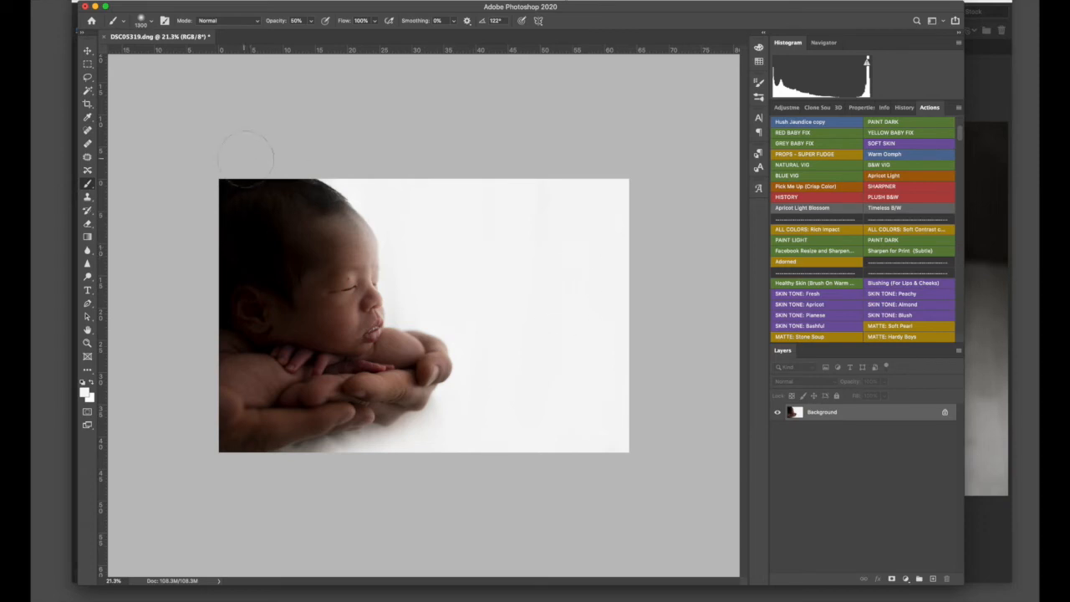
- Restore the face edge with the History Brush at 100% opacity and the underside of the hands at 10% opacity
{"action": "left_click", "coordinate": [87, 210]}
{"action": "mouse_move", "coordinate": [361, 288]}
{"action": "left_mouse_down"}
{"action": "mouse_move", "coordinate": [369, 243]}
{"action": "mouse_move", "coordinate": [322, 191]}
{"action": "mouse_move", "coordinate": [380, 245]}
{"action": "left_mouse_up"}
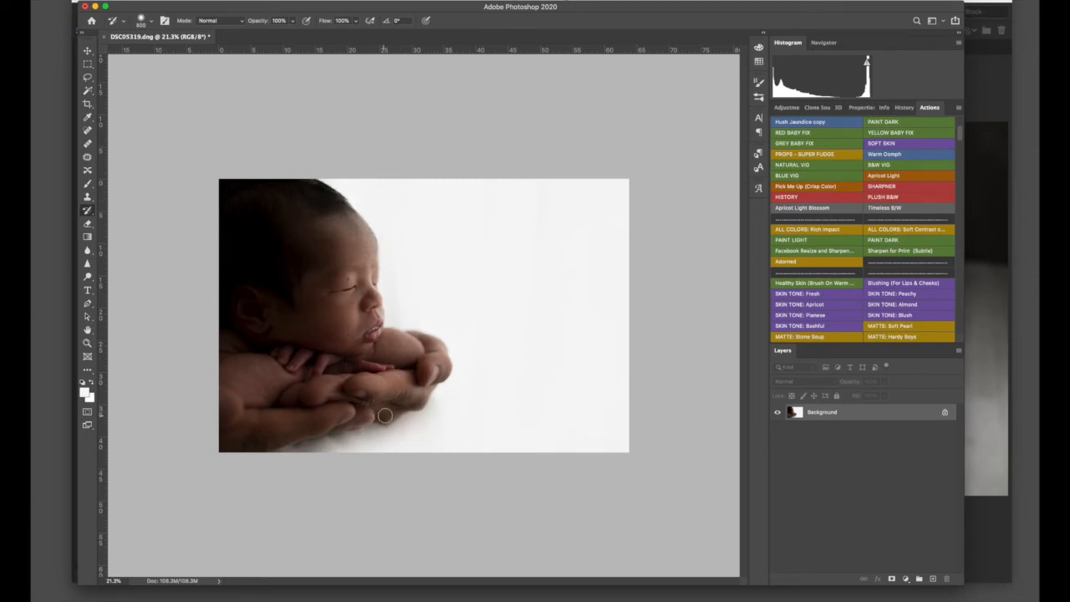
{"action": "mouse_move", "coordinate": [359, 414]}
{"action": "left_mouse_down"}
{"action": "mouse_move", "coordinate": [326, 424]}
{"action": "mouse_move", "coordinate": [355, 403]}
{"action": "mouse_move", "coordinate": [334, 400]}
{"action": "left_mouse_up"}
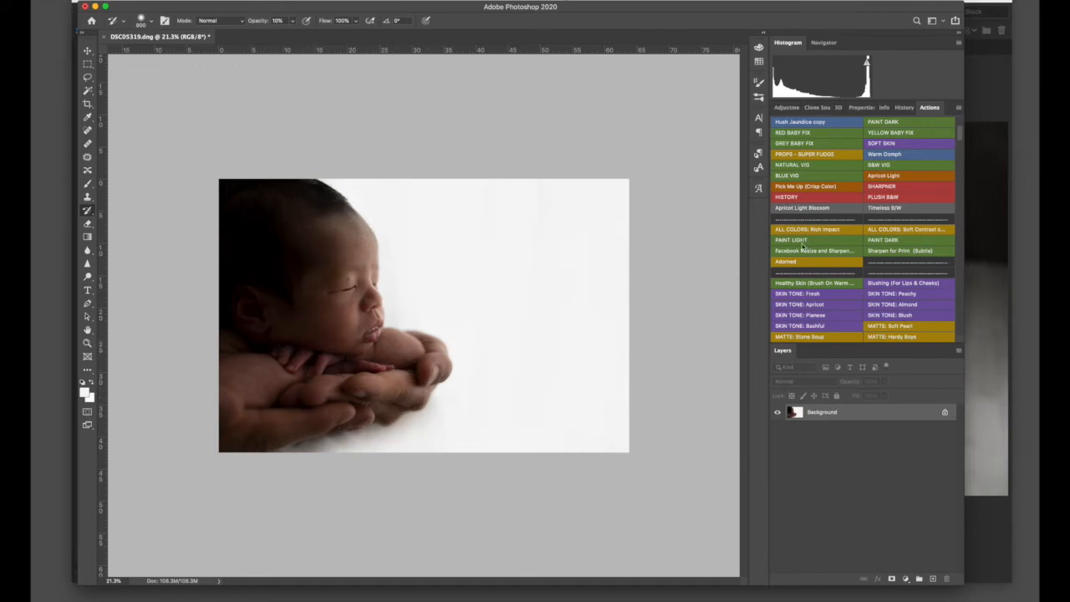
- Run the Chill: Calm The Reds action, paint its mask over the baby's fingers and forearm, and merge it down
{"action": "scroll", "coordinate": [802, 244], "scroll_direction": "down", "scroll_amount": 10}
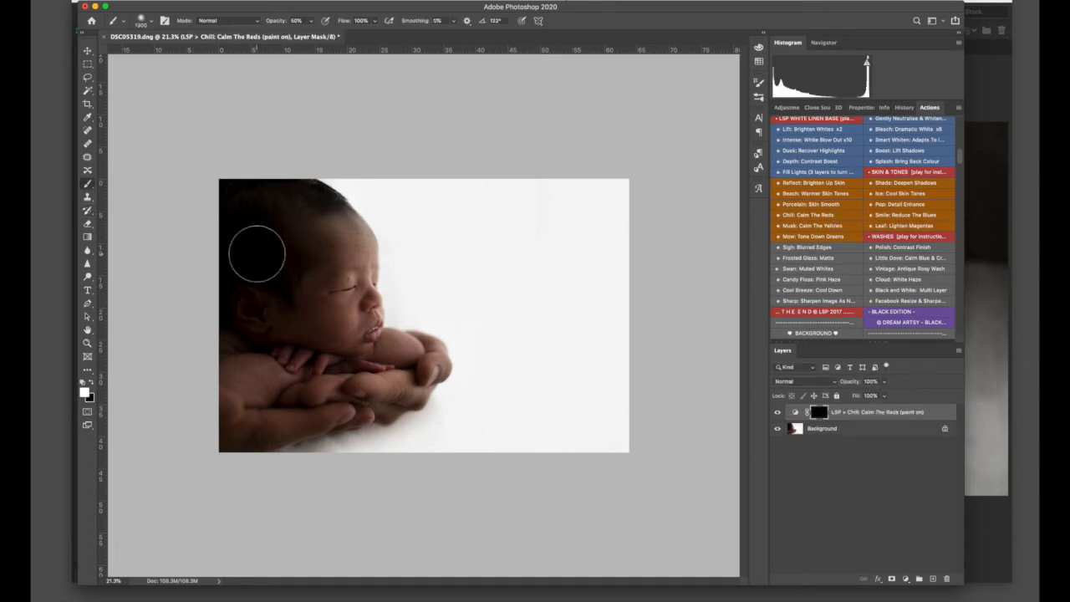
{"action": "key", "text": "bracketleft"}
{"action": "key", "text": "bracketleft"}
{"action": "key", "text": "bracketleft"}
{"action": "key", "text": "bracketleft"}
{"action": "key", "text": "bracketleft"}
{"action": "mouse_move", "coordinate": [313, 355]}
{"action": "left_mouse_down"}
{"action": "mouse_move", "coordinate": [315, 355]}
{"action": "mouse_move", "coordinate": [315, 367]}
{"action": "mouse_move", "coordinate": [326, 357]}
{"action": "mouse_move", "coordinate": [314, 369]}
{"action": "mouse_move", "coordinate": [386, 366]}
{"action": "left_mouse_up"}
{"action": "key", "text": "bracketright"}
{"action": "key", "text": "bracketright"}
{"action": "key", "text": "bracketright"}
{"action": "key", "text": "bracketright"}
{"action": "left_click_drag", "start_coordinate": [374, 366], "coordinate": [388, 366]}
{"action": "key", "text": "super+e"}
- Run the Blotchy Skin action, paint its mask at 20% opacity over the hands, arm and face, and flatten the image
{"action": "scroll", "coordinate": [889, 280], "scroll_direction": "down", "scroll_amount": 20}
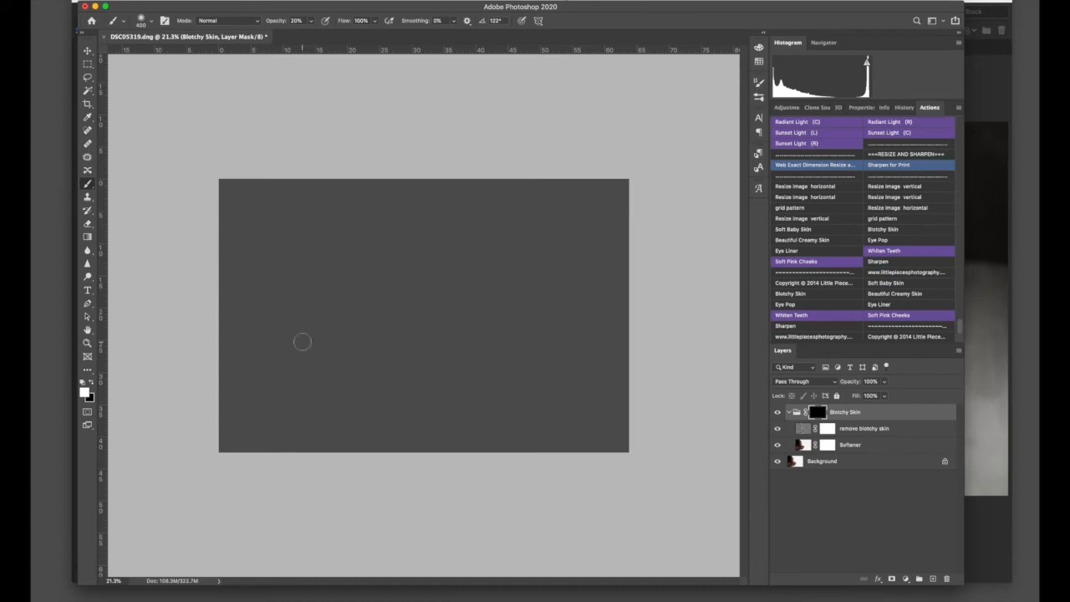
{"action": "scroll", "coordinate": [305, 337], "scroll_direction": "down", "scroll_amount": 10}
{"action": "scroll", "coordinate": [322, 342], "scroll_direction": "up", "scroll_amount": 10}
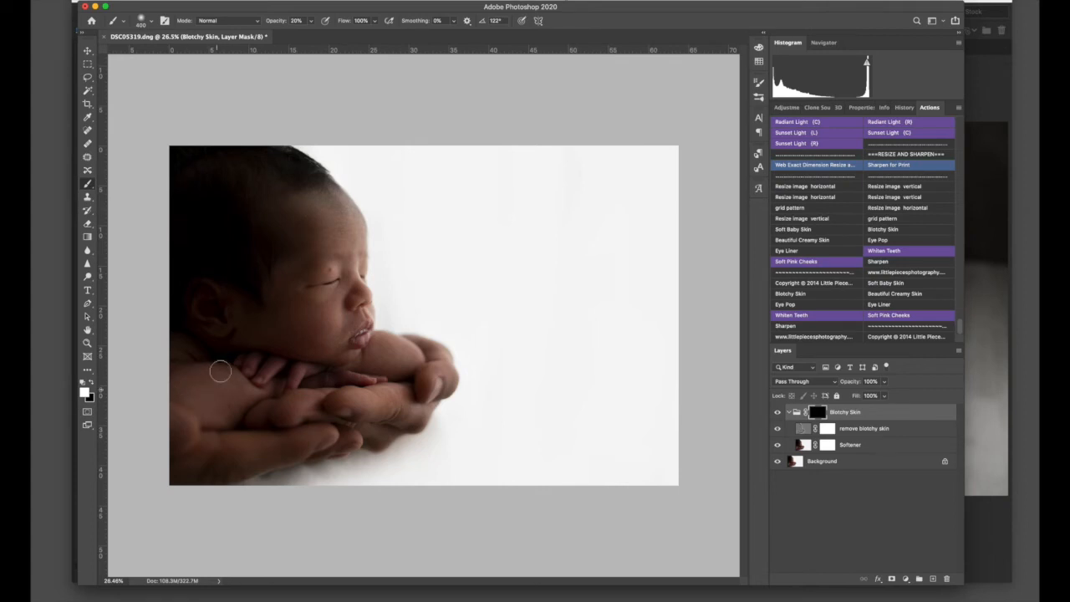
{"action": "mouse_move", "coordinate": [224, 409]}
{"action": "left_mouse_down"}
{"action": "mouse_move", "coordinate": [219, 382]}
{"action": "mouse_move", "coordinate": [192, 394]}
{"action": "mouse_move", "coordinate": [244, 386]}
{"action": "mouse_move", "coordinate": [237, 405]}
{"action": "left_mouse_up"}
{"action": "mouse_move", "coordinate": [395, 355]}
{"action": "left_mouse_down"}
{"action": "mouse_move", "coordinate": [367, 385]}
{"action": "mouse_move", "coordinate": [350, 381]}
{"action": "mouse_move", "coordinate": [387, 406]}
{"action": "left_mouse_up"}
{"action": "left_click_drag", "start_coordinate": [273, 407], "coordinate": [210, 382]}
{"action": "mouse_move", "coordinate": [304, 209]}
{"action": "left_mouse_down"}
{"action": "mouse_move", "coordinate": [339, 226]}
{"action": "mouse_move", "coordinate": [320, 228]}
{"action": "mouse_move", "coordinate": [325, 251]}
{"action": "mouse_move", "coordinate": [340, 256]}
{"action": "mouse_move", "coordinate": [296, 292]}
{"action": "mouse_move", "coordinate": [315, 316]}
{"action": "mouse_move", "coordinate": [340, 299]}
{"action": "mouse_move", "coordinate": [333, 321]}
{"action": "mouse_move", "coordinate": [342, 327]}
{"action": "mouse_move", "coordinate": [320, 352]}
{"action": "mouse_move", "coordinate": [297, 320]}
{"action": "mouse_move", "coordinate": [265, 318]}
{"action": "mouse_move", "coordinate": [302, 341]}
{"action": "mouse_move", "coordinate": [321, 325]}
{"action": "mouse_move", "coordinate": [279, 309]}
{"action": "mouse_move", "coordinate": [315, 336]}
{"action": "left_mouse_up"}
{"action": "key", "text": "super+shift+e"}
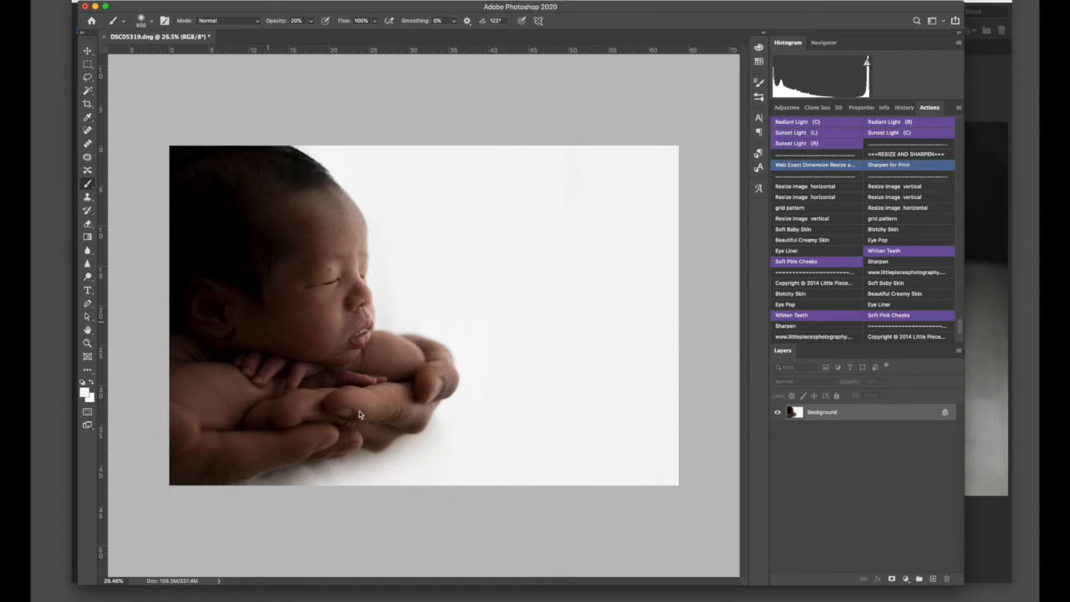
- Liquify the portrait, nudging the upper forehead edge slightly outward with a Forward Warp brush of about 1800 px
{"action": "key", "text": "super+shift+x"}
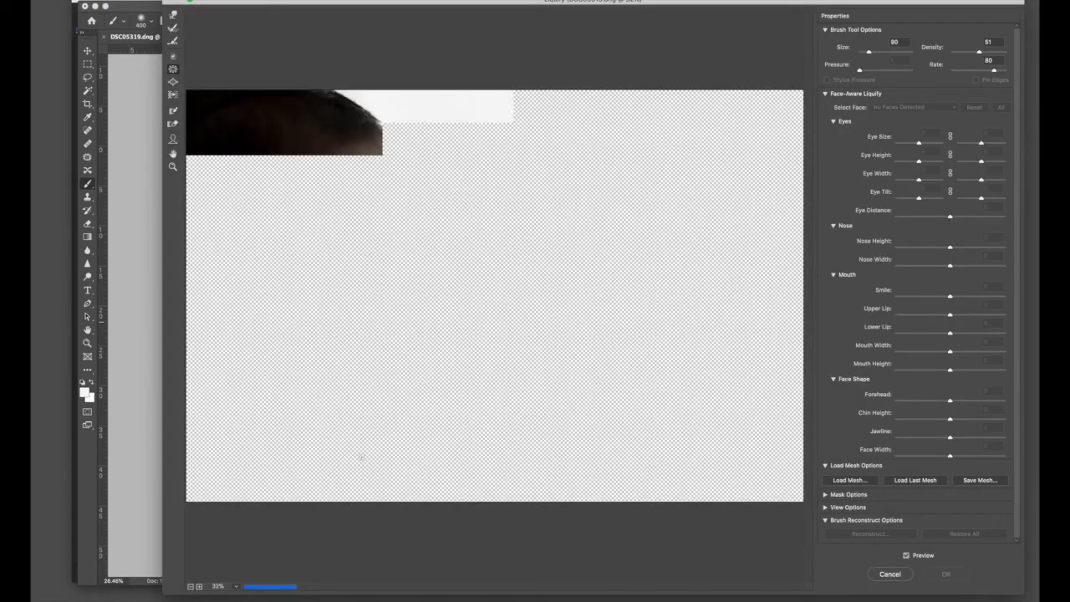
{"action": "key", "text": "bracketright"}
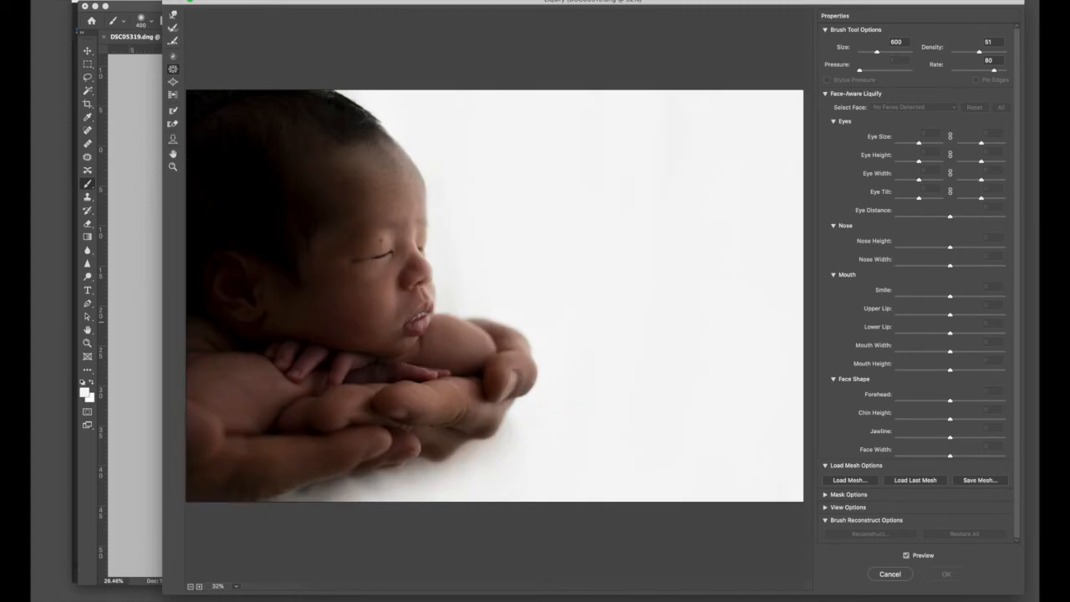
{"action": "left_click", "coordinate": [173, 14]}
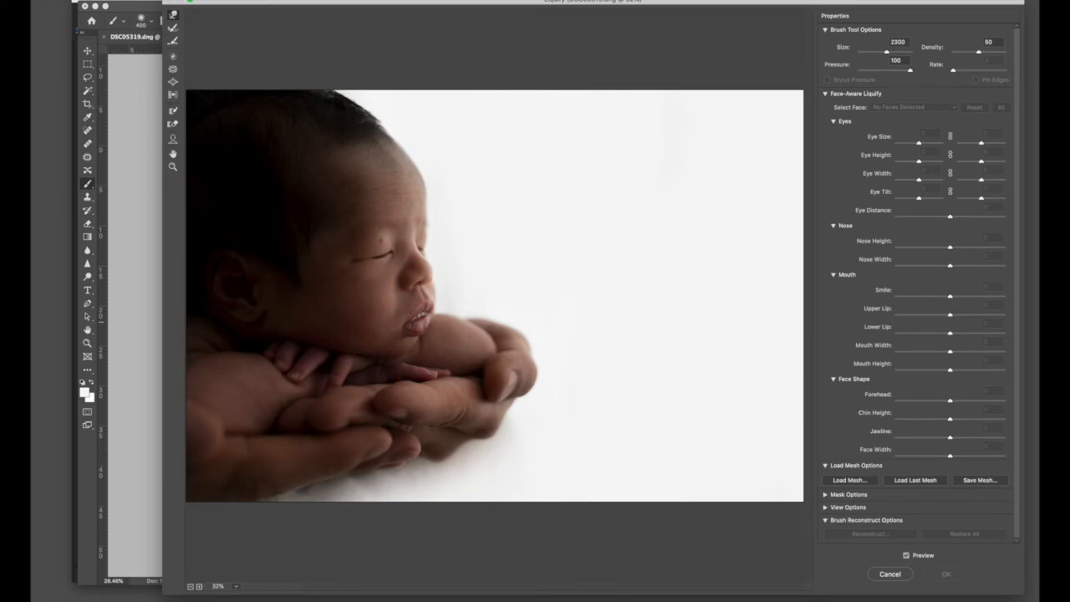
{"action": "key", "text": "bracketleft"}
{"action": "key", "text": "bracketleft"}
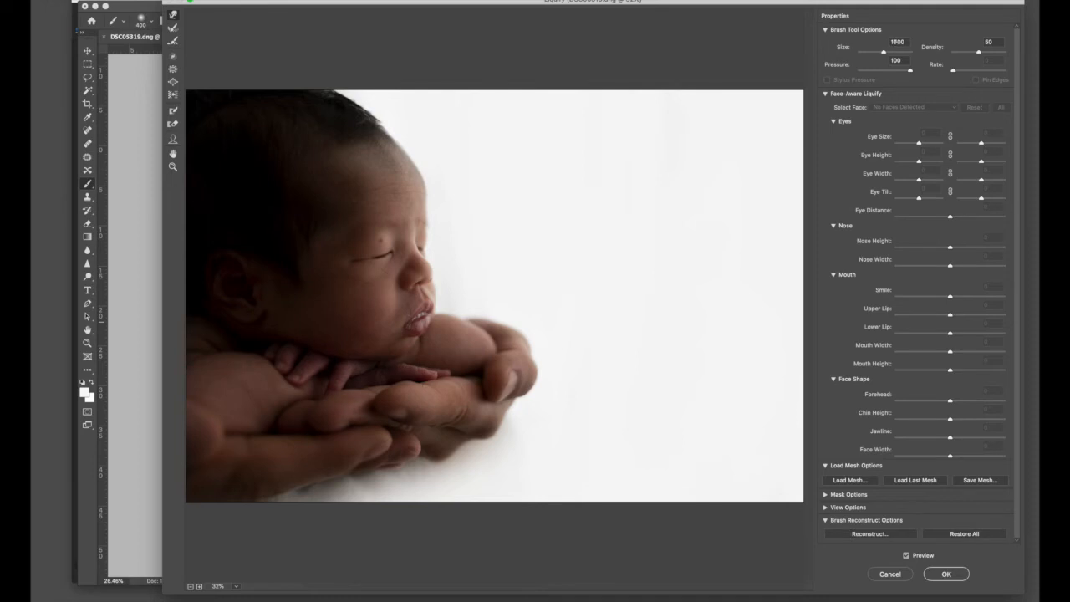
{"action": "key", "text": "bracketright"}
{"action": "left_click_drag", "start_coordinate": [411, 143], "coordinate": [416, 139]}
{"action": "key", "text": "Return"}
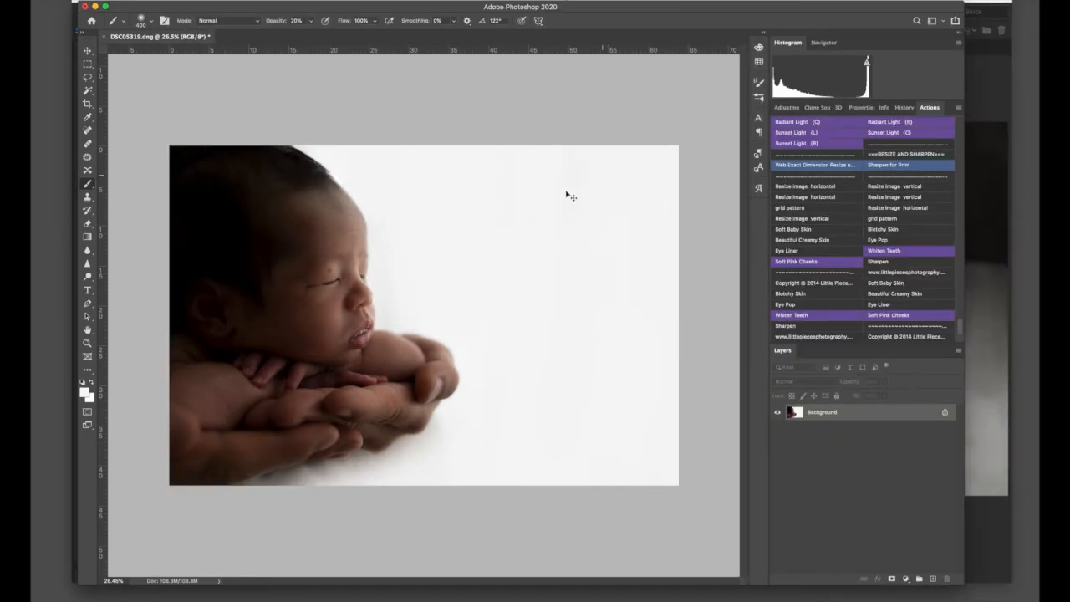
- Run the Dust & Scratches action with radius 12 and threshold 10, and paint its mask over the face at 100% opacity
{"action": "scroll", "coordinate": [829, 164], "scroll_direction": "up", "scroll_amount": 15}
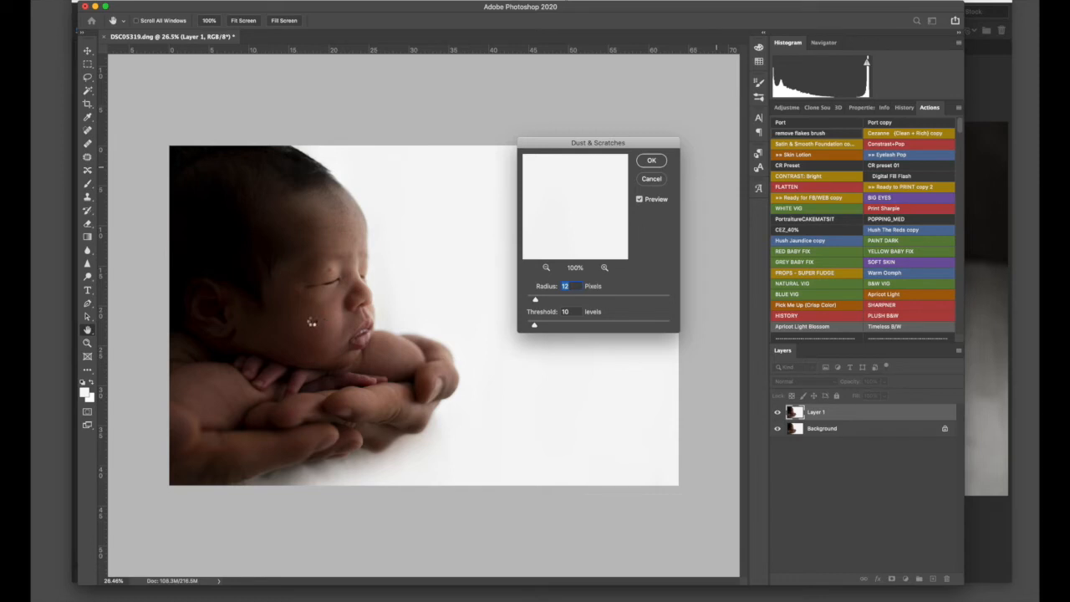
{"action": "key", "text": "Return"}
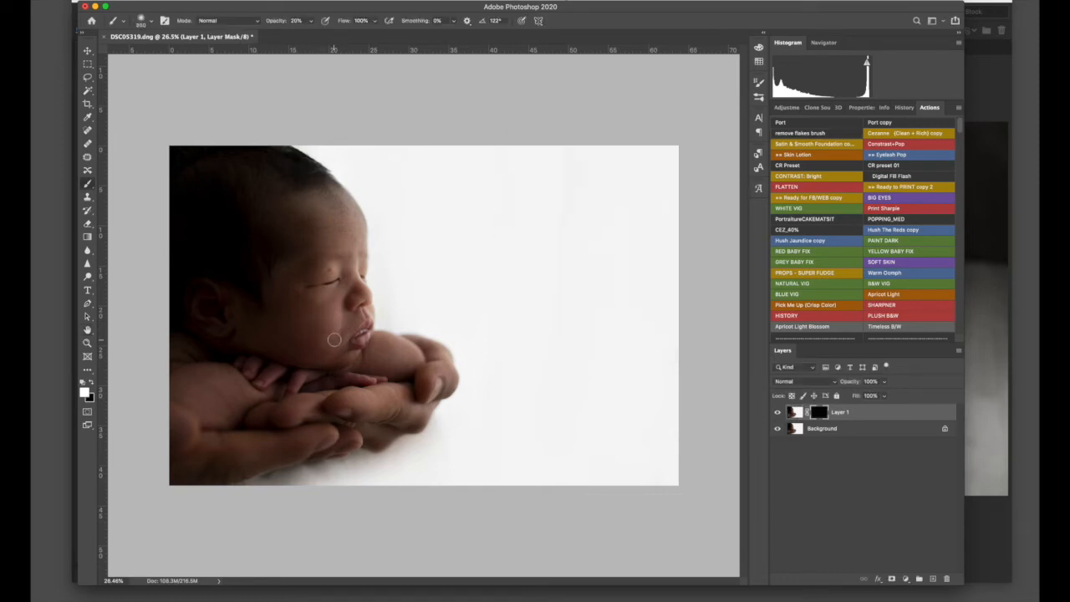
{"action": "scroll", "coordinate": [337, 335], "scroll_direction": "up", "scroll_amount": 5}
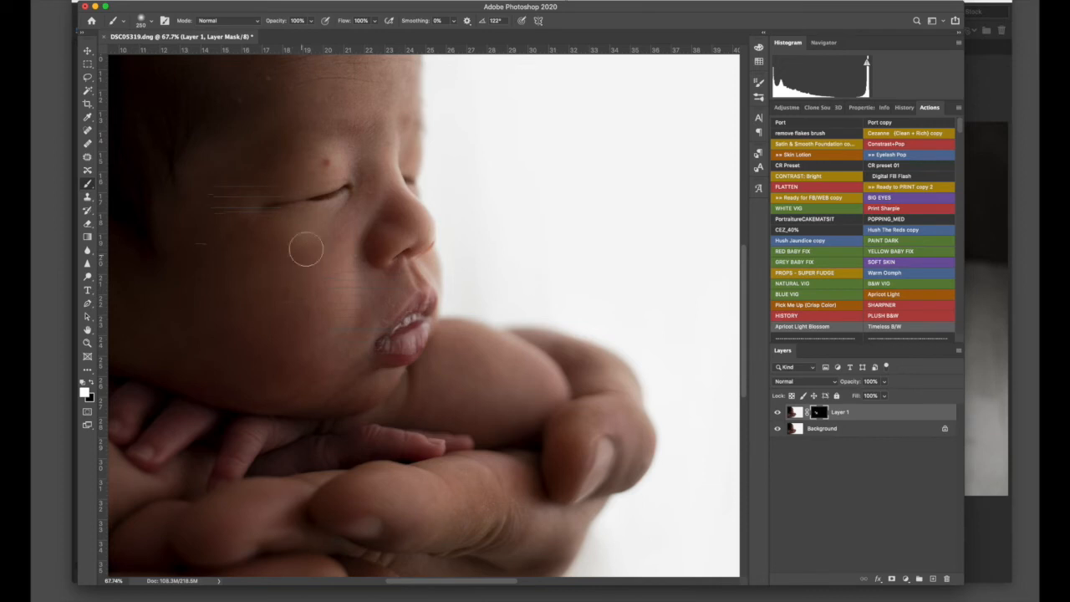
{"action": "scroll", "coordinate": [267, 125], "scroll_direction": "up", "scroll_amount": 3}
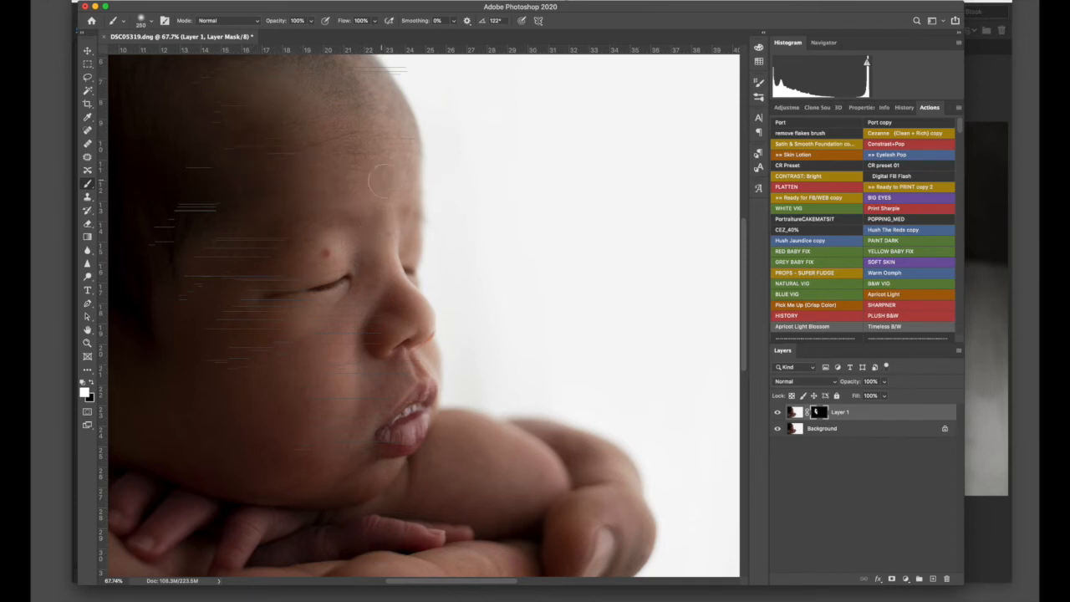
{"action": "scroll", "coordinate": [423, 239], "scroll_direction": "down", "scroll_amount": 10}
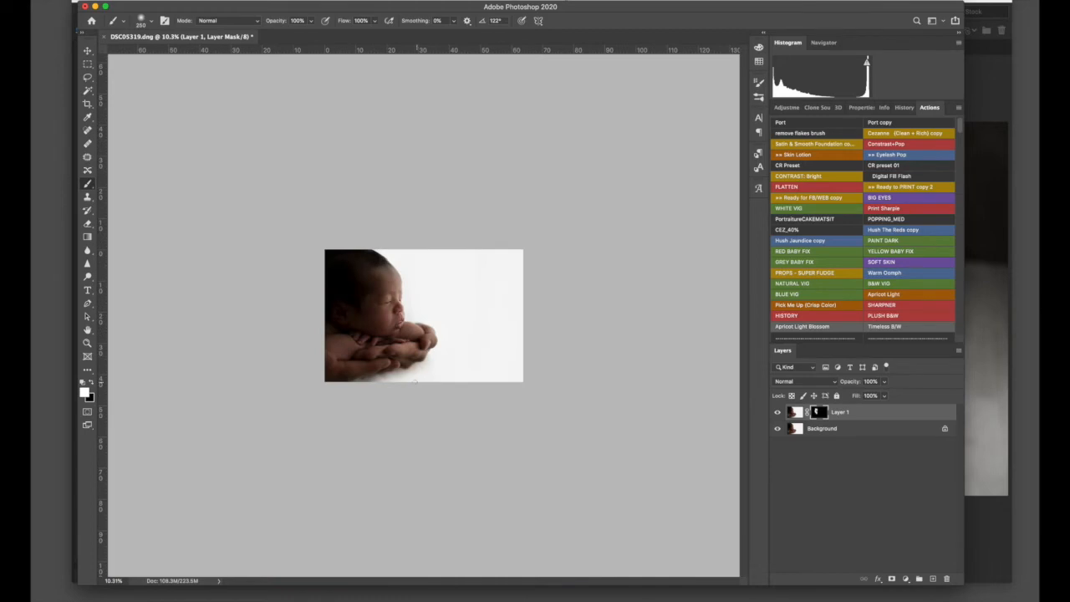
{"action": "scroll", "coordinate": [378, 329], "scroll_direction": "up", "scroll_amount": 3}
{"action": "scroll", "coordinate": [379, 330], "scroll_direction": "up", "scroll_amount": 5}
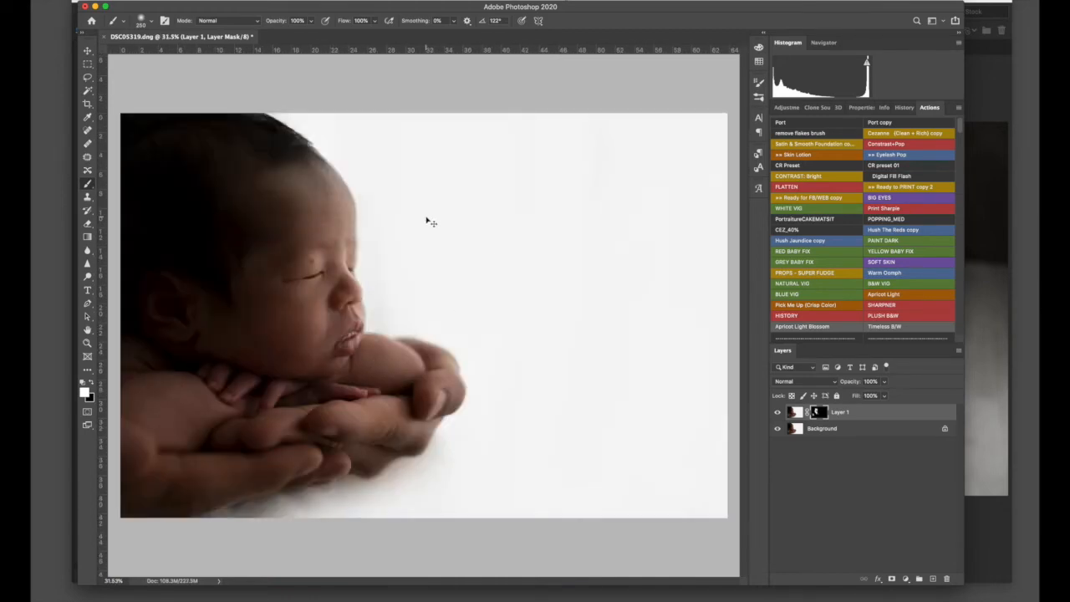
- Flatten the image and spot-heal the marks on the forehead and beside the closed eye
{"action": "key", "text": "super+shift+e"}
{"action": "left_click", "coordinate": [86, 131]}
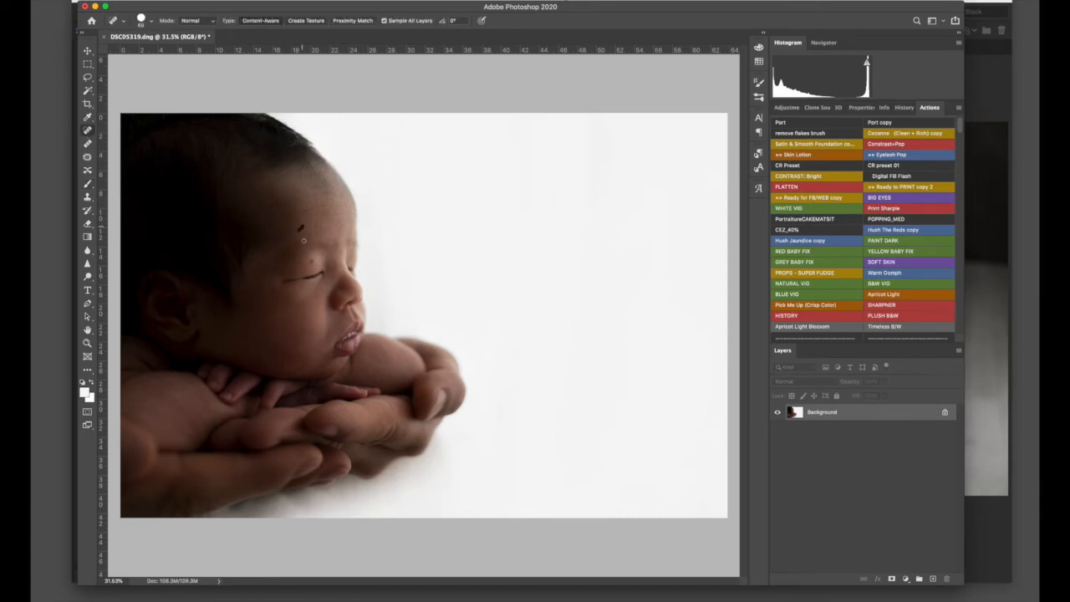
{"action": "left_click", "coordinate": [274, 290]}
- Run the Eye Liner action and paint its mask along the closed eye's lash line at 100% brush opacity
{"action": "scroll", "coordinate": [890, 250], "scroll_direction": "down", "scroll_amount": 15}
{"action": "left_click", "coordinate": [877, 304]}
{"action": "key", "text": "Return"}
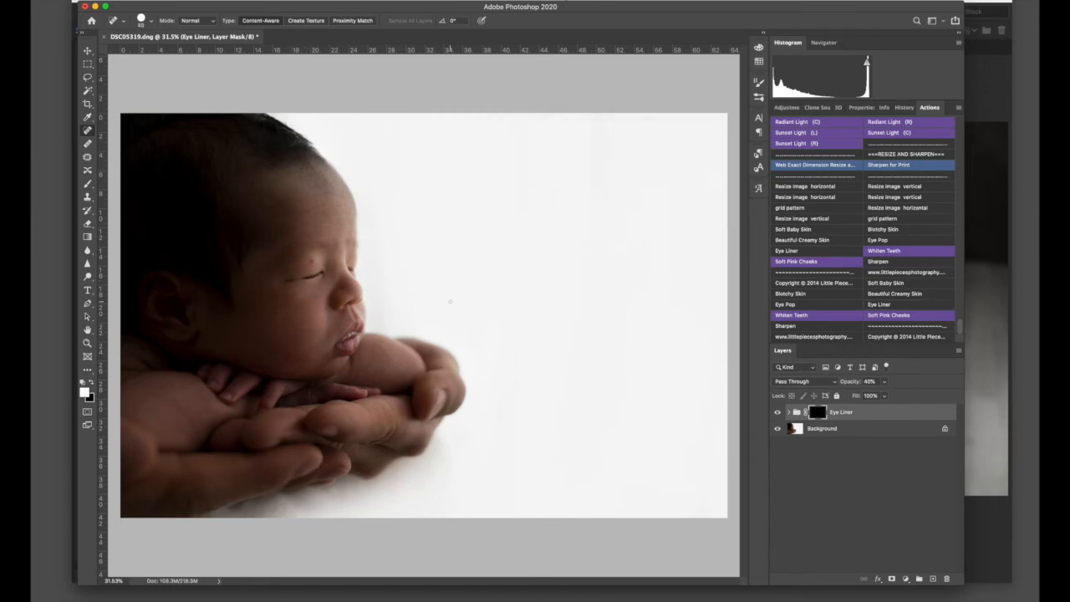
{"action": "key", "text": "p"}
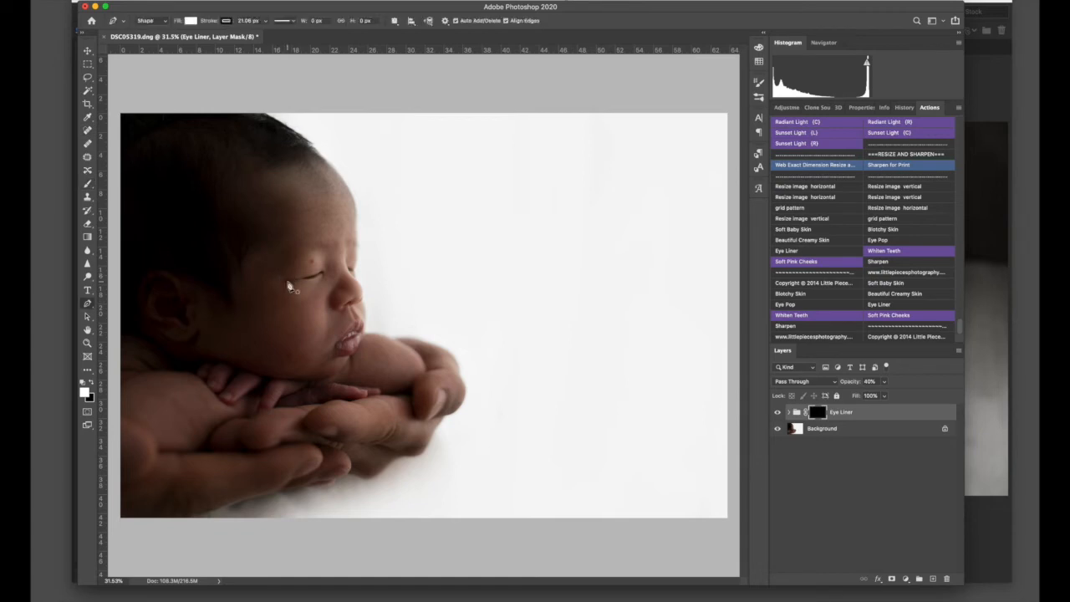
{"action": "key", "text": "b"}
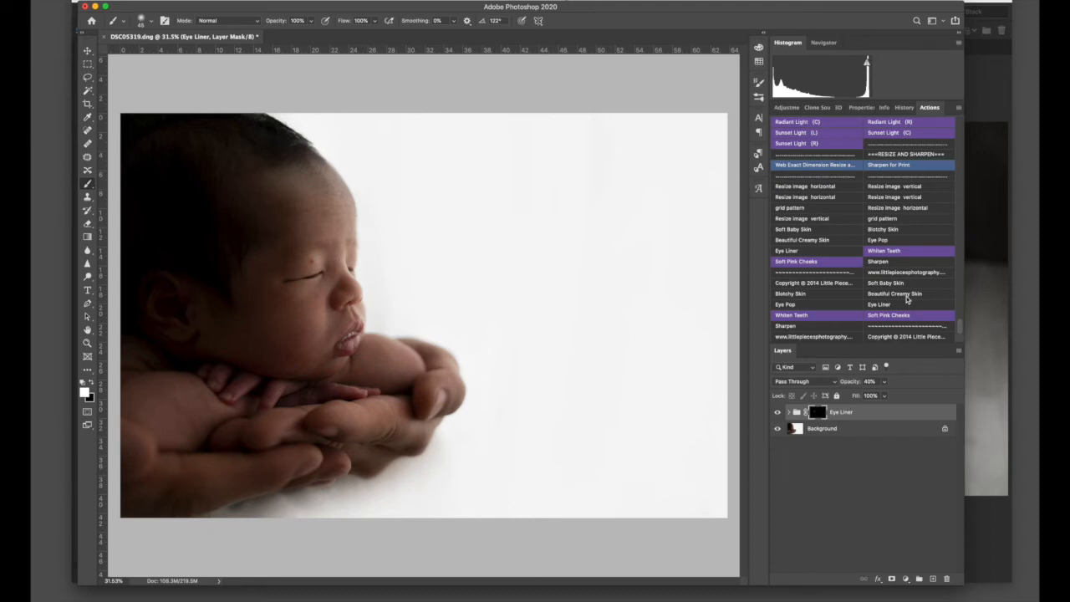
- Try the Sharpen action above the Eye Liner group, inspect its layers, and clear the groups down to the Background layer
{"action": "left_click", "coordinate": [823, 327]}
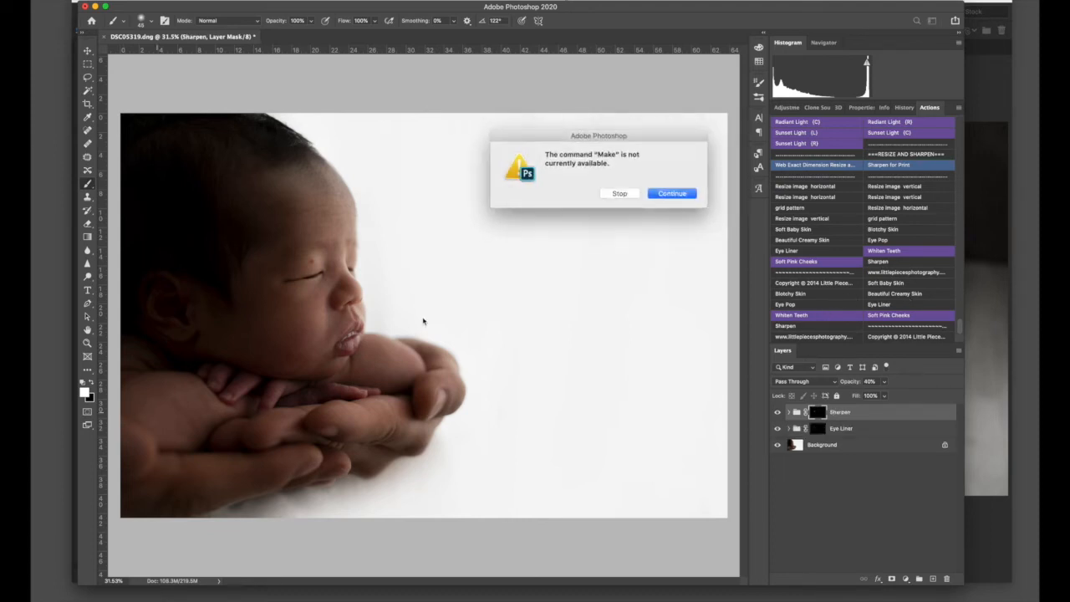
{"action": "key", "text": "Return"}
{"action": "key", "text": "Return"}
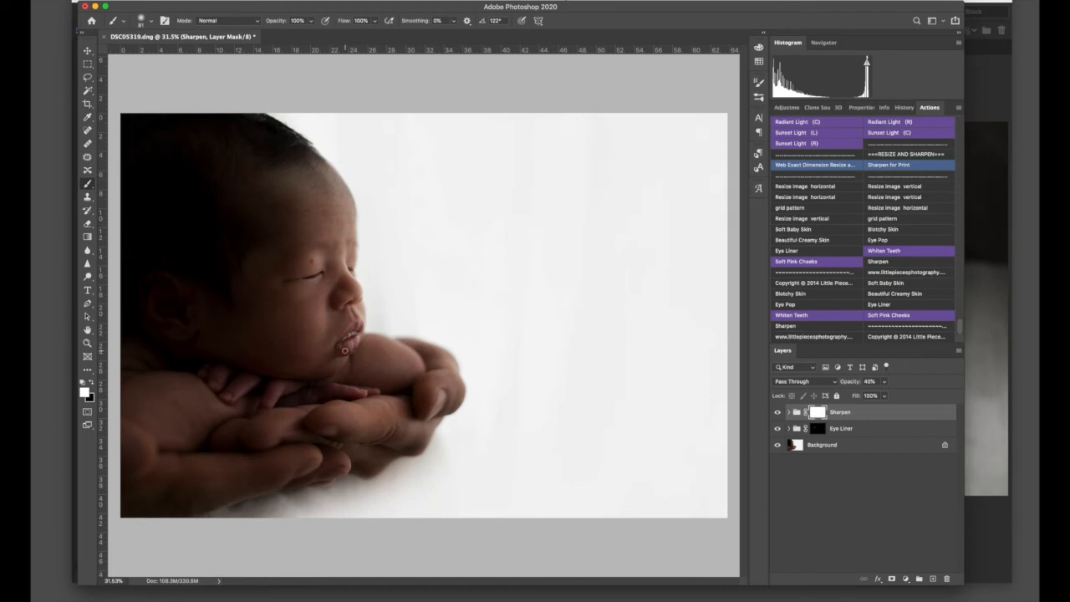
{"action": "left_click", "coordinate": [788, 412]}
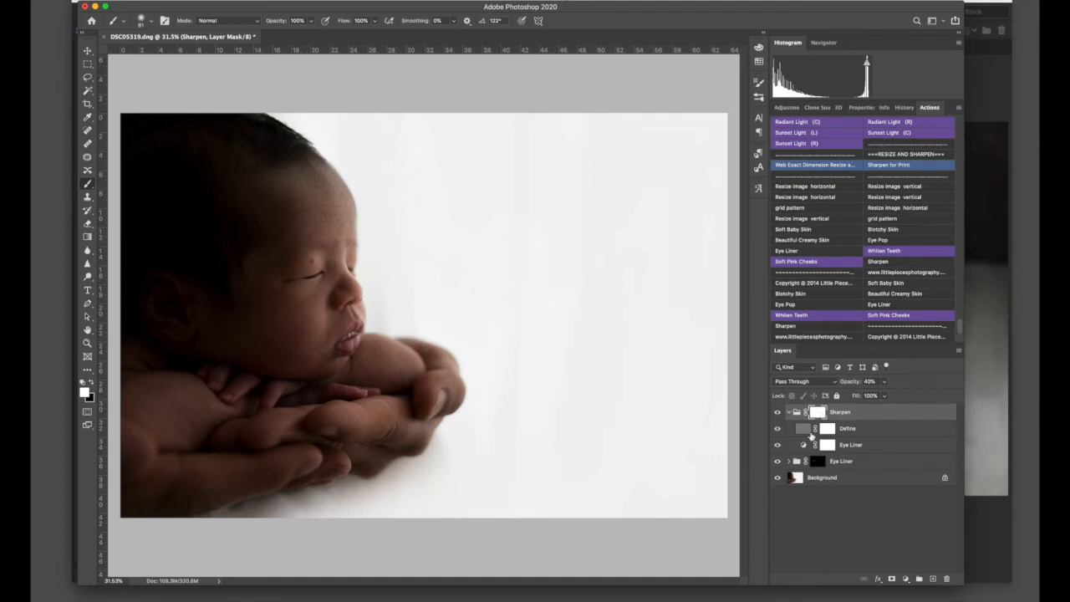
{"action": "left_click", "coordinate": [777, 412]}
{"action": "left_click", "coordinate": [909, 419]}
{"action": "key", "text": "Delete"}
{"action": "key", "text": "Delete"}
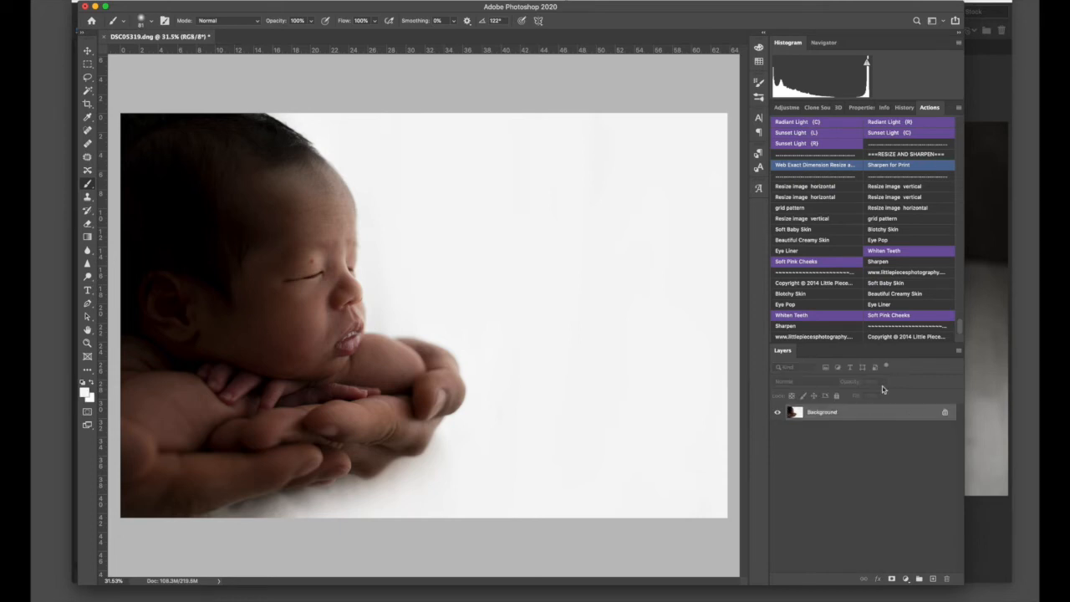
- Run the Sharpen action on the Background layer to create a masked sharpening layer
{"action": "scroll", "coordinate": [822, 308], "scroll_direction": "up", "scroll_amount": 1}
{"action": "scroll", "coordinate": [819, 335], "scroll_direction": "down", "scroll_amount": 1}
{"action": "left_click", "coordinate": [818, 327]}
{"action": "key", "text": "Return"}
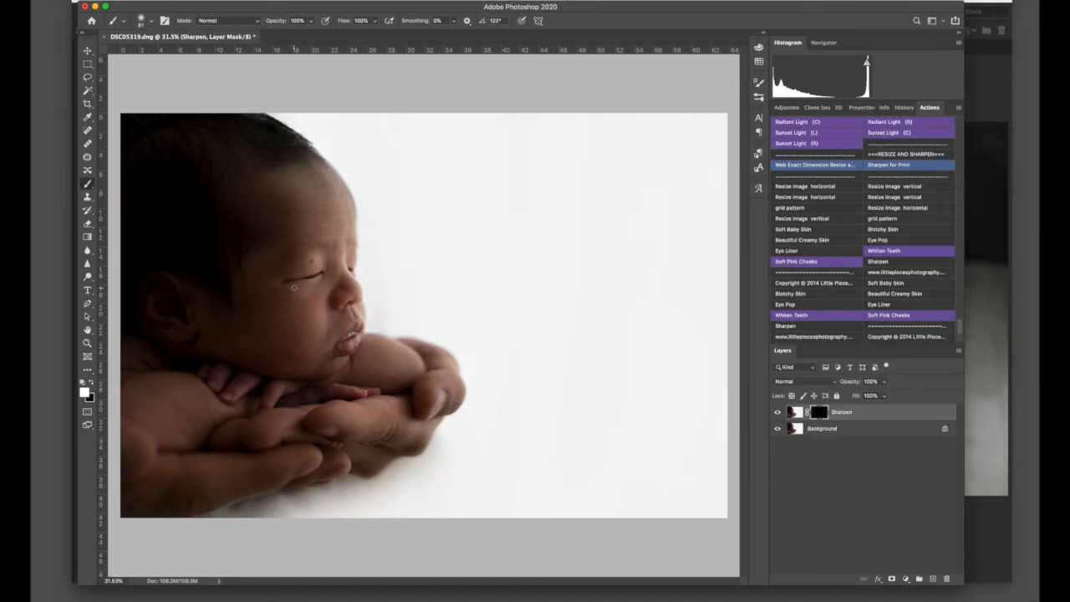
- Paint the Sharpen mask over the lips, and with a larger brush across the ear and face
{"action": "left_click_drag", "start_coordinate": [339, 348], "coordinate": [346, 345]}
{"action": "key", "text": "bracketright"}
{"action": "key", "text": "bracketright"}
{"action": "key", "text": "bracketright"}
{"action": "key", "text": "bracketright"}
{"action": "key", "text": "bracketright"}
{"action": "mouse_move", "coordinate": [169, 285]}
{"action": "left_mouse_down"}
{"action": "mouse_move", "coordinate": [231, 268]}
{"action": "mouse_move", "coordinate": [272, 134]}
{"action": "mouse_move", "coordinate": [285, 135]}
{"action": "mouse_move", "coordinate": [296, 228]}
{"action": "mouse_move", "coordinate": [325, 286]}
{"action": "mouse_move", "coordinate": [342, 282]}
{"action": "mouse_move", "coordinate": [341, 251]}
{"action": "mouse_move", "coordinate": [357, 255]}
{"action": "mouse_move", "coordinate": [310, 275]}
{"action": "mouse_move", "coordinate": [360, 292]}
{"action": "left_mouse_up"}
- Reduce the brush size, paint the Sharpen mask over the baby's fingers, and merge the layer down
{"action": "key", "text": "bracketleft"}
{"action": "key", "text": "bracketleft"}
{"action": "key", "text": "bracketleft"}
{"action": "key", "text": "bracketleft"}
{"action": "key", "text": "bracketleft"}
{"action": "key", "text": "bracketleft"}
{"action": "left_click_drag", "start_coordinate": [357, 391], "coordinate": [307, 393]}
{"action": "key", "text": "super+e"}
- Run the Constrast+Pop action, reset its Camera Raw tones to default, and apply Exposure +0.25, Contrast +10, Shadows +12 and slightly lower Blacks
{"action": "key", "text": "super+minus"}
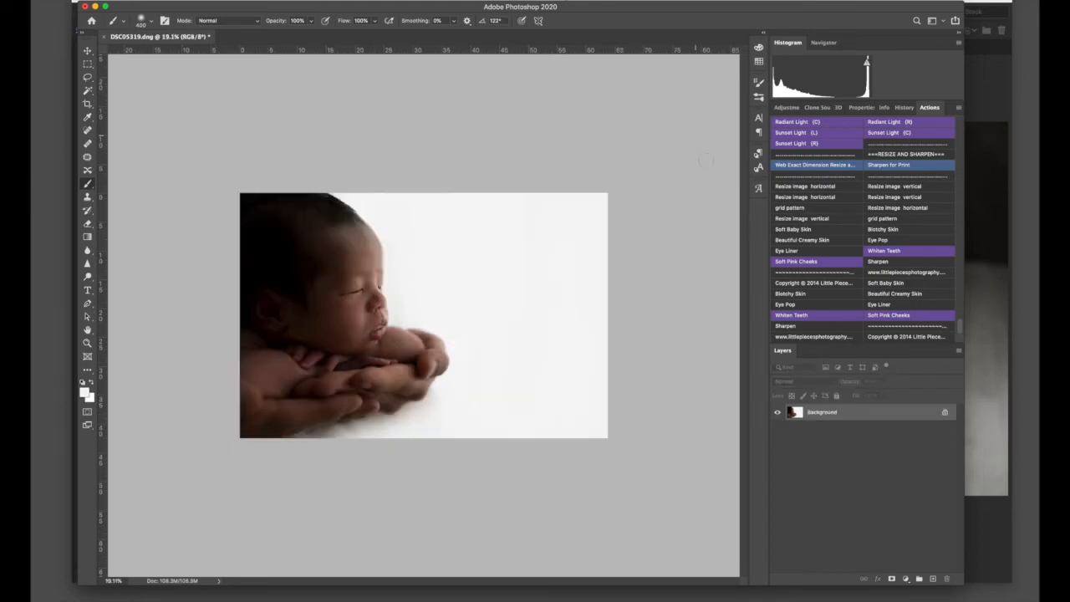
{"action": "scroll", "coordinate": [858, 222], "scroll_direction": "up", "scroll_amount": 5}
{"action": "scroll", "coordinate": [836, 175], "scroll_direction": "up", "scroll_amount": 5}
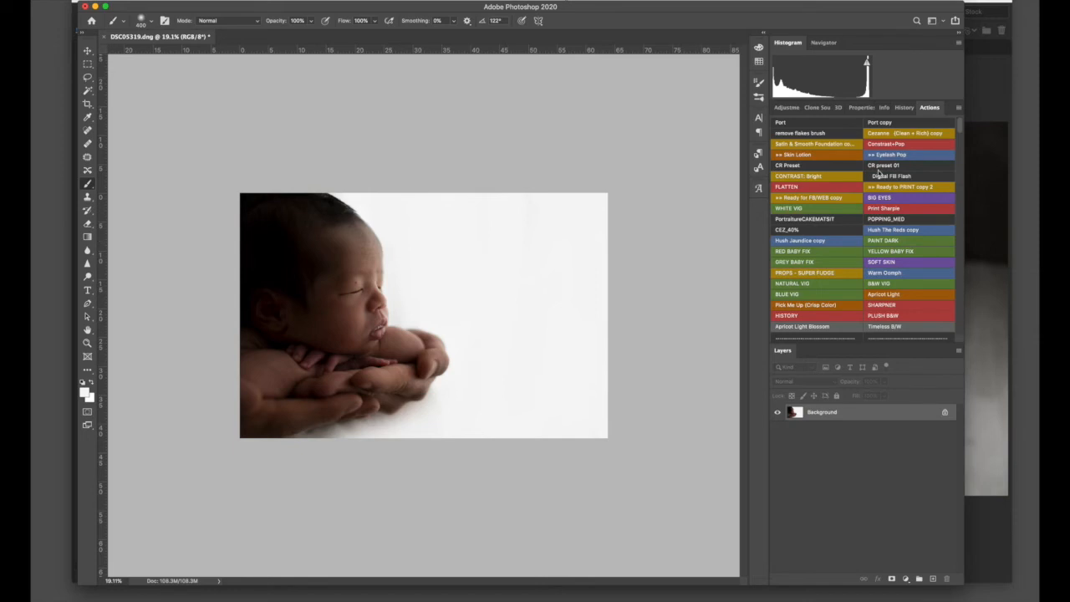
{"action": "left_click", "coordinate": [884, 148]}
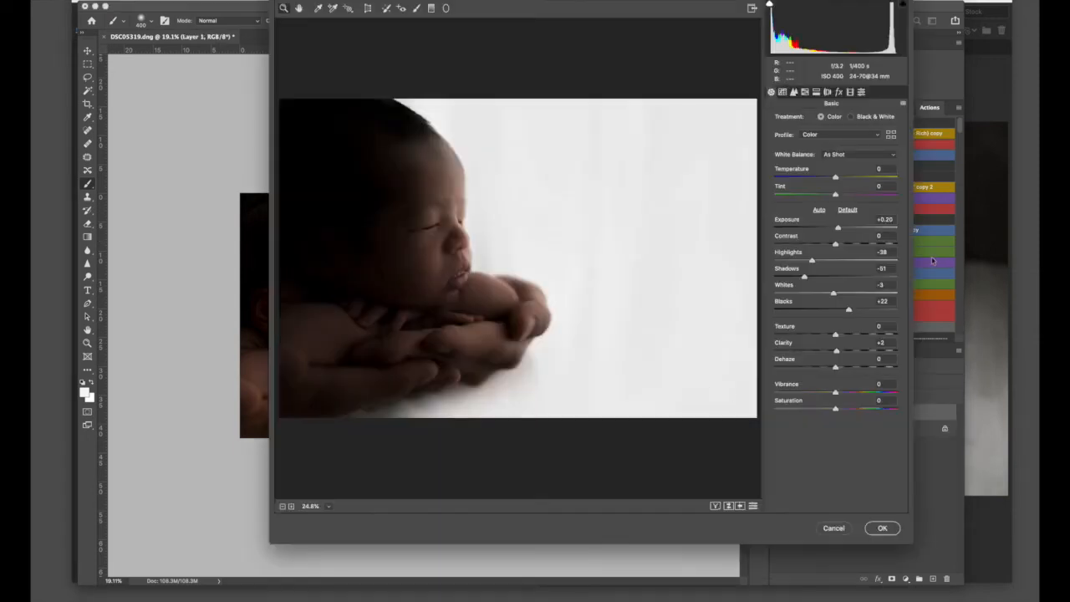
{"action": "left_click", "coordinate": [846, 210]}
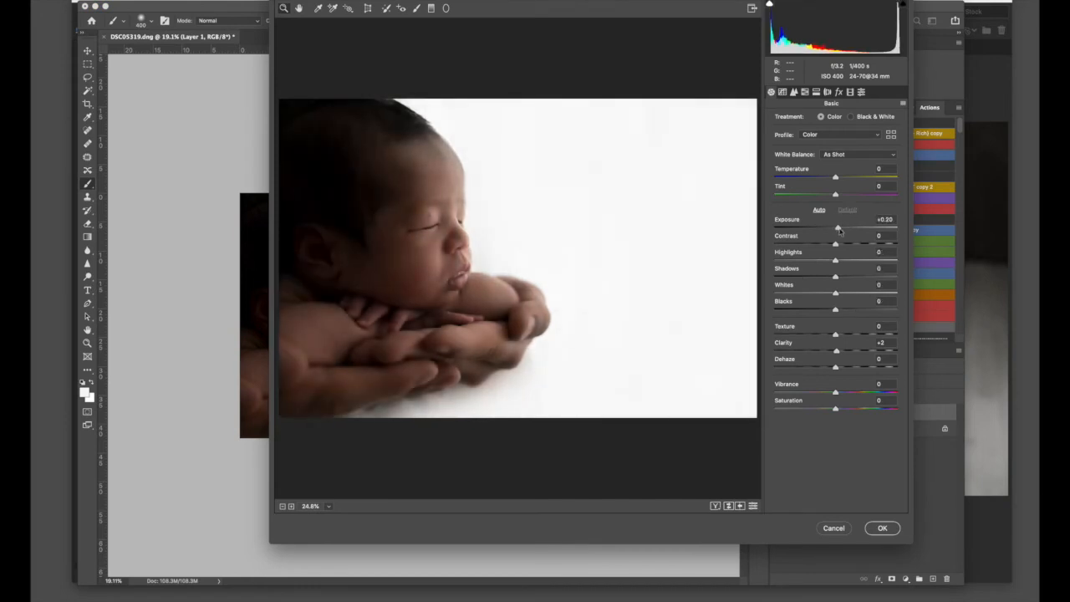
{"action": "left_click_drag", "start_coordinate": [836, 227], "coordinate": [843, 278]}
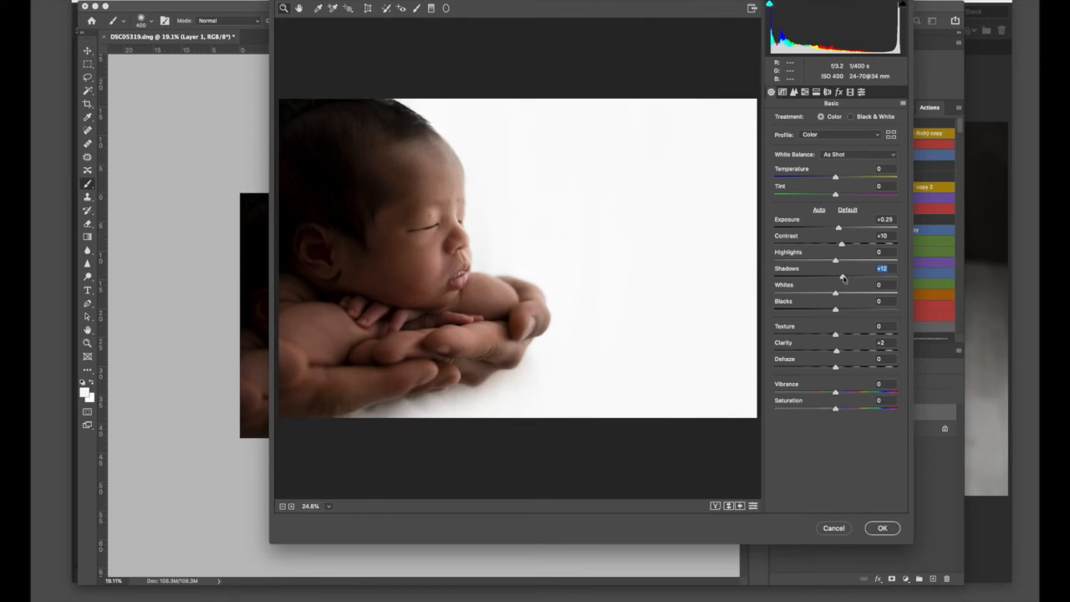
{"action": "left_click_drag", "start_coordinate": [835, 309], "coordinate": [830, 310]}
{"action": "left_click", "coordinate": [882, 528]}
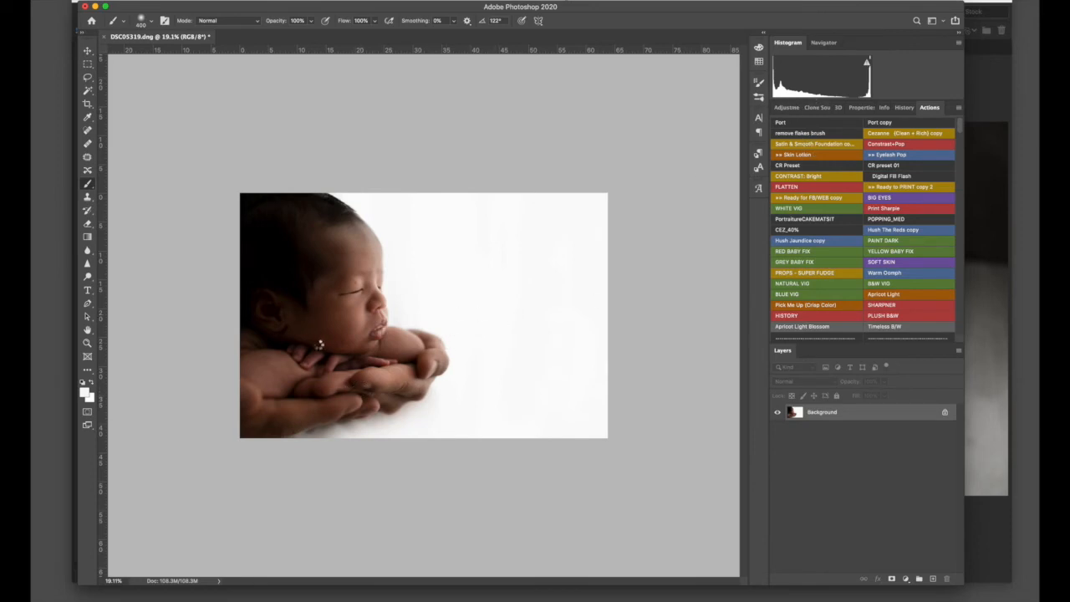
- Run the Skin Lotion action, paint its mask over the baby's face with an enlarged brush, and merge it down
{"action": "key", "text": "Return"}
{"action": "key", "text": "bracketright"}
{"action": "key", "text": "bracketright"}
{"action": "key", "text": "bracketright"}
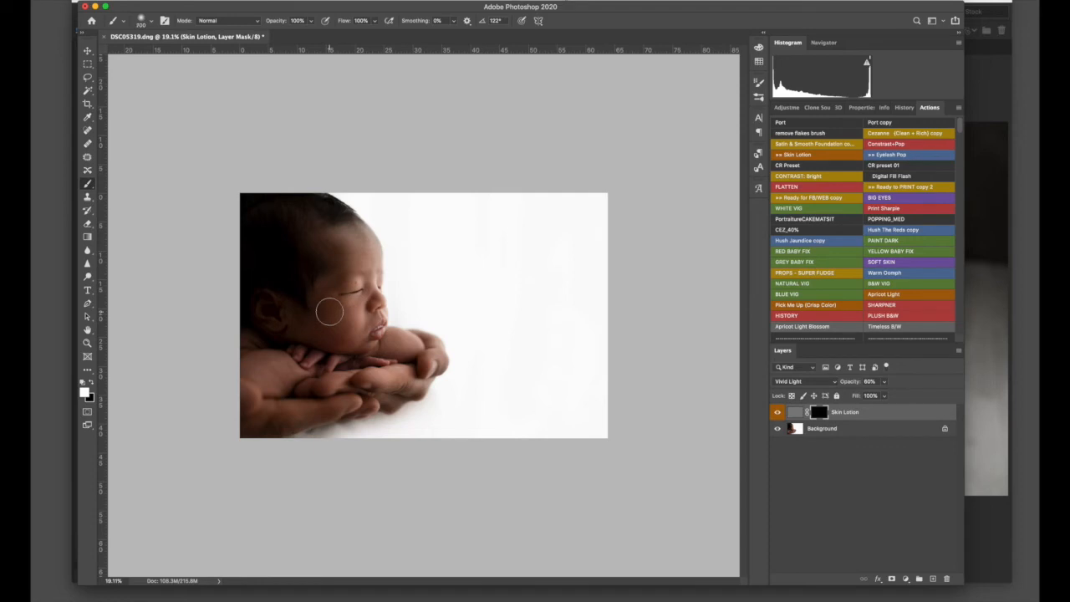
{"action": "key", "text": "bracketright"}
{"action": "mouse_move", "coordinate": [307, 324]}
{"action": "left_mouse_down"}
{"action": "mouse_move", "coordinate": [345, 336]}
{"action": "mouse_move", "coordinate": [325, 291]}
{"action": "left_mouse_up"}
{"action": "key", "text": "super+e"}
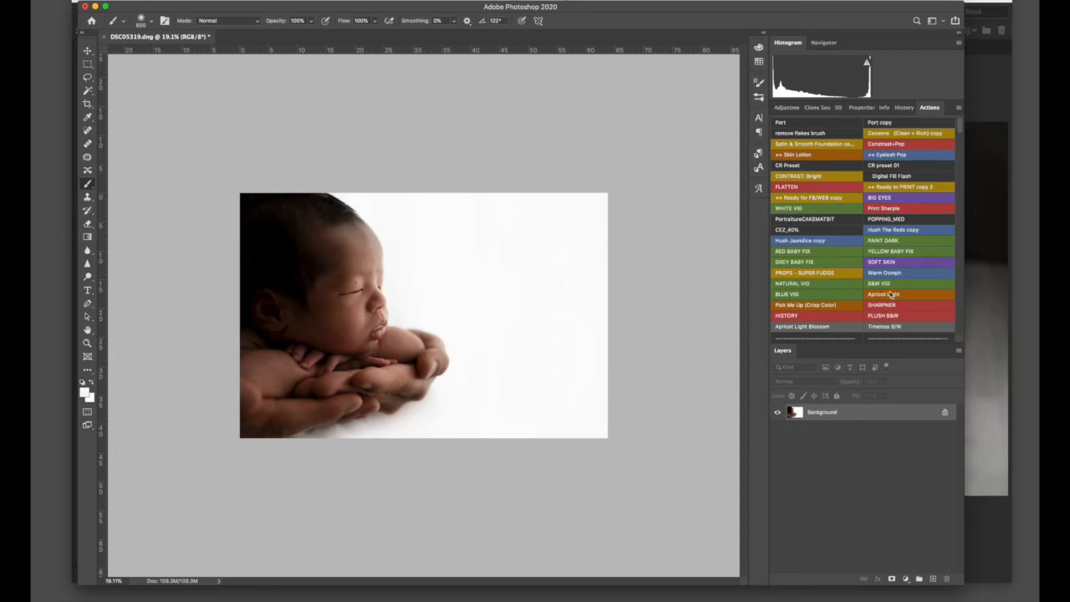
- Run the PLUSH B&W action and lower the opacity of its Plush Matte layer
{"action": "left_click", "coordinate": [890, 319]}
{"action": "key", "text": "Return"}
{"action": "left_click", "coordinate": [839, 446]}
{"action": "left_click", "coordinate": [885, 382]}
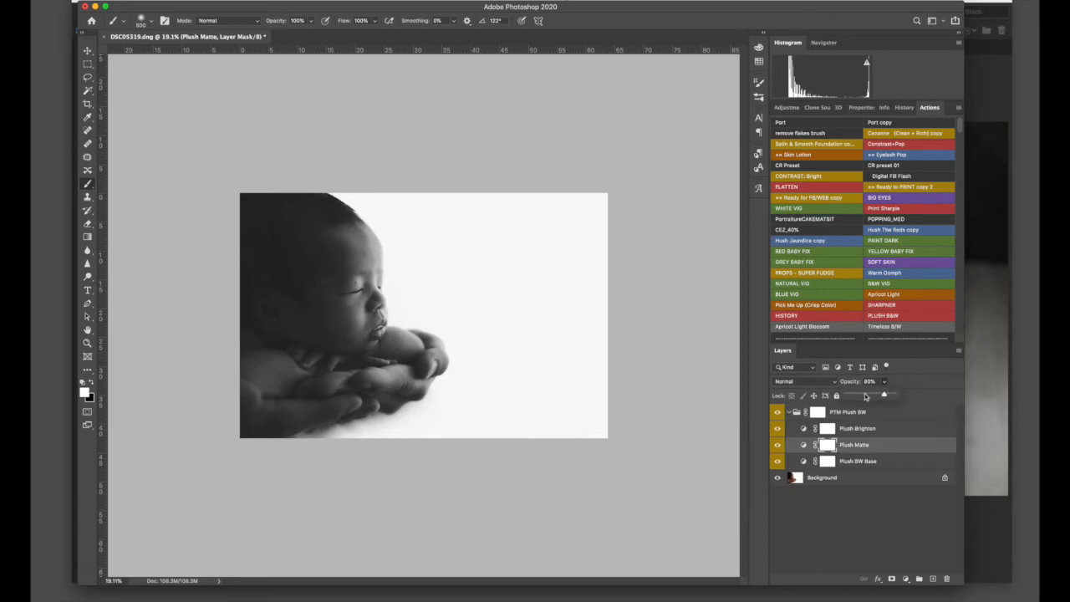
{"action": "left_click", "coordinate": [864, 395]}
{"action": "left_click", "coordinate": [864, 431]}
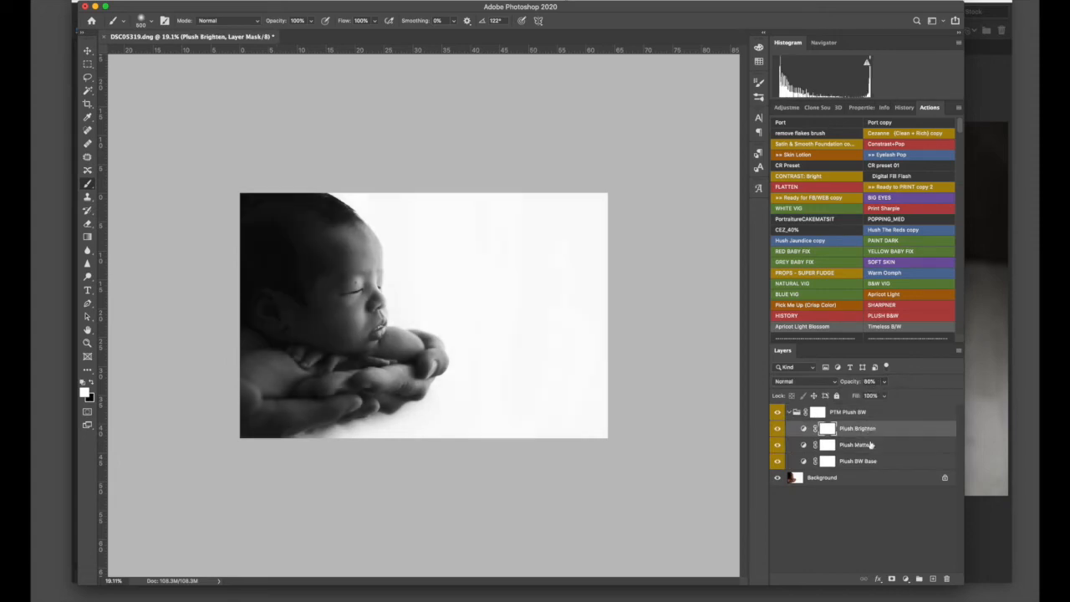
- Set the Plush Matte layer's opacity to 20% and flatten the image
{"action": "left_click", "coordinate": [867, 445]}
{"action": "left_click", "coordinate": [883, 382]}
{"action": "left_click_drag", "start_coordinate": [892, 396], "coordinate": [877, 398]}
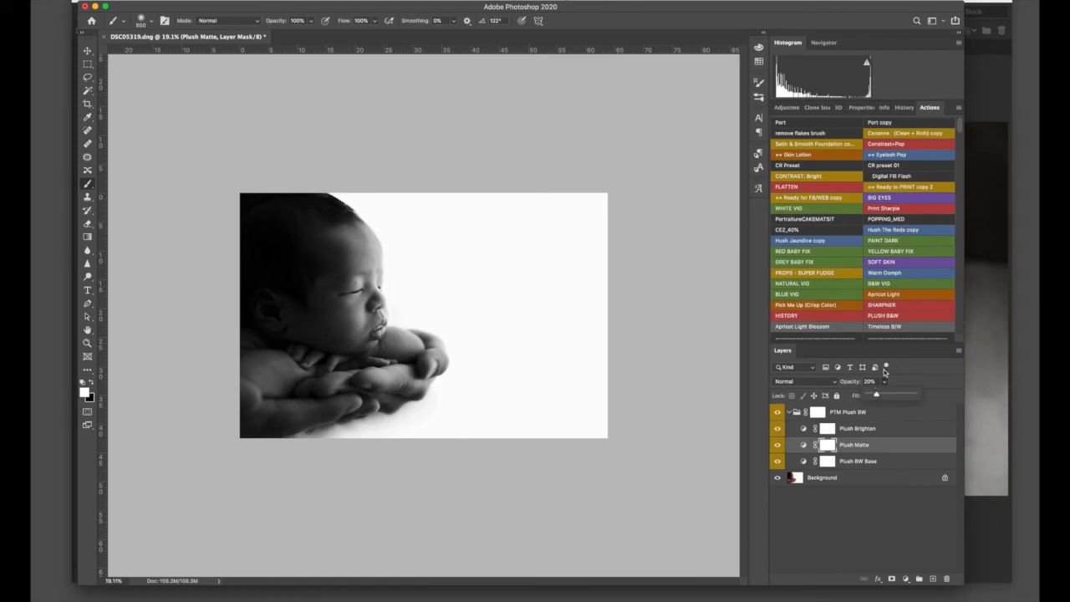
{"action": "key", "text": "shift+super+e"}
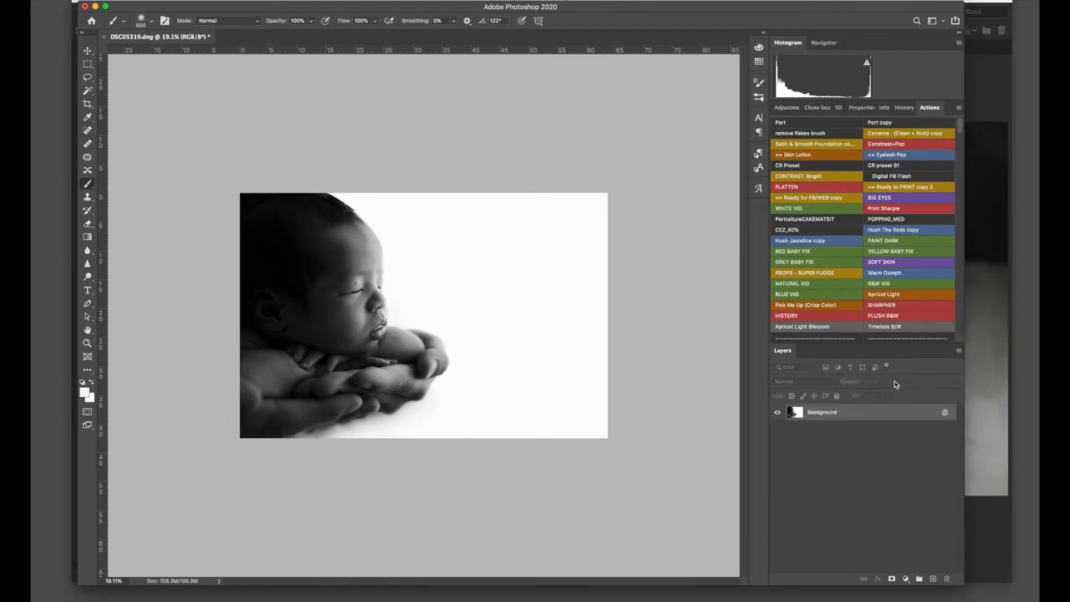
- Lasso the shadowed side of the baby's face and head and brighten it with Curves, input 123 to output 140
{"action": "left_click", "coordinate": [88, 77]}
{"action": "mouse_move", "coordinate": [307, 240]}
{"action": "left_mouse_down"}
{"action": "mouse_move", "coordinate": [278, 248]}
{"action": "mouse_move", "coordinate": [253, 288]}
{"action": "mouse_move", "coordinate": [259, 338]}
{"action": "mouse_move", "coordinate": [329, 387]}
{"action": "mouse_move", "coordinate": [369, 346]}
{"action": "mouse_move", "coordinate": [313, 232]}
{"action": "left_mouse_up"}
{"action": "left_click_drag", "start_coordinate": [317, 287], "coordinate": [305, 292]}
{"action": "key", "text": "super+m"}
{"action": "left_click_drag", "start_coordinate": [702, 218], "coordinate": [700, 212]}
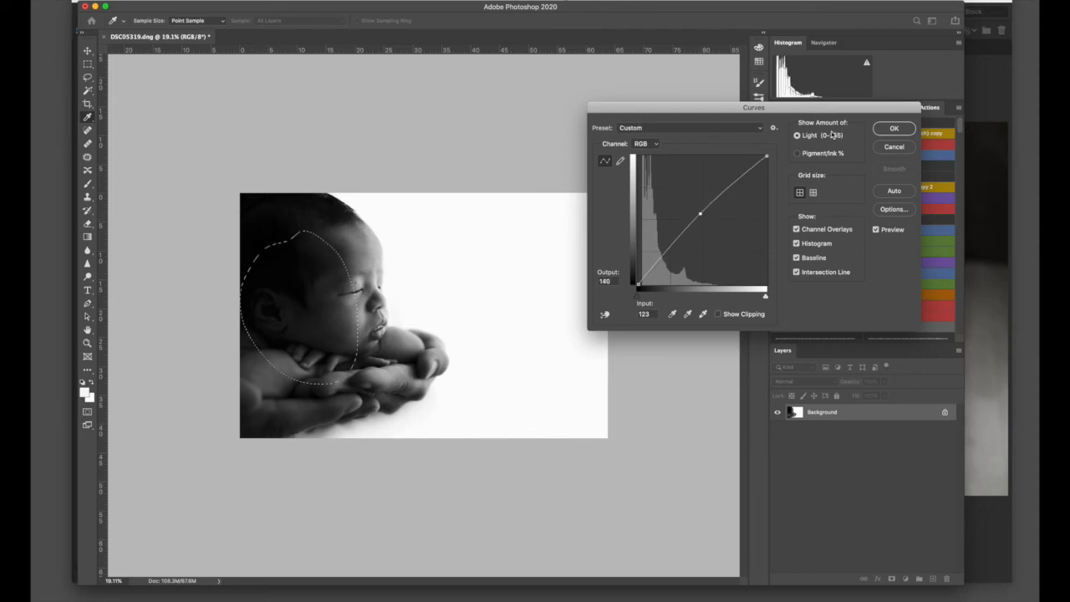
{"action": "left_click", "coordinate": [893, 127]}
- Lasso the area around the baby's ear, brighten it with Curves from input 127 to output 138, and deselect
{"action": "mouse_move", "coordinate": [262, 276]}
{"action": "left_mouse_down"}
{"action": "mouse_move", "coordinate": [226, 315]}
{"action": "mouse_move", "coordinate": [251, 357]}
{"action": "mouse_move", "coordinate": [295, 353]}
{"action": "mouse_move", "coordinate": [314, 297]}
{"action": "mouse_move", "coordinate": [244, 292]}
{"action": "left_mouse_up"}
{"action": "key", "text": "ctrl+m"}
{"action": "left_click_drag", "start_coordinate": [701, 221], "coordinate": [702, 214]}
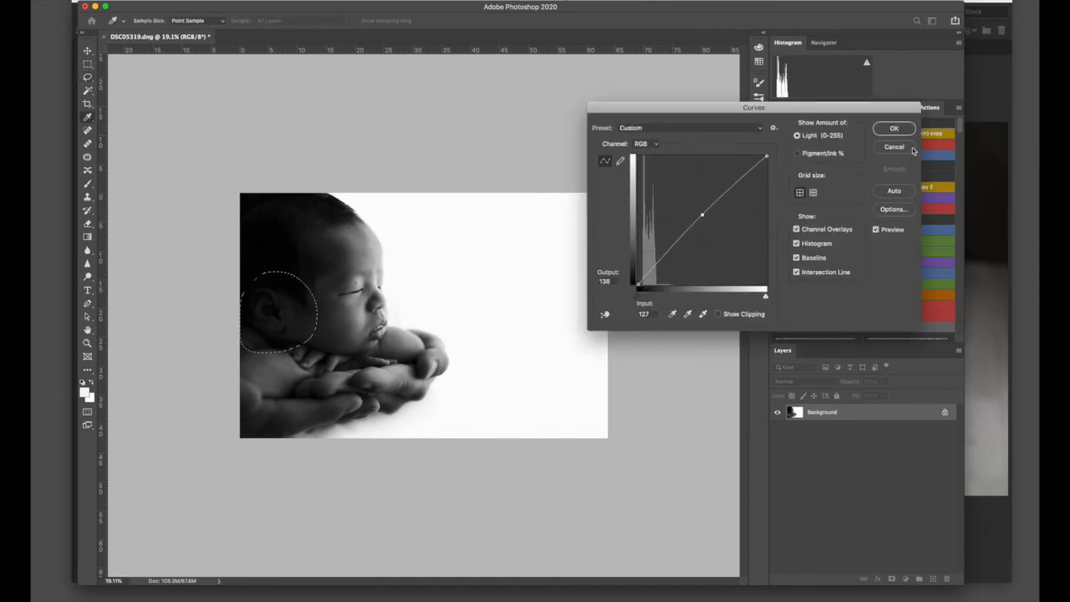
{"action": "left_click", "coordinate": [893, 128]}
{"action": "key", "text": "ctrl+d"}
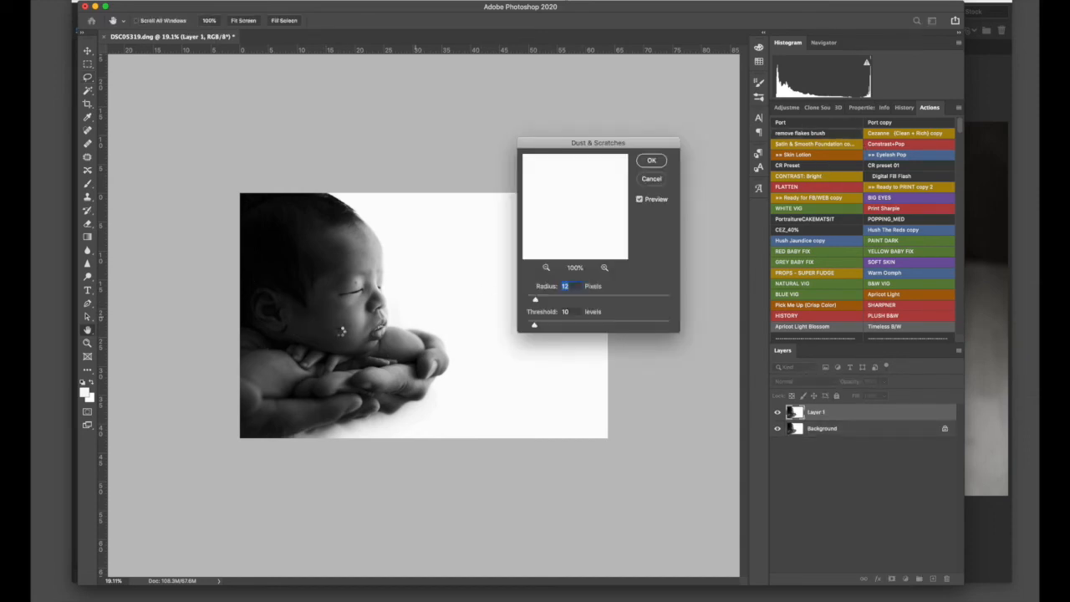
- Apply Dust & Scratches with radius 12 and threshold 10, paint its mask over the lower cheek and chin, and merge the layer down
{"action": "key", "text": "Return"}
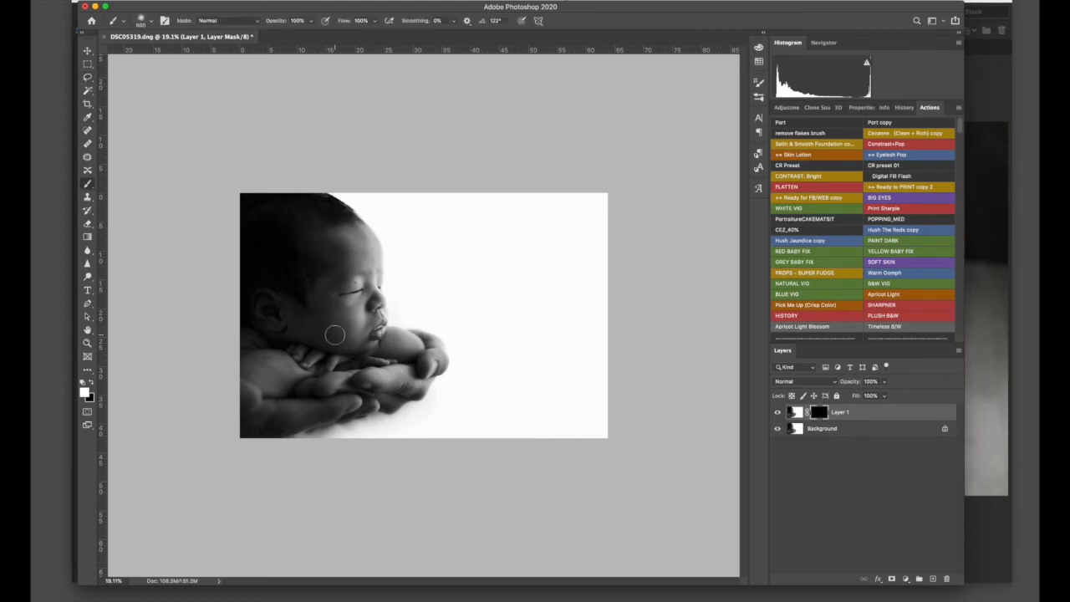
{"action": "mouse_move", "coordinate": [323, 325]}
{"action": "left_mouse_down"}
{"action": "mouse_move", "coordinate": [345, 325]}
{"action": "mouse_move", "coordinate": [313, 323]}
{"action": "mouse_move", "coordinate": [326, 354]}
{"action": "mouse_move", "coordinate": [263, 360]}
{"action": "mouse_move", "coordinate": [391, 346]}
{"action": "left_mouse_up"}
{"action": "key", "text": "super+e"}
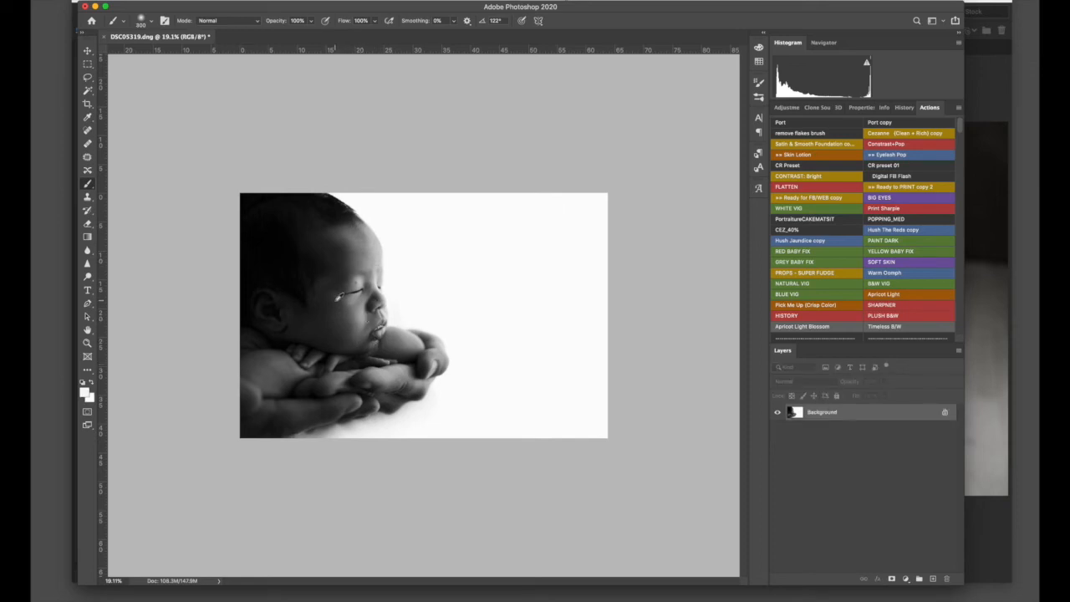
- Run the Blotchy Skin action on the portrait
{"action": "scroll", "coordinate": [345, 298], "scroll_direction": "up", "scroll_amount": 10}
{"action": "scroll", "coordinate": [351, 297], "scroll_direction": "down", "scroll_amount": 10}
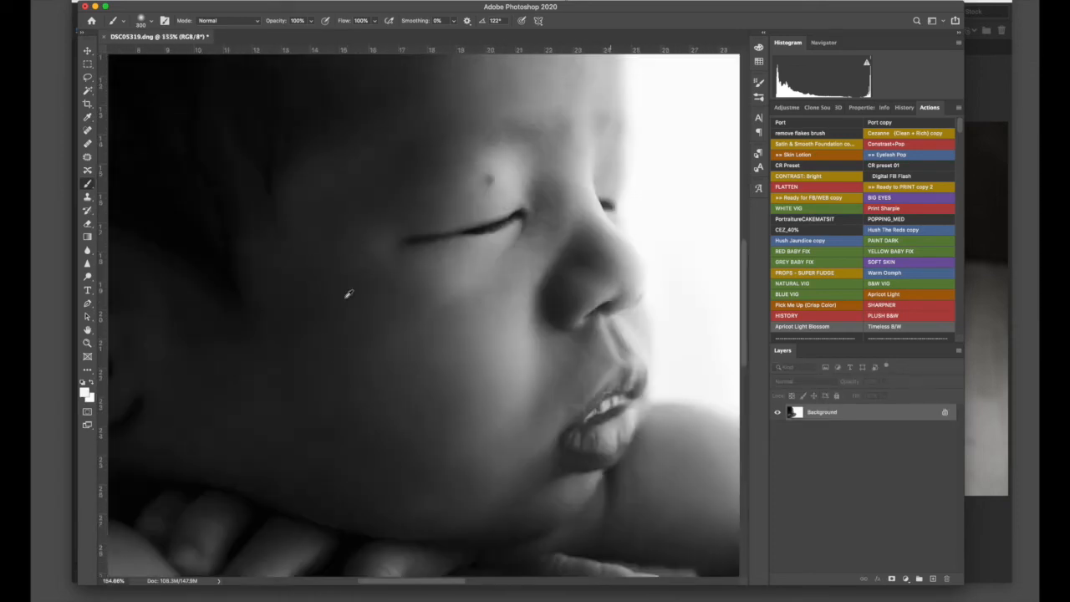
{"action": "scroll", "coordinate": [863, 248], "scroll_direction": "down", "scroll_amount": 2}
{"action": "scroll", "coordinate": [864, 248], "scroll_direction": "down", "scroll_amount": 10}
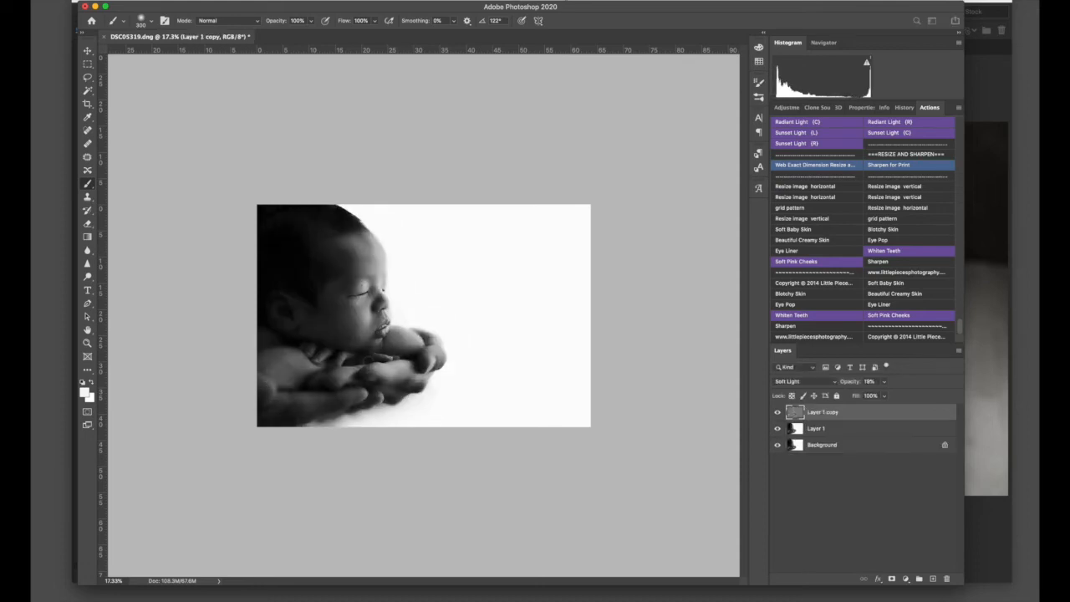
{"action": "key", "text": "Return"}
- Paint the Blotchy Skin mask over the baby's cheek, forehead, body and arm with an enlarged brush, and flatten the image
{"action": "key", "text": "bracketright"}
{"action": "key", "text": "bracketright"}
{"action": "key", "text": "bracketright"}
{"action": "key", "text": "bracketright"}
{"action": "key", "text": "bracketright"}
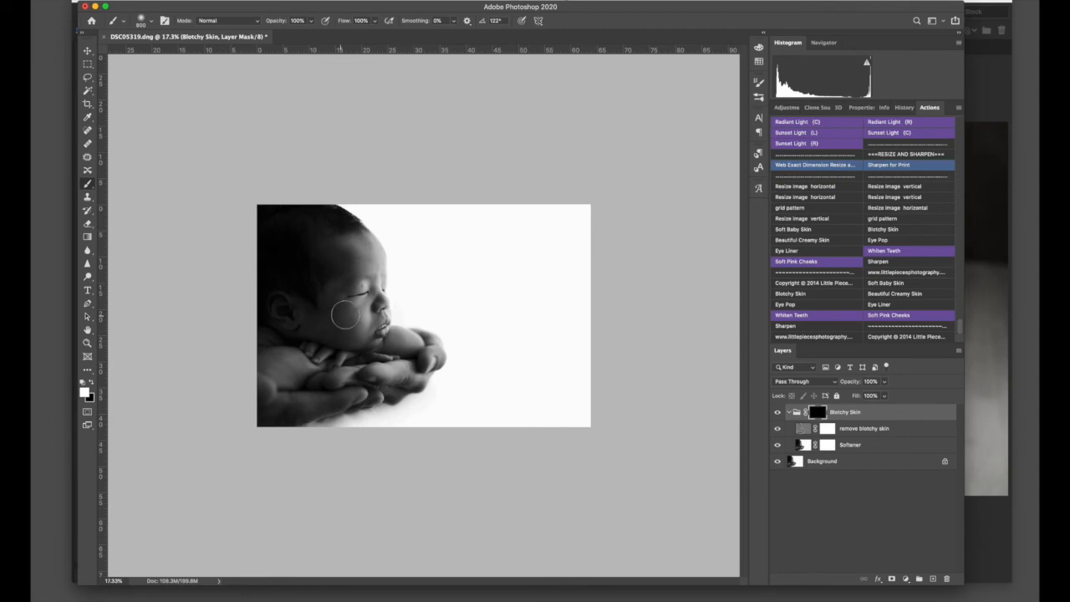
{"action": "mouse_move", "coordinate": [356, 331]}
{"action": "left_mouse_down"}
{"action": "mouse_move", "coordinate": [348, 316]}
{"action": "mouse_move", "coordinate": [343, 325]}
{"action": "left_mouse_up"}
{"action": "mouse_move", "coordinate": [342, 306]}
{"action": "left_mouse_down"}
{"action": "mouse_move", "coordinate": [339, 278]}
{"action": "mouse_move", "coordinate": [360, 259]}
{"action": "mouse_move", "coordinate": [354, 281]}
{"action": "left_mouse_up"}
{"action": "mouse_move", "coordinate": [368, 266]}
{"action": "left_mouse_down"}
{"action": "mouse_move", "coordinate": [354, 253]}
{"action": "mouse_move", "coordinate": [355, 270]}
{"action": "mouse_move", "coordinate": [373, 278]}
{"action": "left_mouse_up"}
{"action": "key", "text": "bracketleft"}
{"action": "key", "text": "bracketright"}
{"action": "left_click_drag", "start_coordinate": [293, 357], "coordinate": [292, 370]}
{"action": "key", "text": "bracketright"}
{"action": "left_click_drag", "start_coordinate": [391, 351], "coordinate": [402, 346]}
{"action": "key", "text": "super+shift+e"}
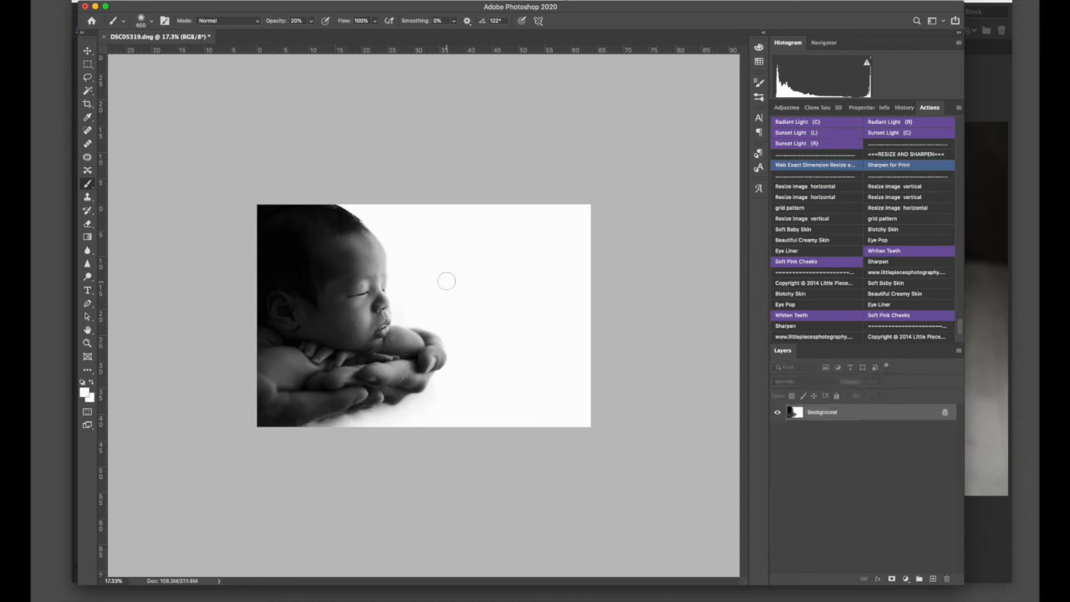
- Run the Ready to PRINT copy 2 action to make a sharpened copy of the portrait
{"action": "scroll", "coordinate": [369, 326], "scroll_direction": "up", "scroll_amount": 3}
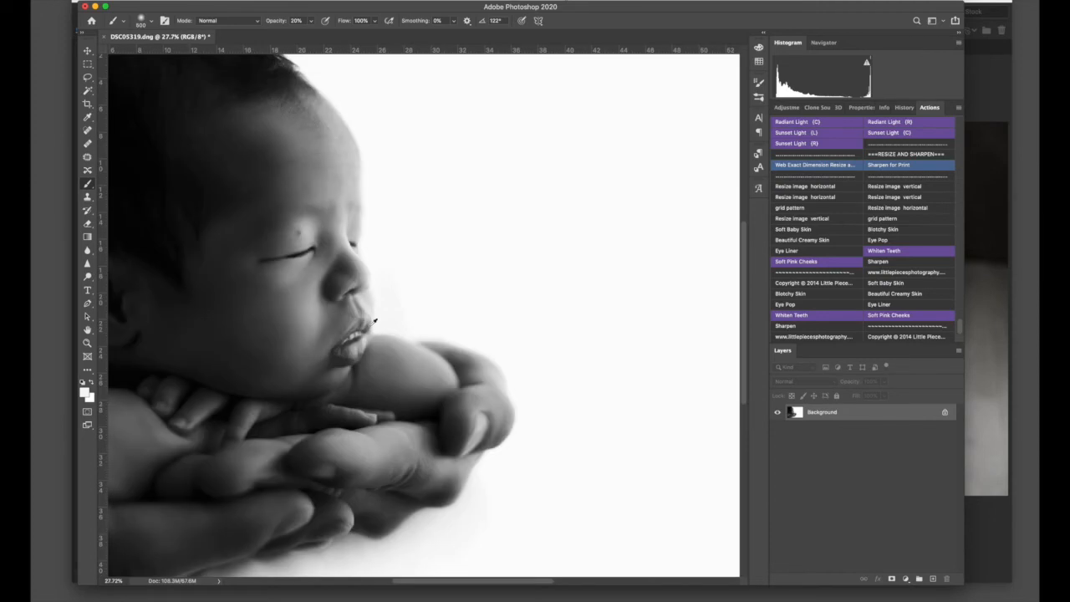
{"action": "key", "text": "super+0"}
{"action": "scroll", "coordinate": [907, 182], "scroll_direction": "up", "scroll_amount": 15}
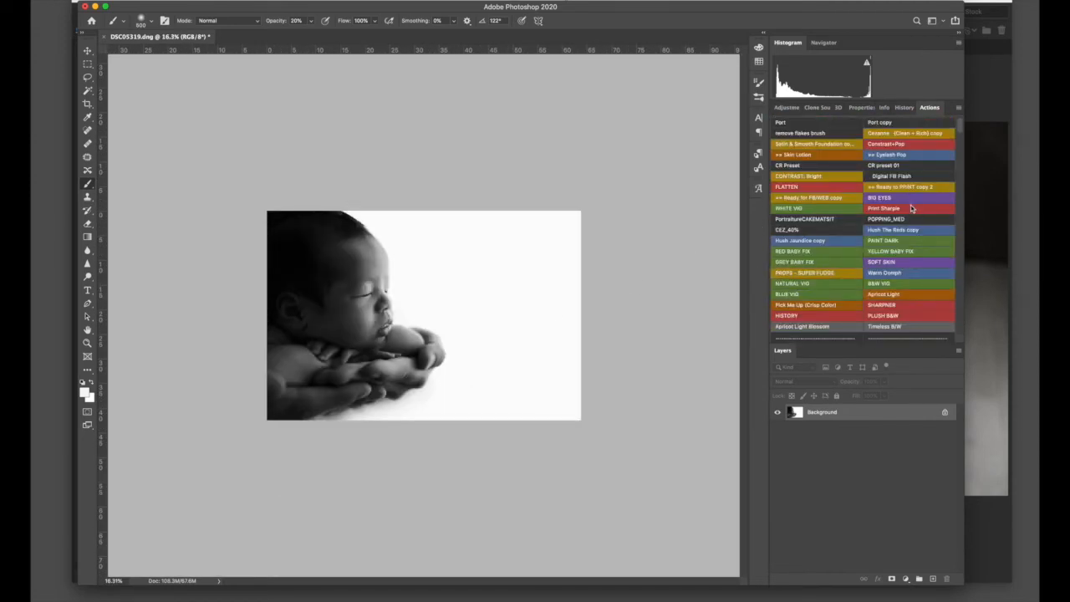
{"action": "left_click", "coordinate": [911, 186]}
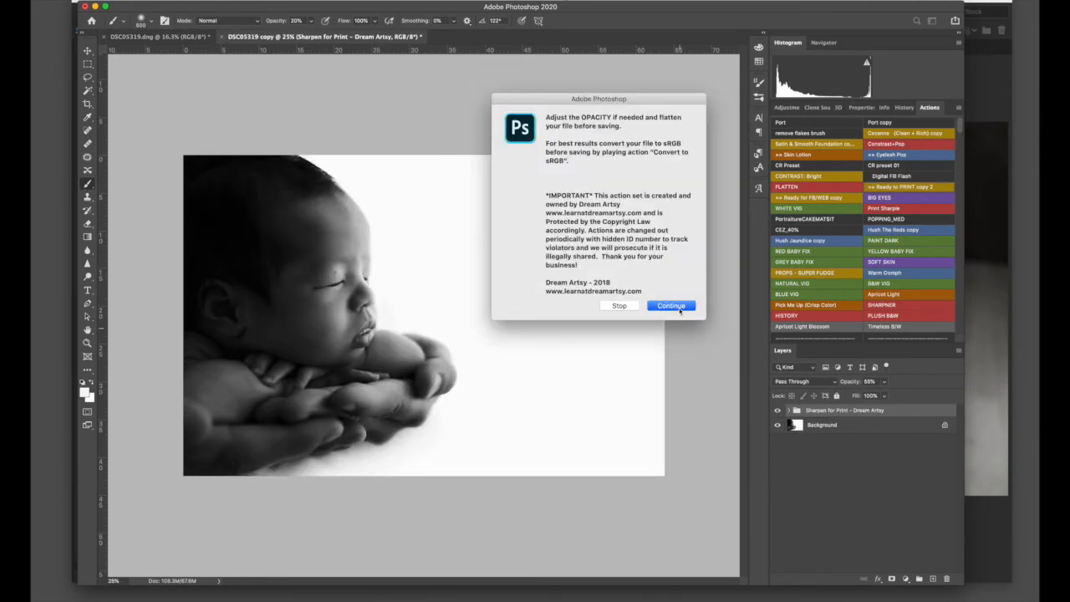
{"action": "left_click", "coordinate": [670, 305]}
- Run the Cezanne (Clean + Rich) copy action on the flattened copy and lower the opacity of the Cezanne group
{"action": "left_click", "coordinate": [888, 143]}
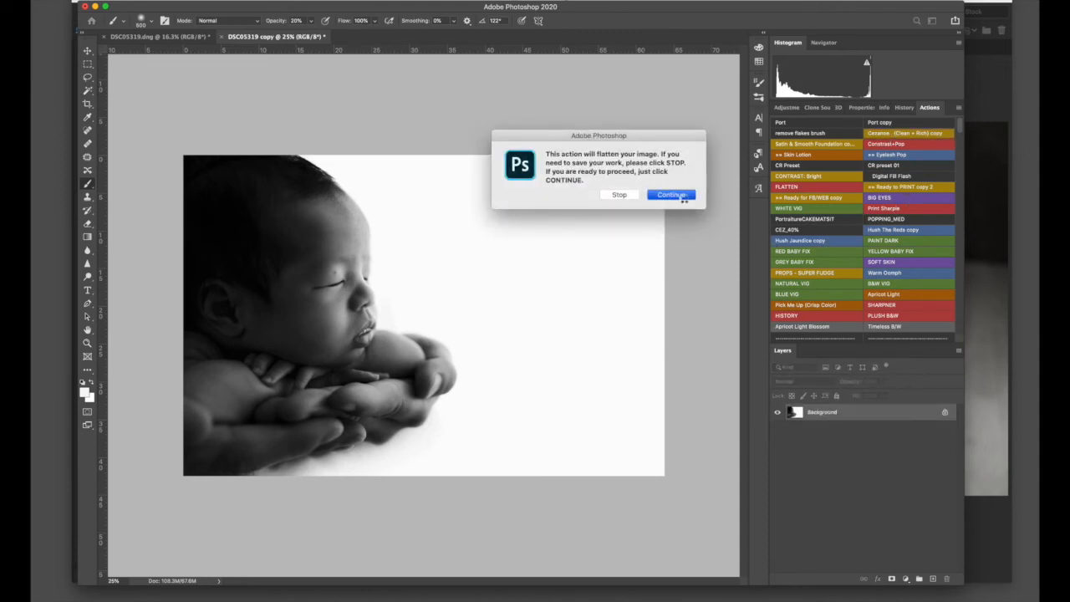
{"action": "left_click", "coordinate": [670, 194]}
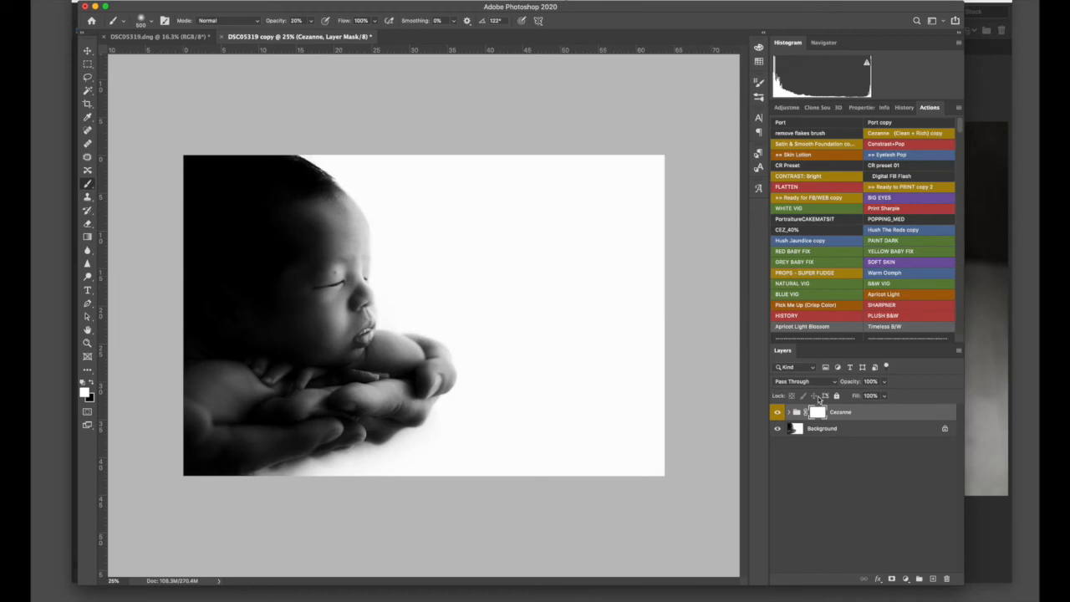
{"action": "left_click", "coordinate": [883, 381]}
{"action": "left_click", "coordinate": [865, 396]}
{"action": "left_click_drag", "start_coordinate": [863, 396], "coordinate": [856, 399]}
- Expand the Cezanne group and set the Cezanne Punch layer's opacity to 61%
{"action": "left_click", "coordinate": [786, 414]}
{"action": "left_click", "coordinate": [785, 415]}
{"action": "left_click", "coordinate": [869, 429]}
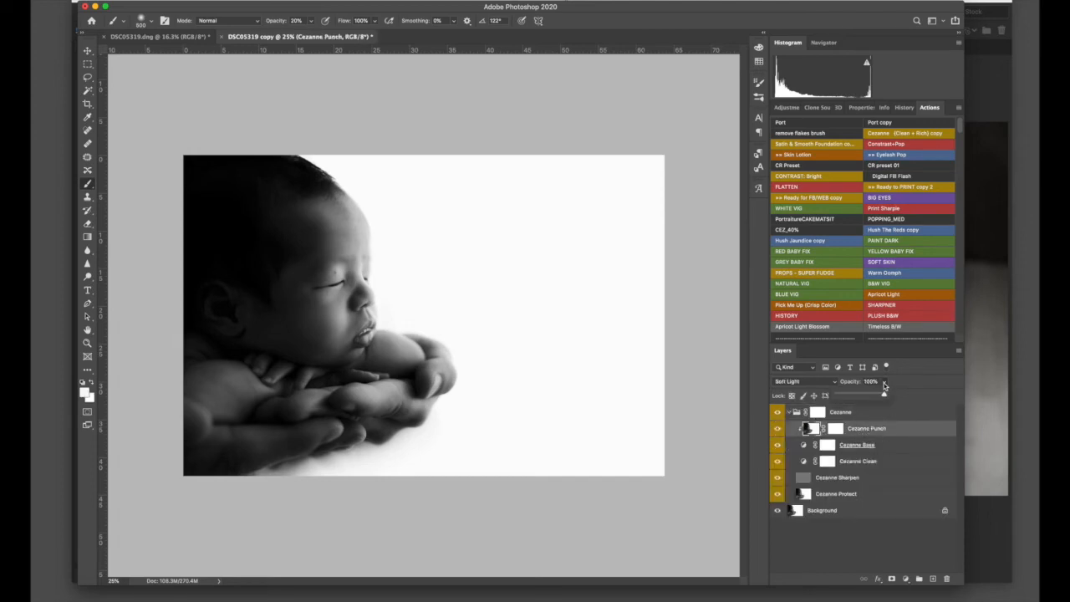
{"action": "left_click_drag", "start_coordinate": [871, 396], "coordinate": [864, 396]}
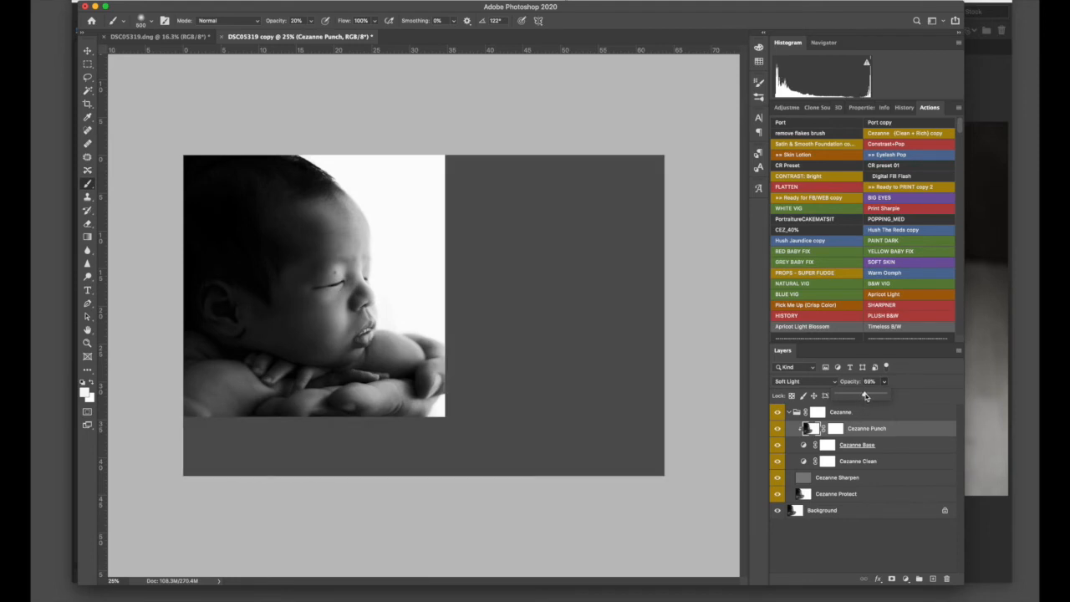
{"action": "left_click_drag", "start_coordinate": [866, 396], "coordinate": [865, 396]}
- Set the Cezanne group's opacity to 48% and flatten the image
{"action": "left_click", "coordinate": [850, 413]}
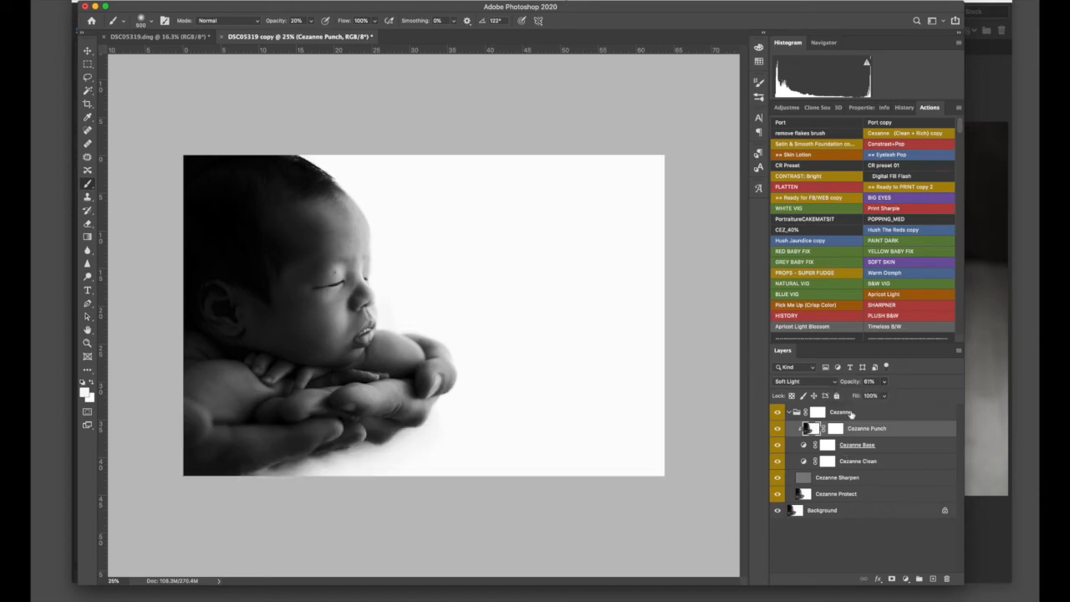
{"action": "left_click", "coordinate": [885, 383]}
{"action": "left_click_drag", "start_coordinate": [885, 396], "coordinate": [889, 396]}
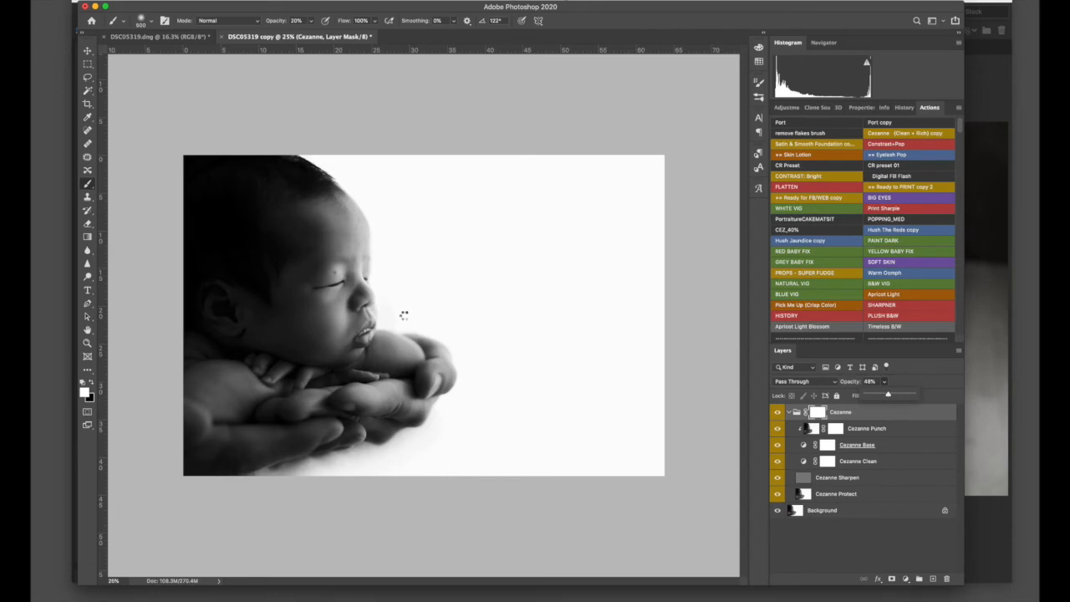
{"action": "key", "text": "super+shift+e"}
- Examine the baby's face, hands and the white background edge up close and at full view
{"action": "scroll", "coordinate": [406, 315], "scroll_direction": "up", "scroll_amount": 5}
{"action": "scroll", "coordinate": [408, 312], "scroll_direction": "up", "scroll_amount": 4}
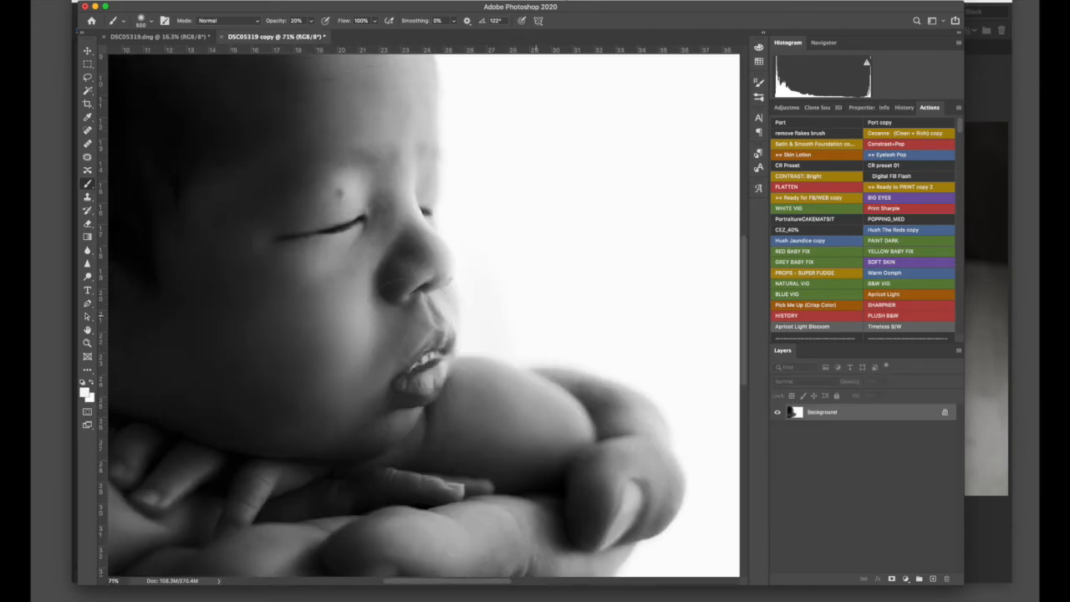
{"action": "scroll", "coordinate": [408, 312], "scroll_direction": "down", "scroll_amount": 4}
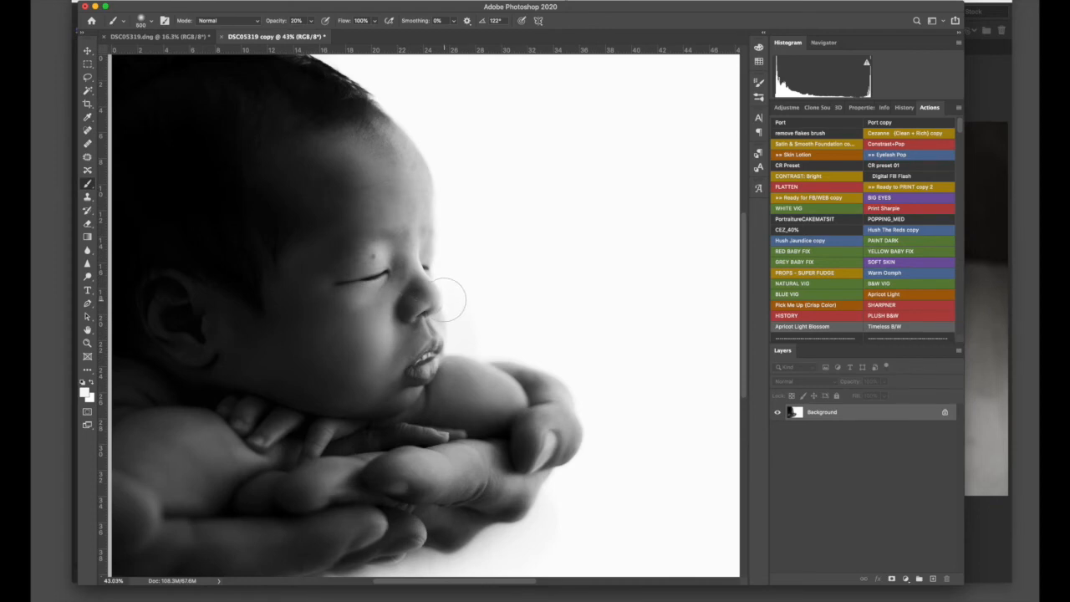
{"action": "scroll", "coordinate": [444, 300], "scroll_direction": "down", "scroll_amount": 4}
{"action": "scroll", "coordinate": [443, 299], "scroll_direction": "up", "scroll_amount": 7}
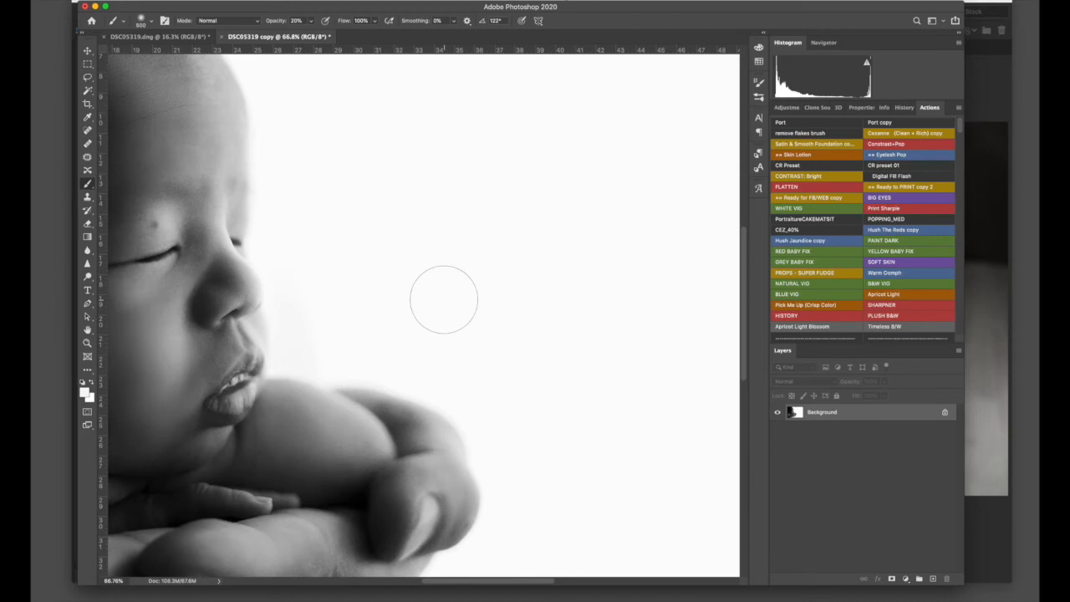
{"action": "scroll", "coordinate": [444, 300], "scroll_direction": "left", "scroll_amount": 10}
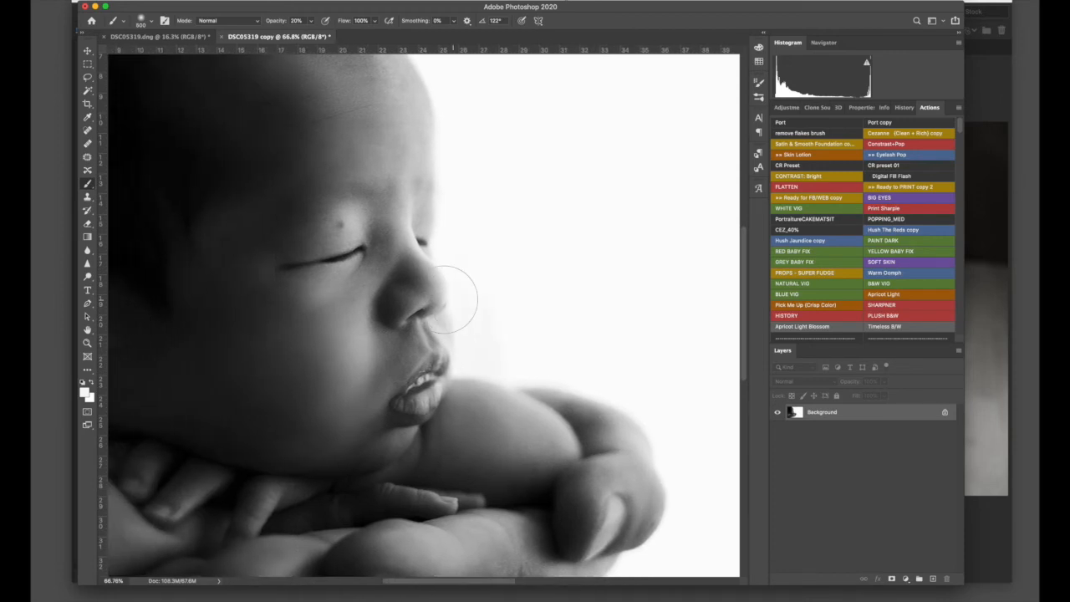
{"action": "scroll", "coordinate": [452, 299], "scroll_direction": "down", "scroll_amount": 4}
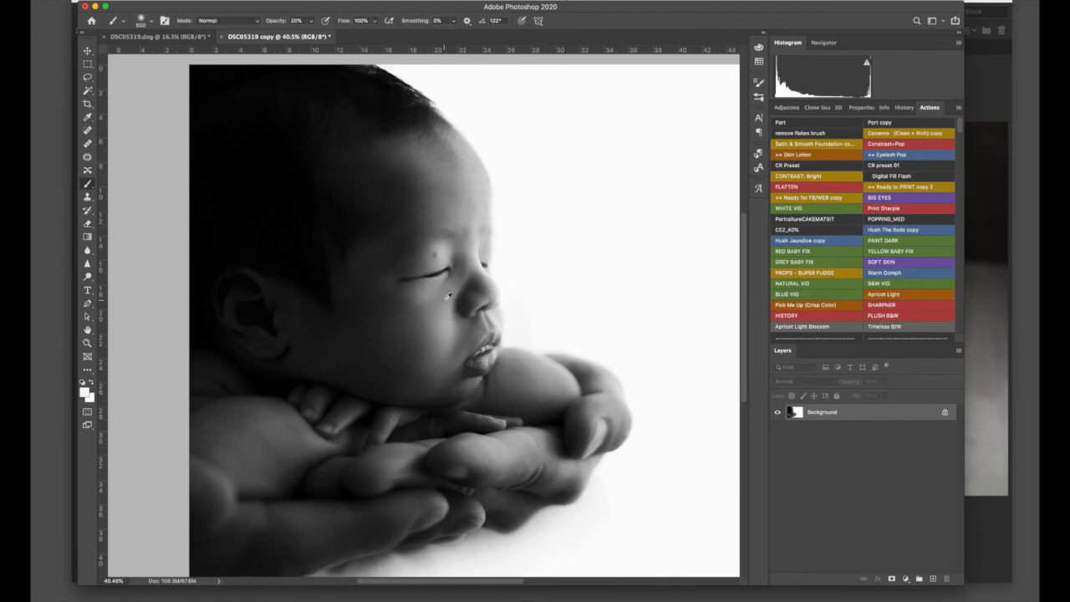
{"action": "scroll", "coordinate": [449, 294], "scroll_direction": "down", "scroll_amount": 5}
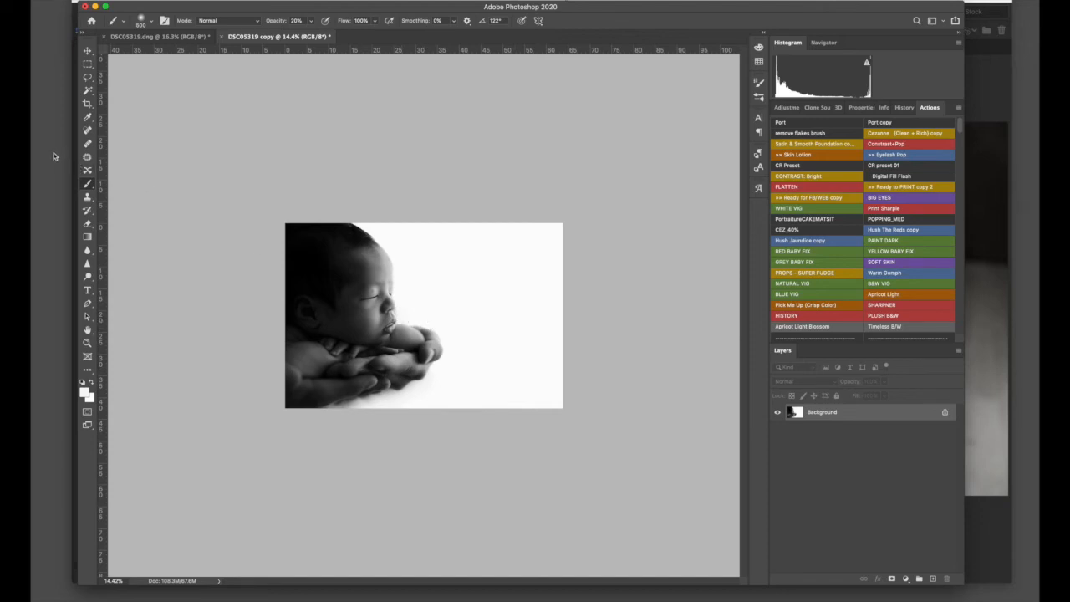
- Crop the portrait at its original ratio, trimming the bottom and the empty right side, and flatten it
{"action": "left_click", "coordinate": [87, 103]}
{"action": "left_click_drag", "start_coordinate": [424, 407], "coordinate": [423, 396]}
{"action": "left_click_drag", "start_coordinate": [470, 344], "coordinate": [483, 342]}
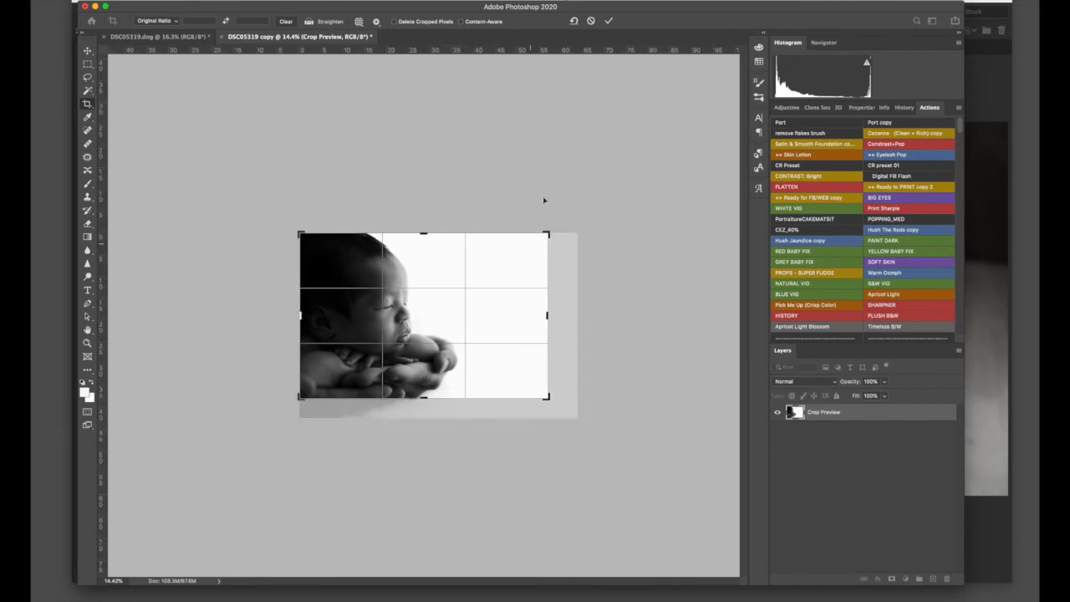
{"action": "left_click", "coordinate": [608, 20]}
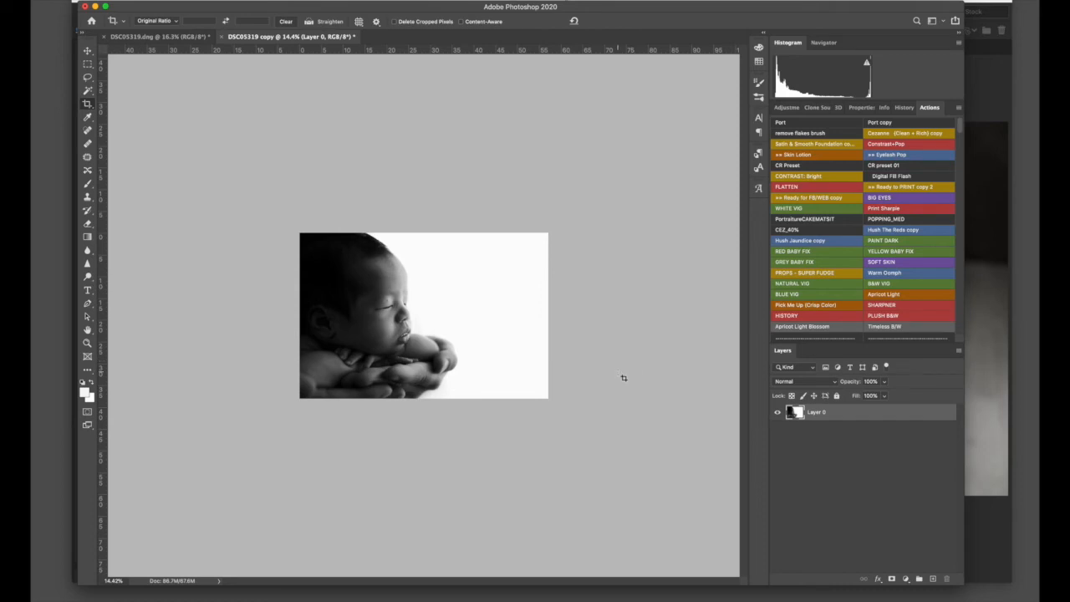
{"action": "key", "text": "super+shift+e"}
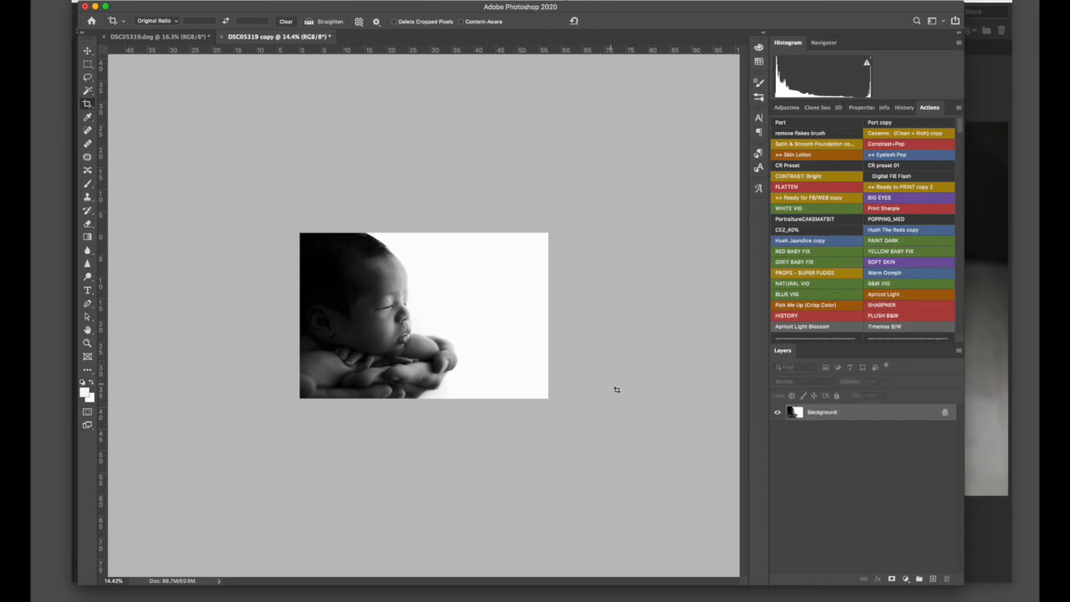
{"action": "right_click", "coordinate": [791, 598]}
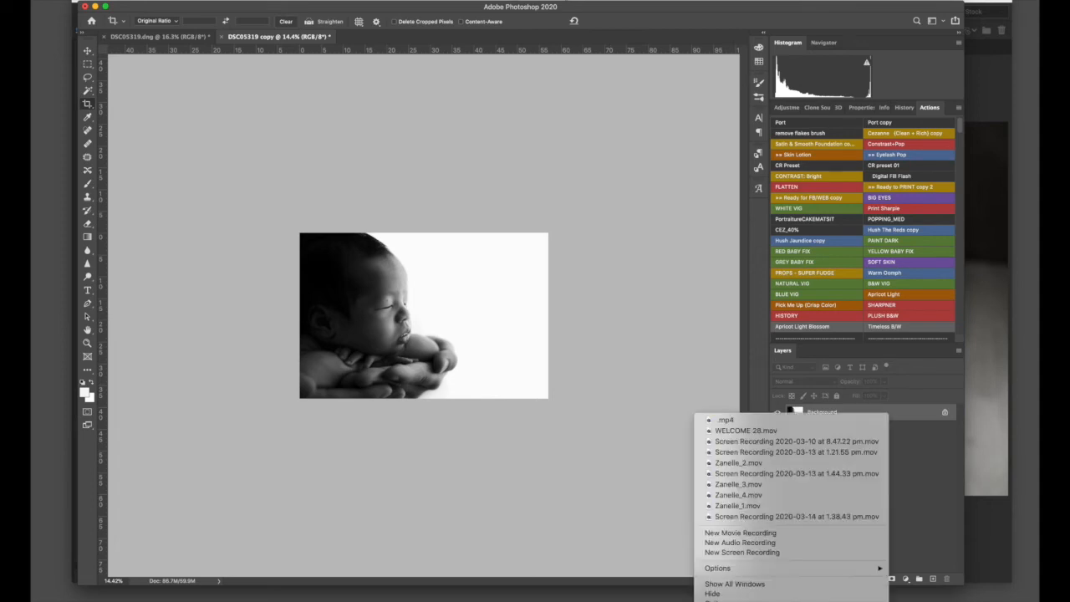
{"action": "left_click", "coordinate": [786, 552]}
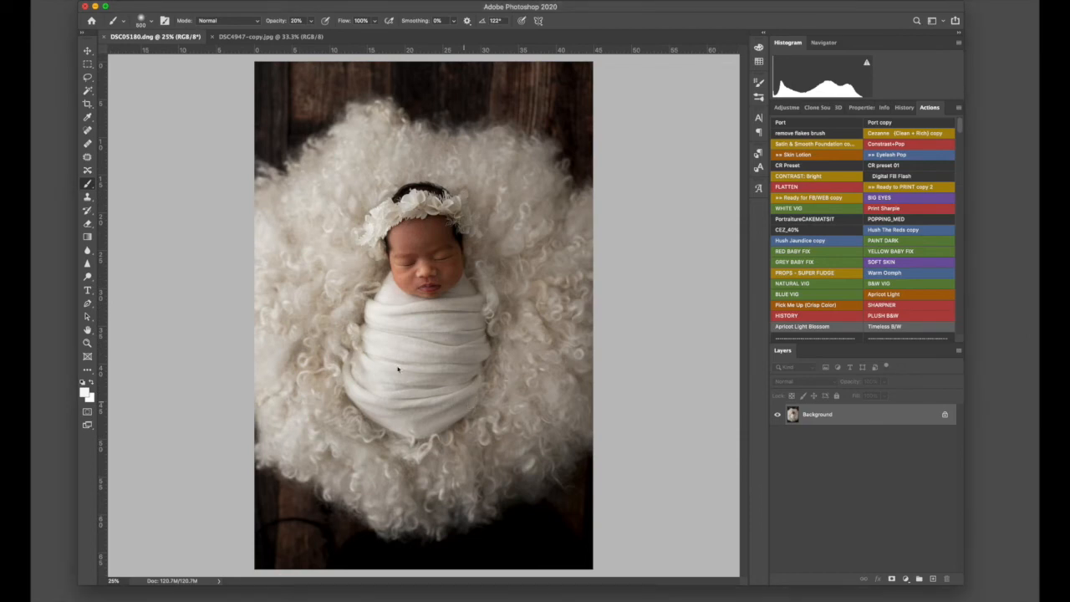
- Open Liquify on the swaddled newborn image DSC05180 and push the wrap's lower-left edge inward with an enlarged brush
{"action": "key", "text": "super+shift+x"}
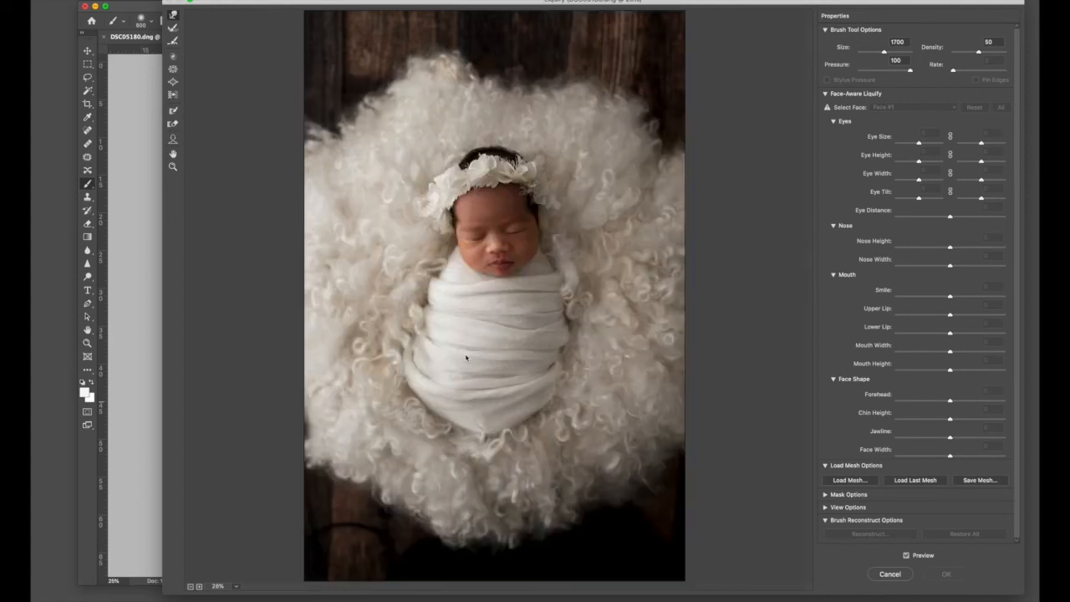
{"action": "key", "text": "]"}
{"action": "key", "text": "]"}
{"action": "key", "text": "]"}
{"action": "key", "text": "]"}
{"action": "key", "text": "]"}
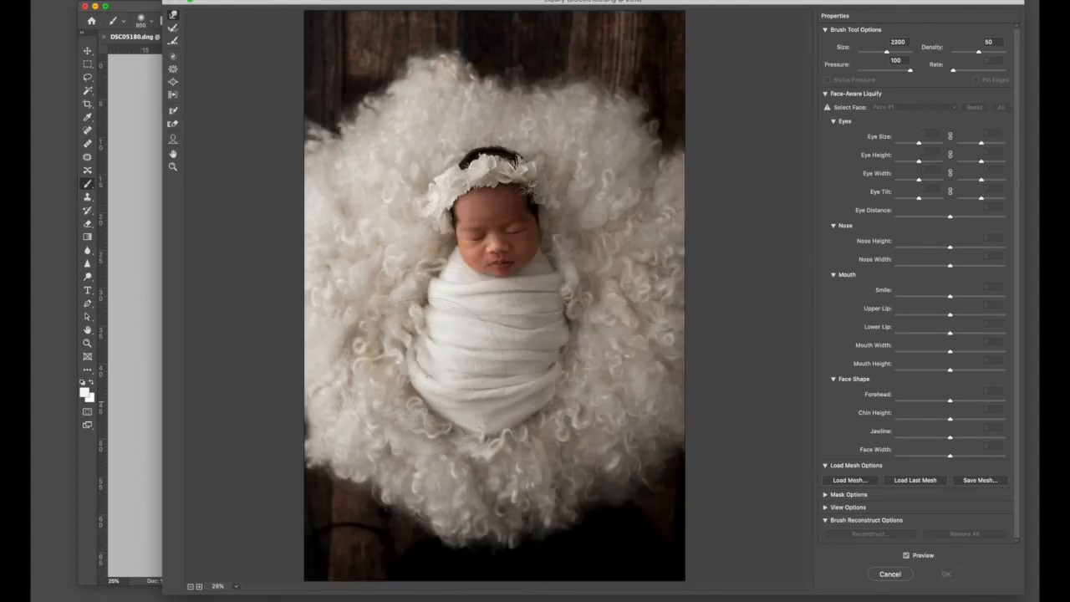
{"action": "key", "text": "bracketright"}
{"action": "left_click_drag", "start_coordinate": [438, 373], "coordinate": [433, 370]}
- Reduce the Liquify brush size to 1600 and reshape the left and right sides and bottom tip of the wrap
{"action": "key", "text": "bracketleft"}
{"action": "key", "text": "bracketleft"}
{"action": "key", "text": "bracketleft"}
{"action": "key", "text": "bracketleft"}
{"action": "key", "text": "bracketleft"}
{"action": "key", "text": "bracketleft"}
{"action": "key", "text": "bracketleft"}
{"action": "left_click_drag", "start_coordinate": [443, 299], "coordinate": [438, 299]}
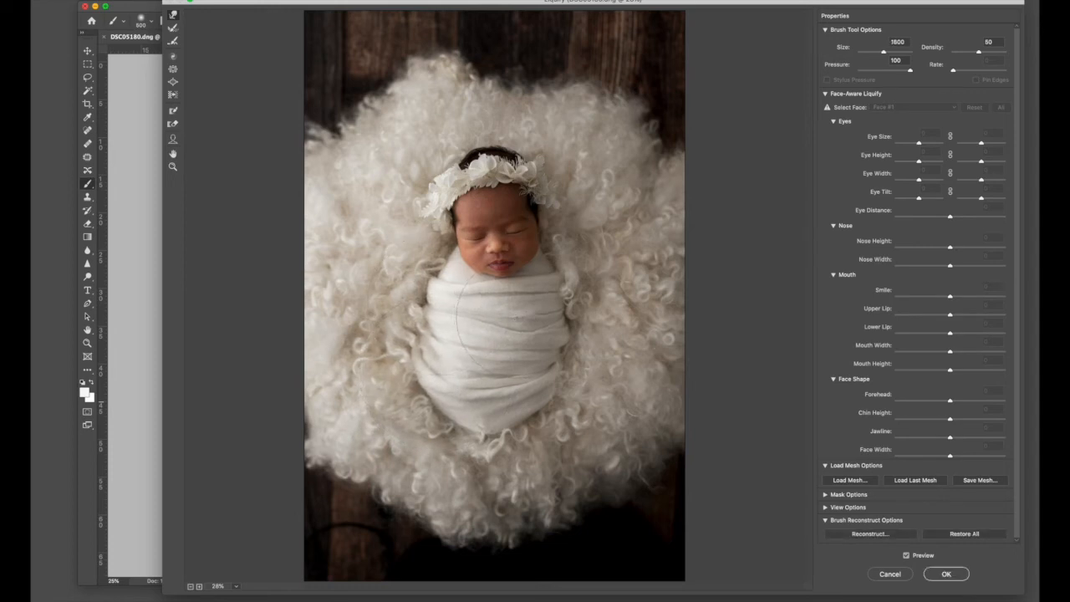
{"action": "left_click_drag", "start_coordinate": [554, 310], "coordinate": [558, 310]}
{"action": "left_click_drag", "start_coordinate": [487, 441], "coordinate": [471, 426]}
- Enlarge the Liquify brush to 3600, push the bottom of the wrap upward, and apply the Liquify changes
{"action": "key", "text": "bracketright"}
{"action": "key", "text": "bracketright"}
{"action": "key", "text": "bracketright"}
{"action": "key", "text": "bracketright"}
{"action": "key", "text": "bracketright"}
{"action": "left_click_drag", "start_coordinate": [489, 412], "coordinate": [498, 401]}
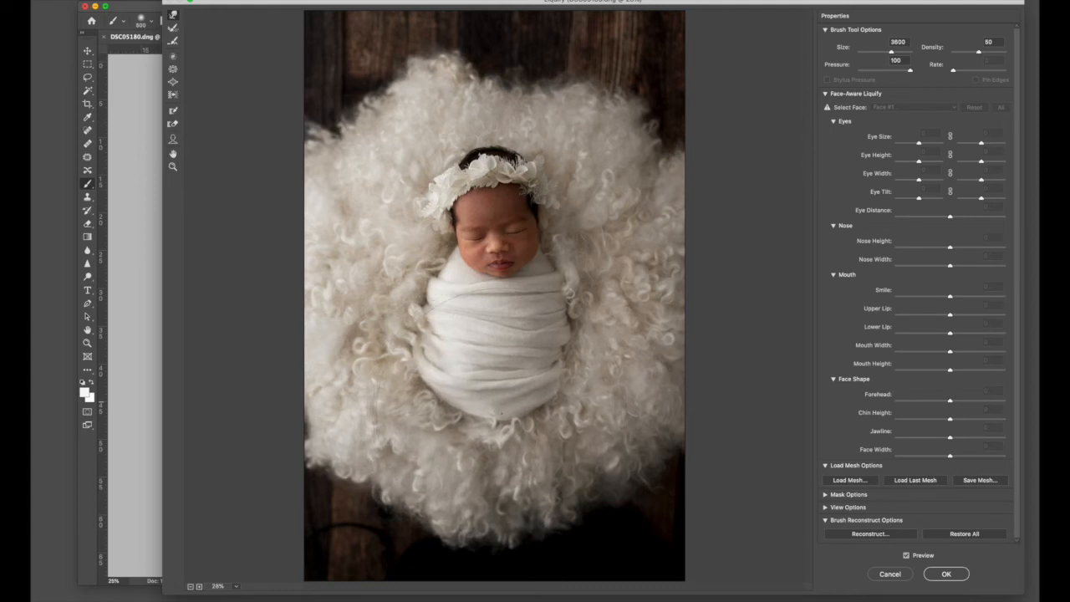
{"action": "key", "text": "Return"}
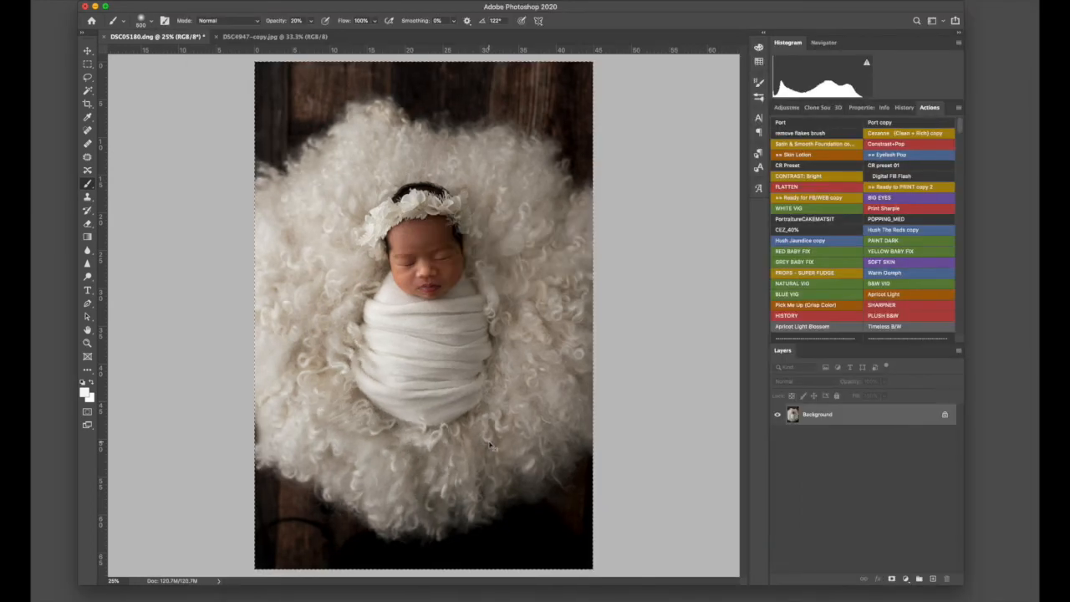
- Paste the swaddled newborn into DSC4947-copy.jpg, add a mask to its layer, and lower the layer opacity to 29%
{"action": "left_click", "coordinate": [276, 36]}
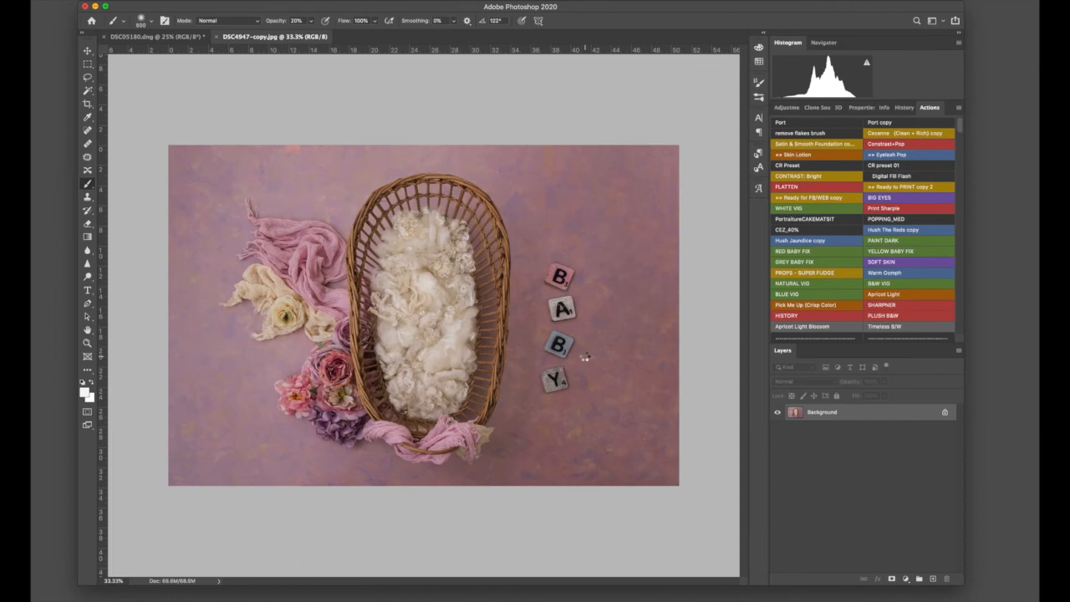
{"action": "key", "text": "super+v"}
{"action": "left_click_drag", "start_coordinate": [798, 415], "coordinate": [890, 578]}
{"action": "left_click", "coordinate": [883, 381]}
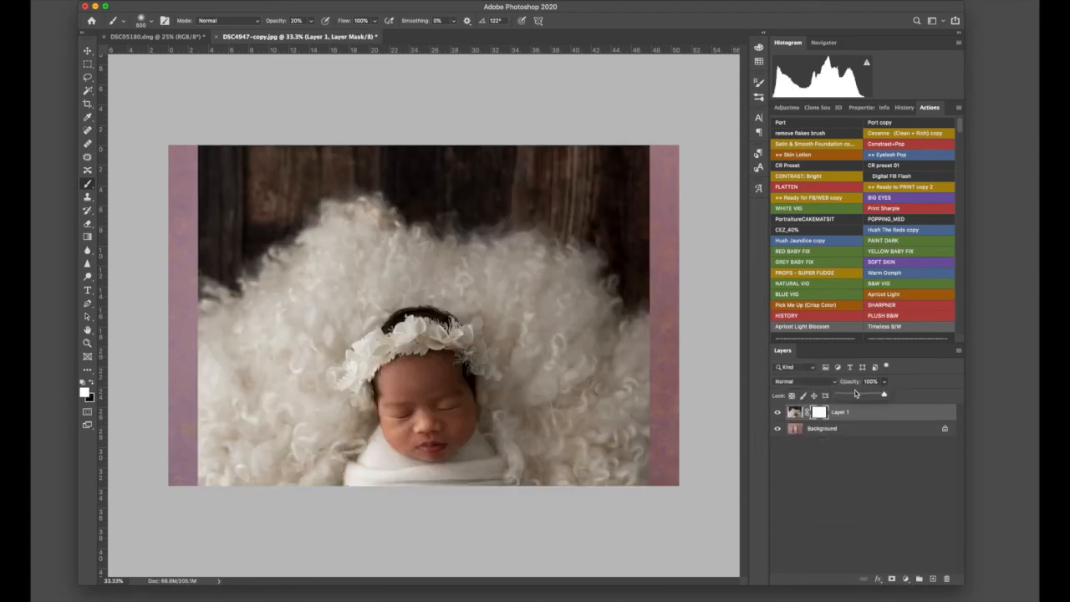
{"action": "left_click_drag", "start_coordinate": [854, 396], "coordinate": [844, 396]}
- Scale the newborn layer to 44.80%, position it over the fur inside the basket, and restore its opacity to 100%
{"action": "key", "text": "super+t"}
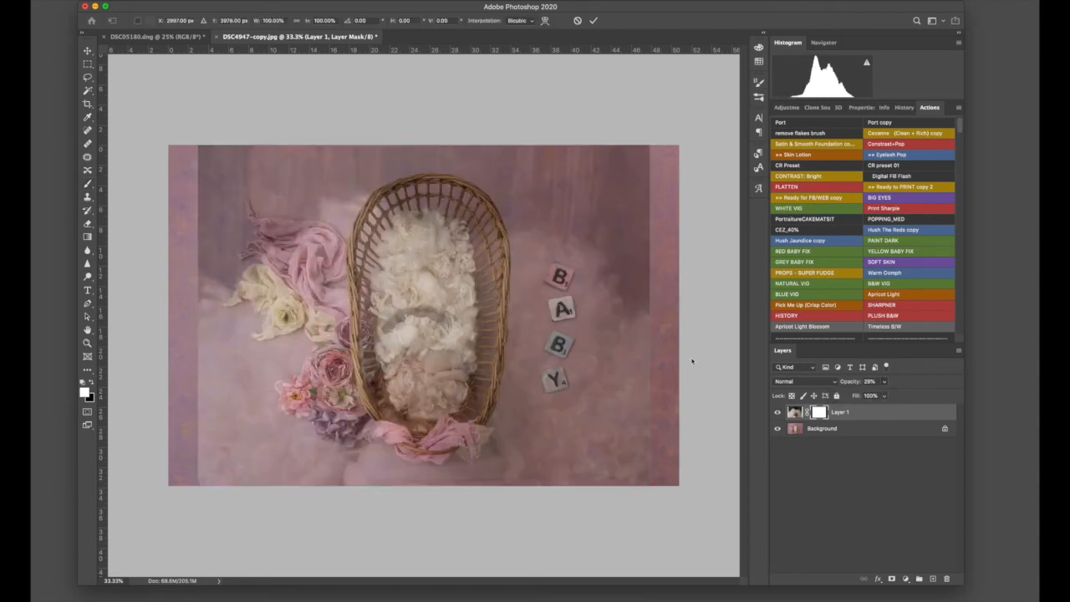
{"action": "left_click_drag", "start_coordinate": [426, 145], "coordinate": [428, 270]}
{"action": "left_click_drag", "start_coordinate": [458, 357], "coordinate": [460, 291]}
{"action": "left_click_drag", "start_coordinate": [426, 151], "coordinate": [429, 182]}
{"action": "left_click_drag", "start_coordinate": [429, 331], "coordinate": [449, 335]}
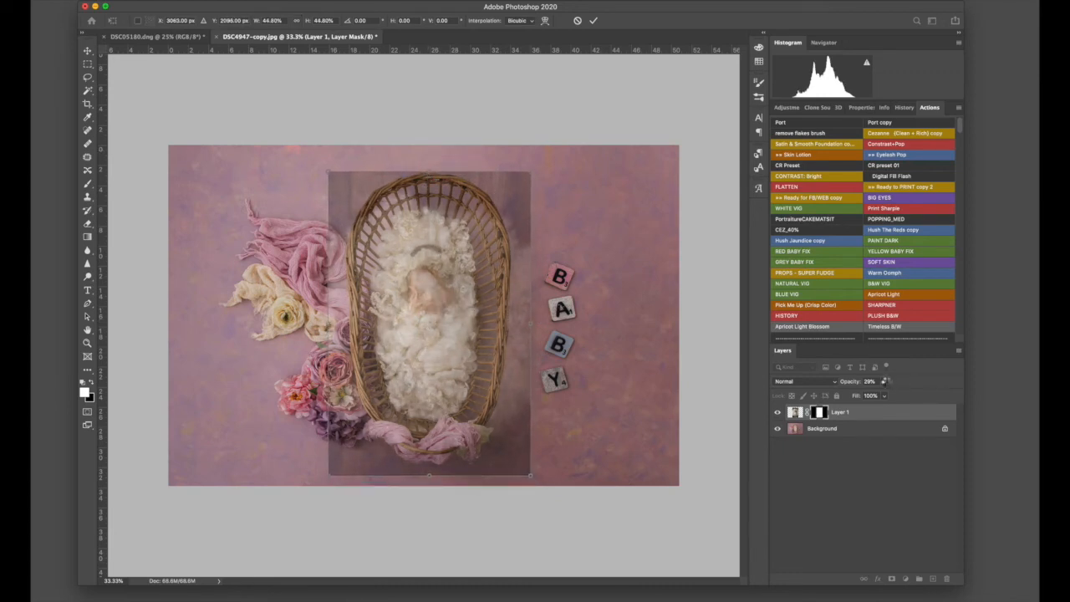
{"action": "key", "text": "Return"}
{"action": "left_click", "coordinate": [884, 382]}
{"action": "left_click_drag", "start_coordinate": [885, 394], "coordinate": [950, 395]}
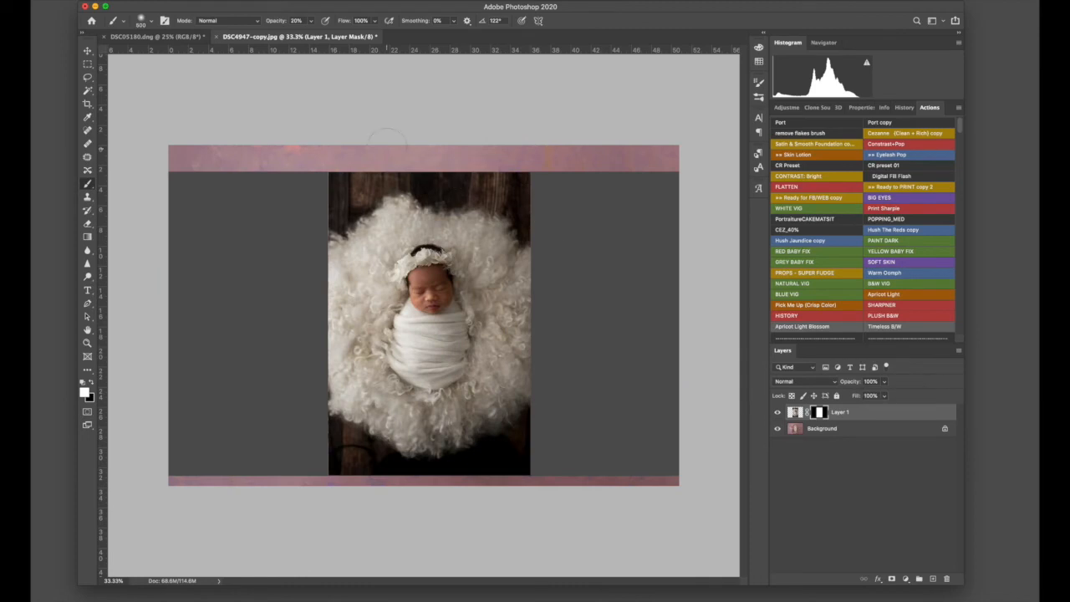
- Paint black on the newborn layer's mask with a large brush at 100% opacity to reveal the basket and backdrop around the baby
{"action": "key", "text": "]"}
{"action": "key", "text": "]"}
{"action": "key", "text": "]"}
{"action": "key", "text": "0"}
{"action": "key", "text": "x"}
{"action": "key", "text": "]"}
{"action": "key", "text": "]"}
{"action": "key", "text": "]"}
{"action": "key", "text": "]"}
{"action": "key", "text": "]"}
{"action": "left_click_drag", "start_coordinate": [338, 174], "coordinate": [456, 164]}
{"action": "mouse_move", "coordinate": [271, 213]}
{"action": "left_mouse_down"}
{"action": "mouse_move", "coordinate": [296, 245]}
{"action": "mouse_move", "coordinate": [308, 220]}
{"action": "left_mouse_up"}
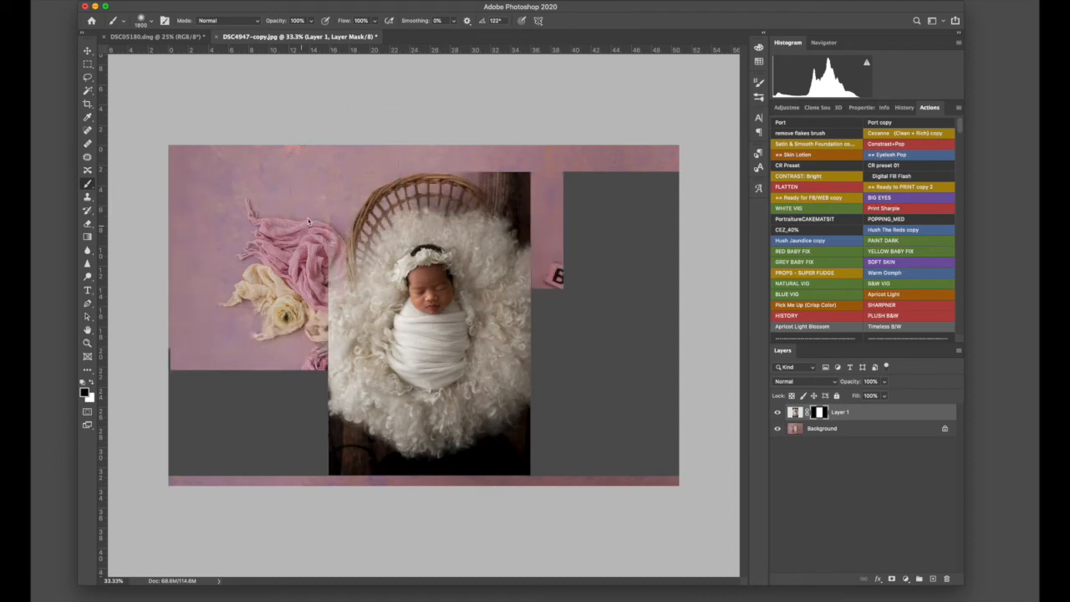
{"action": "mouse_move", "coordinate": [429, 152]}
{"action": "left_mouse_down"}
{"action": "mouse_move", "coordinate": [493, 209]}
{"action": "mouse_move", "coordinate": [610, 393]}
{"action": "mouse_move", "coordinate": [535, 434]}
{"action": "mouse_move", "coordinate": [501, 326]}
{"action": "mouse_move", "coordinate": [509, 443]}
{"action": "mouse_move", "coordinate": [501, 351]}
{"action": "mouse_move", "coordinate": [485, 401]}
{"action": "mouse_move", "coordinate": [401, 451]}
{"action": "mouse_move", "coordinate": [239, 393]}
{"action": "mouse_move", "coordinate": [360, 267]}
{"action": "mouse_move", "coordinate": [359, 350]}
{"action": "mouse_move", "coordinate": [374, 393]}
{"action": "mouse_move", "coordinate": [349, 455]}
{"action": "mouse_move", "coordinate": [376, 460]}
{"action": "mouse_move", "coordinate": [335, 324]}
{"action": "mouse_move", "coordinate": [391, 222]}
{"action": "left_mouse_up"}
{"action": "mouse_move", "coordinate": [441, 178]}
{"action": "left_mouse_down"}
{"action": "mouse_move", "coordinate": [435, 209]}
{"action": "mouse_move", "coordinate": [493, 238]}
{"action": "mouse_move", "coordinate": [506, 288]}
{"action": "mouse_move", "coordinate": [493, 448]}
{"action": "left_mouse_up"}
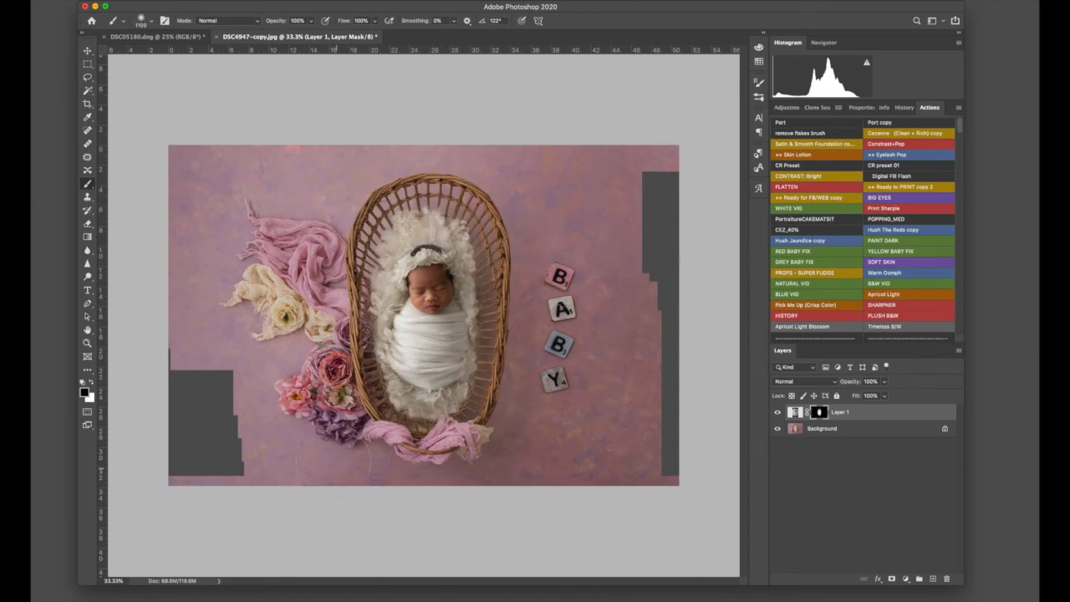
- Refine the newborn's mask in white with a smaller brush, and merge the layer into the background
{"action": "key", "text": "x"}
{"action": "key", "text": "bracketleft"}
{"action": "key", "text": "bracketleft"}
{"action": "key", "text": "bracketleft"}
{"action": "key", "text": "bracketleft"}
{"action": "key", "text": "bracketleft"}
{"action": "key", "text": "bracketleft"}
{"action": "key", "text": "bracketleft"}
{"action": "key", "text": "bracketleft"}
{"action": "key", "text": "bracketright"}
{"action": "key", "text": "bracketright"}
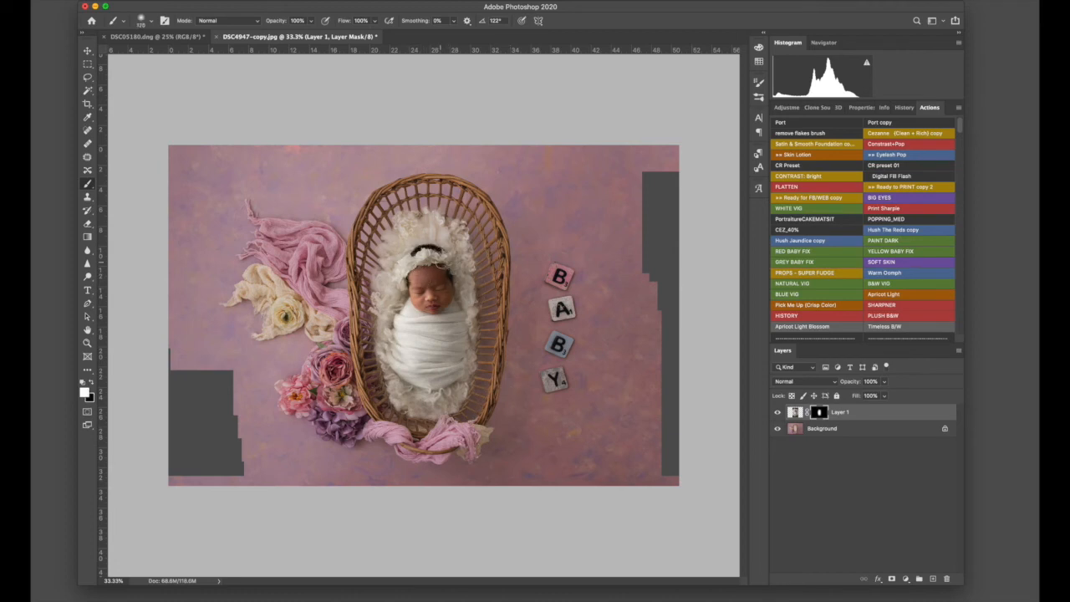
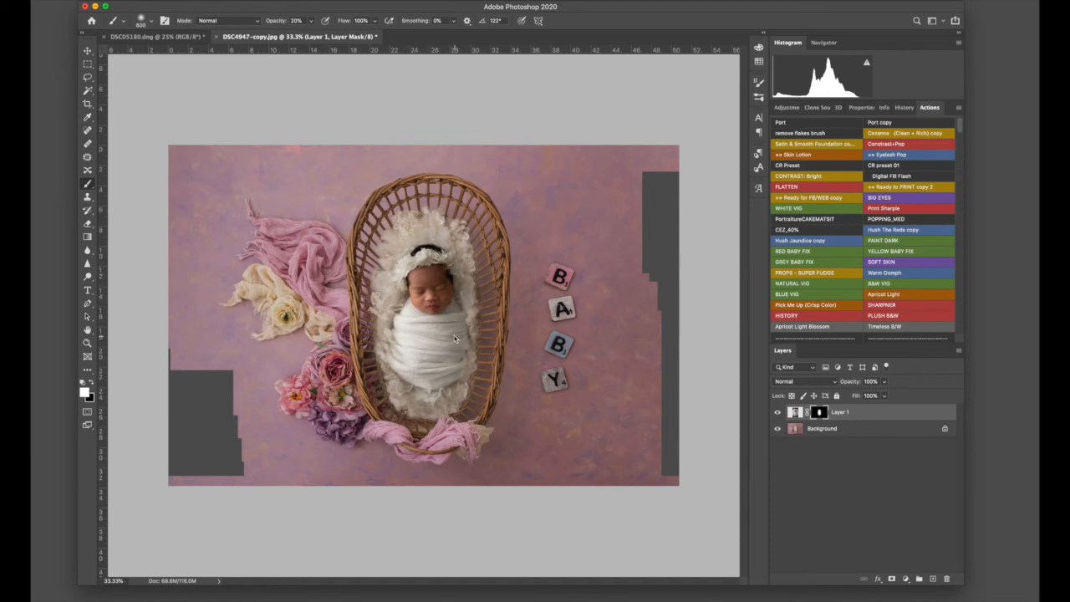
{"action": "scroll", "coordinate": [453, 334], "scroll_direction": "down", "scroll_amount": 5}
{"action": "key", "text": "super+e"}
- Run the Gently Neutralise & Whiten action, whiten the wrap and surrounding fur through the Purity Whiten mask, and merge all layers
{"action": "scroll", "coordinate": [916, 233], "scroll_direction": "down", "scroll_amount": 1}
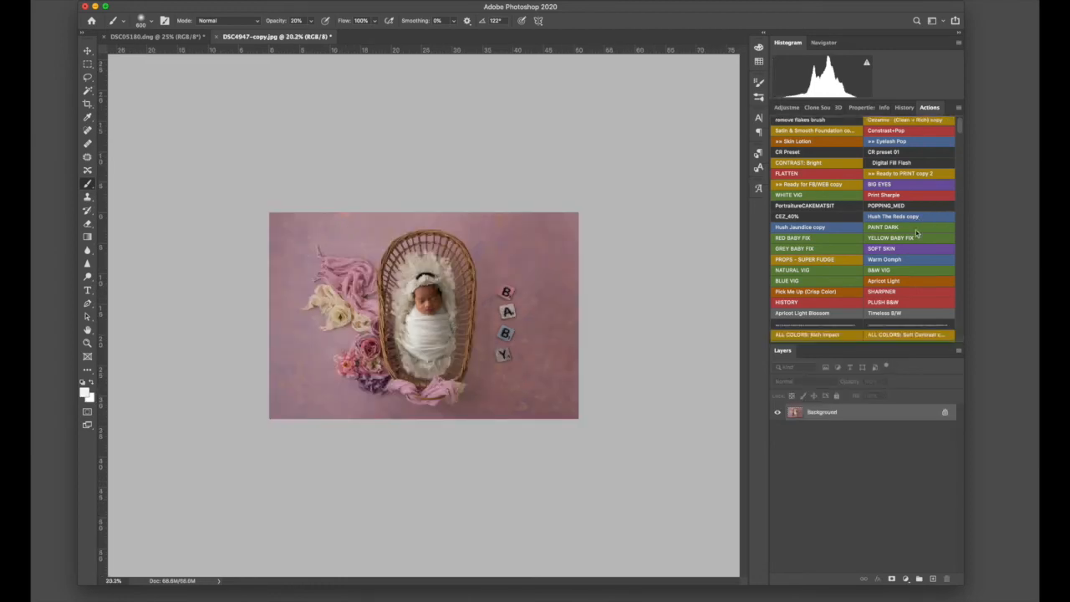
{"action": "scroll", "coordinate": [916, 233], "scroll_direction": "down", "scroll_amount": 2}
{"action": "scroll", "coordinate": [831, 231], "scroll_direction": "down", "scroll_amount": 2}
{"action": "scroll", "coordinate": [832, 232], "scroll_direction": "down", "scroll_amount": 10}
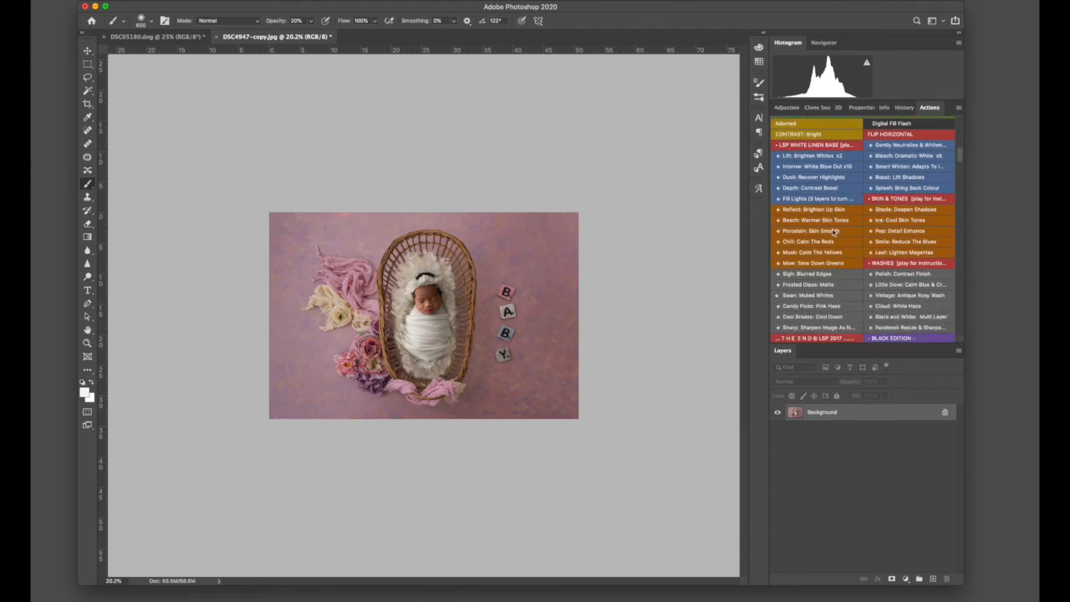
{"action": "scroll", "coordinate": [931, 297], "scroll_direction": "down", "scroll_amount": 10}
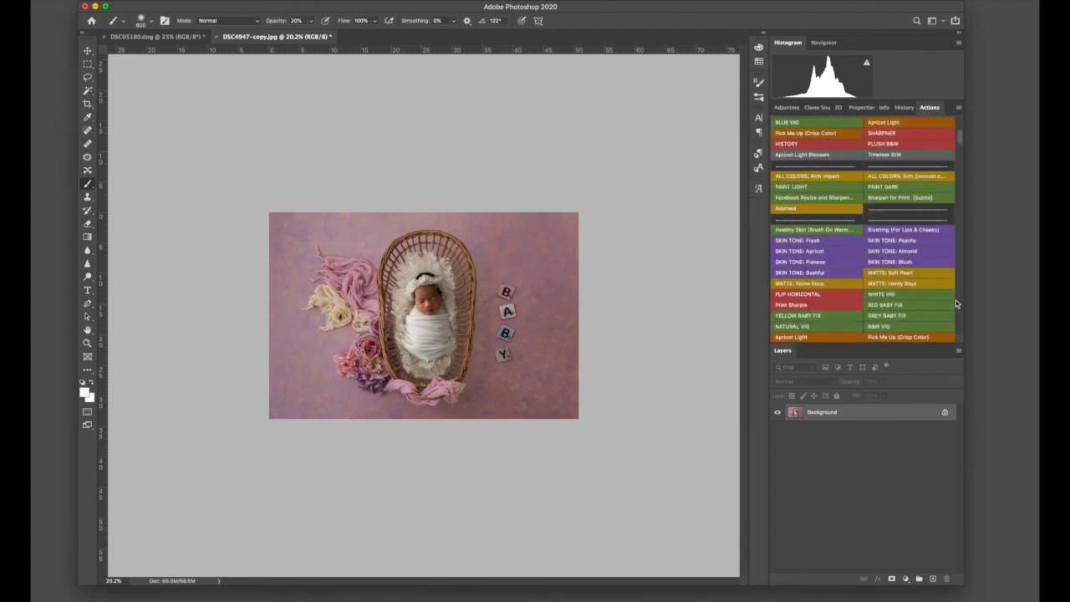
{"action": "scroll", "coordinate": [903, 302], "scroll_direction": "up", "scroll_amount": 6}
{"action": "scroll", "coordinate": [911, 257], "scroll_direction": "down", "scroll_amount": 10}
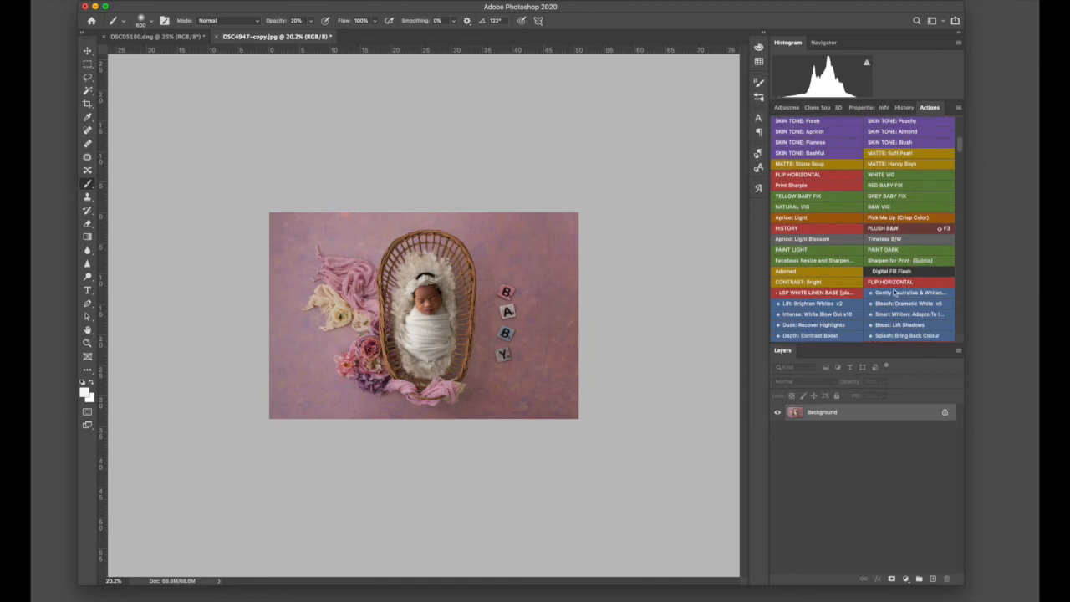
{"action": "left_click", "coordinate": [896, 284]}
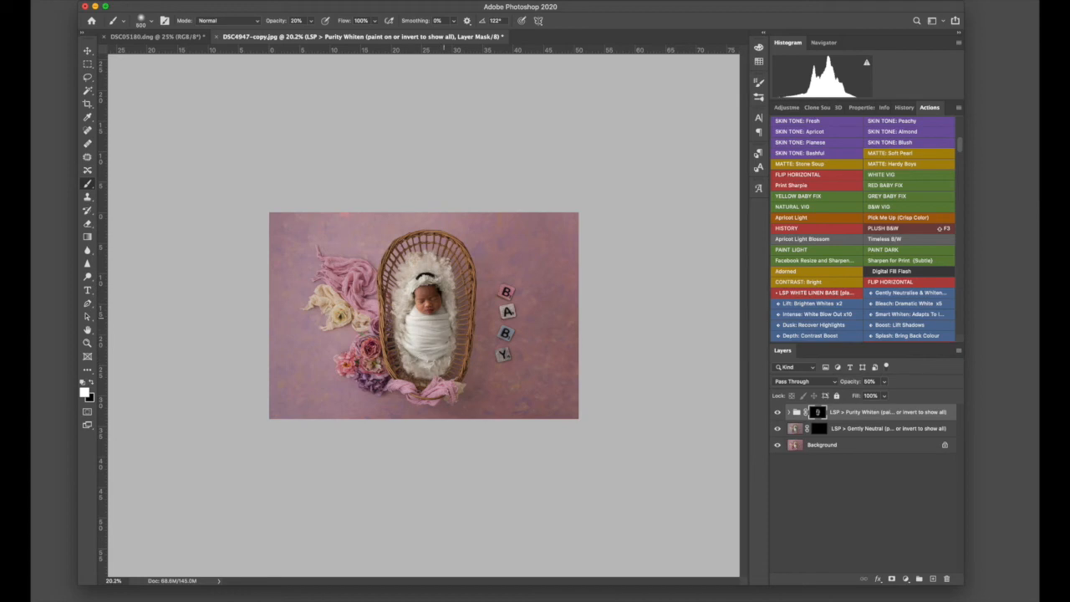
{"action": "scroll", "coordinate": [432, 291], "scroll_direction": "up", "scroll_amount": 5}
{"action": "key", "text": "x"}
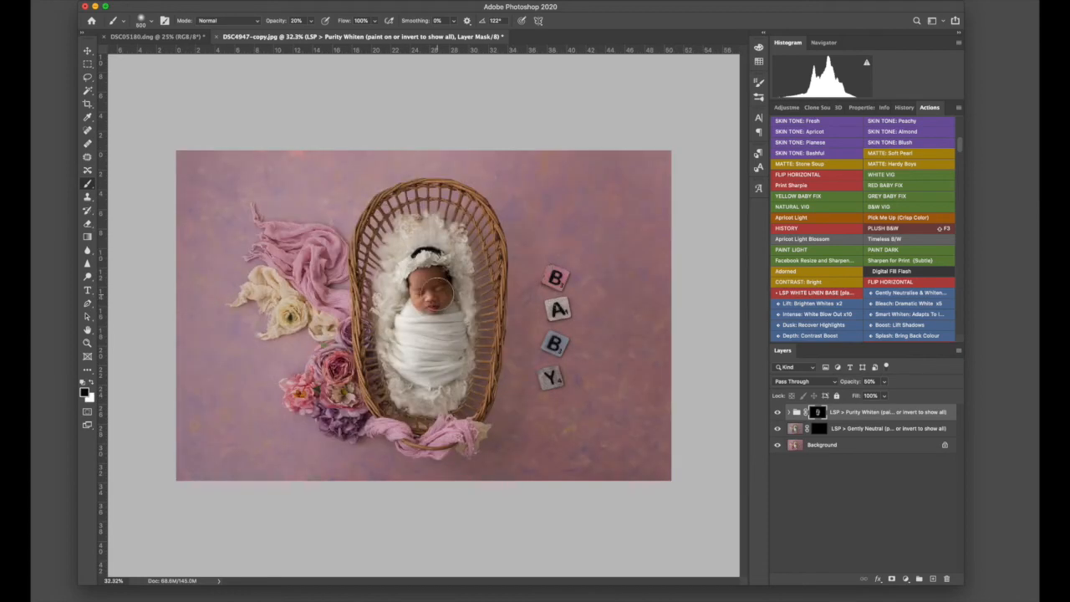
{"action": "key", "text": "super+shift+e"}
- Run the remove flakes brush action with Dust & Scratches radius 12 and threshold 10, brush it over the face at 10% opacity, and merge
{"action": "scroll", "coordinate": [850, 216], "scroll_direction": "up", "scroll_amount": 10}
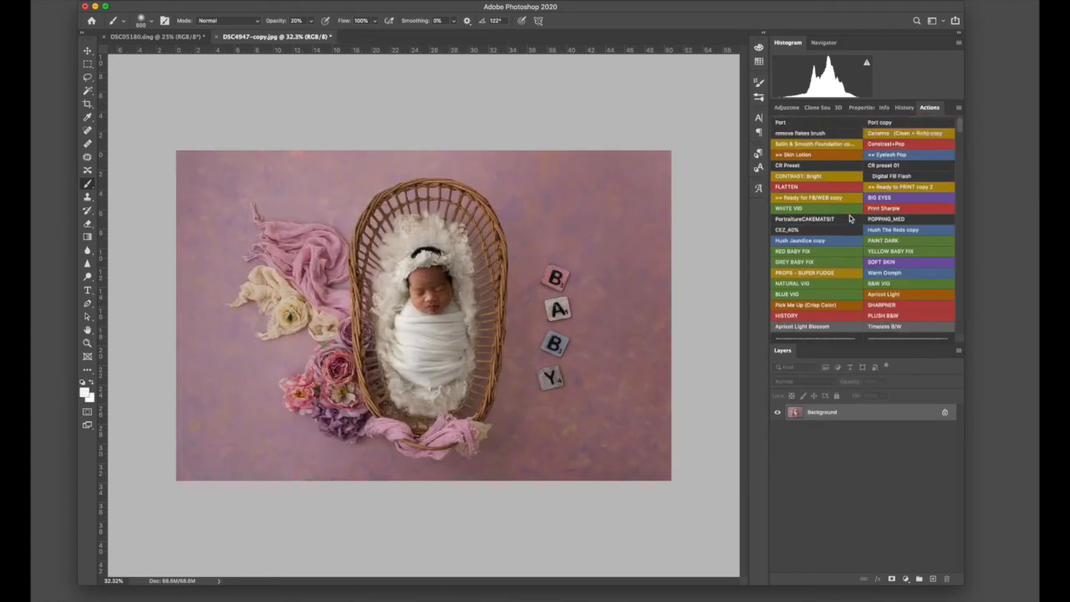
{"action": "left_click", "coordinate": [791, 136]}
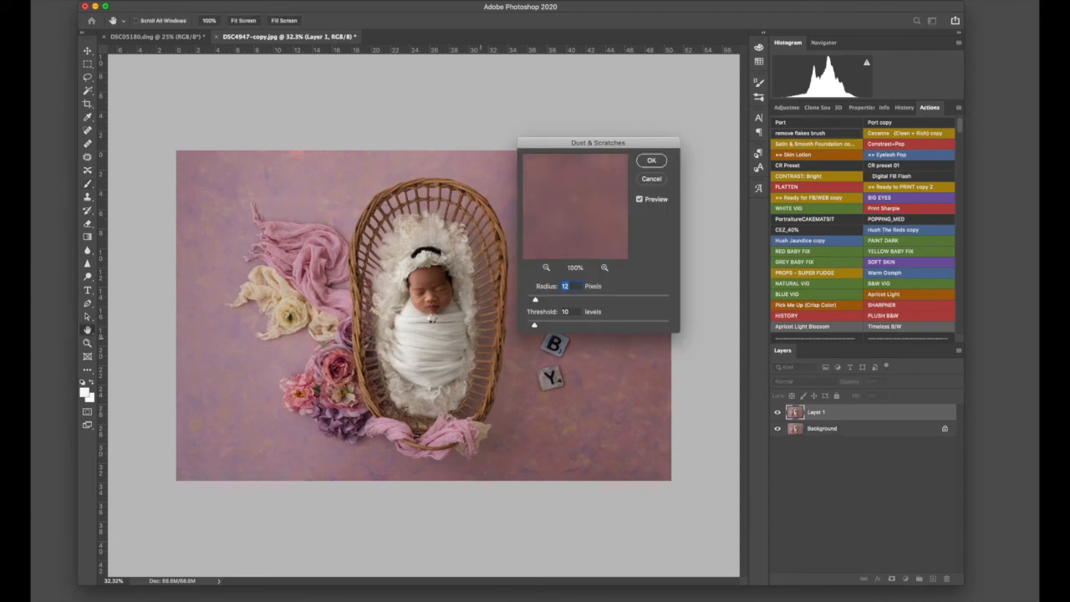
{"action": "key", "text": "Return"}
{"action": "scroll", "coordinate": [441, 279], "scroll_direction": "up", "scroll_amount": 4}
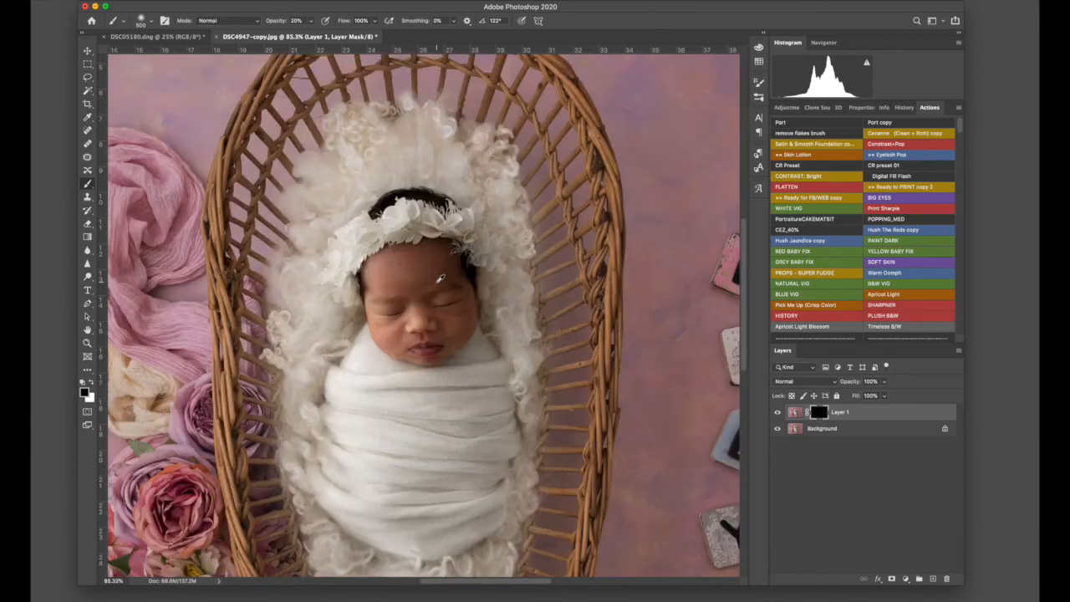
{"action": "key", "text": "bracketleft"}
{"action": "key", "text": "bracketleft"}
{"action": "key", "text": "bracketleft"}
{"action": "key", "text": "bracketleft"}
{"action": "key", "text": "x"}
{"action": "key", "text": "1"}
{"action": "mouse_move", "coordinate": [409, 291]}
{"action": "left_mouse_down"}
{"action": "mouse_move", "coordinate": [433, 261]}
{"action": "mouse_move", "coordinate": [413, 280]}
{"action": "left_mouse_up"}
{"action": "key", "text": "bracketleft"}
{"action": "key", "text": "bracketleft"}
{"action": "key", "text": "super+e"}
- Run the Eyelash Pop action and shrink the brush for detailing the newborn's eyelashes
{"action": "left_click", "coordinate": [885, 154]}
{"action": "key", "text": "Return"}
{"action": "key", "text": "["}
{"action": "key", "text": "["}
{"action": "key", "text": "["}
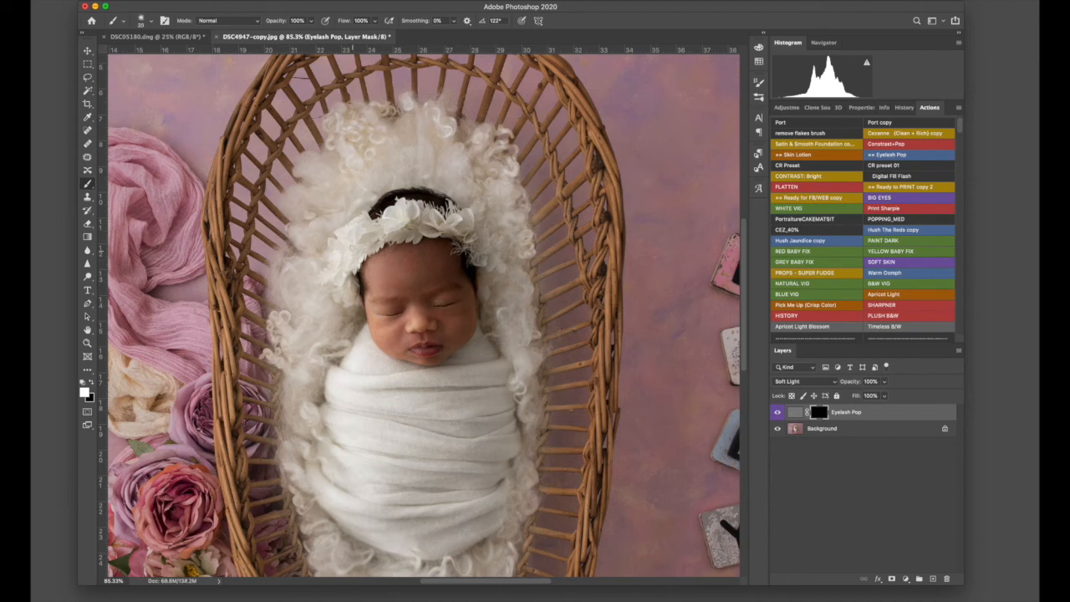
- Paint the Eyelash Pop effect over the headband, basket and flowers with the brush enlarged to 600, and merge the layer
{"action": "key", "text": "]"}
{"action": "key", "text": "]"}
{"action": "key", "text": "]"}
{"action": "key", "text": "]"}
{"action": "key", "text": "]"}
{"action": "left_click_drag", "start_coordinate": [341, 261], "coordinate": [467, 218]}
{"action": "mouse_move", "coordinate": [237, 518]}
{"action": "left_mouse_down"}
{"action": "mouse_move", "coordinate": [248, 219]}
{"action": "mouse_move", "coordinate": [570, 72]}
{"action": "mouse_move", "coordinate": [591, 498]}
{"action": "mouse_move", "coordinate": [572, 507]}
{"action": "left_mouse_up"}
{"action": "scroll", "coordinate": [572, 507], "scroll_direction": "down", "scroll_amount": 10}
{"action": "left_click_drag", "start_coordinate": [383, 409], "coordinate": [347, 327]}
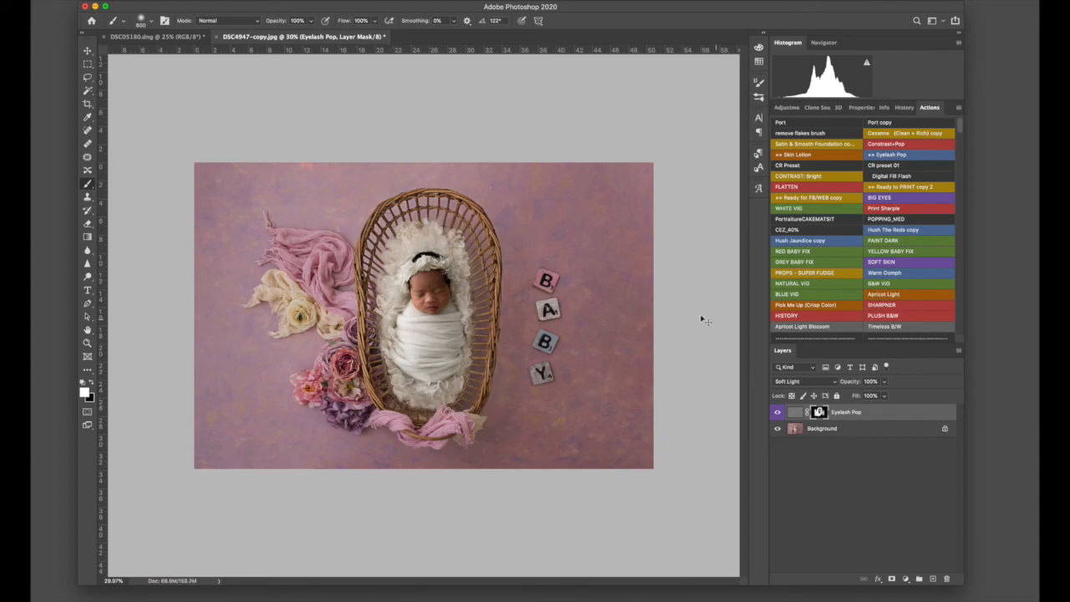
{"action": "key", "text": "super+e"}
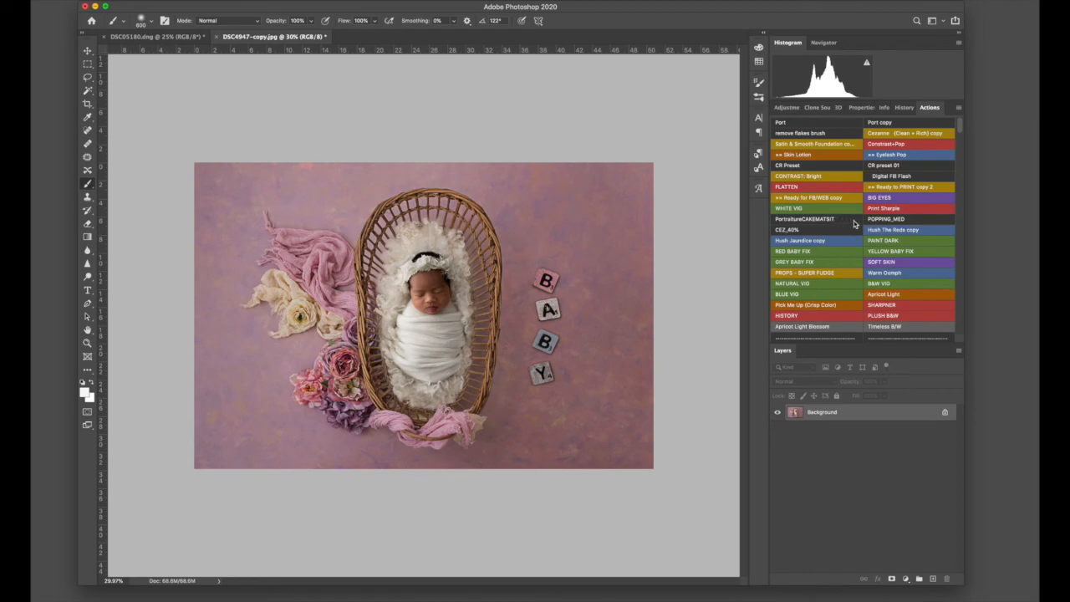
- Run the contrast pop action with exposure +0.15, contrast +10 and clarity +2, resetting highlights, shadows, whites and blacks to 0
{"action": "left_click", "coordinate": [892, 144]}
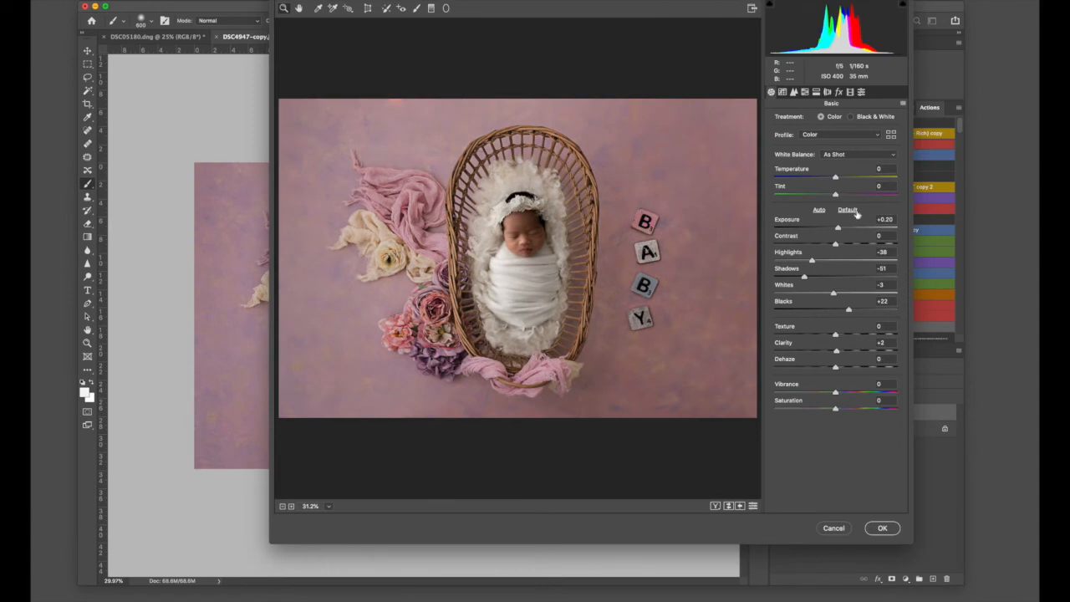
{"action": "left_click_drag", "start_coordinate": [835, 244], "coordinate": [837, 228]}
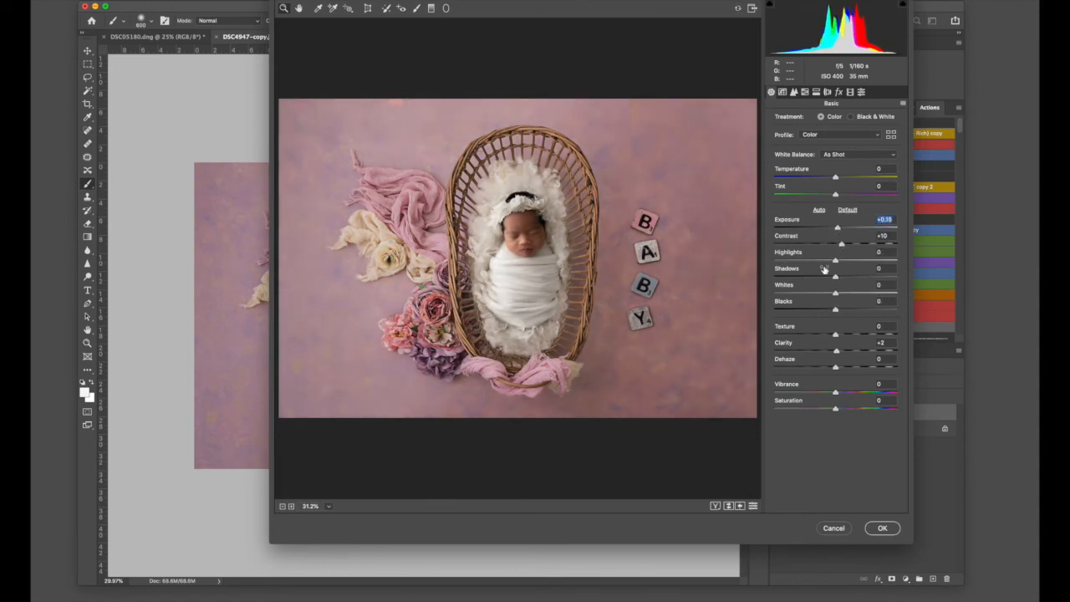
{"action": "left_click", "coordinate": [883, 528]}
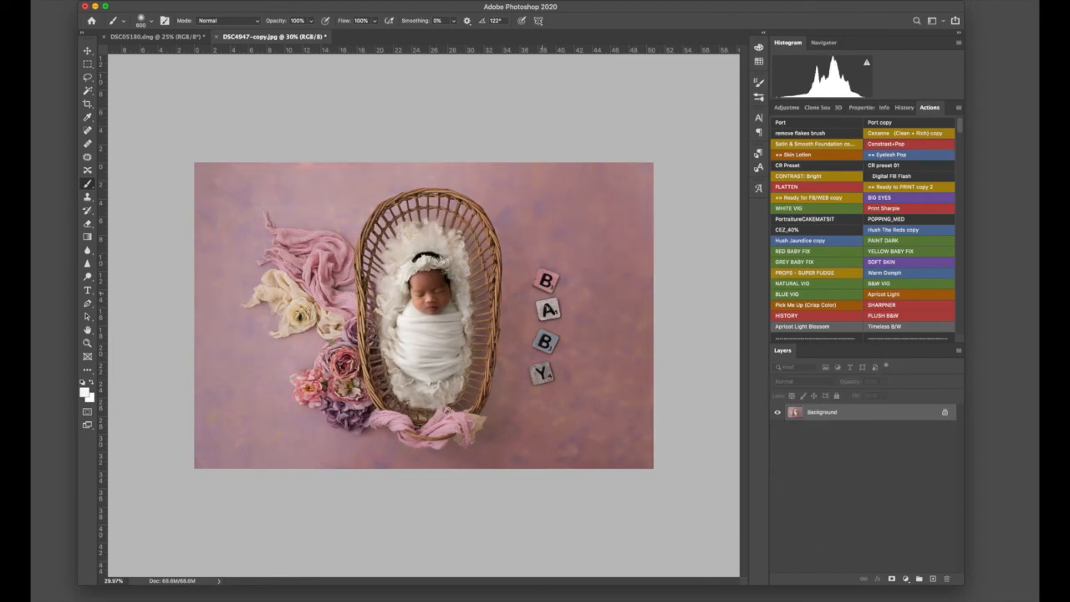
- Lasso a feathered area of the composite and brighten it with Curves, raising input 125 to output 144
{"action": "left_click", "coordinate": [87, 77]}
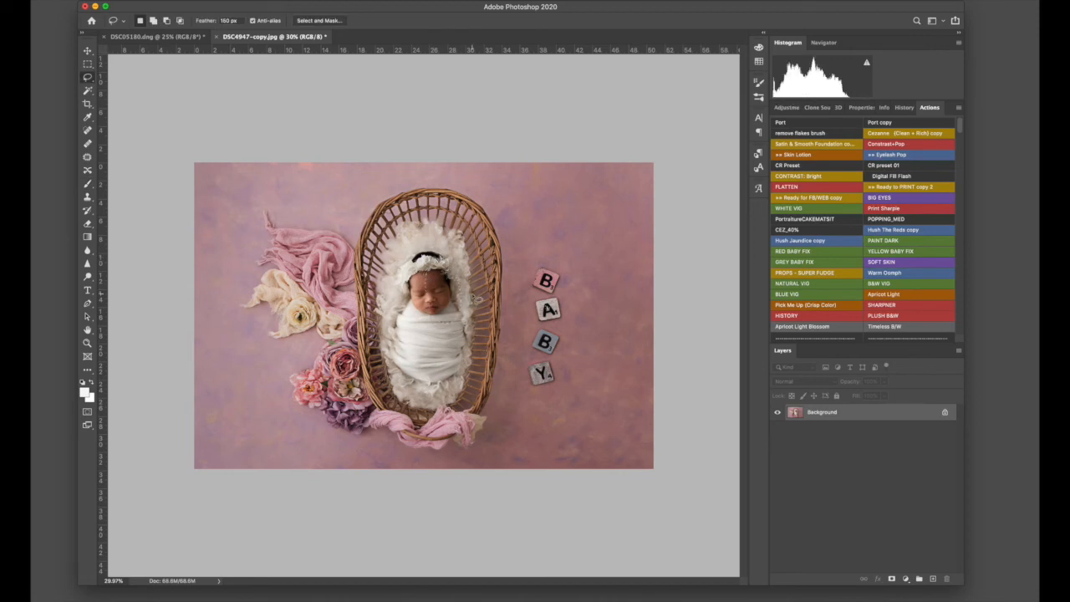
{"action": "key", "text": "super+m"}
{"action": "left_click_drag", "start_coordinate": [705, 220], "coordinate": [701, 211]}
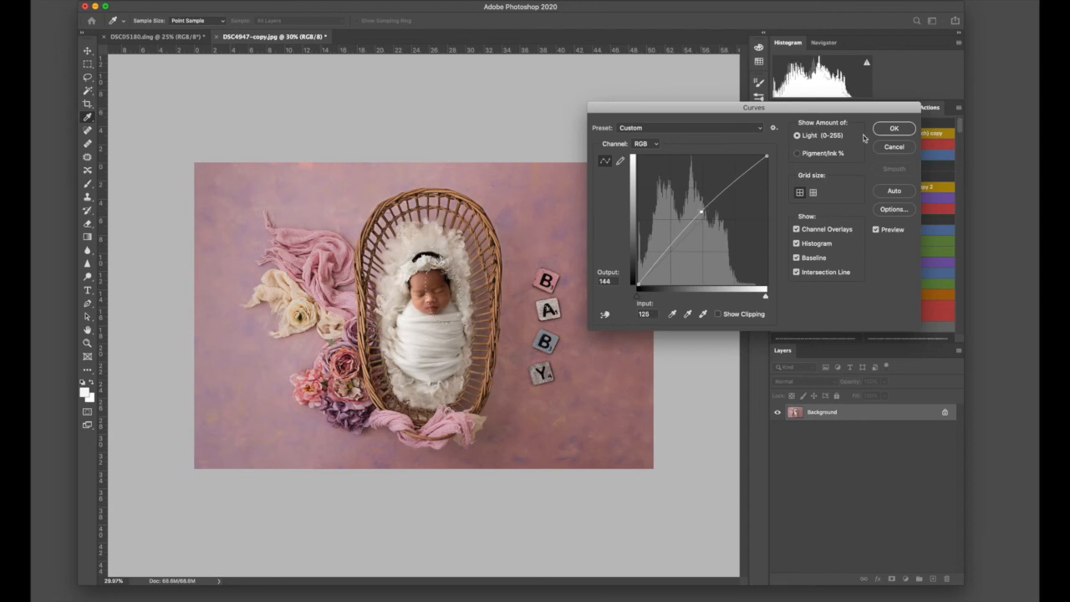
{"action": "left_click", "coordinate": [889, 131]}
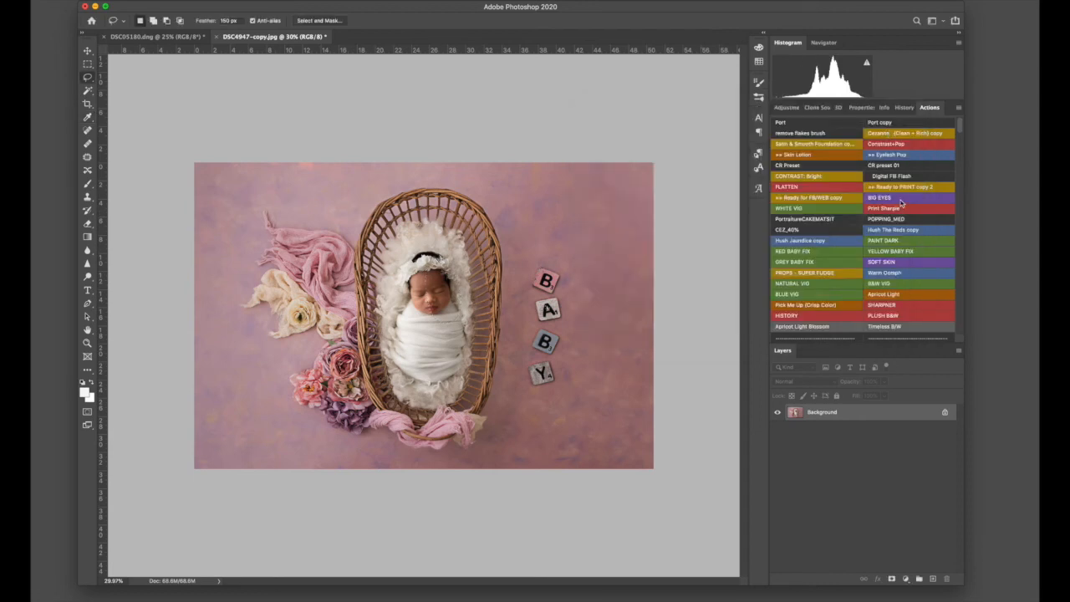
- Run the Cezanne (Clean + Rich) action, reduce its group opacity to 30%, and flatten the image
{"action": "left_click", "coordinate": [910, 133]}
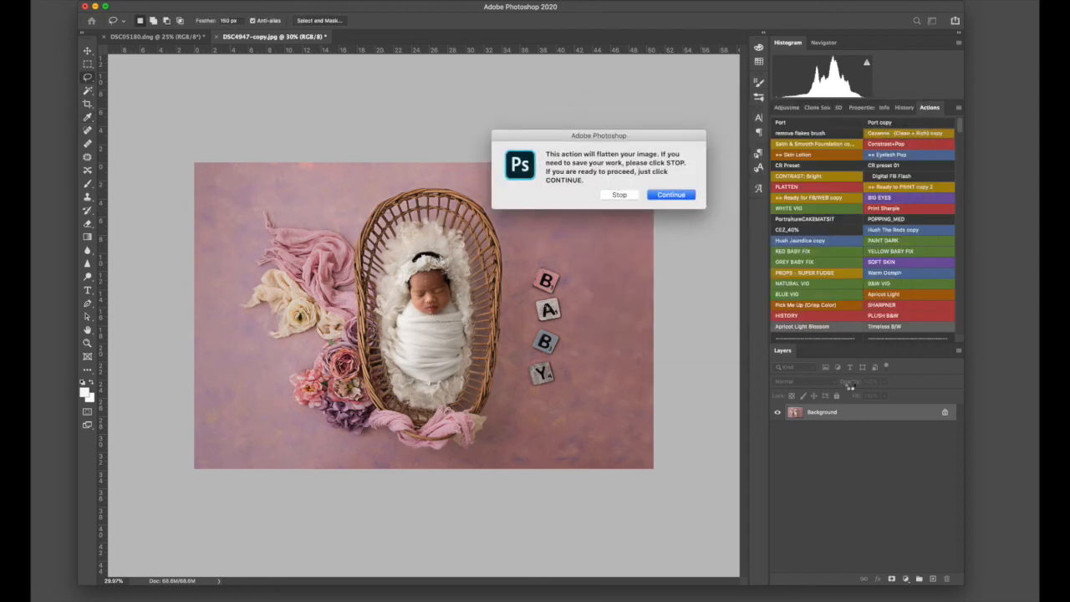
{"action": "key", "text": "Return"}
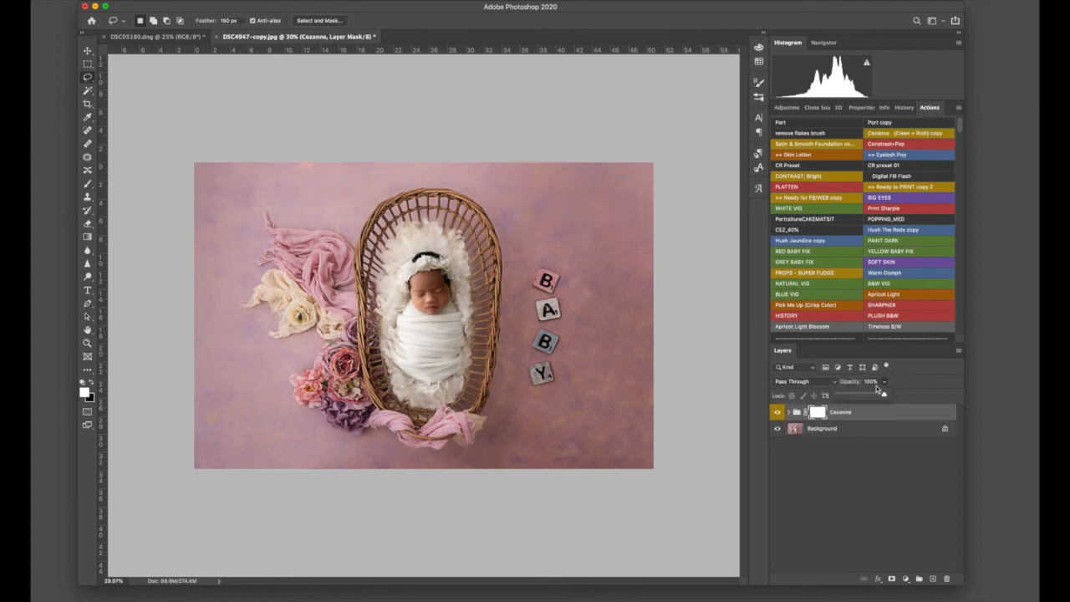
{"action": "left_click", "coordinate": [854, 395]}
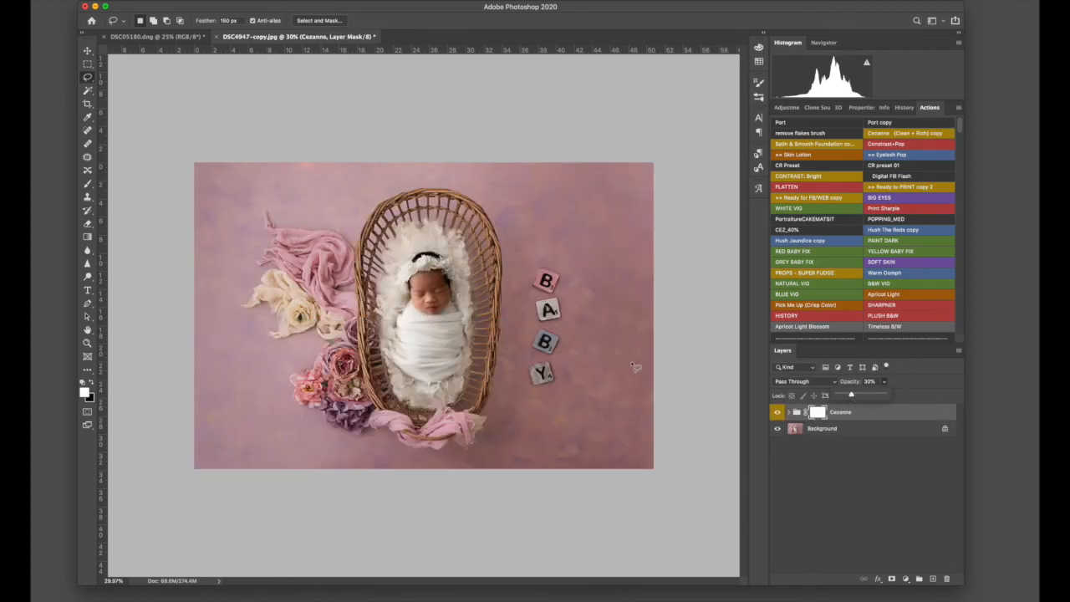
{"action": "left_click", "coordinate": [903, 186]}
- Apply the Natural Vignette action, set its layer opacity to 30%, and merge it into the background
{"action": "scroll", "coordinate": [911, 184], "scroll_direction": "down", "scroll_amount": 5}
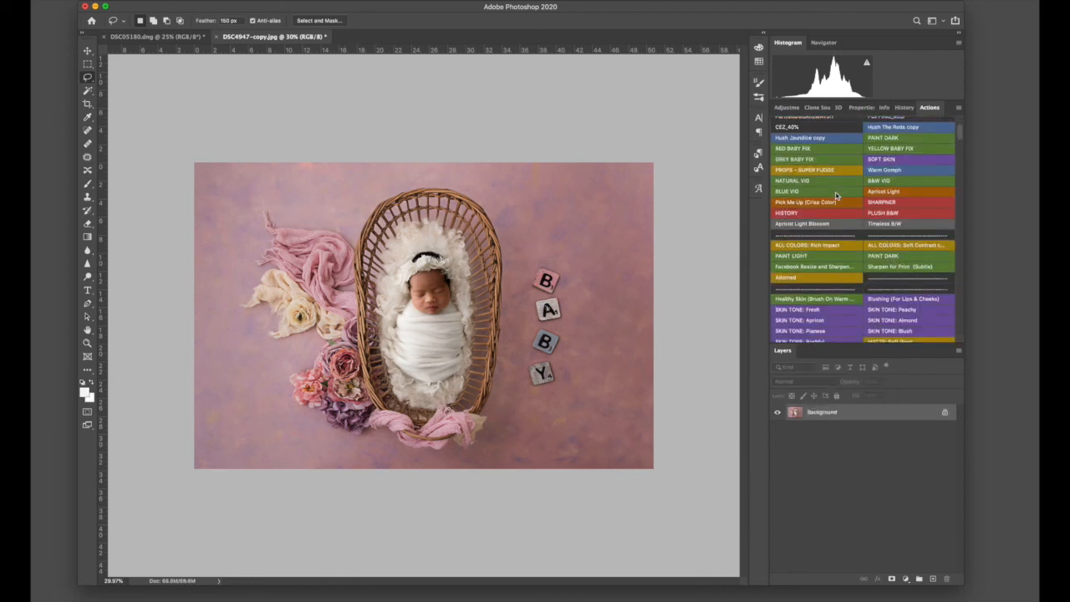
{"action": "left_click", "coordinate": [833, 183]}
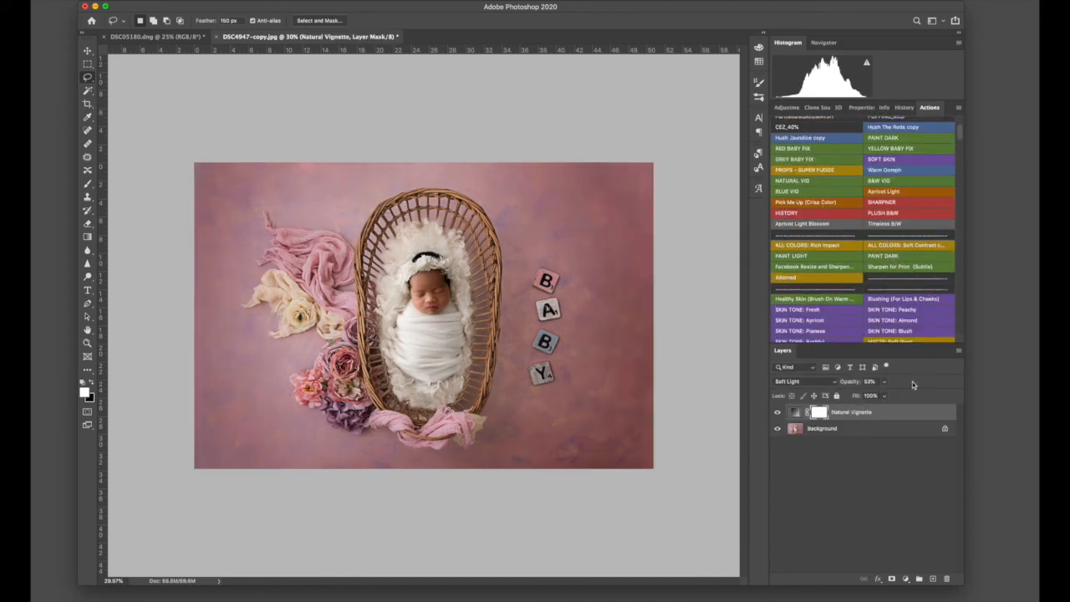
{"action": "left_click", "coordinate": [883, 381]}
{"action": "left_click_drag", "start_coordinate": [882, 396], "coordinate": [873, 396]}
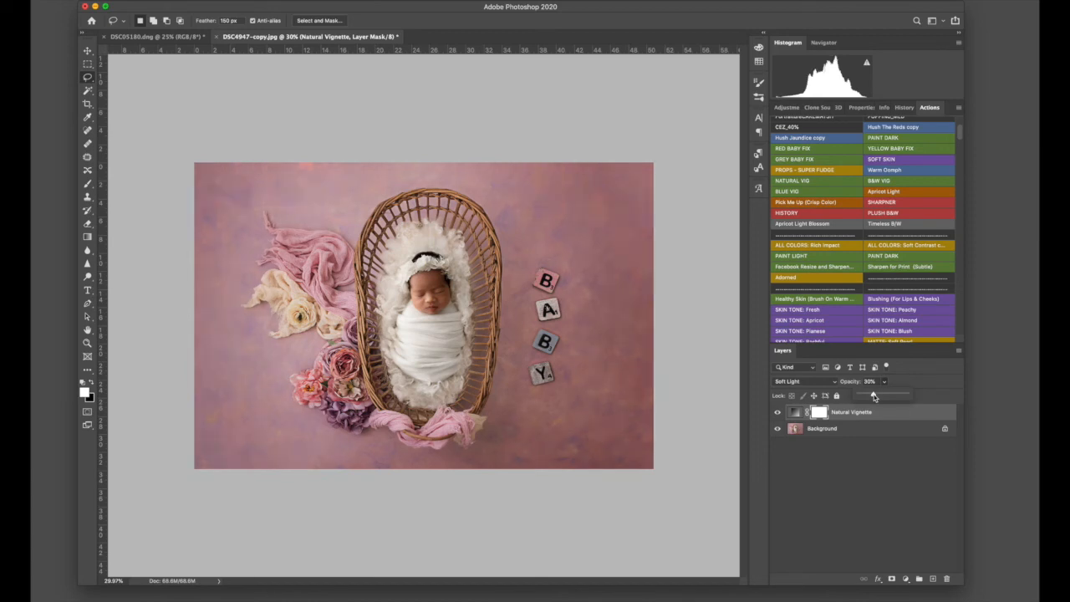
{"action": "key", "text": "super+e"}
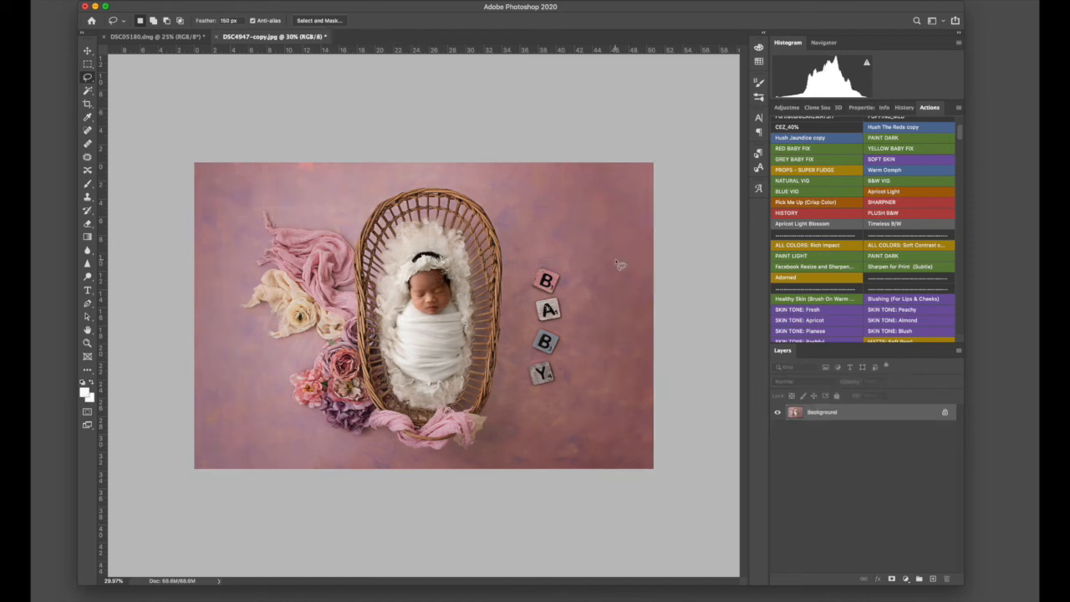
{"action": "left_click", "coordinate": [190, 37]}
{"action": "left_click", "coordinate": [276, 37]}
{"action": "right_click", "coordinate": [784, 600]}
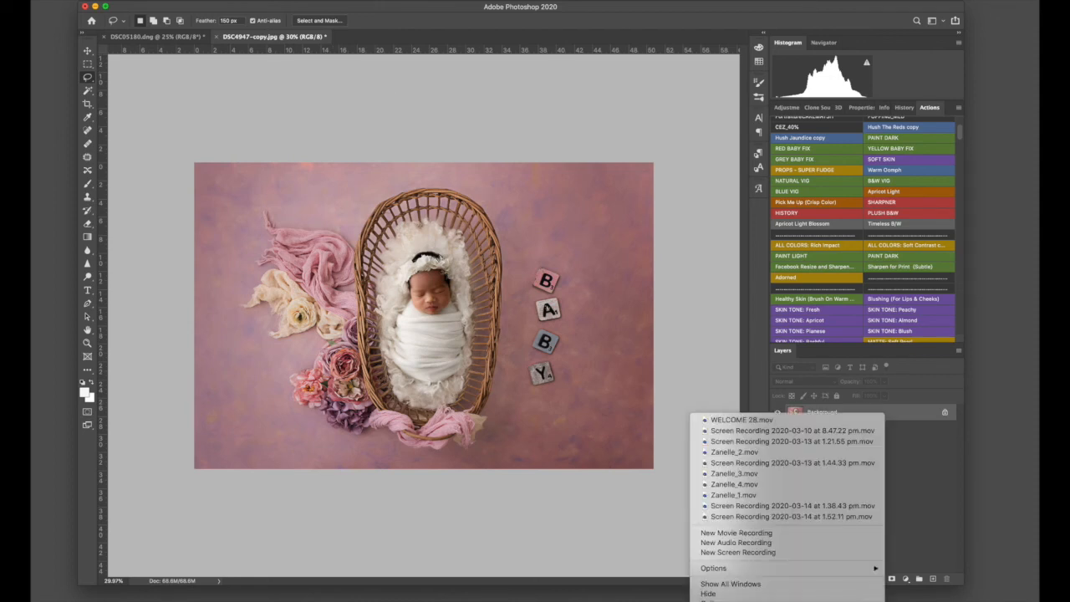
{"action": "left_click", "coordinate": [719, 553]}
{"action": "right_click", "coordinate": [783, 600]}
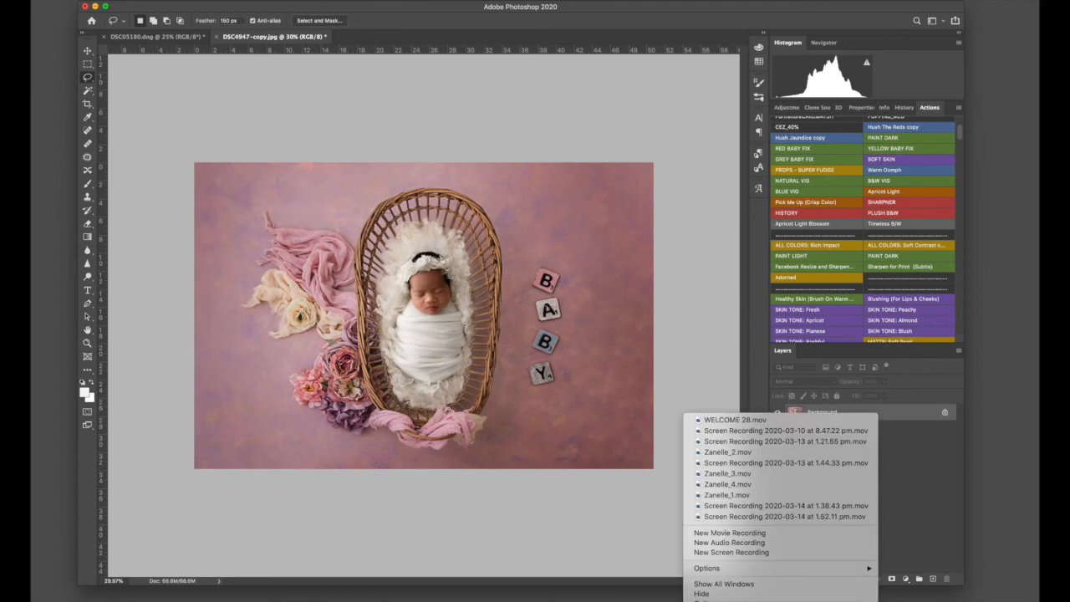
{"action": "right_click", "coordinate": [767, 600]}
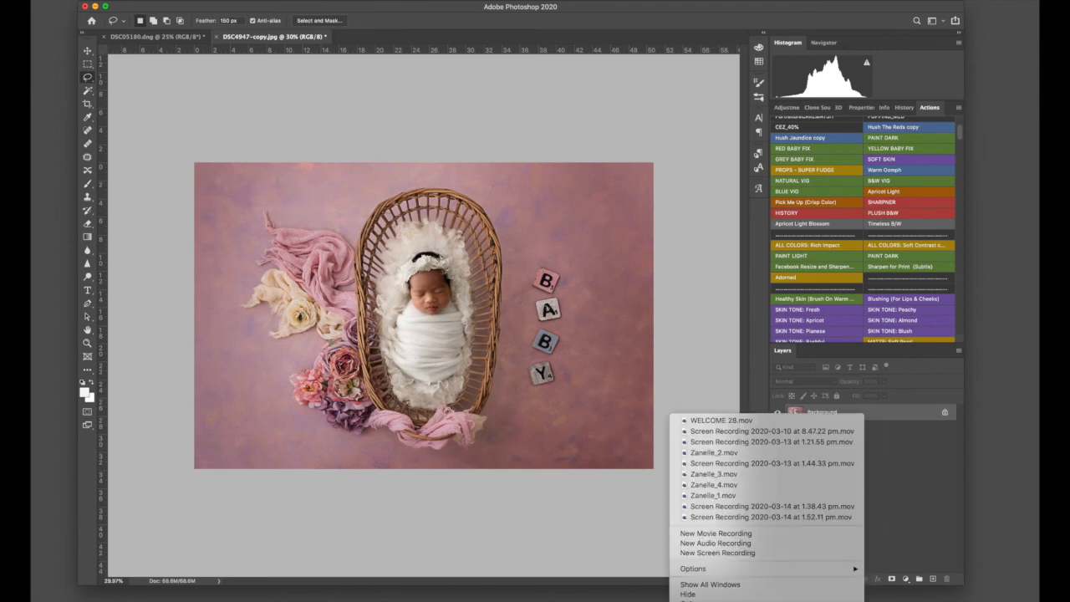
{"action": "left_click", "coordinate": [702, 565]}
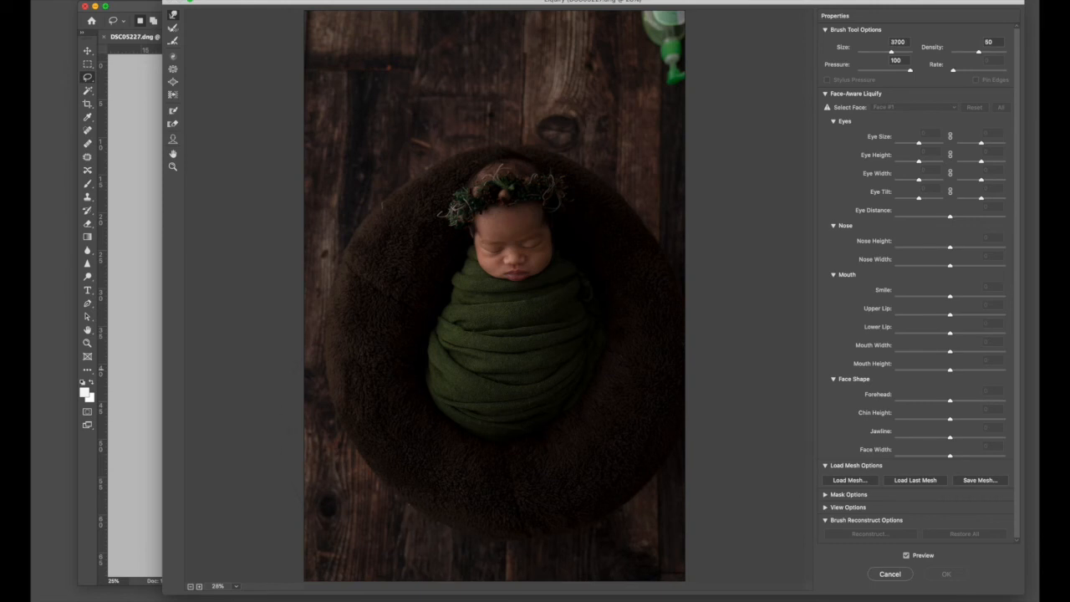
- In Liquify, push the lower-left edge and base of the green wrap inward with a large warp brush to slim the baby's outline
{"action": "left_click_drag", "start_coordinate": [428, 372], "coordinate": [452, 396]}
{"action": "key", "text": "bracketleft"}
{"action": "key", "text": "bracketleft"}
{"action": "key", "text": "bracketleft"}
{"action": "key", "text": "bracketleft"}
{"action": "key", "text": "bracketleft"}
{"action": "key", "text": "bracketleft"}
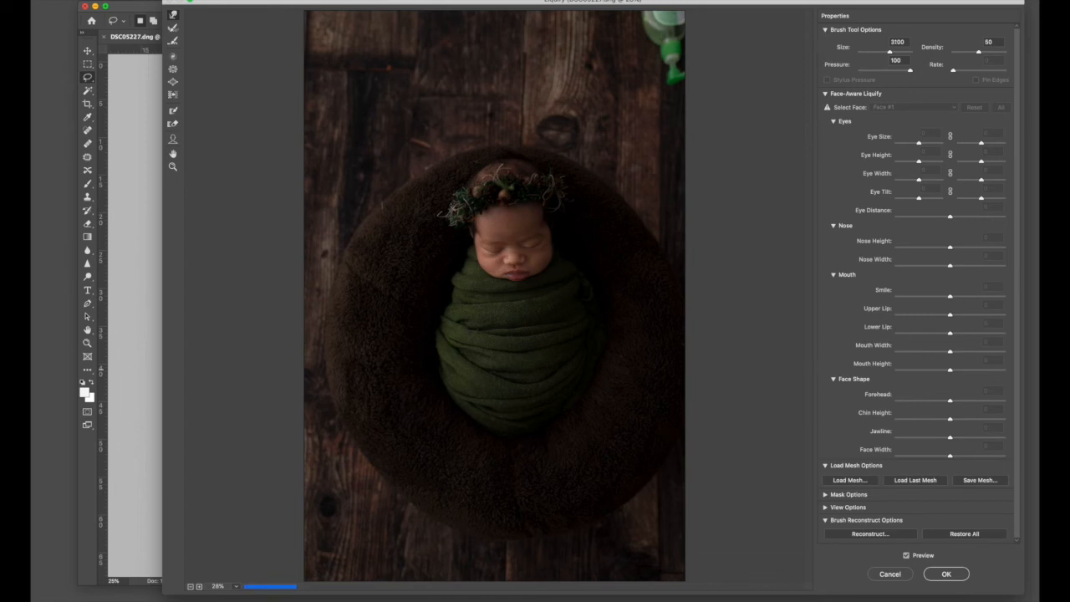
{"action": "left_click_drag", "start_coordinate": [491, 432], "coordinate": [495, 426]}
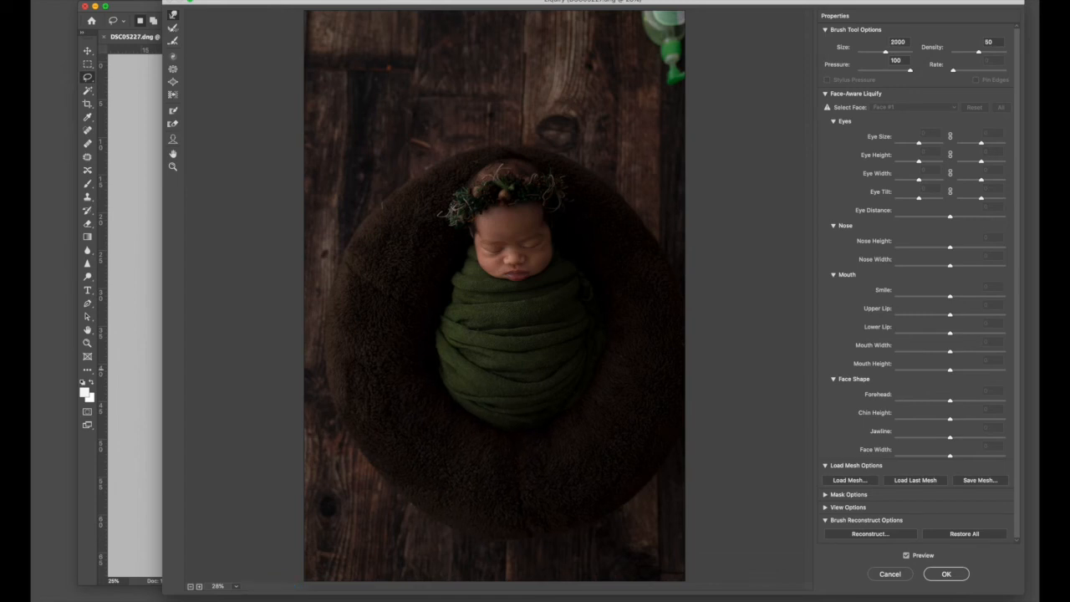
- Refine the wrap's left side and rounded base with smaller Liquify pushes and apply the distortion
{"action": "left_click_drag", "start_coordinate": [452, 298], "coordinate": [448, 297]}
{"action": "left_click_drag", "start_coordinate": [512, 428], "coordinate": [512, 418]}
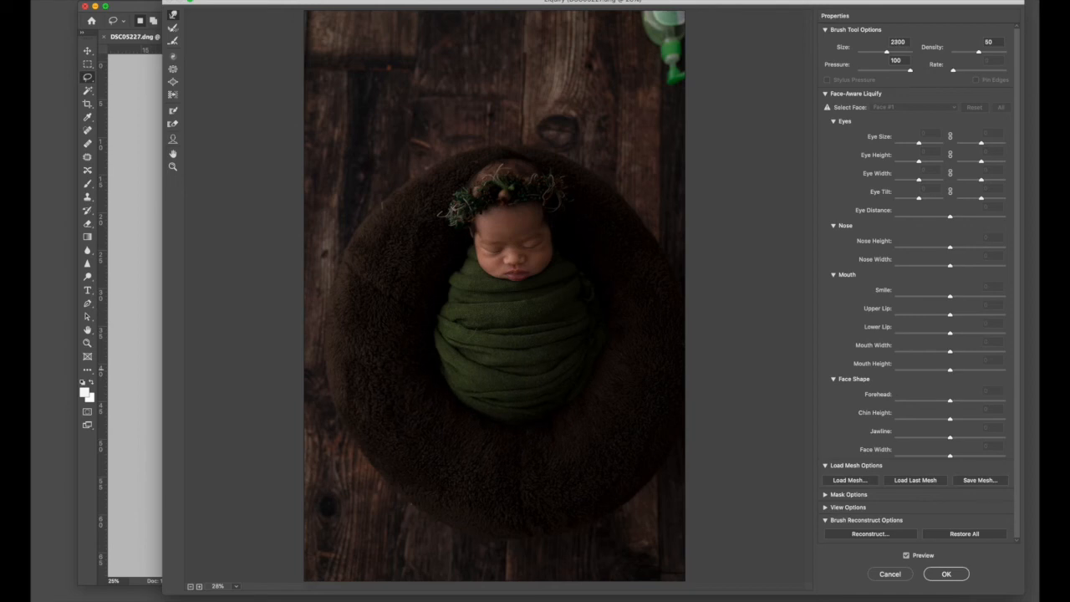
{"action": "left_click_drag", "start_coordinate": [433, 349], "coordinate": [440, 344]}
{"action": "key", "text": "bracketleft"}
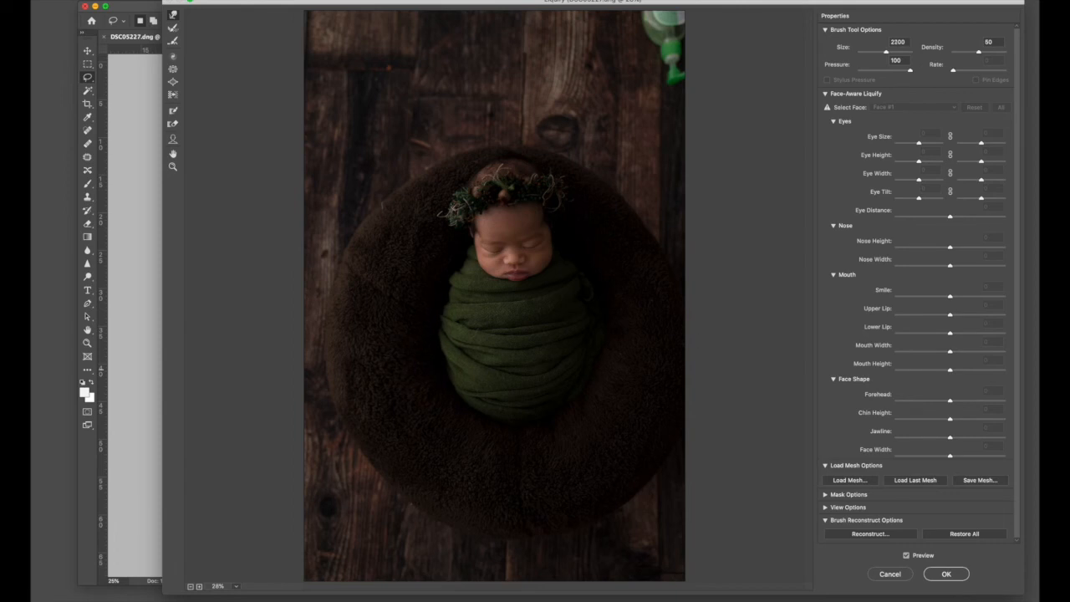
{"action": "left_click_drag", "start_coordinate": [516, 412], "coordinate": [517, 408]}
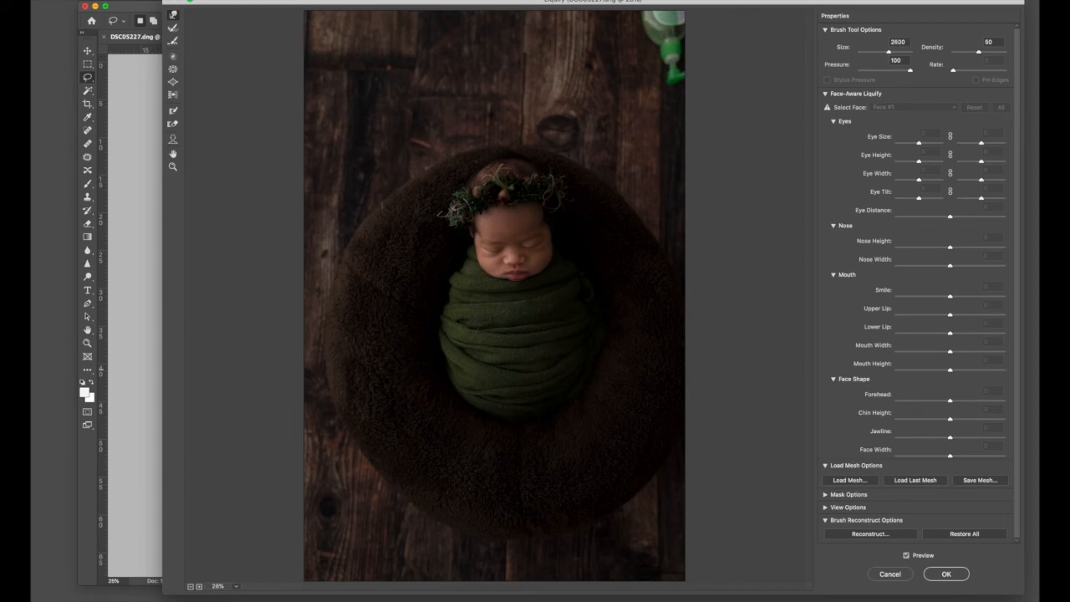
{"action": "key", "text": "bracketleft"}
{"action": "key", "text": "bracketleft"}
{"action": "key", "text": "bracketleft"}
{"action": "key", "text": "bracketleft"}
{"action": "key", "text": "bracketleft"}
{"action": "key", "text": "bracketleft"}
{"action": "key", "text": "bracketleft"}
{"action": "key", "text": "bracketleft"}
{"action": "key", "text": "bracketleft"}
{"action": "key", "text": "bracketleft"}
{"action": "key", "text": "bracketleft"}
{"action": "key", "text": "bracketleft"}
{"action": "key", "text": "bracketleft"}
{"action": "key", "text": "bracketleft"}
{"action": "key", "text": "bracketleft"}
{"action": "key", "text": "Return"}
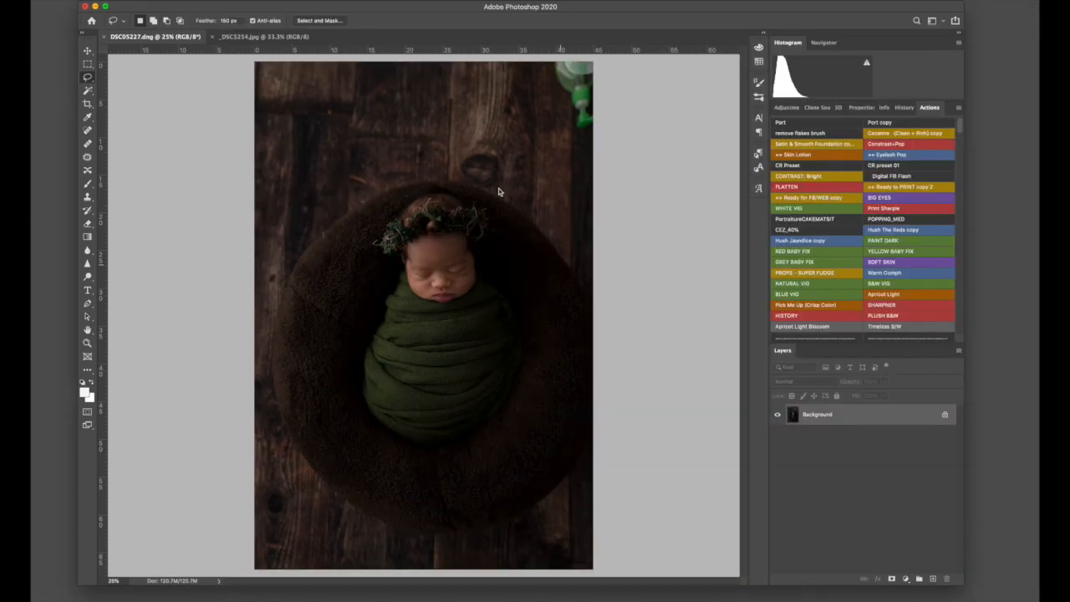
- Paint the brown fur beside the wrap on its shadowed side black with a soft brush at 100% opacity
{"action": "left_click", "coordinate": [87, 183]}
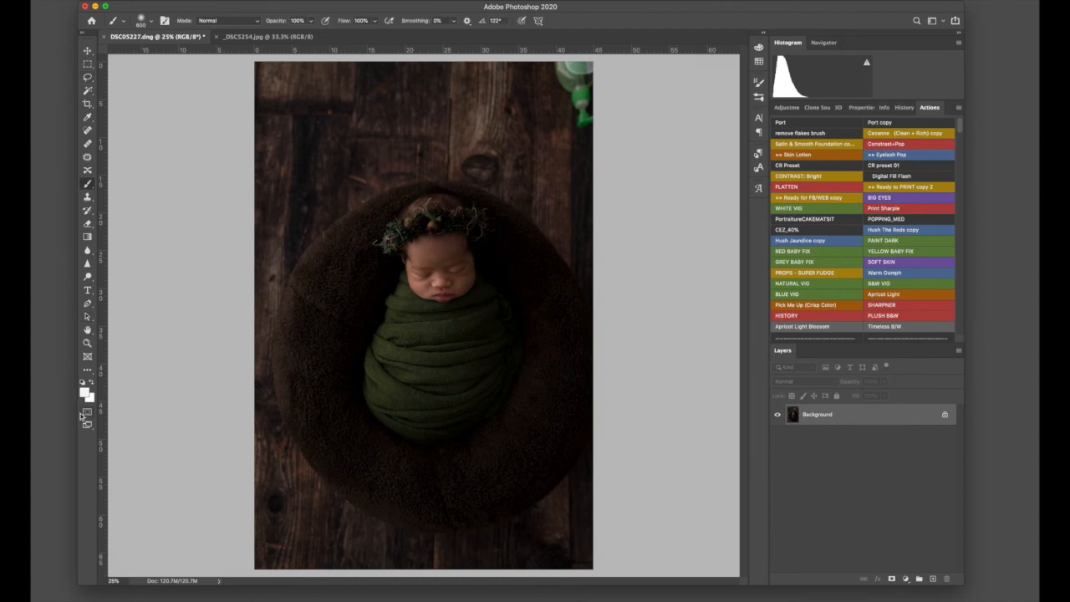
{"action": "left_click", "coordinate": [82, 382]}
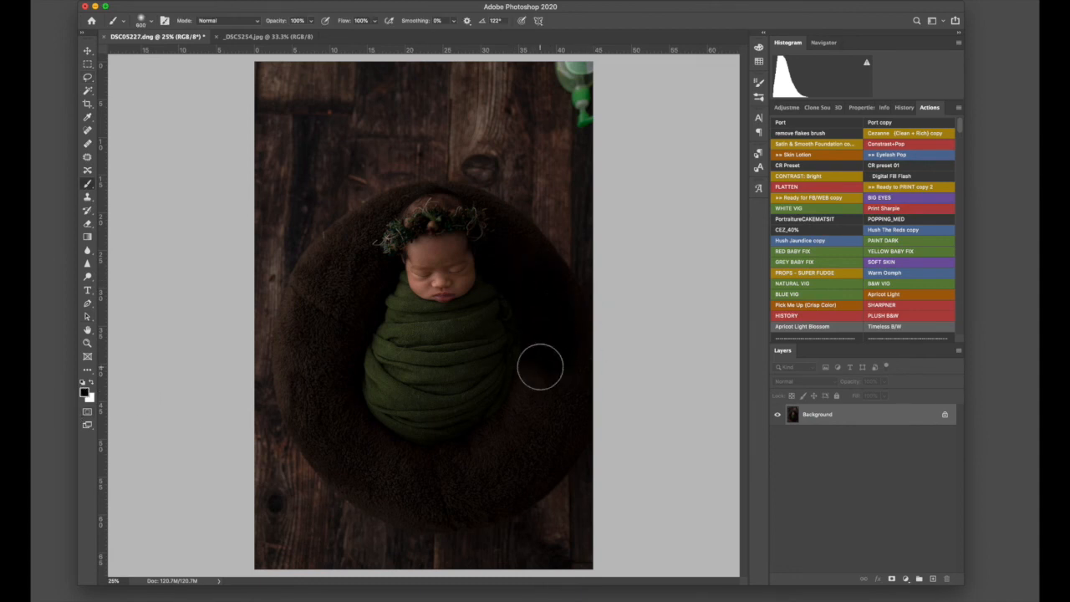
{"action": "scroll", "coordinate": [545, 362], "scroll_direction": "down", "scroll_amount": 3}
{"action": "scroll", "coordinate": [545, 362], "scroll_direction": "up", "scroll_amount": 5}
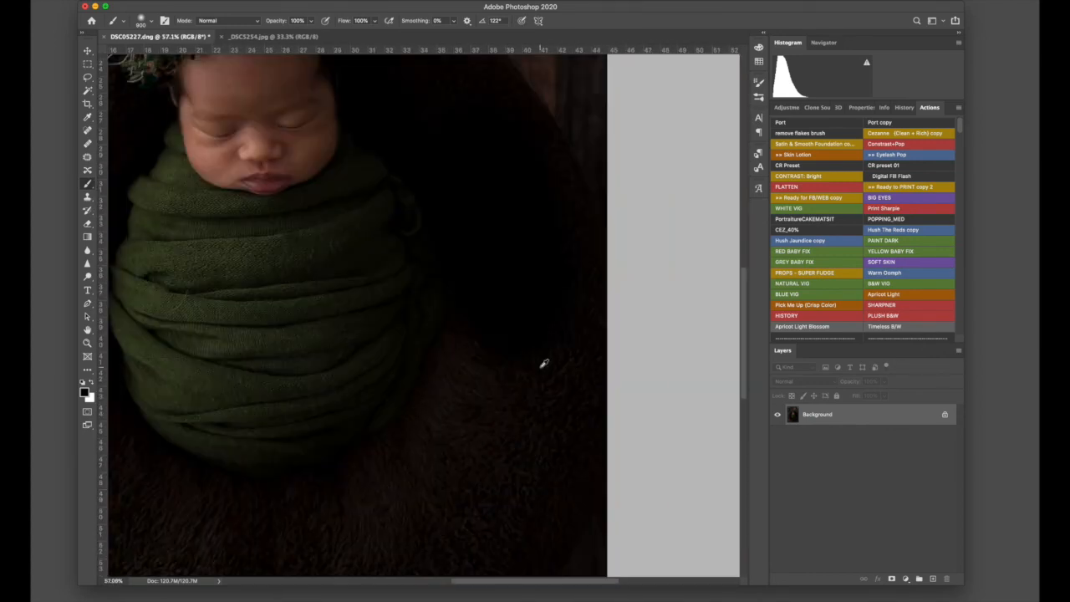
{"action": "mouse_move", "coordinate": [437, 118]}
{"action": "left_mouse_down"}
{"action": "mouse_move", "coordinate": [448, 148]}
{"action": "mouse_move", "coordinate": [457, 327]}
{"action": "mouse_move", "coordinate": [421, 491]}
{"action": "mouse_move", "coordinate": [335, 525]}
{"action": "mouse_move", "coordinate": [455, 424]}
{"action": "mouse_move", "coordinate": [525, 293]}
{"action": "left_mouse_up"}
{"action": "scroll", "coordinate": [525, 294], "scroll_direction": "up", "scroll_amount": 5}
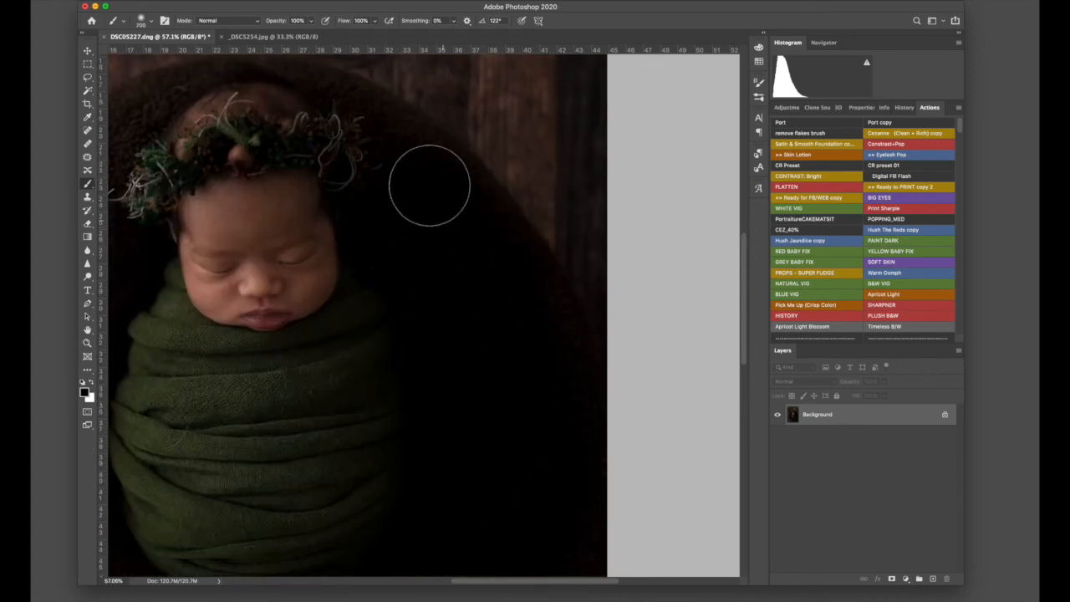
- Extend the black painting around the headband on the shadowed side and down beneath the wrap's base
{"action": "mouse_move", "coordinate": [391, 120]}
{"action": "left_mouse_down"}
{"action": "mouse_move", "coordinate": [368, 85]}
{"action": "mouse_move", "coordinate": [330, 81]}
{"action": "mouse_move", "coordinate": [352, 85]}
{"action": "mouse_move", "coordinate": [417, 174]}
{"action": "mouse_move", "coordinate": [396, 108]}
{"action": "mouse_move", "coordinate": [363, 89]}
{"action": "left_mouse_up"}
{"action": "key", "text": "bracketright"}
{"action": "scroll", "coordinate": [456, 228], "scroll_direction": "down", "scroll_amount": 3}
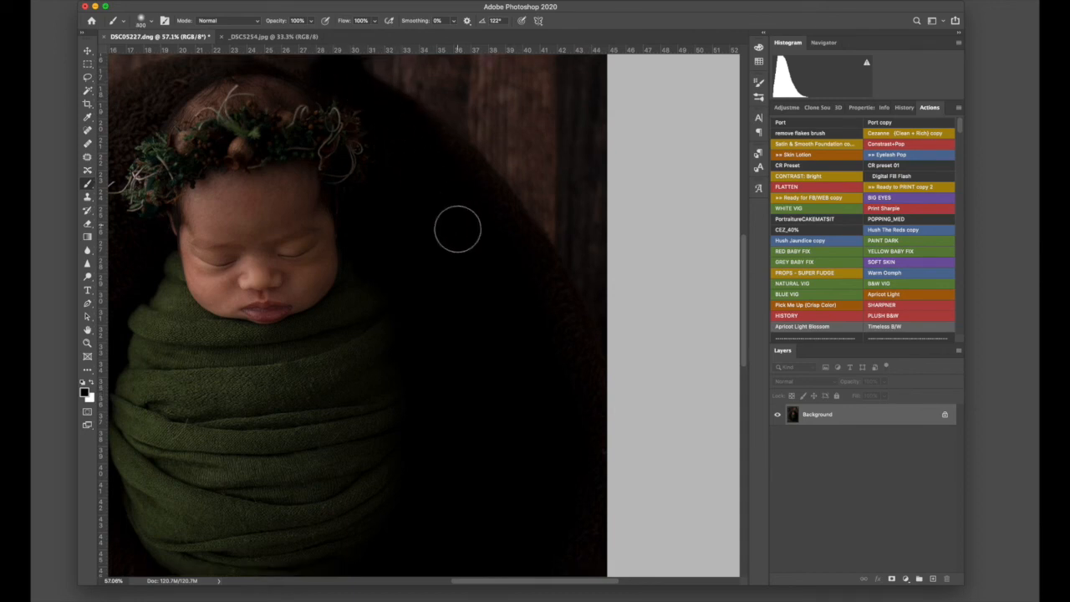
{"action": "key", "text": "bracketright"}
{"action": "key", "text": "bracketright"}
{"action": "scroll", "coordinate": [530, 255], "scroll_direction": "down", "scroll_amount": 6}
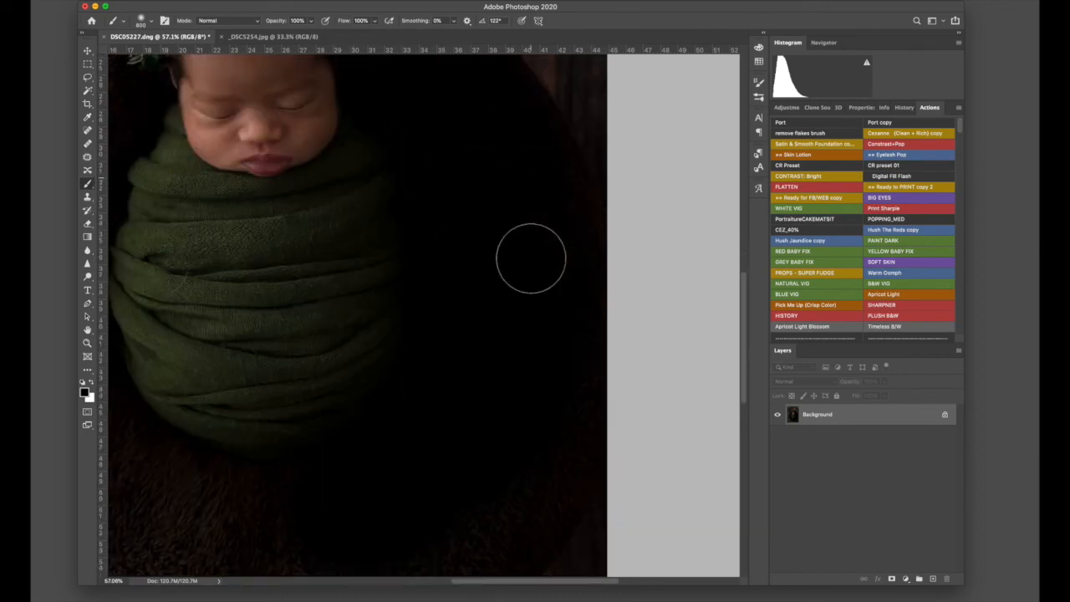
{"action": "scroll", "coordinate": [482, 411], "scroll_direction": "down", "scroll_amount": 5}
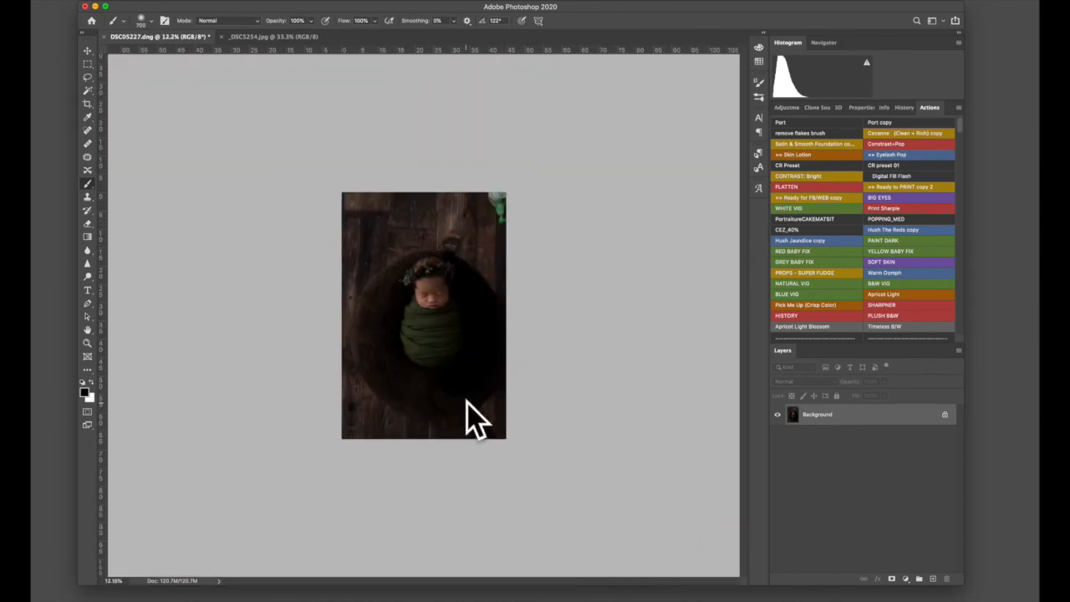
- Copy the entire baby photo into _DSC5254.jpg as a new layer and add a layer mask to it
{"action": "key", "text": "super+a"}
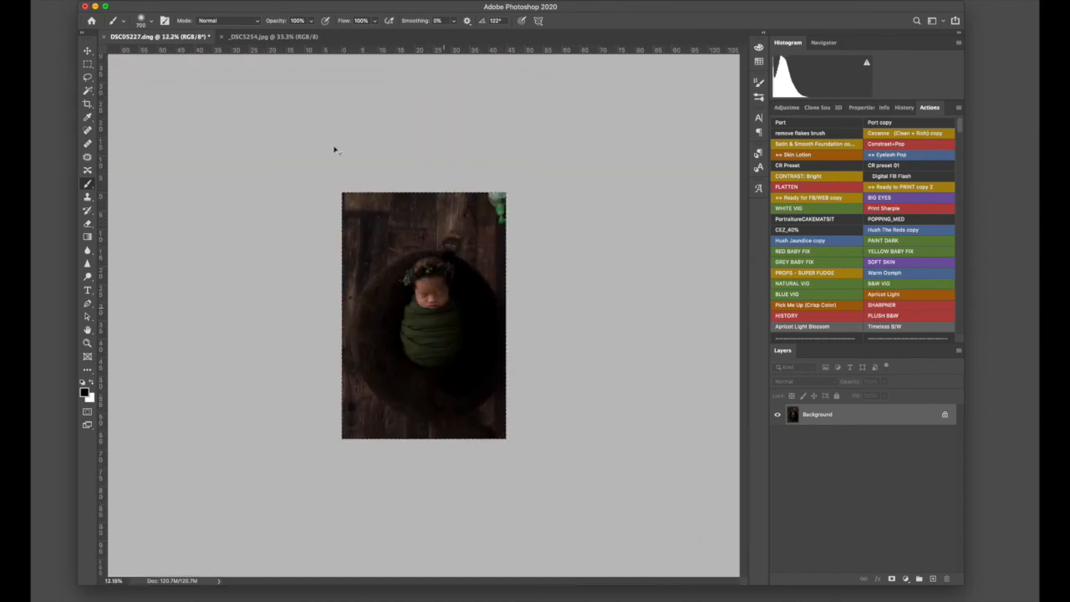
{"action": "left_click", "coordinate": [275, 37]}
{"action": "key", "text": "super+v"}
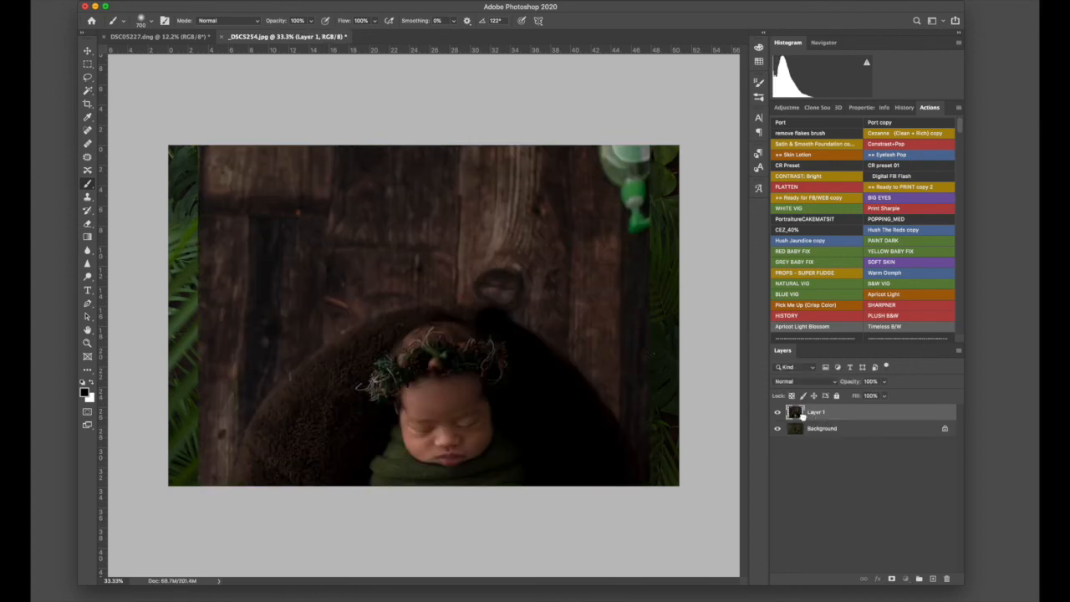
{"action": "left_click", "coordinate": [890, 579]}
- Lower the baby layer's opacity to 47%, then scale it to about 42.89% and position the baby inside the basket
{"action": "left_click_drag", "start_coordinate": [885, 385], "coordinate": [859, 397]}
{"action": "key", "text": "super+t"}
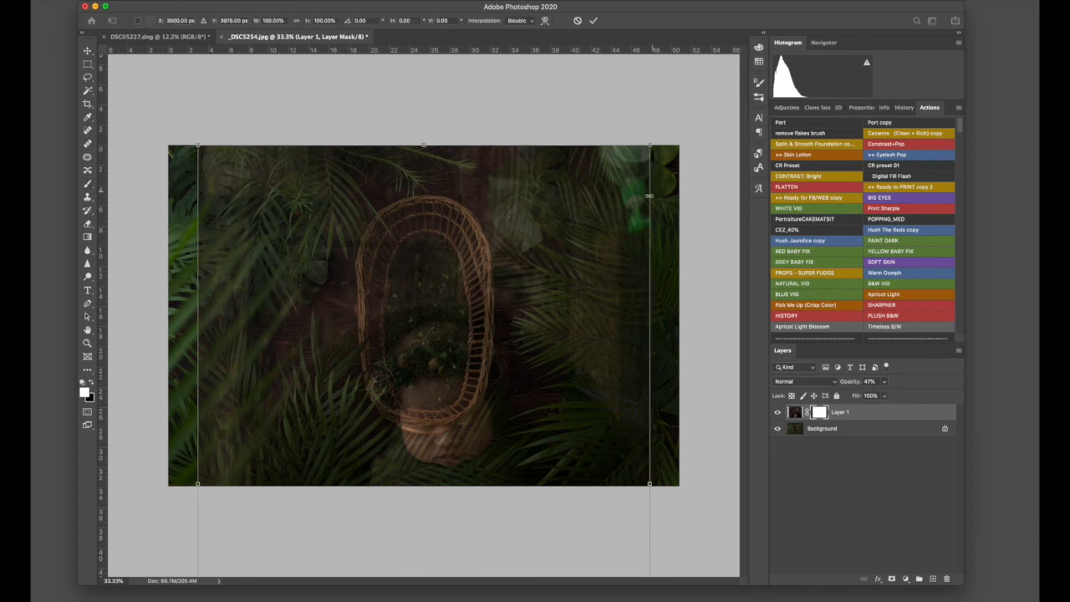
{"action": "left_click_drag", "start_coordinate": [651, 144], "coordinate": [500, 368]}
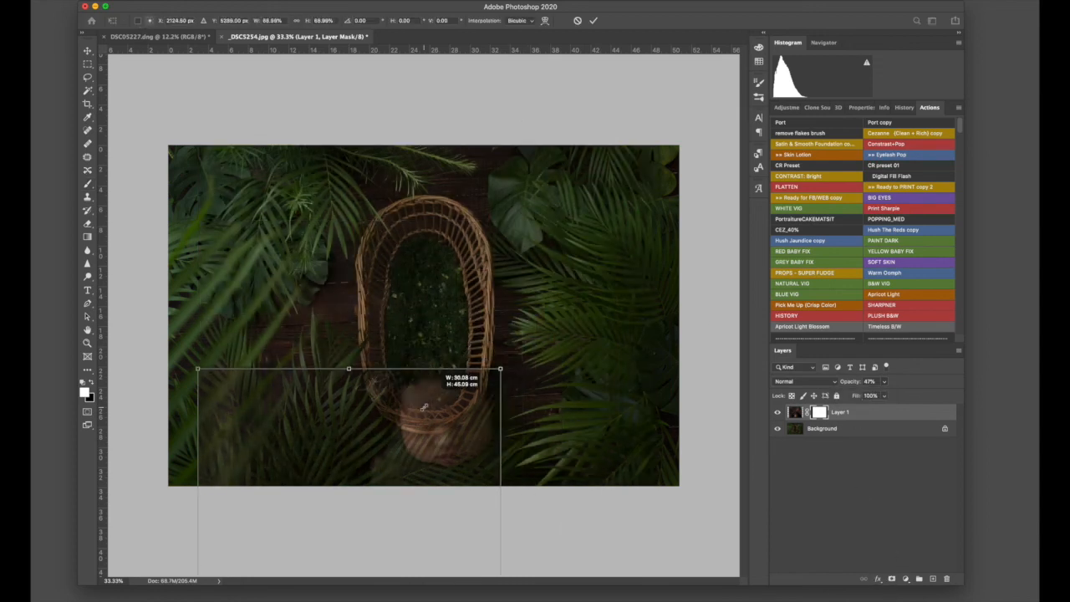
{"action": "left_click_drag", "start_coordinate": [424, 410], "coordinate": [498, 161]}
{"action": "left_click_drag", "start_coordinate": [424, 118], "coordinate": [424, 249]}
{"action": "left_click_drag", "start_coordinate": [458, 337], "coordinate": [454, 255]}
{"action": "left_click_drag", "start_coordinate": [418, 166], "coordinate": [418, 198]}
{"action": "left_click_drag", "start_coordinate": [438, 314], "coordinate": [441, 295]}
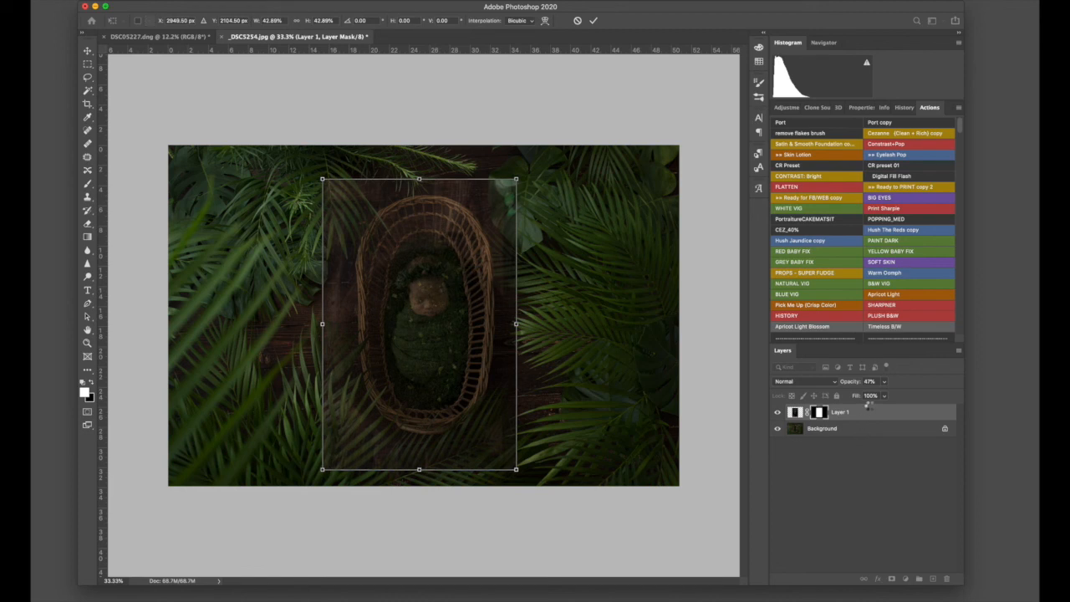
{"action": "key", "text": "Return"}
- Restore the baby layer's opacity to 100% and mask out the wood and fur surrounding the baby in black
{"action": "left_click_drag", "start_coordinate": [885, 394], "coordinate": [929, 395]}
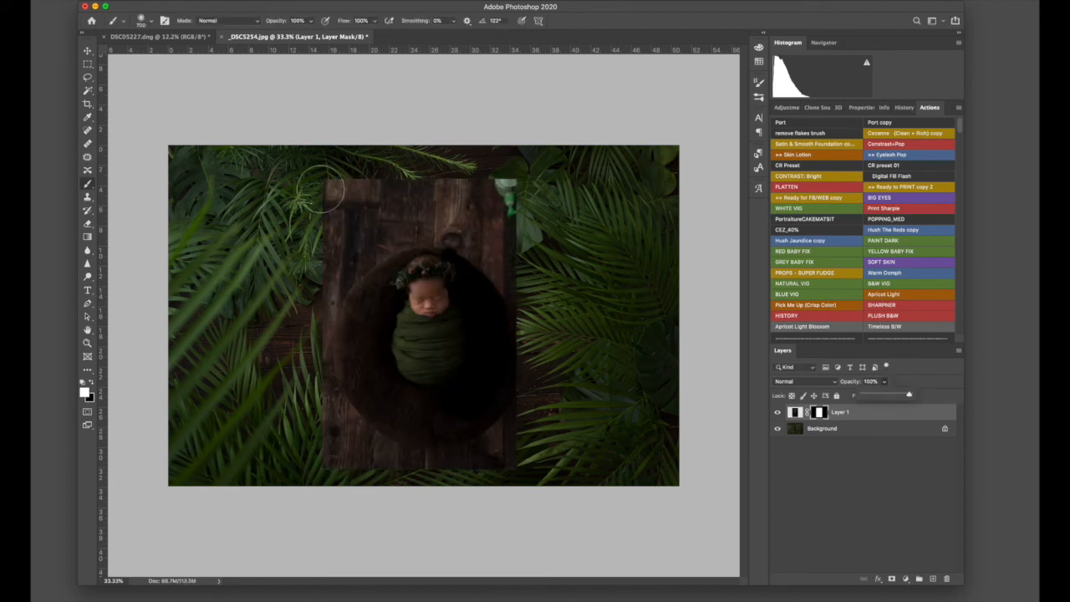
{"action": "key", "text": "x"}
{"action": "mouse_move", "coordinate": [342, 196]}
{"action": "left_mouse_down"}
{"action": "mouse_move", "coordinate": [322, 338]}
{"action": "mouse_move", "coordinate": [327, 293]}
{"action": "mouse_move", "coordinate": [325, 349]}
{"action": "mouse_move", "coordinate": [339, 393]}
{"action": "left_mouse_up"}
{"action": "mouse_move", "coordinate": [381, 452]}
{"action": "left_mouse_down"}
{"action": "mouse_move", "coordinate": [470, 451]}
{"action": "mouse_move", "coordinate": [520, 415]}
{"action": "mouse_move", "coordinate": [469, 460]}
{"action": "mouse_move", "coordinate": [552, 311]}
{"action": "mouse_move", "coordinate": [544, 306]}
{"action": "mouse_move", "coordinate": [548, 356]}
{"action": "mouse_move", "coordinate": [533, 212]}
{"action": "mouse_move", "coordinate": [480, 151]}
{"action": "mouse_move", "coordinate": [432, 174]}
{"action": "mouse_move", "coordinate": [420, 201]}
{"action": "mouse_move", "coordinate": [479, 216]}
{"action": "left_mouse_up"}
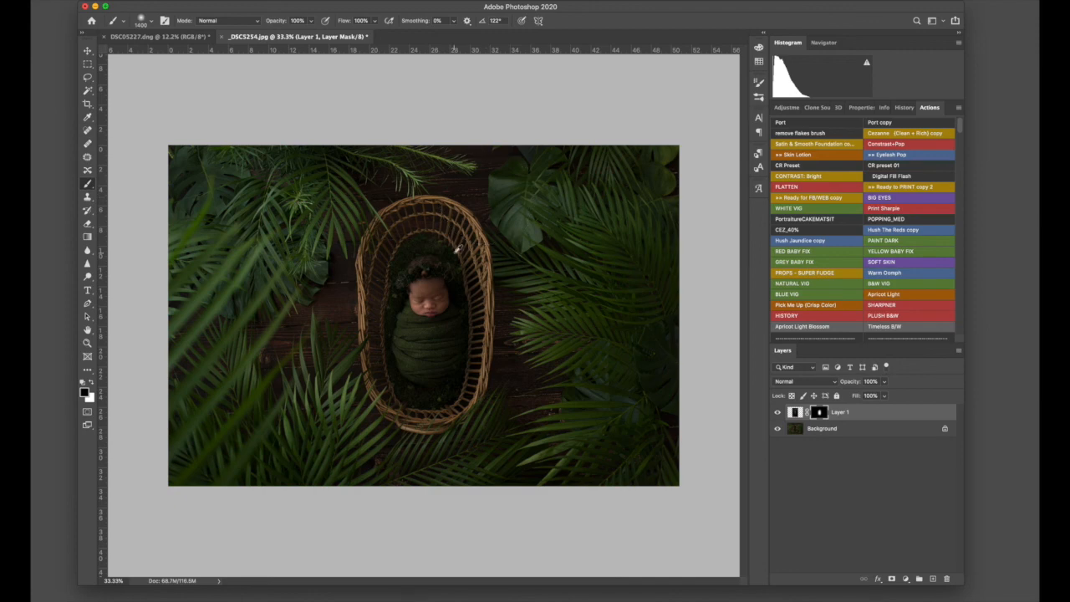
- Paint white on the layer mask with a small soft brush to bring back the baby's head, floral headband and wrap edges
{"action": "scroll", "coordinate": [458, 249], "scroll_direction": "up", "scroll_amount": 6}
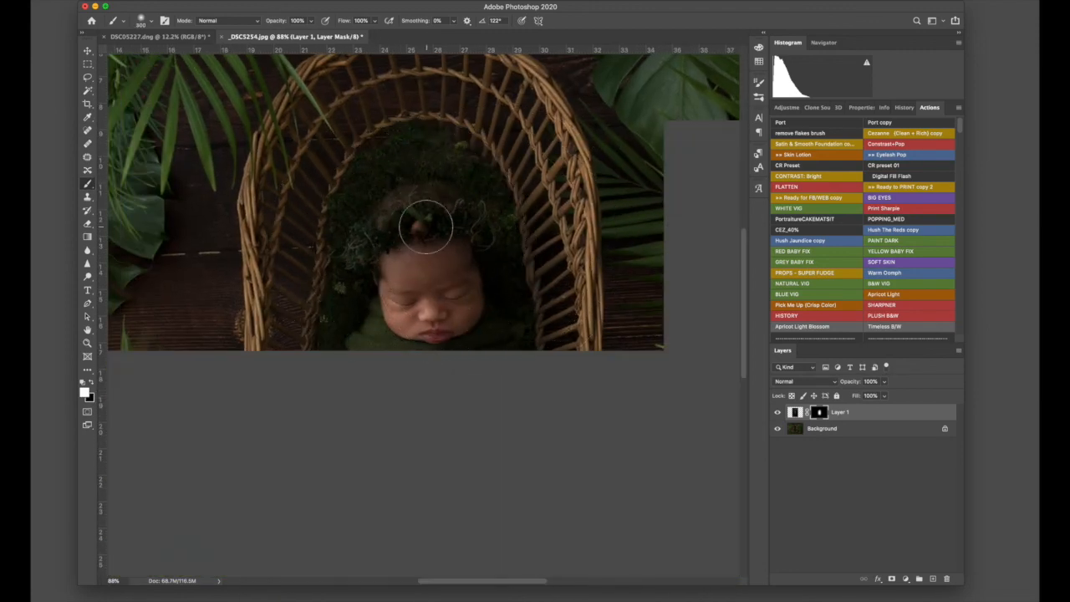
{"action": "right_click", "coordinate": [429, 229]}
{"action": "key", "text": "Return"}
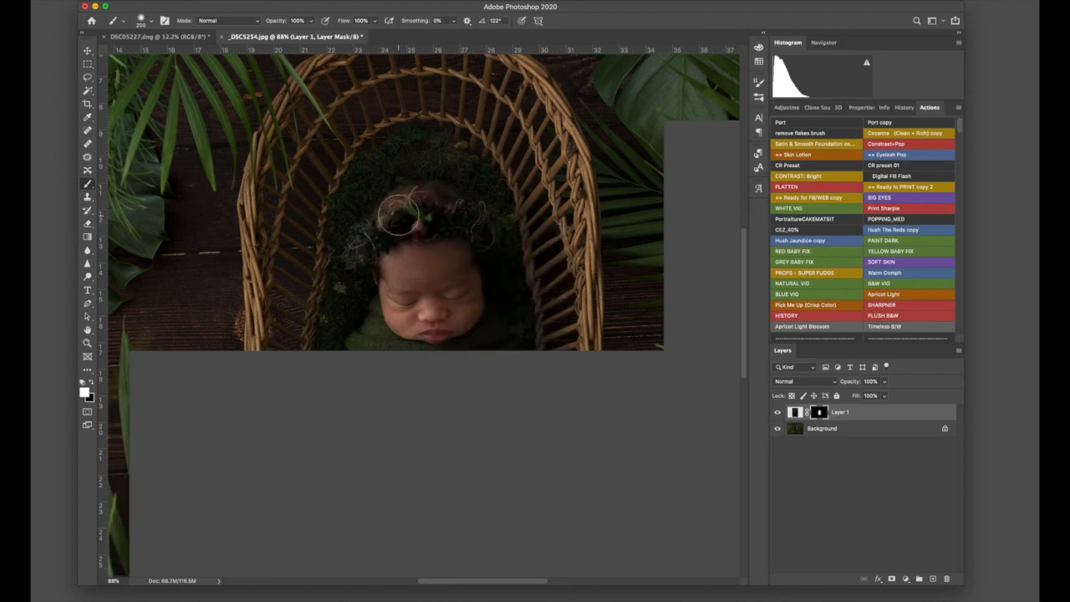
{"action": "key", "text": "bracketleft"}
{"action": "key", "text": "bracketleft"}
{"action": "mouse_move", "coordinate": [447, 208]}
{"action": "left_mouse_down"}
{"action": "mouse_move", "coordinate": [415, 198]}
{"action": "mouse_move", "coordinate": [379, 240]}
{"action": "left_mouse_up"}
{"action": "scroll", "coordinate": [393, 234], "scroll_direction": "down", "scroll_amount": 5}
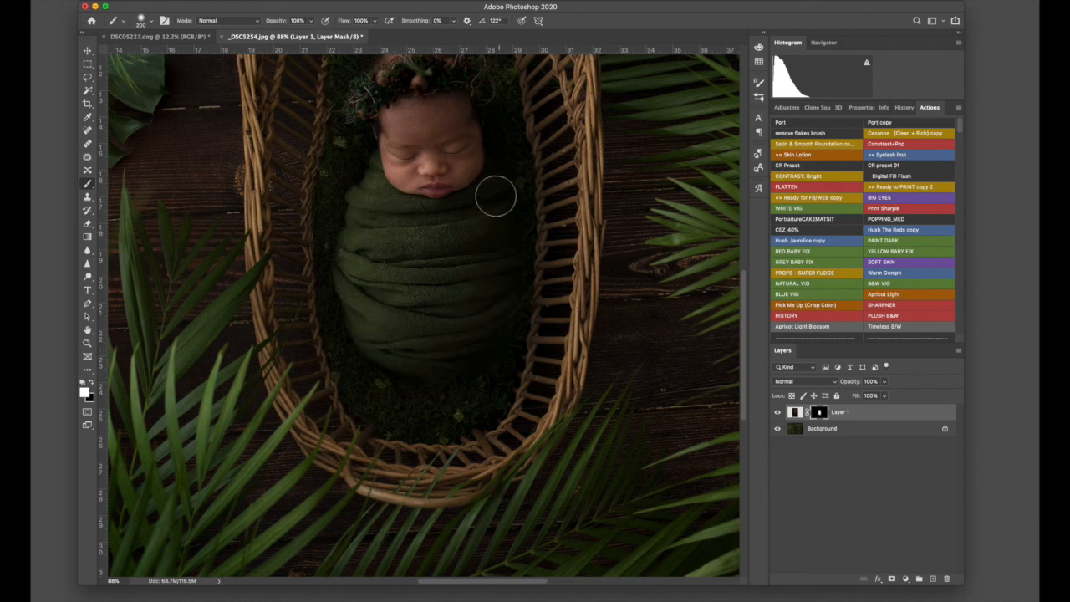
{"action": "scroll", "coordinate": [440, 200], "scroll_direction": "up", "scroll_amount": 5}
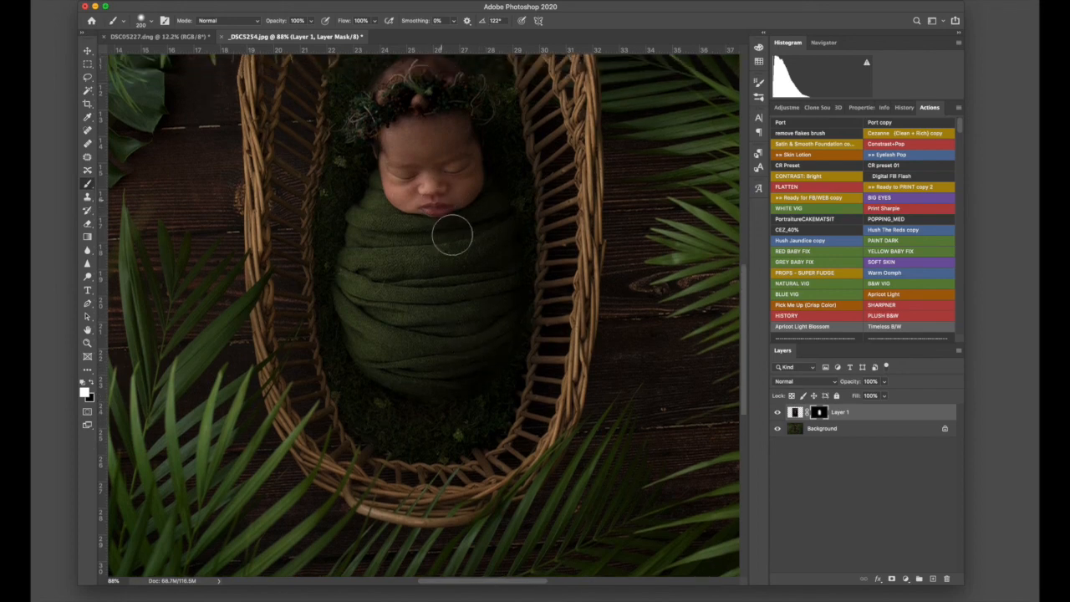
{"action": "key", "text": "bracketright"}
{"action": "key", "text": "bracketright"}
{"action": "key", "text": "bracketright"}
{"action": "key", "text": "bracketright"}
{"action": "key", "text": "bracketright"}
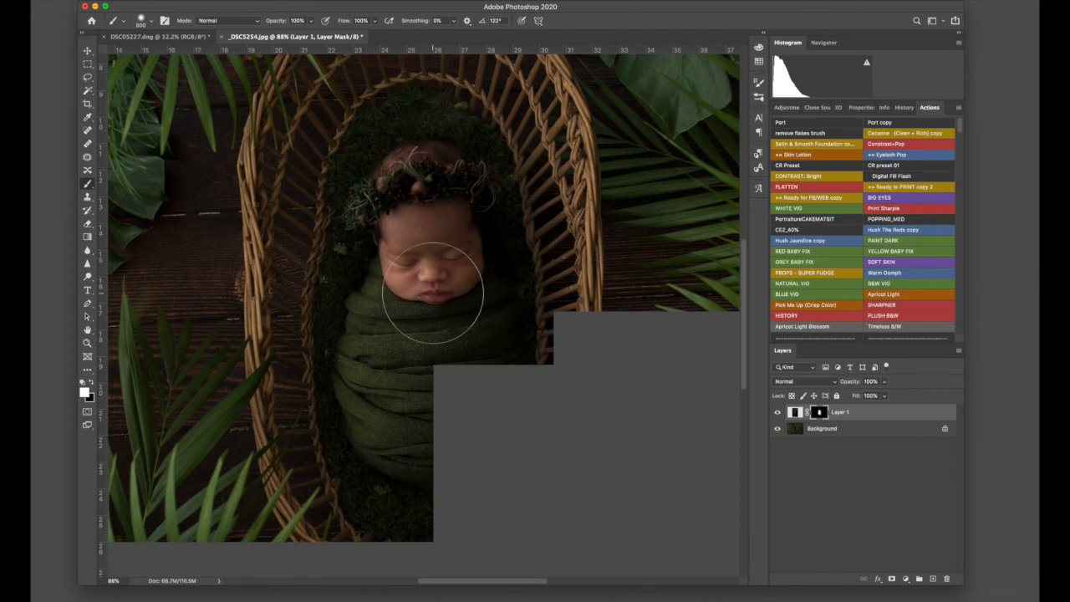
{"action": "scroll", "coordinate": [430, 305], "scroll_direction": "down", "scroll_amount": 3}
{"action": "key", "text": "bracketleft"}
{"action": "key", "text": "bracketleft"}
{"action": "key", "text": "bracketleft"}
{"action": "key", "text": "bracketleft"}
{"action": "scroll", "coordinate": [442, 276], "scroll_direction": "up", "scroll_amount": 8}
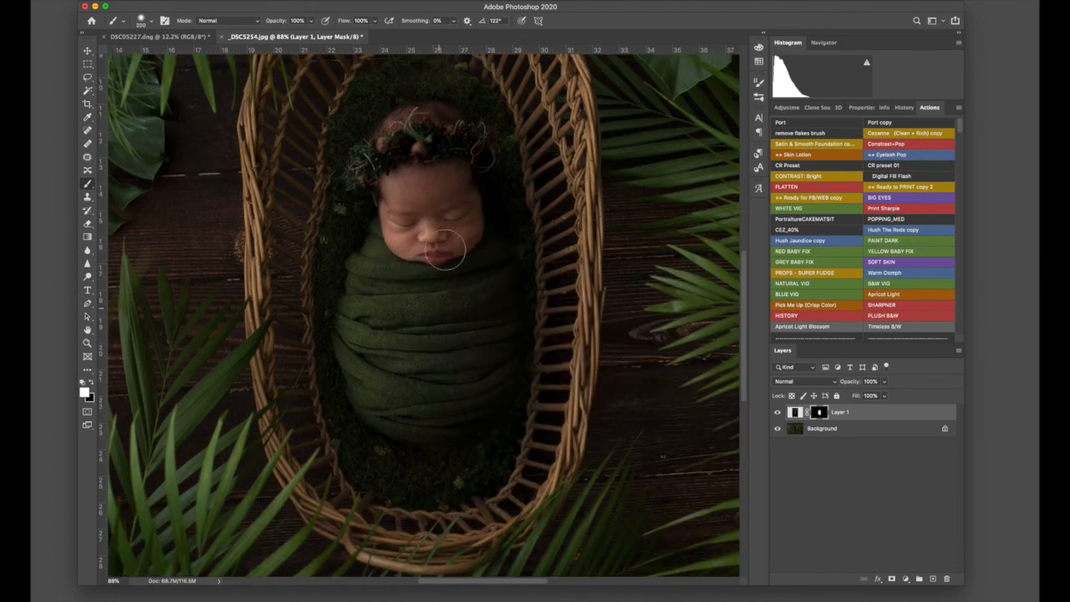
- Paint black on the mask with a 20% opacity brush to blend the moss above and beside the baby's head
{"action": "right_click", "coordinate": [418, 211]}
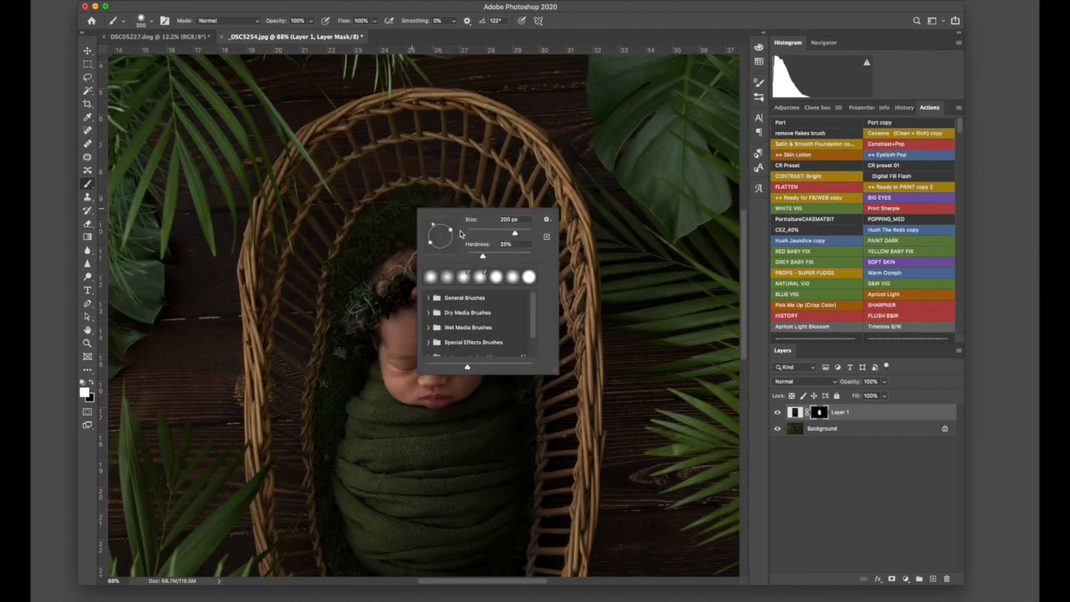
{"action": "left_click", "coordinate": [460, 187]}
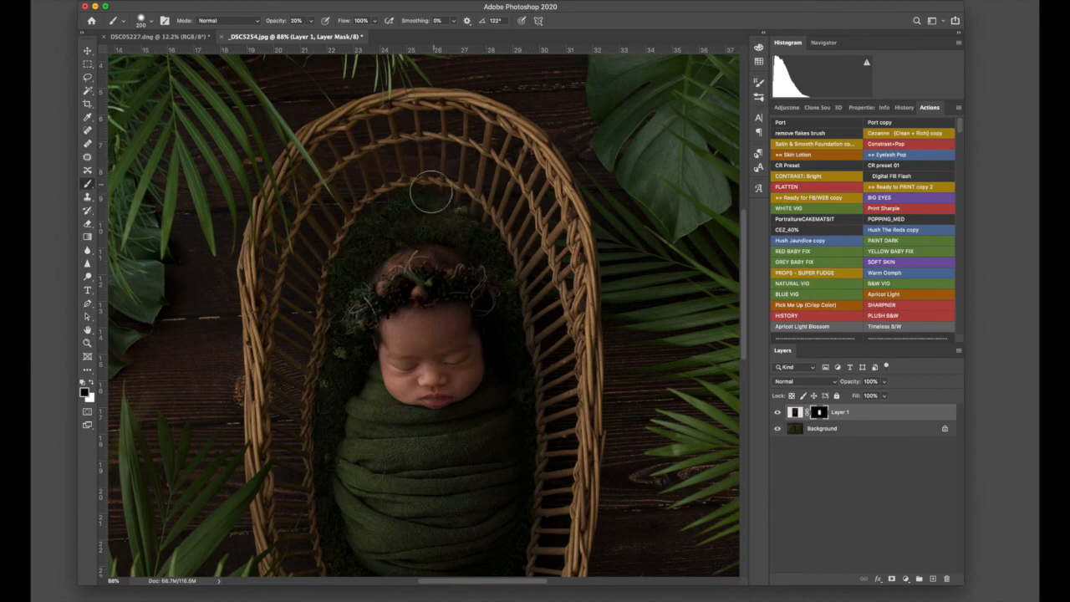
{"action": "mouse_move", "coordinate": [434, 211]}
{"action": "left_mouse_down"}
{"action": "mouse_move", "coordinate": [458, 218]}
{"action": "mouse_move", "coordinate": [405, 222]}
{"action": "mouse_move", "coordinate": [463, 231]}
{"action": "mouse_move", "coordinate": [438, 220]}
{"action": "mouse_move", "coordinate": [492, 244]}
{"action": "mouse_move", "coordinate": [386, 227]}
{"action": "mouse_move", "coordinate": [360, 256]}
{"action": "mouse_move", "coordinate": [412, 223]}
{"action": "mouse_move", "coordinate": [518, 241]}
{"action": "mouse_move", "coordinate": [481, 243]}
{"action": "left_mouse_up"}
{"action": "key", "text": "bracketleft"}
{"action": "key", "text": "bracketleft"}
{"action": "key", "text": "bracketleft"}
{"action": "key", "text": "bracketleft"}
{"action": "key", "text": "bracketleft"}
{"action": "key", "text": "bracketleft"}
{"action": "key", "text": "bracketleft"}
{"action": "left_click", "coordinate": [364, 354]}
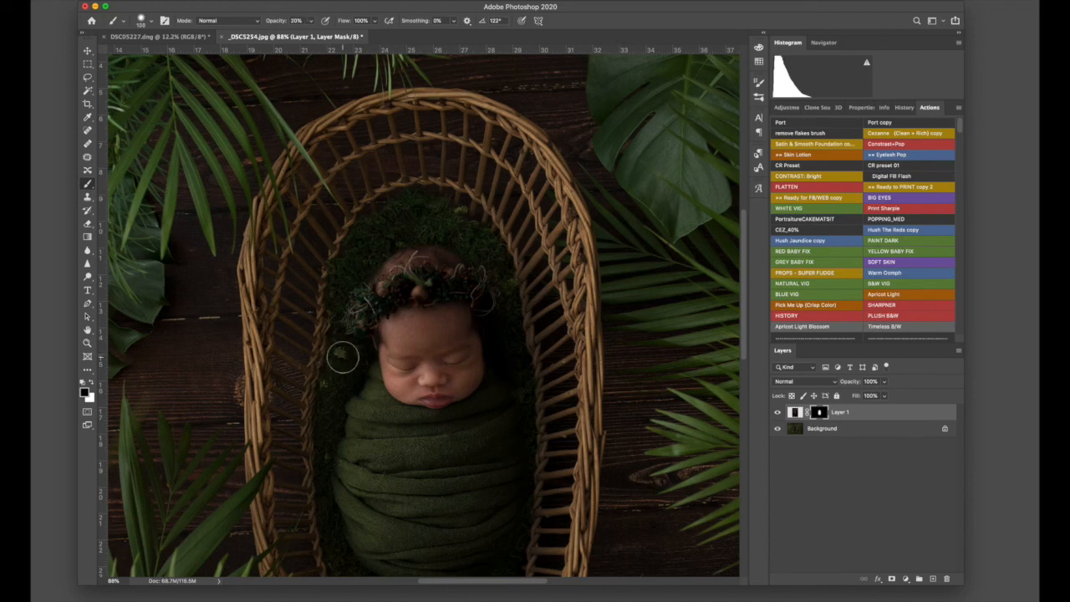
- Paint on the layer mask with a 20% opacity brush to blend the wrap's edges into the moss beside and below the baby
{"action": "key", "text": "bracketleft"}
{"action": "key", "text": "bracketleft"}
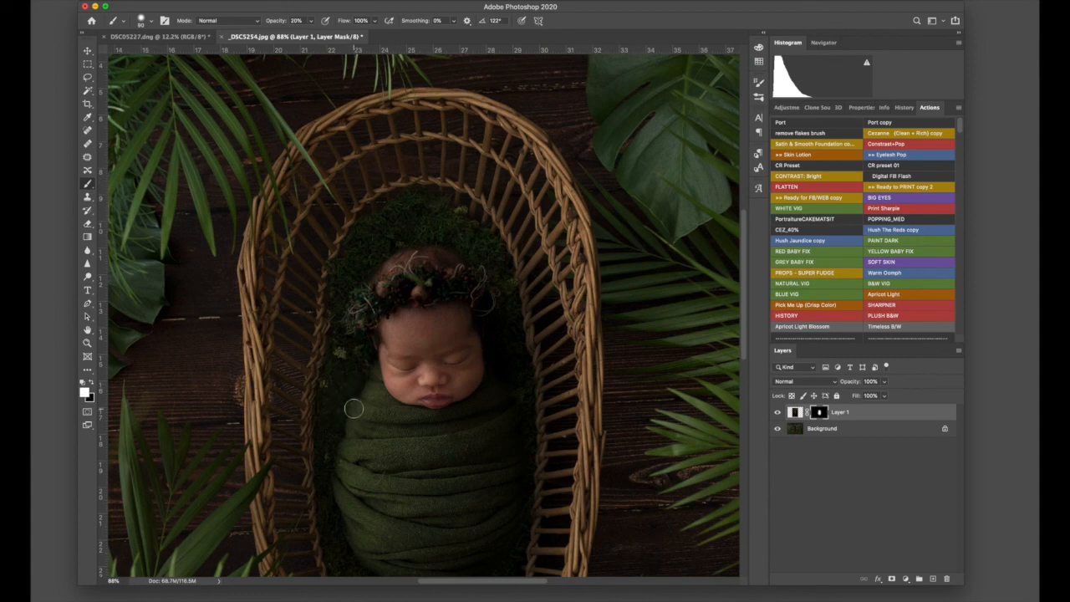
{"action": "key", "text": "x"}
{"action": "scroll", "coordinate": [354, 379], "scroll_direction": "down", "scroll_amount": 5}
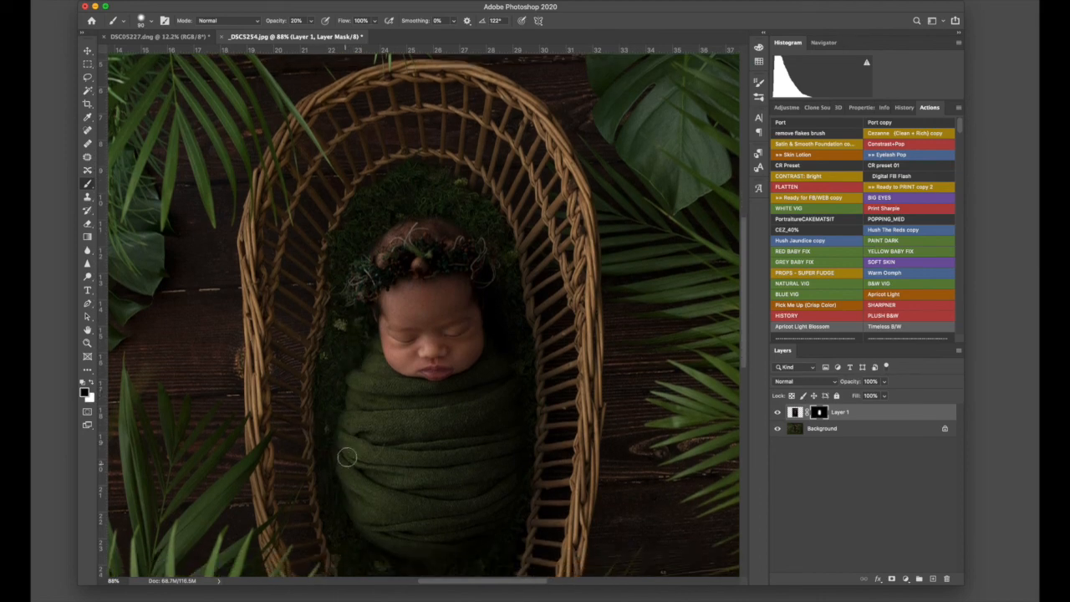
{"action": "scroll", "coordinate": [346, 361], "scroll_direction": "down", "scroll_amount": 2}
{"action": "key", "text": "bracketright"}
{"action": "key", "text": "bracketright"}
{"action": "key", "text": "bracketright"}
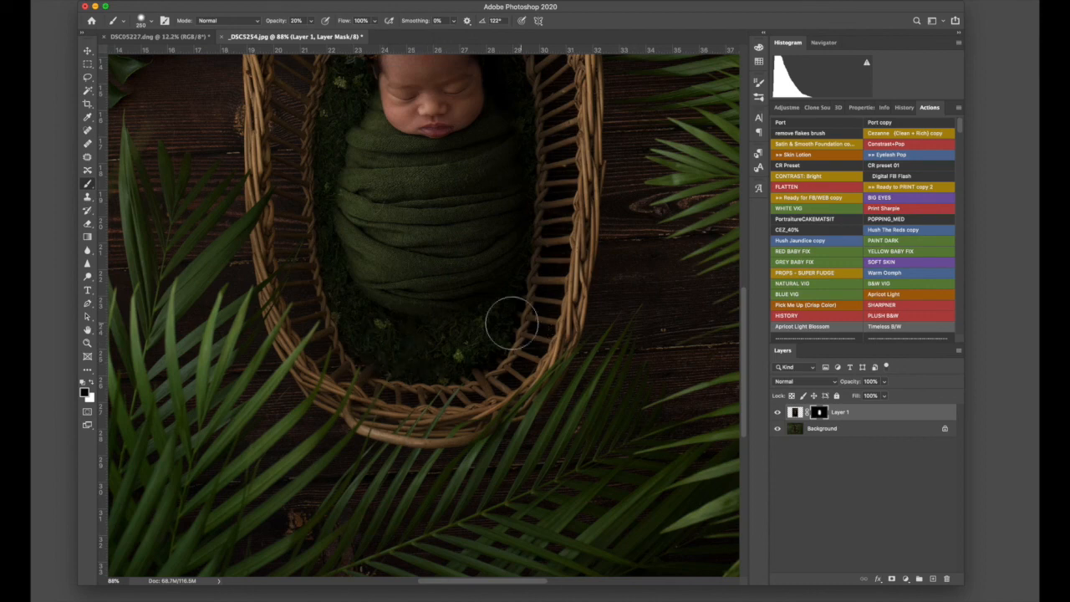
{"action": "scroll", "coordinate": [606, 296], "scroll_direction": "up", "scroll_amount": 1}
{"action": "scroll", "coordinate": [606, 297], "scroll_direction": "up", "scroll_amount": 10}
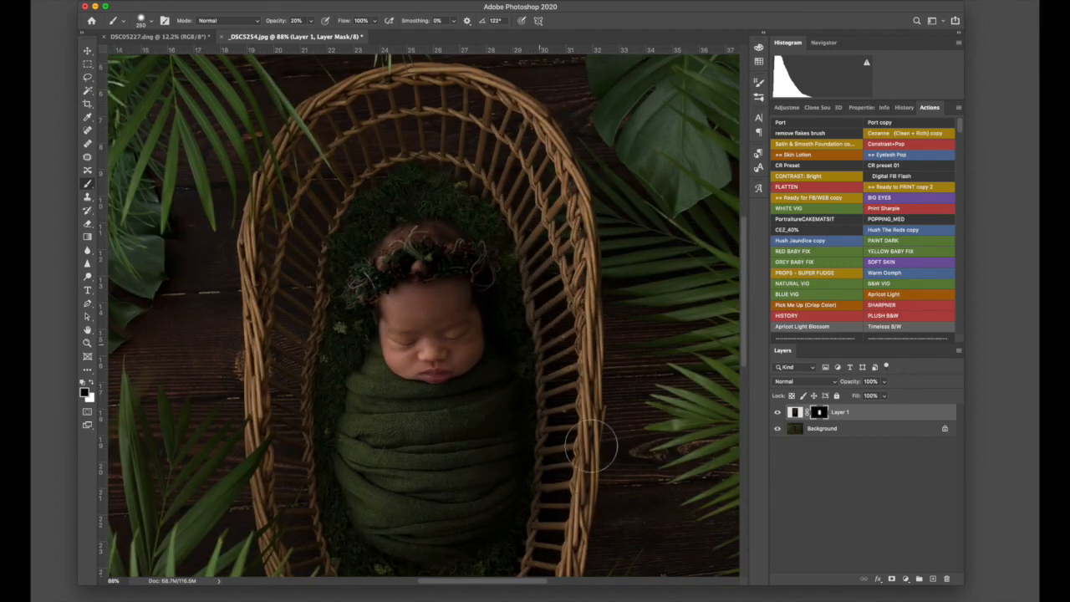
- Rotate the baby layer about 2.22° and nudge it slightly left inside the basket
{"action": "scroll", "coordinate": [590, 448], "scroll_direction": "down", "scroll_amount": 3}
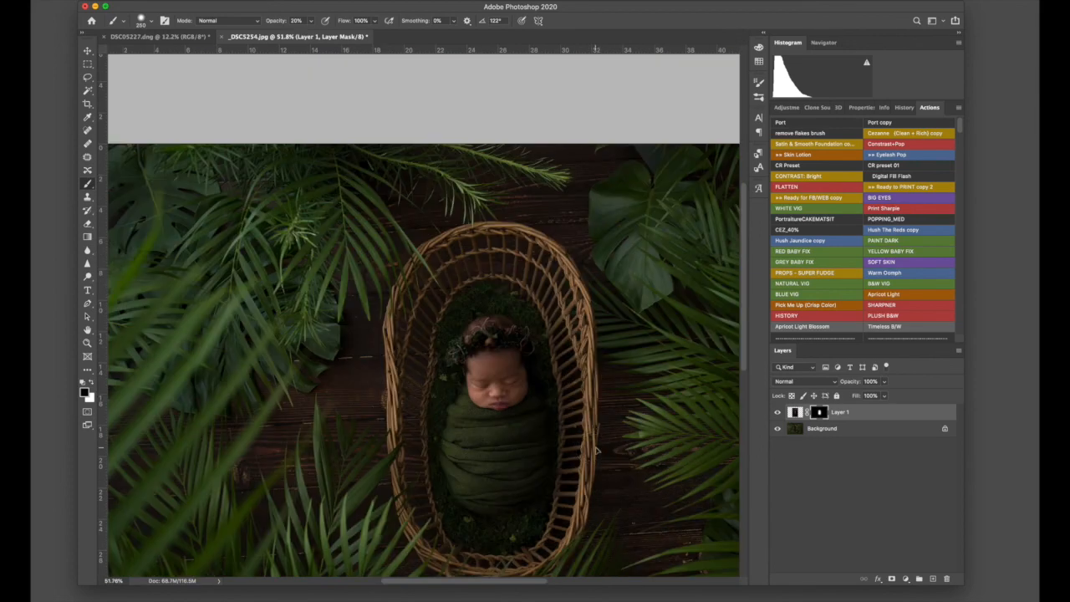
{"action": "key", "text": "super+t"}
{"action": "left_click_drag", "start_coordinate": [654, 418], "coordinate": [662, 424]}
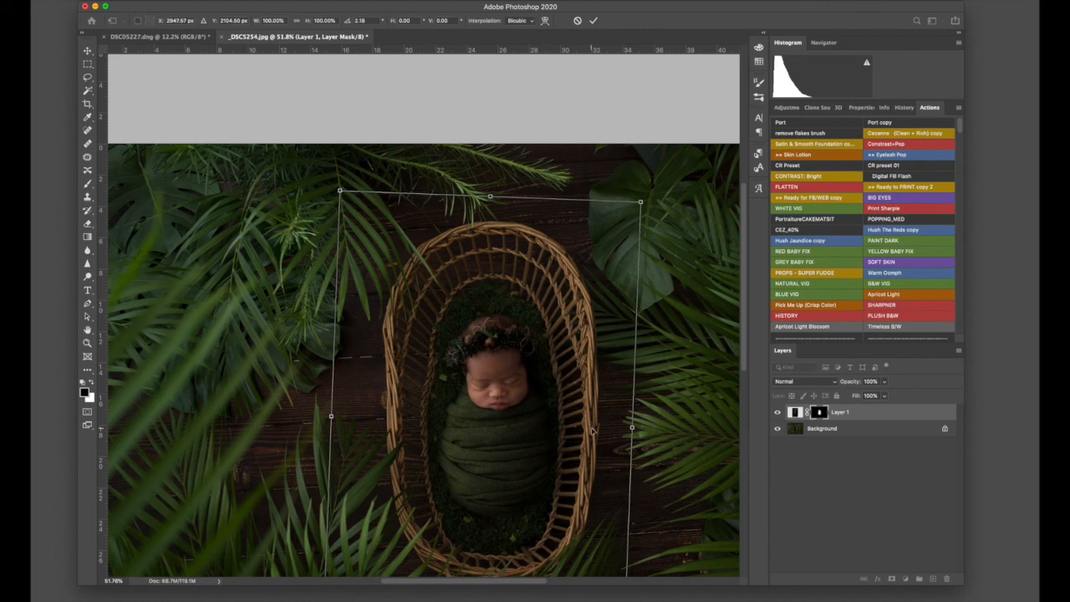
{"action": "key", "text": "Left"}
{"action": "key", "text": "Left"}
{"action": "key", "text": "Left"}
{"action": "key", "text": "Left"}
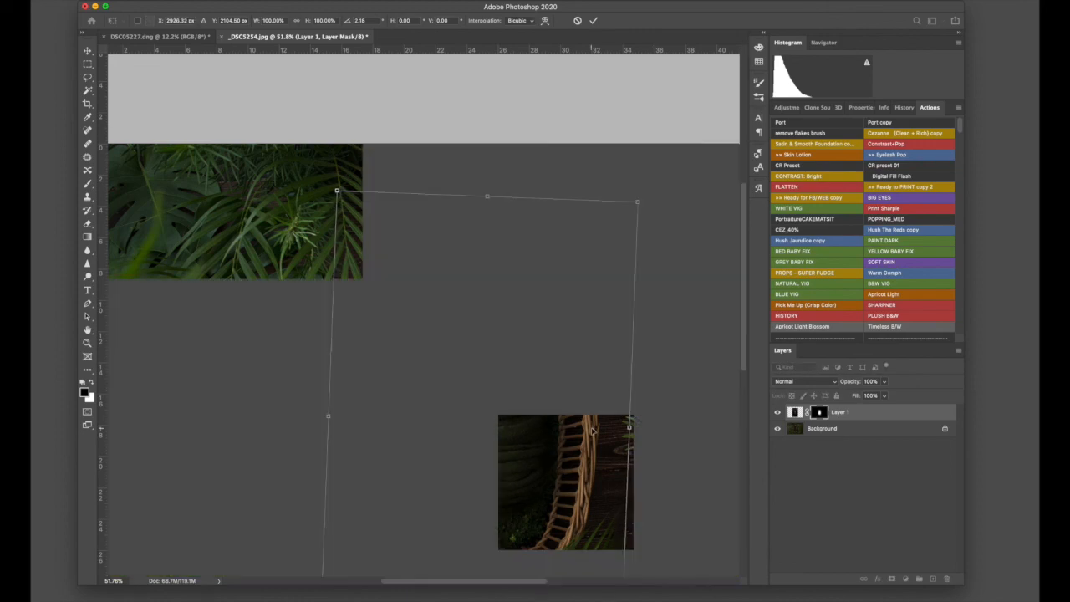
{"action": "scroll", "coordinate": [674, 399], "scroll_direction": "down", "scroll_amount": 5}
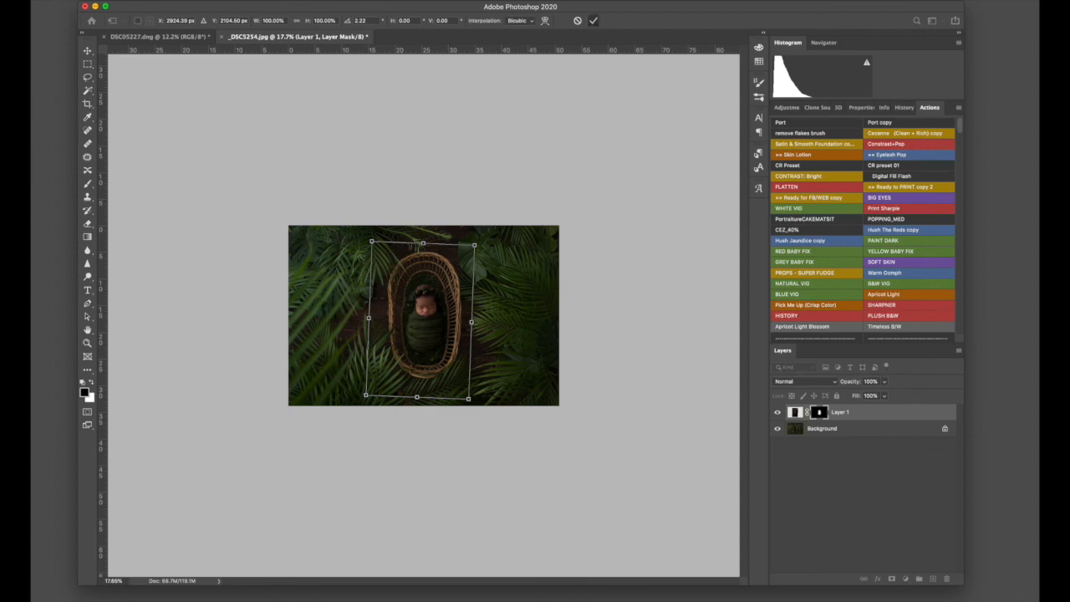
{"action": "key", "text": "Return"}
- Refine the layer mask along the wrap's left edge with a small 20% opacity brush, alternating between white and black
{"action": "key", "text": "b"}
{"action": "scroll", "coordinate": [429, 320], "scroll_direction": "up", "scroll_amount": 10}
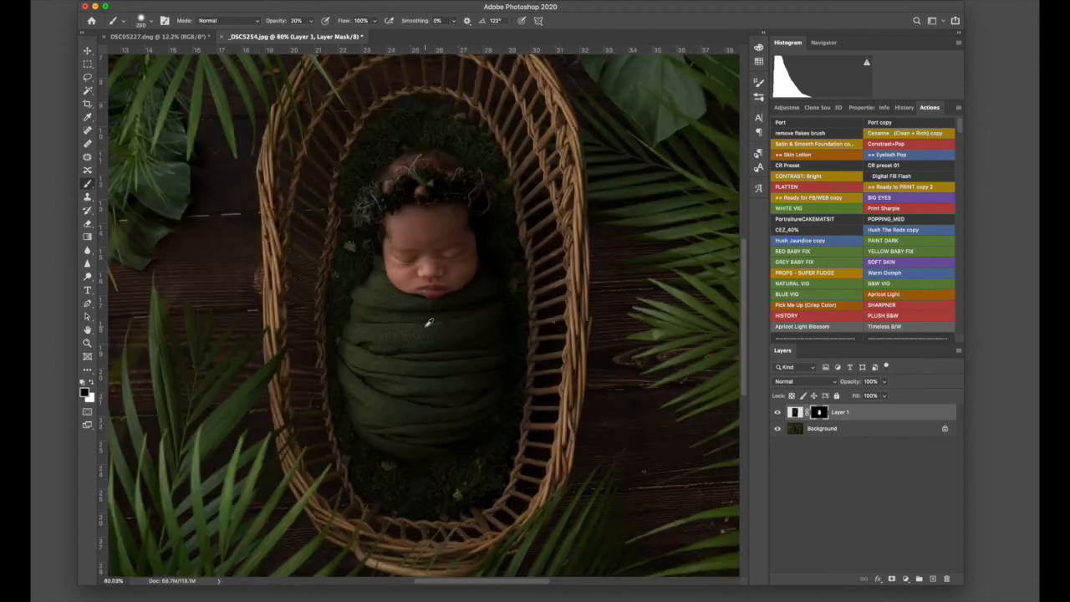
{"action": "scroll", "coordinate": [425, 326], "scroll_direction": "left", "scroll_amount": 5}
{"action": "key", "text": "bracketleft"}
{"action": "key", "text": "bracketleft"}
{"action": "key", "text": "bracketleft"}
{"action": "key", "text": "bracketleft"}
{"action": "key", "text": "bracketleft"}
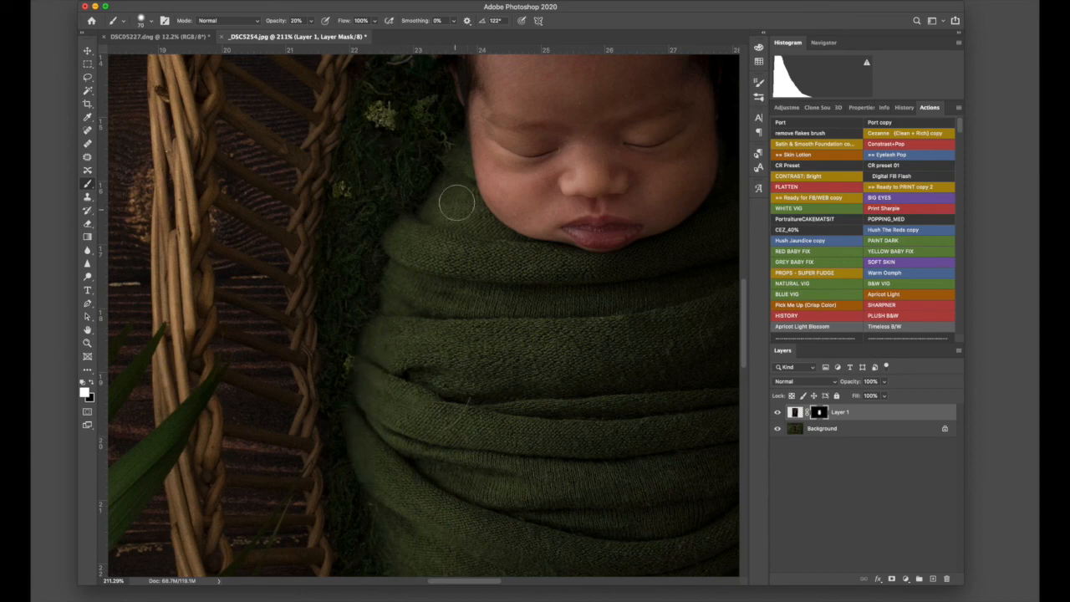
{"action": "scroll", "coordinate": [449, 207], "scroll_direction": "down", "scroll_amount": 10}
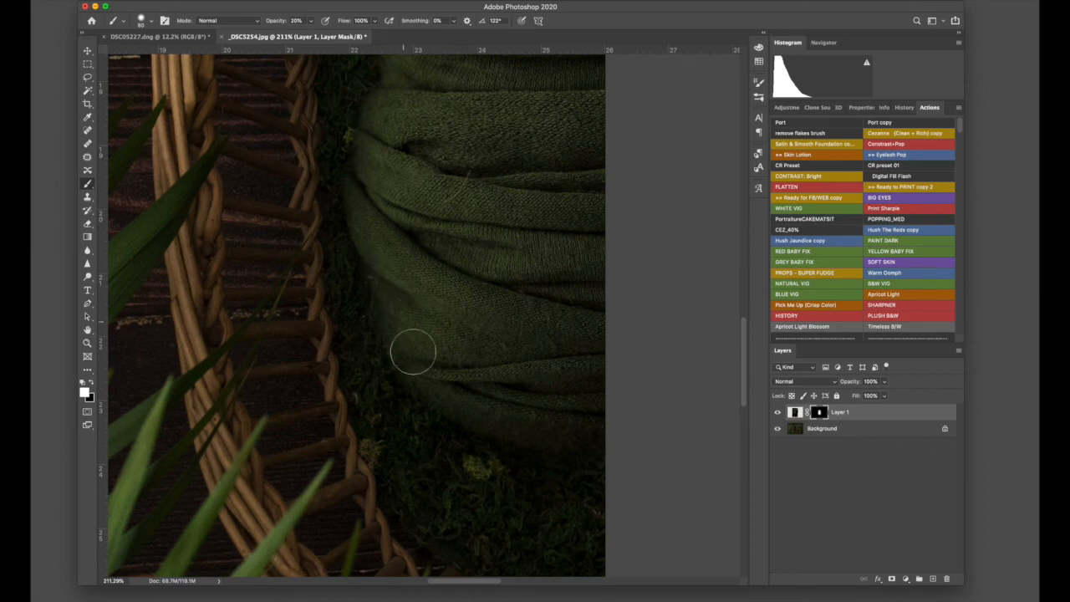
{"action": "scroll", "coordinate": [517, 248], "scroll_direction": "down", "scroll_amount": 5}
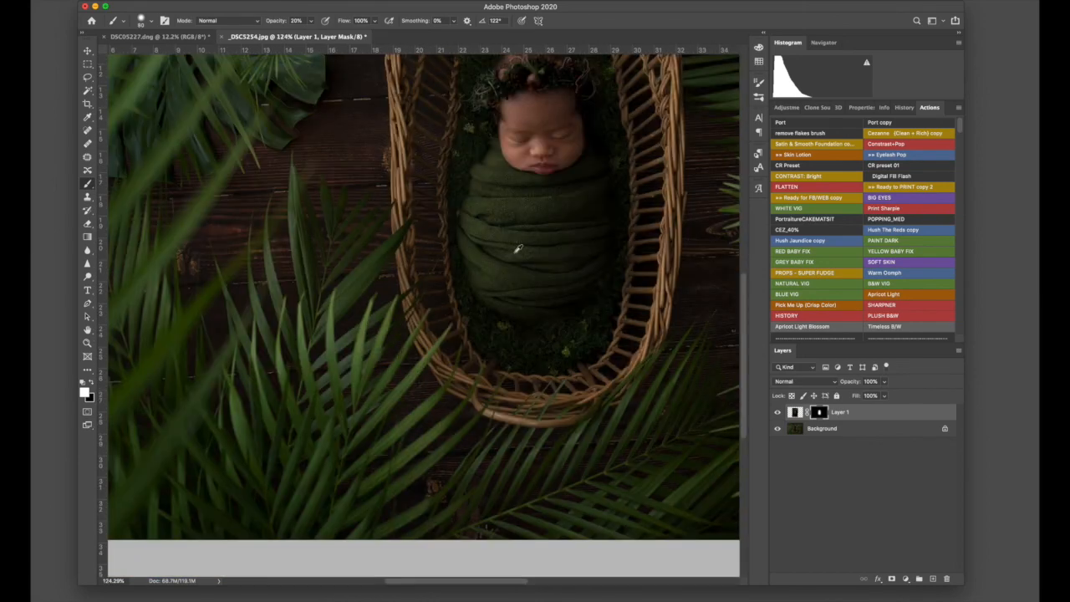
{"action": "scroll", "coordinate": [564, 261], "scroll_direction": "up", "scroll_amount": 2}
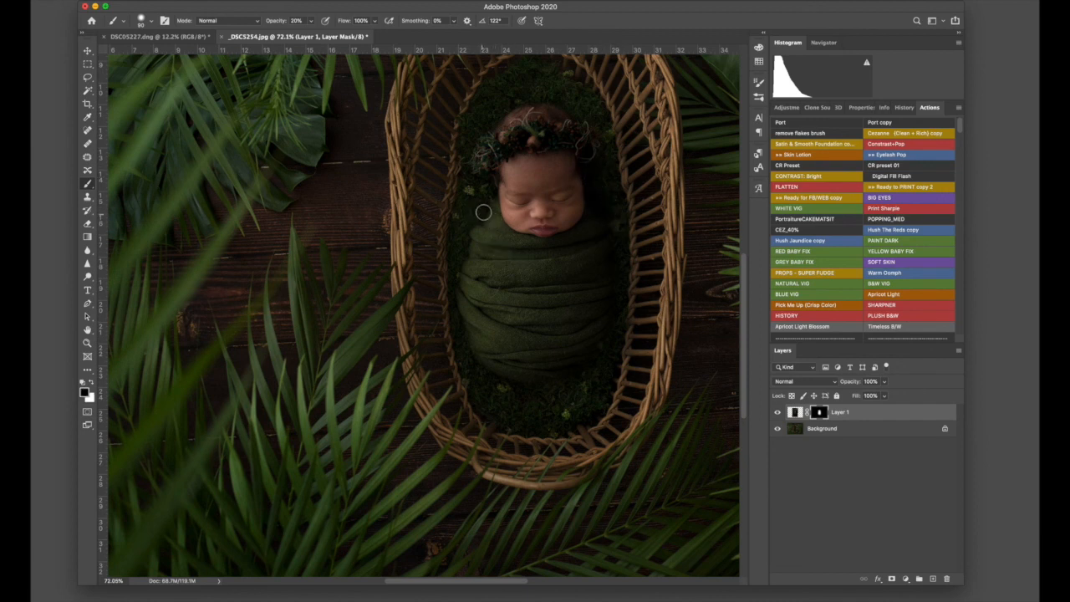
{"action": "key", "text": "x"}
{"action": "key", "text": "x"}
{"action": "scroll", "coordinate": [605, 207], "scroll_direction": "down", "scroll_amount": 3}
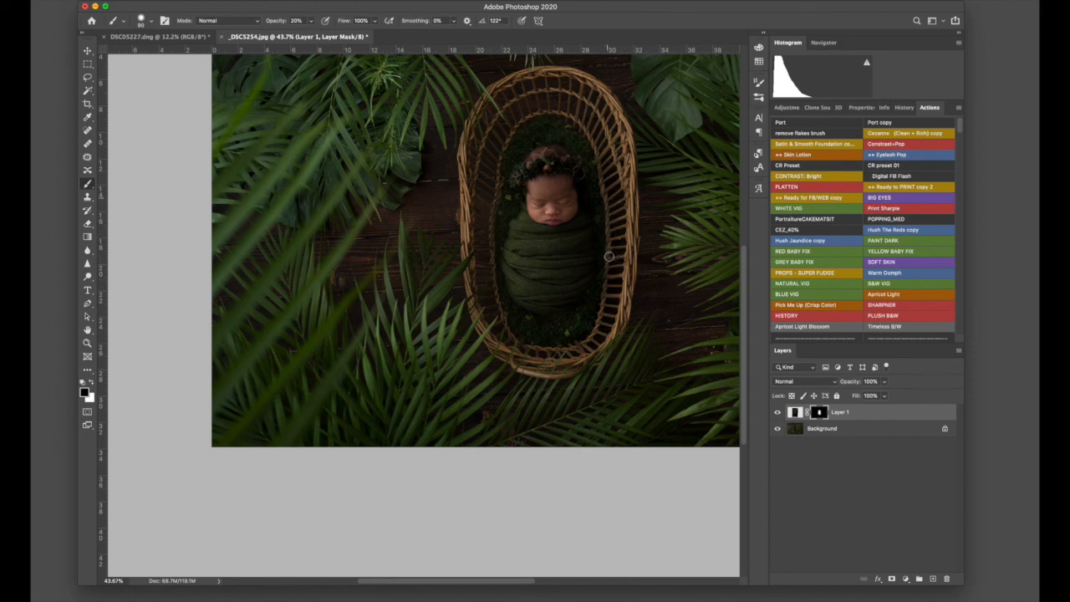
- Reset the Camera Raw tone settings to default, then apply Exposure +0.15 and Contrast +9 to the whole image
{"action": "left_click", "coordinate": [847, 219]}
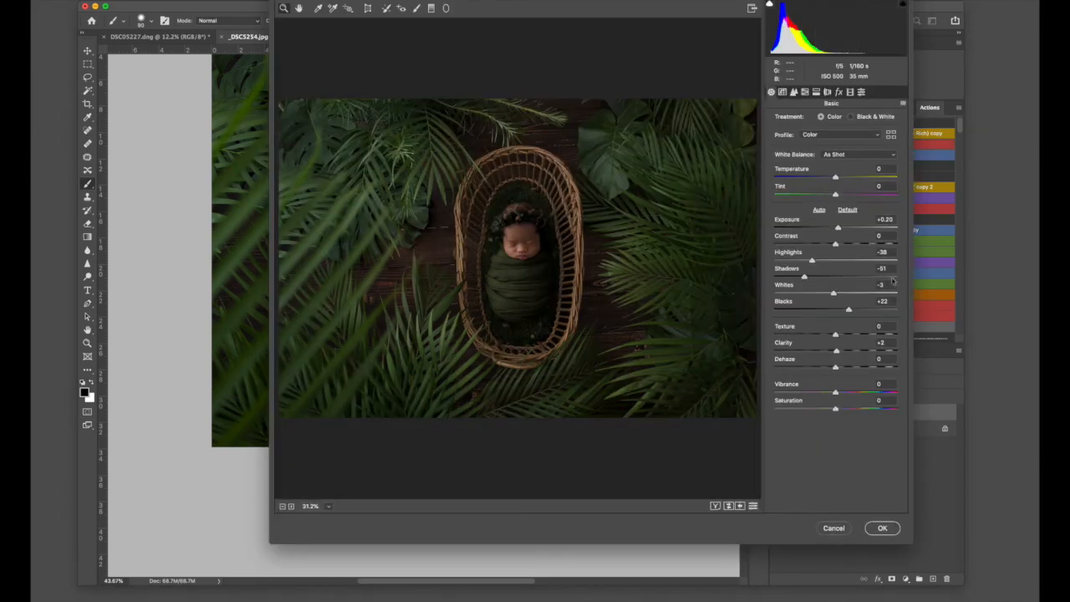
{"action": "left_click", "coordinate": [846, 210]}
{"action": "left_click", "coordinate": [841, 244]}
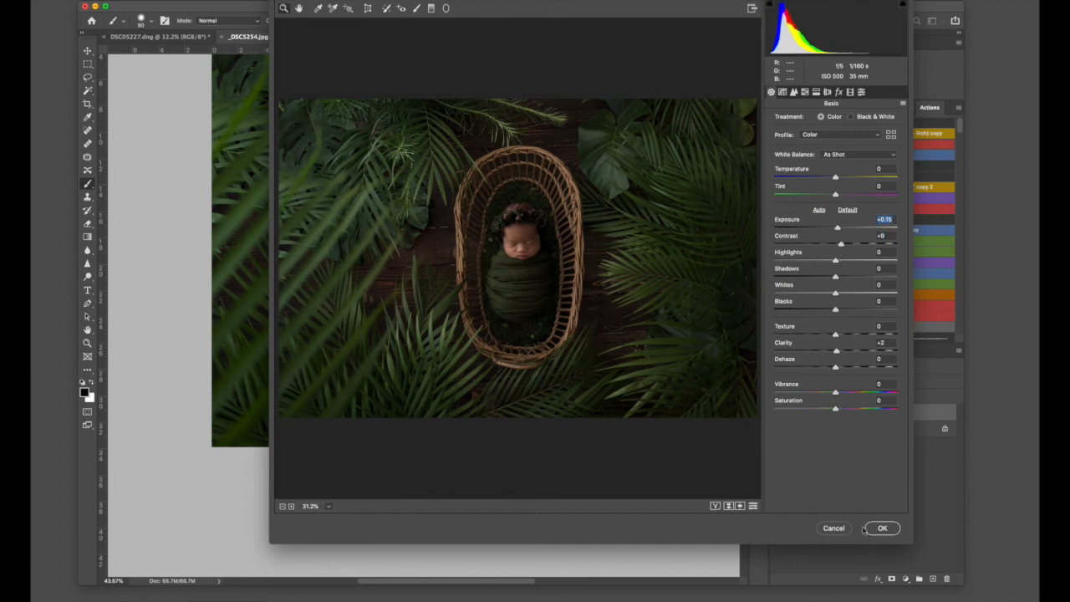
{"action": "left_click", "coordinate": [874, 529]}
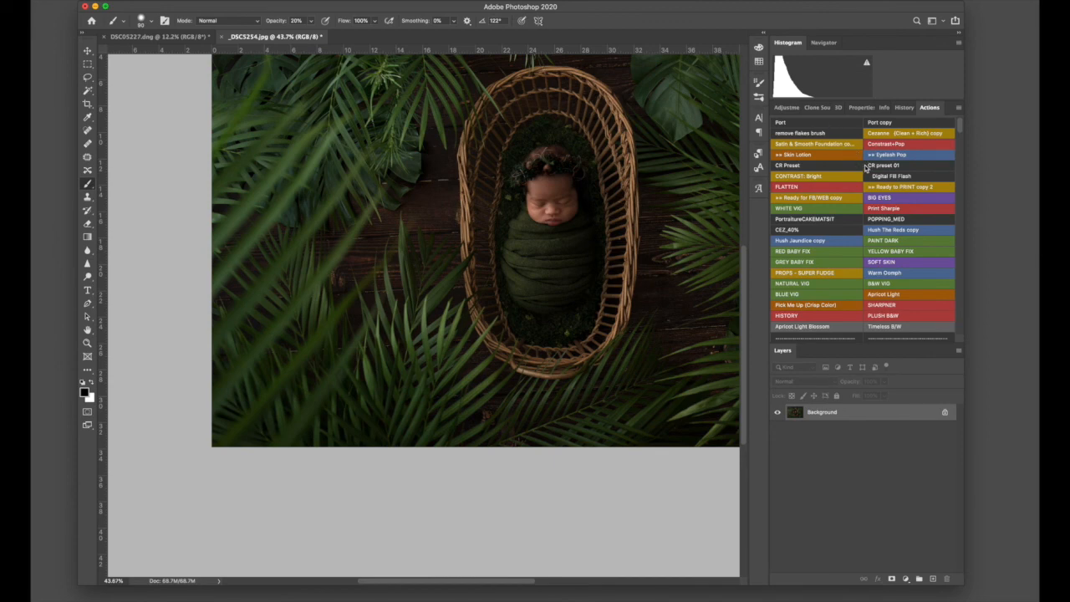
- Run the Eyelash Pop action and paint white on its mask with a large 100% opacity brush over the basket and leaves
{"action": "left_click", "coordinate": [890, 155]}
{"action": "key", "text": "Return"}
{"action": "key", "text": "bracketright"}
{"action": "key", "text": "bracketright"}
{"action": "key", "text": "bracketright"}
{"action": "key", "text": "bracketright"}
{"action": "key", "text": "bracketright"}
{"action": "key", "text": "bracketright"}
{"action": "key", "text": "bracketright"}
{"action": "key", "text": "bracketright"}
{"action": "key", "text": "bracketright"}
{"action": "key", "text": "bracketright"}
{"action": "key", "text": "bracketright"}
{"action": "mouse_move", "coordinate": [508, 169]}
{"action": "left_mouse_down"}
{"action": "mouse_move", "coordinate": [568, 150]}
{"action": "mouse_move", "coordinate": [551, 92]}
{"action": "left_mouse_up"}
{"action": "key", "text": "bracketright"}
{"action": "key", "text": "bracketright"}
{"action": "key", "text": "bracketright"}
{"action": "key", "text": "bracketright"}
{"action": "key", "text": "bracketright"}
{"action": "key", "text": "bracketright"}
{"action": "key", "text": "bracketright"}
{"action": "key", "text": "bracketright"}
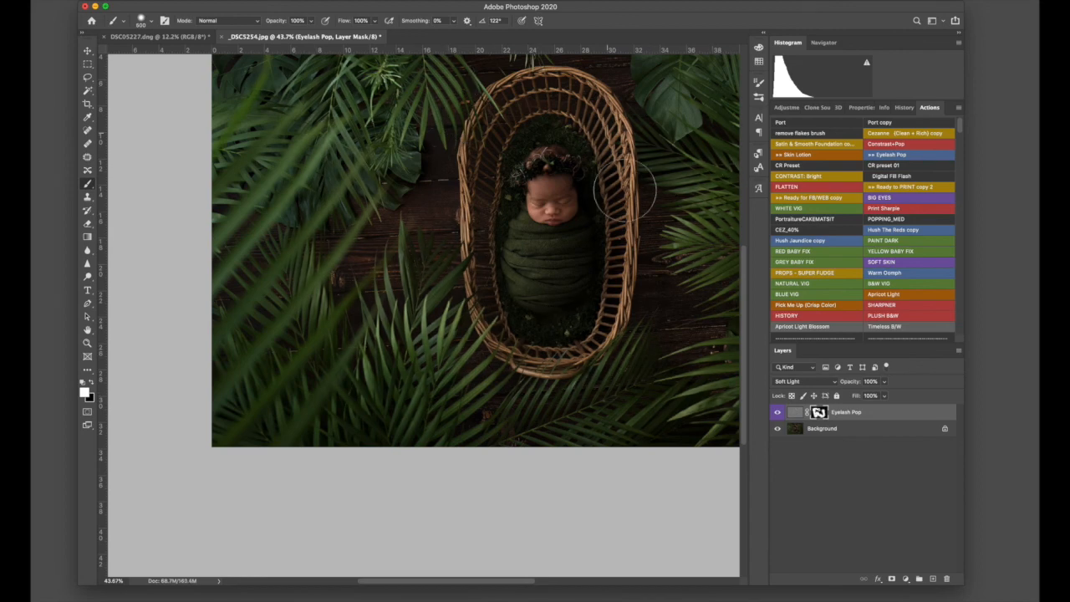
- Paint the effect onto the baby's facial details with a very small white brush and merge the Eyelash Pop layer into the background
{"action": "scroll", "coordinate": [596, 185], "scroll_direction": "up", "scroll_amount": 8}
{"action": "scroll", "coordinate": [597, 191], "scroll_direction": "left", "scroll_amount": 5}
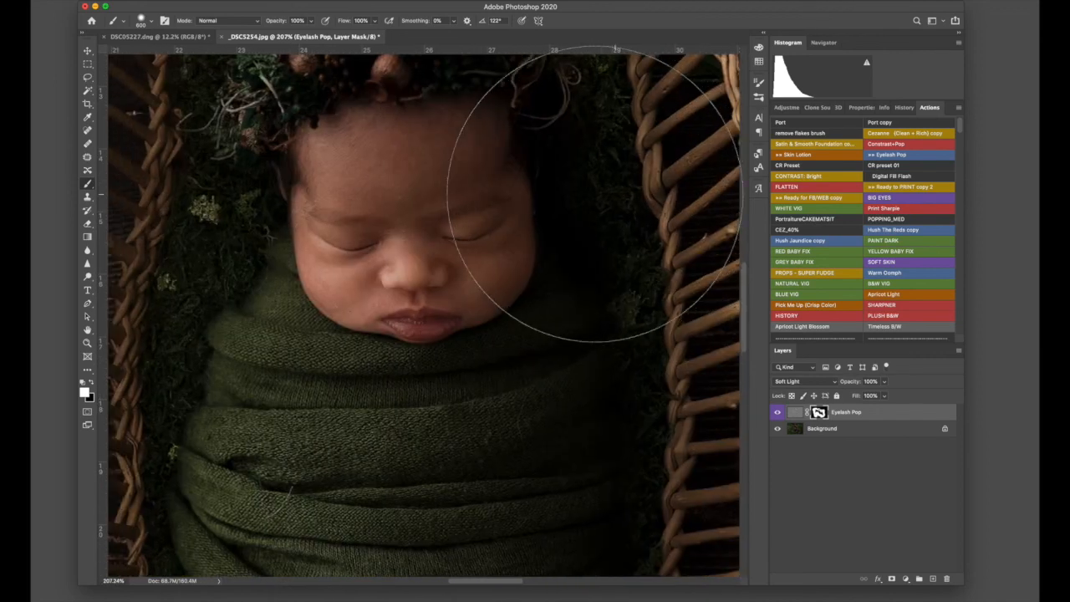
{"action": "key", "text": "bracketleft"}
{"action": "key", "text": "bracketleft"}
{"action": "key", "text": "bracketleft"}
{"action": "key", "text": "bracketleft"}
{"action": "key", "text": "bracketleft"}
{"action": "key", "text": "bracketleft"}
{"action": "key", "text": "bracketleft"}
{"action": "key", "text": "bracketleft"}
{"action": "key", "text": "bracketleft"}
{"action": "key", "text": "bracketleft"}
{"action": "key", "text": "bracketleft"}
{"action": "key", "text": "bracketleft"}
{"action": "key", "text": "bracketleft"}
{"action": "key", "text": "bracketleft"}
{"action": "key", "text": "bracketleft"}
{"action": "key", "text": "bracketleft"}
{"action": "key", "text": "bracketleft"}
{"action": "key", "text": "bracketleft"}
{"action": "key", "text": "bracketleft"}
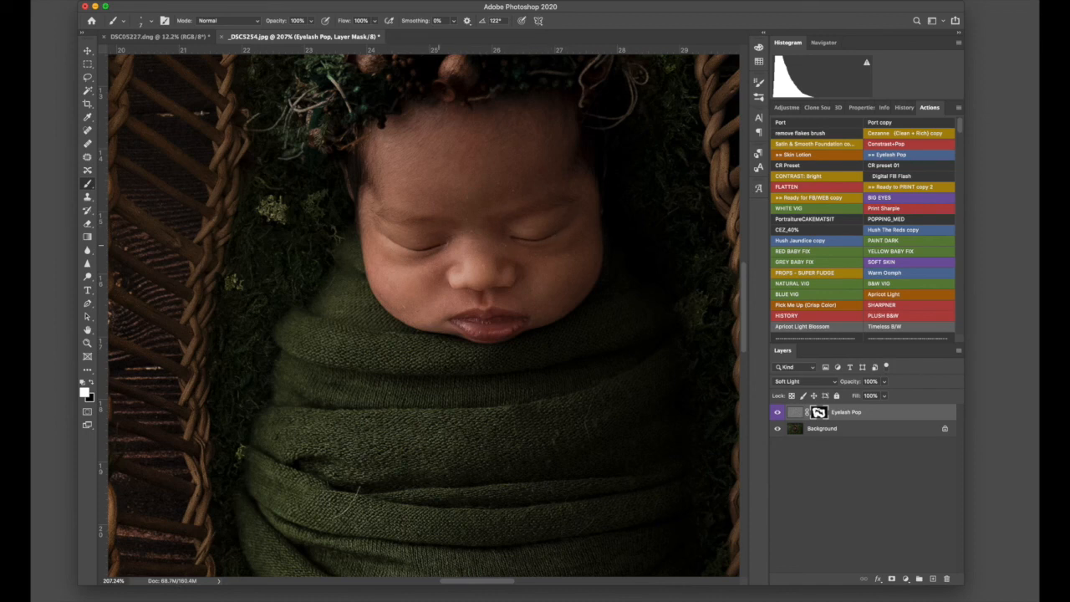
{"action": "key", "text": "super+e"}
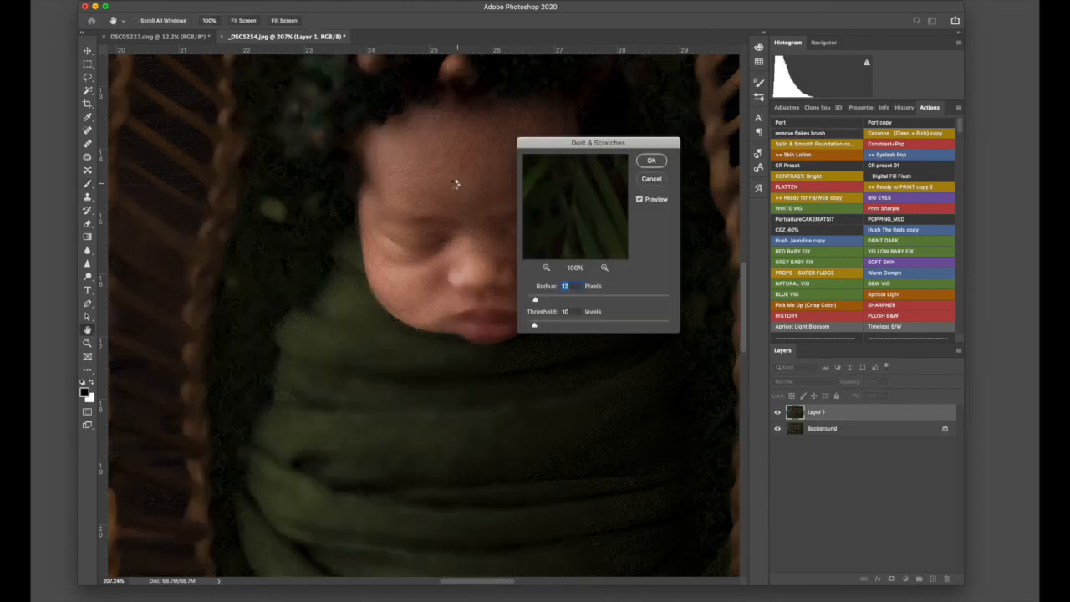
- Smooth the baby's skin with masked Dust & Scratches at radius 12 and threshold 10, and spot-heal the stray thread on the wrap
{"action": "key", "text": "Return"}
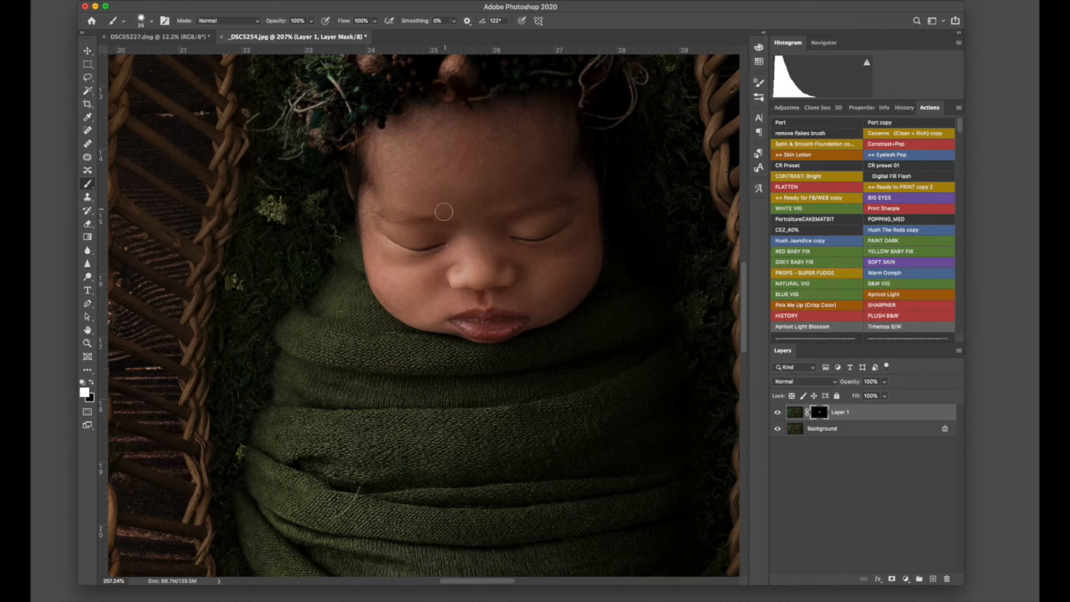
{"action": "key", "text": "super+e"}
{"action": "left_click", "coordinate": [87, 131]}
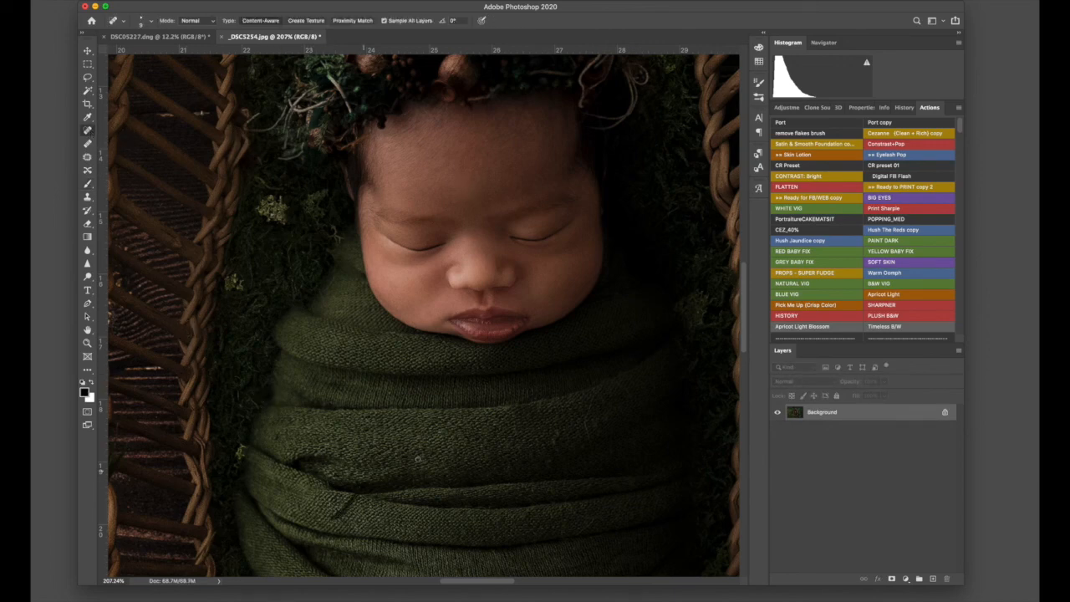
{"action": "scroll", "coordinate": [505, 396], "scroll_direction": "down", "scroll_amount": 10}
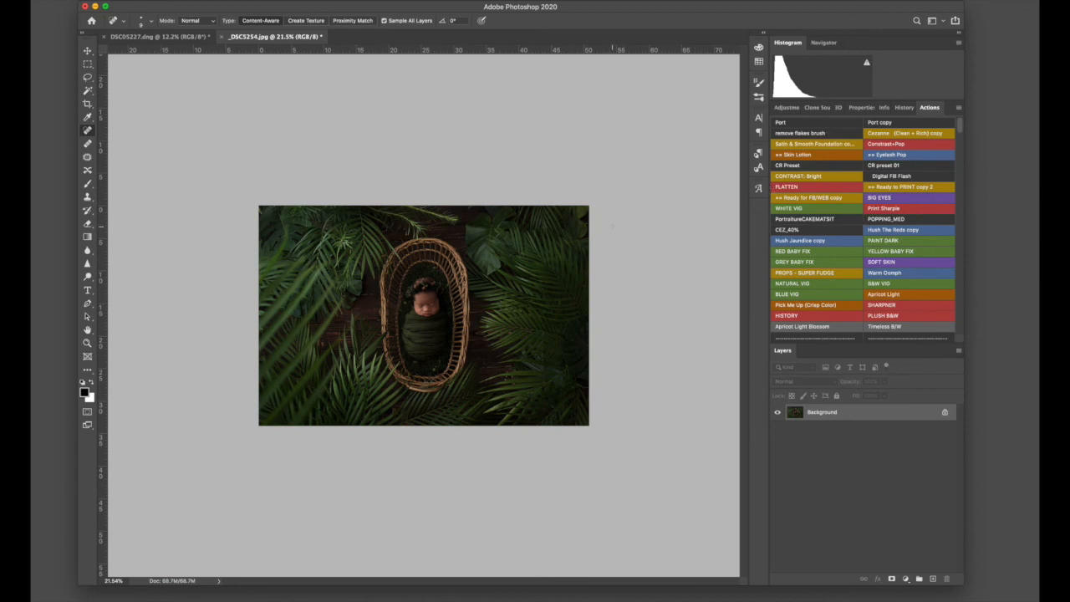
- Run the Cezanne (Clean + Rich) action on the flattened image and set its group opacity to 30%
{"action": "left_click", "coordinate": [876, 133]}
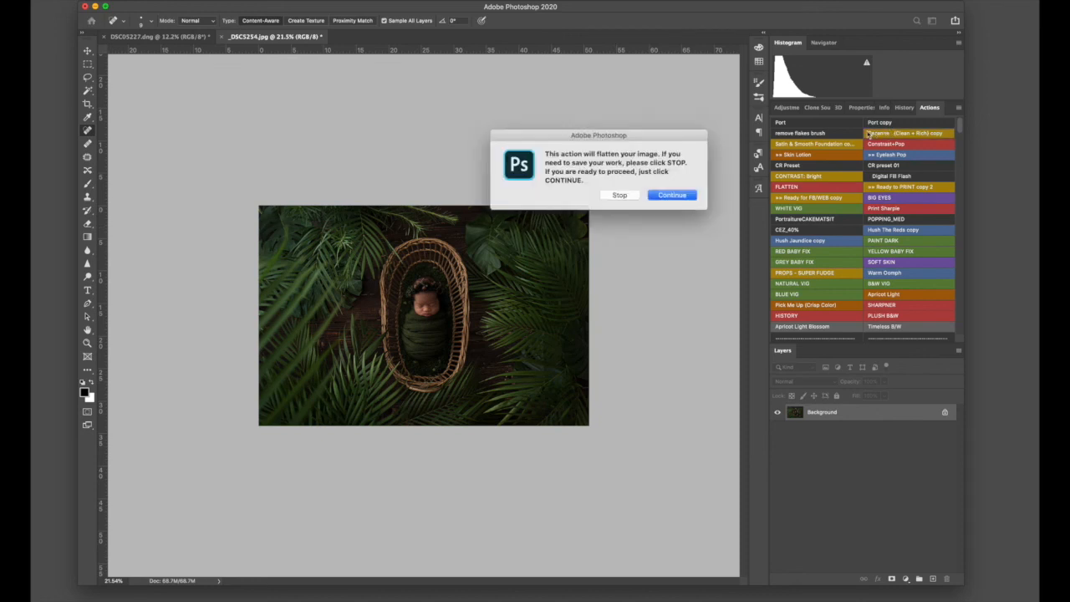
{"action": "key", "text": "Return"}
{"action": "left_click", "coordinate": [885, 381]}
{"action": "left_click", "coordinate": [852, 396]}
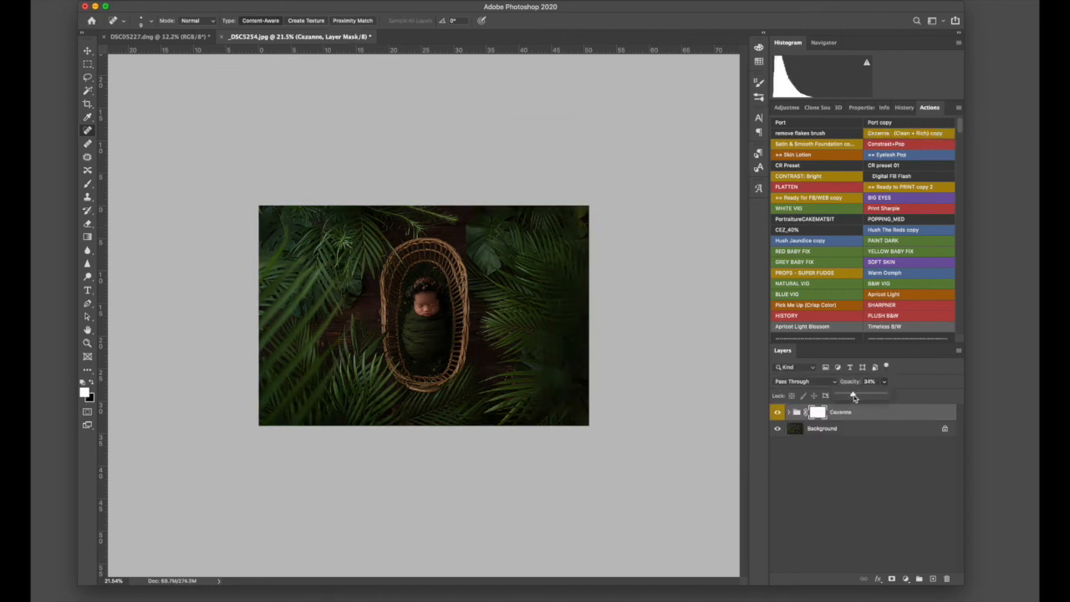
{"action": "left_click_drag", "start_coordinate": [854, 396], "coordinate": [851, 397]}
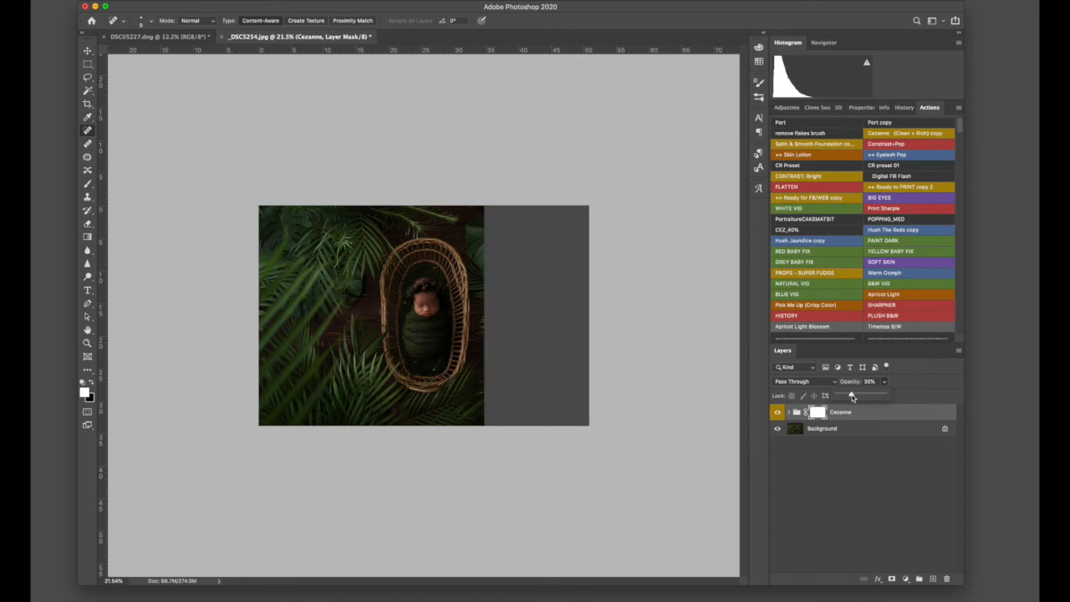
- Expand the Cezanne group and set the Cezanne Punch layer's opacity to 74%
{"action": "left_click", "coordinate": [794, 414]}
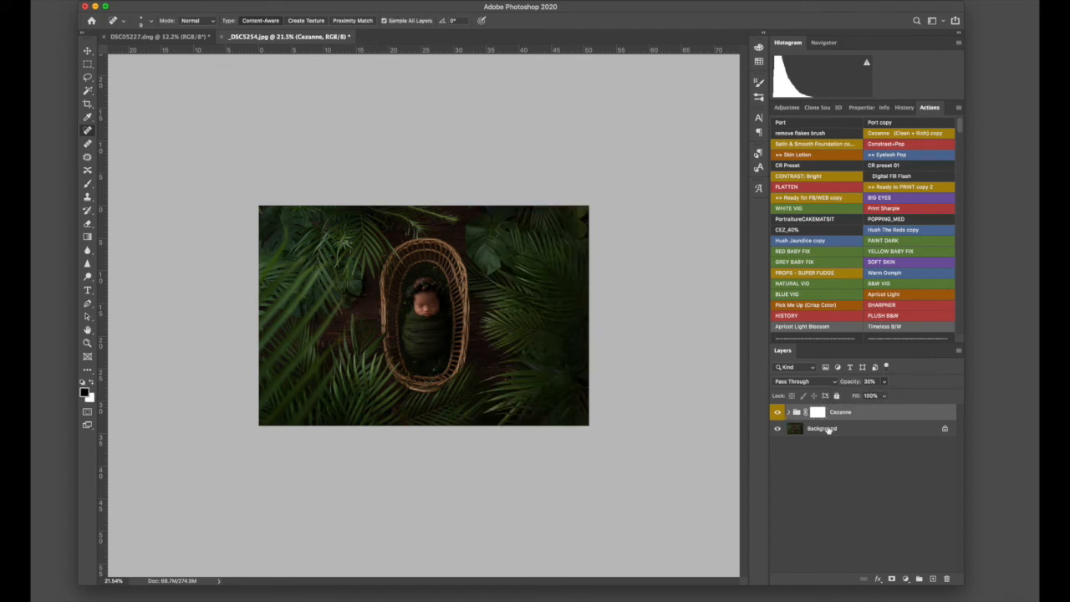
{"action": "left_click", "coordinate": [789, 412]}
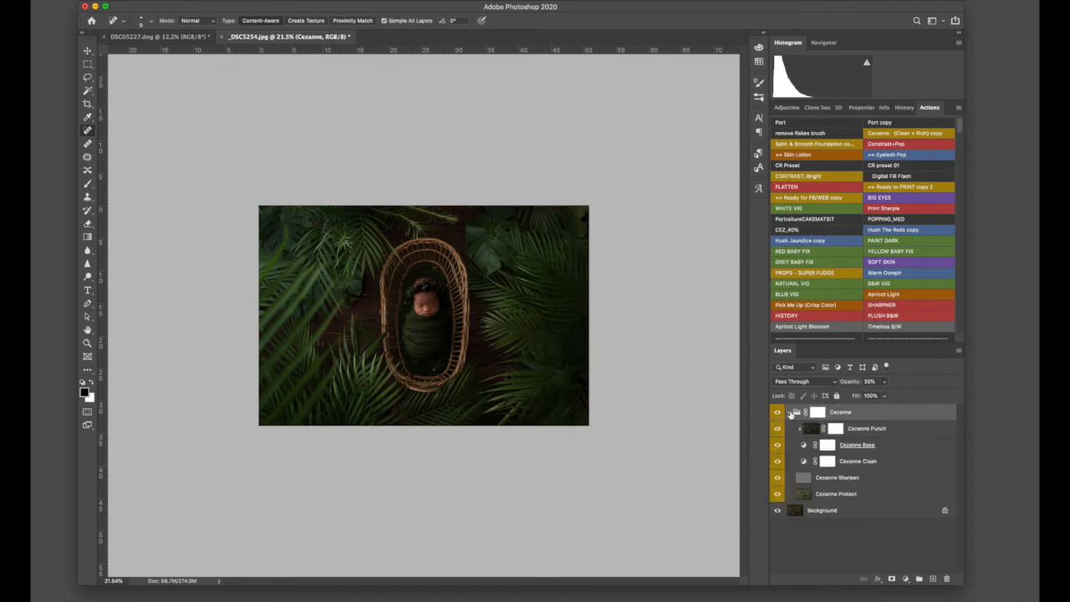
{"action": "left_click", "coordinate": [866, 429]}
{"action": "left_click", "coordinate": [883, 381]}
{"action": "left_click_drag", "start_coordinate": [875, 396], "coordinate": [869, 396]}
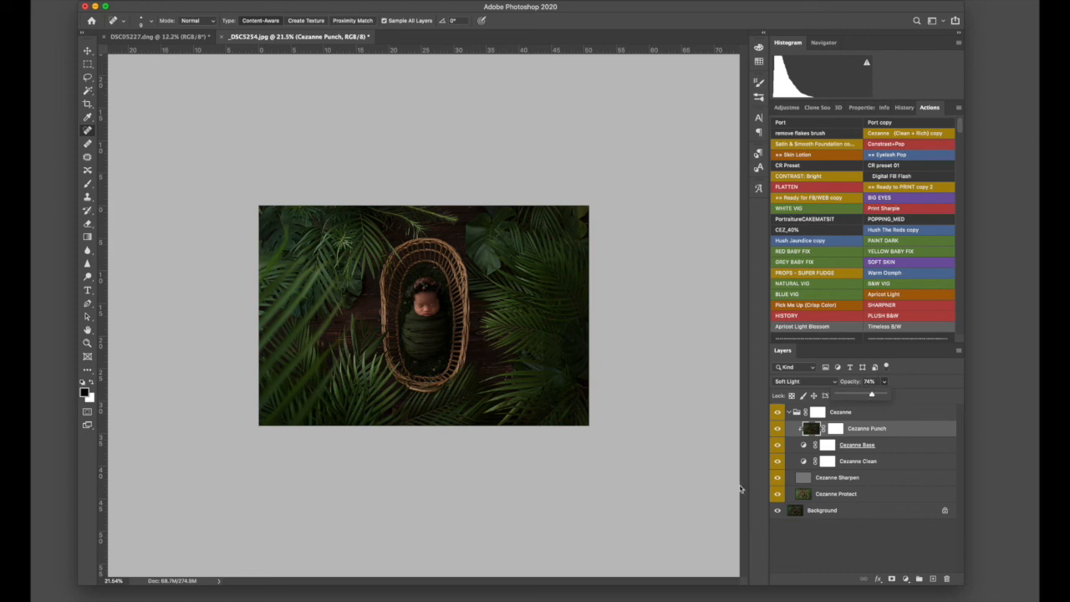
- Delete the Cezanne Sharpen layer and merge all layers into the background
{"action": "left_click", "coordinate": [848, 482]}
{"action": "key", "text": "Delete"}
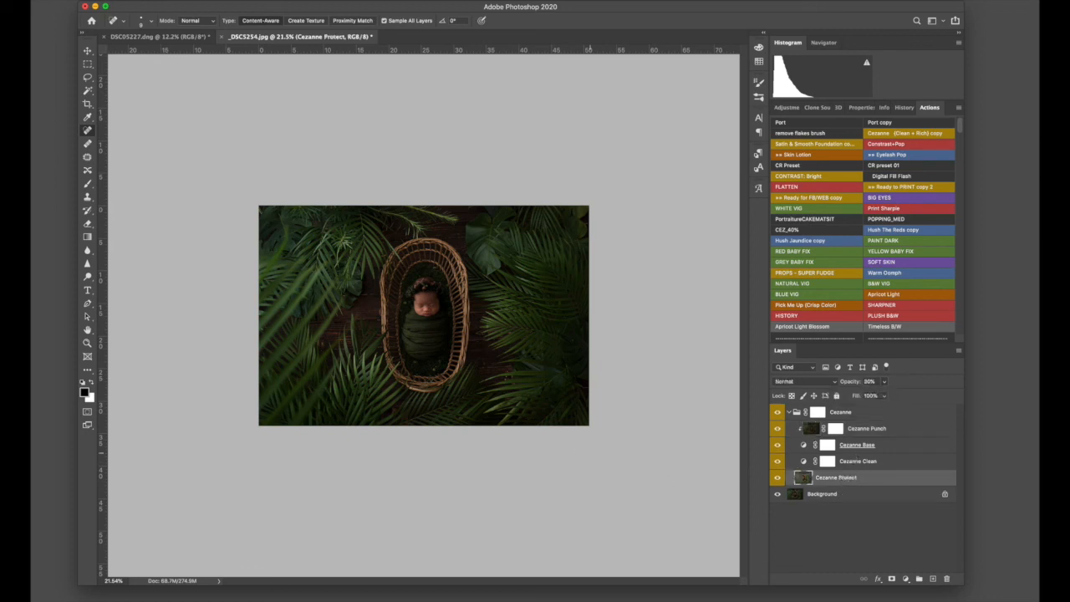
{"action": "key", "text": "super+shift+e"}
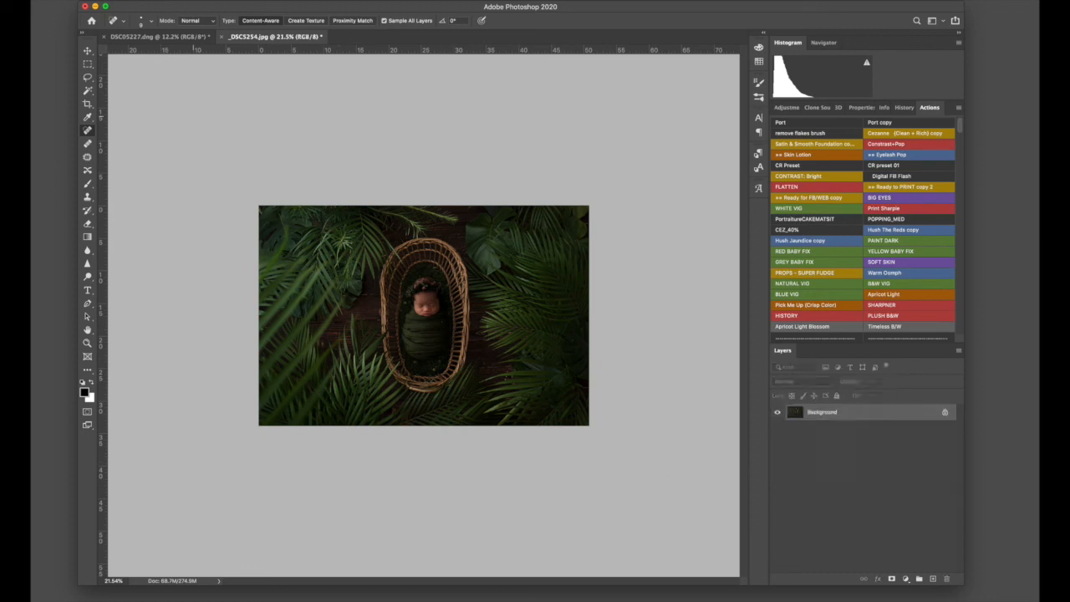
- Lasso the baby's face and upper wrap with a 150 px feather and brighten it with Curves from input 128 to output 136
{"action": "left_click", "coordinate": [94, 77]}
{"action": "mouse_move", "coordinate": [443, 293]}
{"action": "left_mouse_down"}
{"action": "mouse_move", "coordinate": [413, 288]}
{"action": "mouse_move", "coordinate": [416, 324]}
{"action": "mouse_move", "coordinate": [450, 336]}
{"action": "mouse_move", "coordinate": [443, 291]}
{"action": "left_mouse_up"}
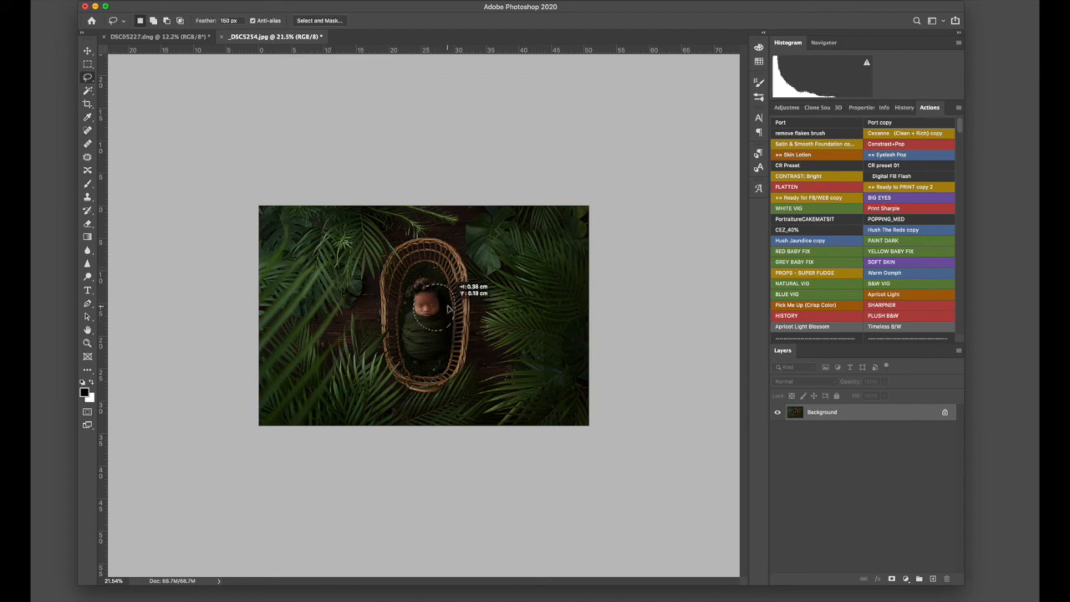
{"action": "key", "text": "super+m"}
{"action": "left_click_drag", "start_coordinate": [704, 220], "coordinate": [701, 214]}
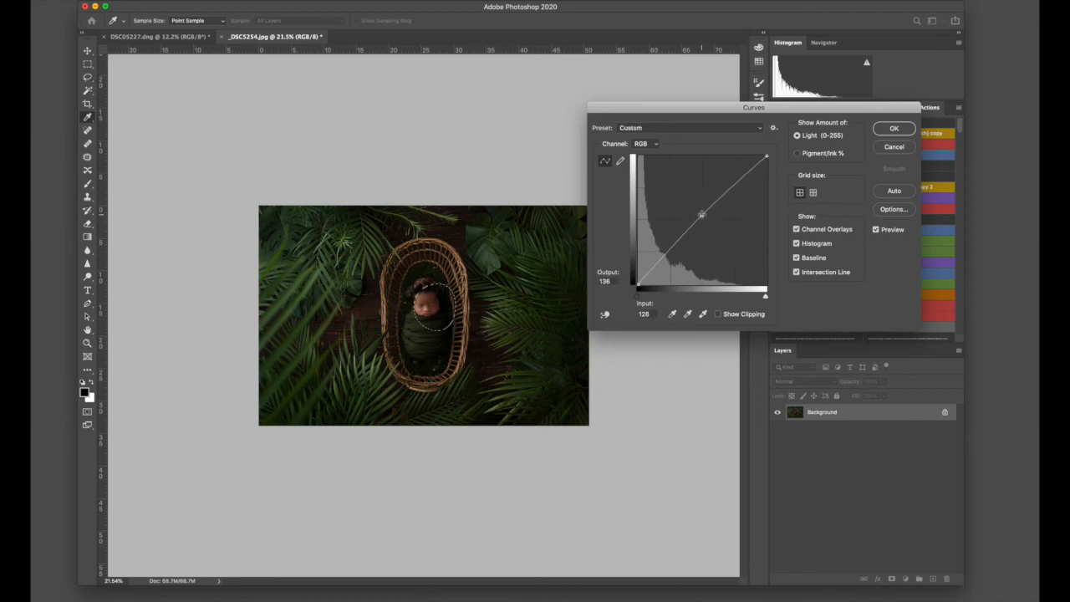
{"action": "left_click", "coordinate": [894, 128]}
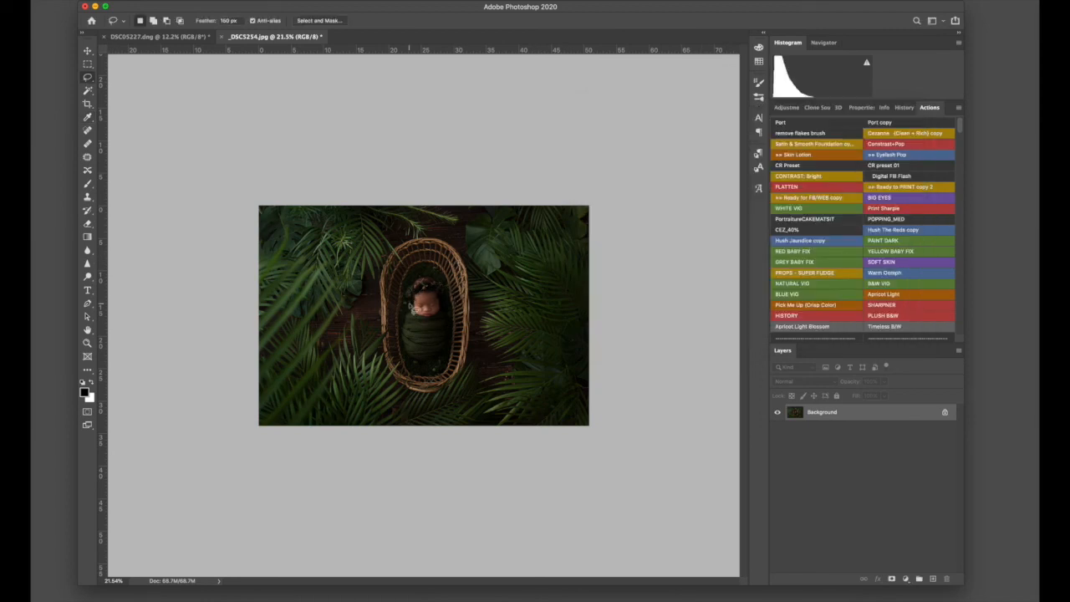
- Run the Ready to PRINT copy 2 action to create a sharpened print copy of the finished composite
{"action": "scroll", "coordinate": [414, 308], "scroll_direction": "up", "scroll_amount": 5}
{"action": "scroll", "coordinate": [472, 406], "scroll_direction": "down", "scroll_amount": 5}
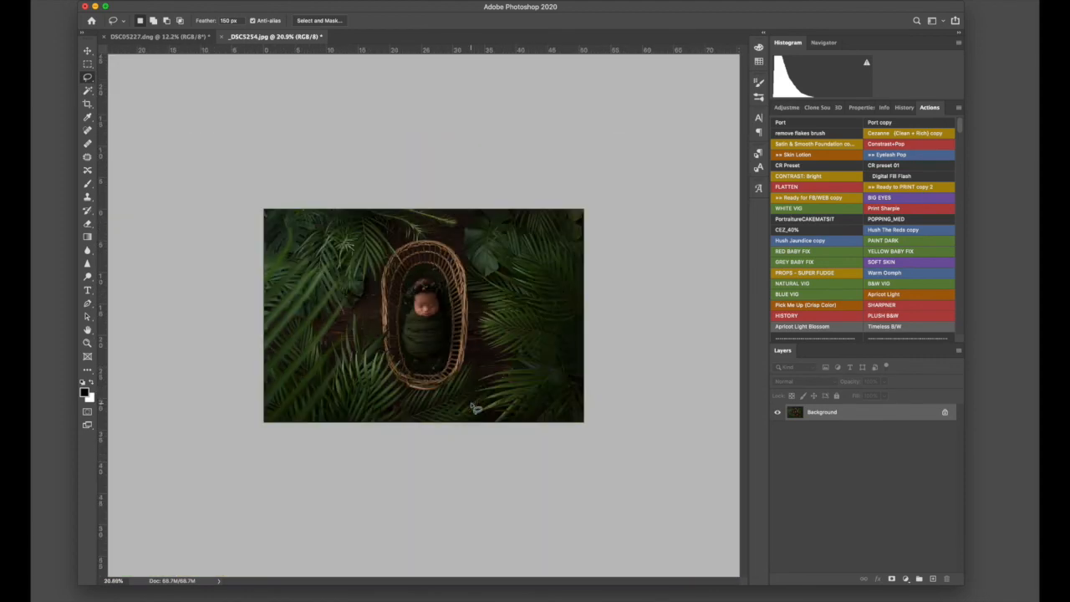
{"action": "scroll", "coordinate": [472, 407], "scroll_direction": "up", "scroll_amount": 3}
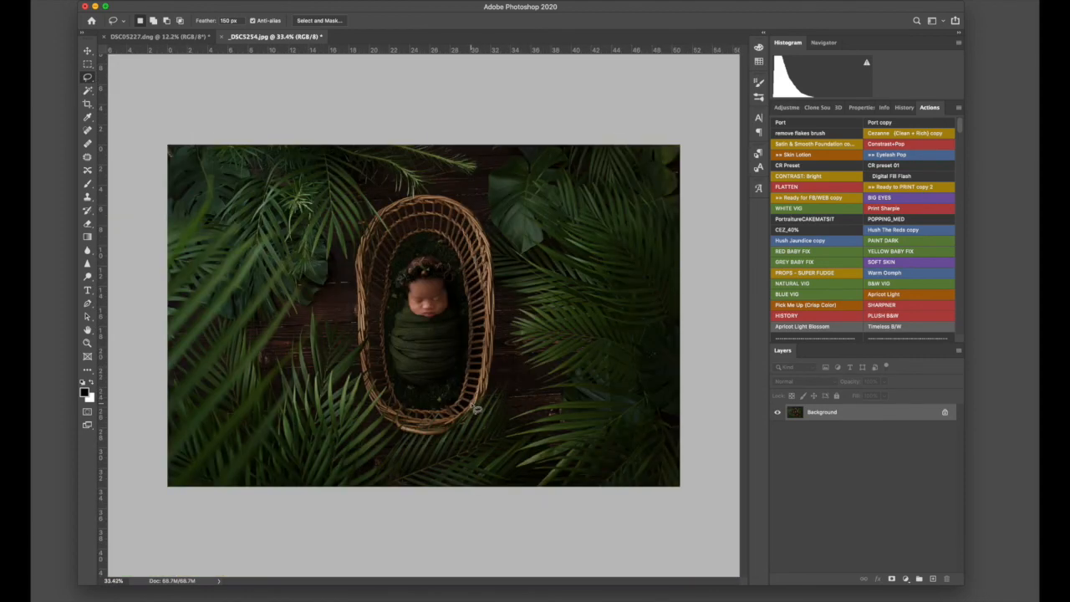
{"action": "left_click", "coordinate": [907, 191]}
{"action": "key", "text": "Return"}
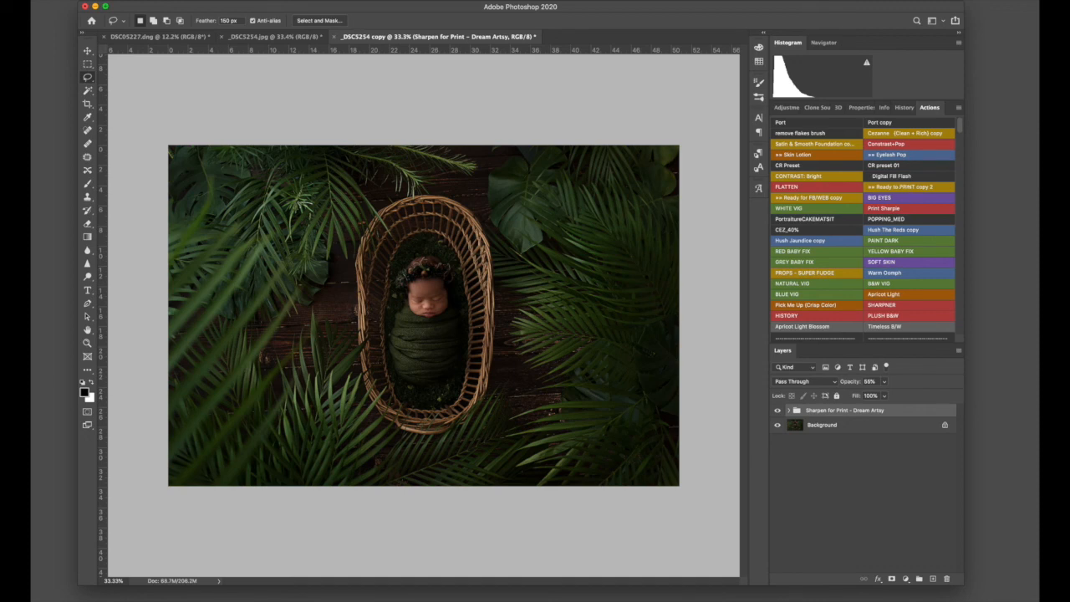
{"action": "right_click", "coordinate": [699, 600]}
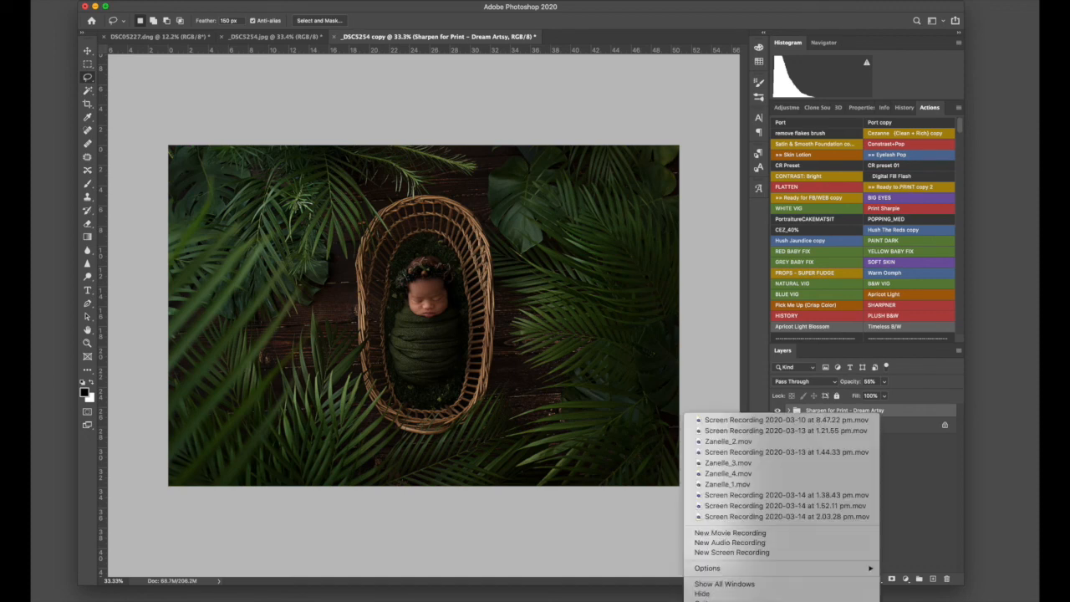
{"action": "left_click", "coordinate": [709, 553]}
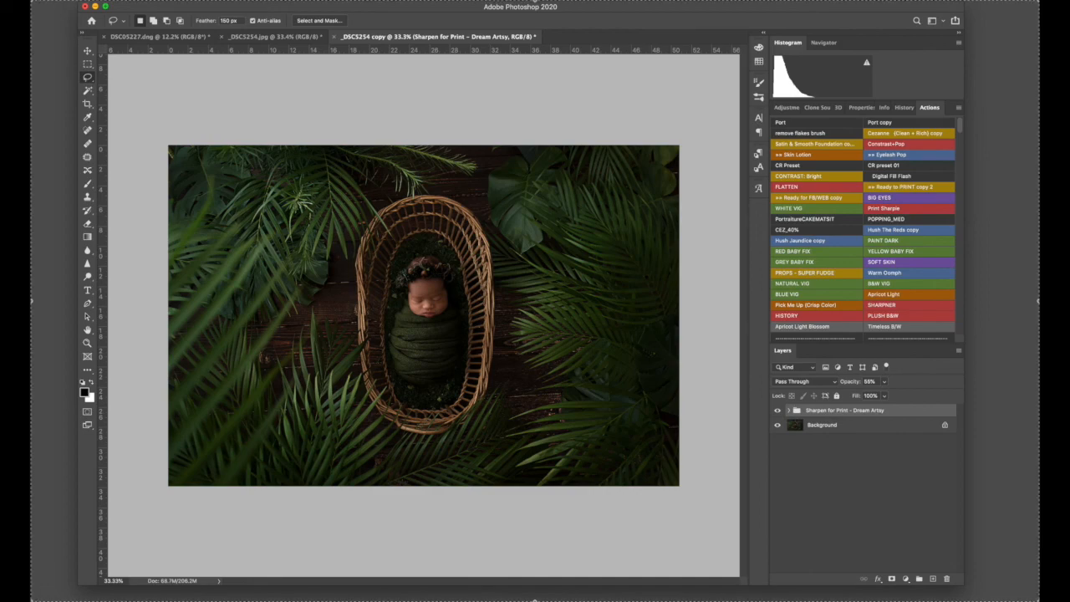